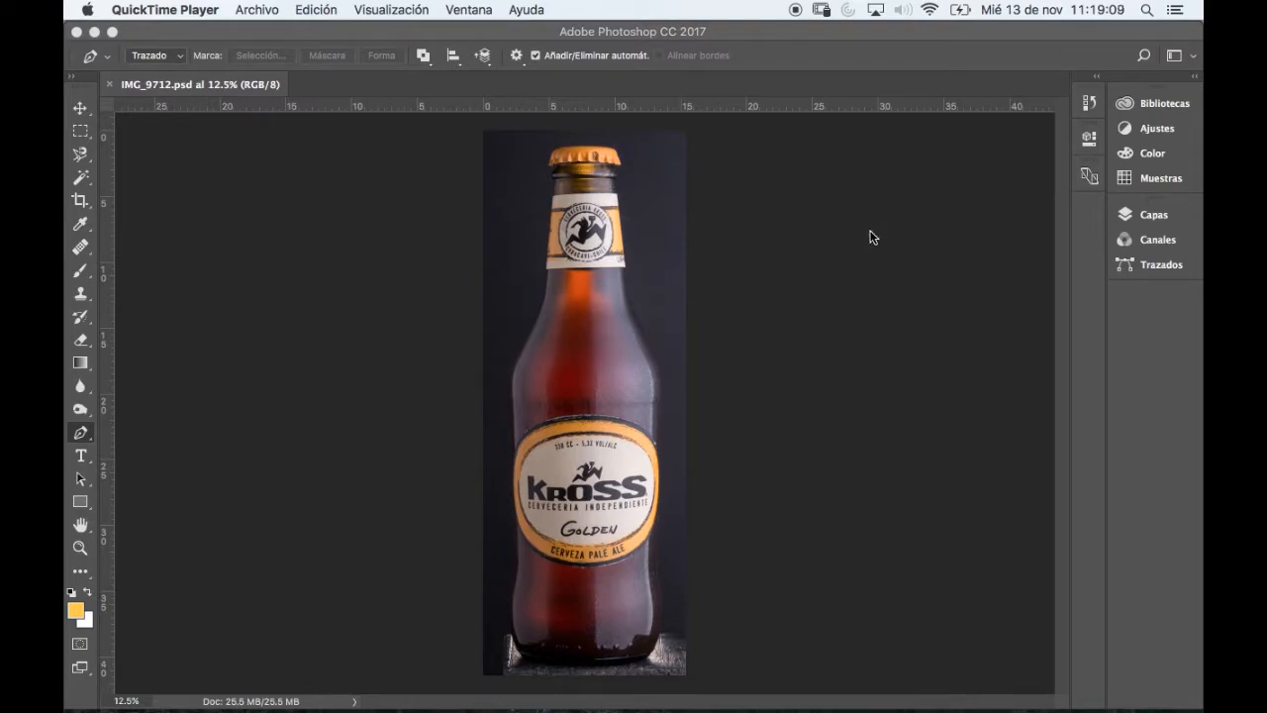
- Add a Hue/Saturation adjustment layer above the background and raise its saturation slightly
click(1156, 217)
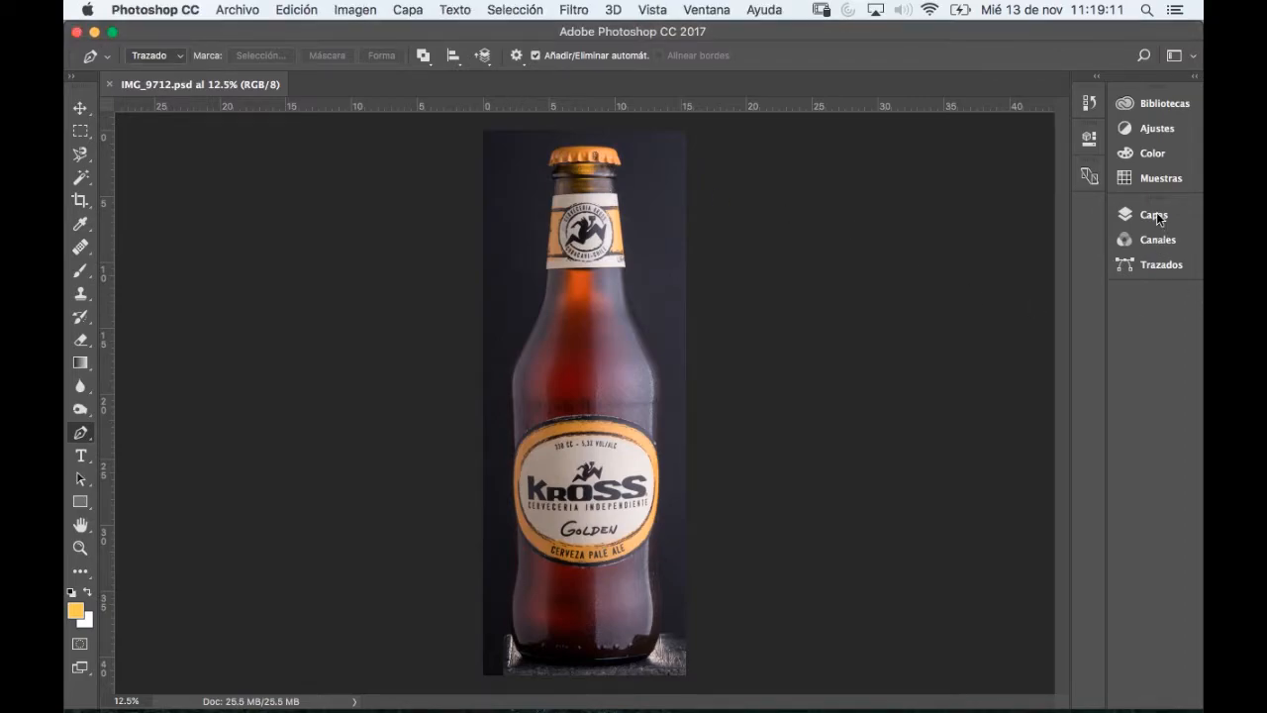
click(1156, 217)
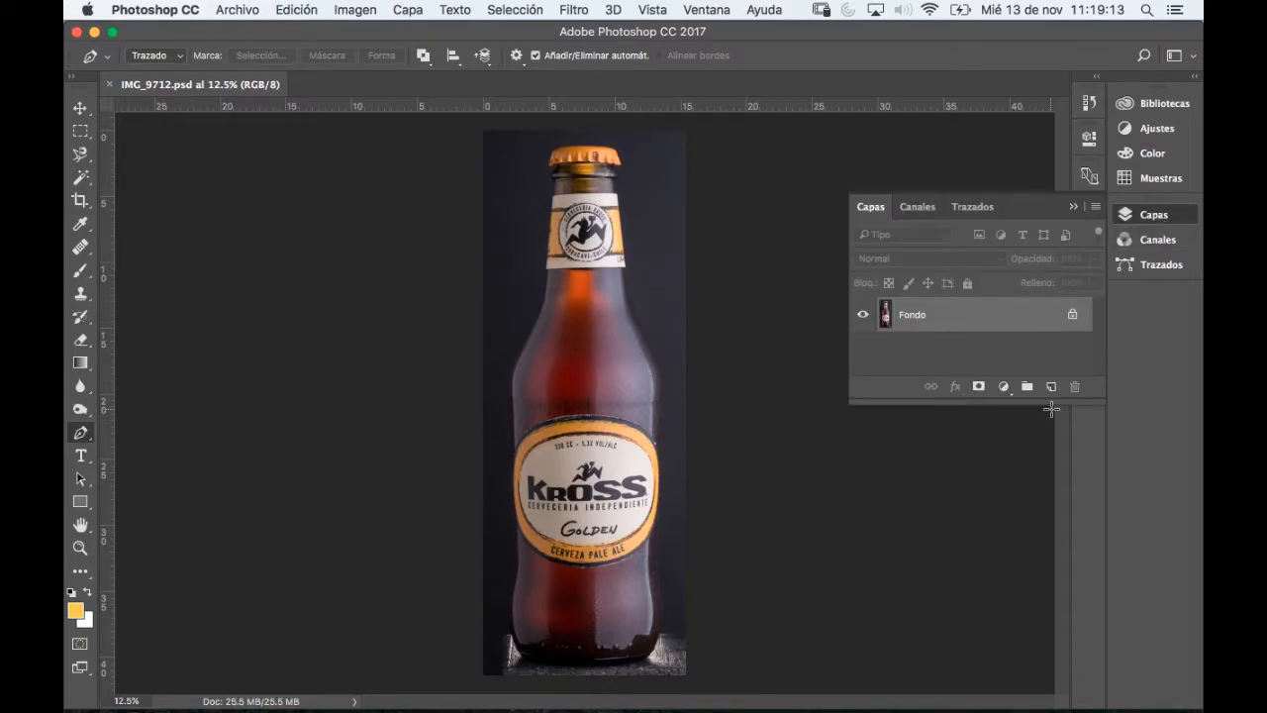
drag(1038, 400, 1004, 648)
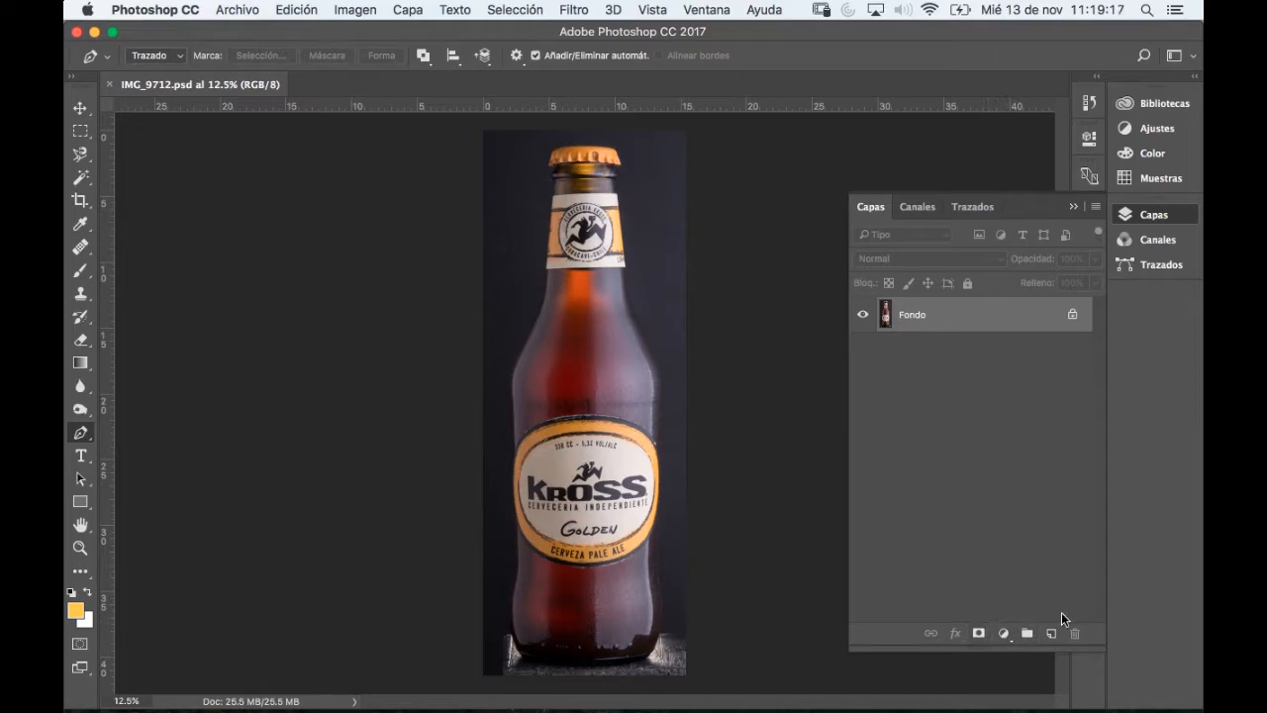
click(1003, 633)
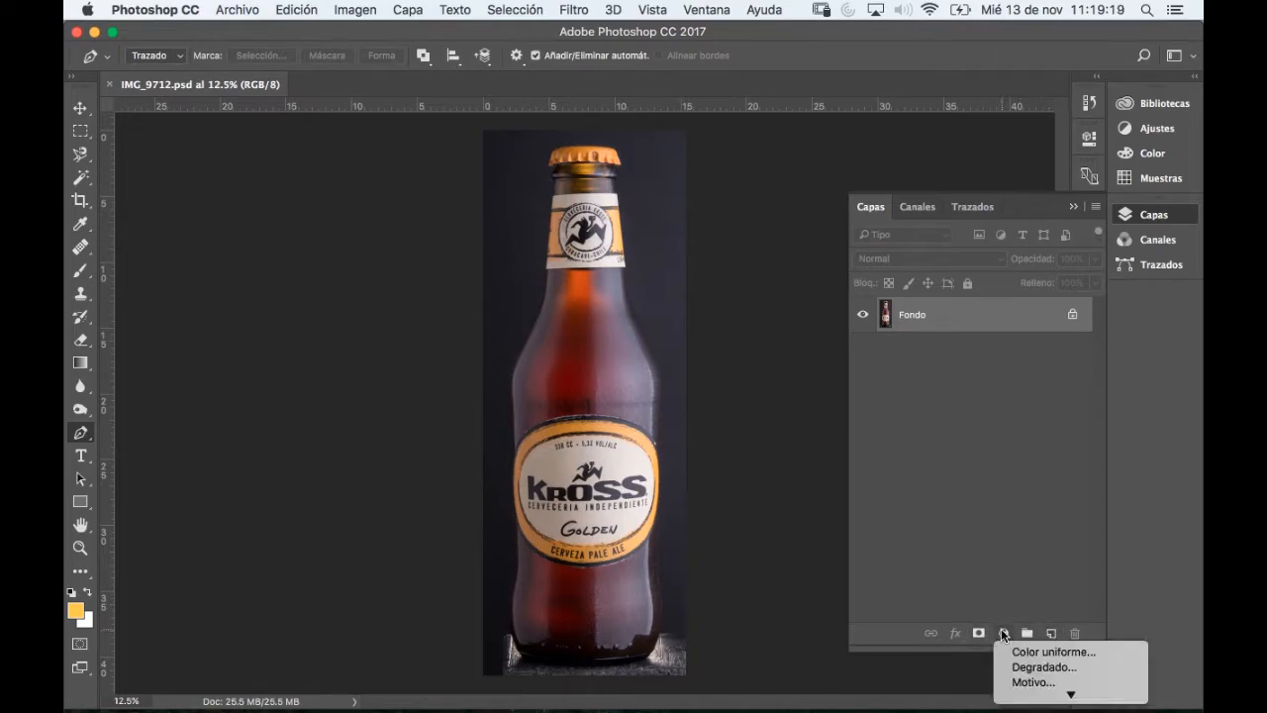
mouse_move(1018, 696)
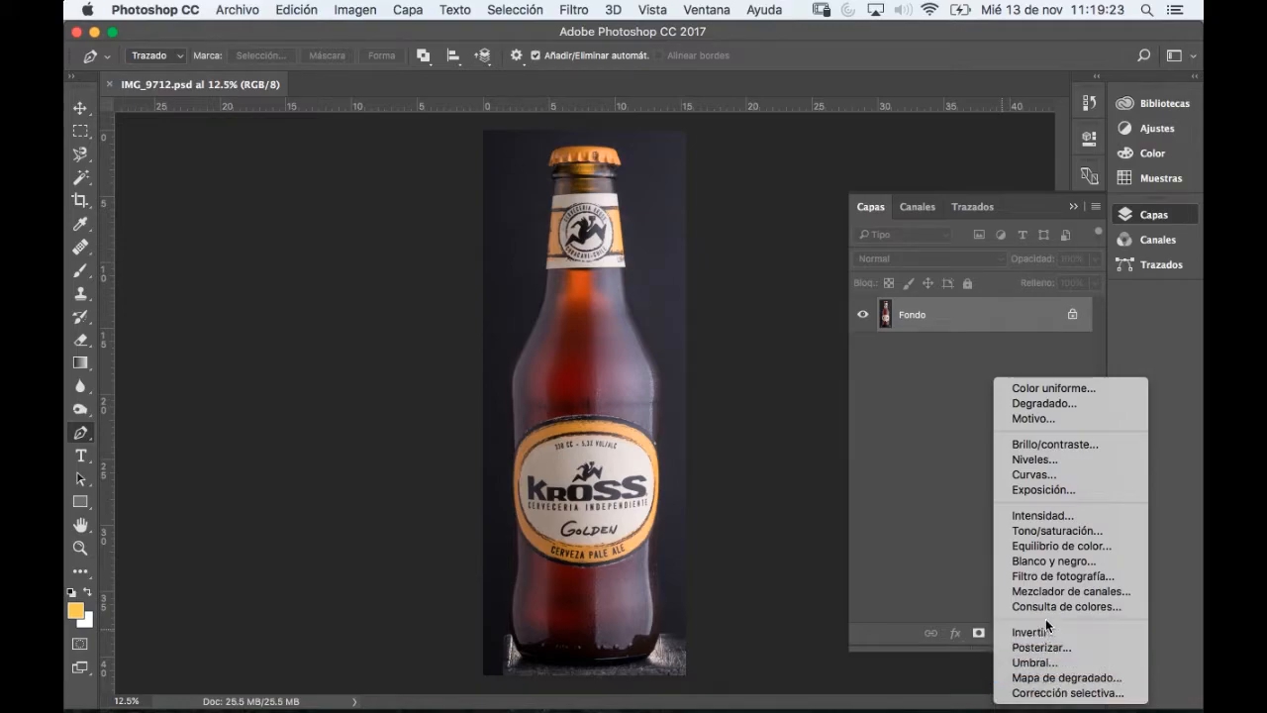
click(1045, 528)
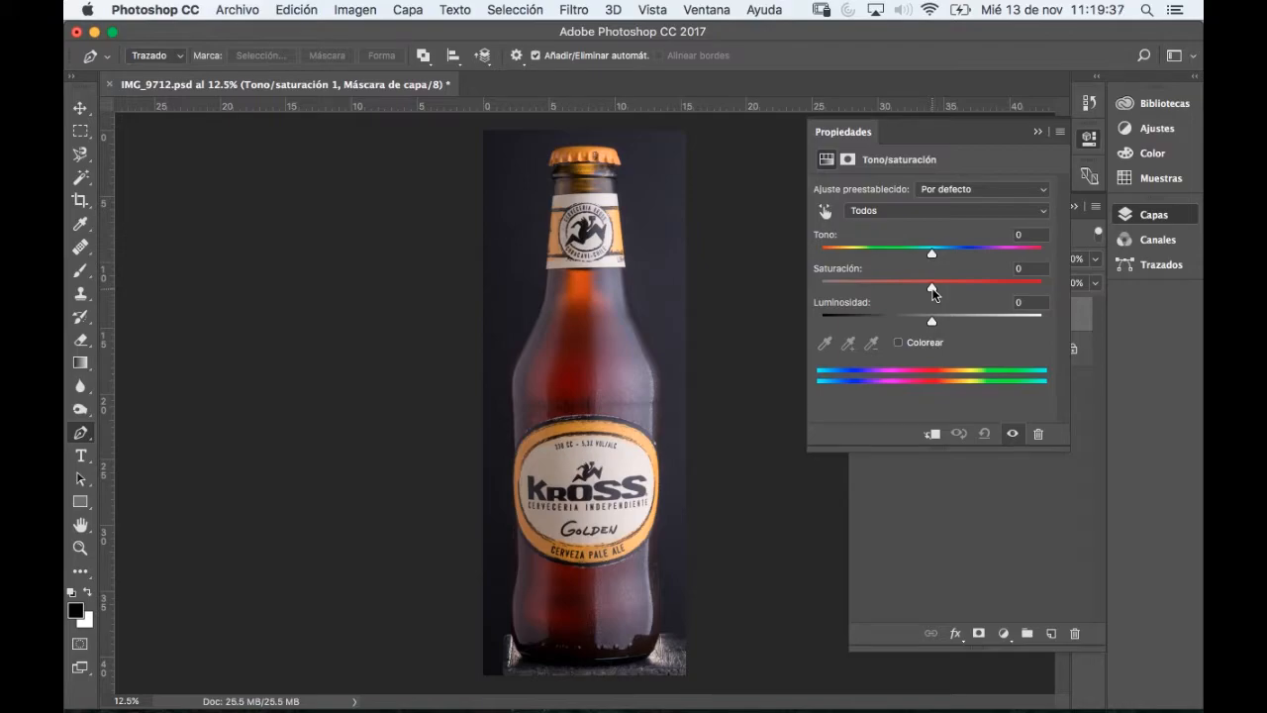
drag(932, 287, 943, 287)
click(1089, 140)
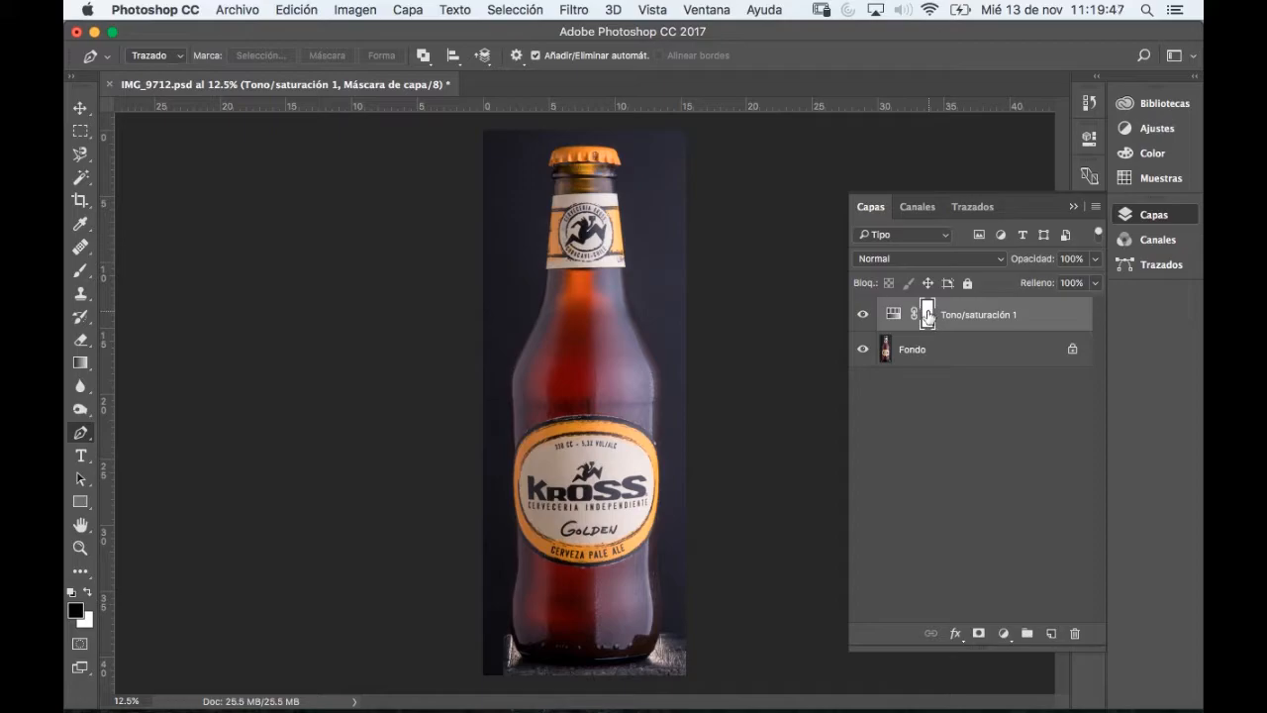
- Set up the soft black Brush at 100% opacity and 1715 px to paint on the Hue/Saturation layer's mask
click(81, 270)
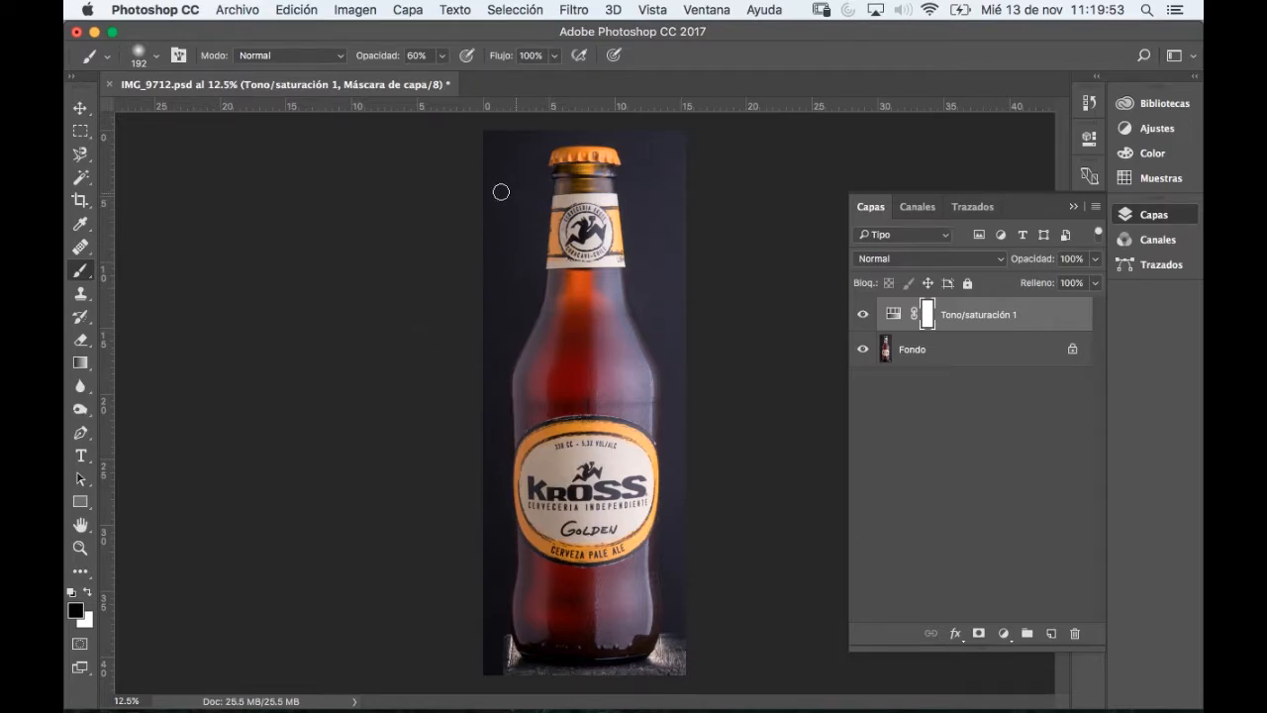
drag(444, 61, 564, 89)
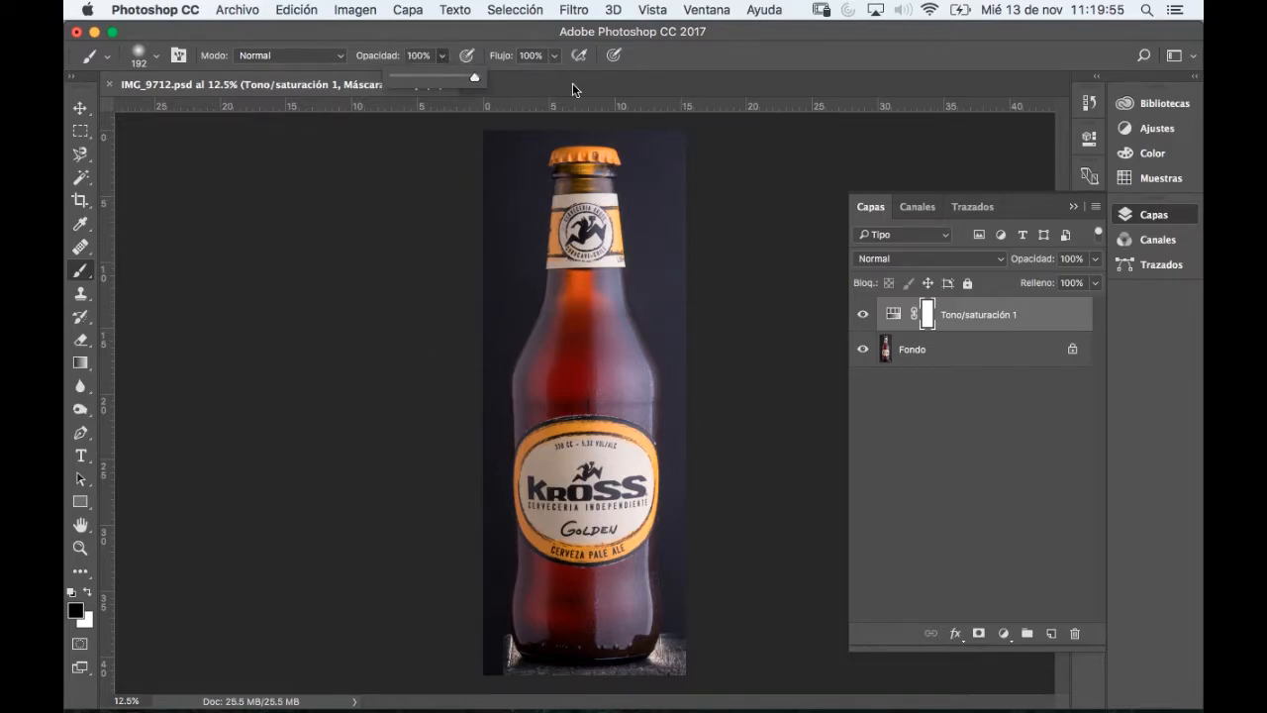
click(560, 86)
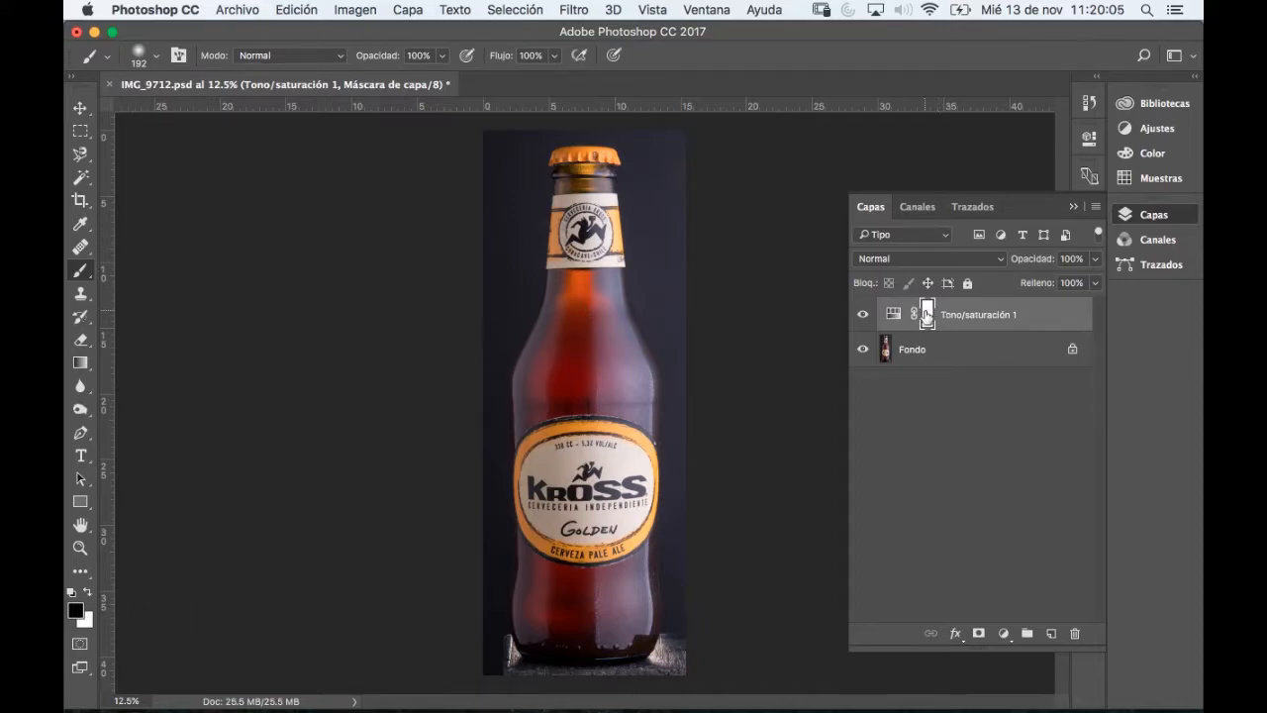
right_click(518, 226)
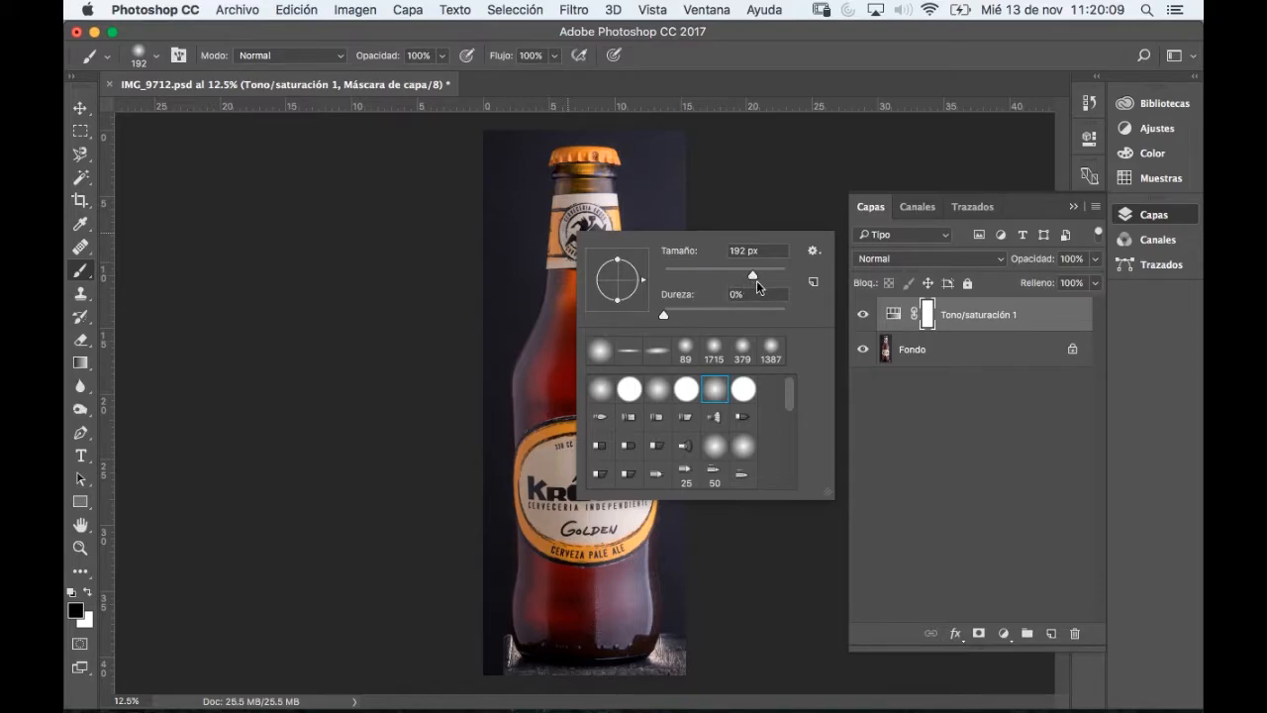
drag(758, 275, 776, 275)
click(755, 62)
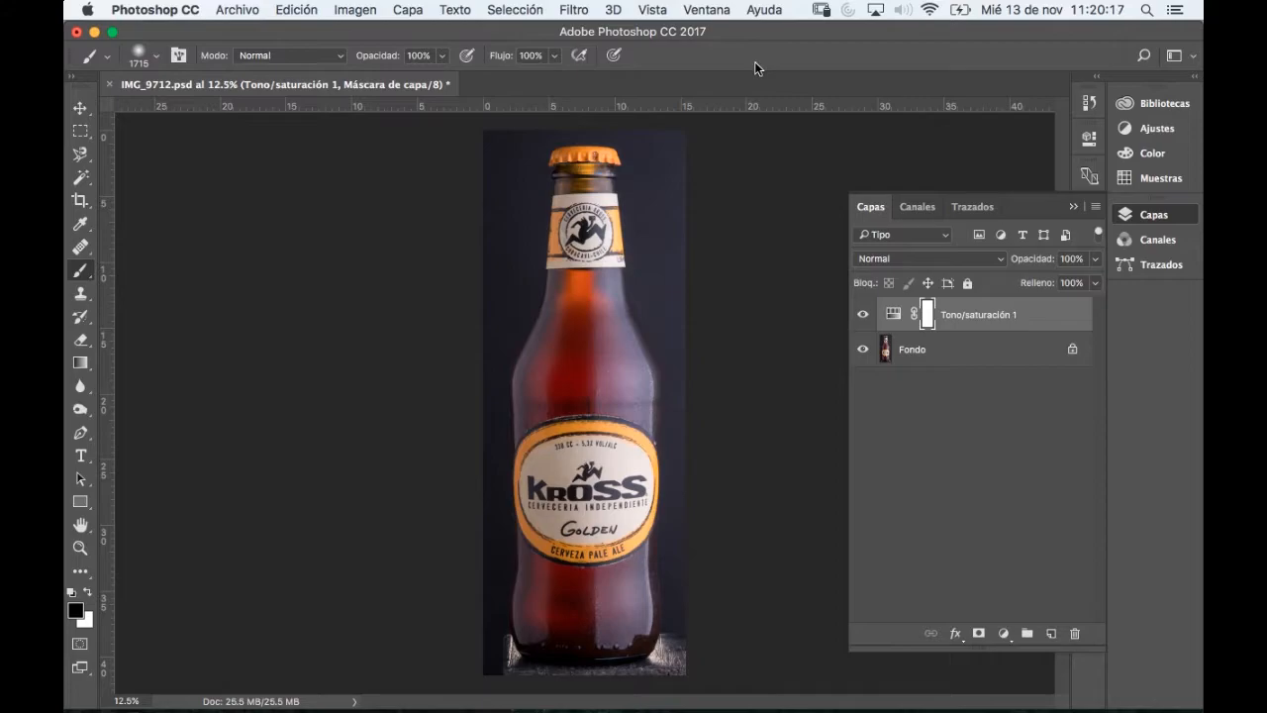
- Mask the saturation boost in black over the bottle's middle, and with a 481 px brush over the glass below the main label
mouse_move(634, 363)
mouse_down()
mouse_move(577, 347)
mouse_move(617, 339)
mouse_up()
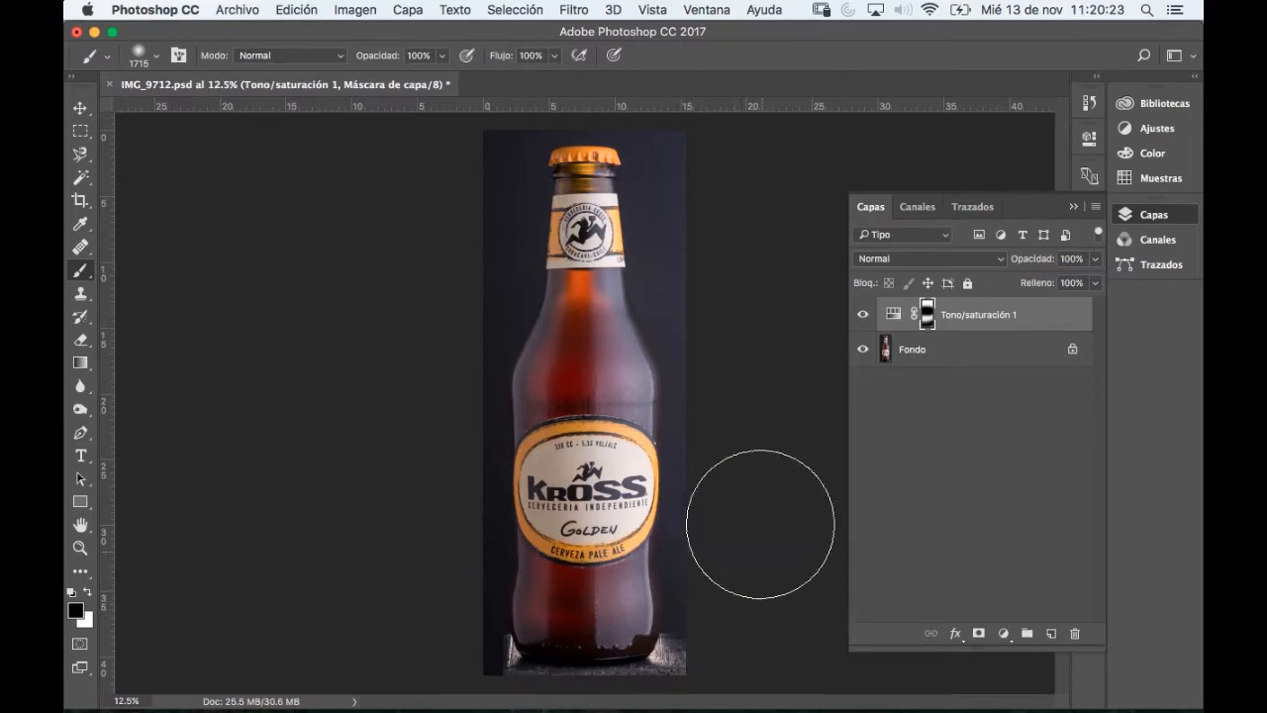
right_click(604, 445)
drag(813, 486, 810, 485)
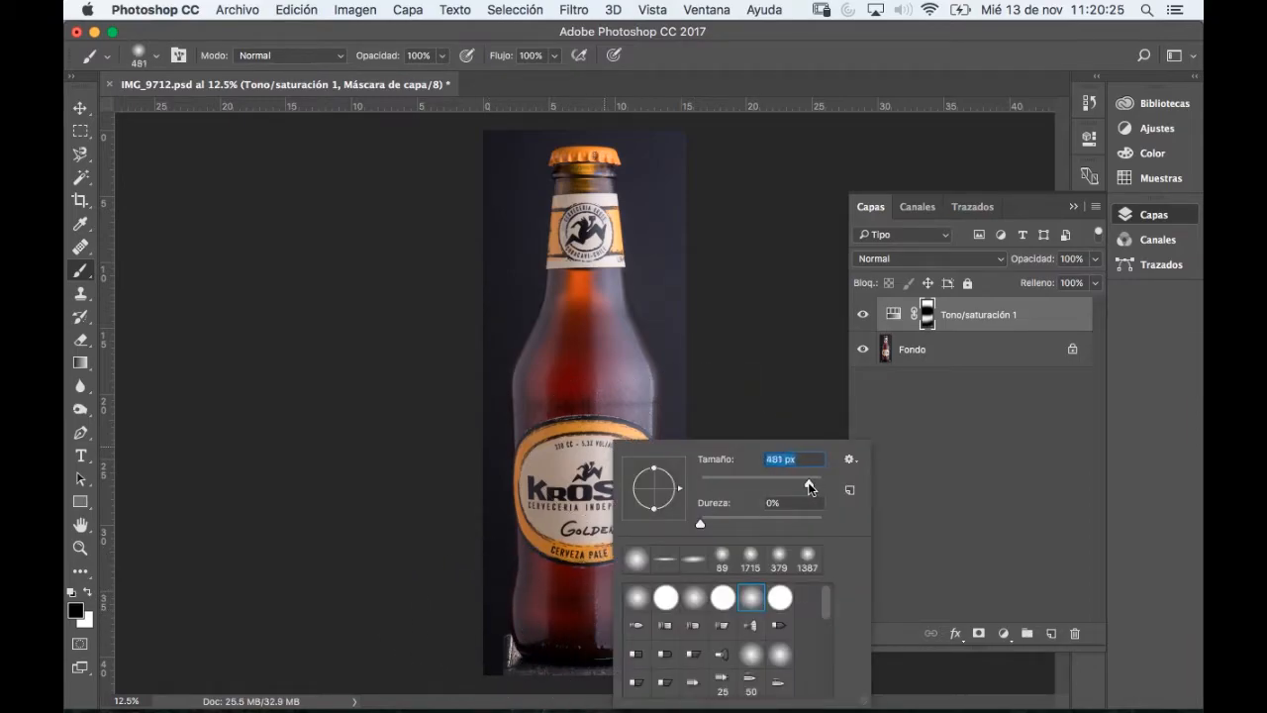
drag(535, 586, 650, 612)
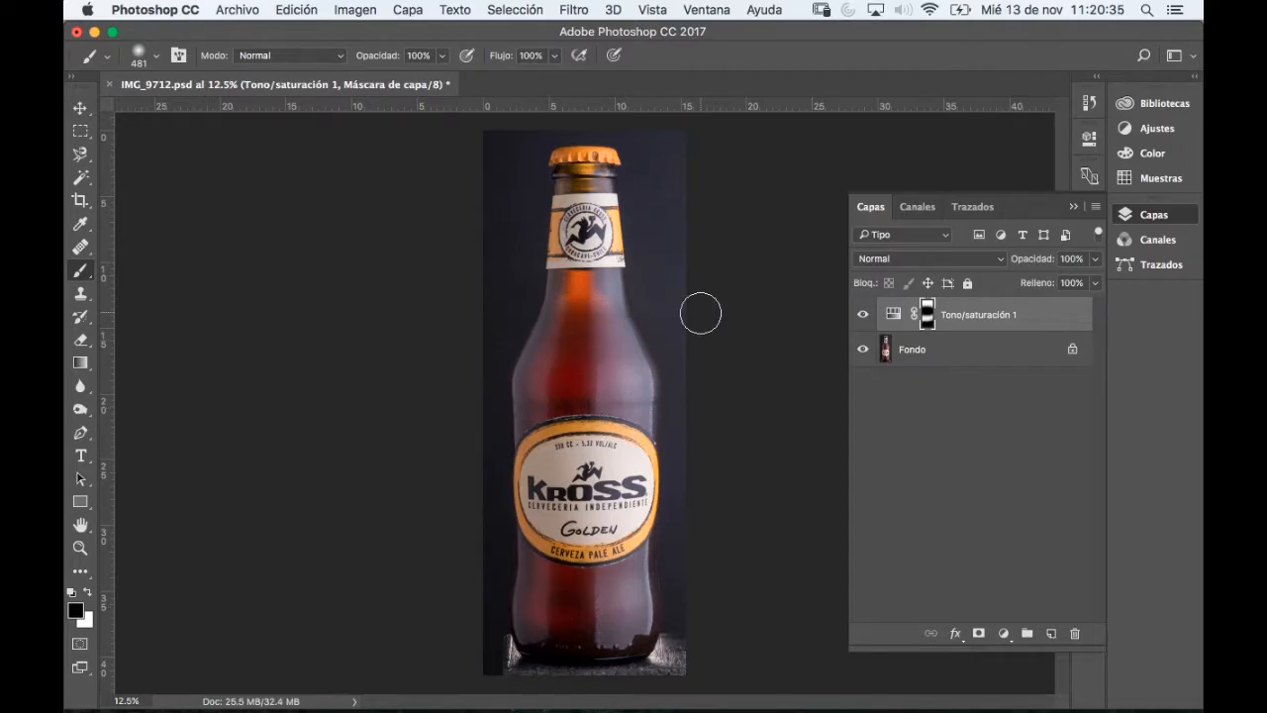
- Compare the image with and without the Hue/Saturation adjustment by switching the layer's visibility off and on
click(863, 316)
click(864, 317)
click(863, 317)
click(863, 316)
click(863, 317)
click(863, 317)
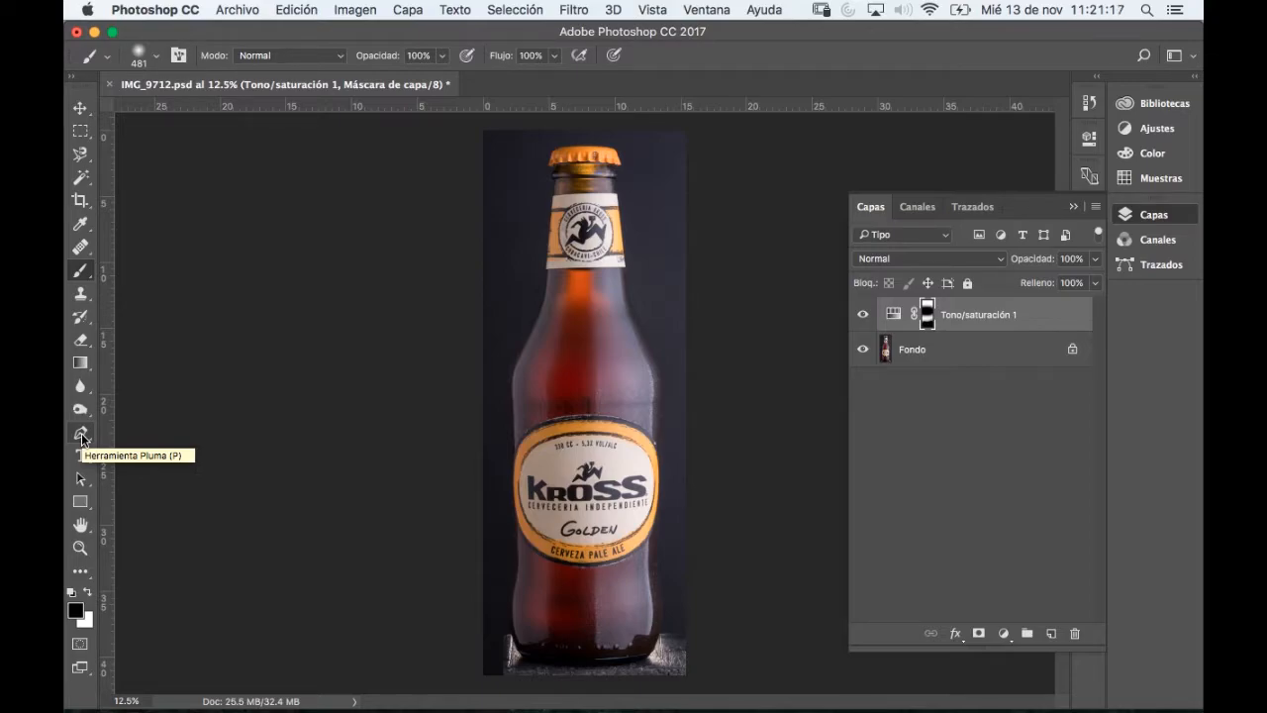
- Start a Pen path at 100% zoom on the bottle's left shoulder, curve it up the neck and remove the last anchor's outgoing handle
double_click(79, 548)
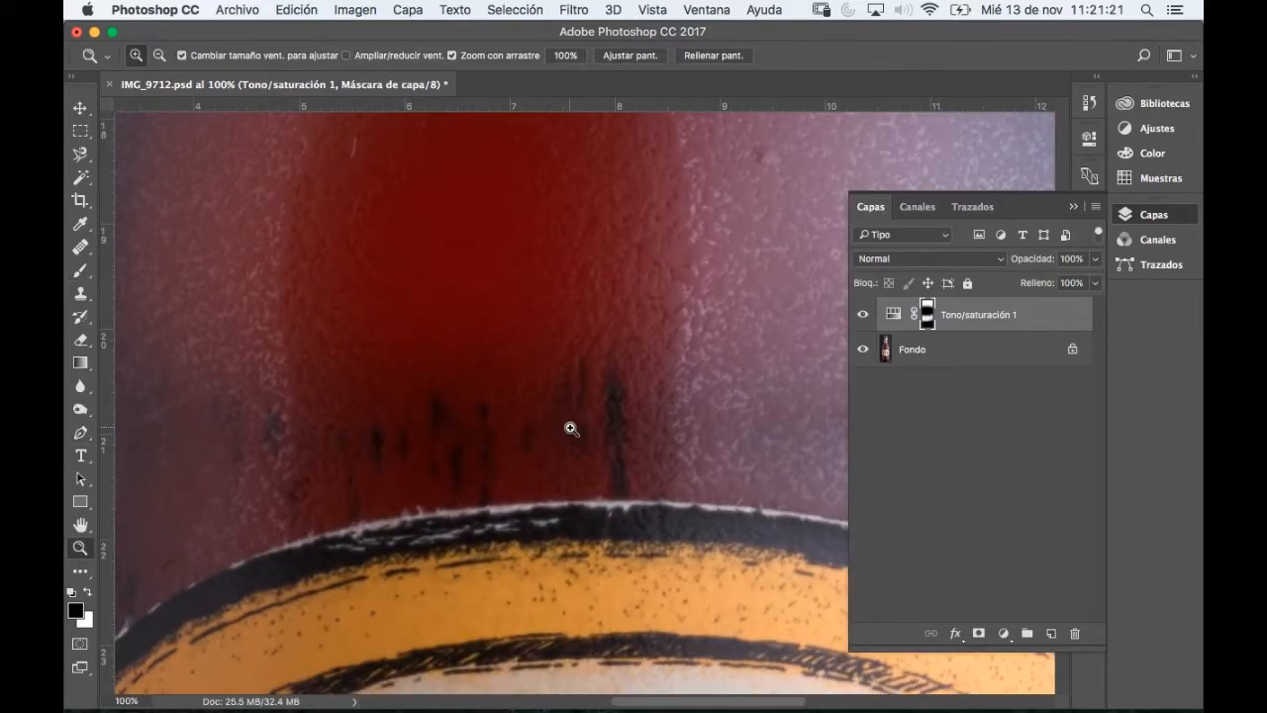
drag(253, 423, 378, 506)
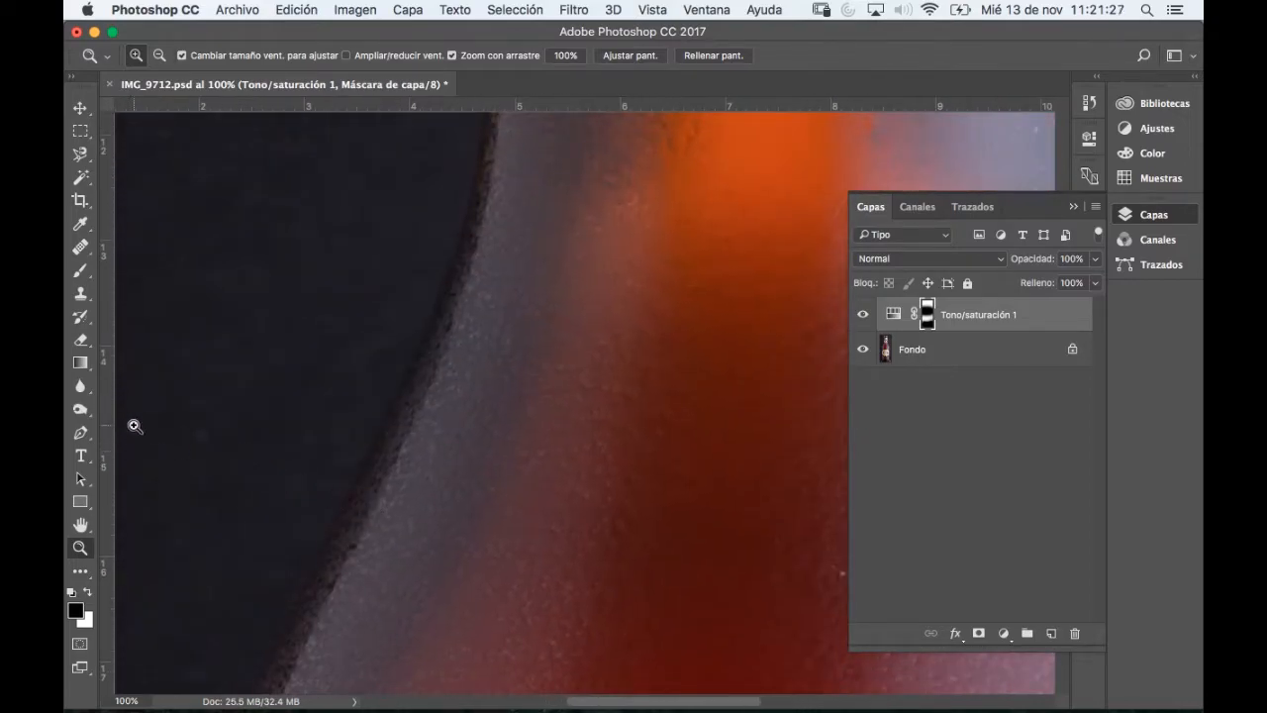
click(80, 432)
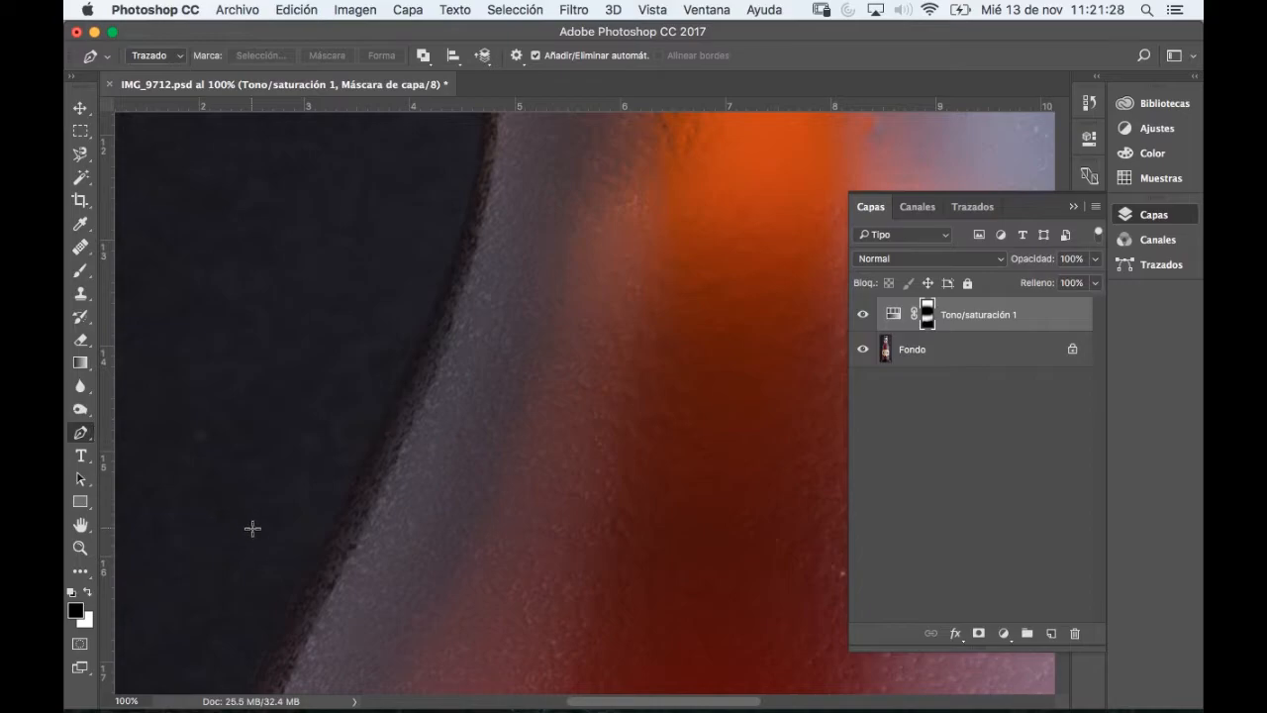
click(293, 598)
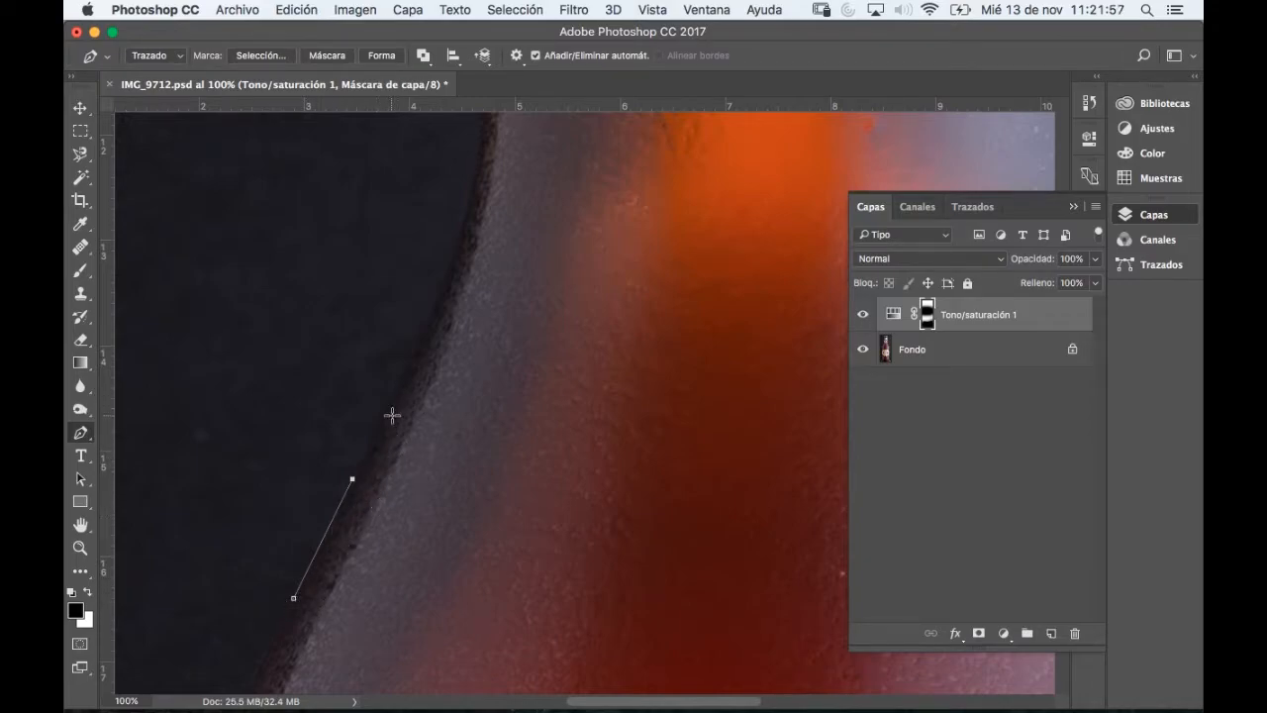
drag(462, 345, 447, 521)
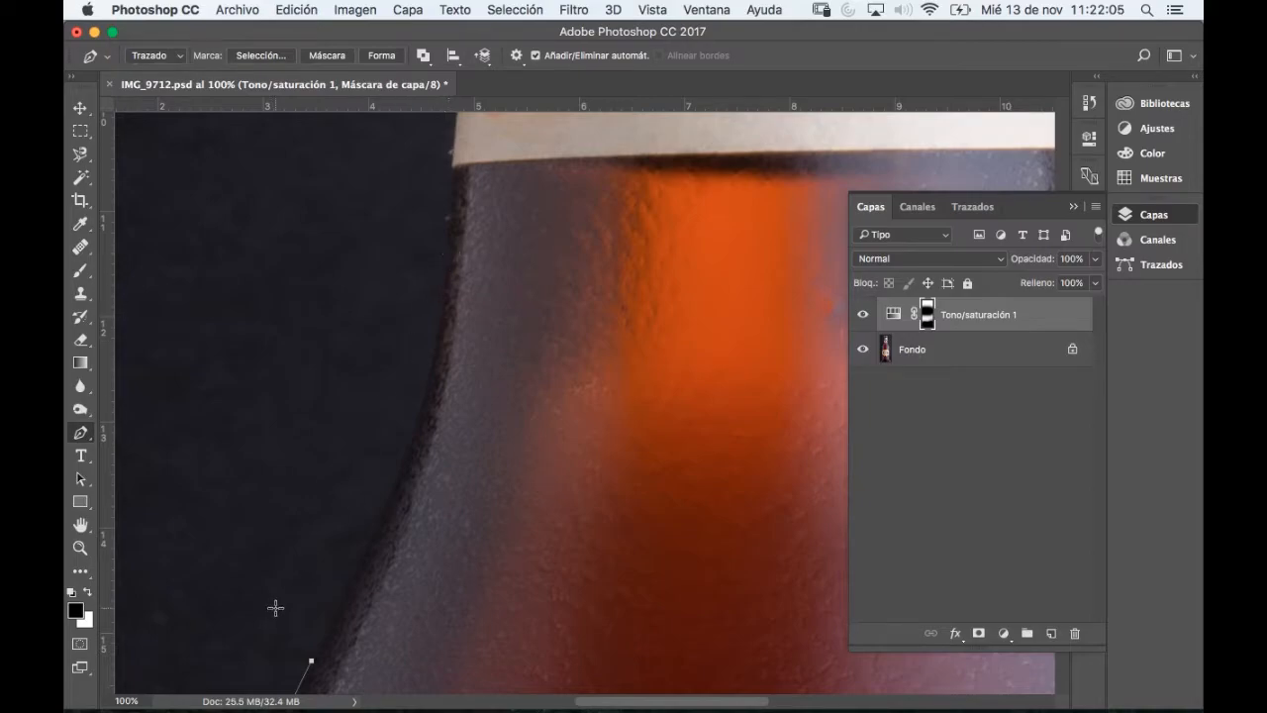
click(448, 263)
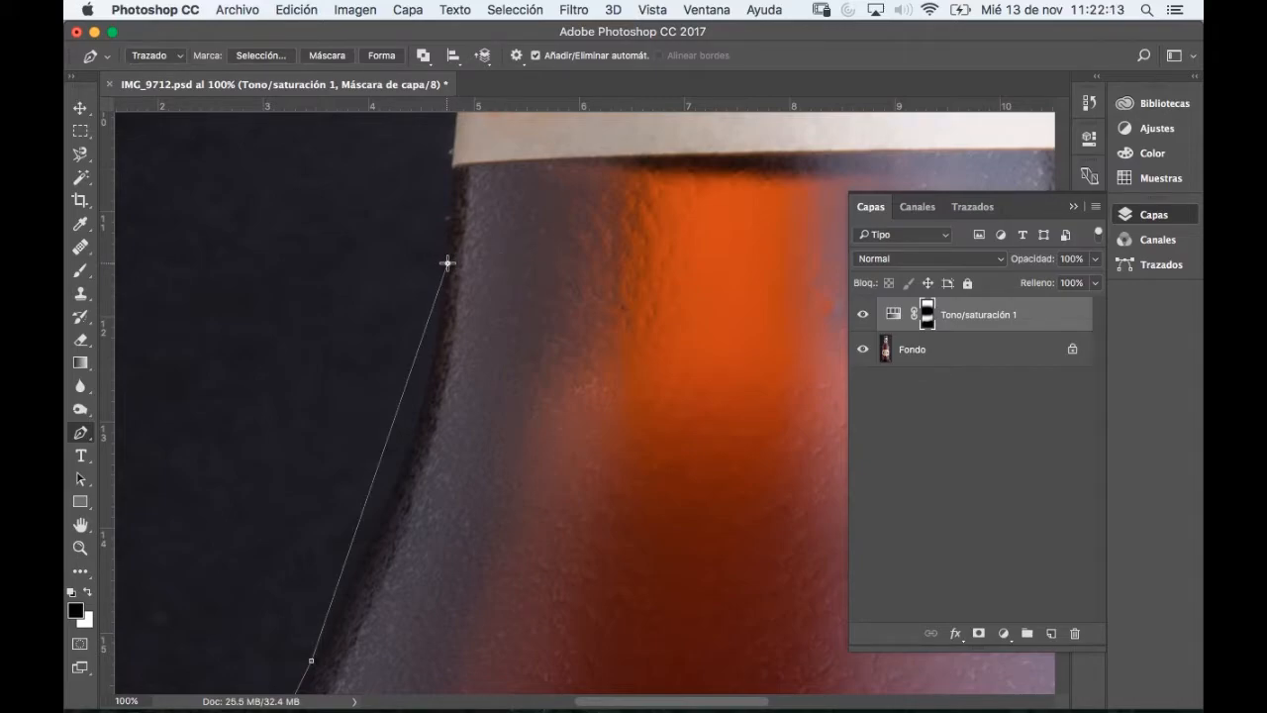
drag(448, 263, 446, 124)
scroll(449, 159, up, 1)
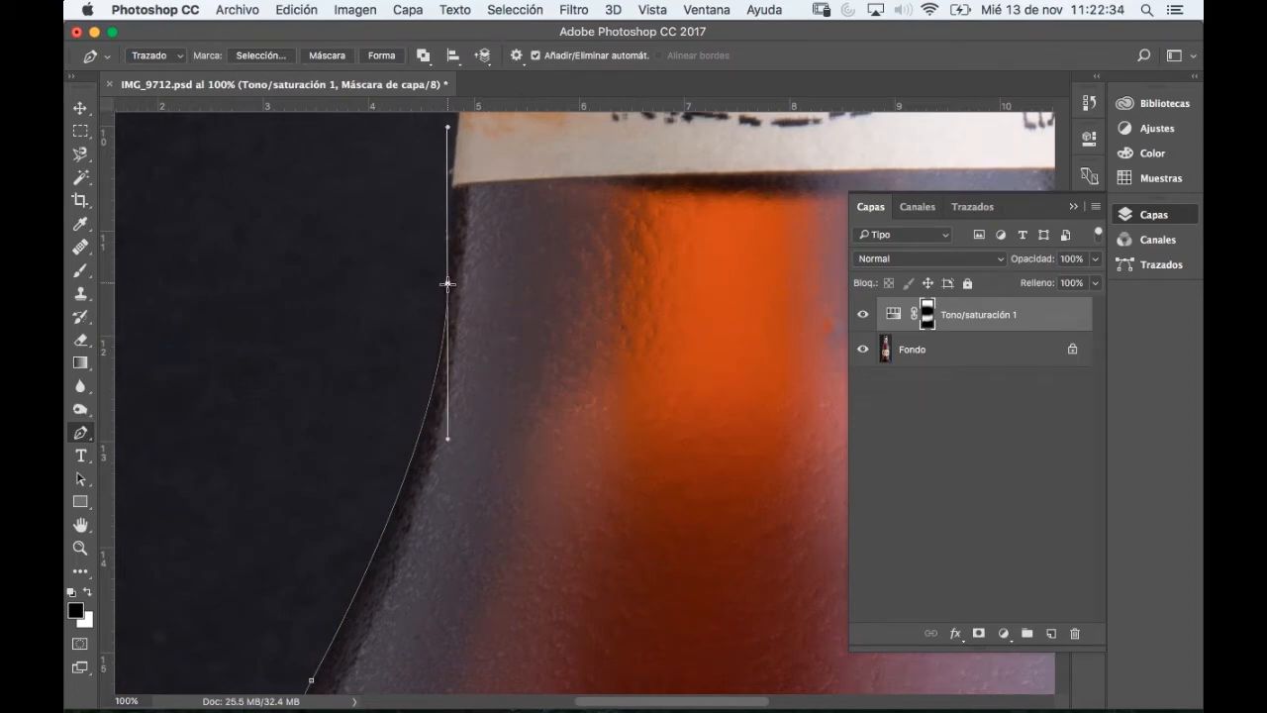
drag(497, 193, 474, 396)
drag(473, 441, 472, 377)
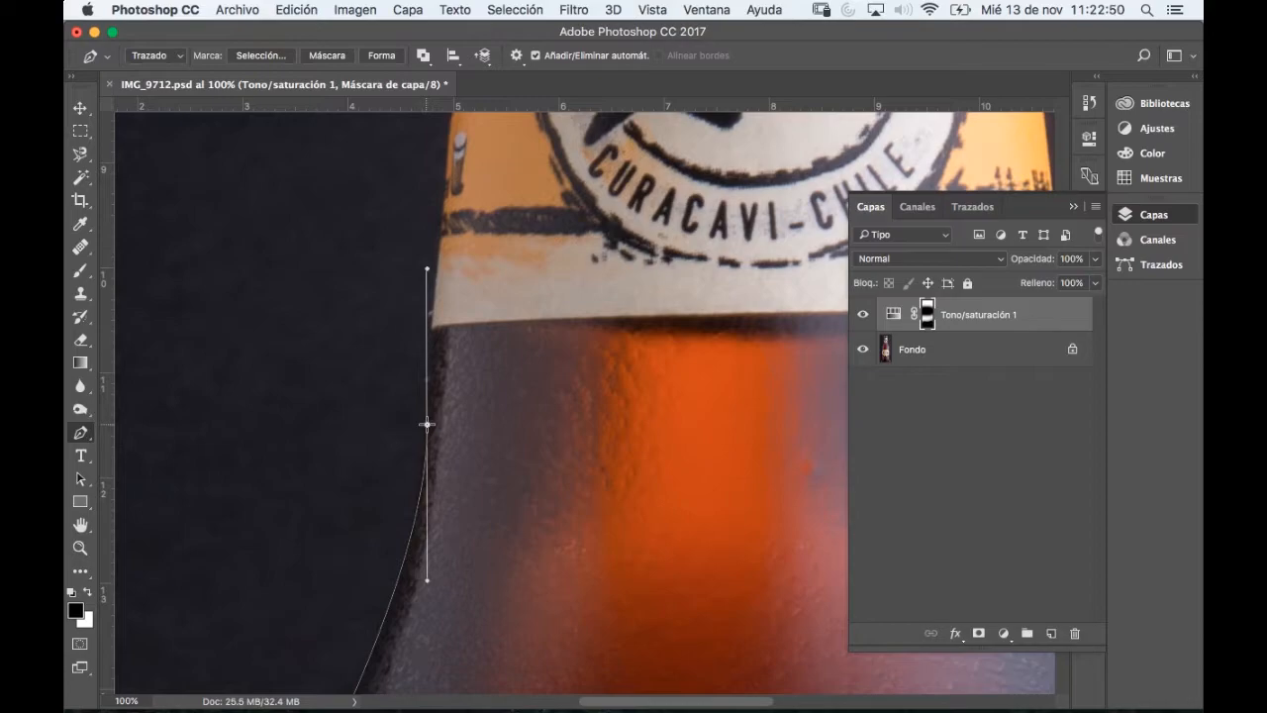
alt+click(427, 423)
- Extend the path up the left edge of the neck label to the glass just above it
drag(530, 391, 498, 578)
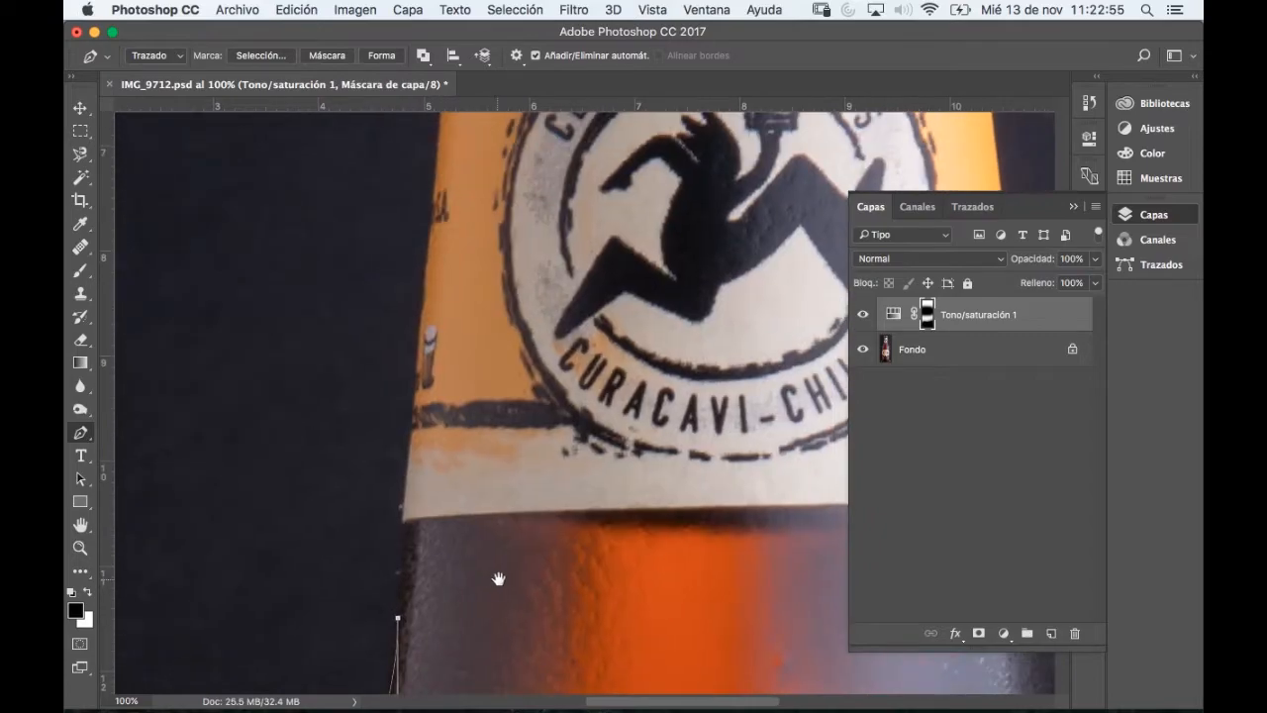
click(430, 235)
drag(474, 226, 443, 529)
click(428, 210)
drag(429, 209, 399, 526)
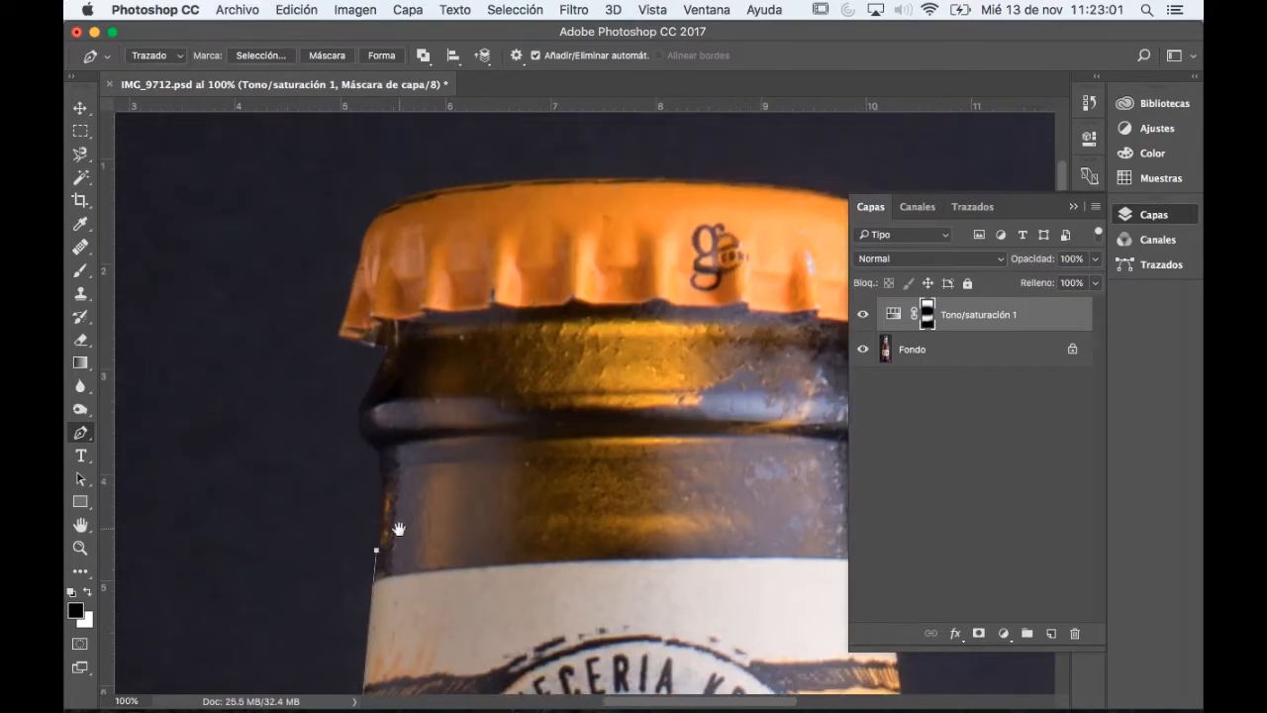
- Trace the left side of the glass ring with a curved segment and continue the path up to the cap's underside
click(386, 460)
drag(373, 386, 413, 338)
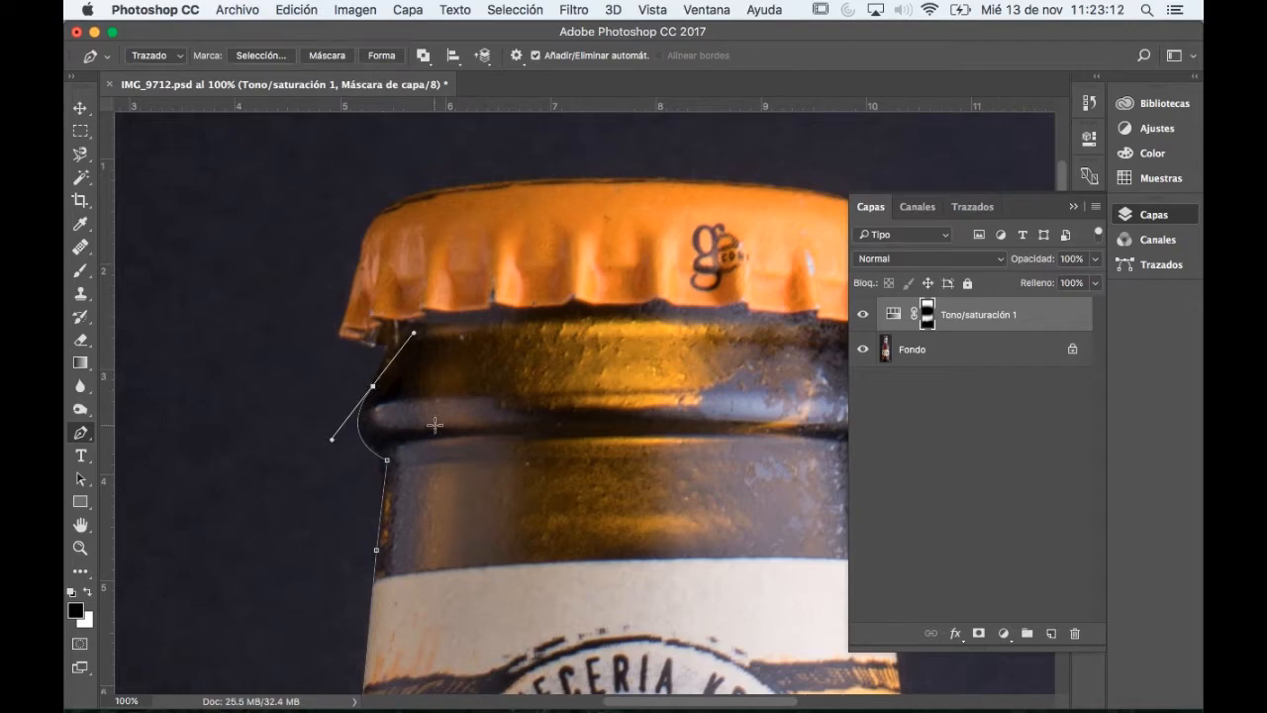
click(386, 277)
key(super+z)
click(389, 350)
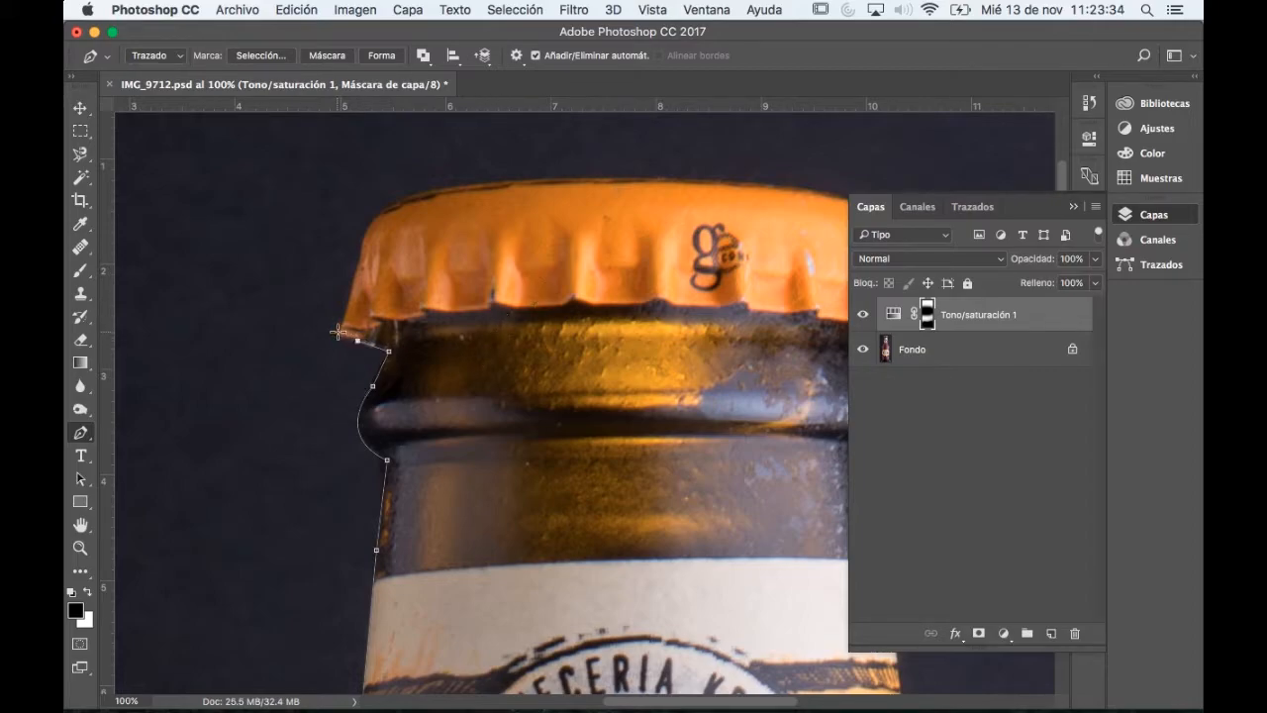
- Trace the cap's left edge and curve the path over its top to the upper-right rim, removing outgoing handles where needed
click(340, 335)
click(360, 262)
click(1143, 216)
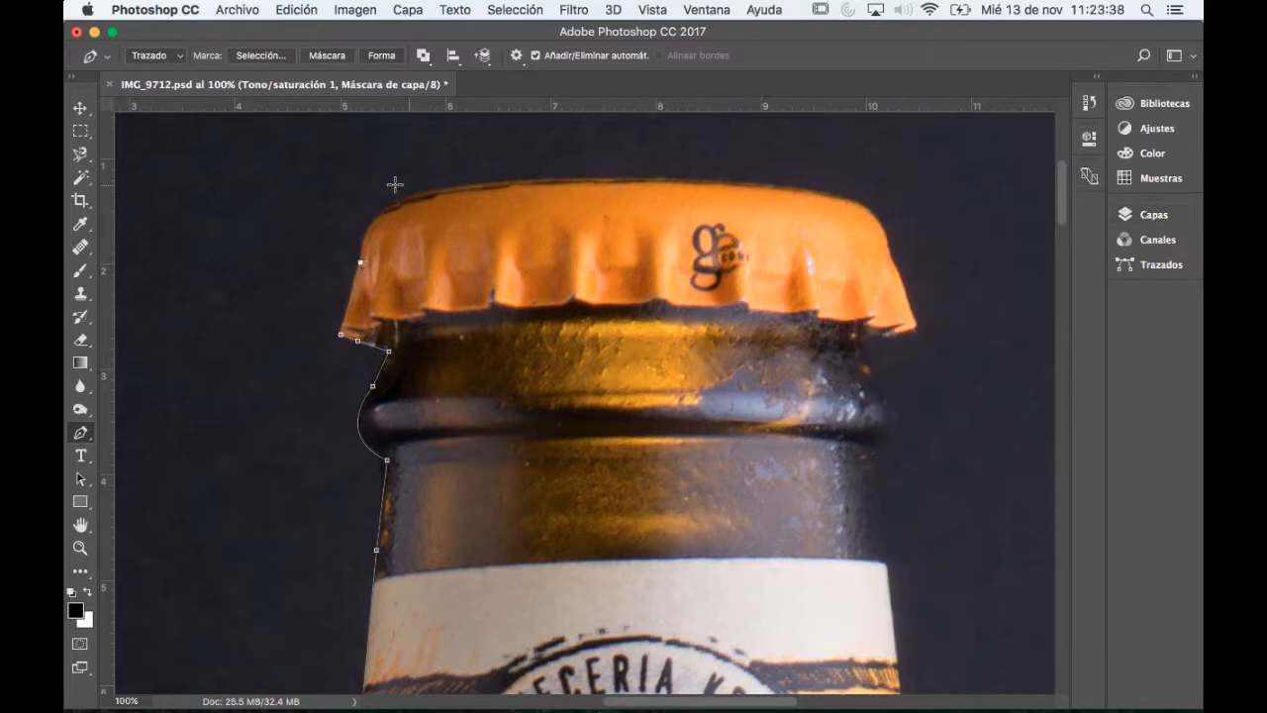
drag(471, 185, 594, 174)
alt+click(471, 185)
drag(820, 193, 946, 222)
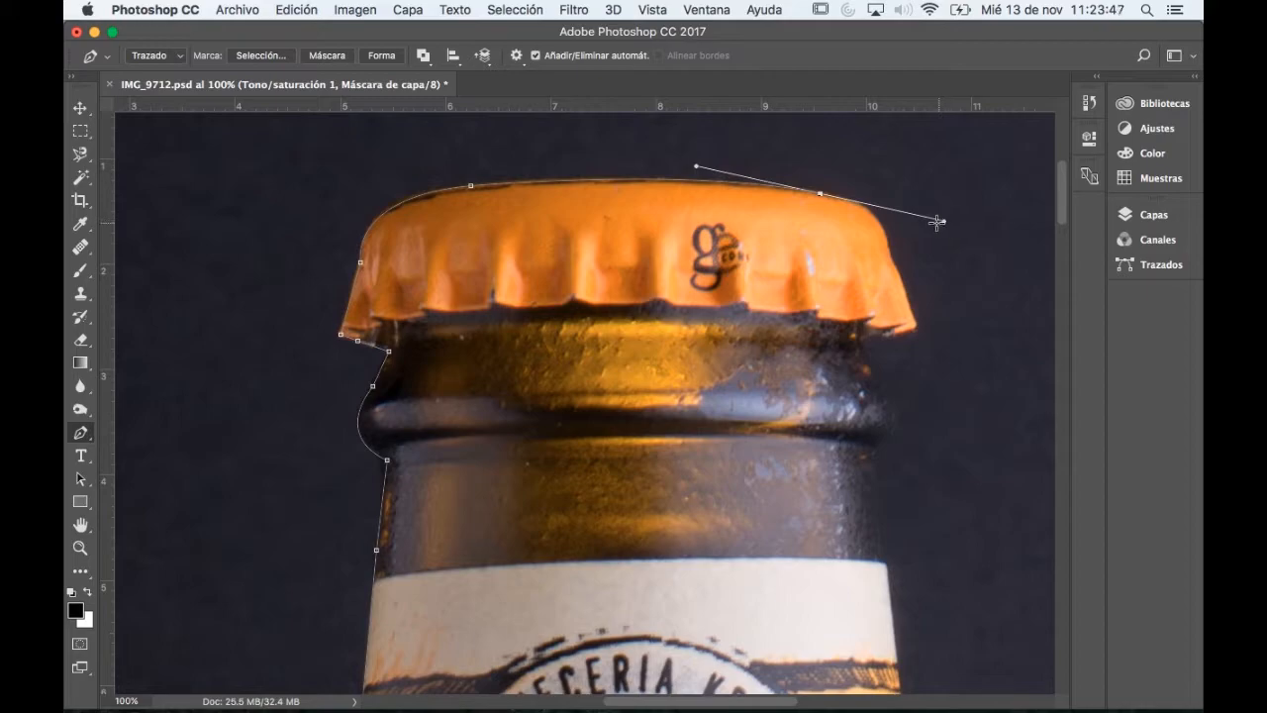
alt+click(821, 193)
click(849, 201)
- Carry the path down the cap's right edge, around its lower corner and back under it to the glass neck
scroll(882, 223, right, 5)
scroll(881, 223, down, 1)
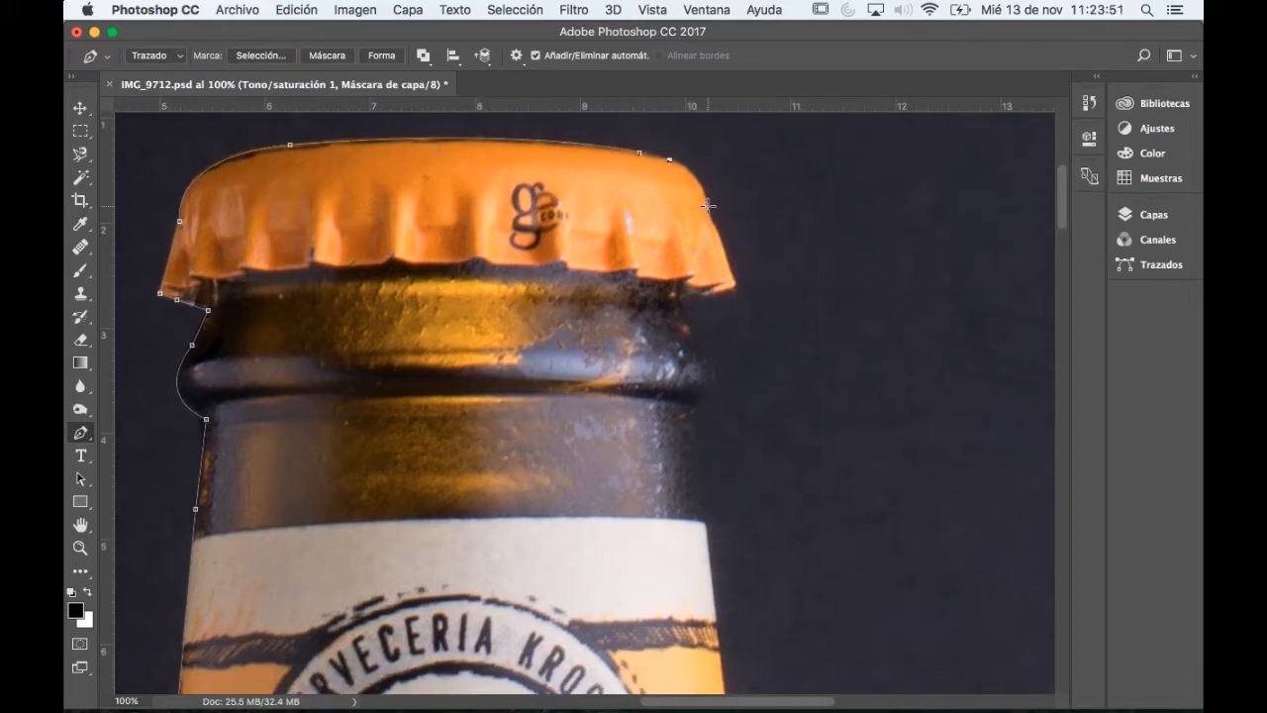
drag(708, 206, 712, 239)
alt+click(712, 220)
drag(733, 280, 737, 287)
click(685, 300)
- Trace the right side of the glass ring below the cap with a curved segment and corner anchors
click(686, 319)
drag(713, 364, 660, 431)
alt+click(706, 356)
alt+click(696, 409)
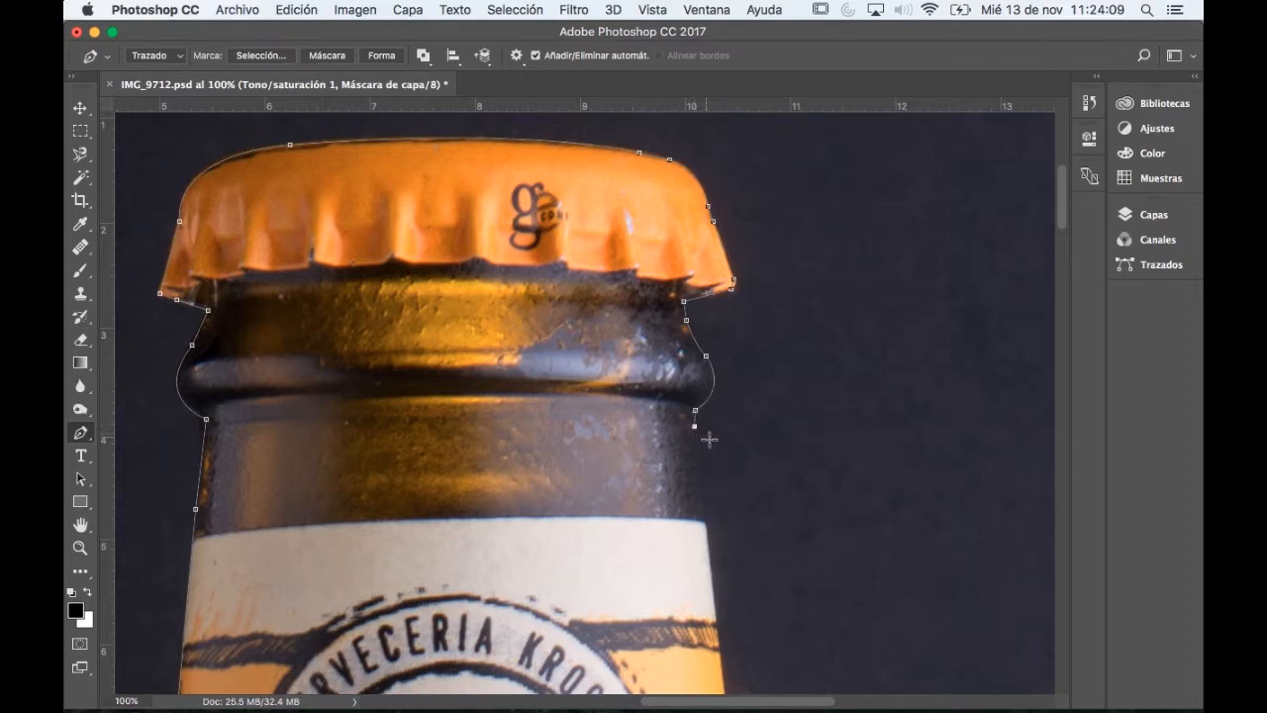
- Extend the path down the right edge of the neck label to the glass just below it
scroll(739, 504, down, 5)
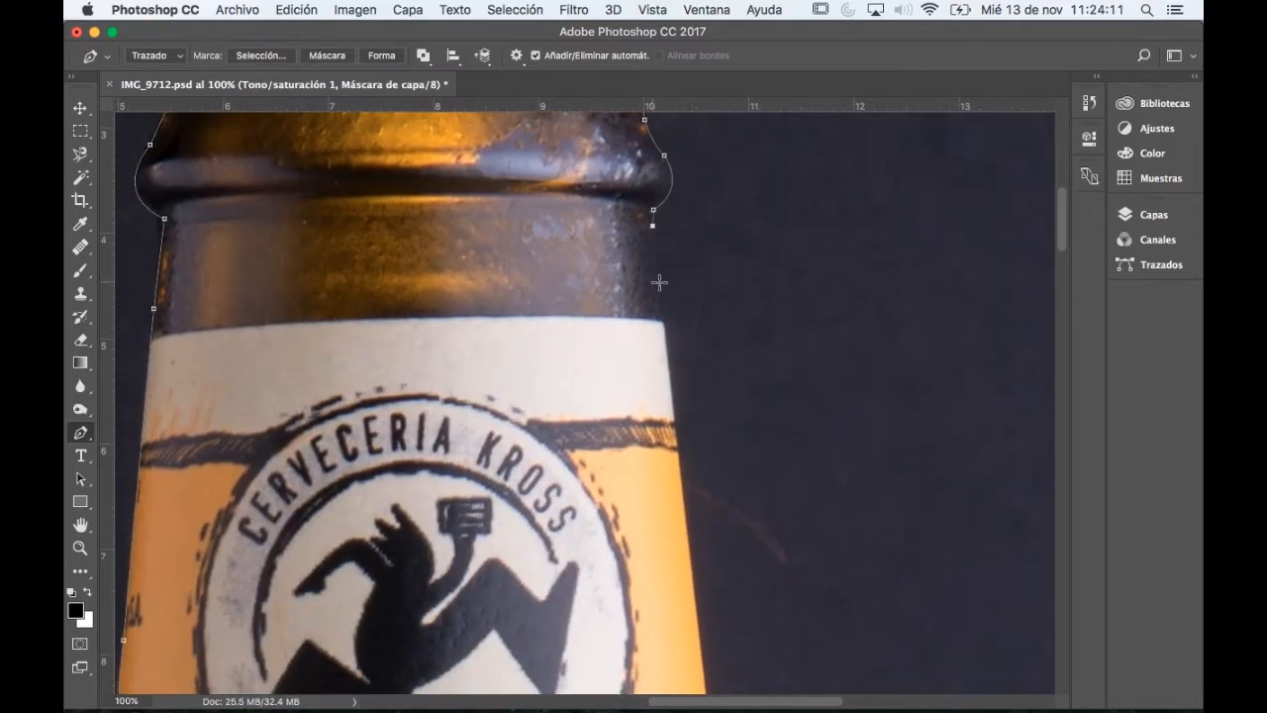
click(697, 609)
scroll(732, 637, down, 8)
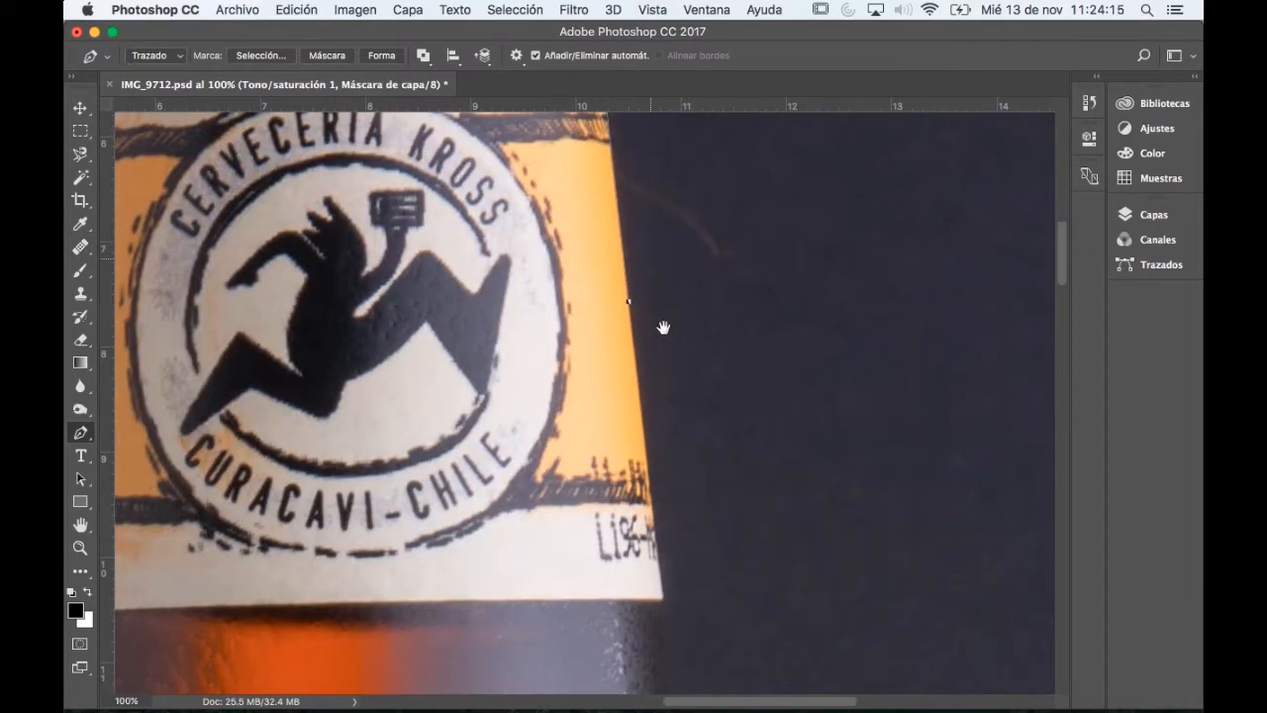
click(661, 623)
scroll(703, 634, down, 8)
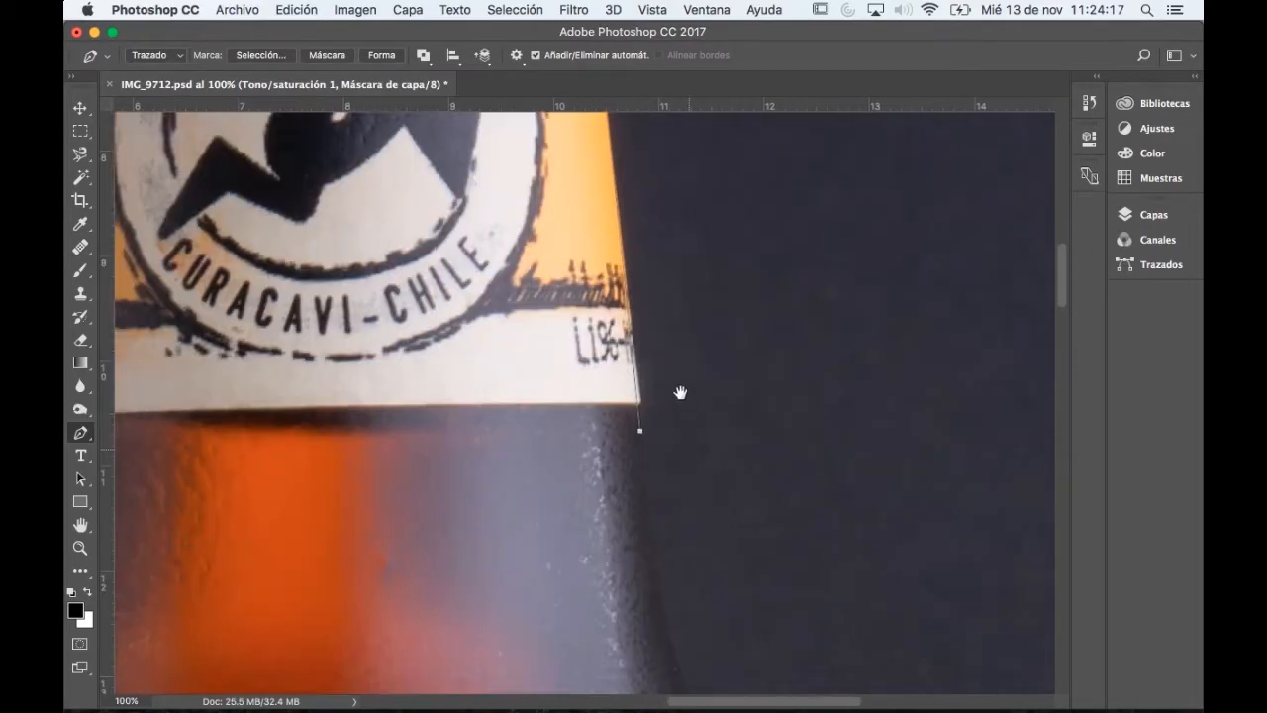
- Continue the path from below the neck label down the right shoulder with one curved segment followed by straight anchors
drag(691, 609, 739, 683)
alt+click(691, 610)
key(space)
drag(733, 612, 583, 308)
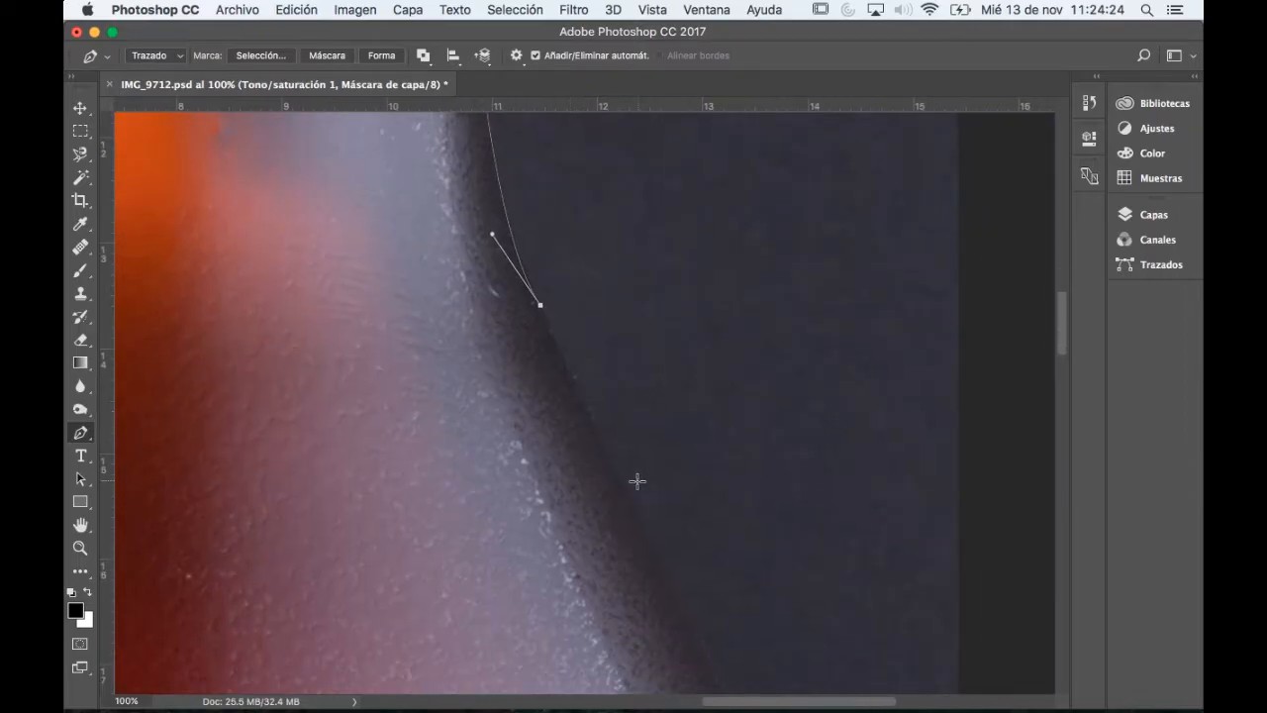
click(628, 492)
key(space)
drag(660, 514, 557, 268)
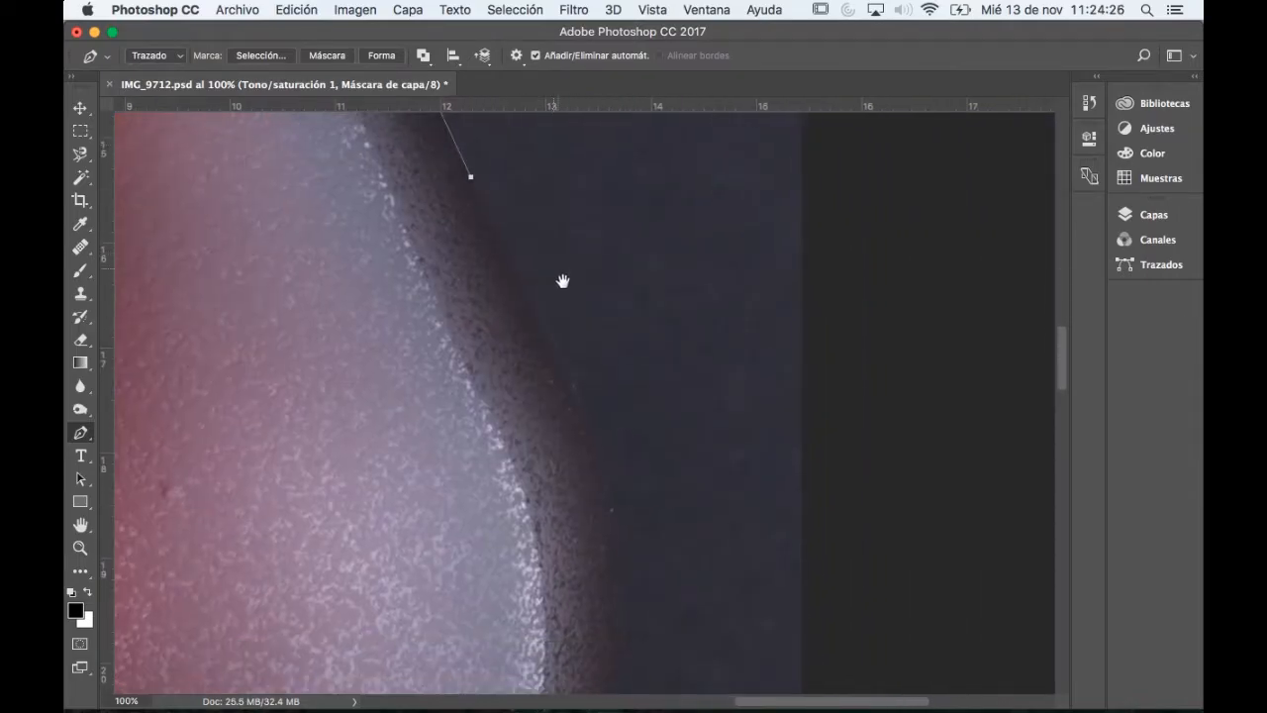
click(548, 333)
- Curve the path around the right shoulder to the body, adjusting the incoming handle and removing the outgoing one
key(space)
drag(594, 404, 584, 294)
drag(594, 565, 594, 603)
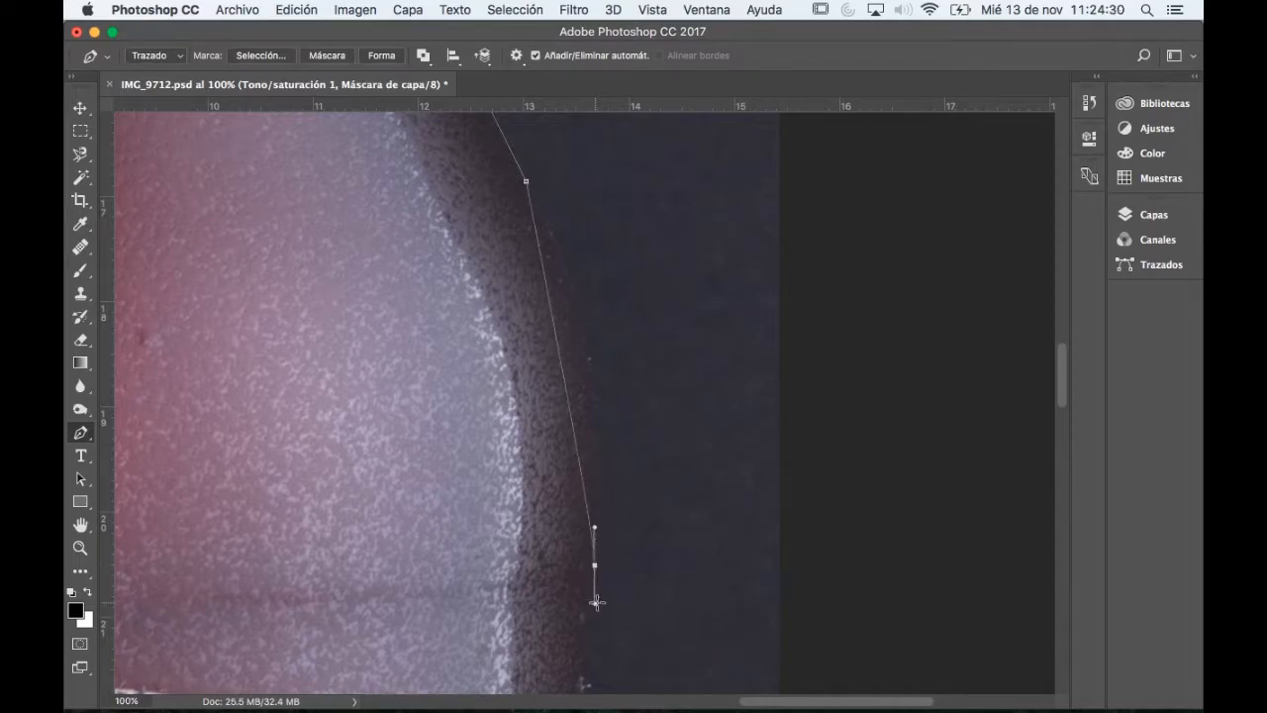
drag(594, 527, 623, 344)
alt+click(594, 565)
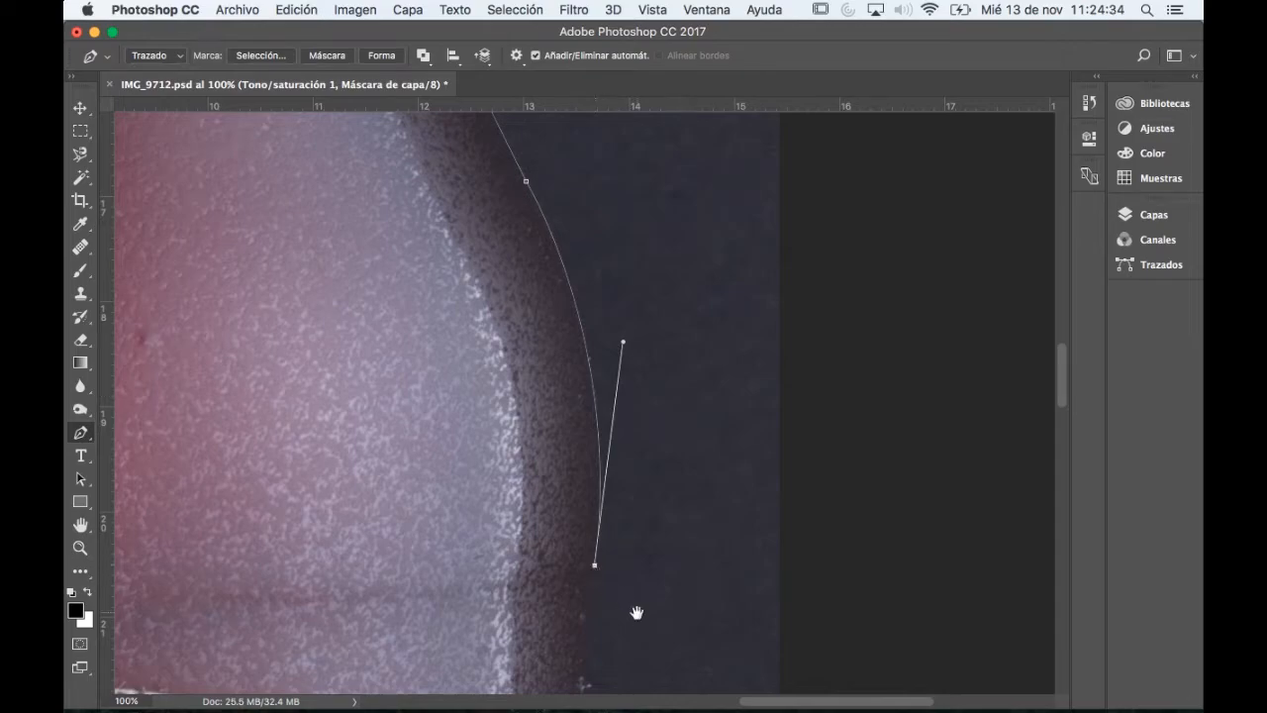
- Extend the path down the right side of the bottle with straight anchors alongside the main label
key(space)
drag(638, 570, 655, 281)
click(602, 591)
key(space)
drag(624, 634, 636, 330)
click(595, 591)
key(space)
drag(640, 574, 673, 271)
click(626, 623)
key(space)
drag(692, 647, 701, 326)
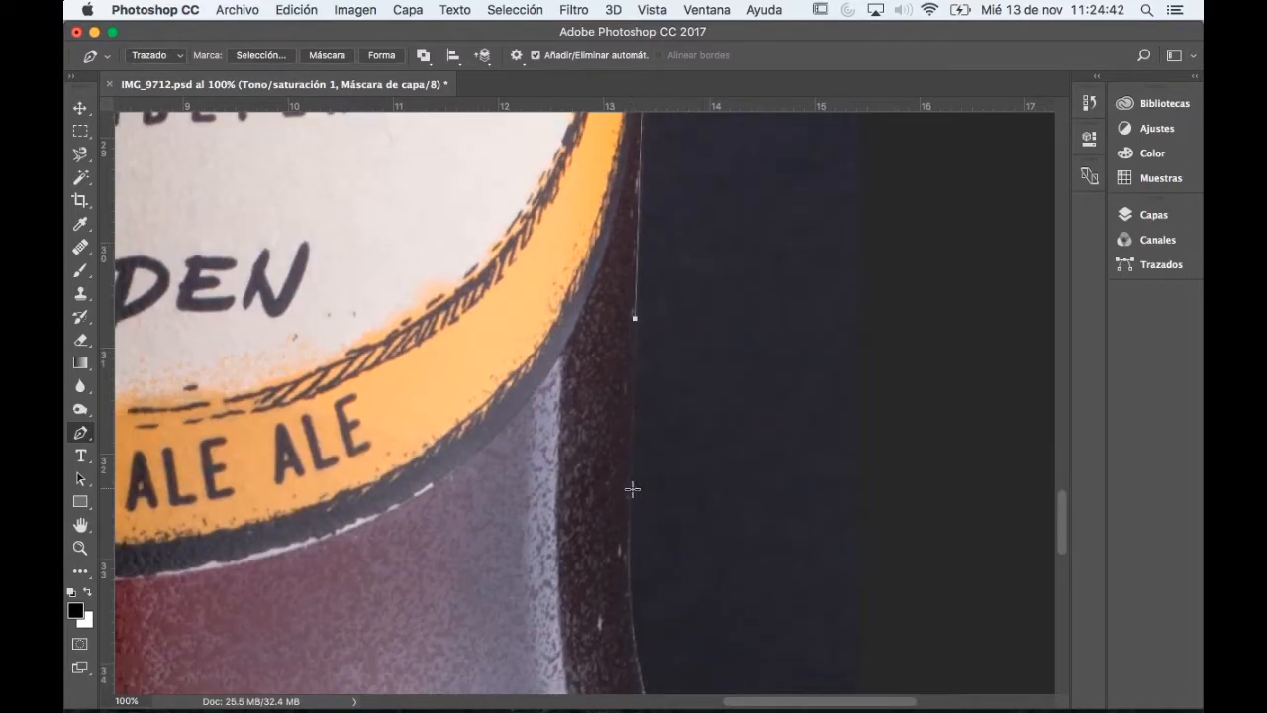
- Trace the right edge below the main label with a straight anchor and a curved segment, removing the outgoing handle
key(space)
drag(676, 534, 673, 269)
click(624, 233)
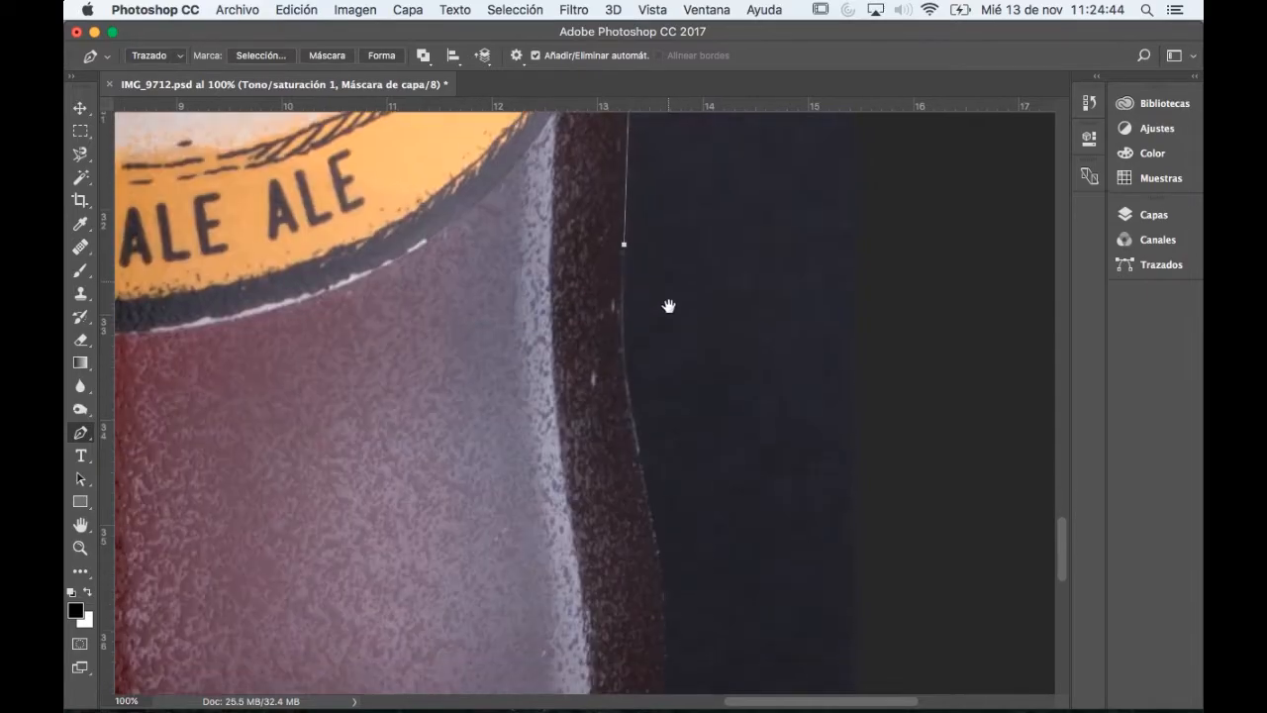
drag(641, 448, 693, 250)
alt+click(643, 447)
- Trace the lower right bulge of the bottle down to the lit table surface, bending the segment to follow the glass
key(space)
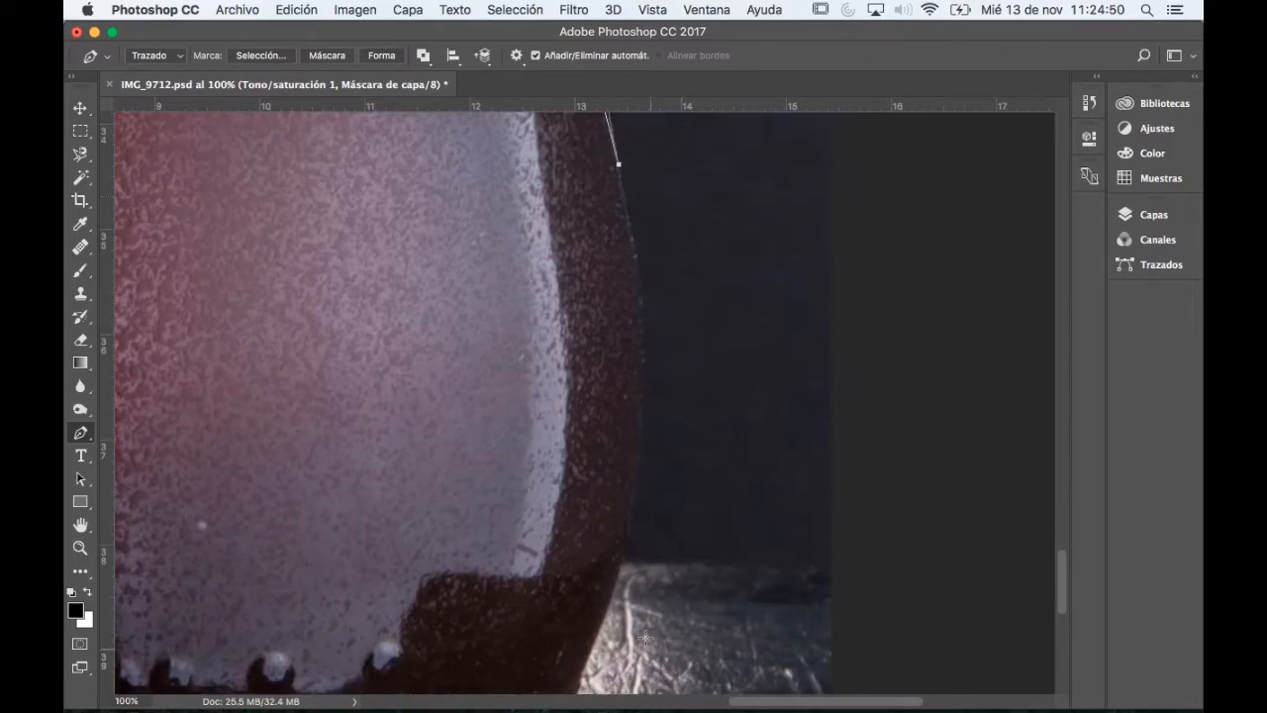
click(605, 626)
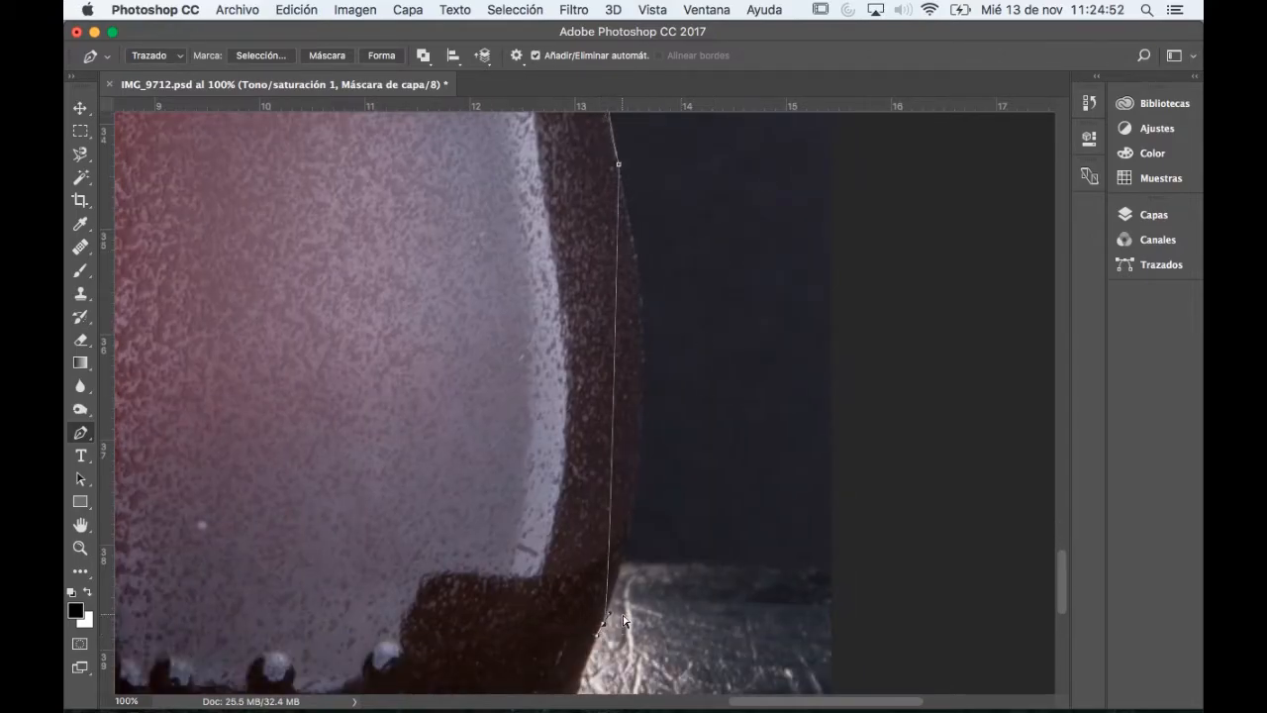
drag(609, 619, 683, 447)
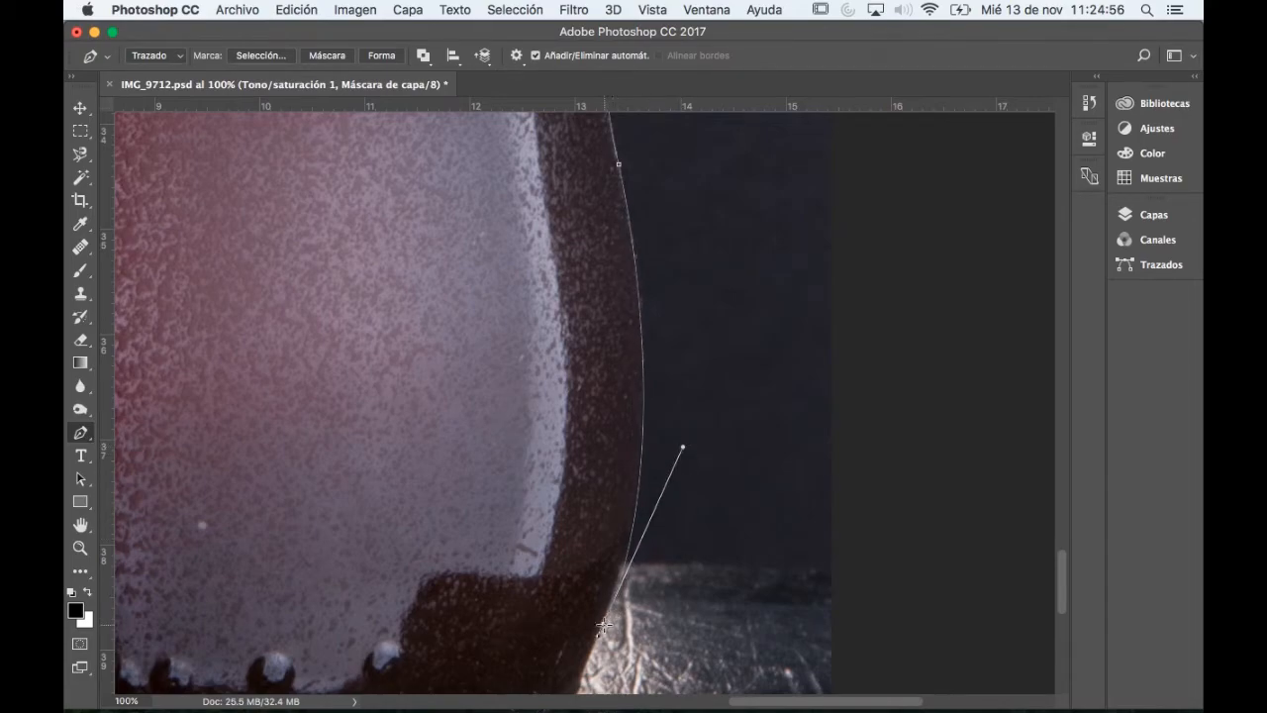
- Round the bottle's lower right corner and carry the path leftward under the base with curved segments
drag(658, 614, 778, 352)
drag(569, 526, 462, 552)
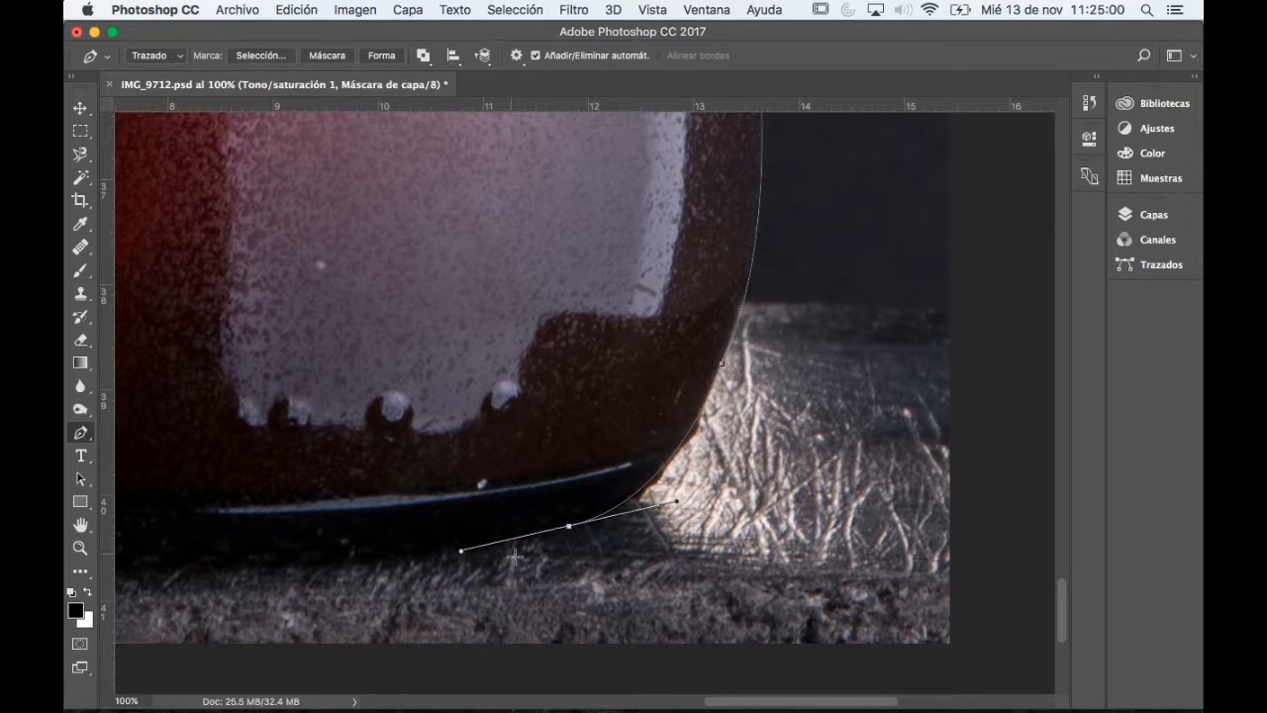
alt+click(571, 526)
scroll(557, 524, left, 6)
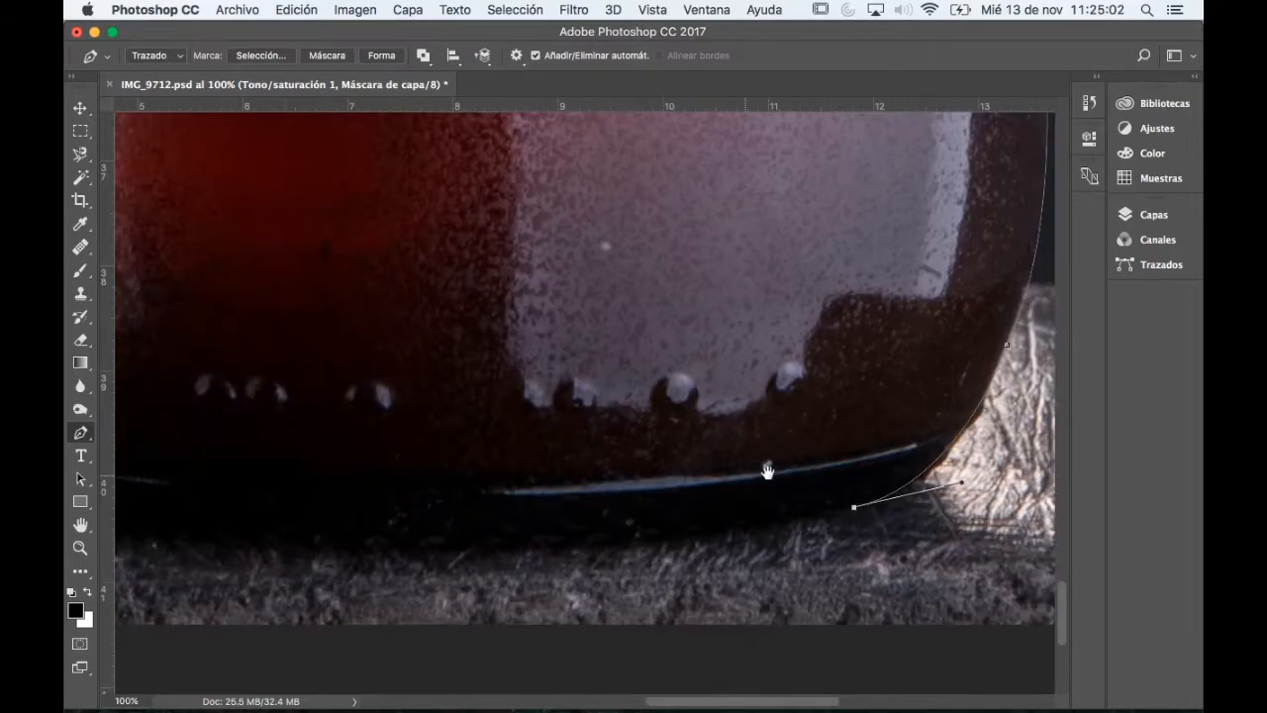
drag(228, 560, 544, 555)
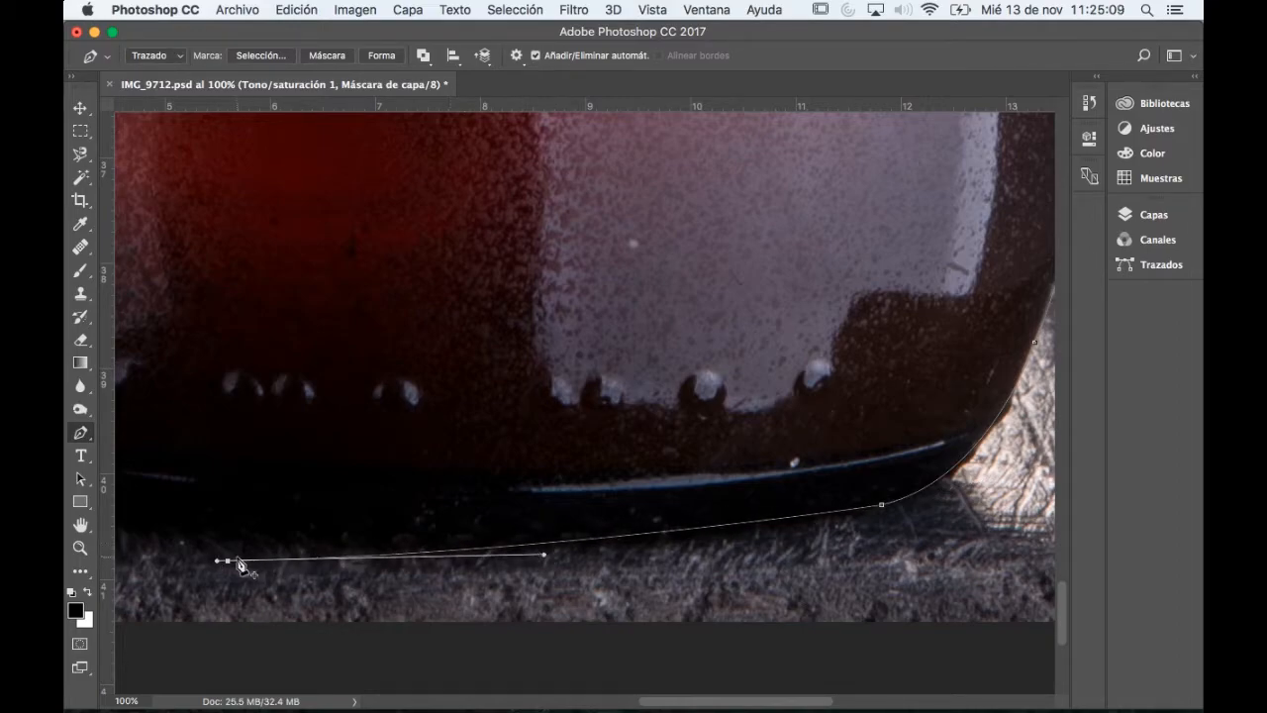
- Curve the path around the bottle's lower left corner, adjust its handles and remove the outgoing handle
drag(227, 529, 690, 631)
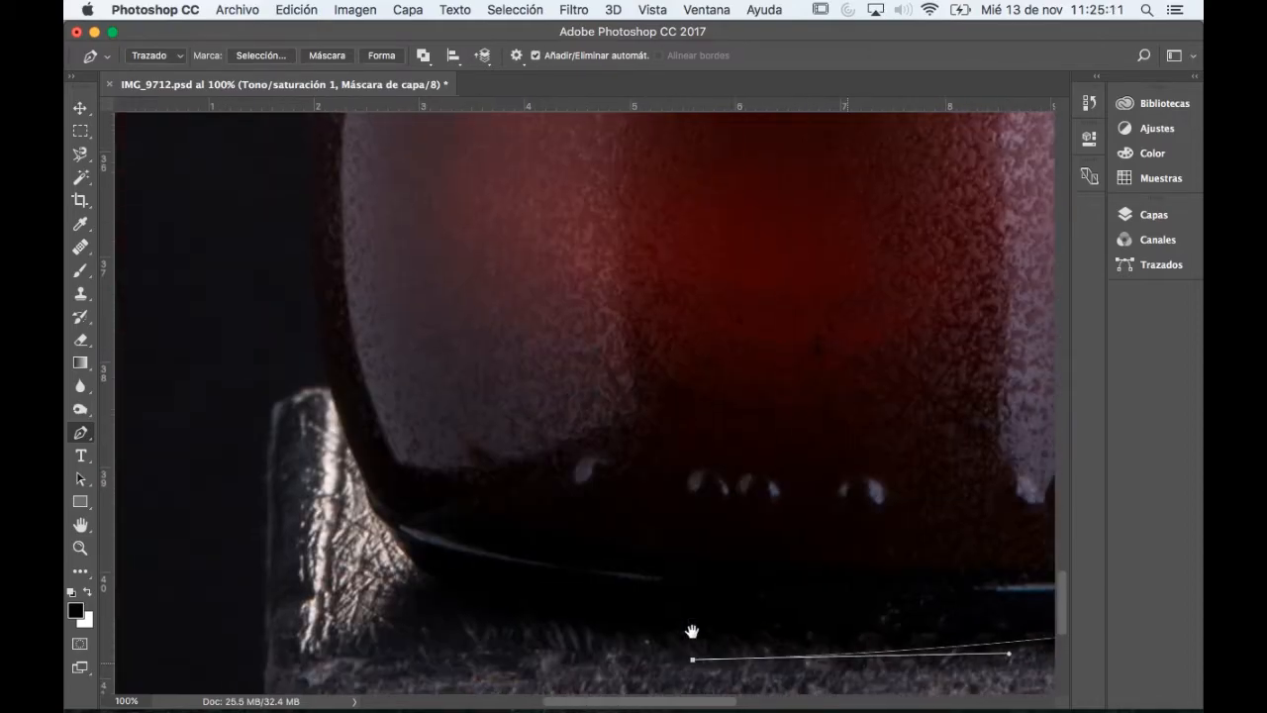
click(376, 505)
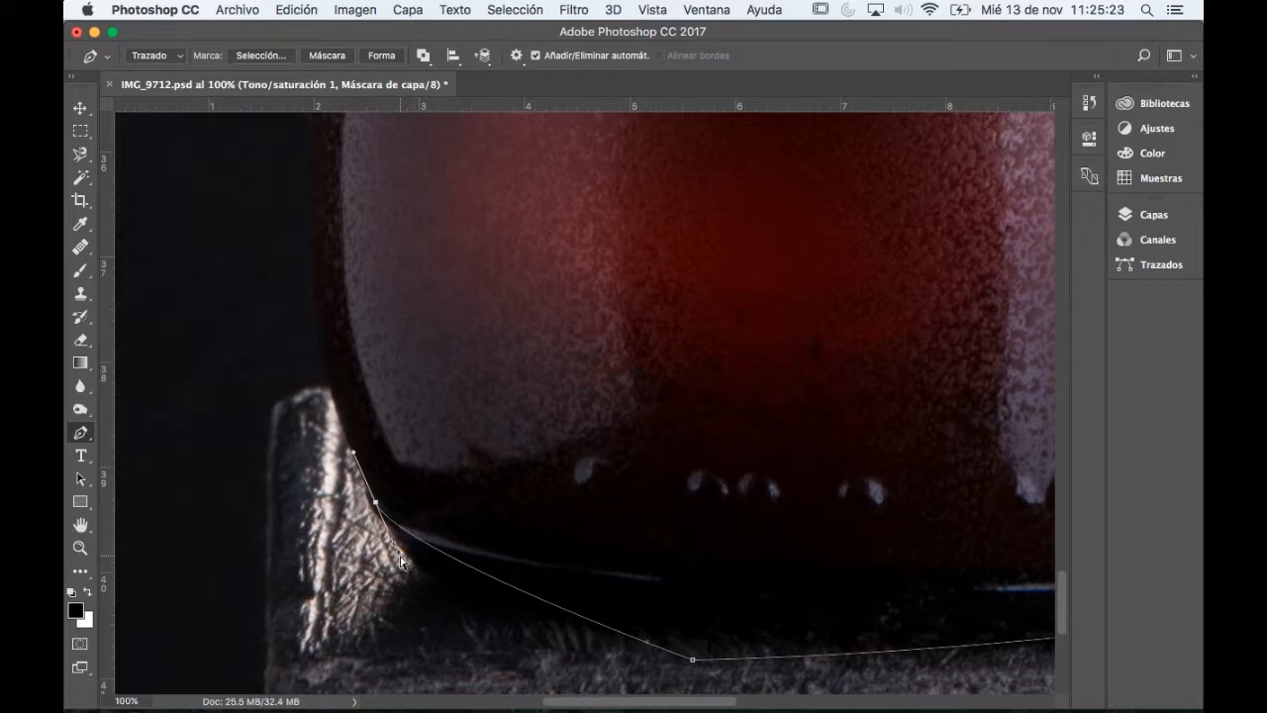
drag(400, 560, 436, 657)
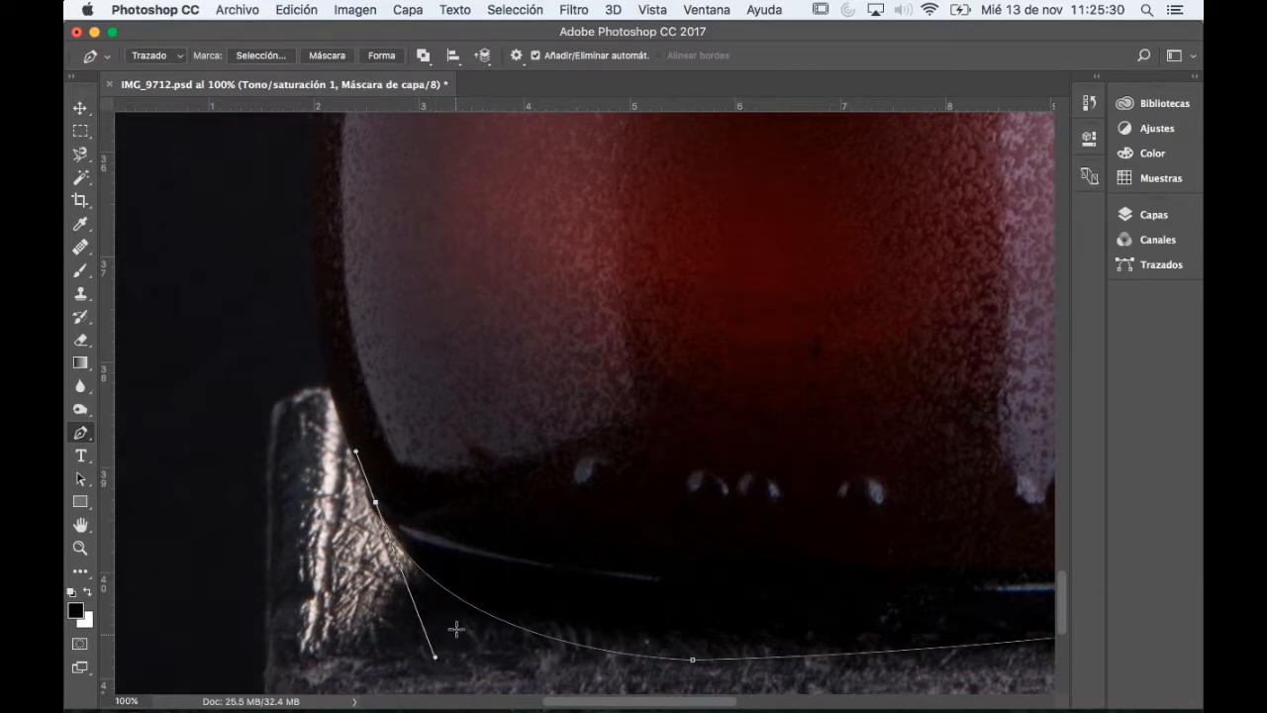
drag(355, 456, 360, 428)
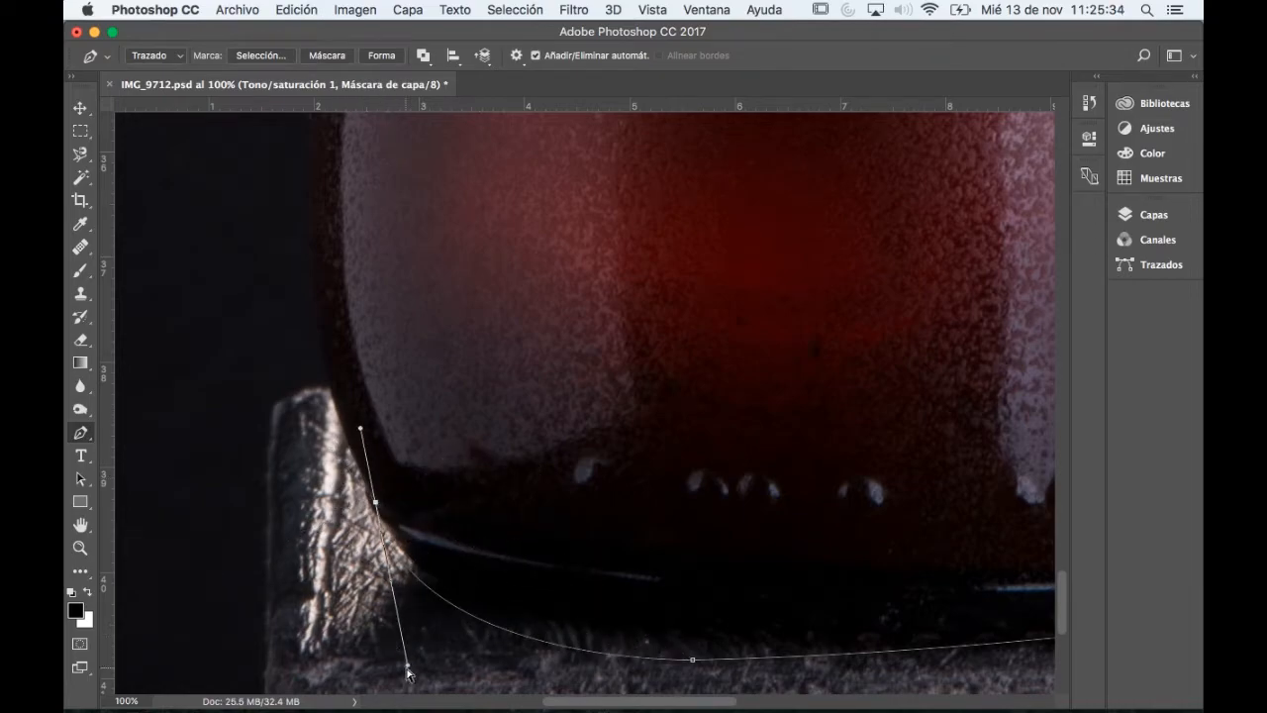
mouse_move(408, 665)
mouse_down()
mouse_move(405, 640)
mouse_move(409, 652)
mouse_up()
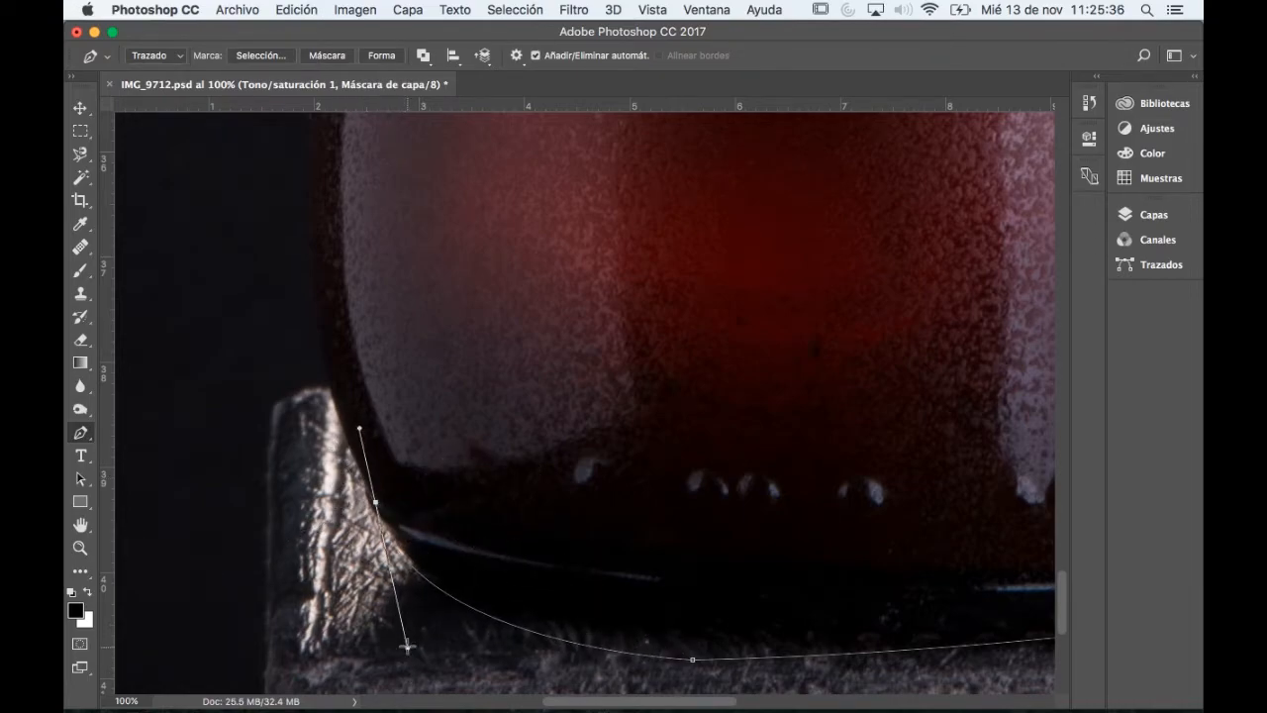
alt+click(378, 503)
- Move the lower left corner anchor up along the glass edge and reshape its handle to fit the base curve
drag(376, 505, 362, 471)
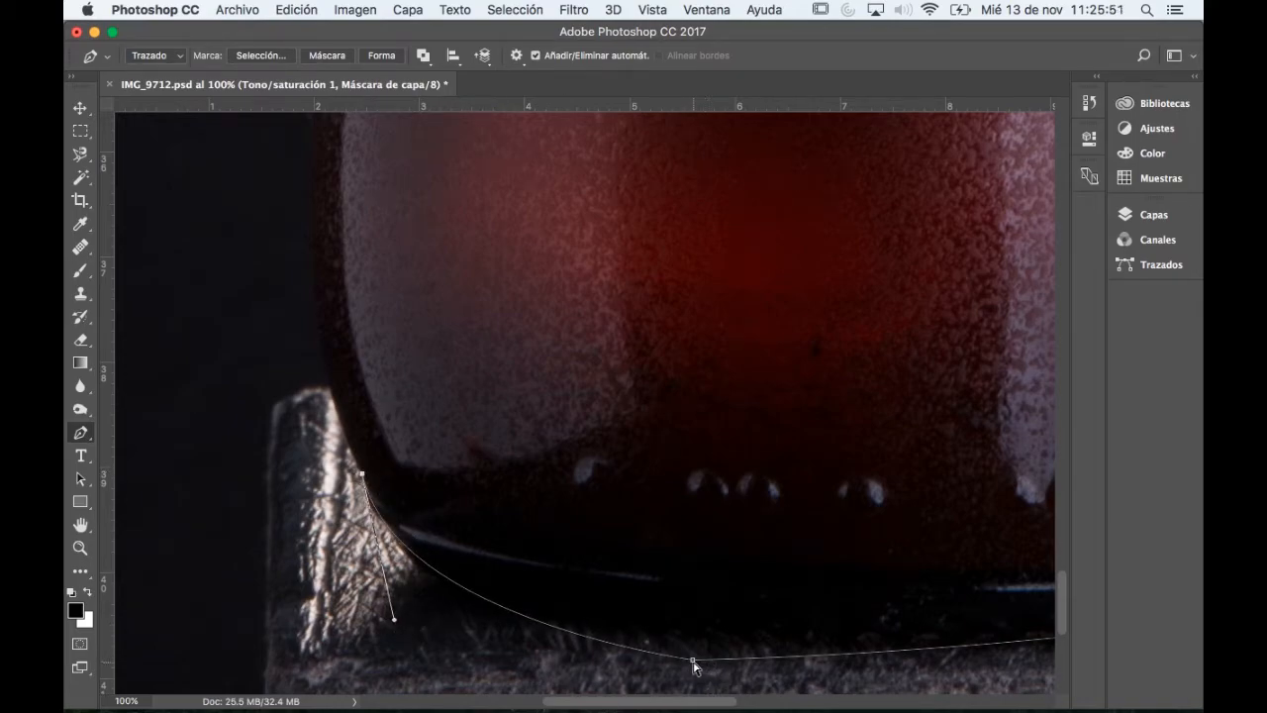
drag(396, 623, 402, 655)
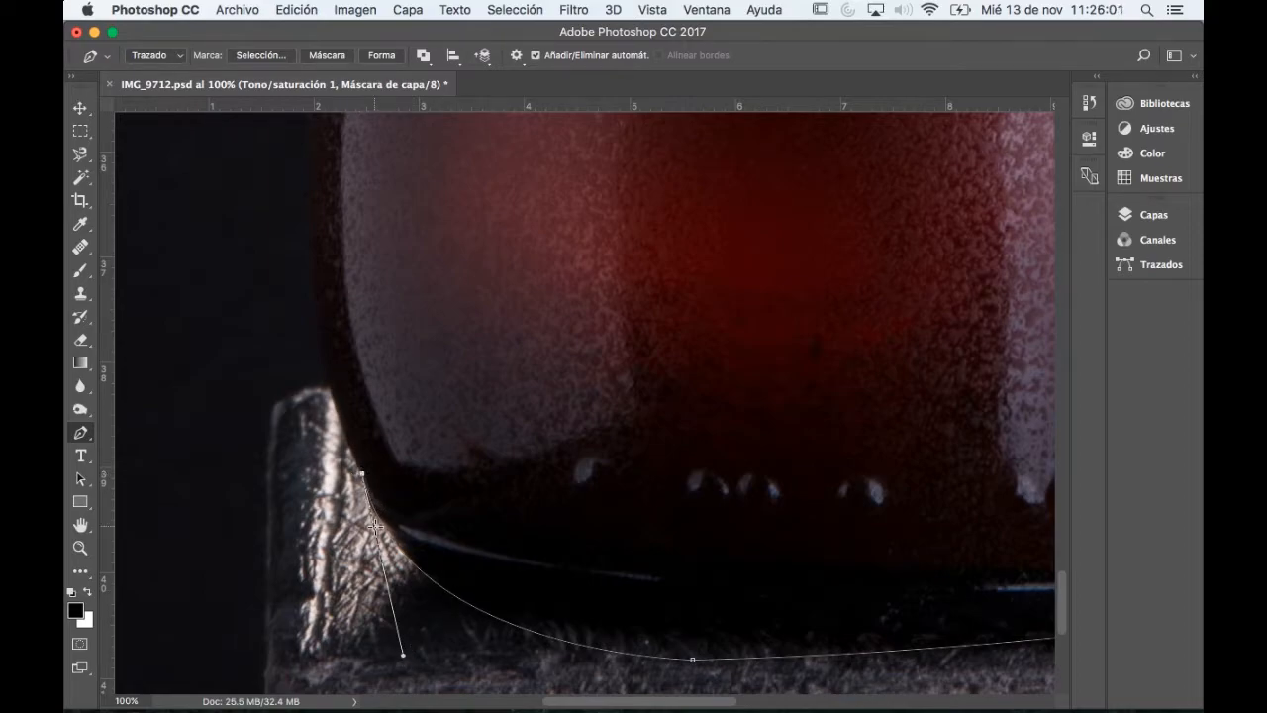
drag(403, 658, 429, 658)
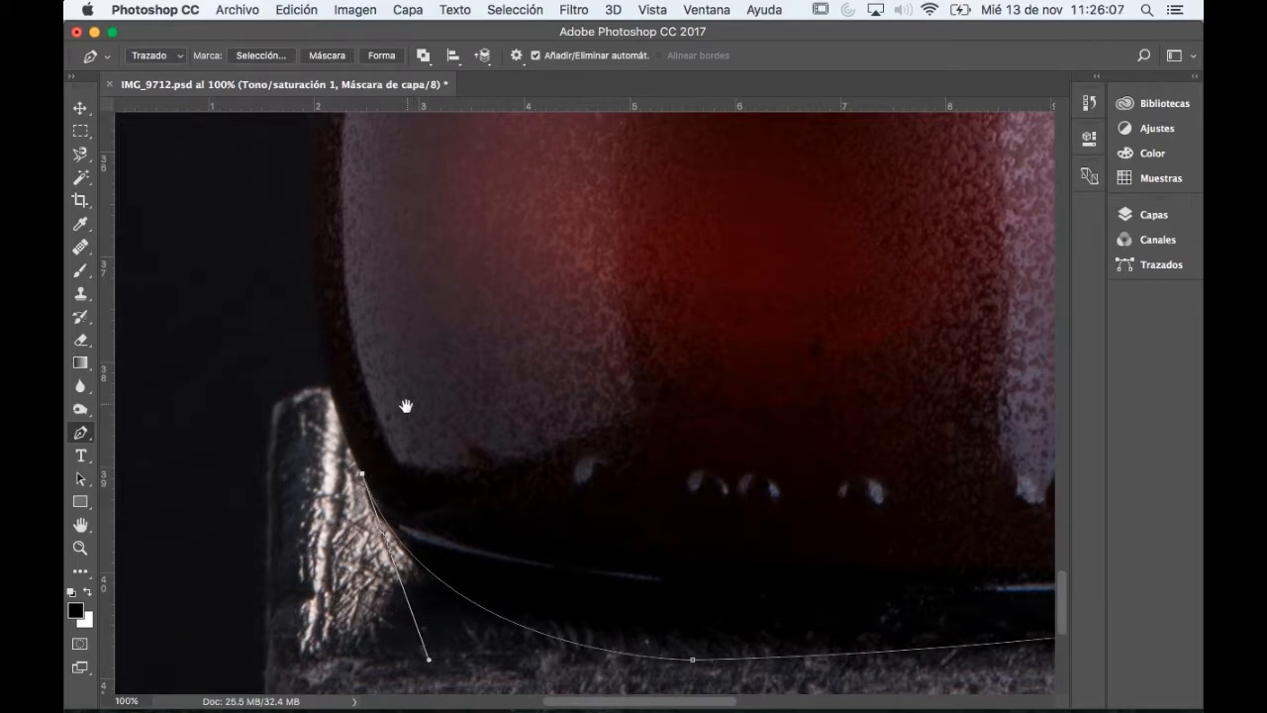
- Trace the bottle's left edge up over the lower bulge and the waist below the main label with curved segments
drag(407, 405, 439, 648)
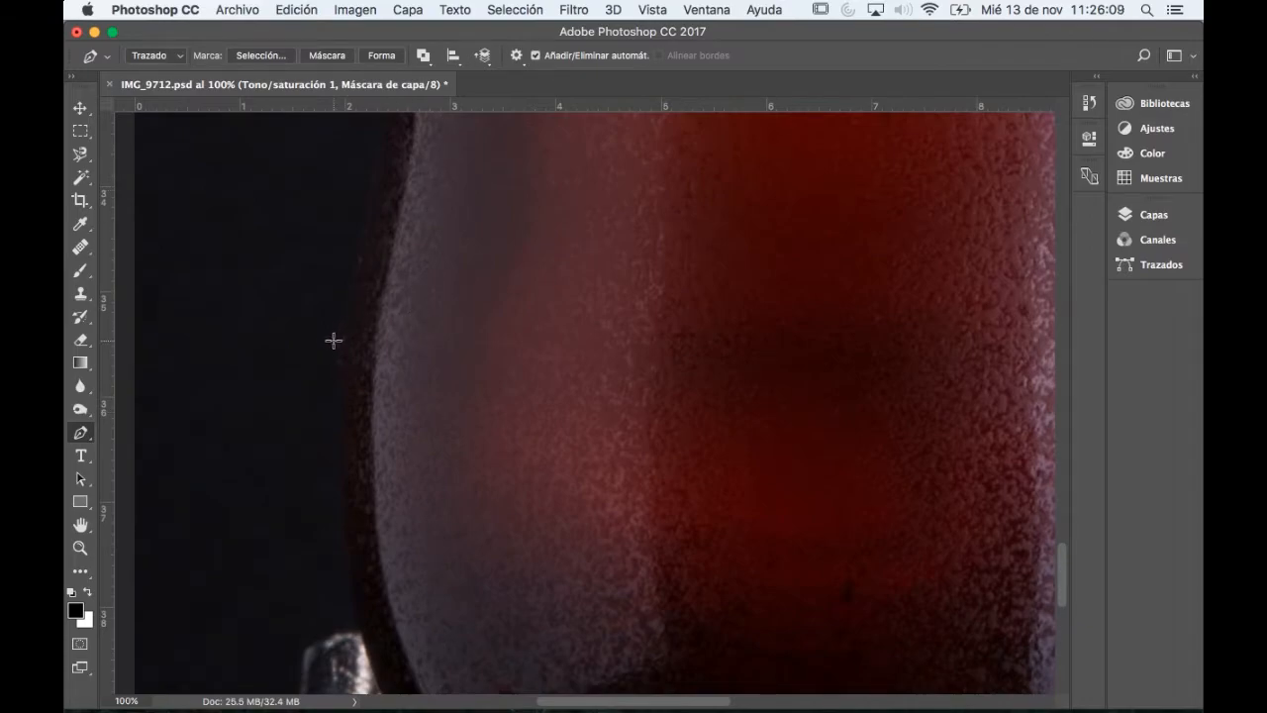
drag(342, 349, 370, 158)
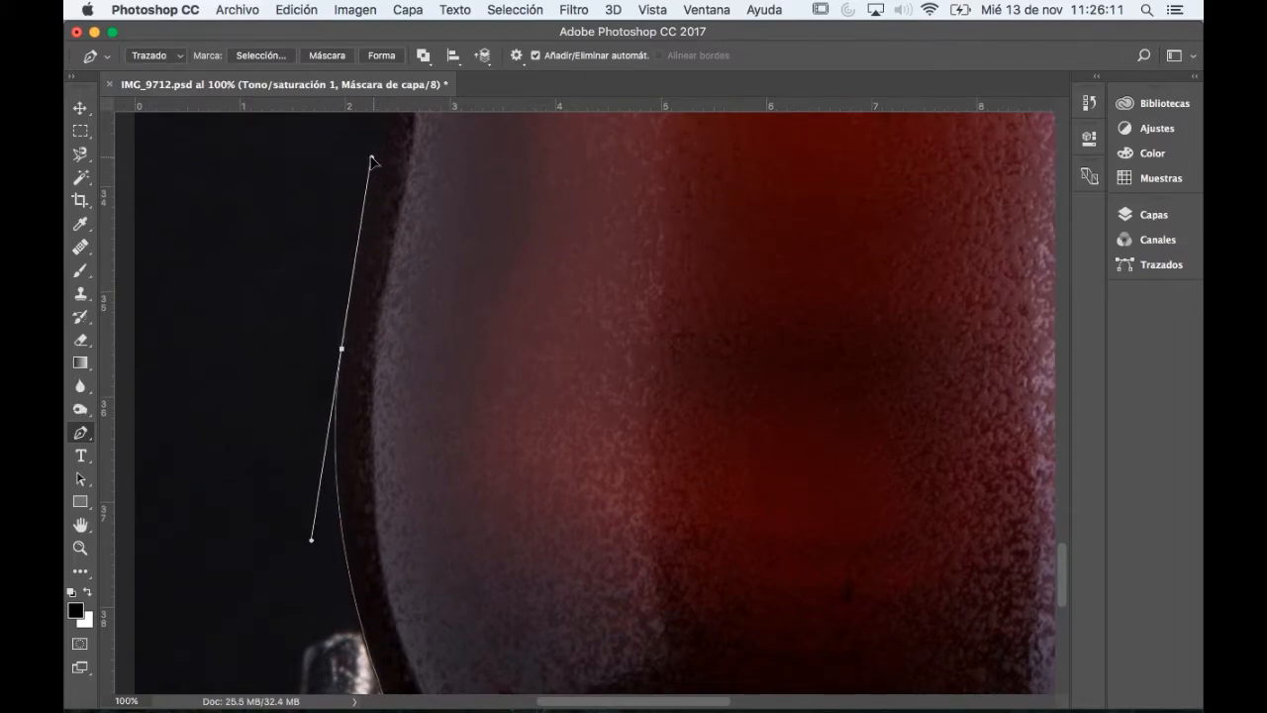
alt+click(342, 348)
drag(415, 330, 413, 543)
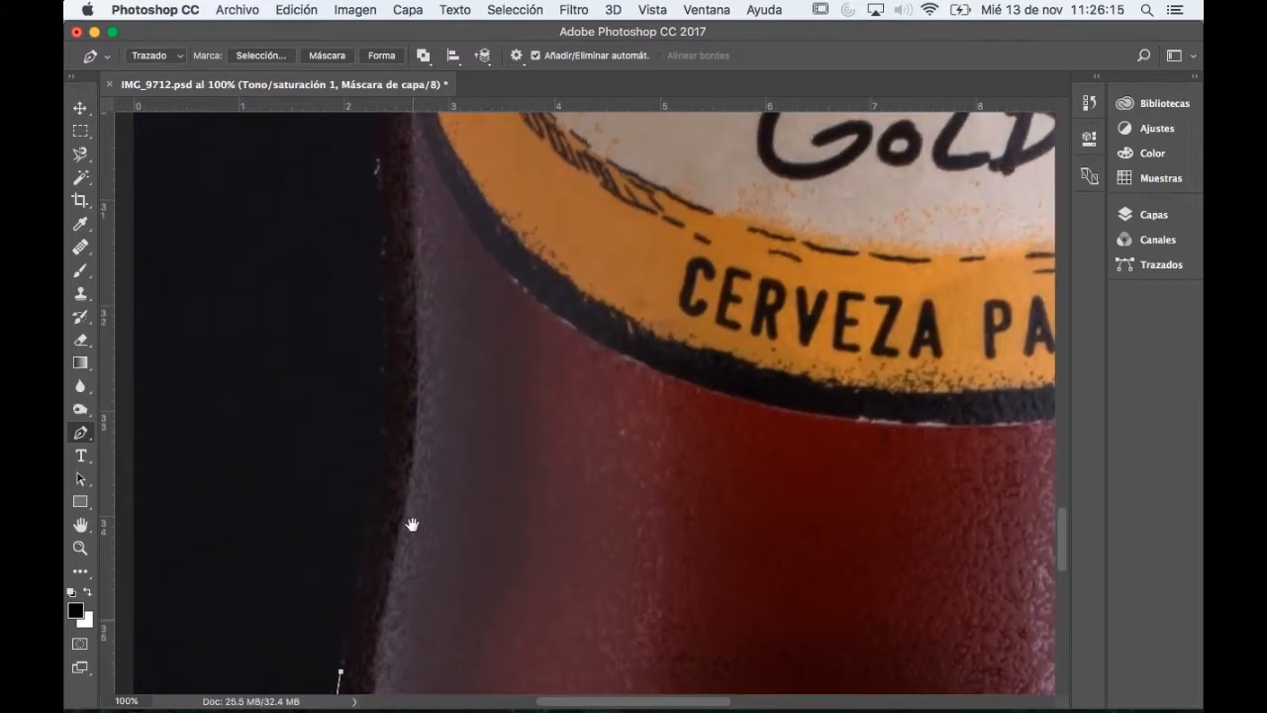
drag(392, 319, 389, 235)
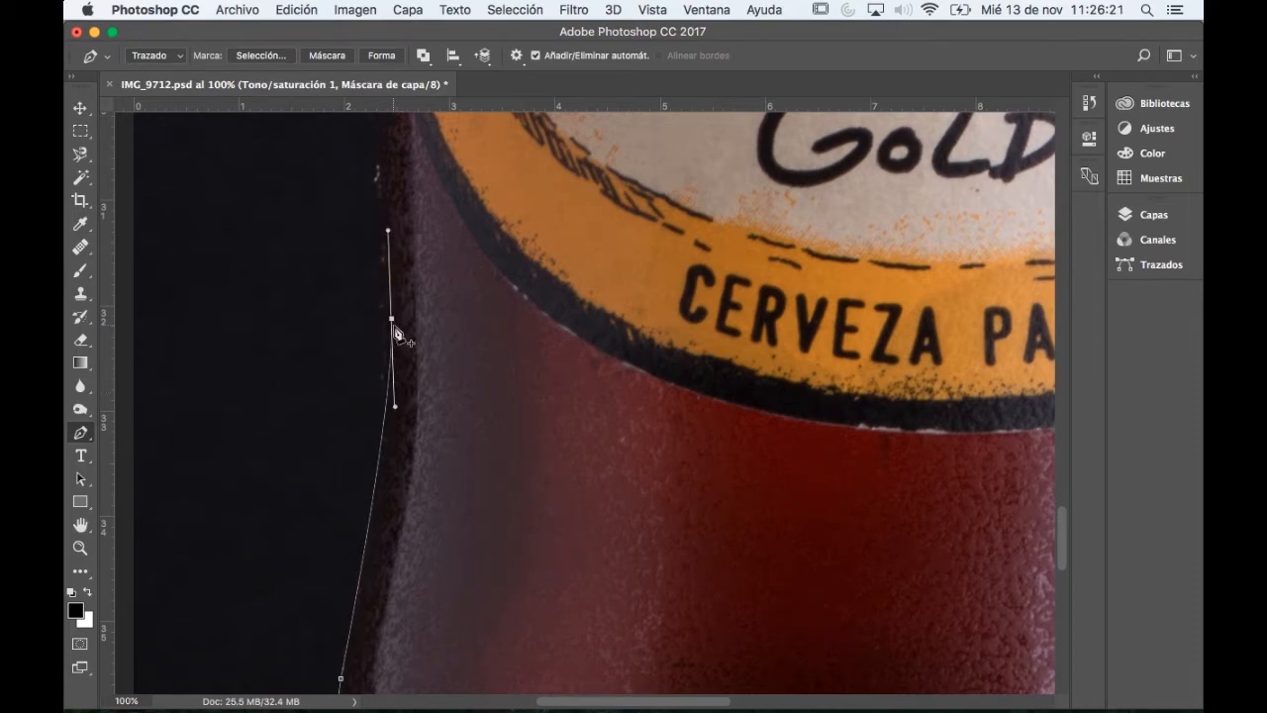
- Extend the path up the left side with straight anchors past the main label to the glass above it
drag(439, 251, 447, 667)
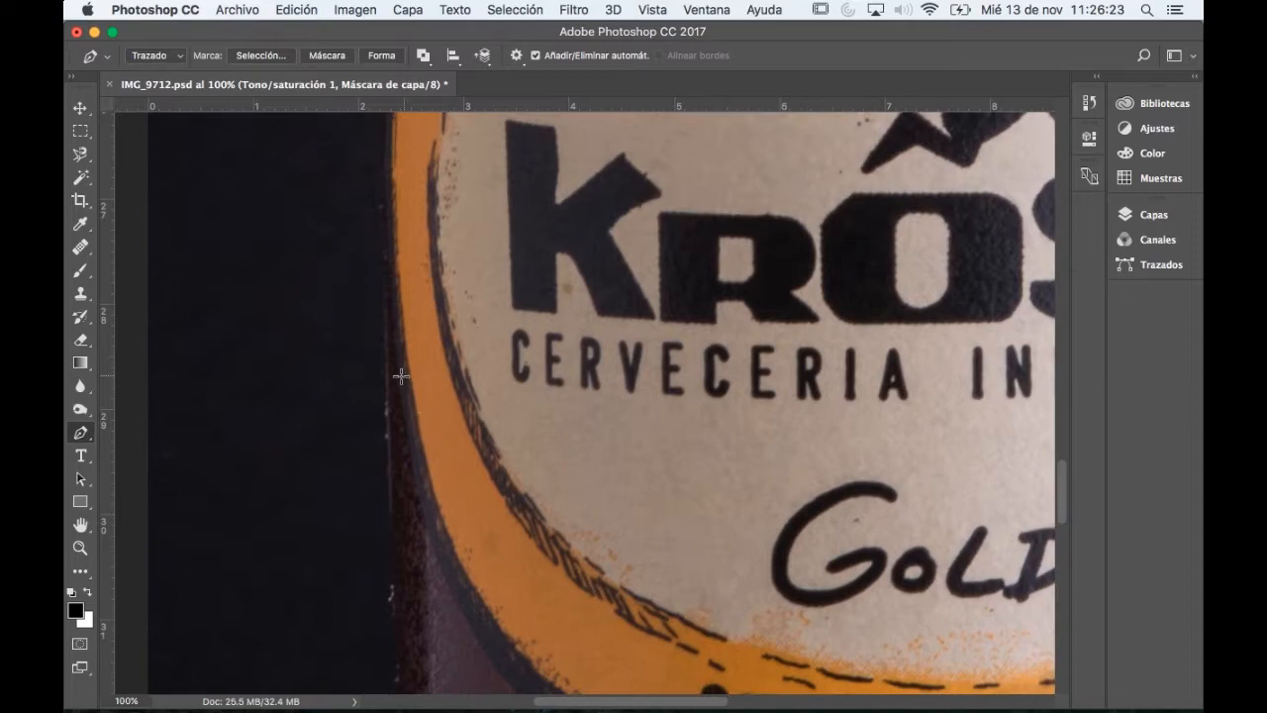
drag(387, 368, 424, 617)
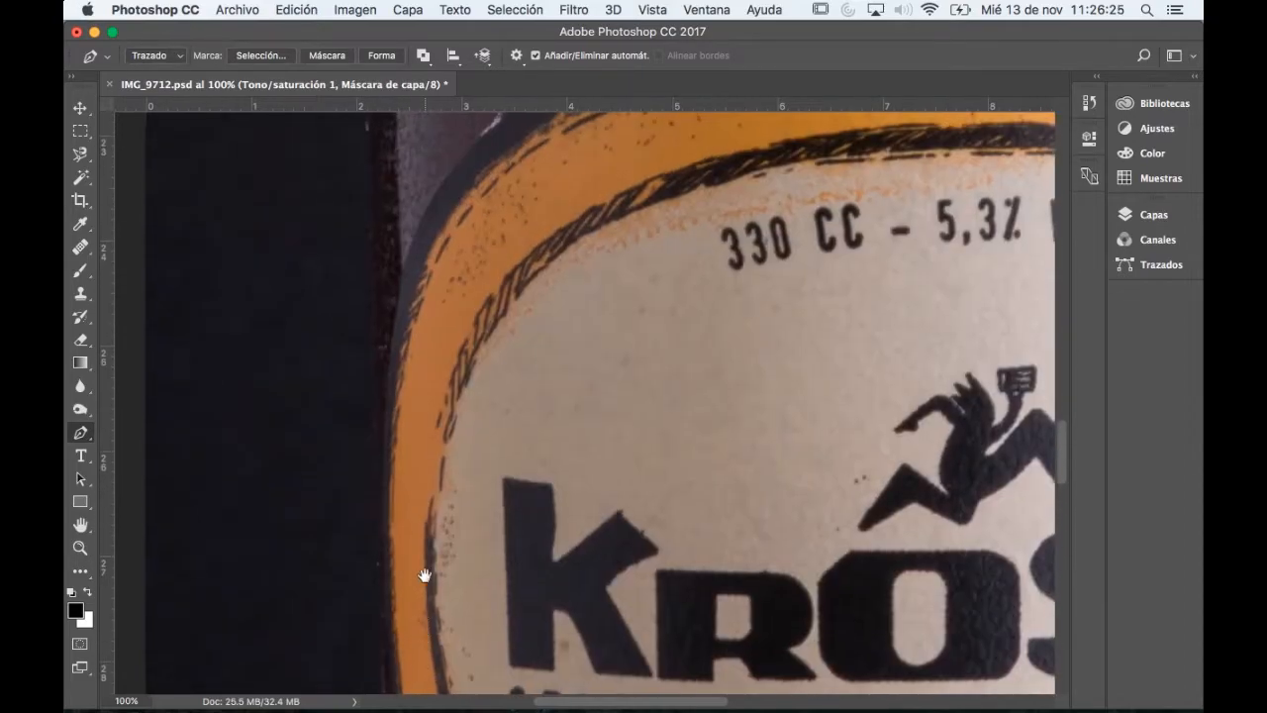
click(384, 215)
drag(382, 210, 419, 576)
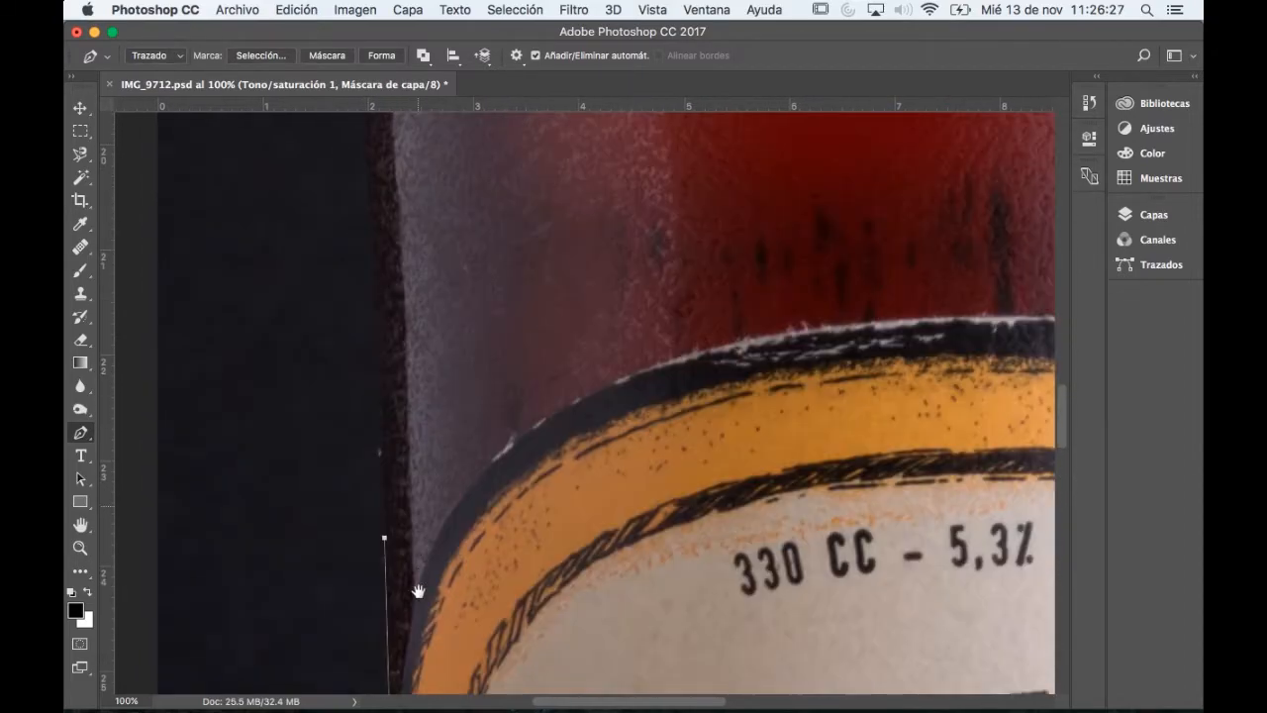
click(373, 314)
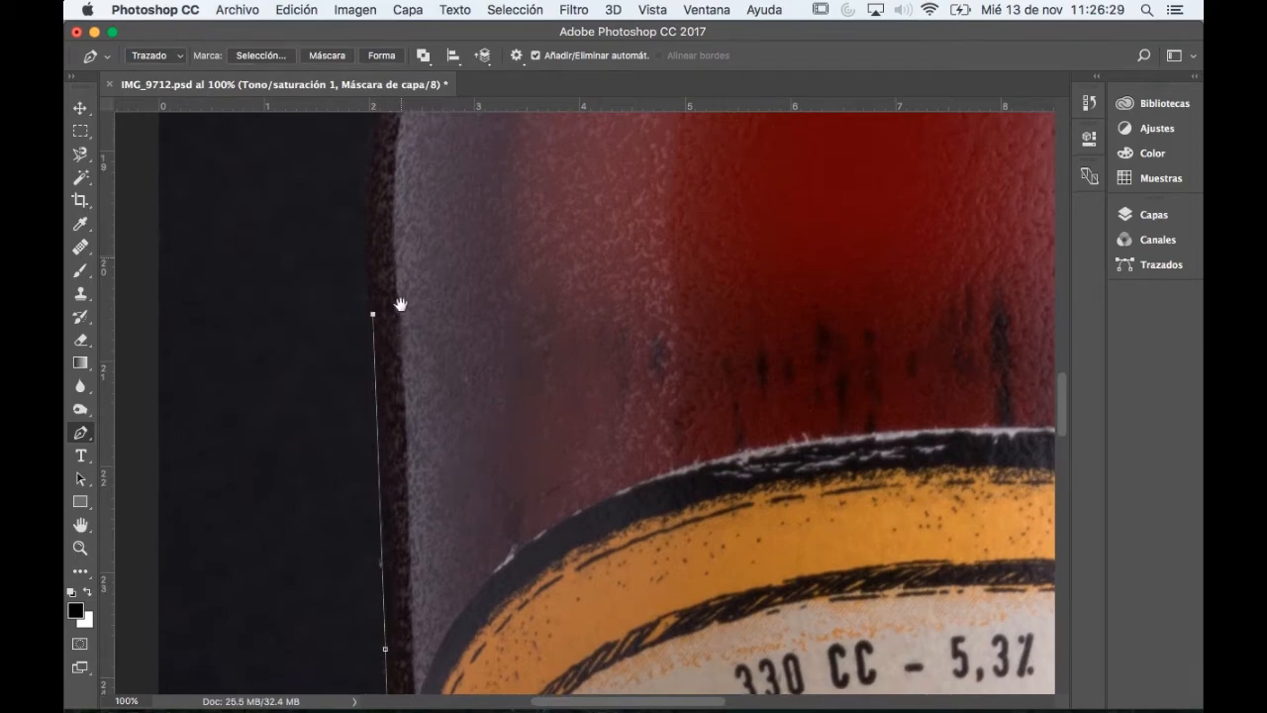
- Curve the path around the left shoulder, remove the outgoing handle and close the path at its starting anchor
drag(401, 284, 406, 625)
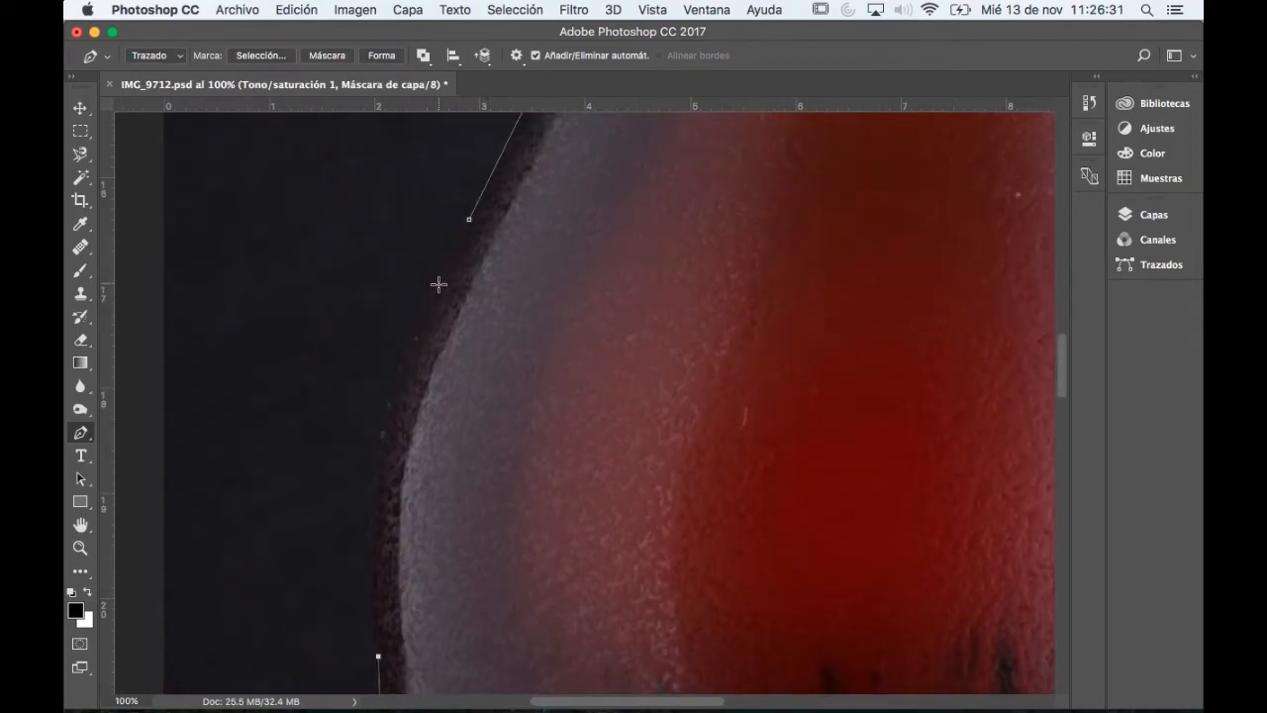
drag(439, 284, 520, 175)
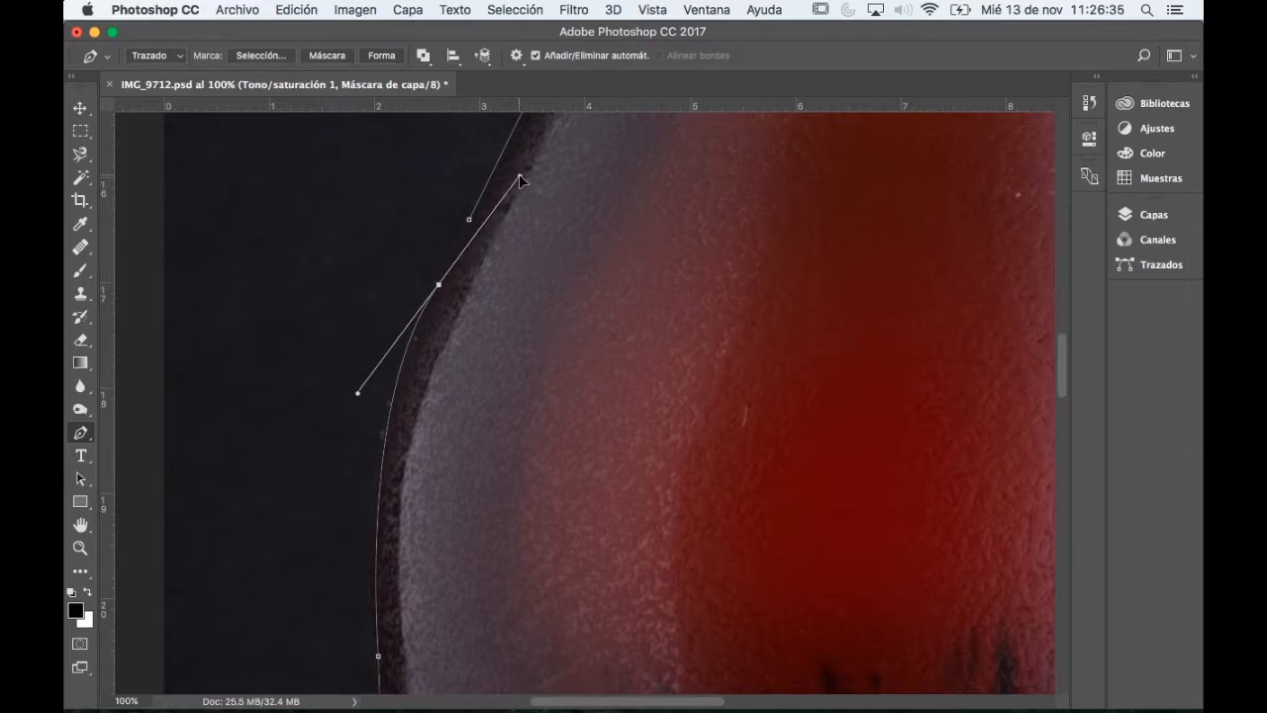
alt+click(440, 284)
click(469, 221)
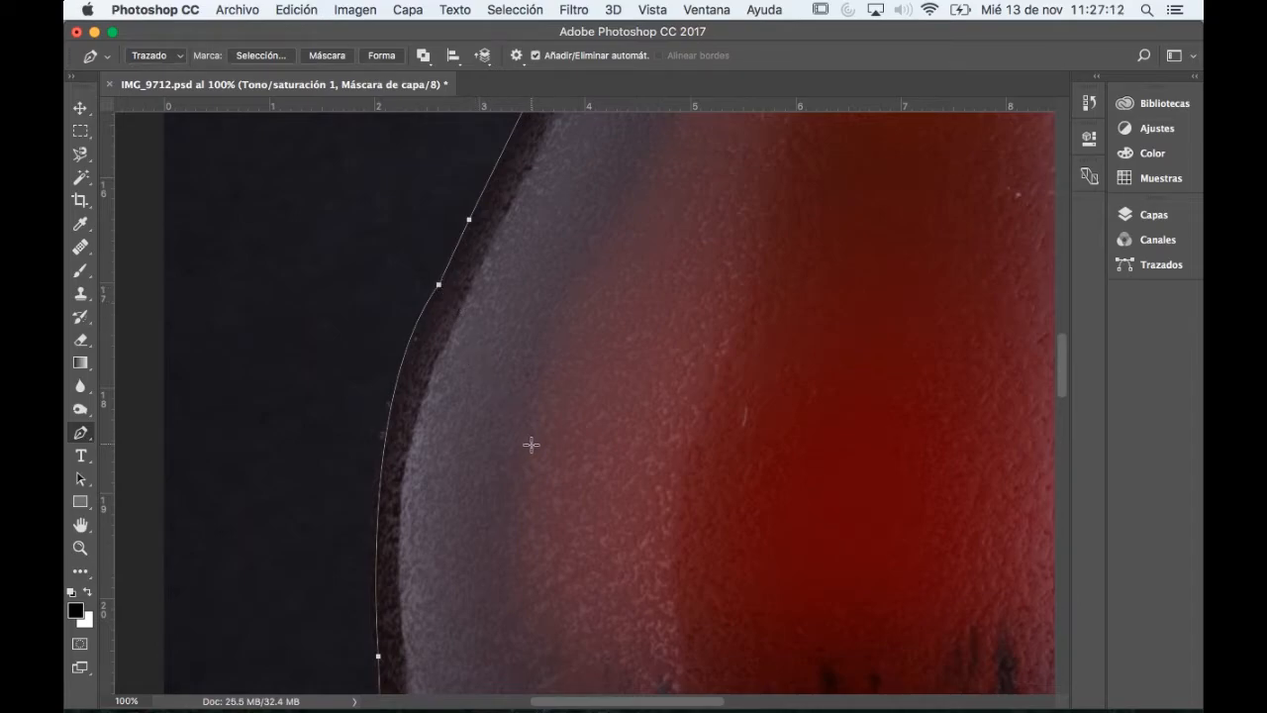
- Refine the left shoulder by reshaping the curve's handle and shifting the path's starting anchor slightly upward
ctrl+click(439, 286)
drag(357, 399, 366, 427)
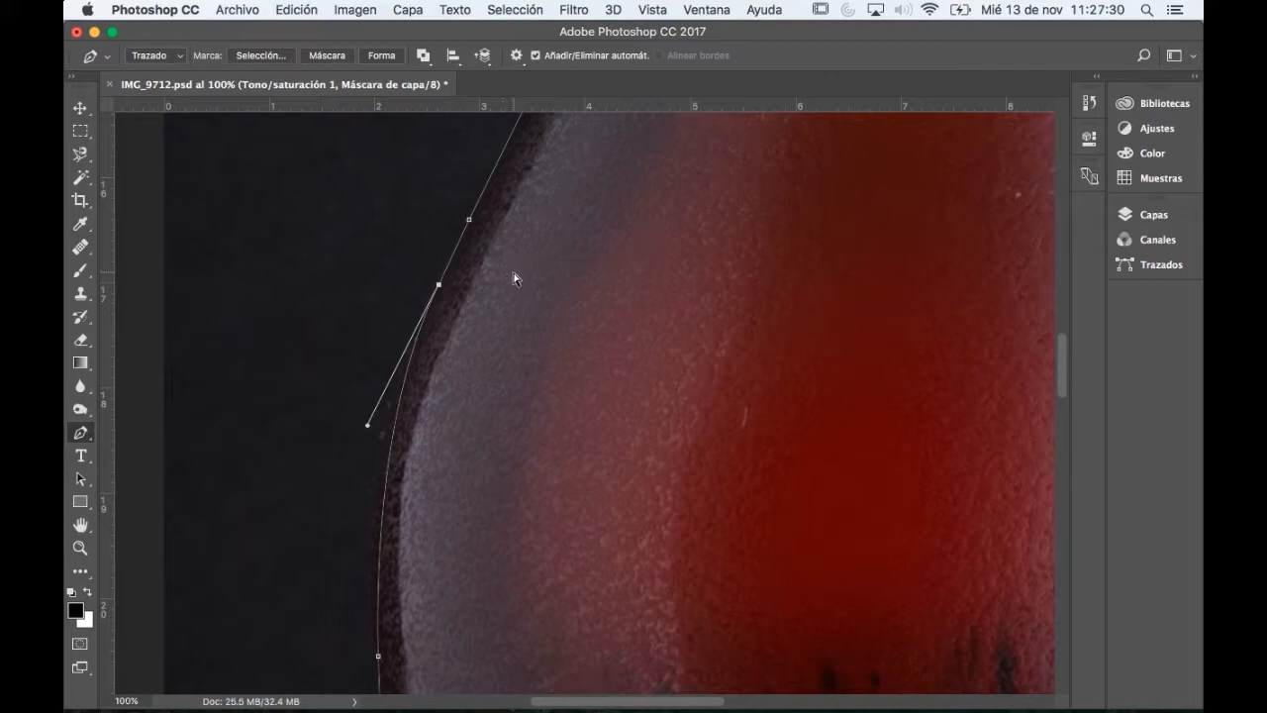
click(470, 219)
drag(469, 220, 474, 211)
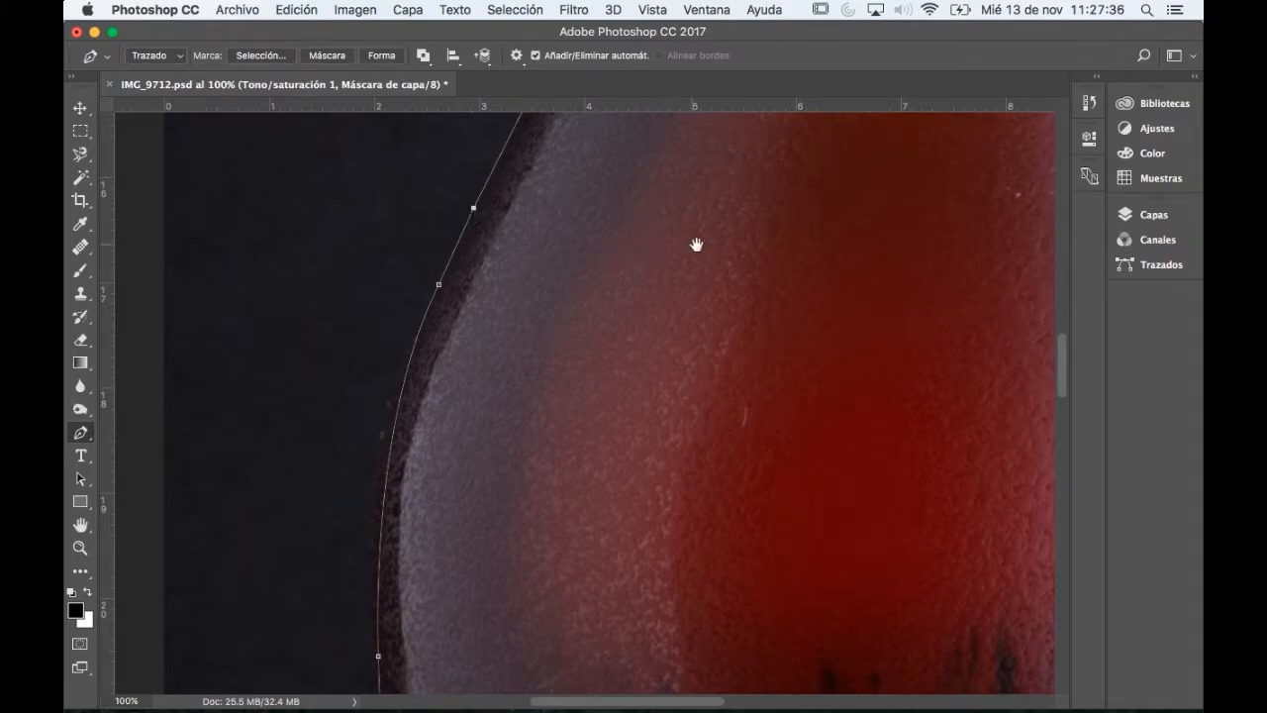
- Nudge the right shoulder anchor to follow the glass edge and fit the whole bottle in view
drag(693, 243, 130, 405)
drag(585, 433, 434, 429)
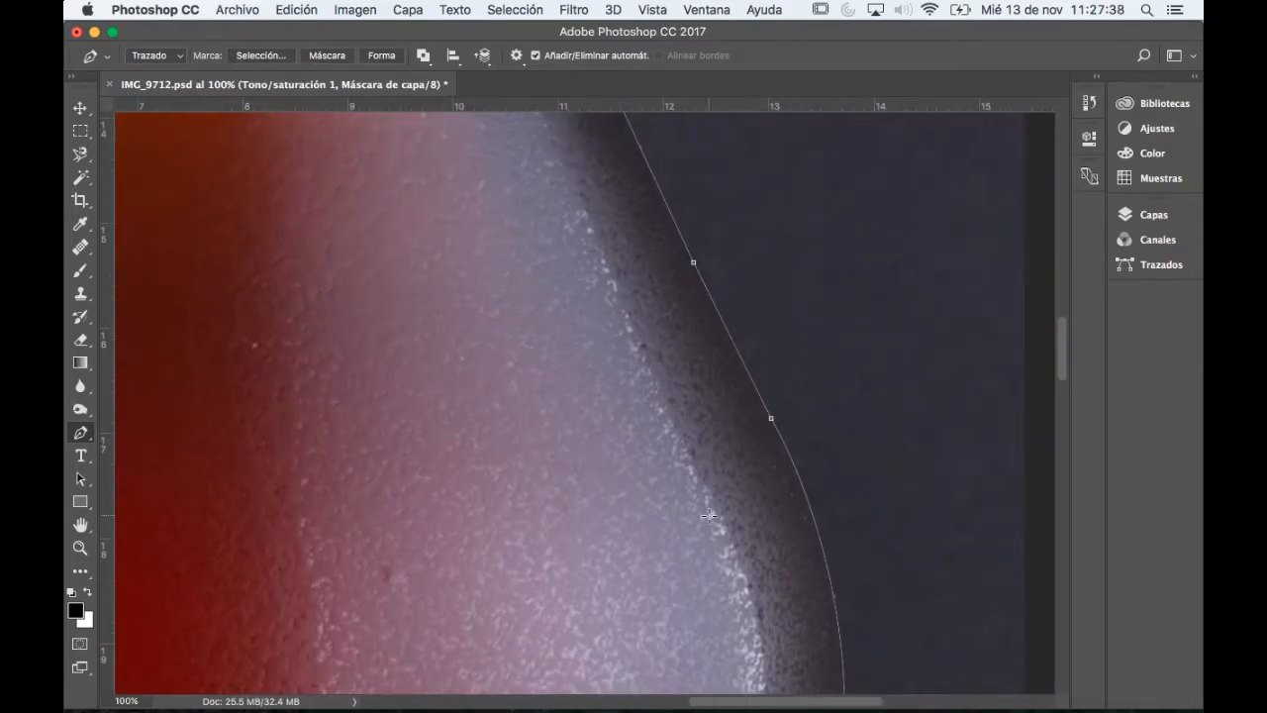
click(772, 419)
drag(771, 419, 773, 417)
key(super+0)
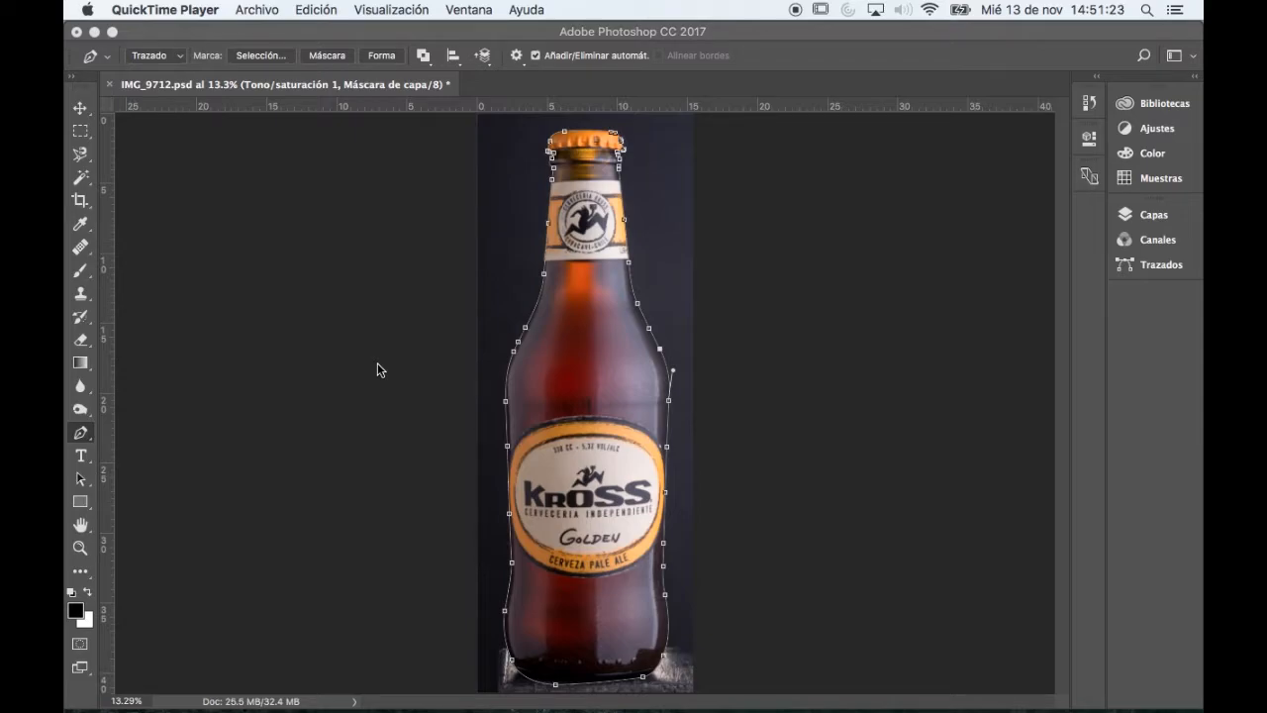
- Save the bottle's work path under the name "Trazado de botella"
click(1145, 273)
click(1145, 269)
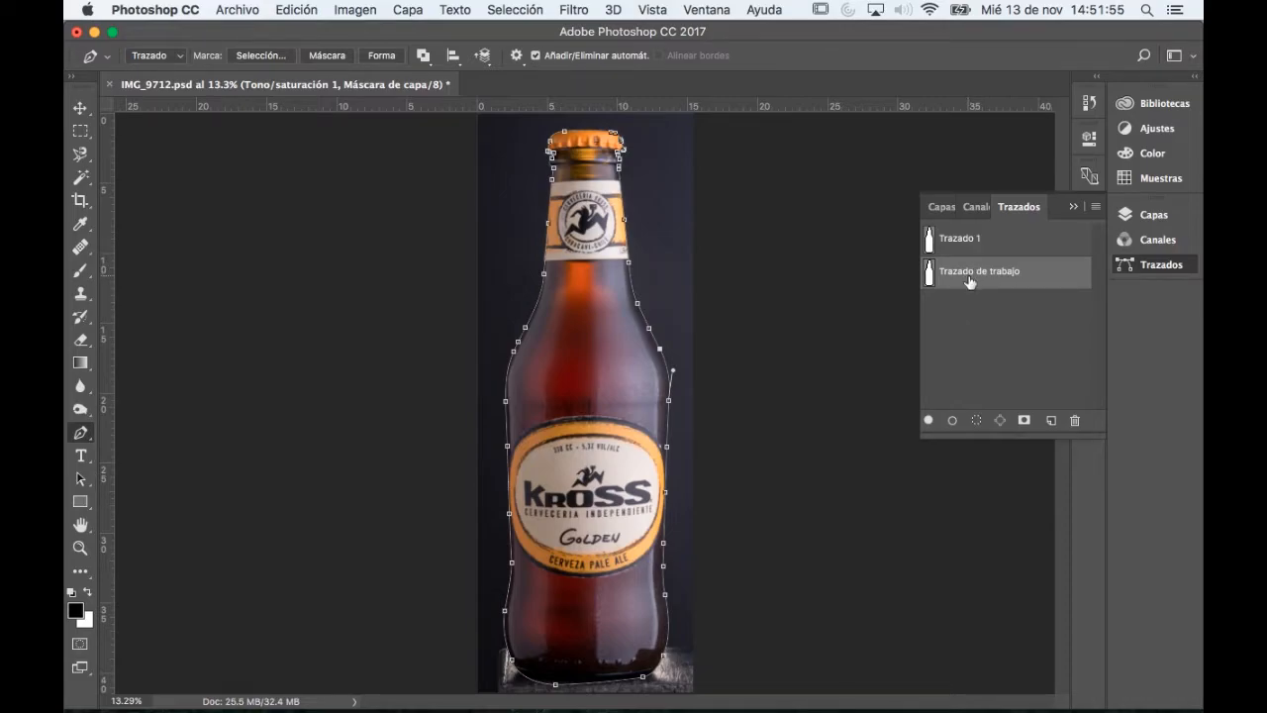
double_click(970, 272)
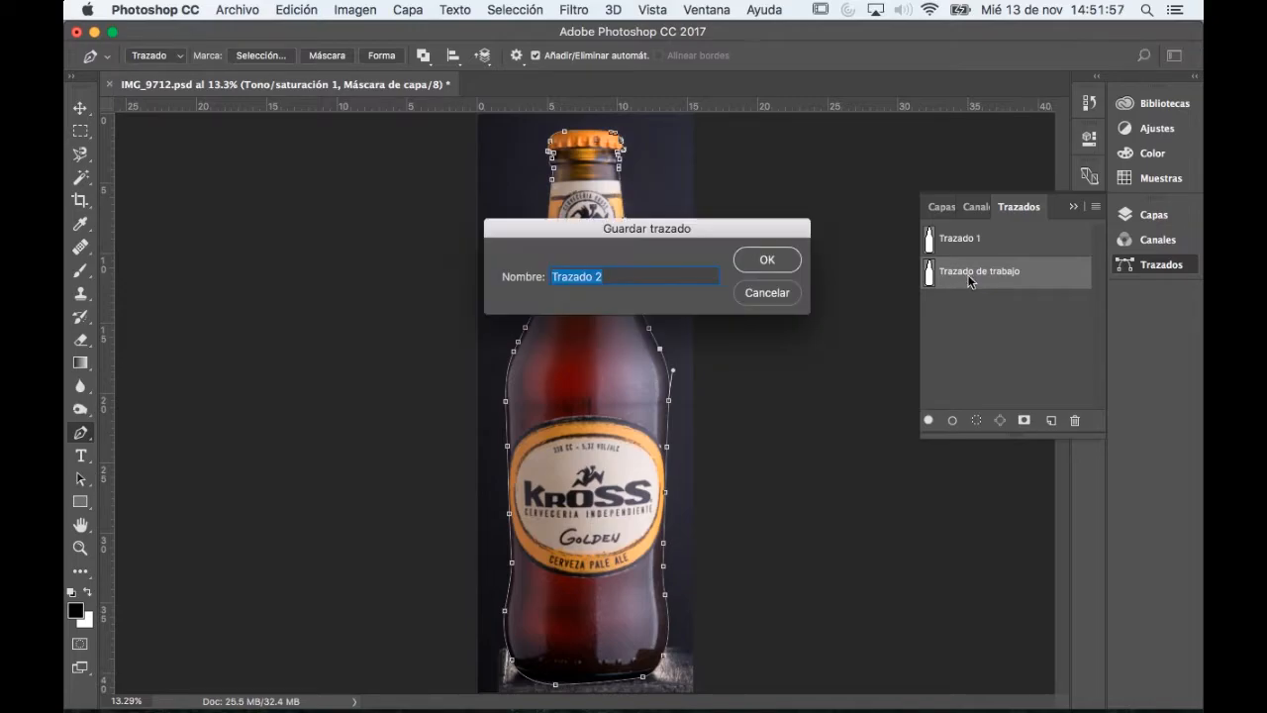
click(637, 273)
key(BackSpace)
key(BackSpace)
text(de)
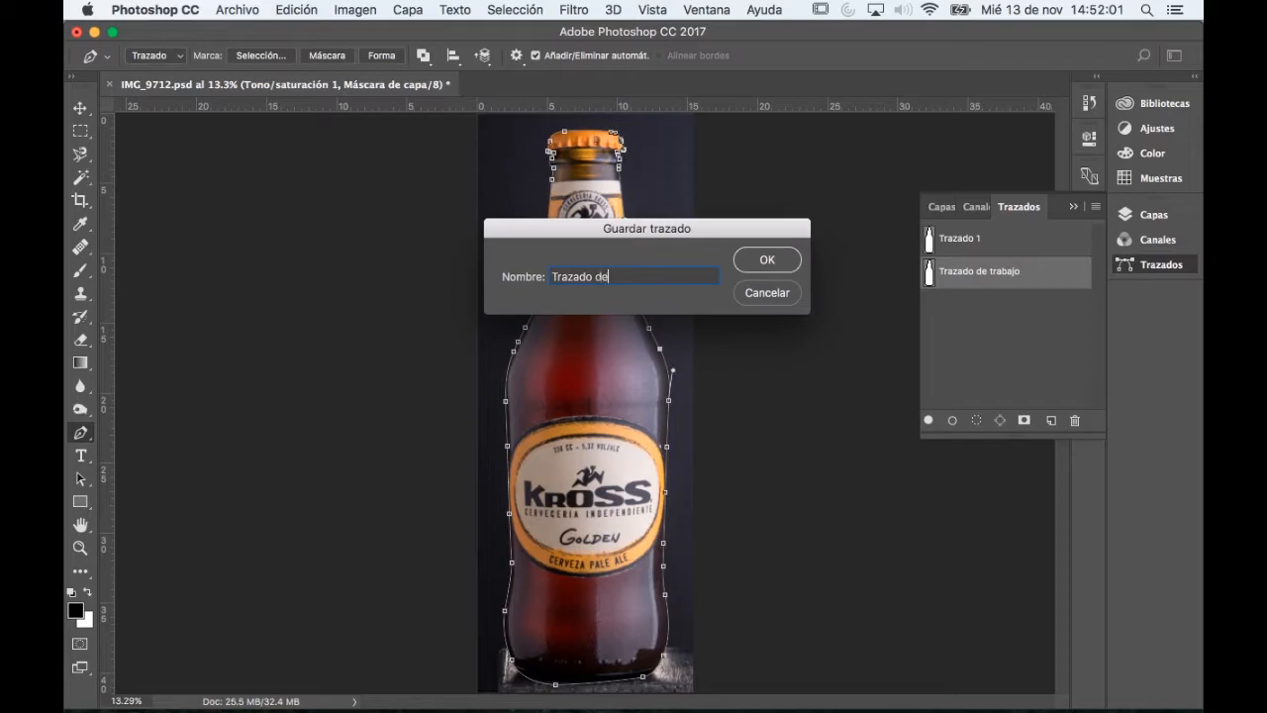
text( botella)
click(767, 261)
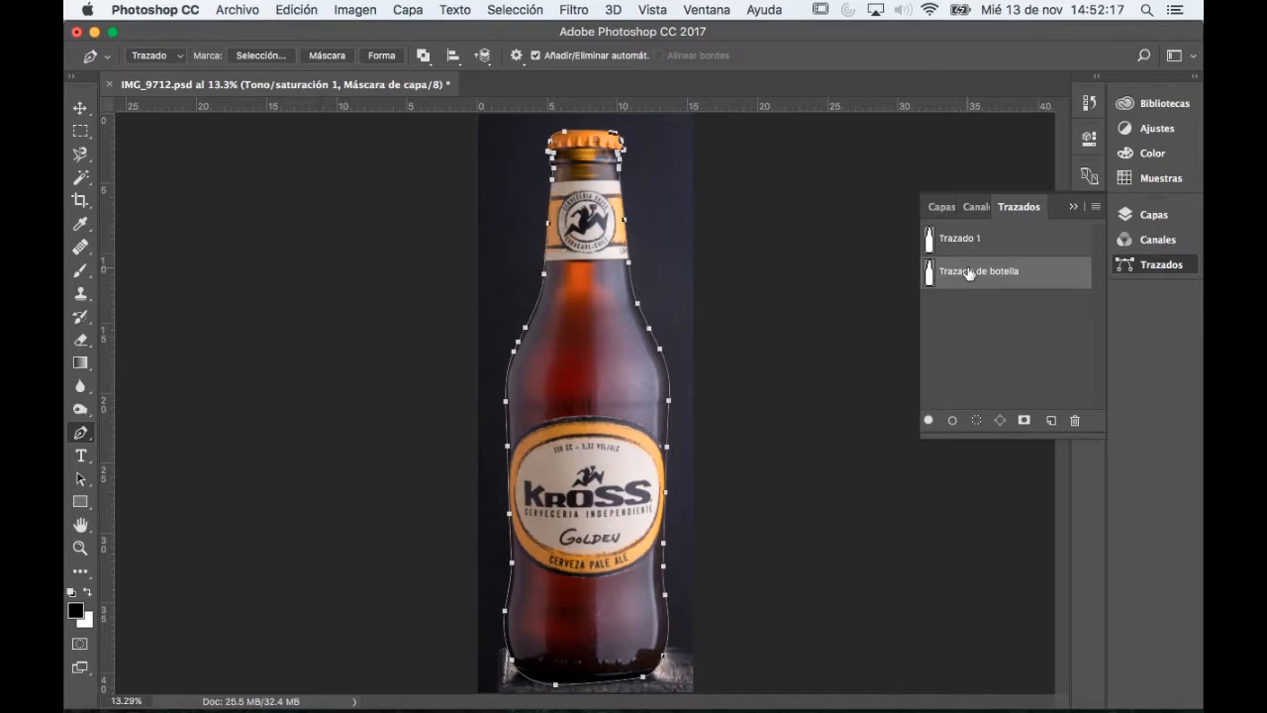
- Hide and show the saved bottle path, and load it as a selection
click(970, 311)
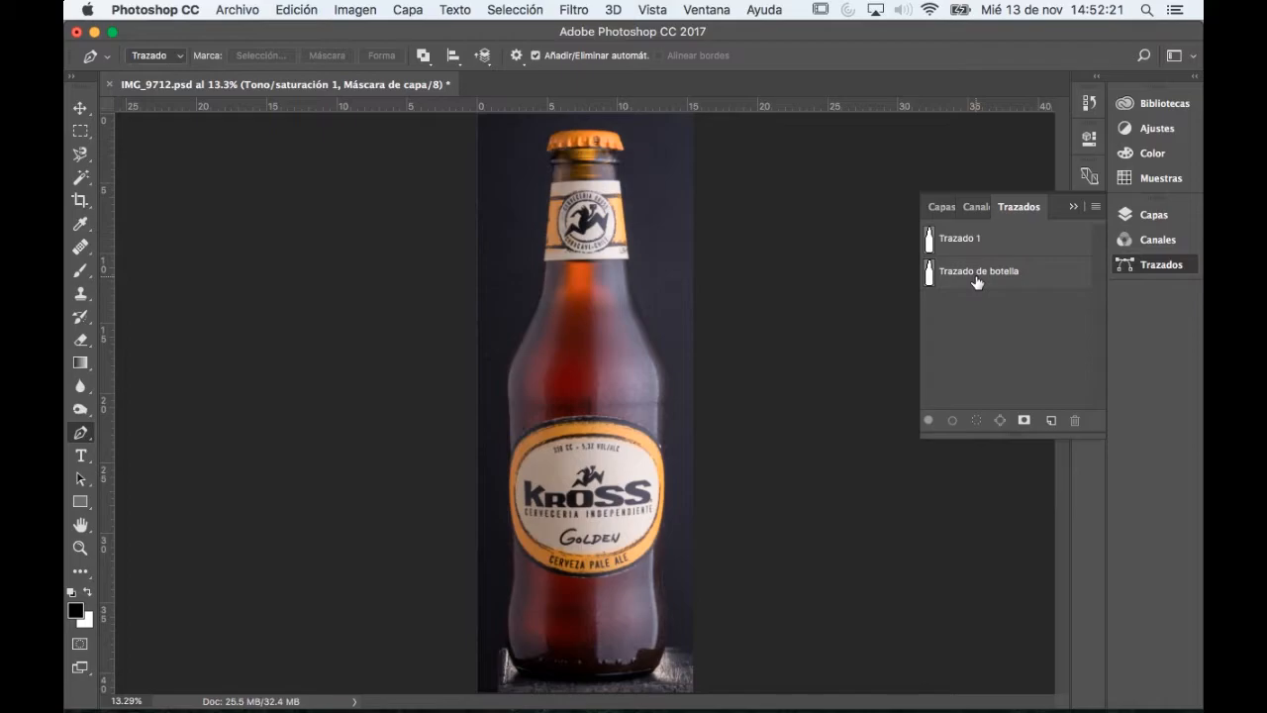
click(977, 283)
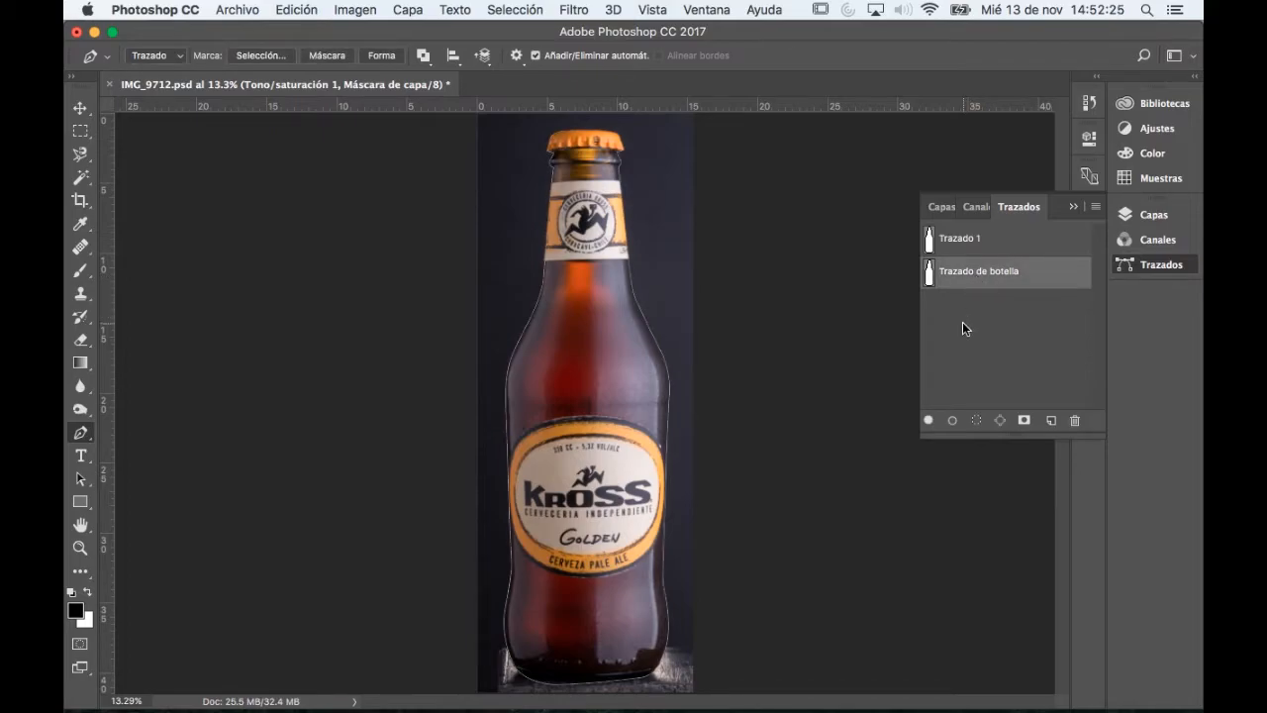
click(962, 322)
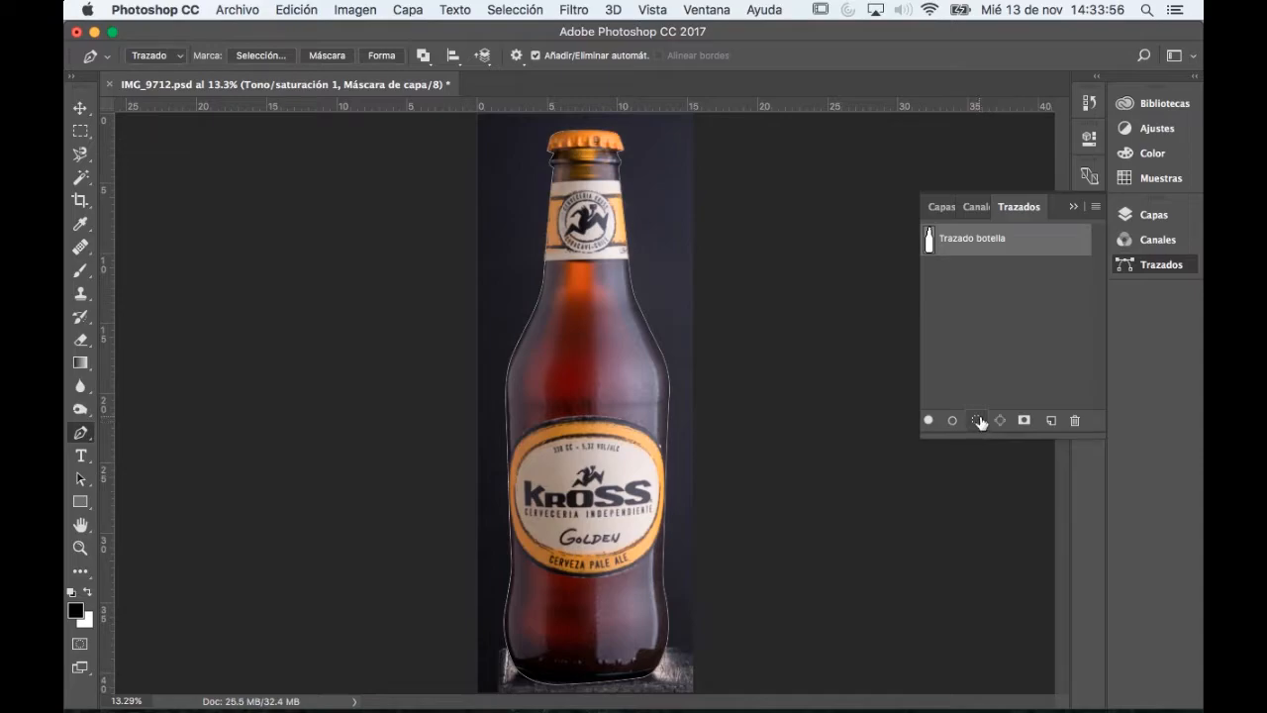
click(1000, 295)
click(994, 251)
click(978, 421)
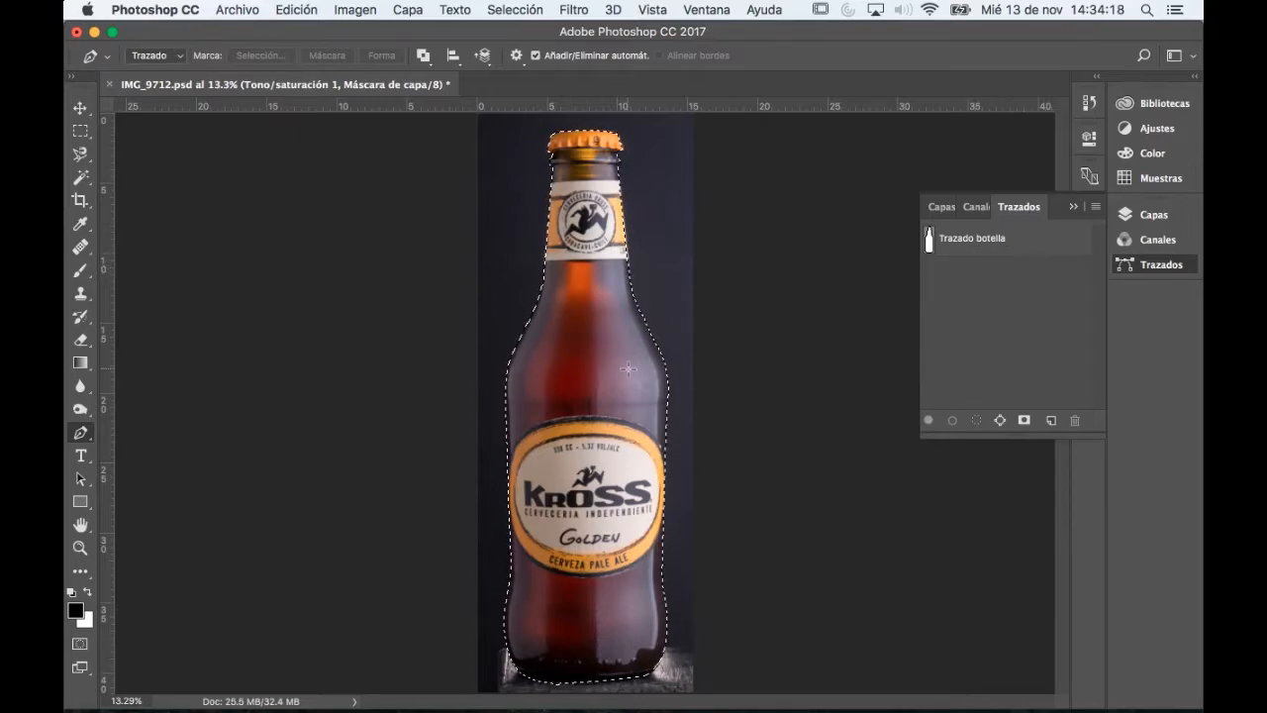
- Contract the bottle selection by 1 pixel
click(512, 11)
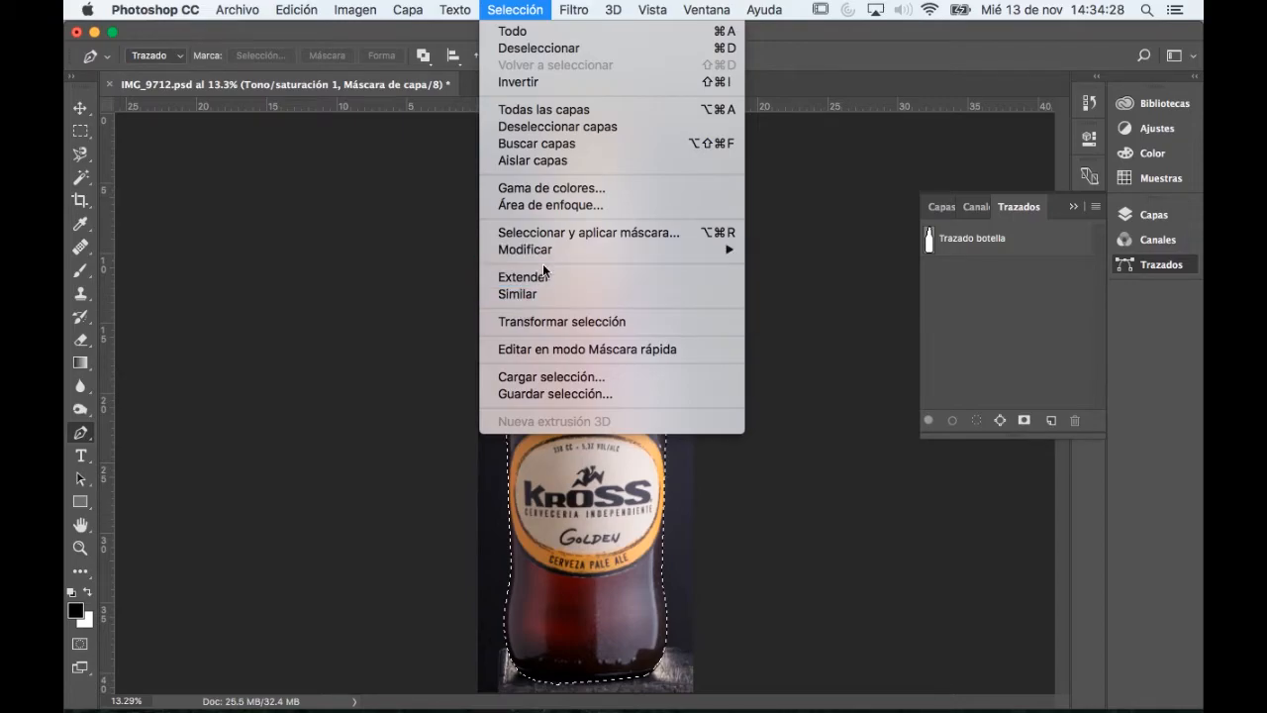
mouse_move(554, 251)
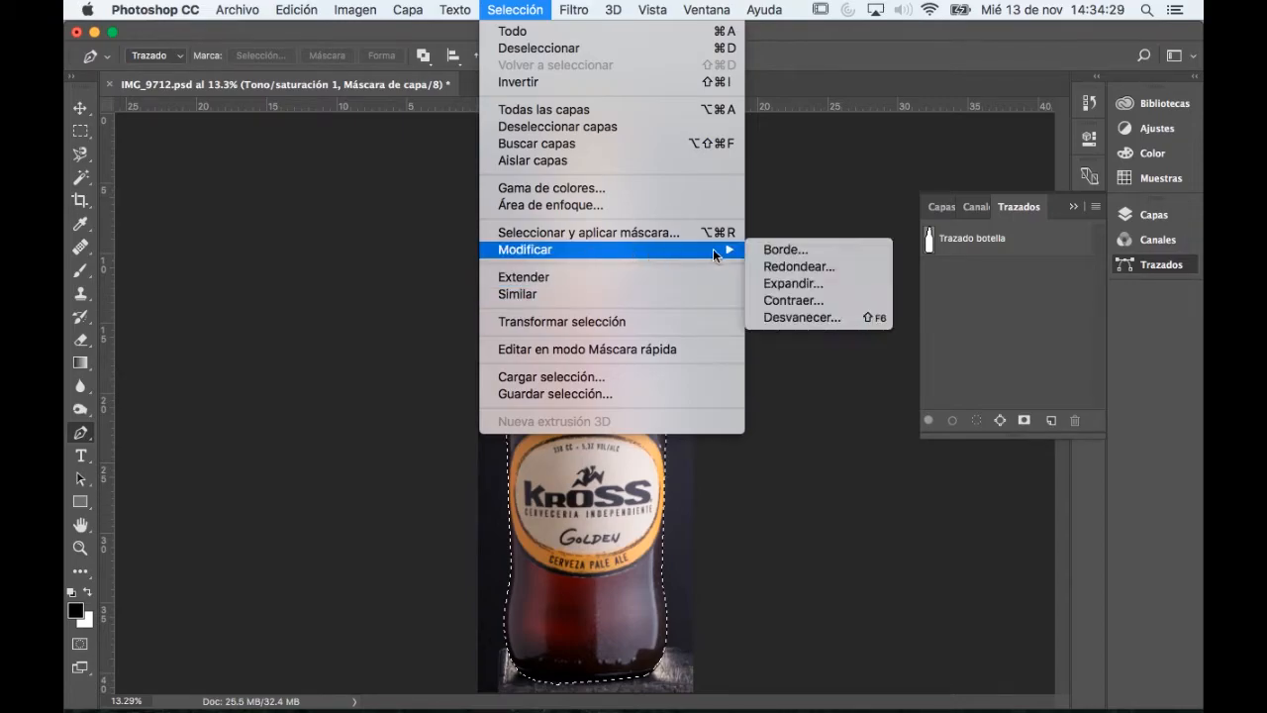
click(792, 300)
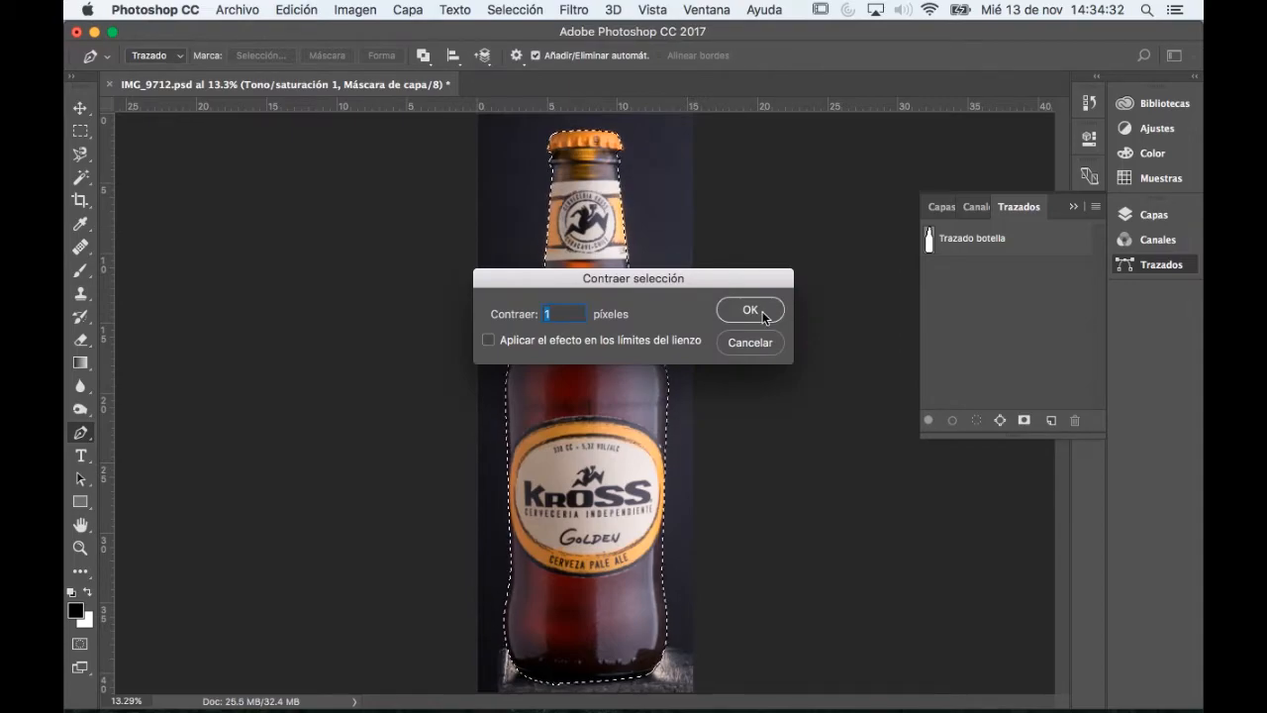
click(757, 315)
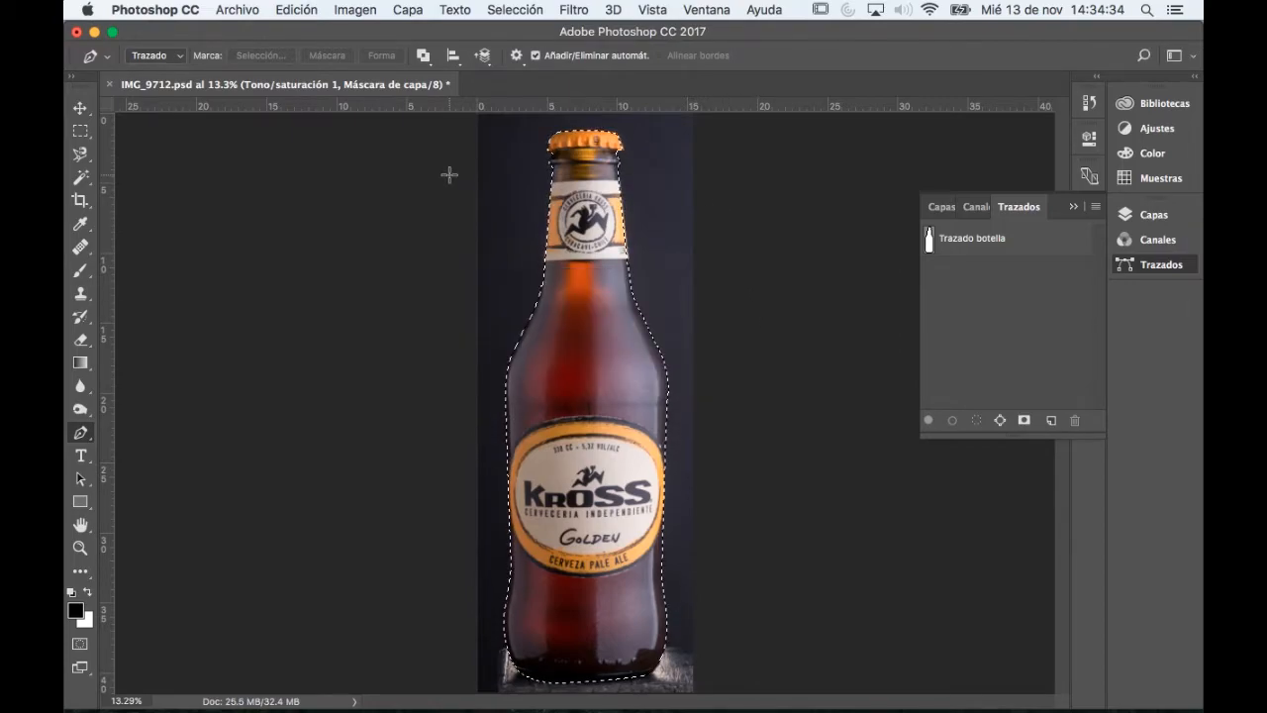
- Feather the bottle selection by 1 pixel and copy its contents
click(514, 9)
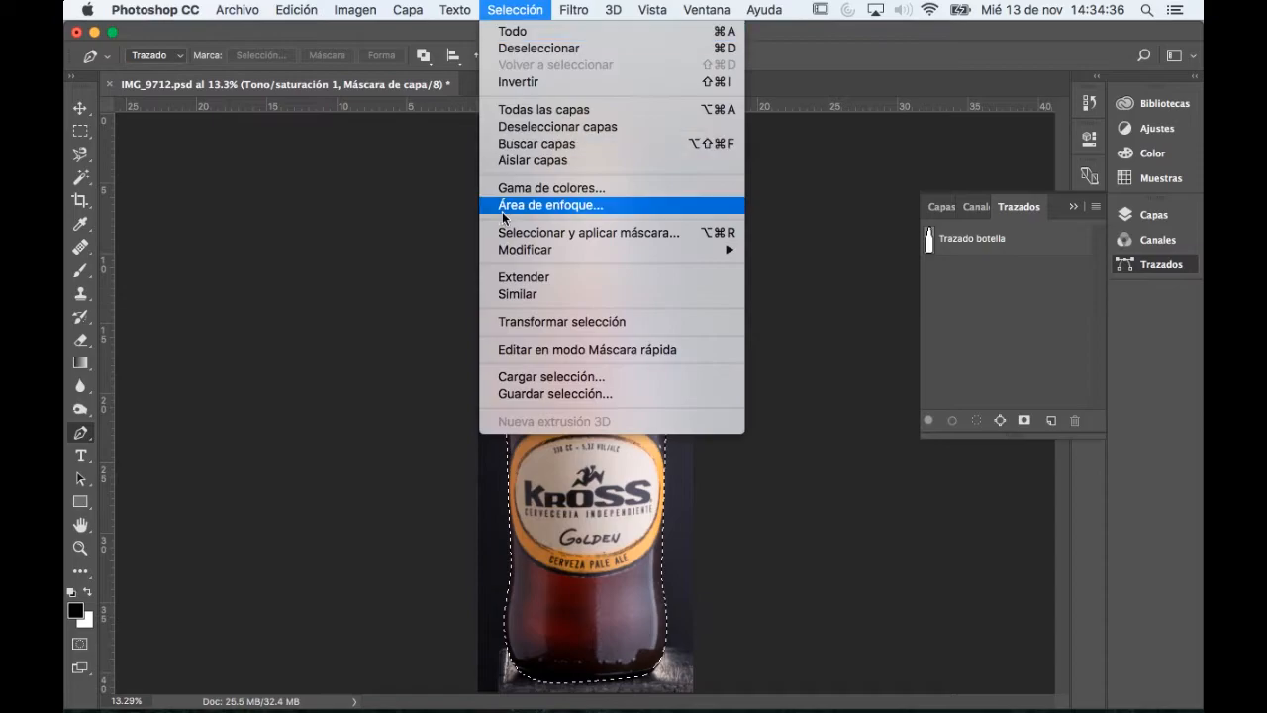
mouse_move(662, 255)
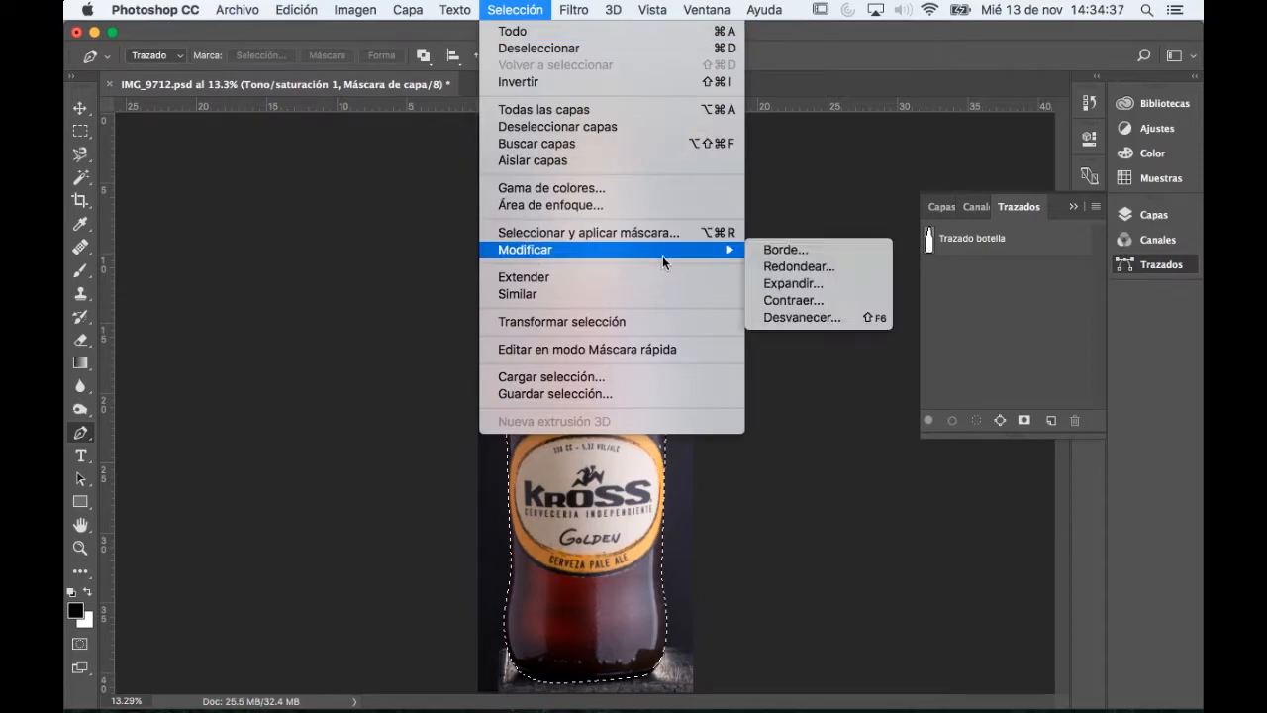
click(798, 319)
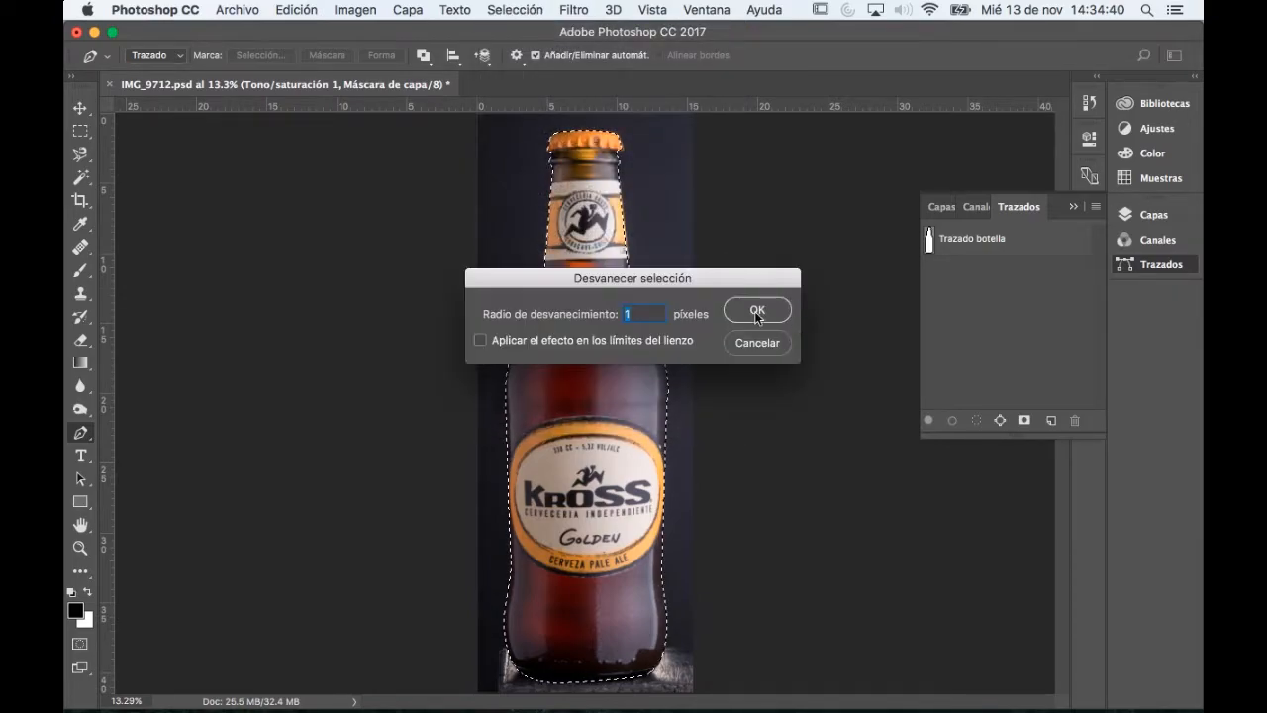
click(756, 312)
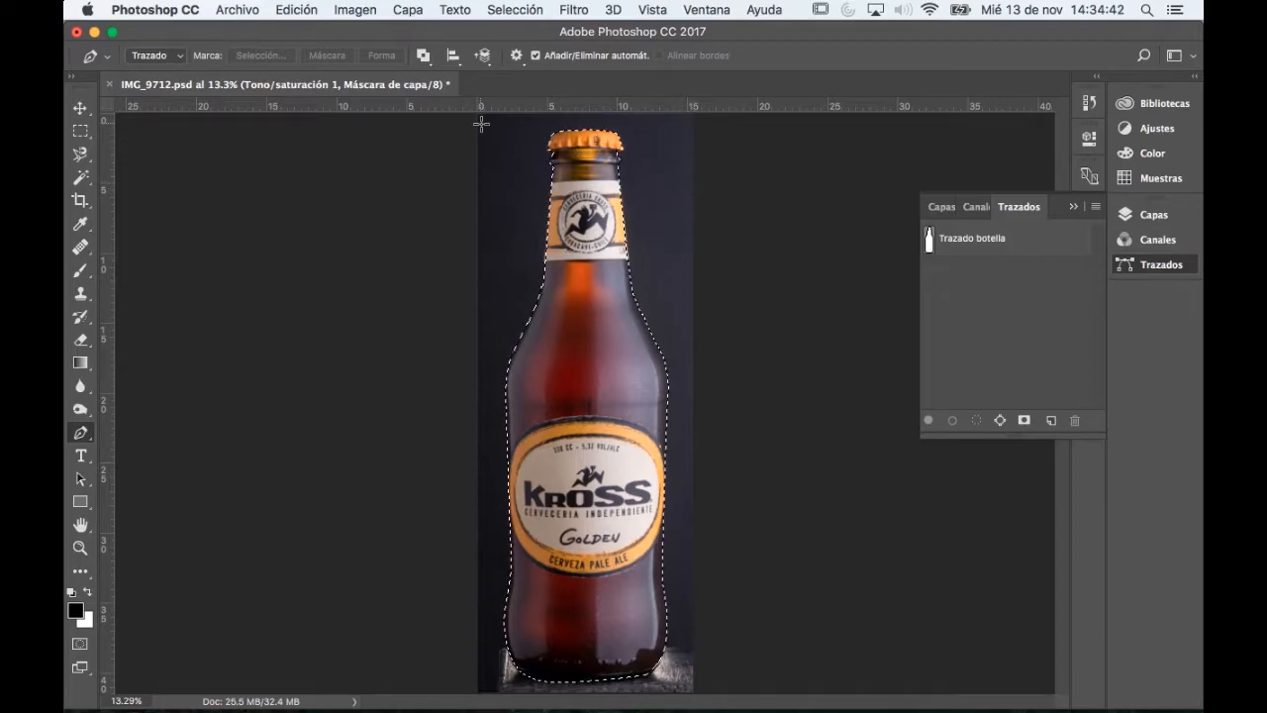
click(282, 9)
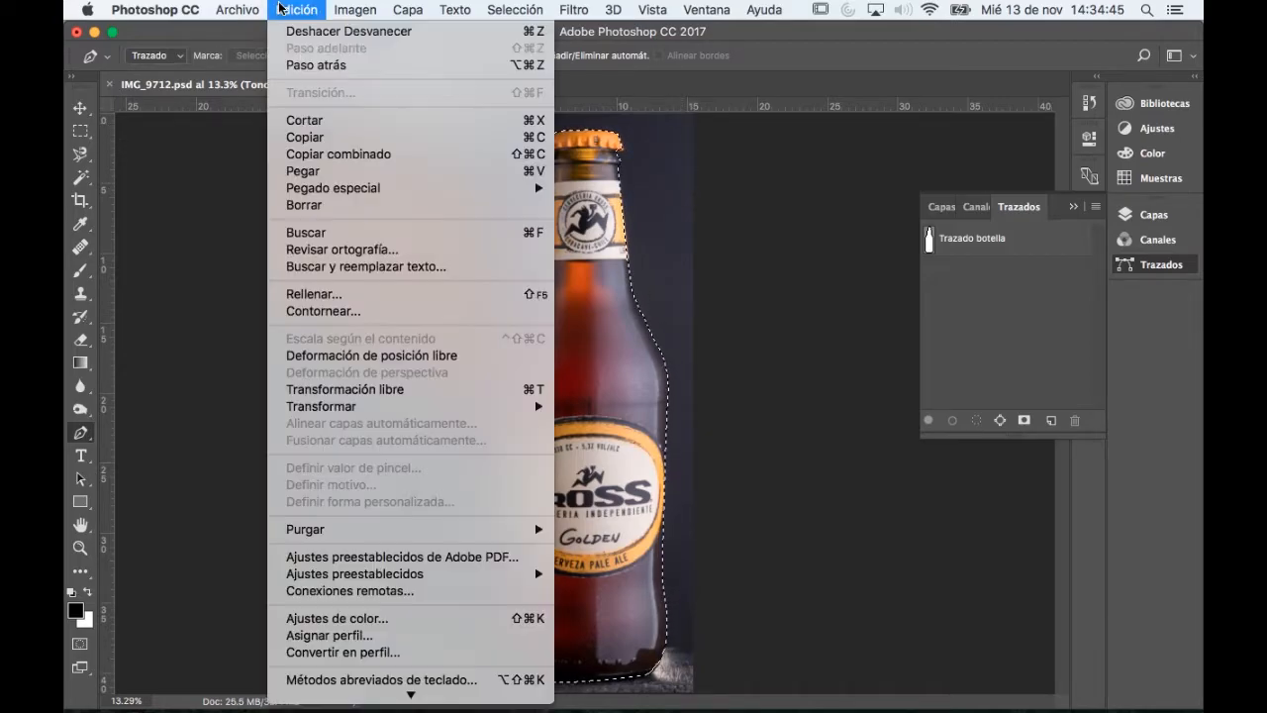
click(318, 138)
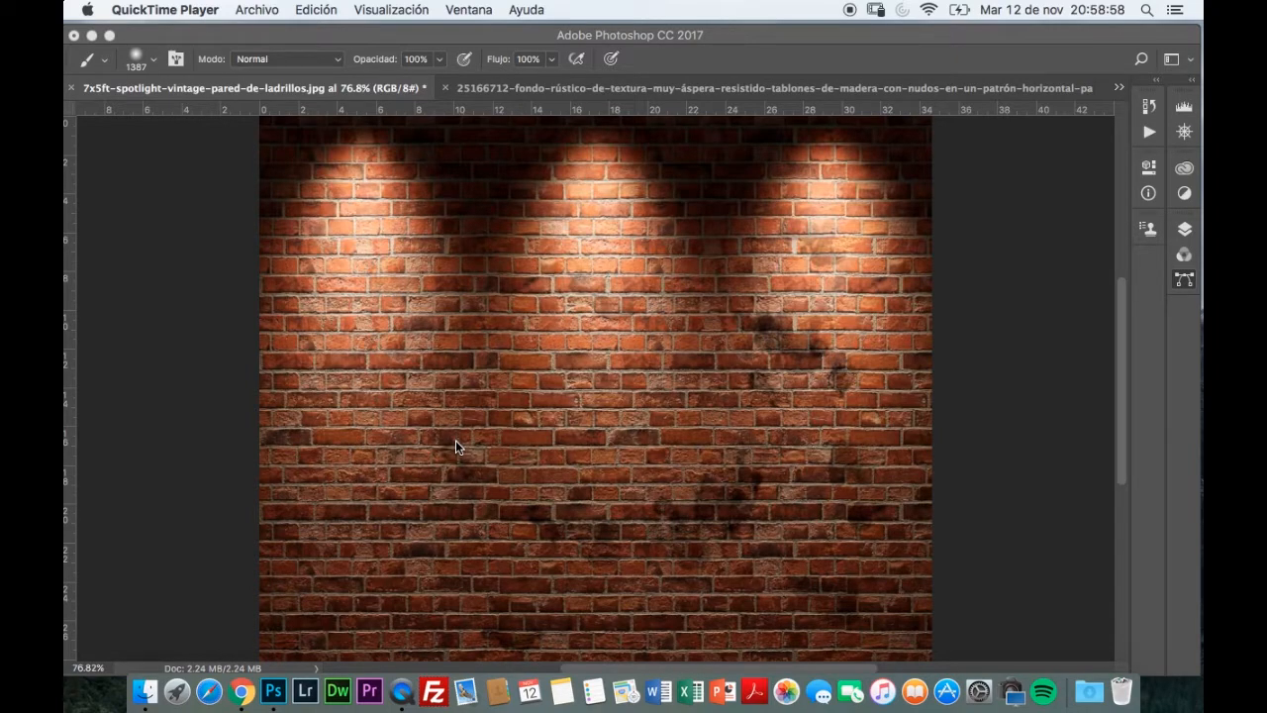
- Switch to the wooden planks image, activate the Move tool and copy the selected wood texture
click(605, 86)
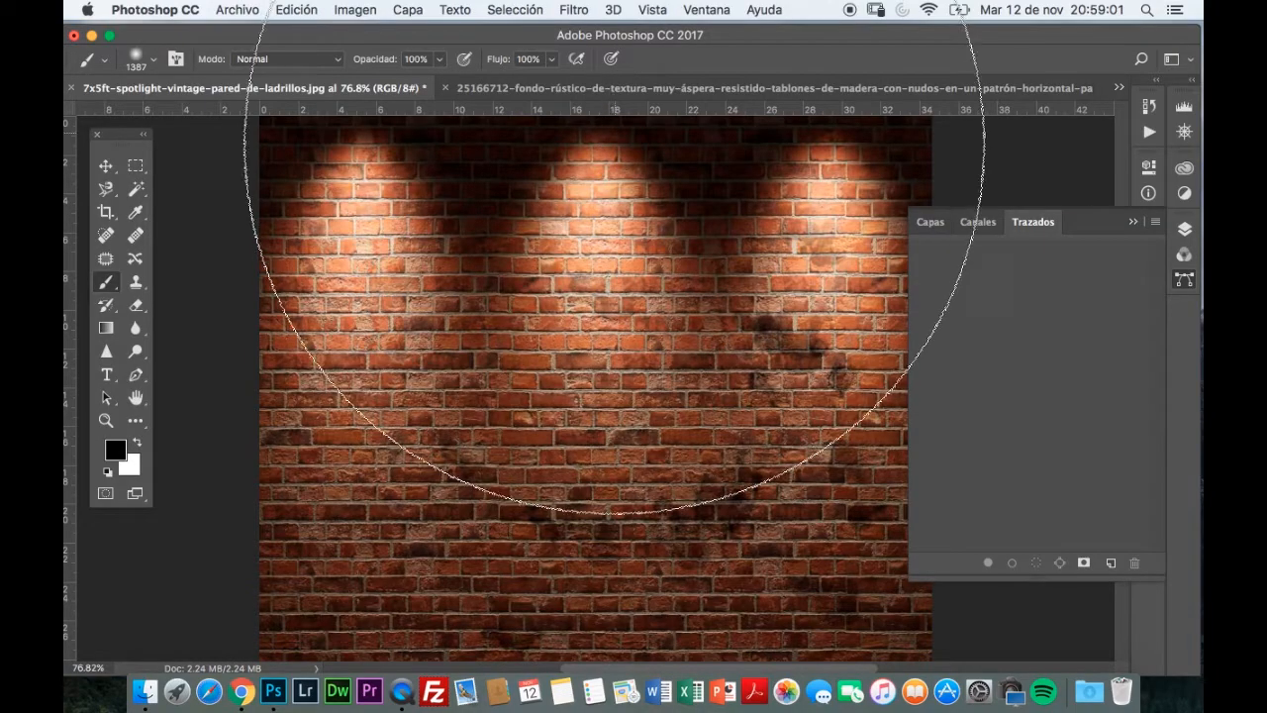
click(597, 89)
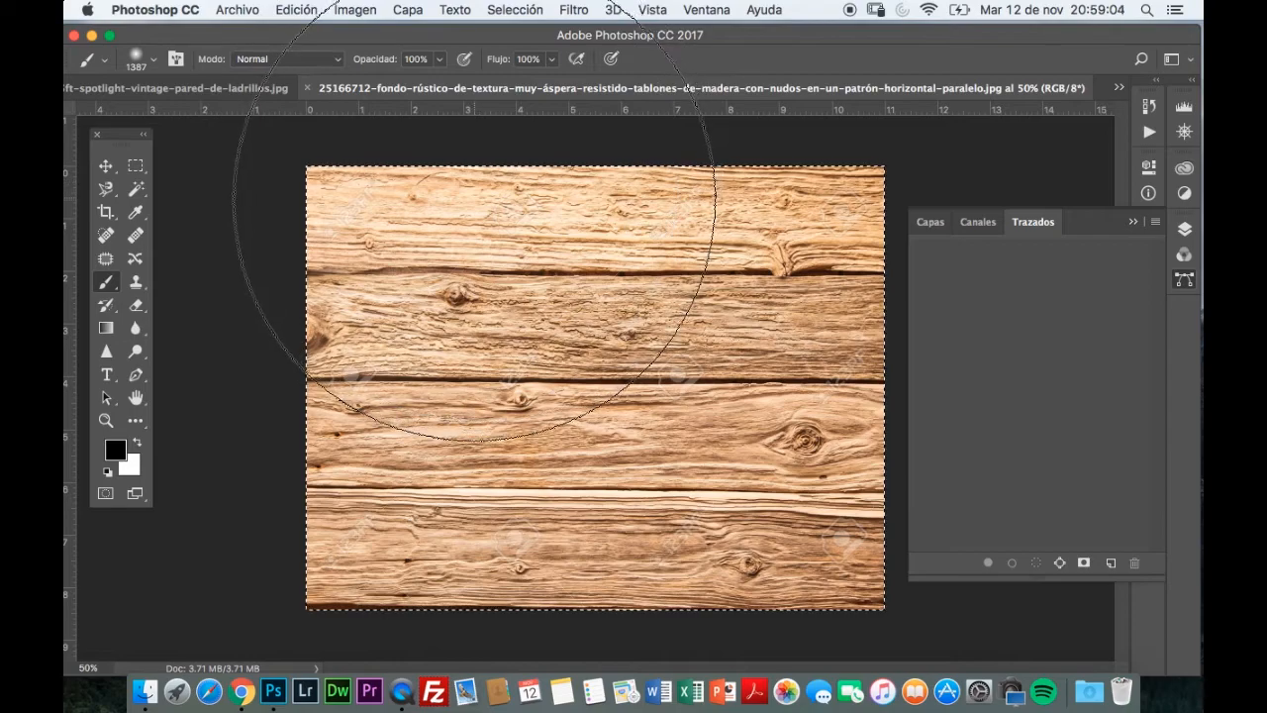
key(v)
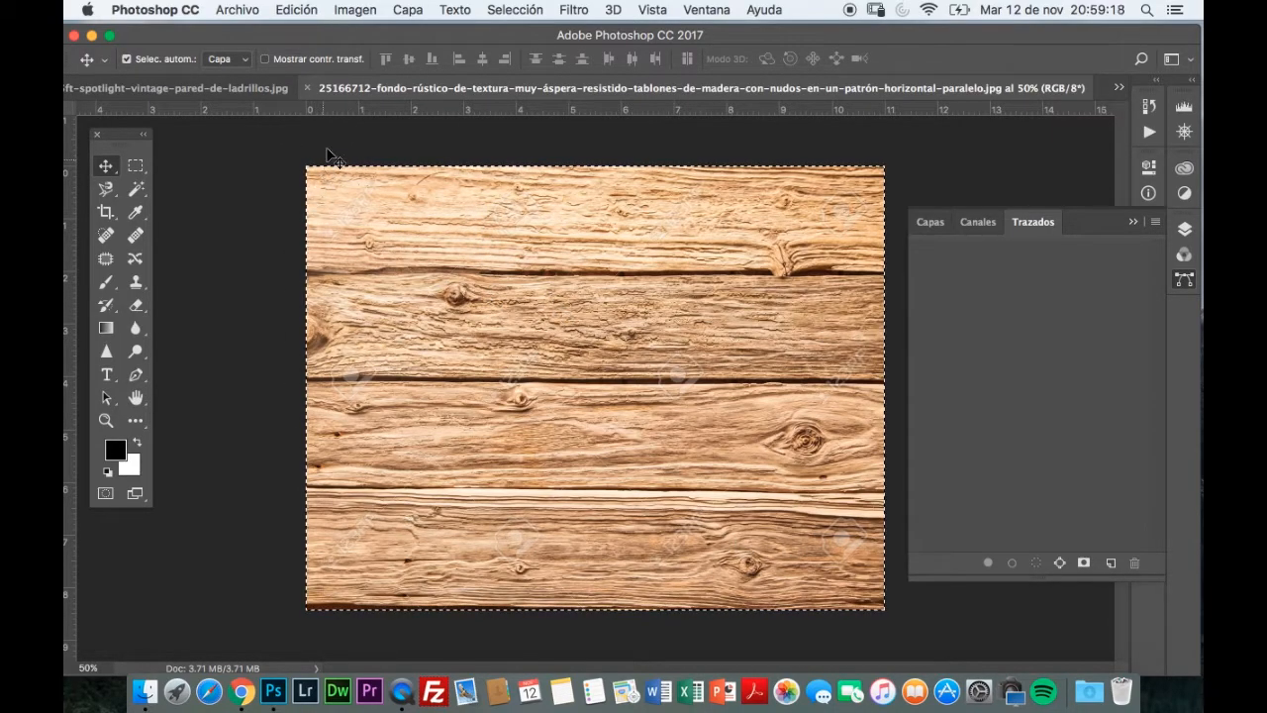
click(299, 10)
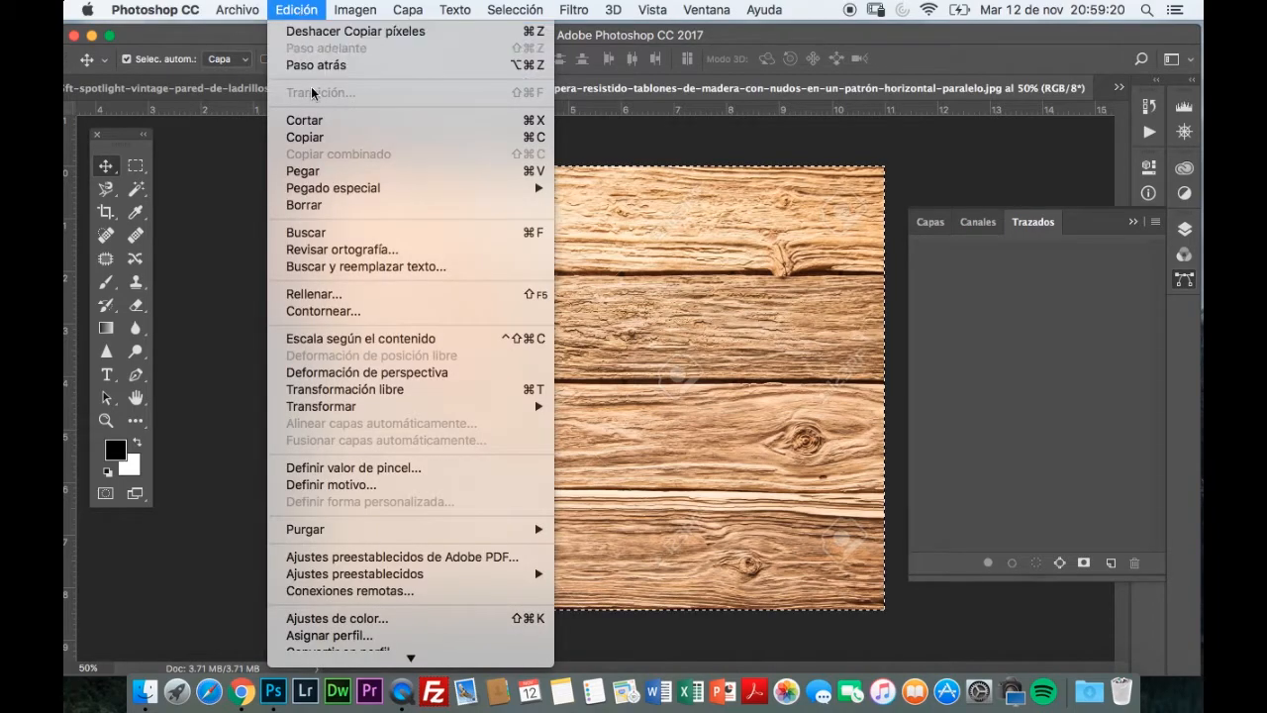
click(309, 142)
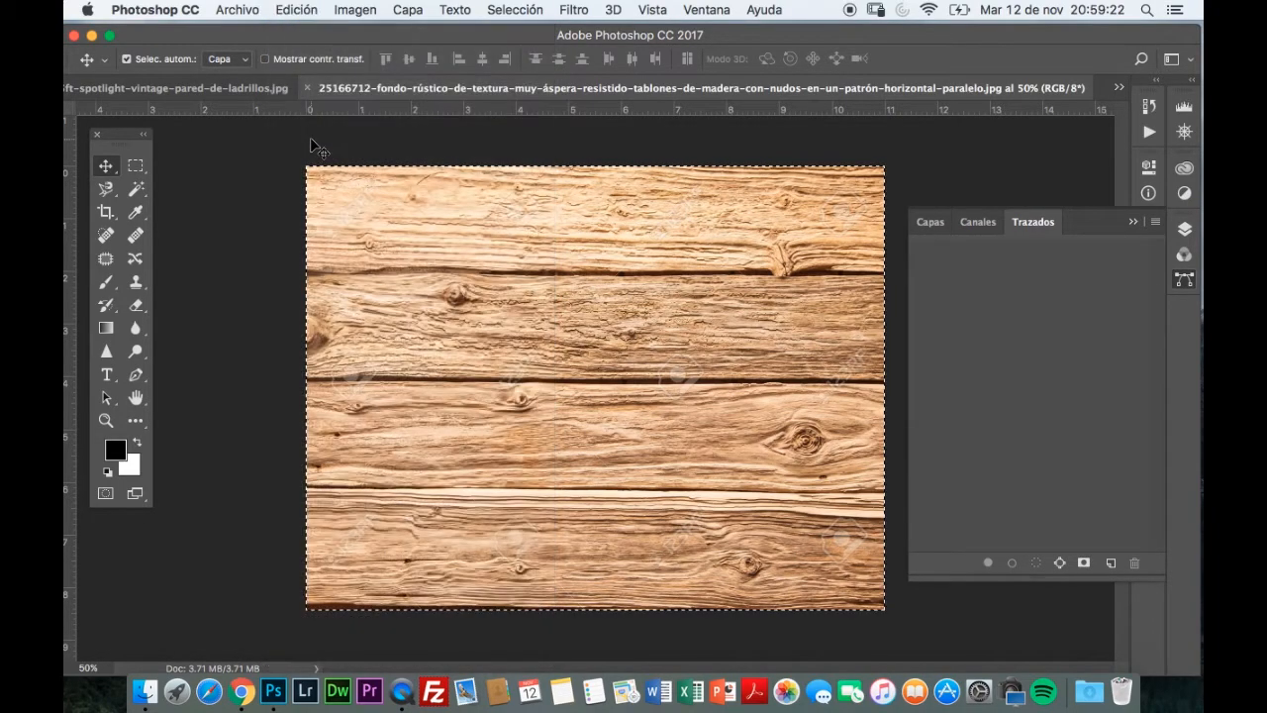
- Paste the copied wood texture into the brick wall image and collapse the paths list
click(261, 94)
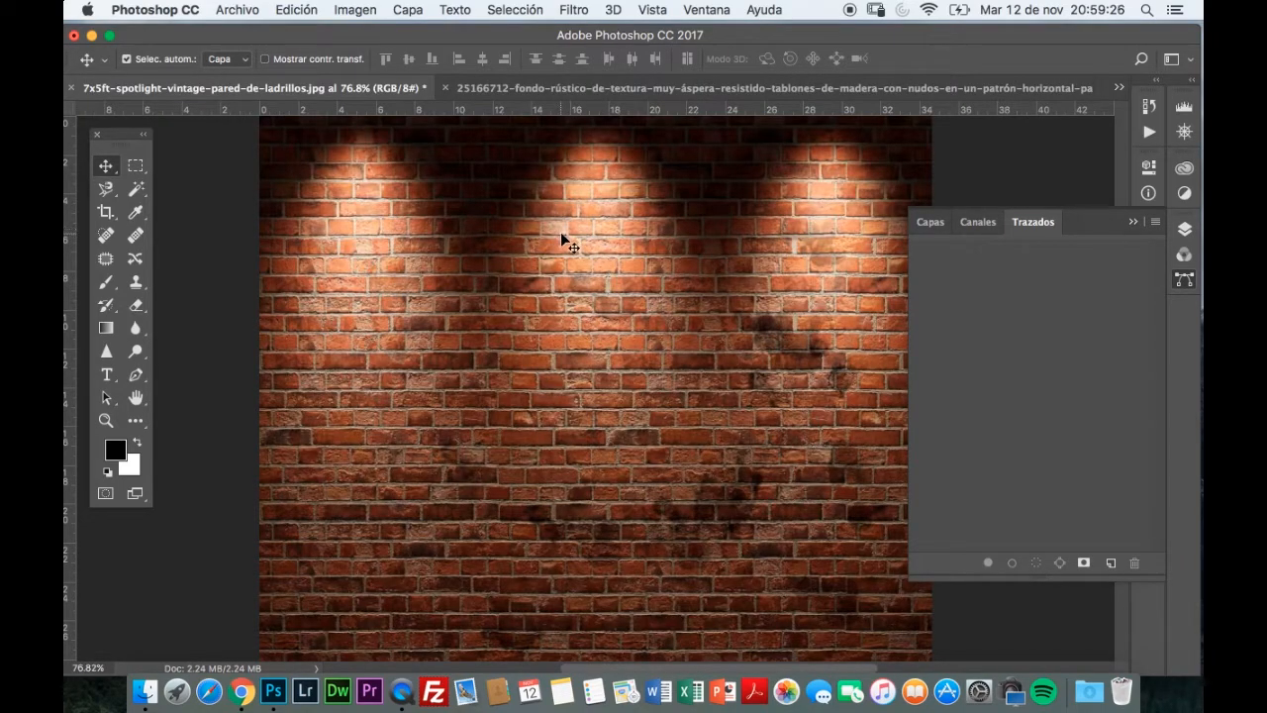
click(296, 12)
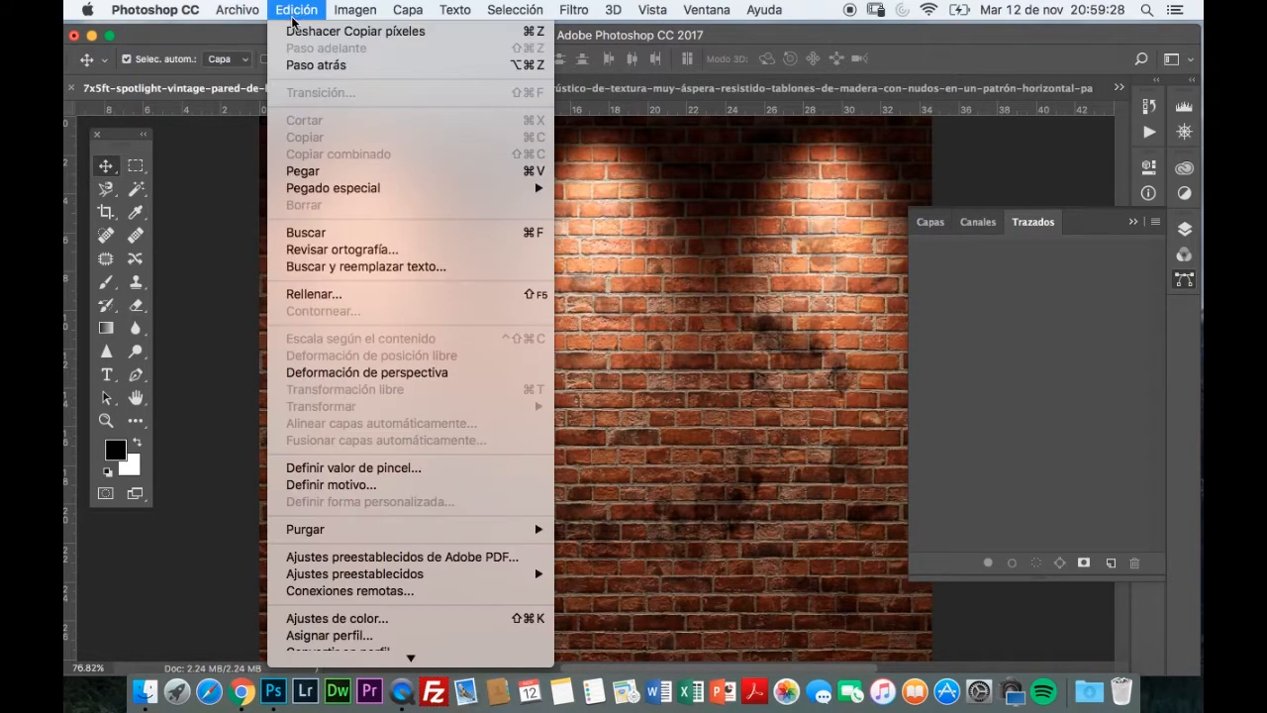
click(315, 173)
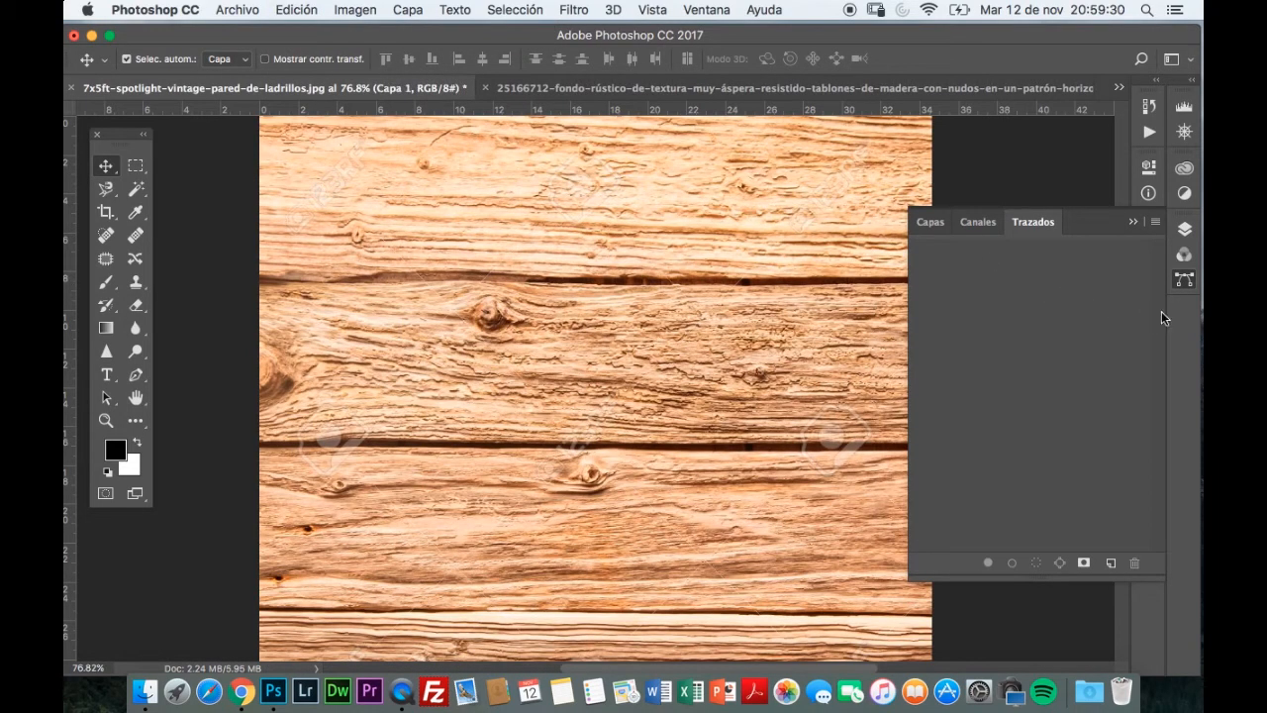
click(1185, 281)
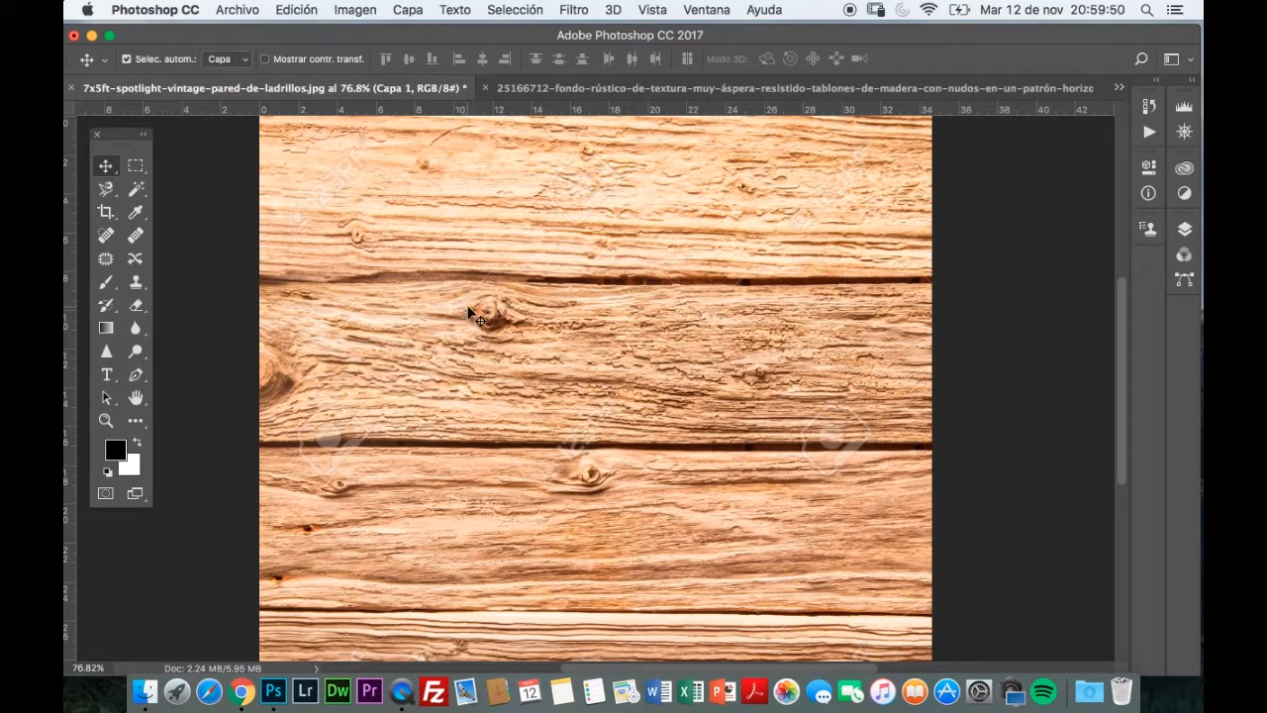
- Scale the wood layer to about 56% with Free Transform and move it over the middle of the brick wall
key(super+t)
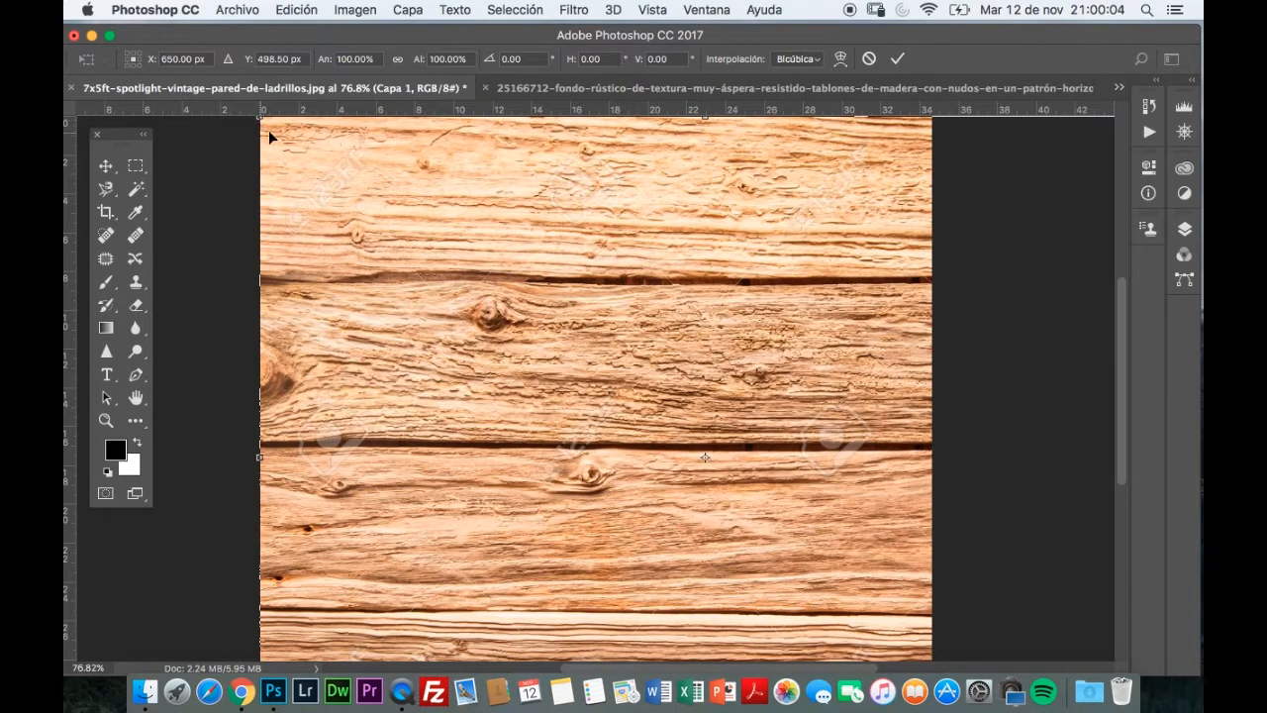
scroll(327, 198, up, 3)
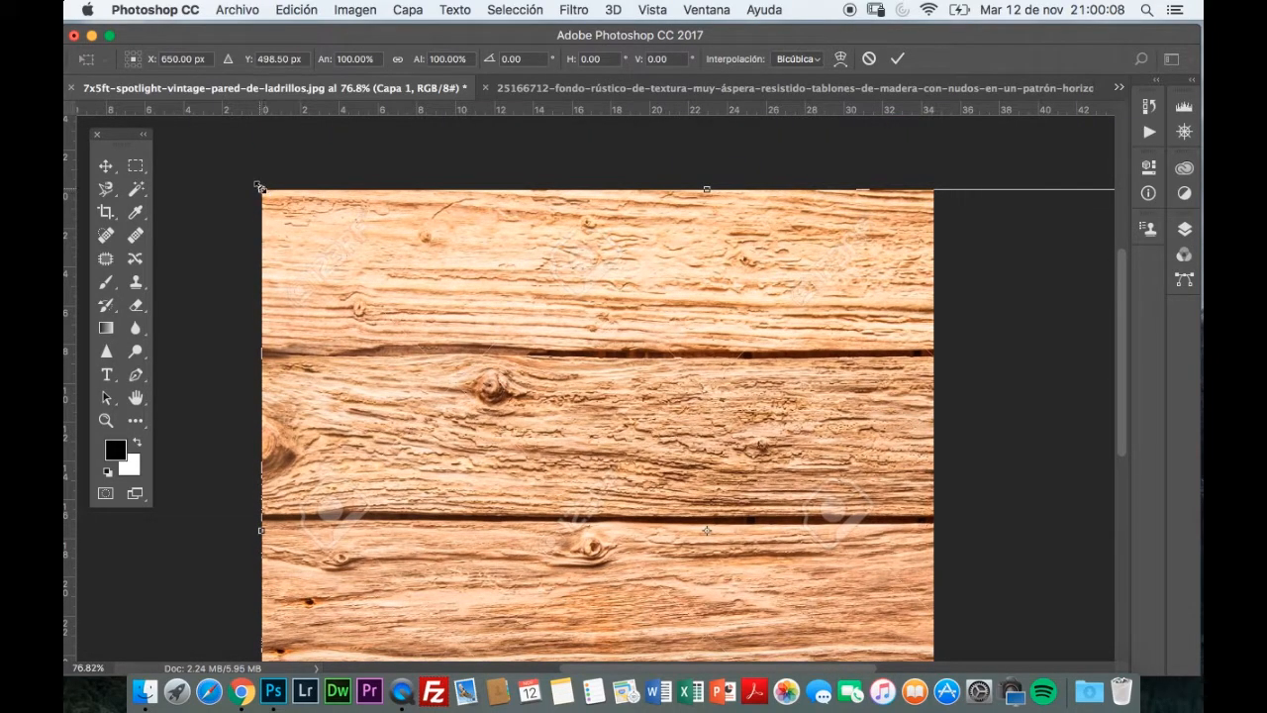
drag(261, 189, 661, 495)
drag(703, 531, 419, 294)
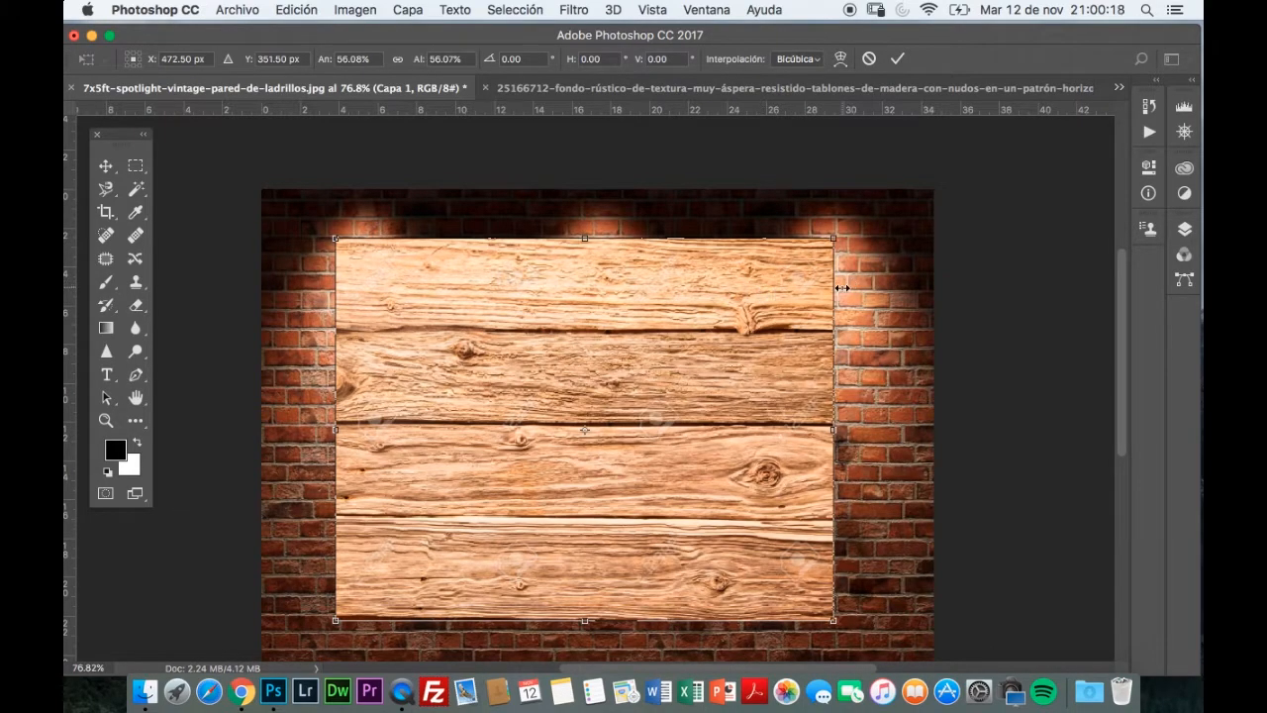
- Distort the wood layer into a trapezoid with its lower corners raised and spread outward, and move it over the wall's lower half
right_click(614, 355)
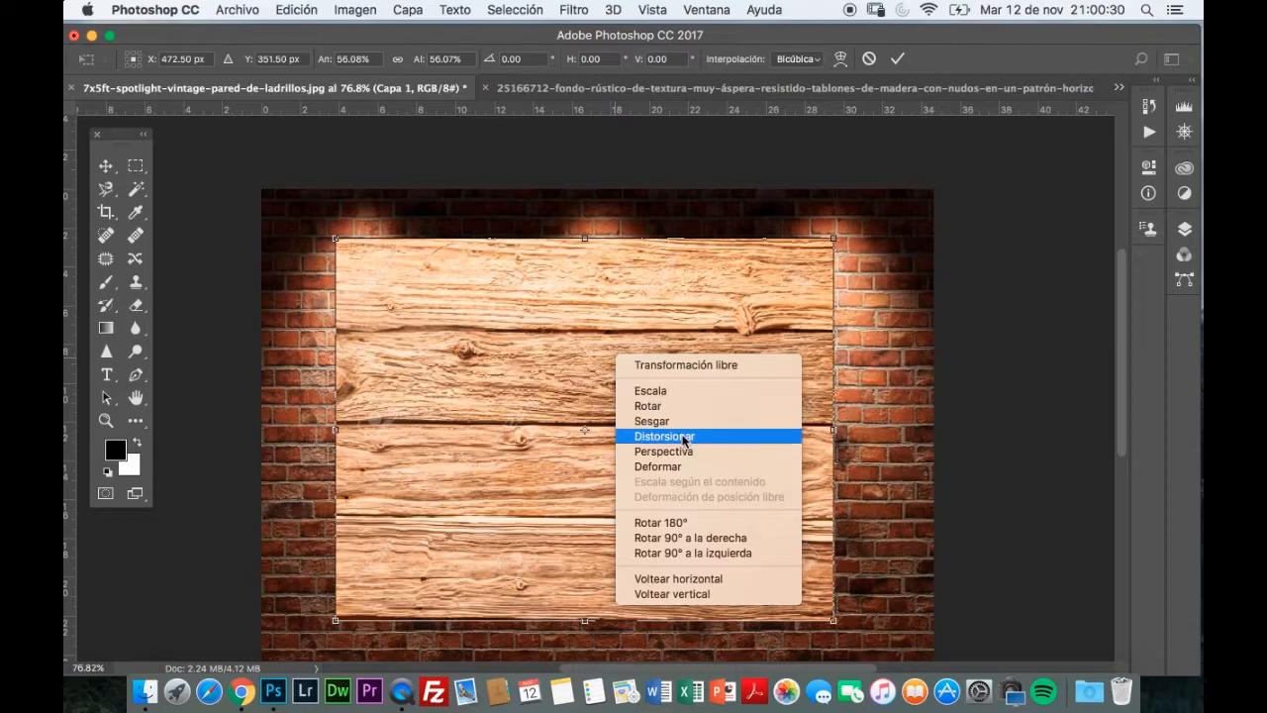
right_click(706, 328)
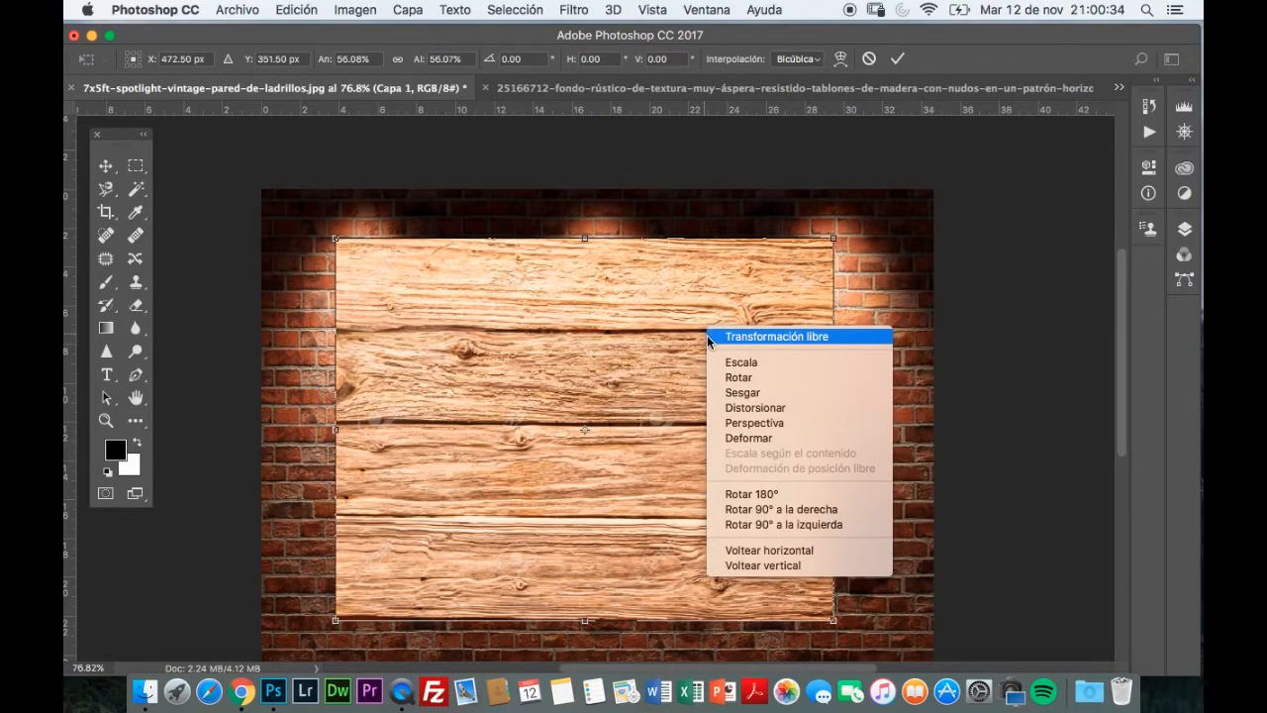
click(738, 407)
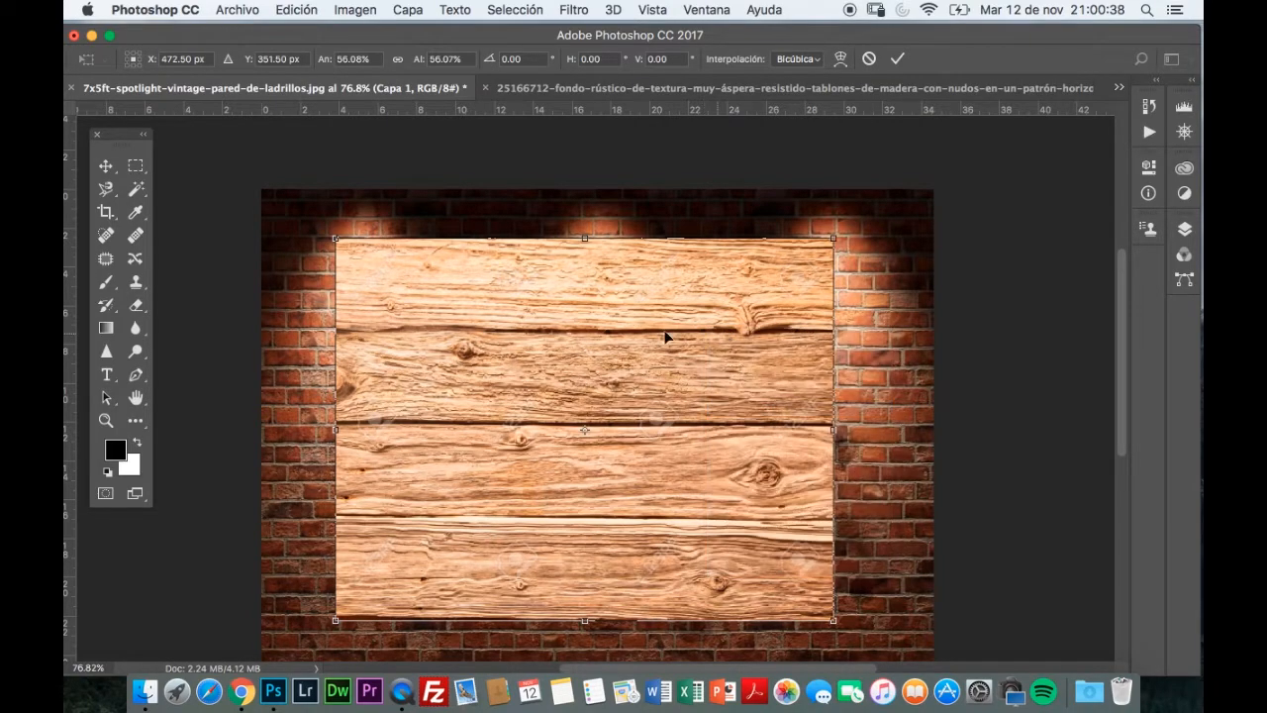
drag(336, 623, 217, 432)
drag(834, 623, 924, 445)
drag(631, 293, 641, 492)
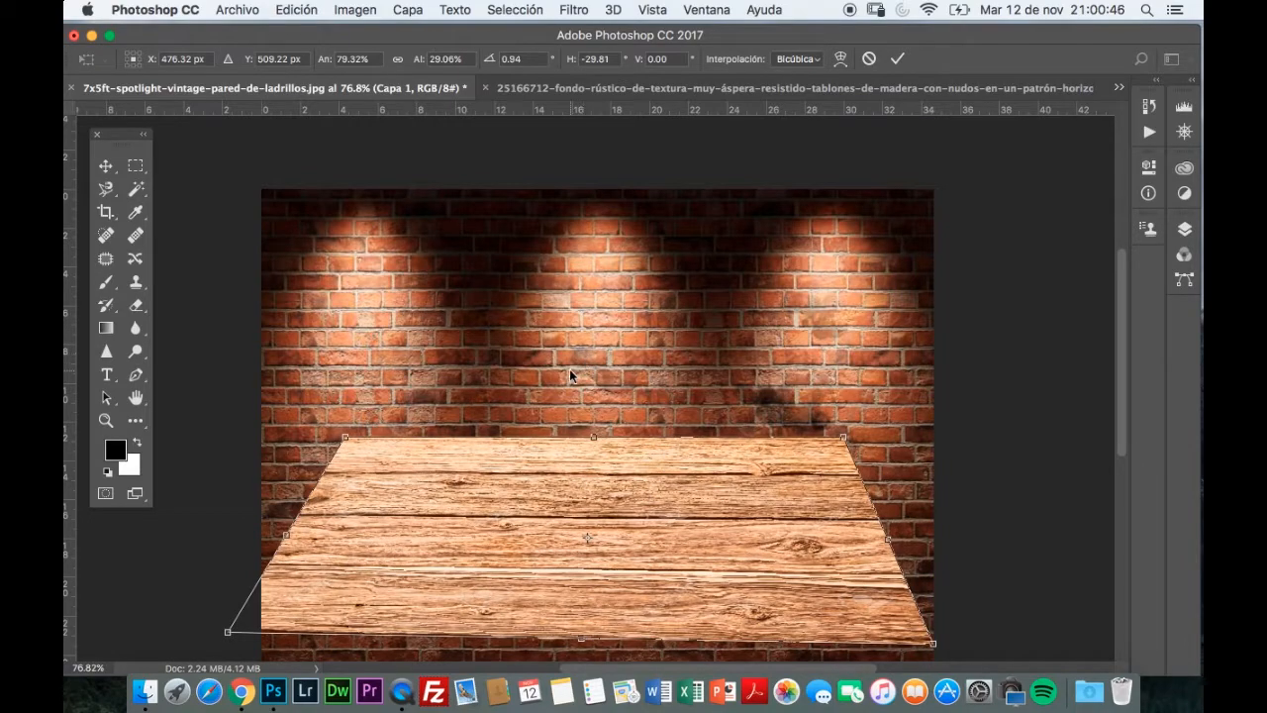
- Flatten the wood trapezoid further, move it to the bottom of the brick wall and widen it across the full image width
key(super+minus)
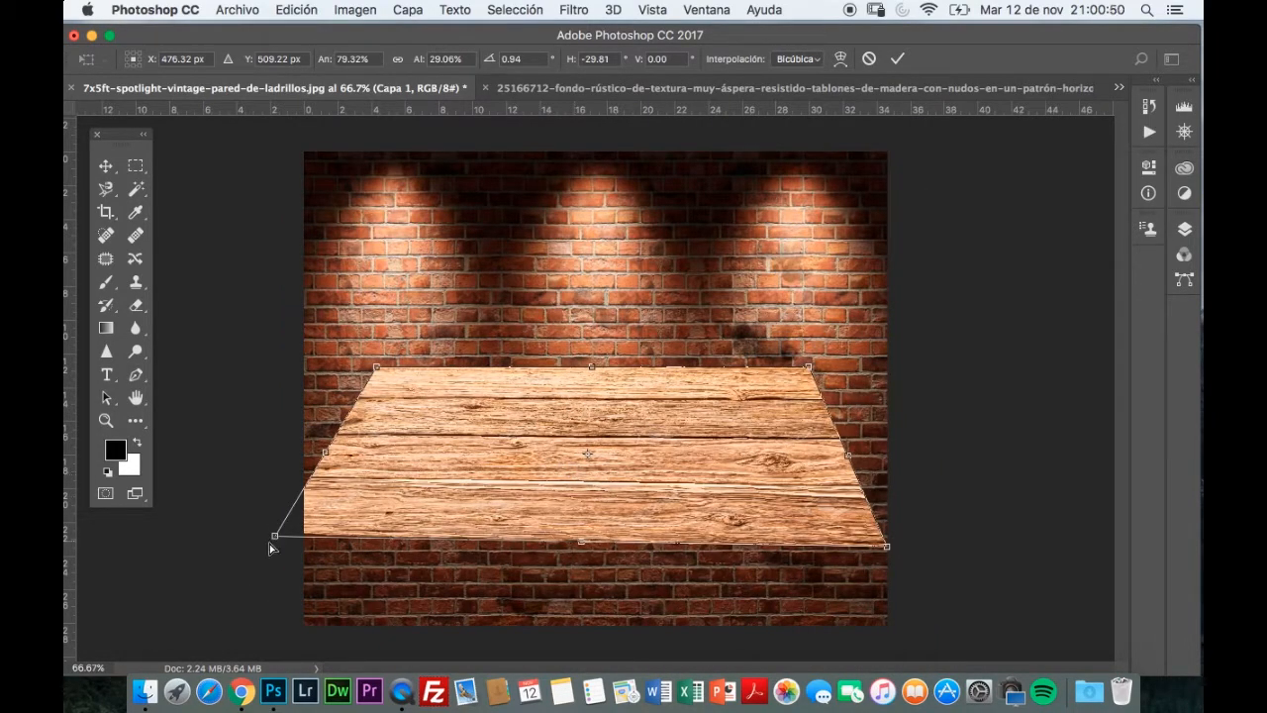
drag(276, 540, 254, 462)
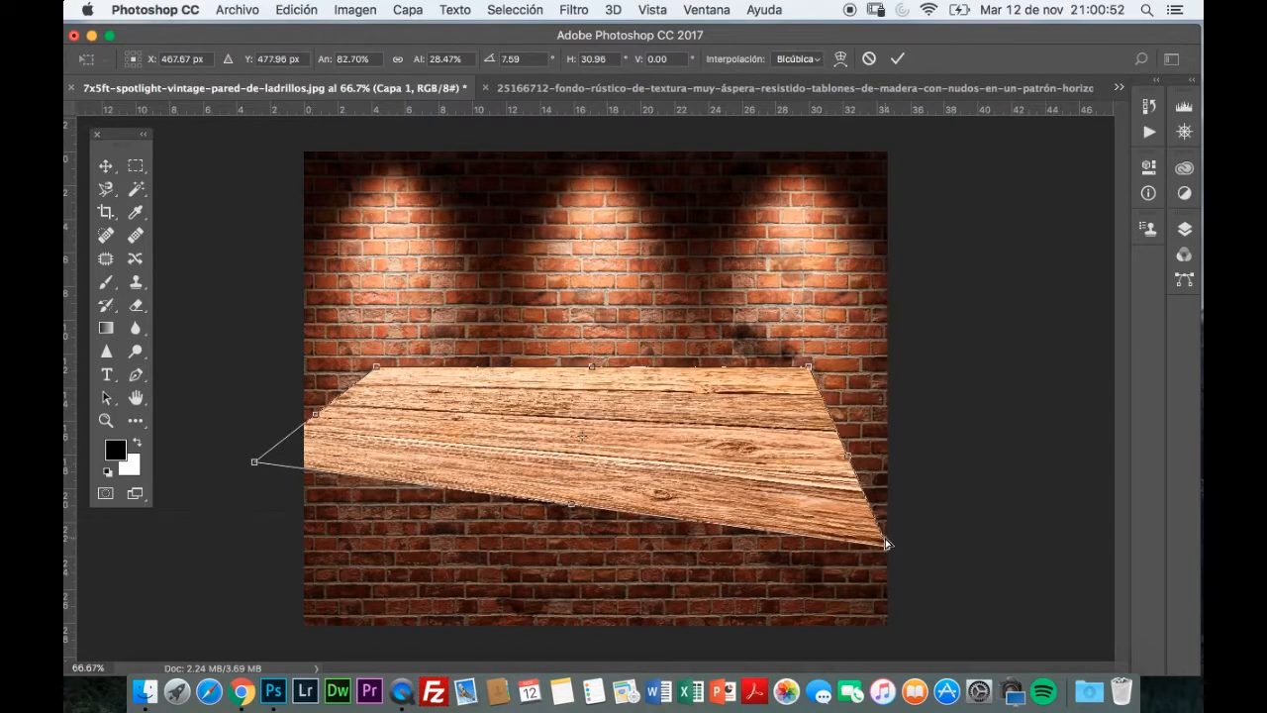
drag(894, 544, 918, 467)
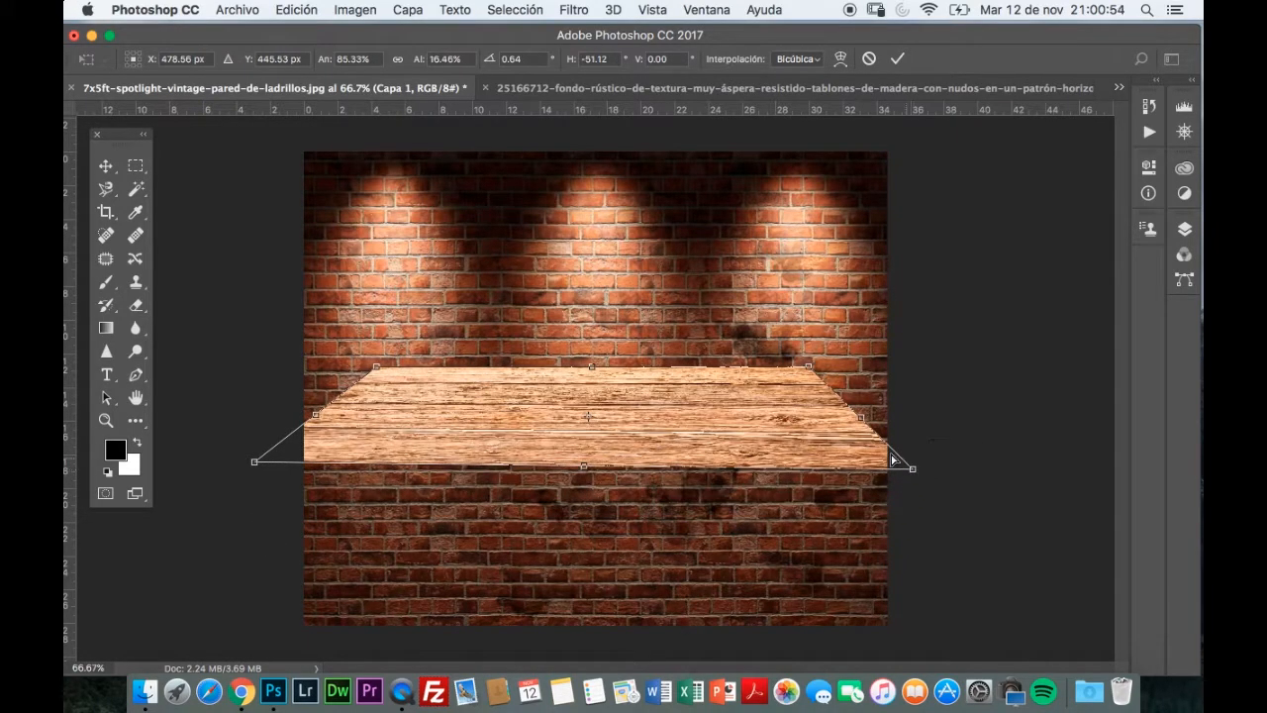
drag(750, 397, 758, 554)
drag(875, 572, 938, 576)
drag(323, 578, 249, 579)
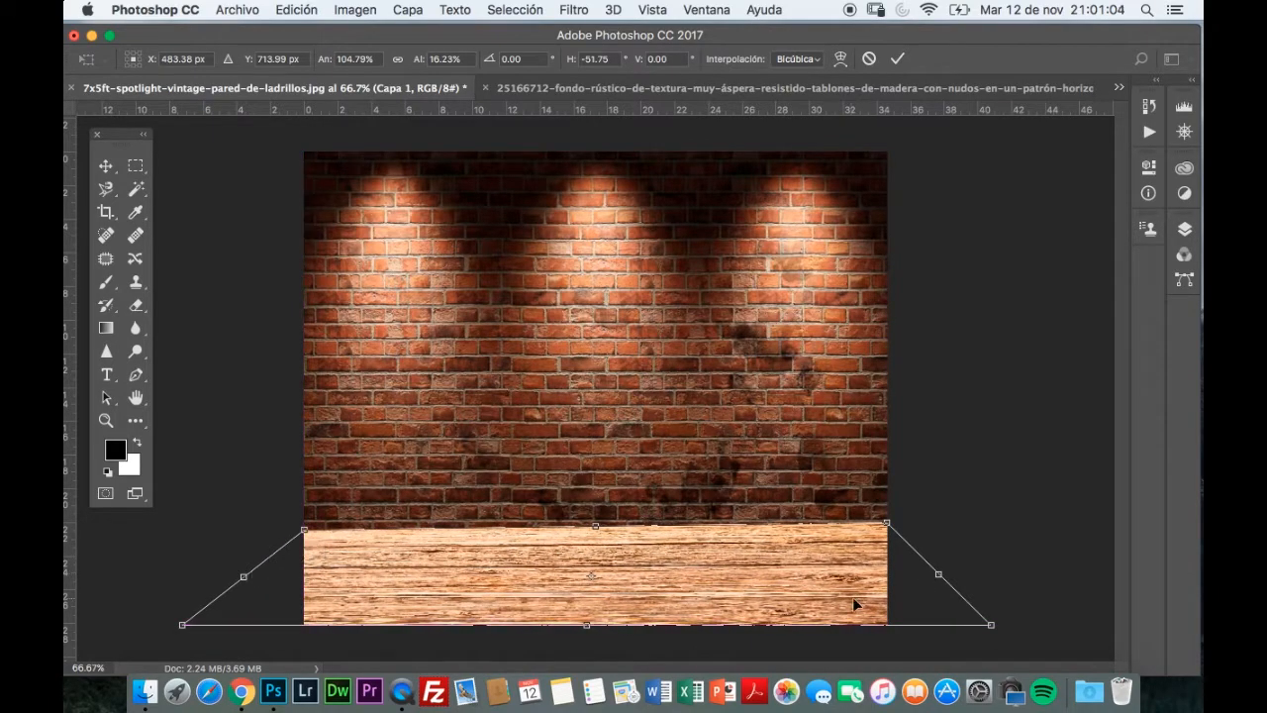
- Fine-tune the tabletop's corners and lower edge so its edges run nearly level, and apply the distortion
drag(992, 624, 996, 601)
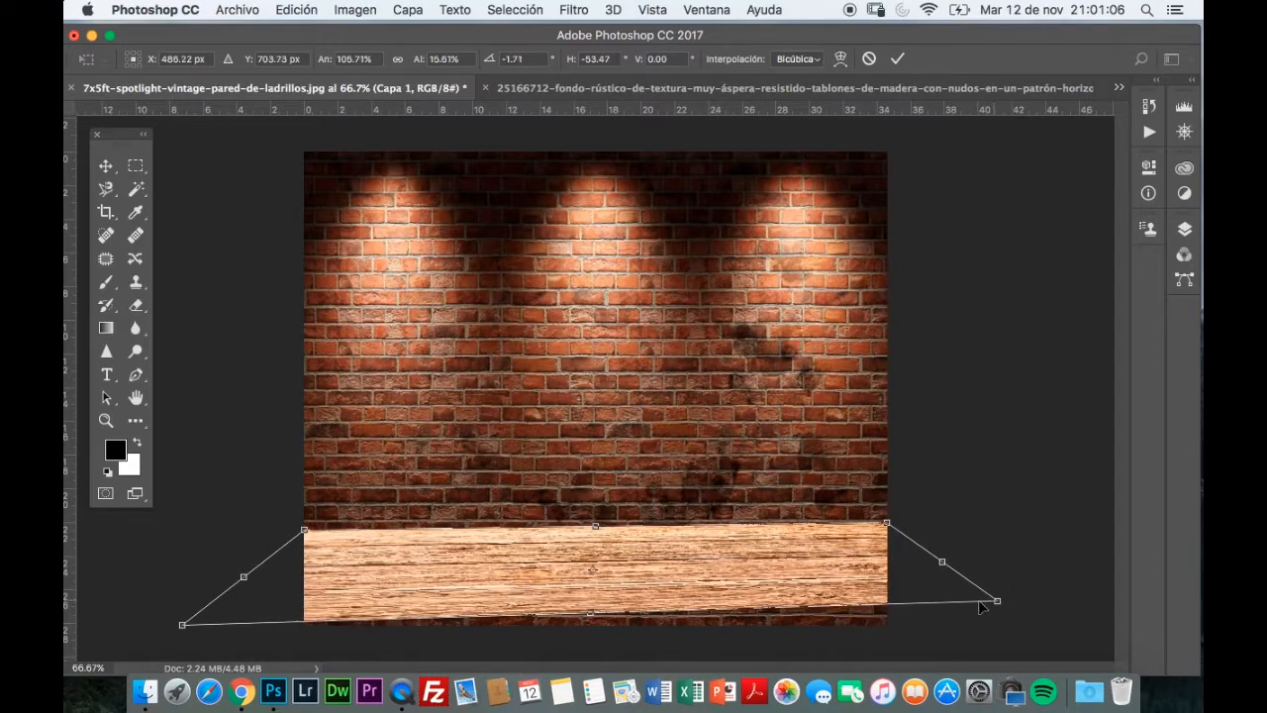
drag(181, 626, 168, 609)
drag(304, 530, 304, 525)
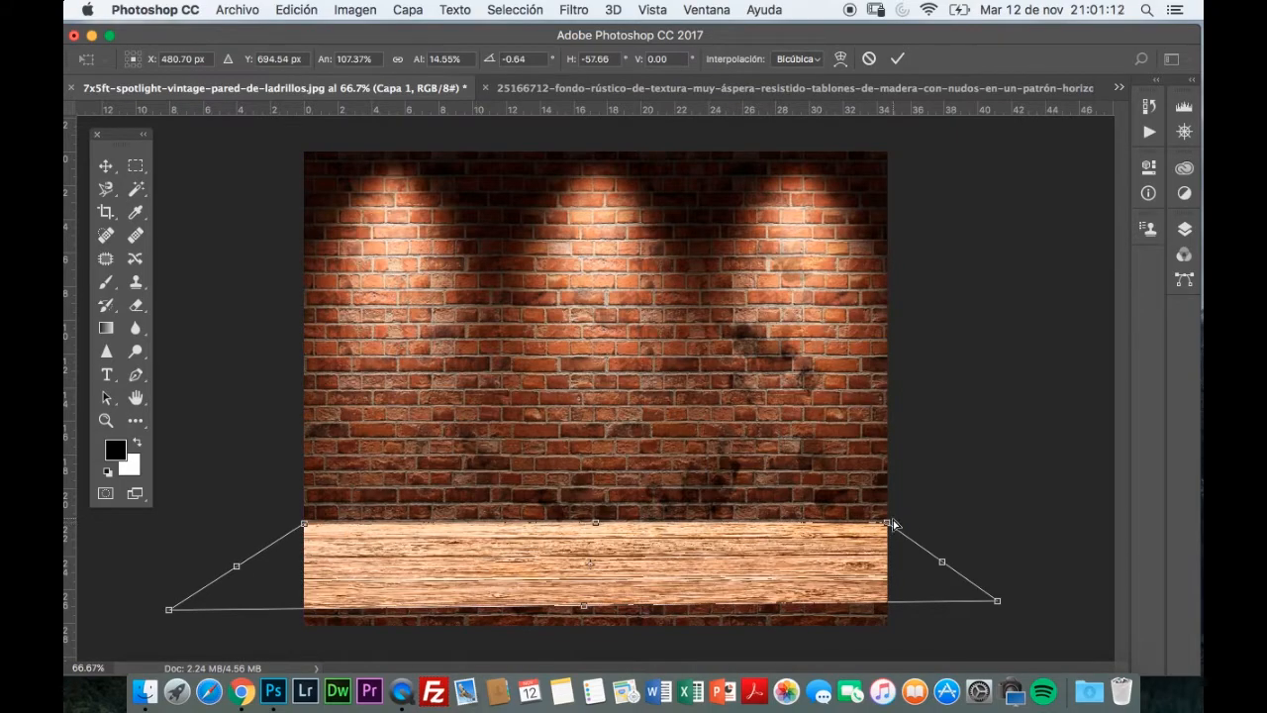
drag(888, 522, 890, 519)
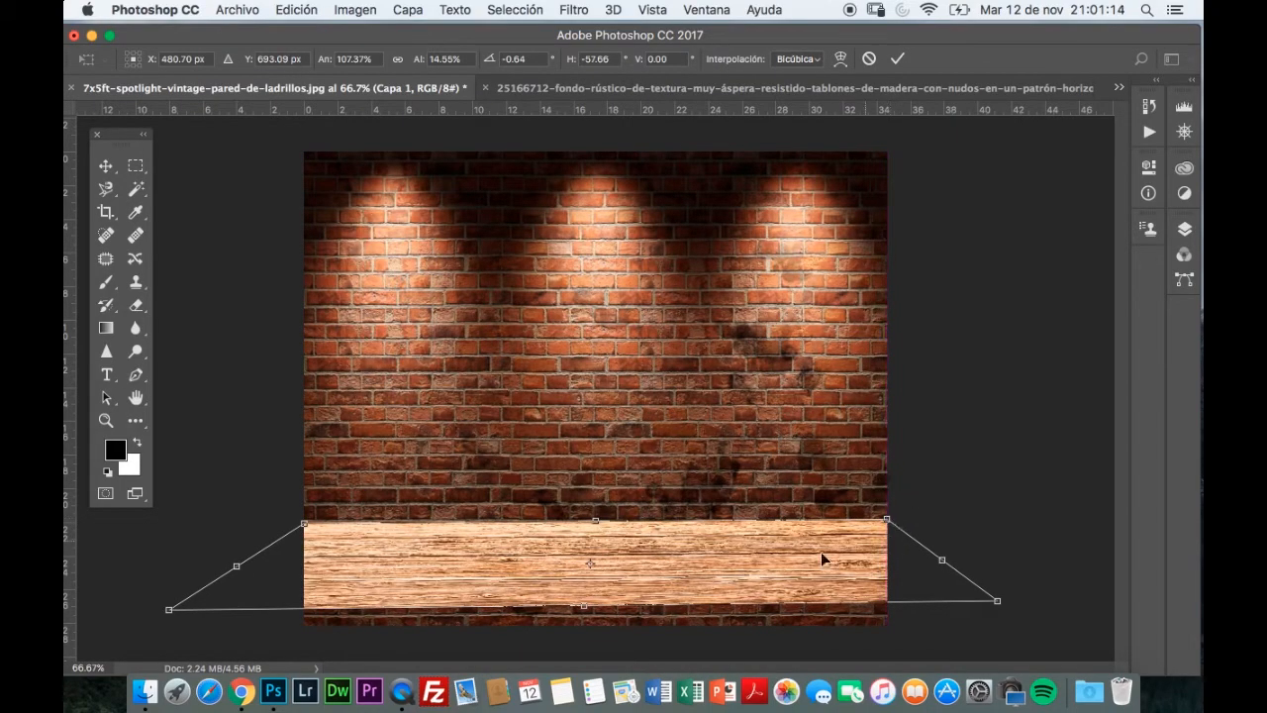
drag(583, 606, 583, 623)
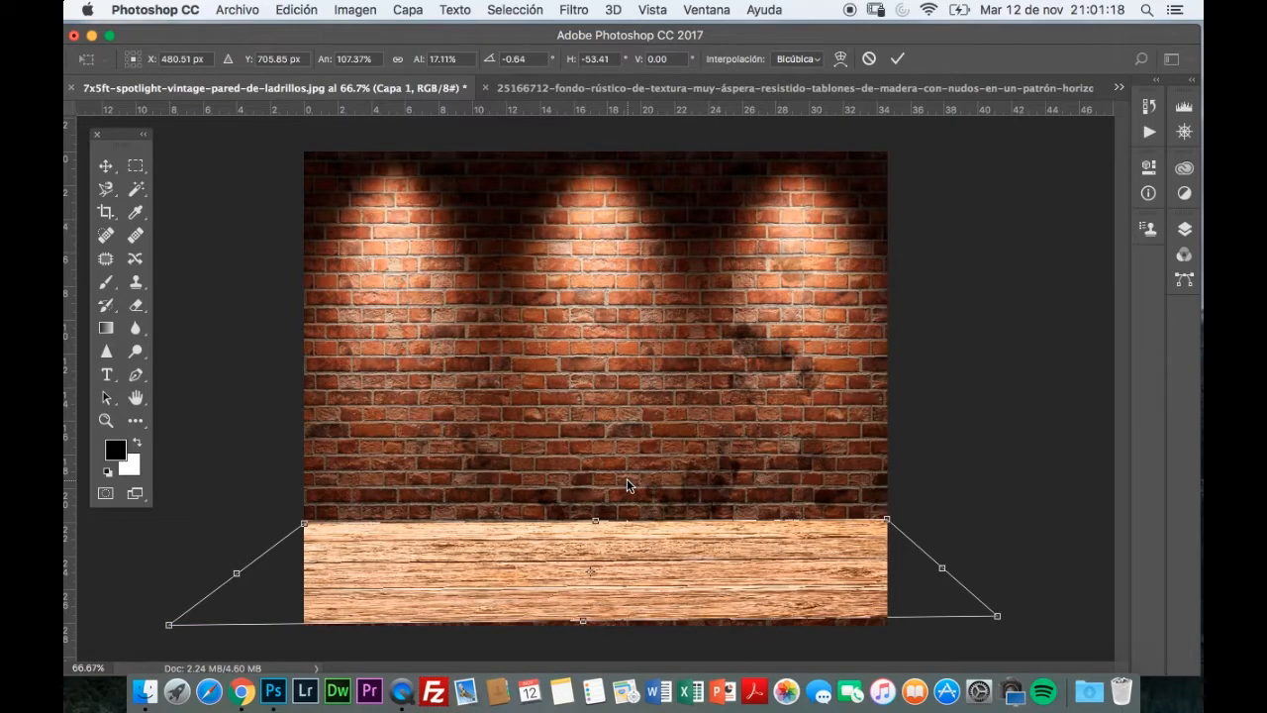
key(Return)
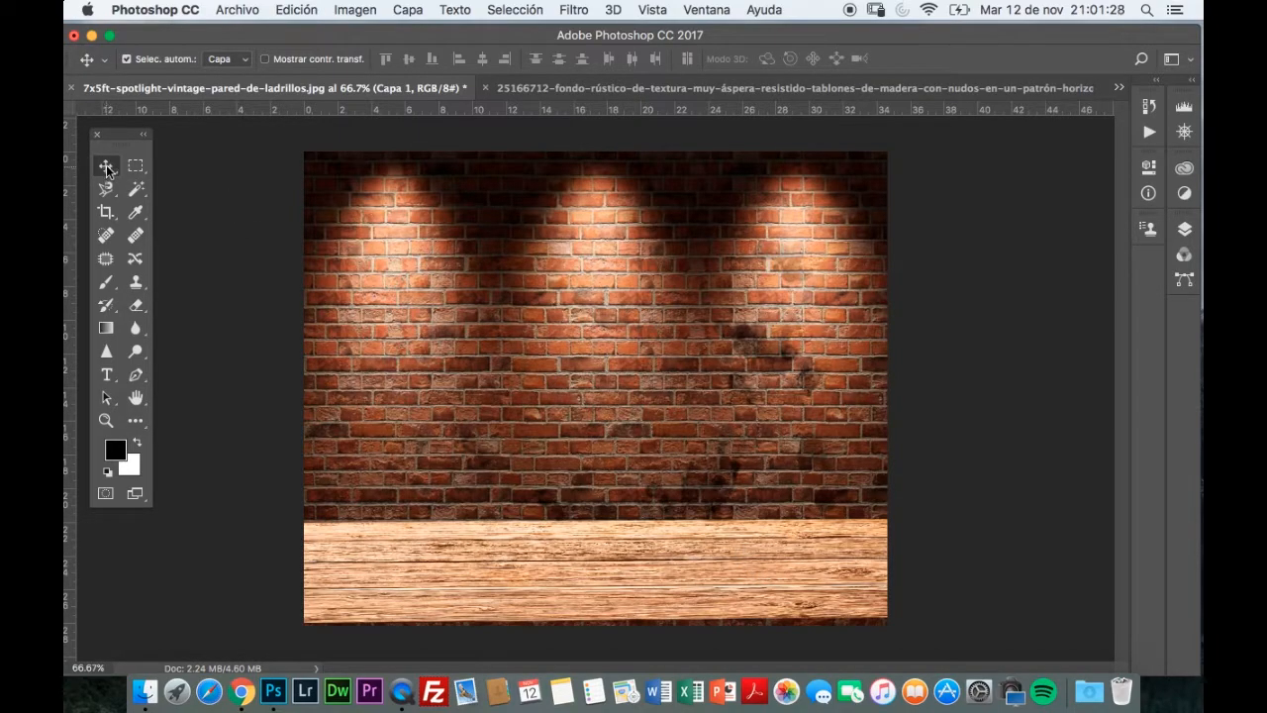
- Move the tabletop down to cover the bricks along the bottom, and distort its upper corner to level the back edge
drag(758, 565, 758, 575)
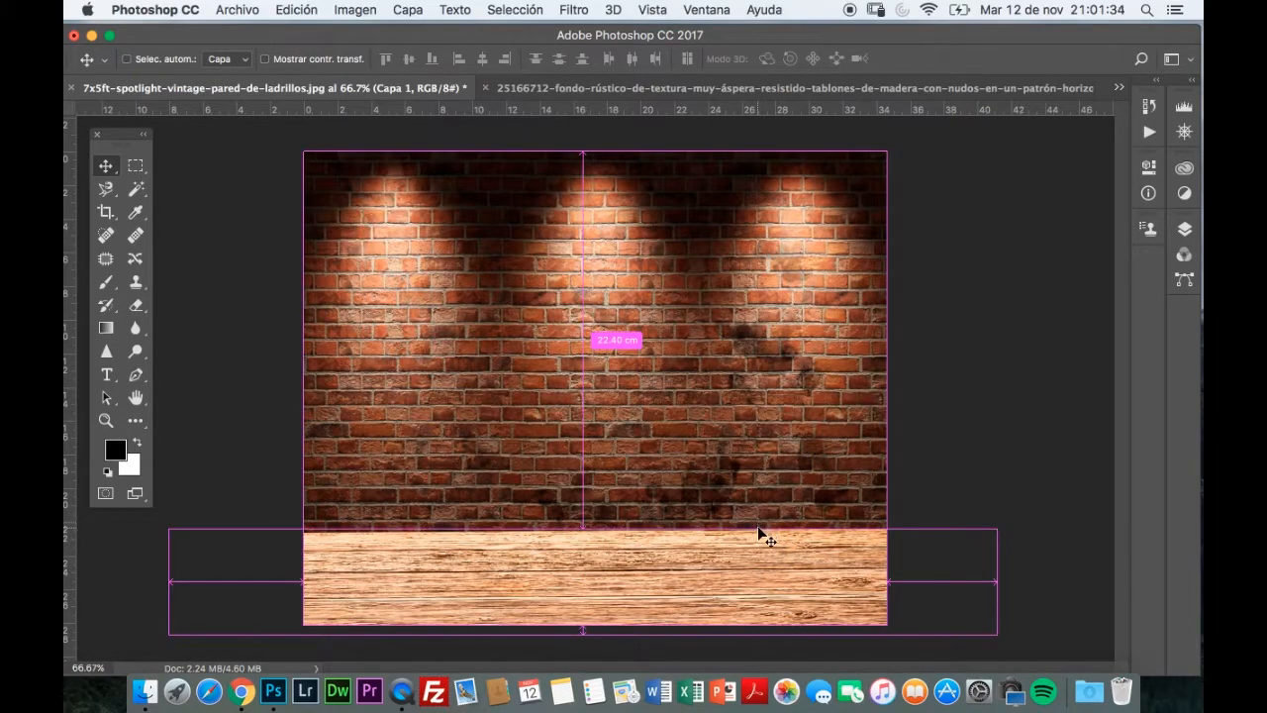
key(super+t)
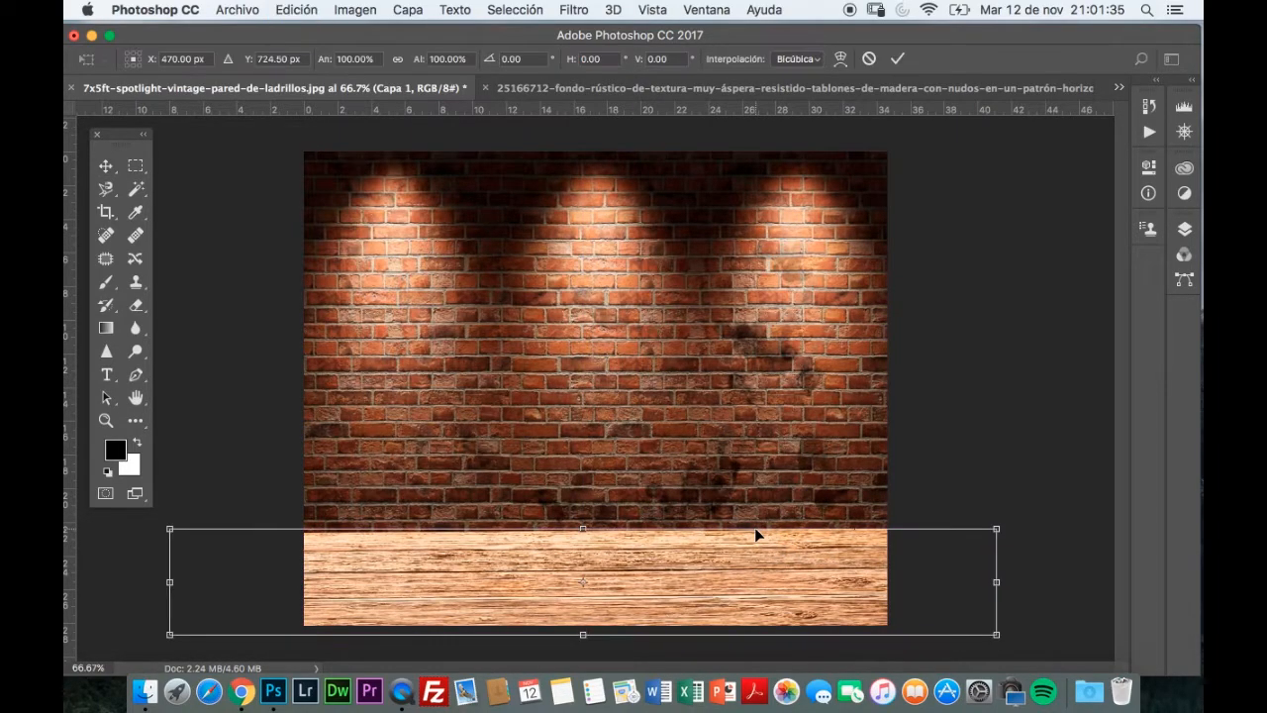
right_click(387, 562)
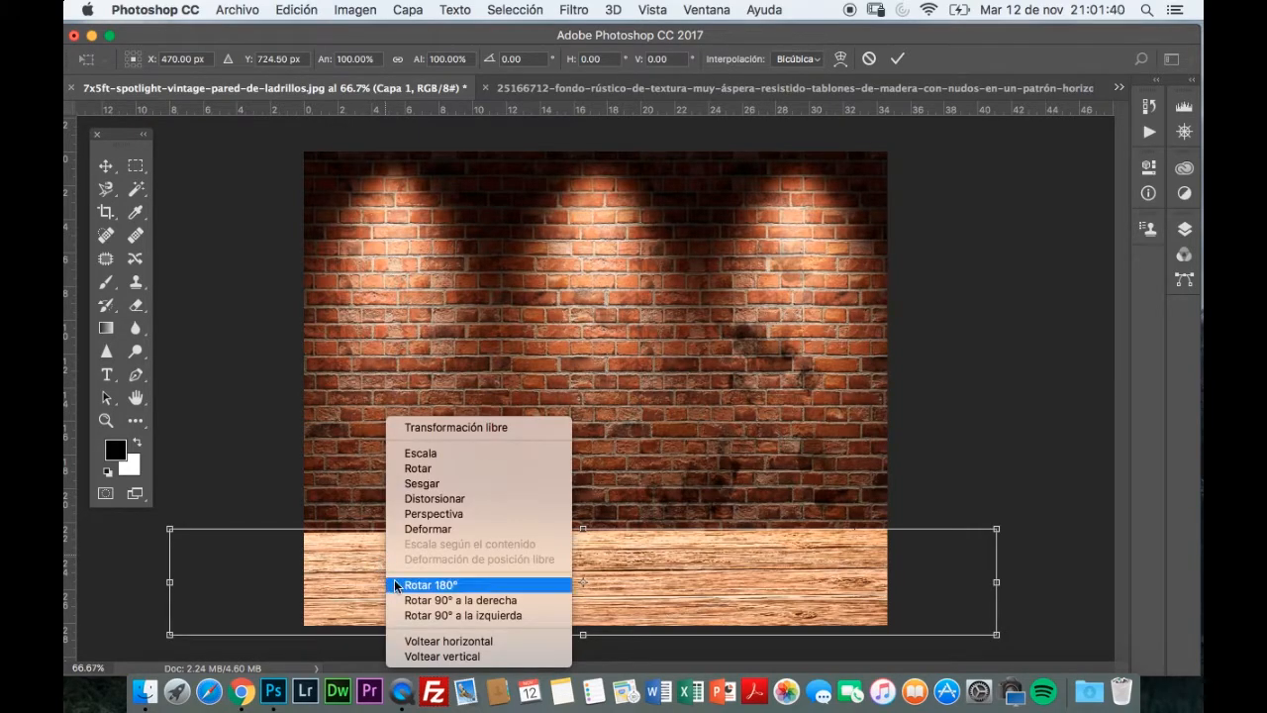
click(425, 499)
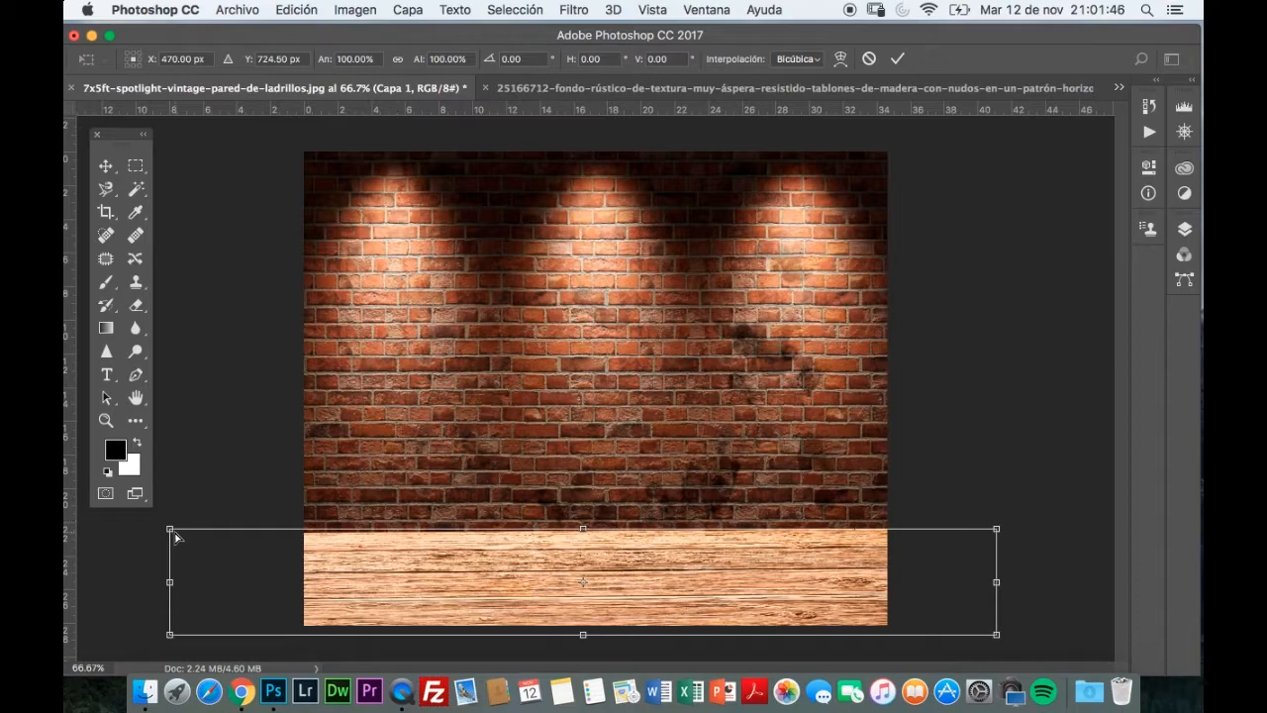
drag(170, 532, 158, 518)
key(Return)
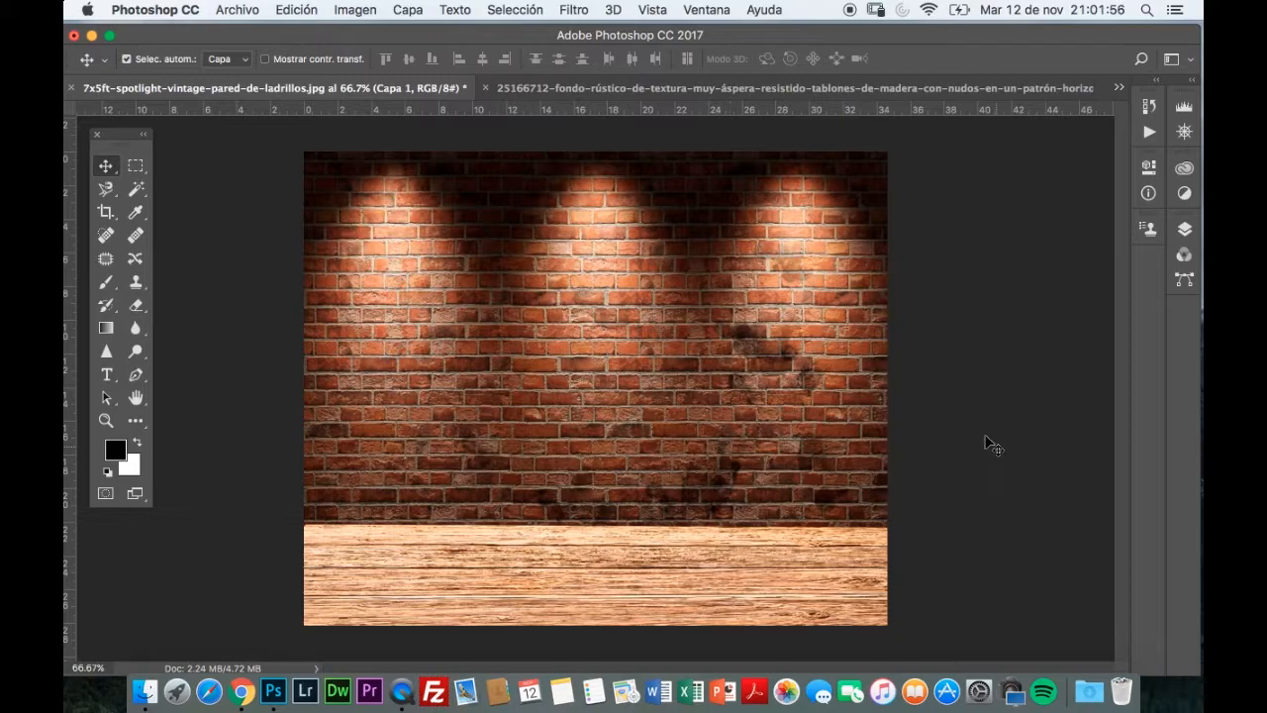
- Show the layer list, switch to IMG_9712.psd and copy the selected bottle
click(1185, 230)
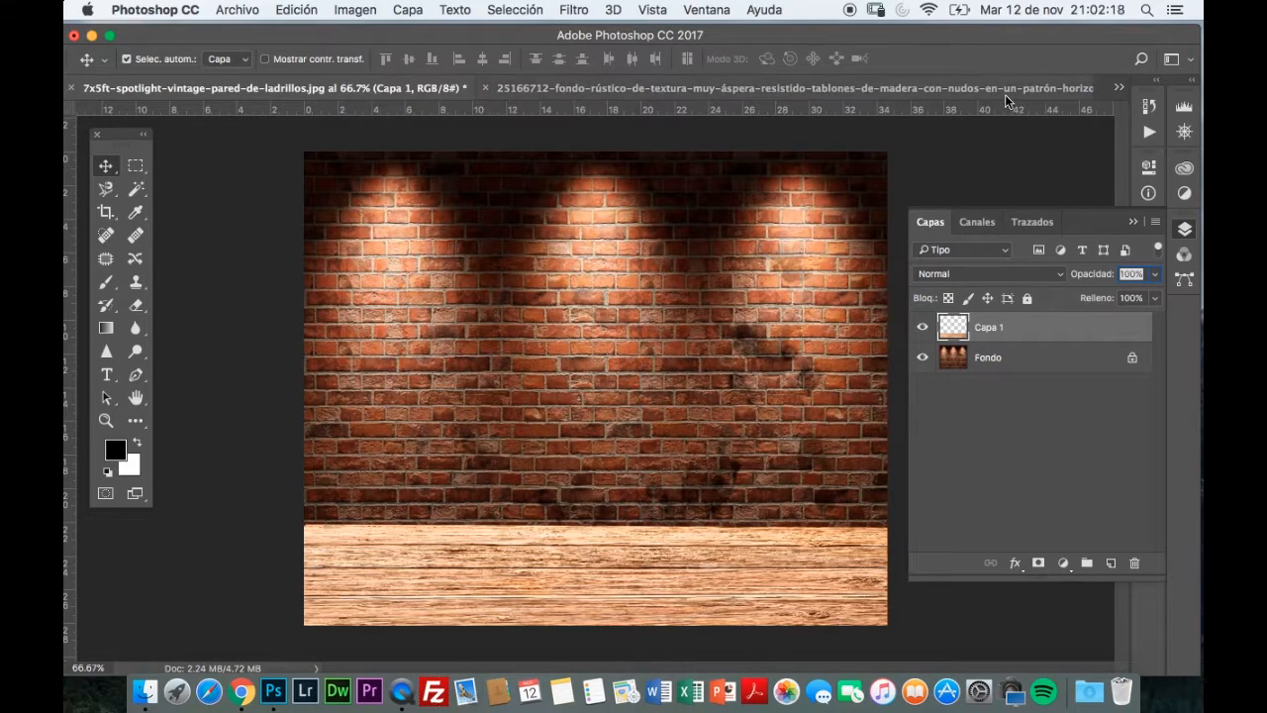
click(1120, 90)
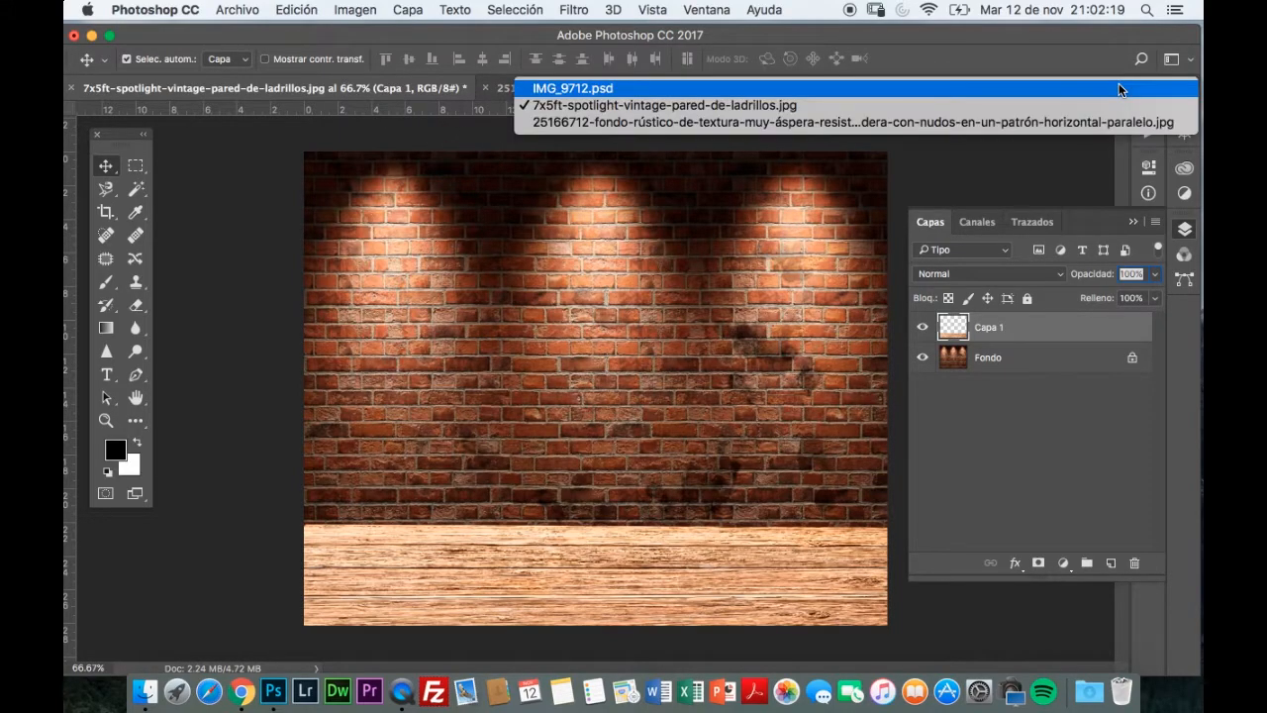
click(858, 90)
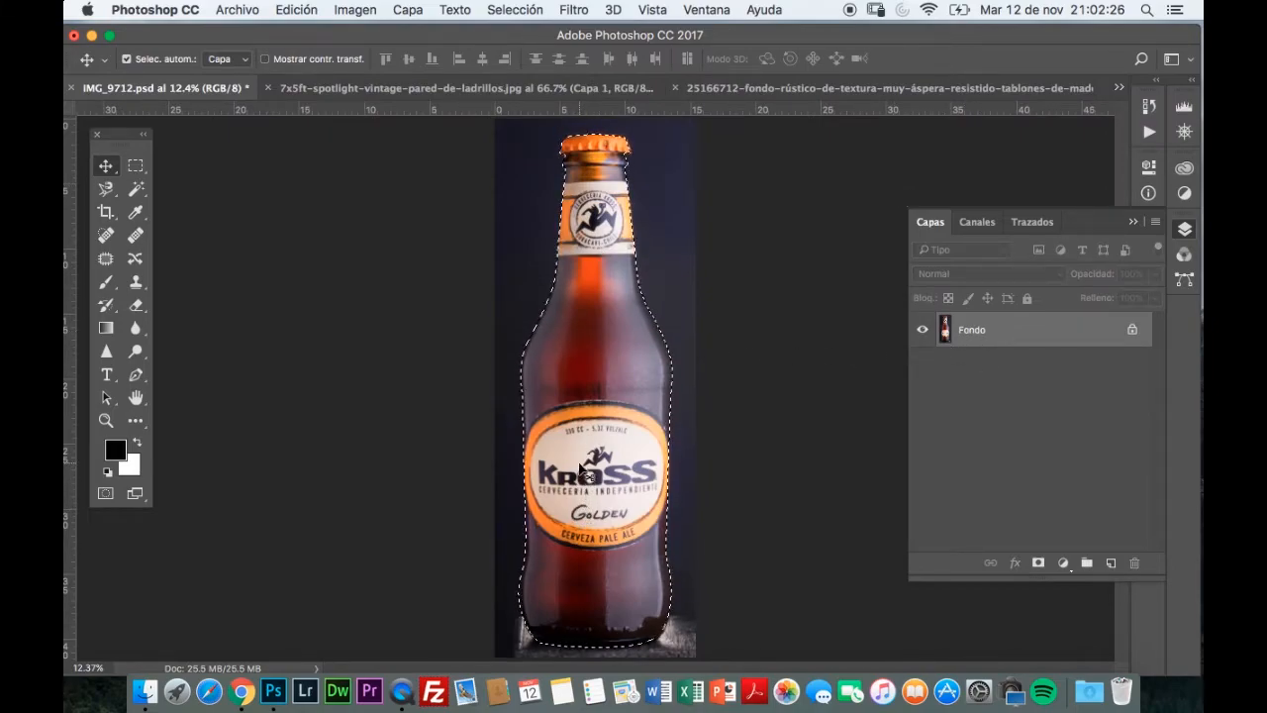
click(297, 9)
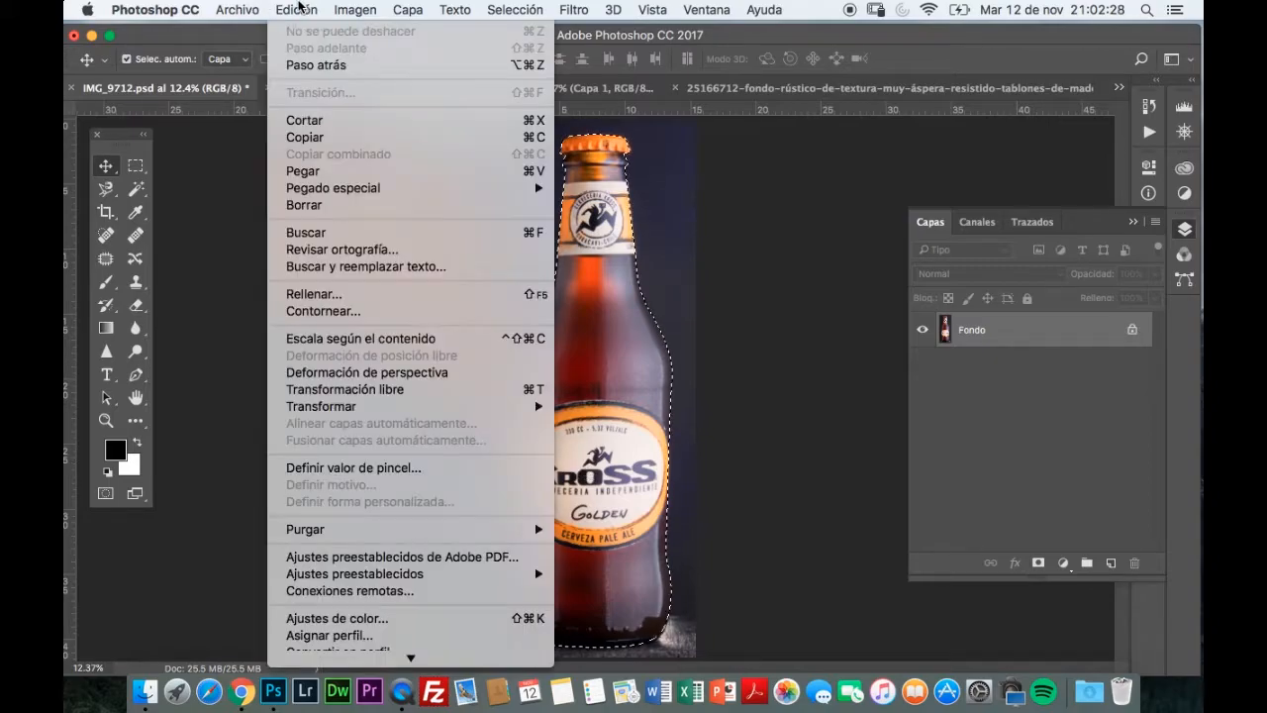
click(335, 142)
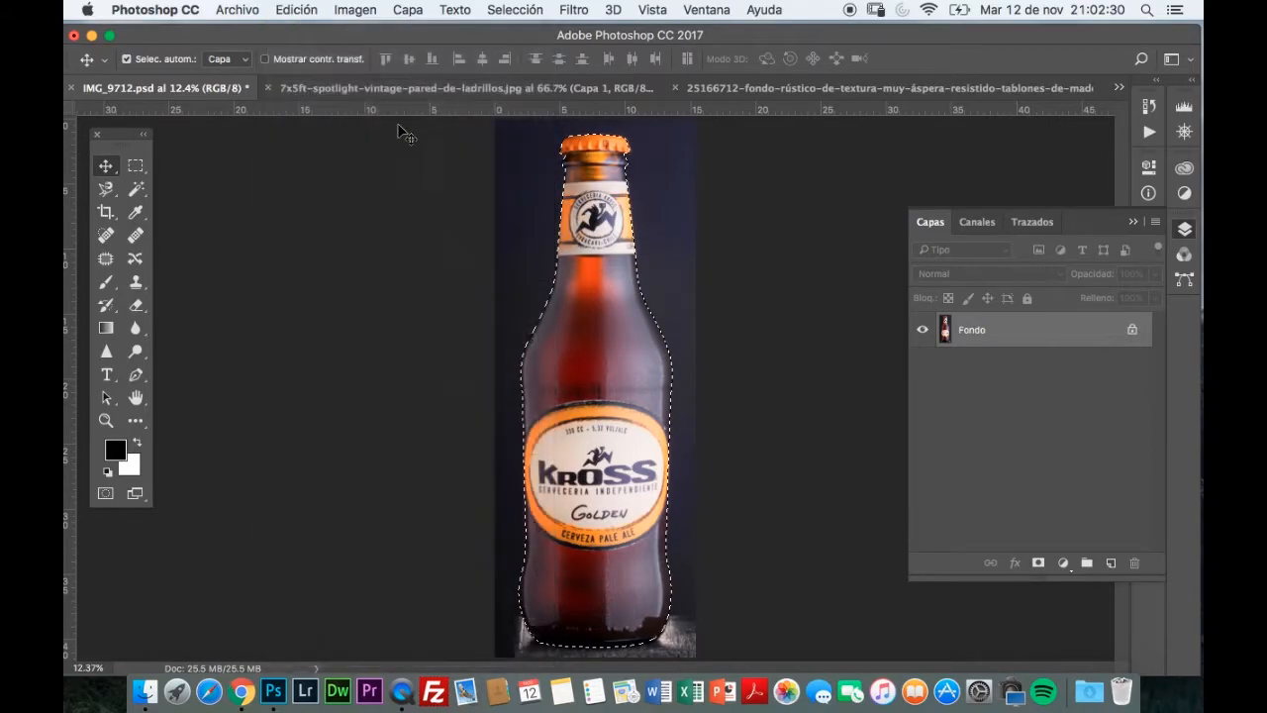
- Return to the brick wall image and paste the copied bottle above the tabletop layer
click(753, 92)
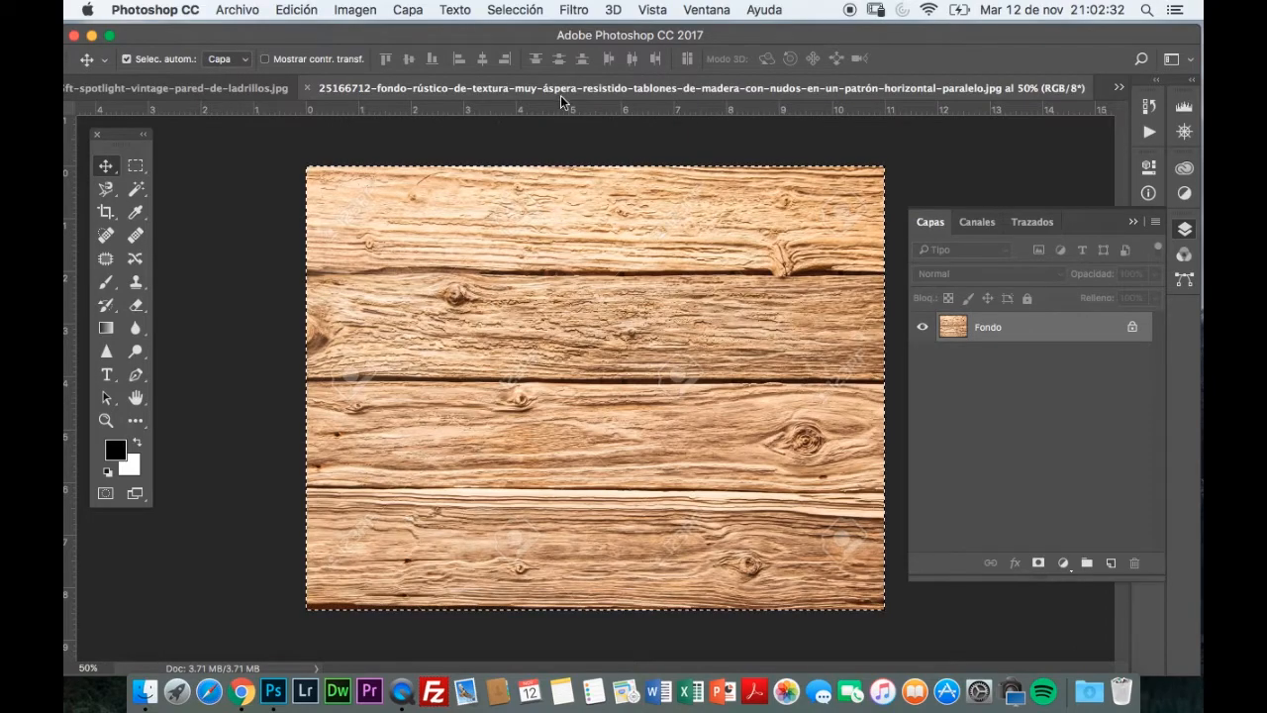
click(267, 91)
key(cmd+v)
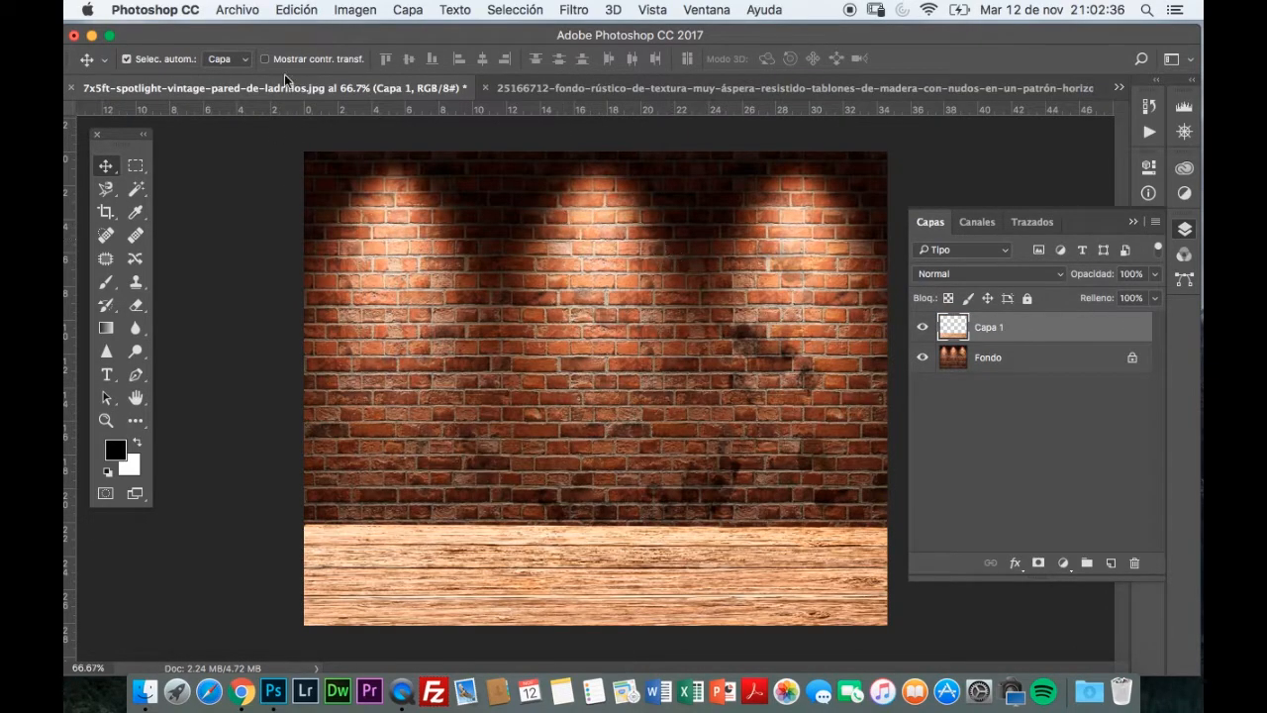
click(297, 10)
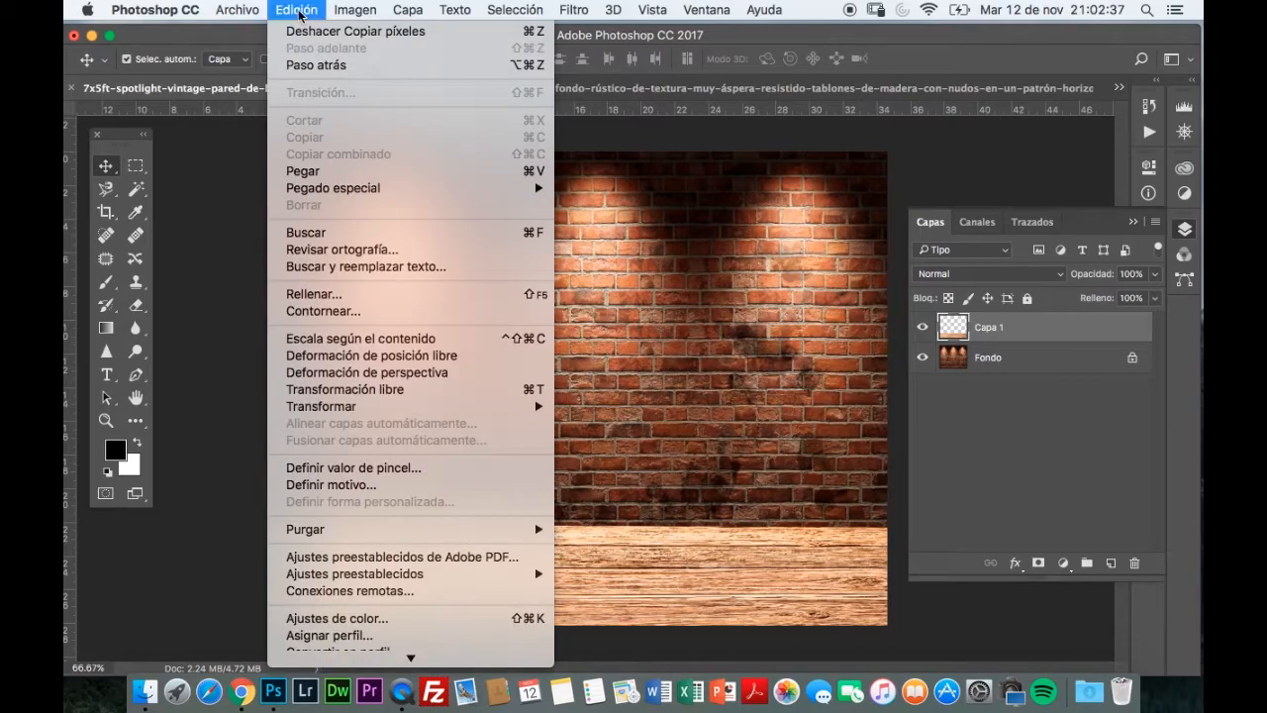
click(302, 171)
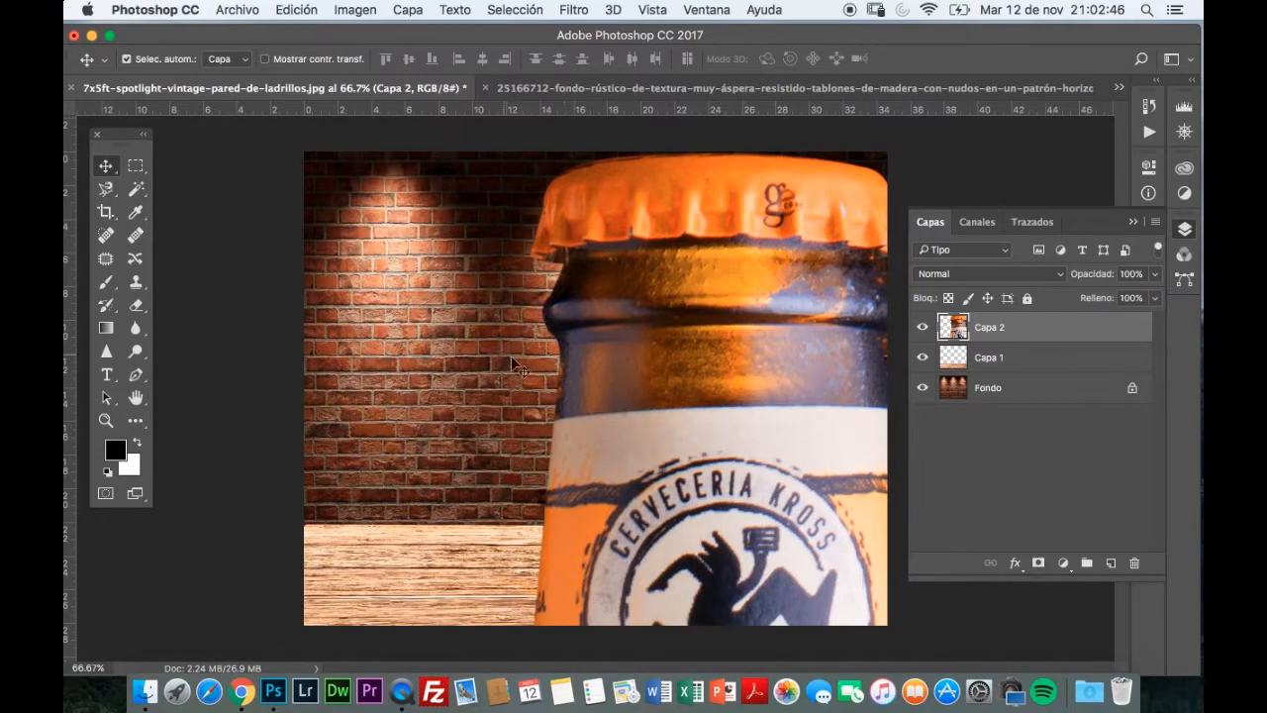
- Scale the bottle layer to about 11% with Free Transform and stand it on the middle of the wooden tabletop
key(super)
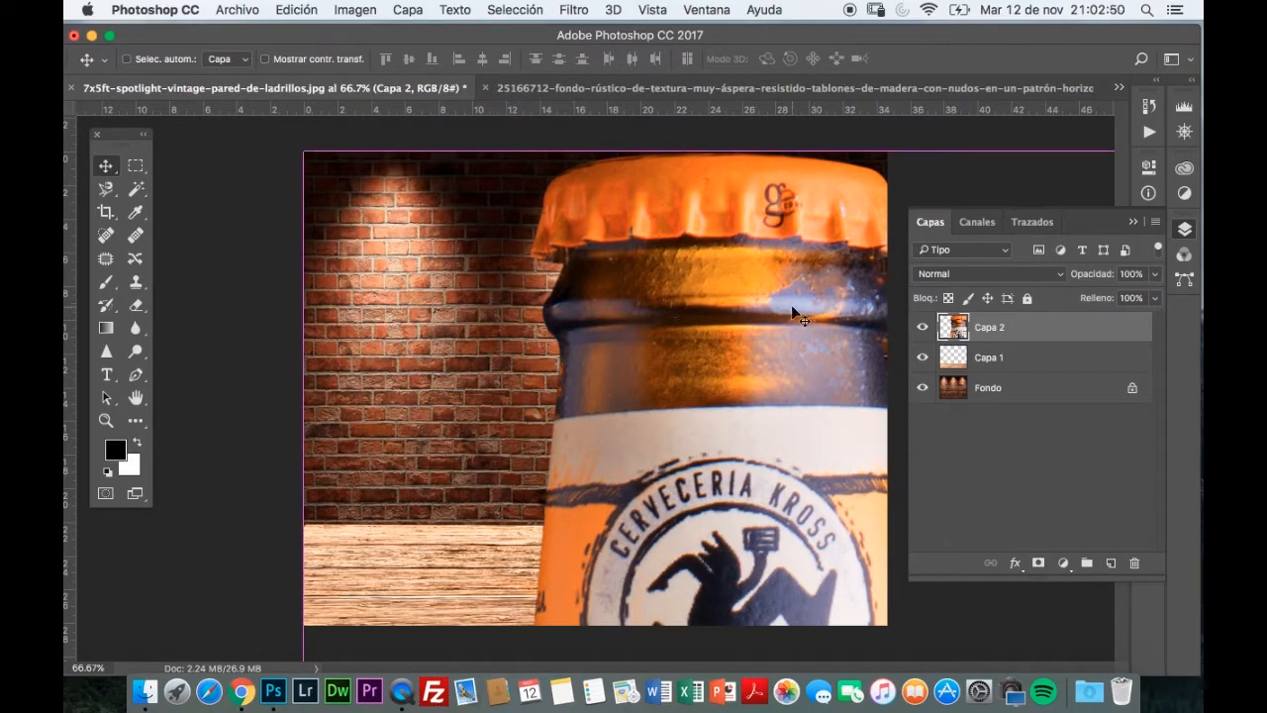
key(super+t)
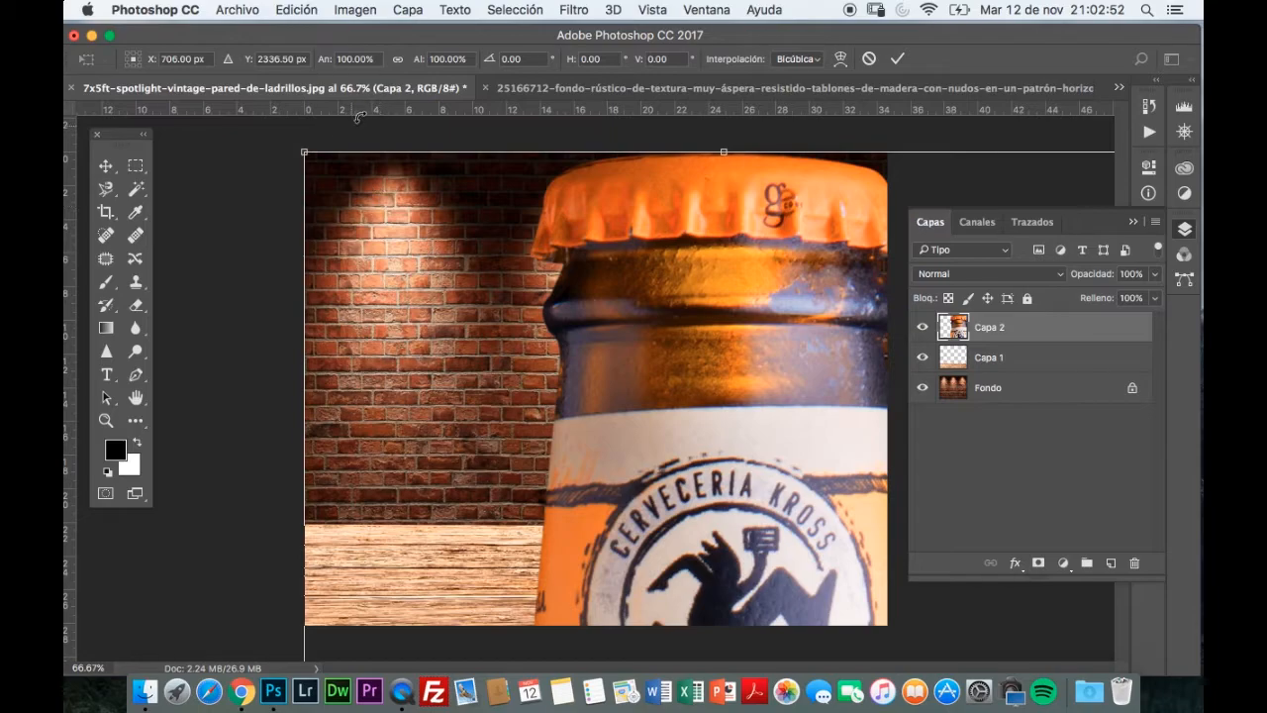
drag(353, 196, 464, 170)
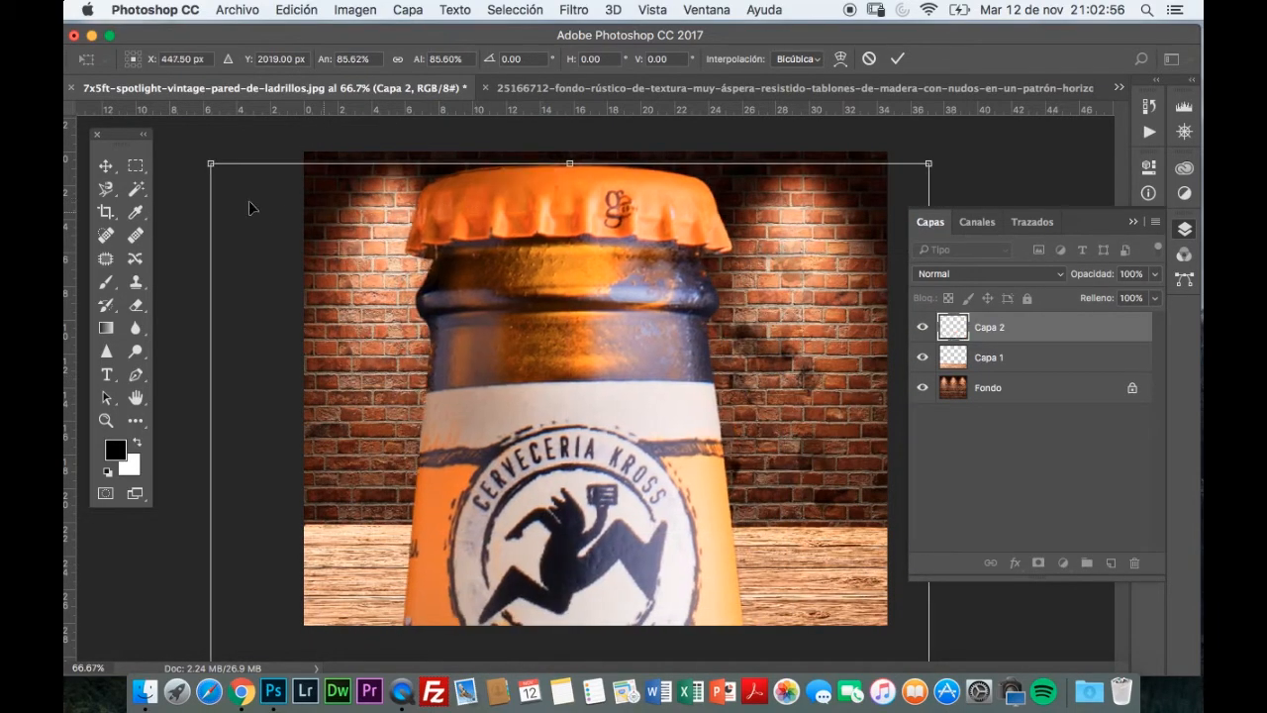
drag(212, 163, 535, 252)
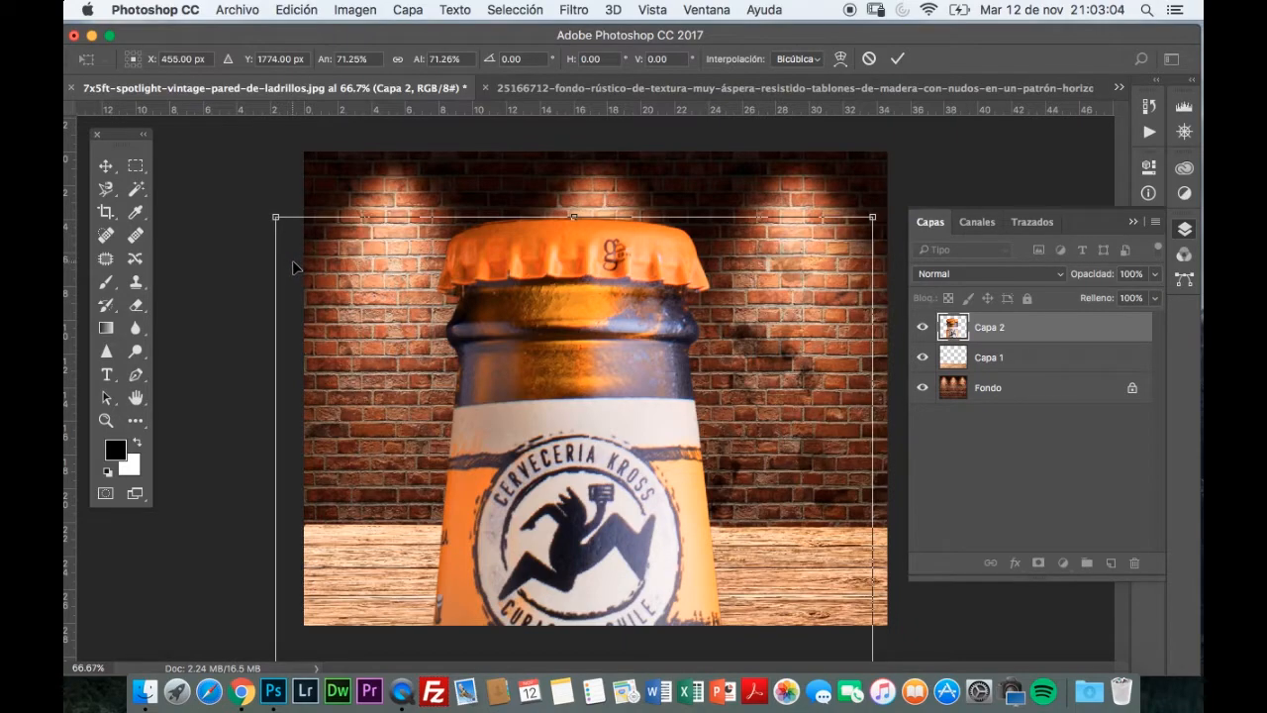
drag(273, 214, 496, 408)
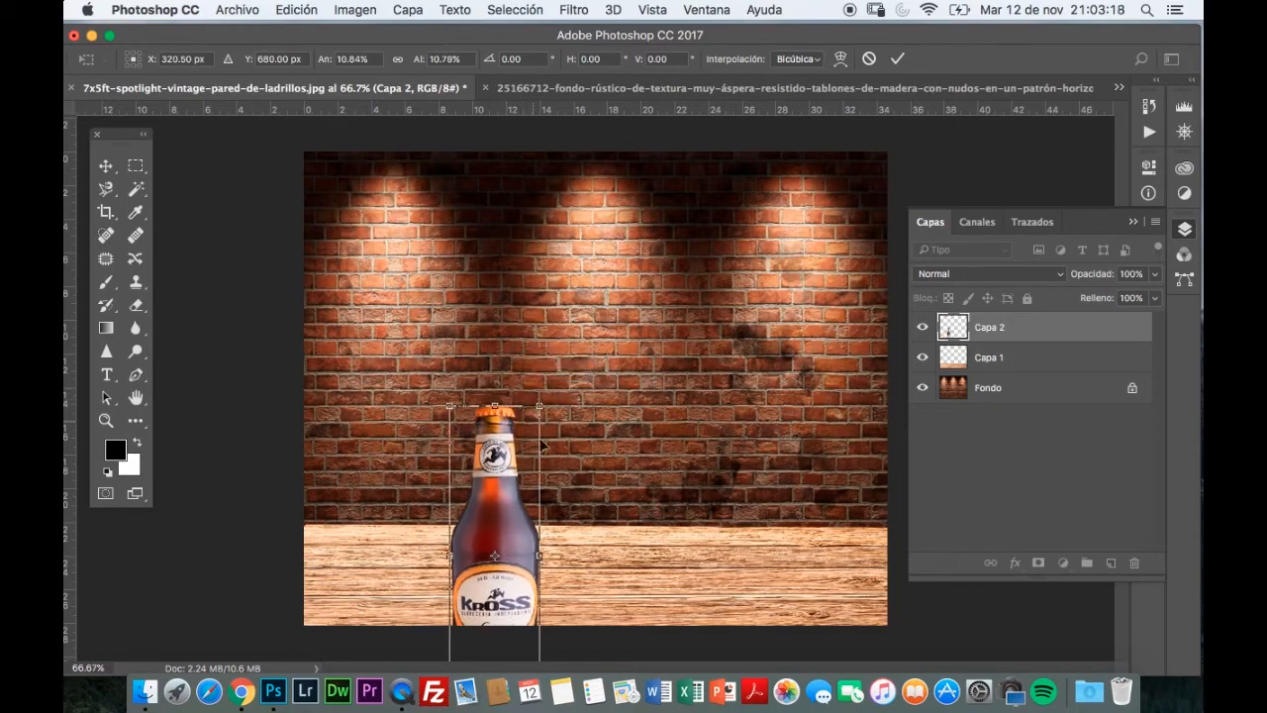
drag(493, 472, 405, 390)
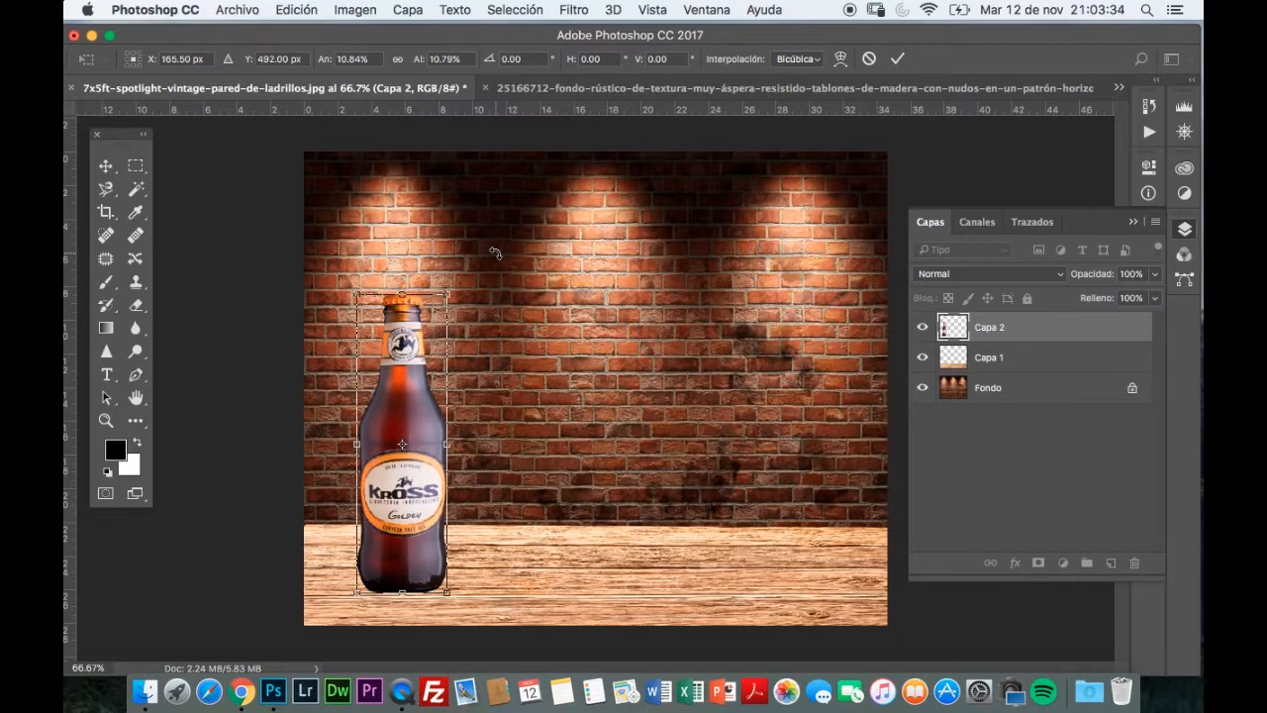
key(Return)
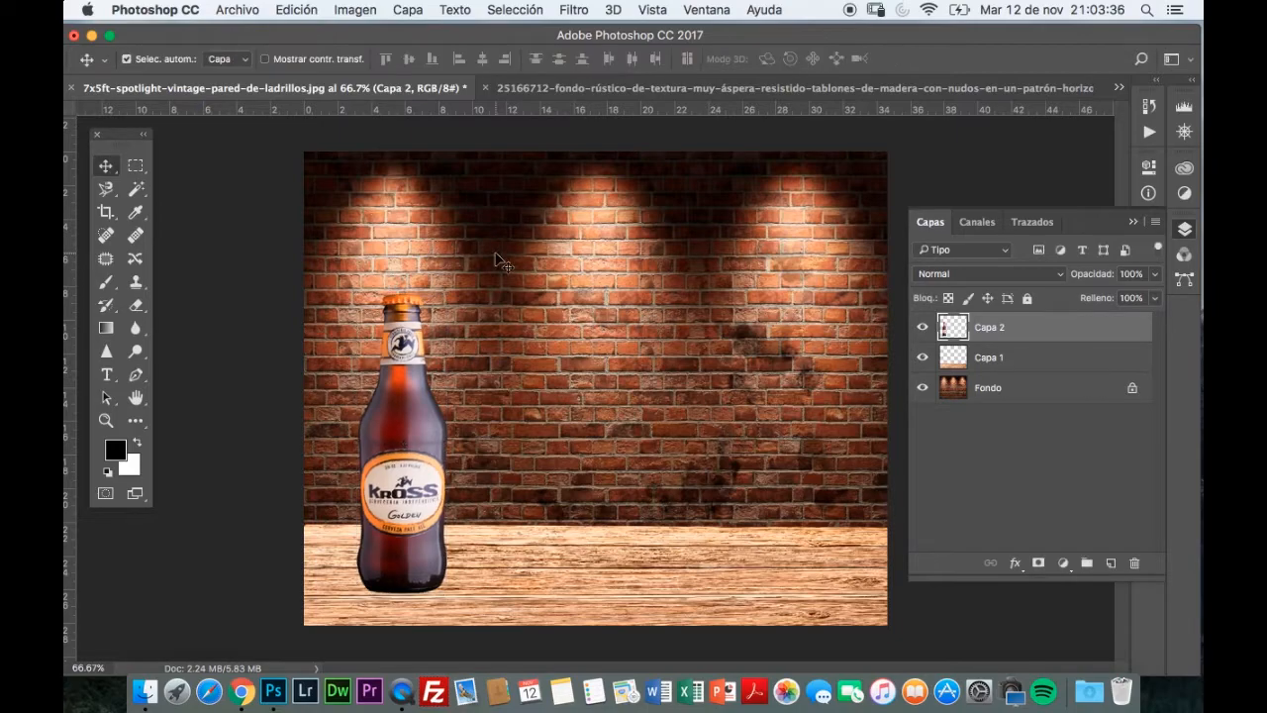
drag(413, 441, 614, 412)
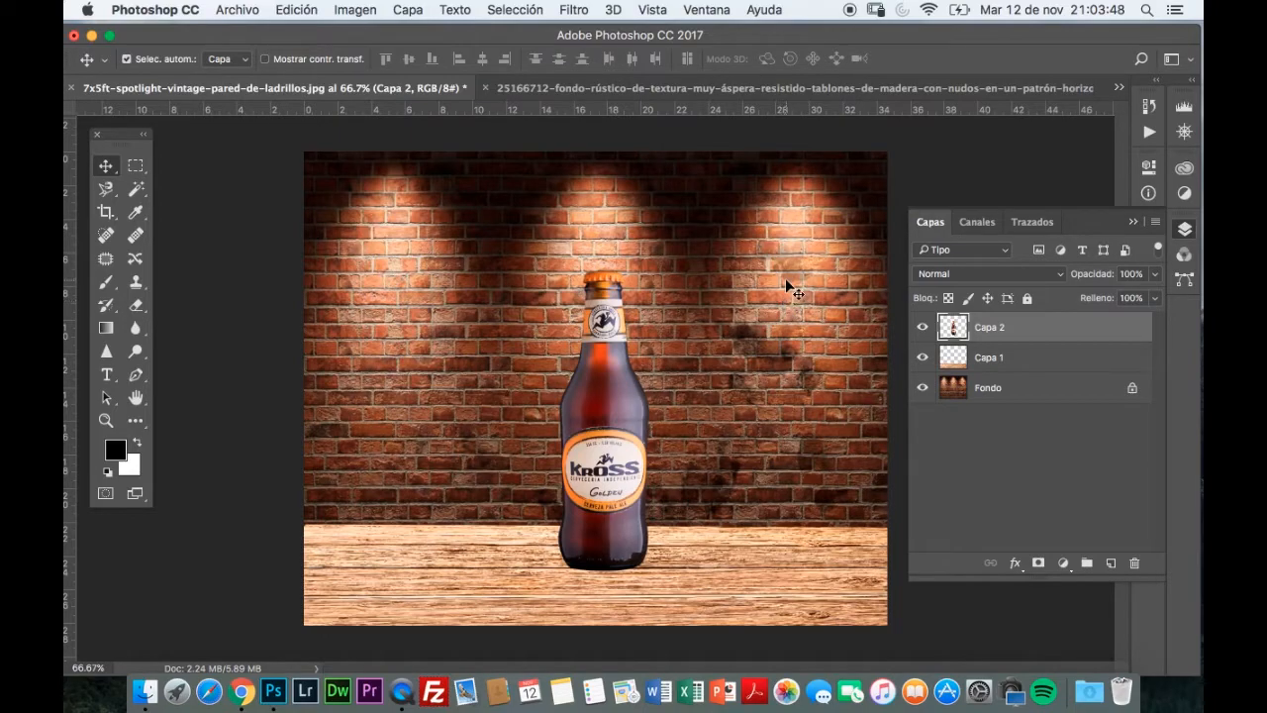
- Open IMG_9714.psd from the cerveza Kross folder and close the wooden plank texture image
key(super)
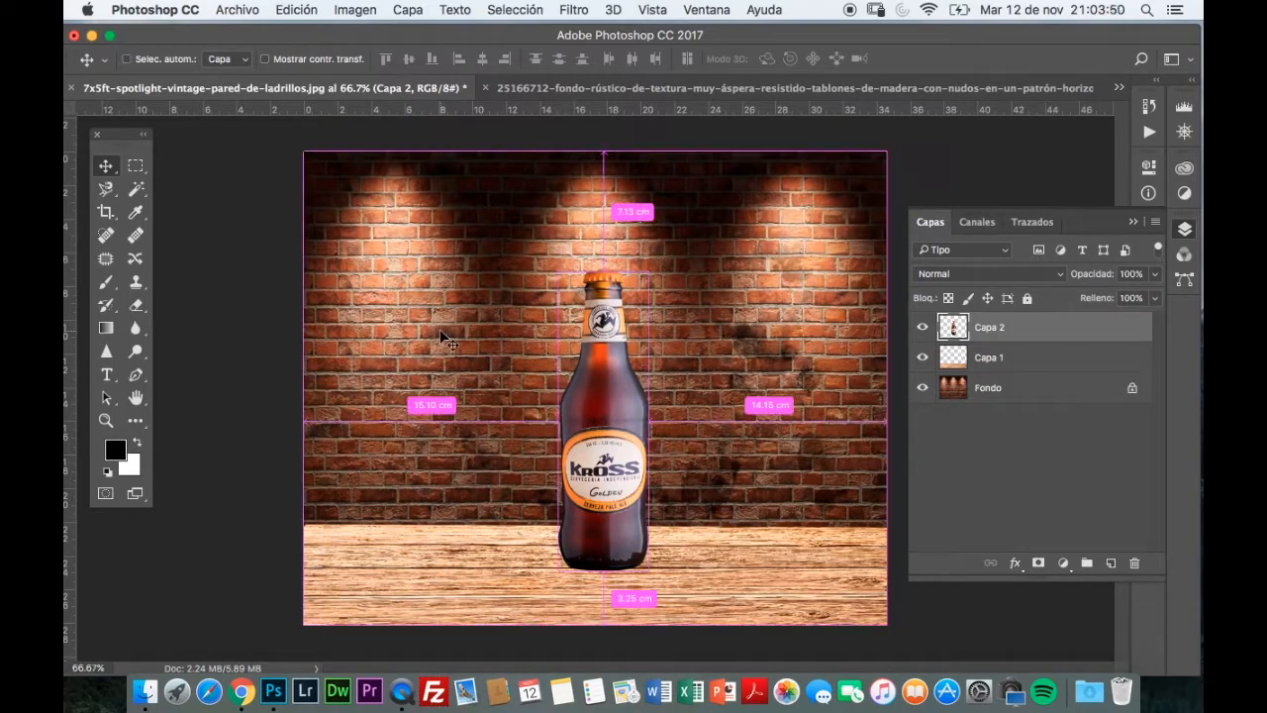
key(super+o)
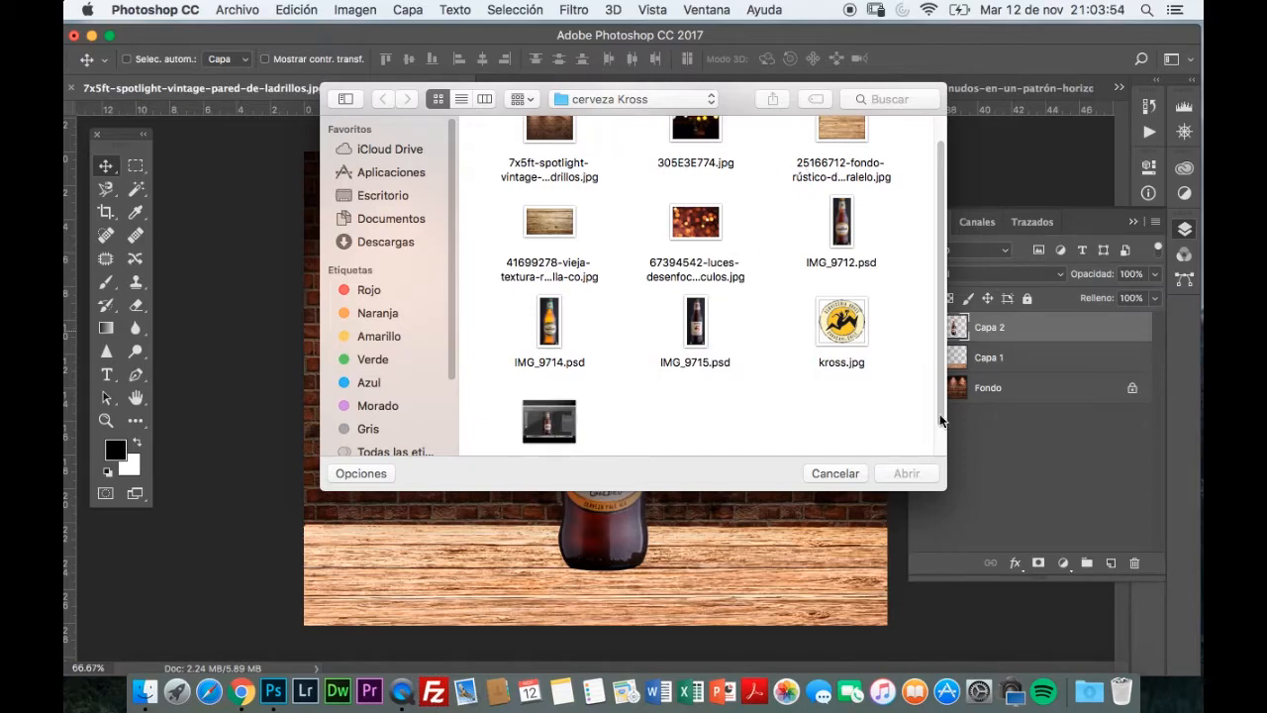
scroll(942, 396, up, 2)
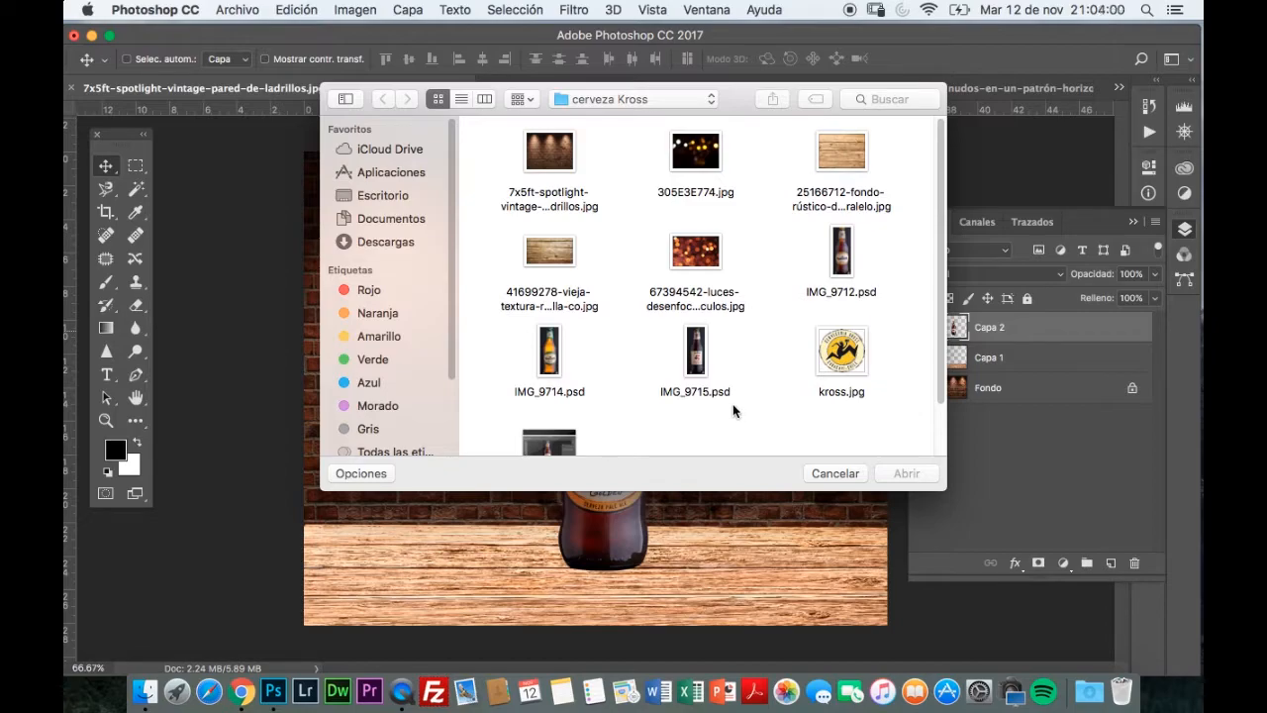
click(554, 364)
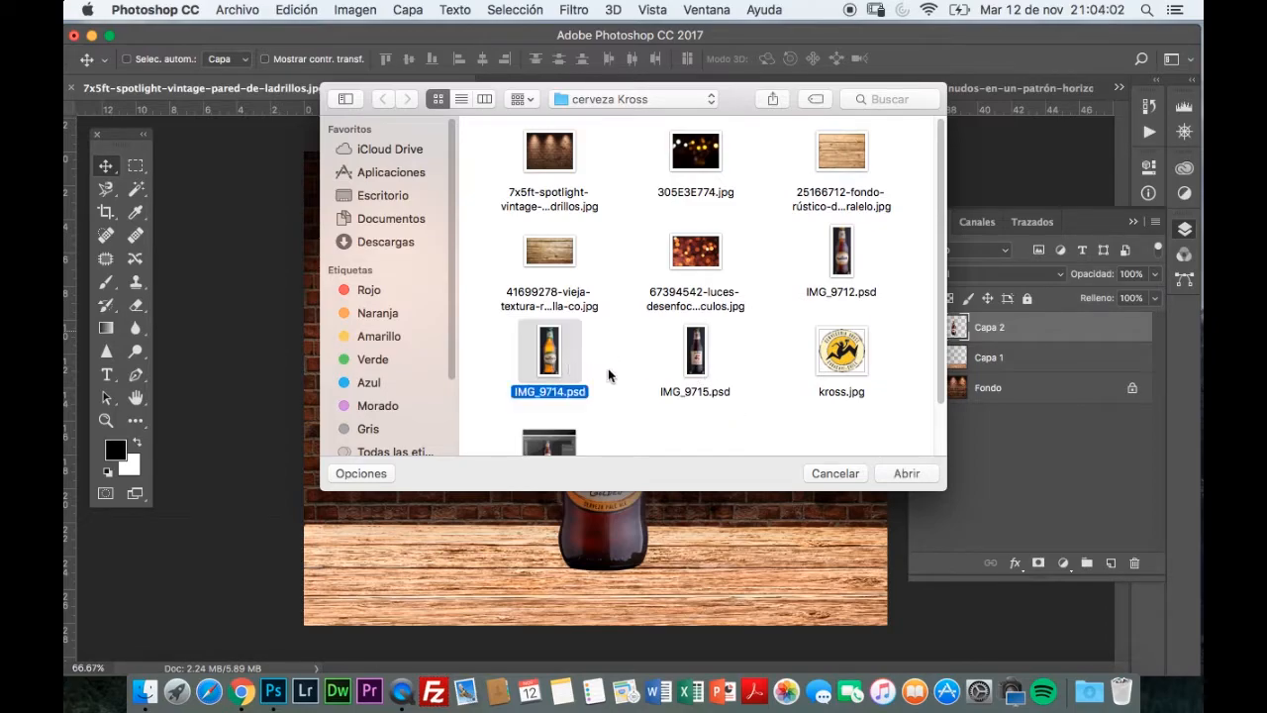
click(905, 473)
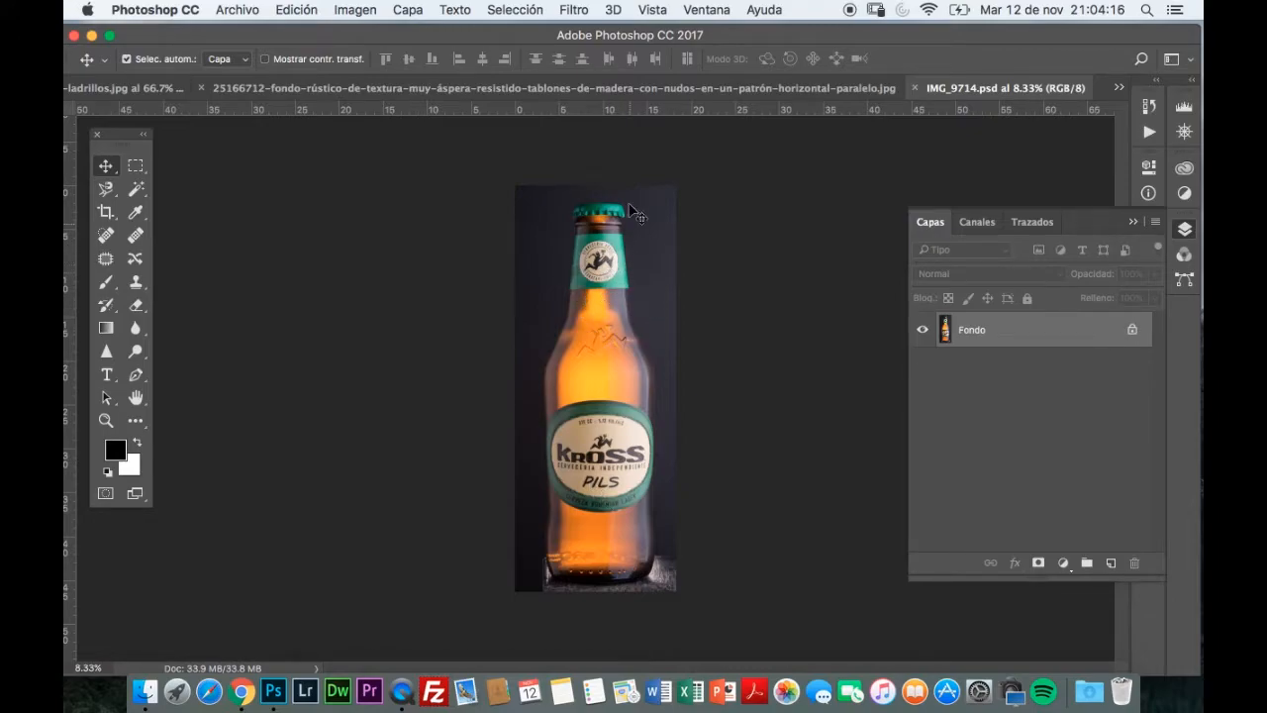
click(399, 89)
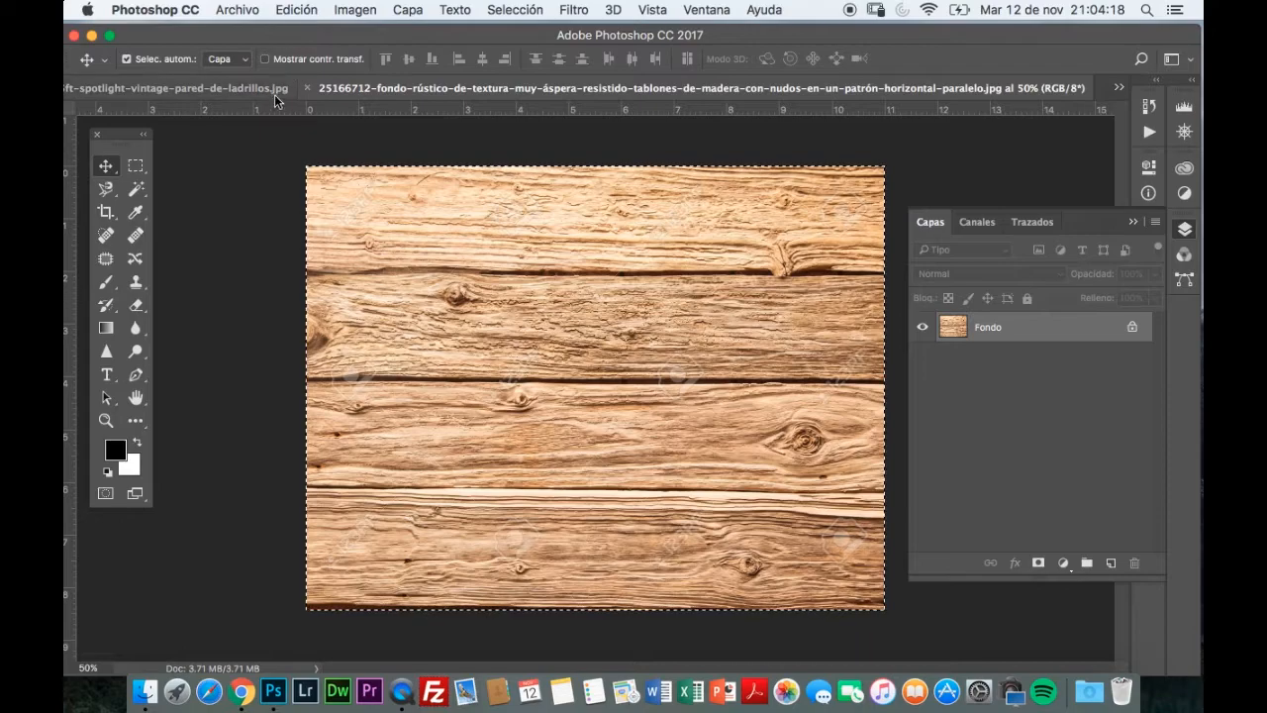
click(308, 89)
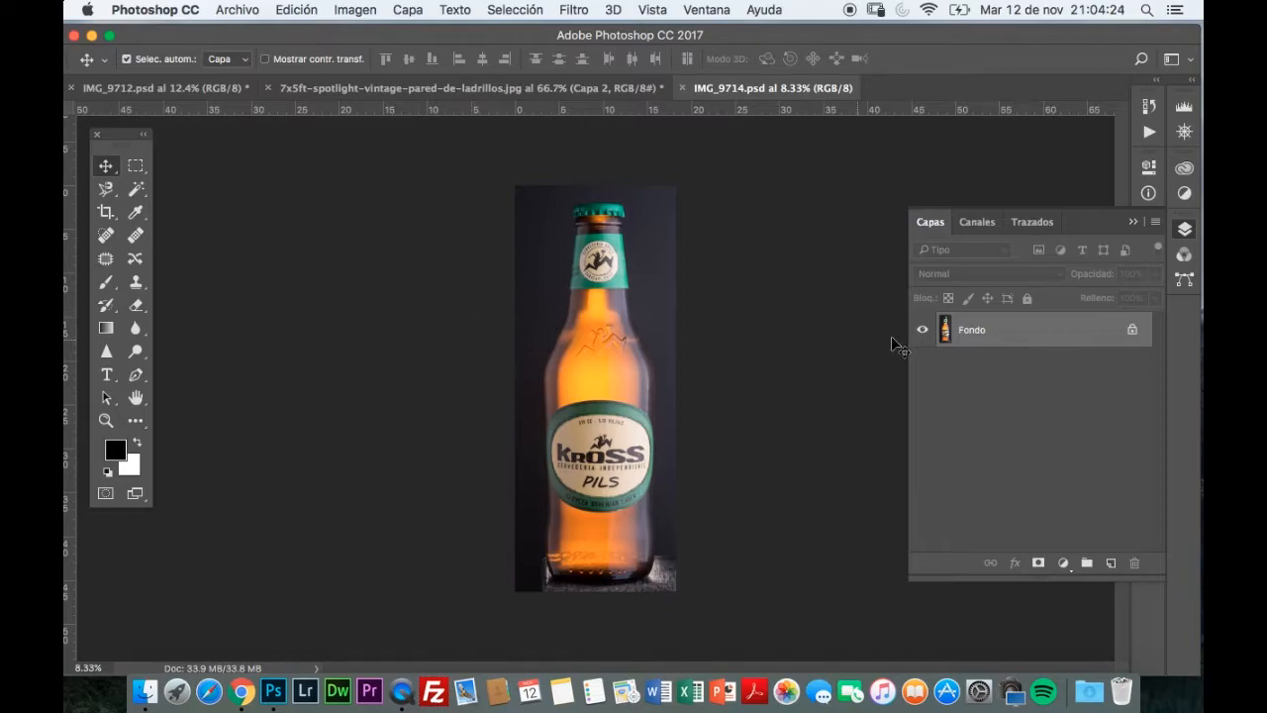
- Add a Hue/Saturation adjustment layer over the Pils bottle photo with the saturation set to +40
click(1035, 222)
click(931, 226)
click(1064, 562)
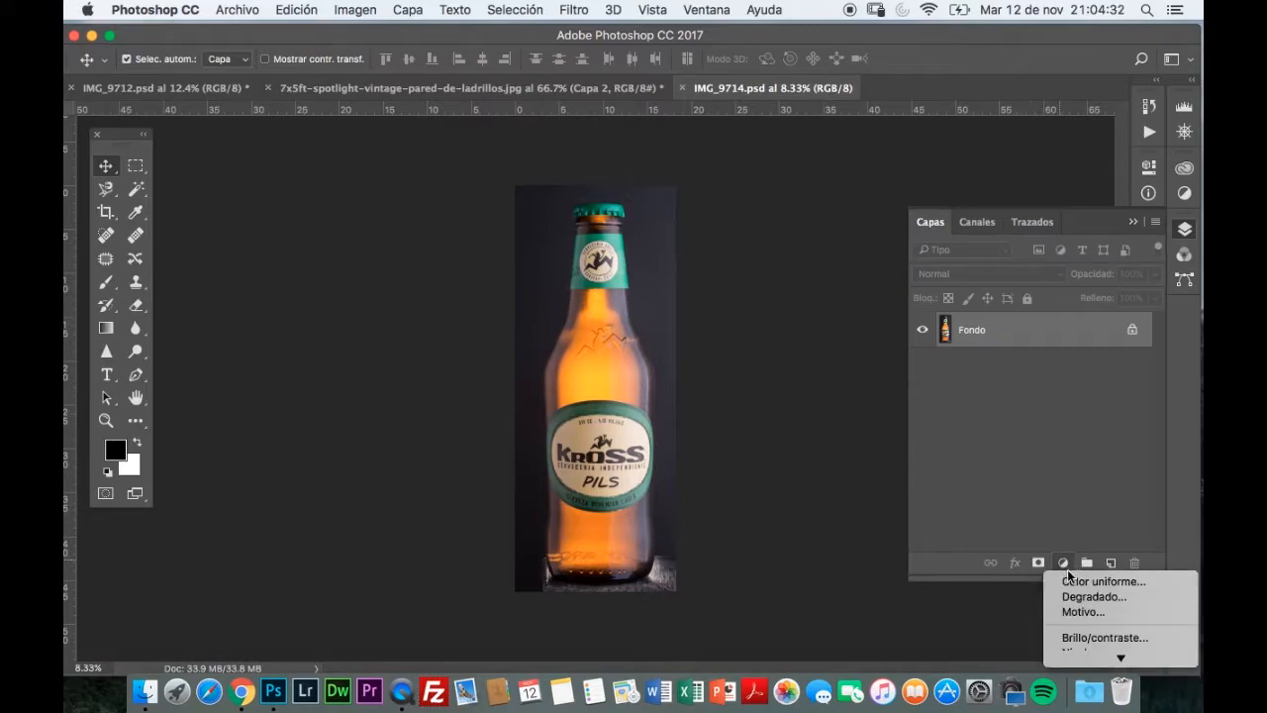
scroll(1069, 594, down, 5)
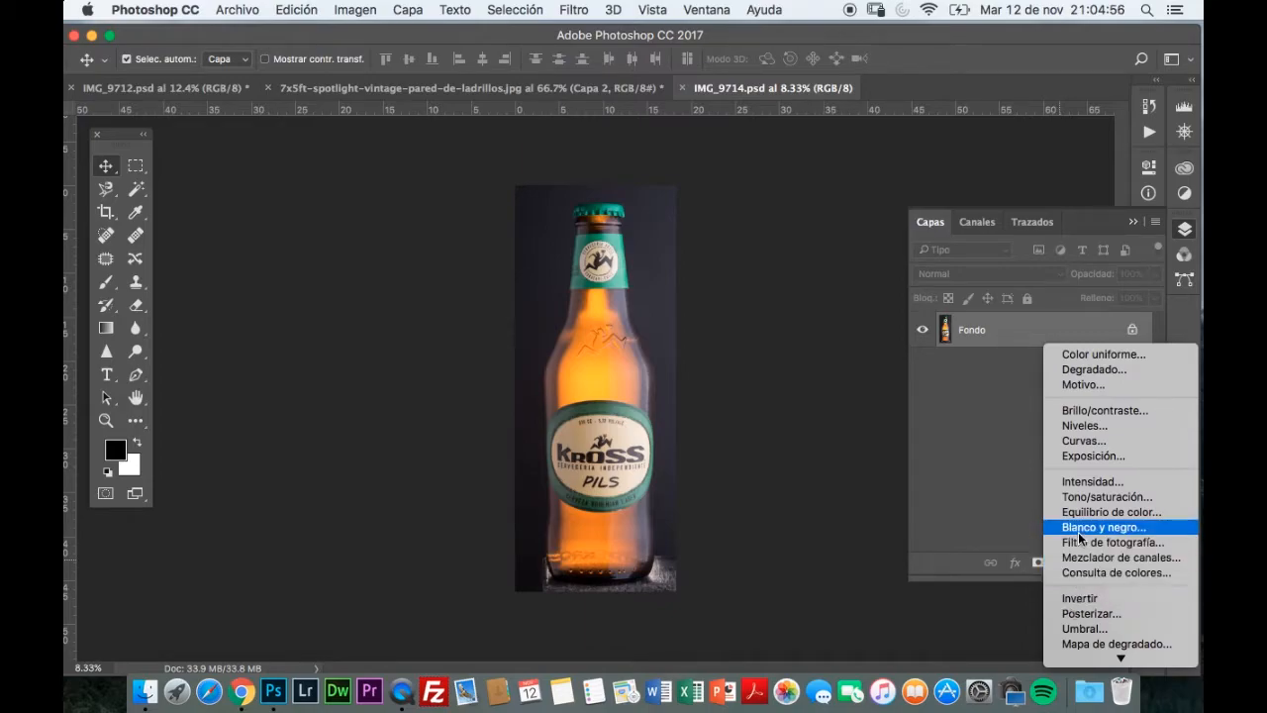
click(1081, 497)
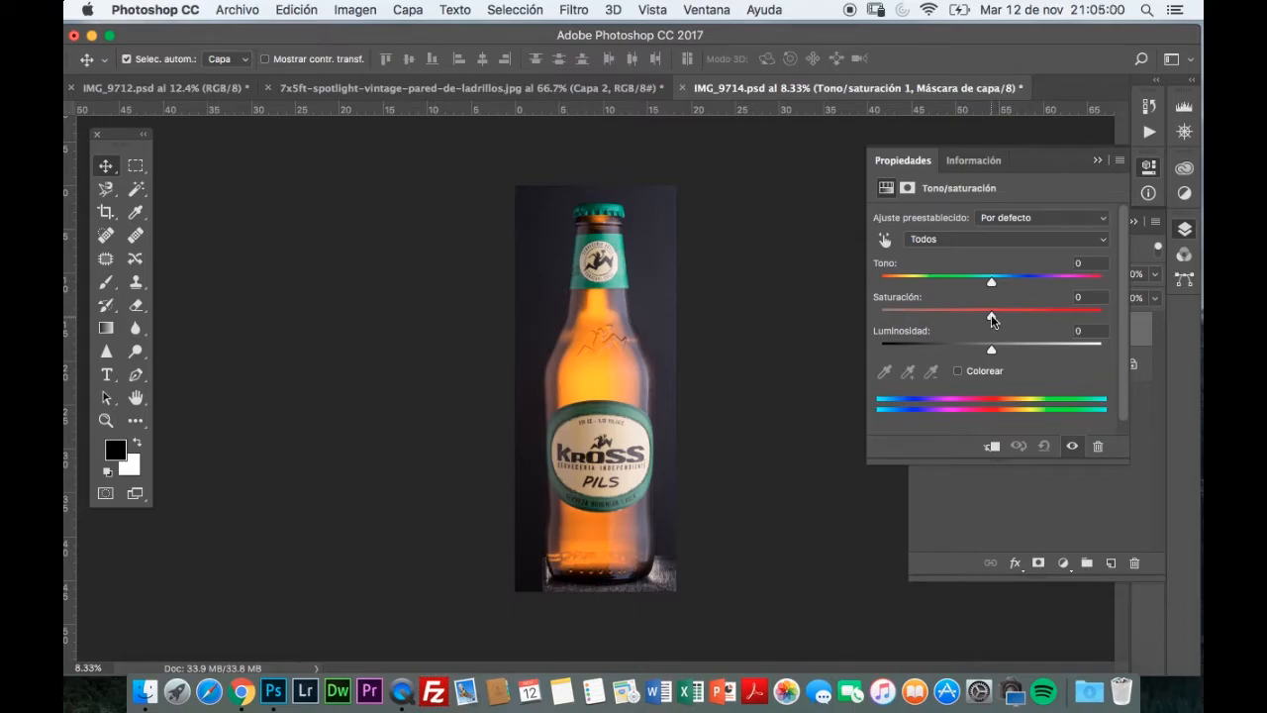
drag(991, 319, 1034, 320)
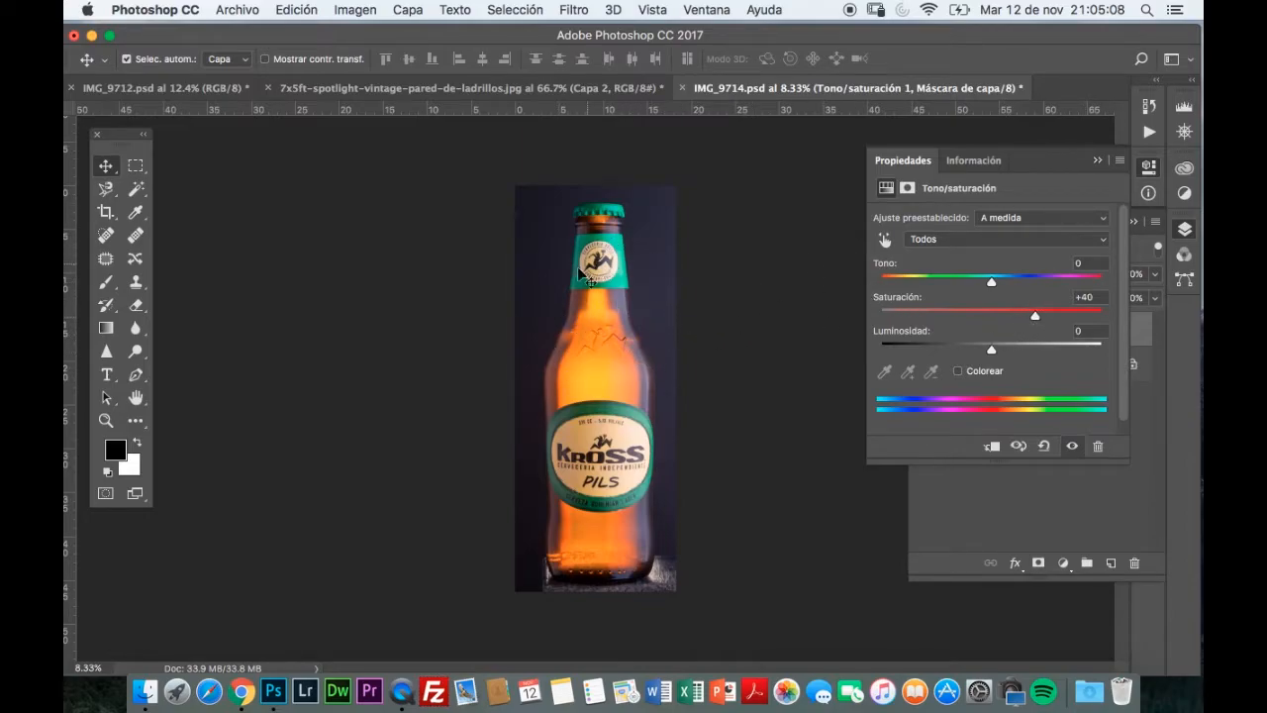
click(1149, 166)
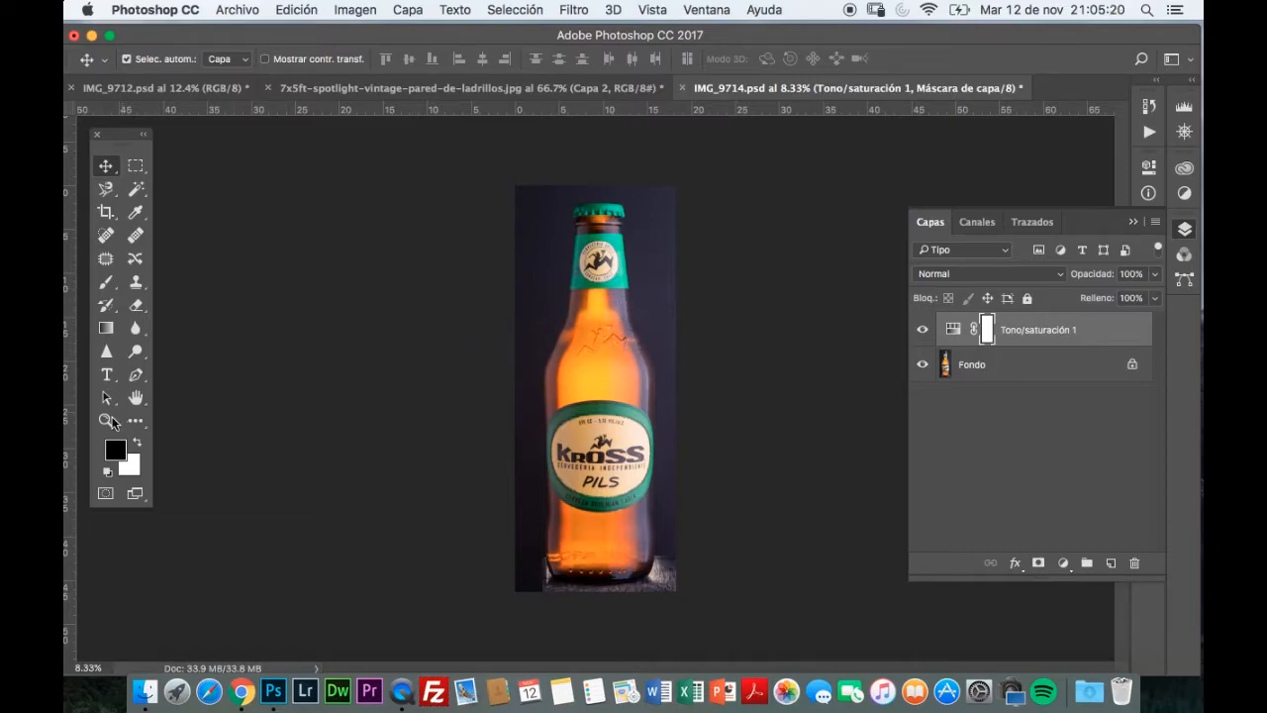
- Paint black with a large brush on the adjustment's mask over the amber glass above and below the label, and compare before and after
click(106, 282)
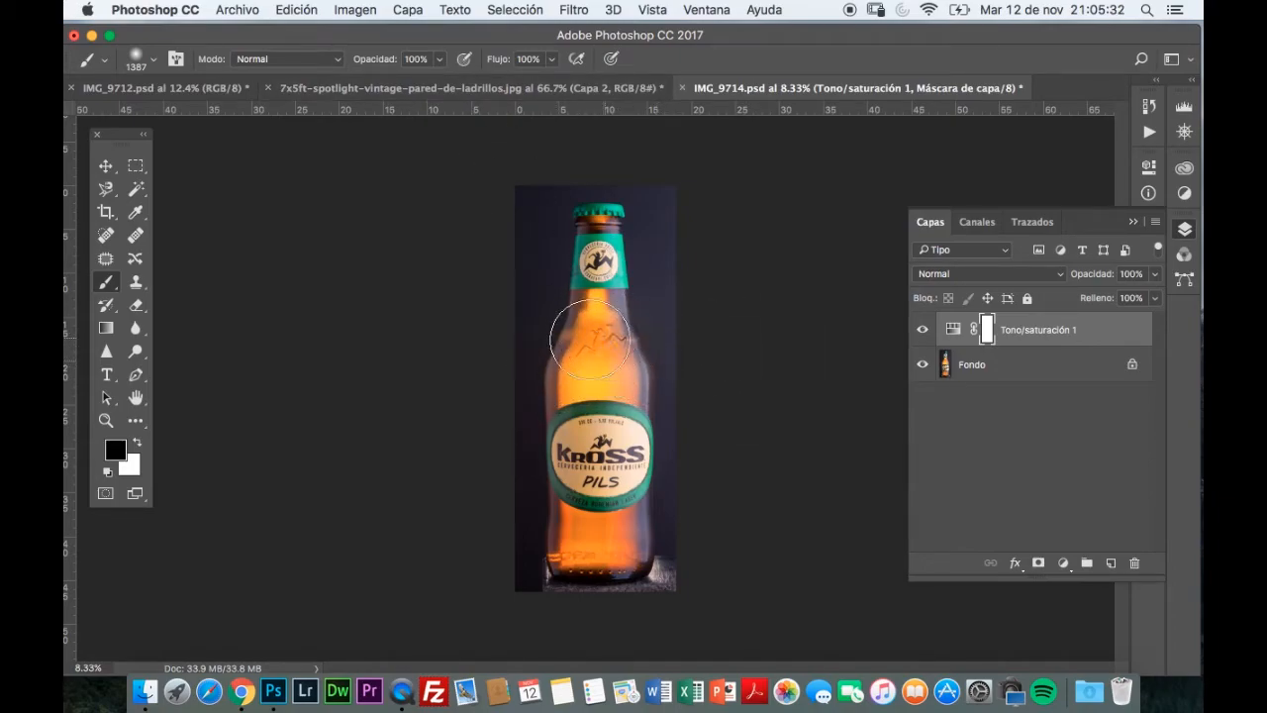
mouse_move(600, 348)
mouse_down()
mouse_move(561, 359)
mouse_move(680, 495)
mouse_move(640, 558)
mouse_move(576, 570)
mouse_move(623, 564)
mouse_move(543, 539)
mouse_move(547, 552)
mouse_move(665, 557)
mouse_move(557, 546)
mouse_up()
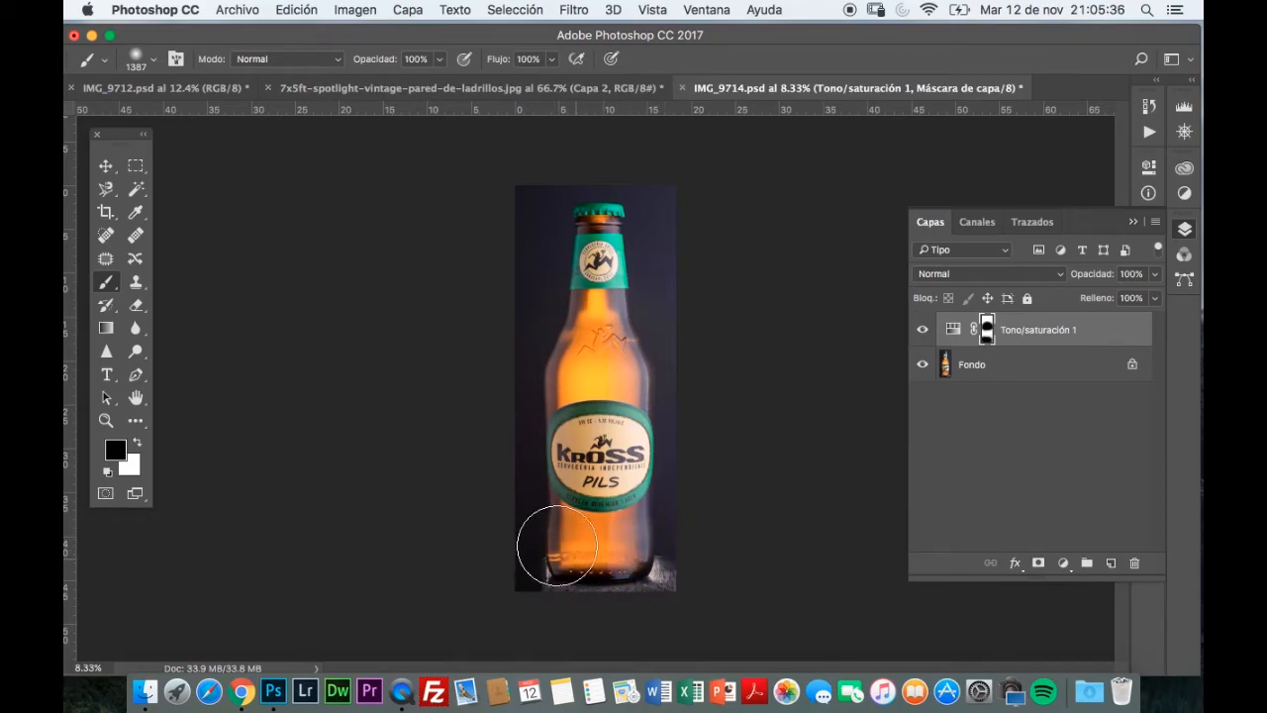
click(924, 334)
click(924, 333)
click(923, 334)
click(925, 335)
- Flatten the image, and undo the flattening
click(1156, 222)
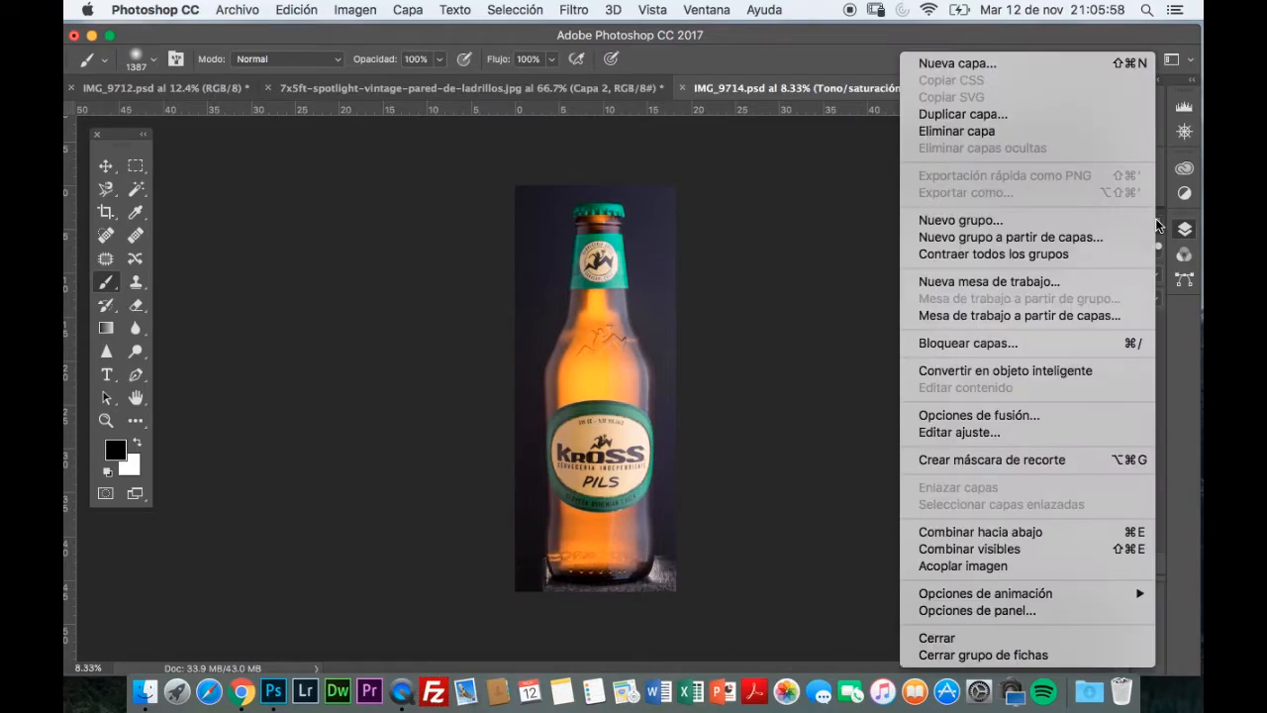
click(954, 567)
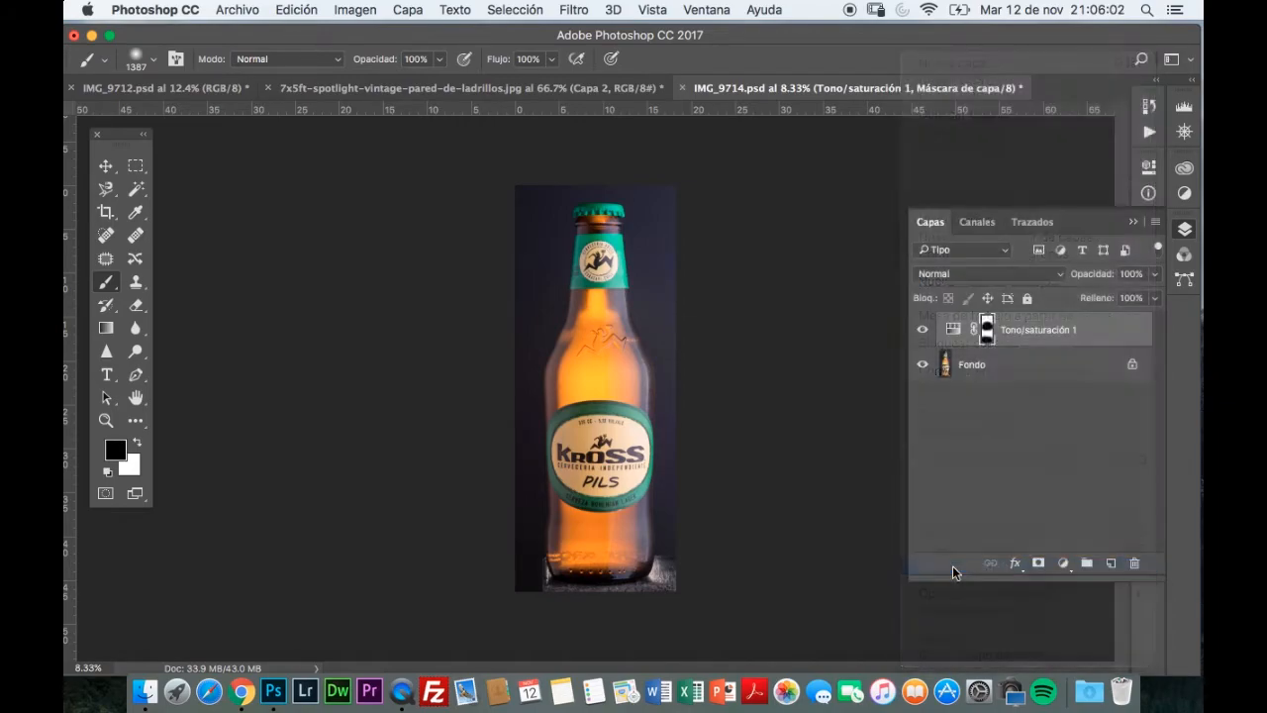
key(super+z)
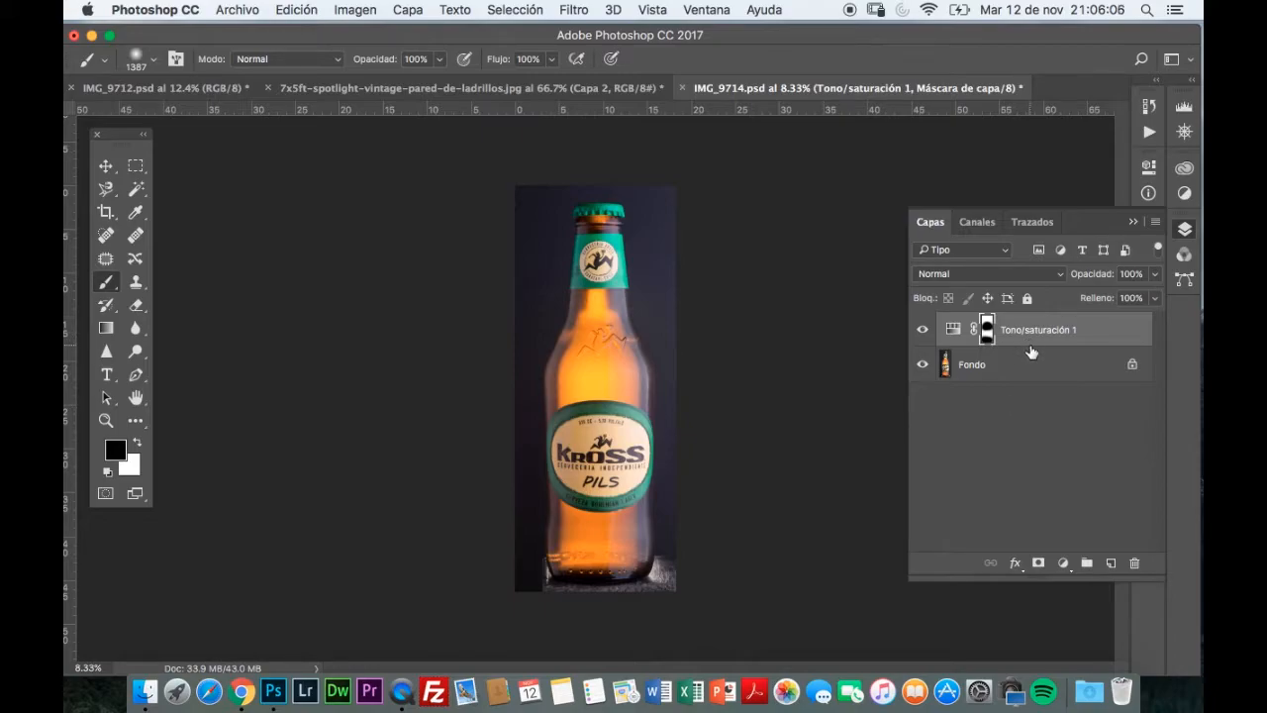
- Merge the Tono/saturación 1 layer down into Fondo and load the Trazado 1 path as a selection
key(super+e)
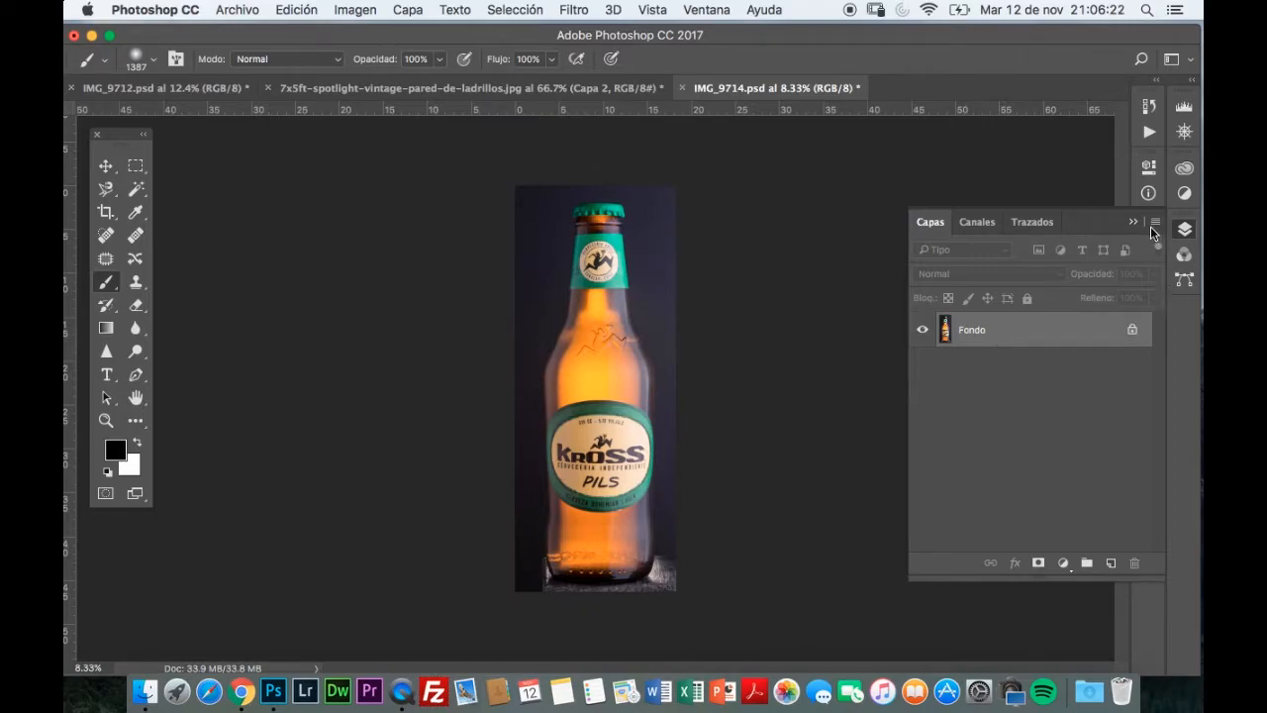
click(1034, 224)
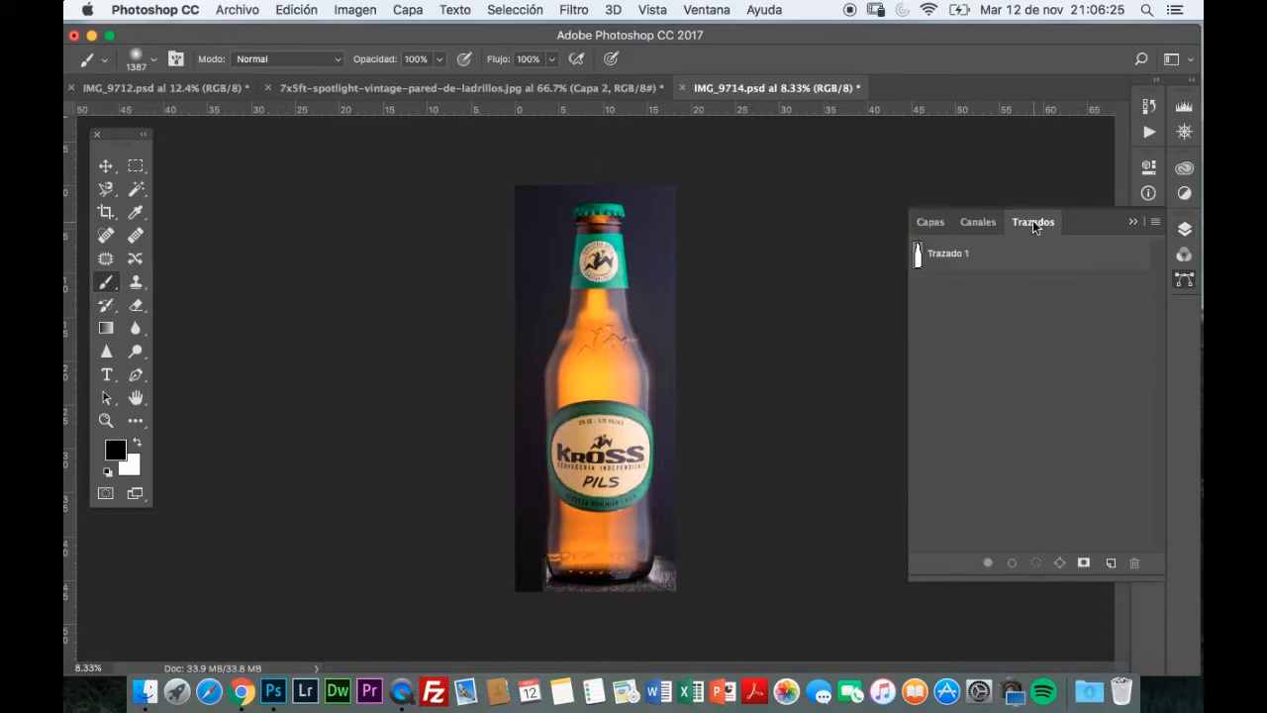
click(978, 258)
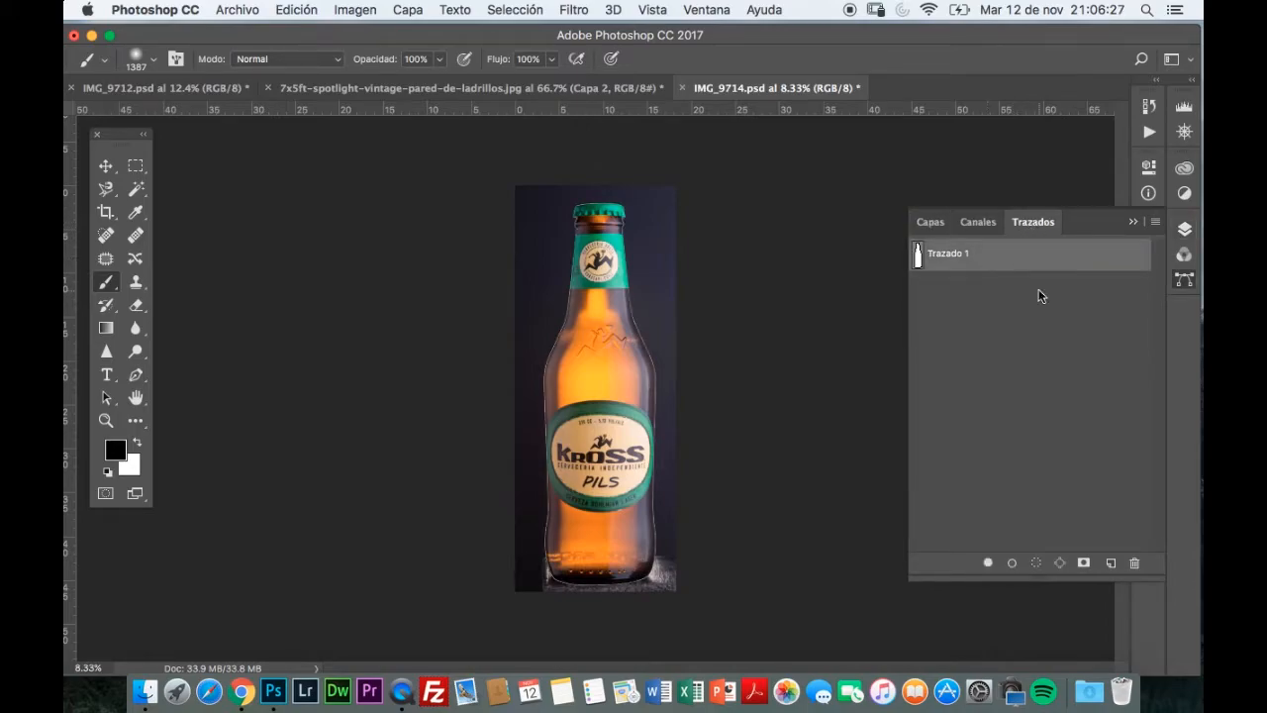
click(1037, 562)
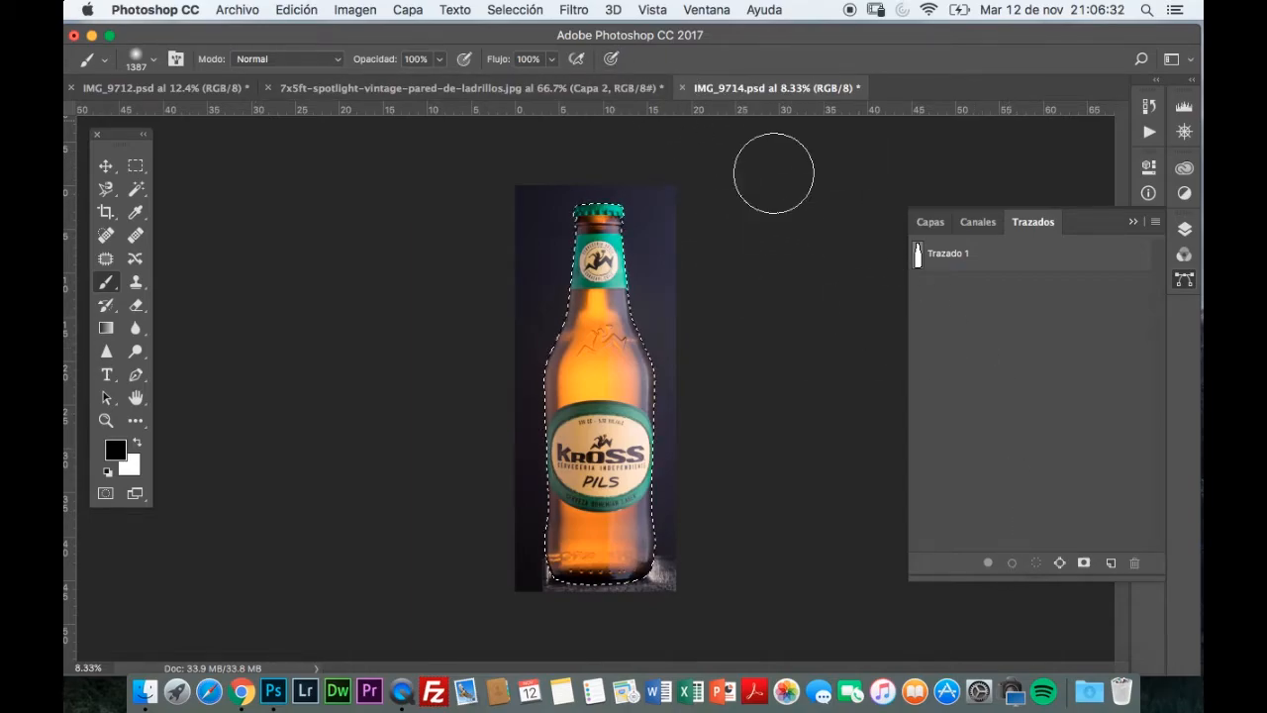
- Contract the bottle selection by 1 pixel and feather its edge
click(515, 11)
mouse_move(593, 249)
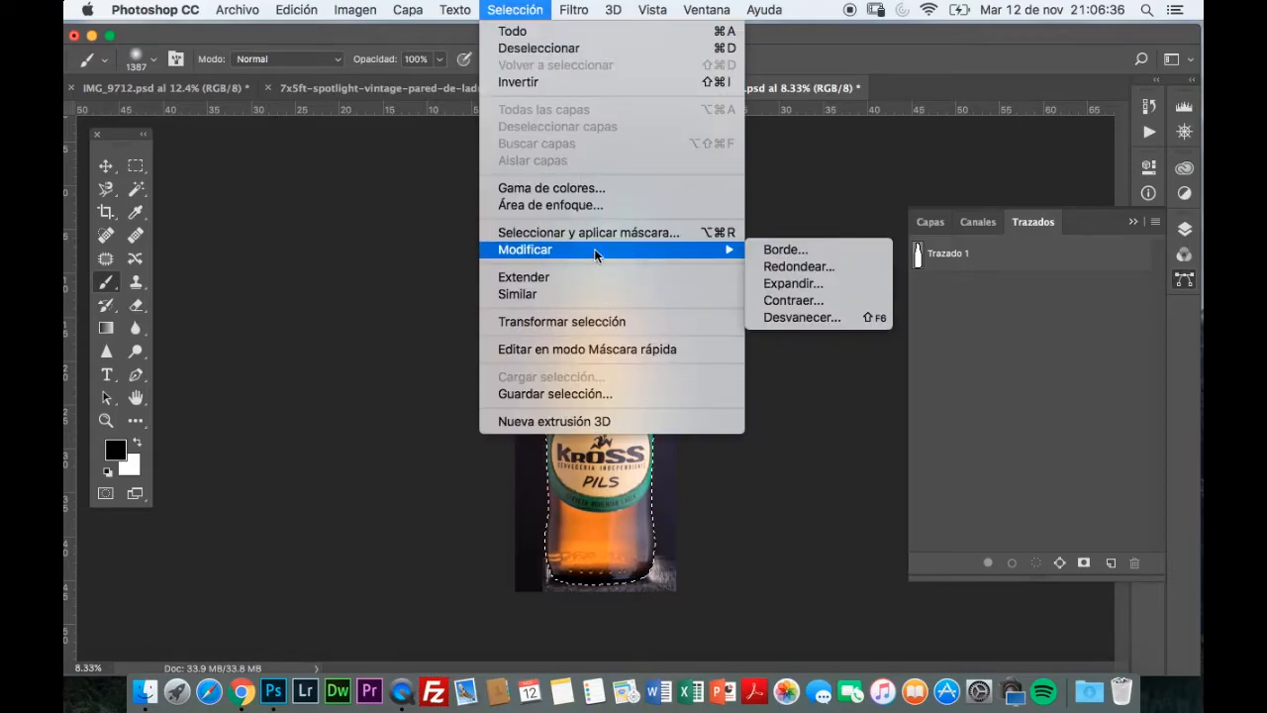
click(783, 300)
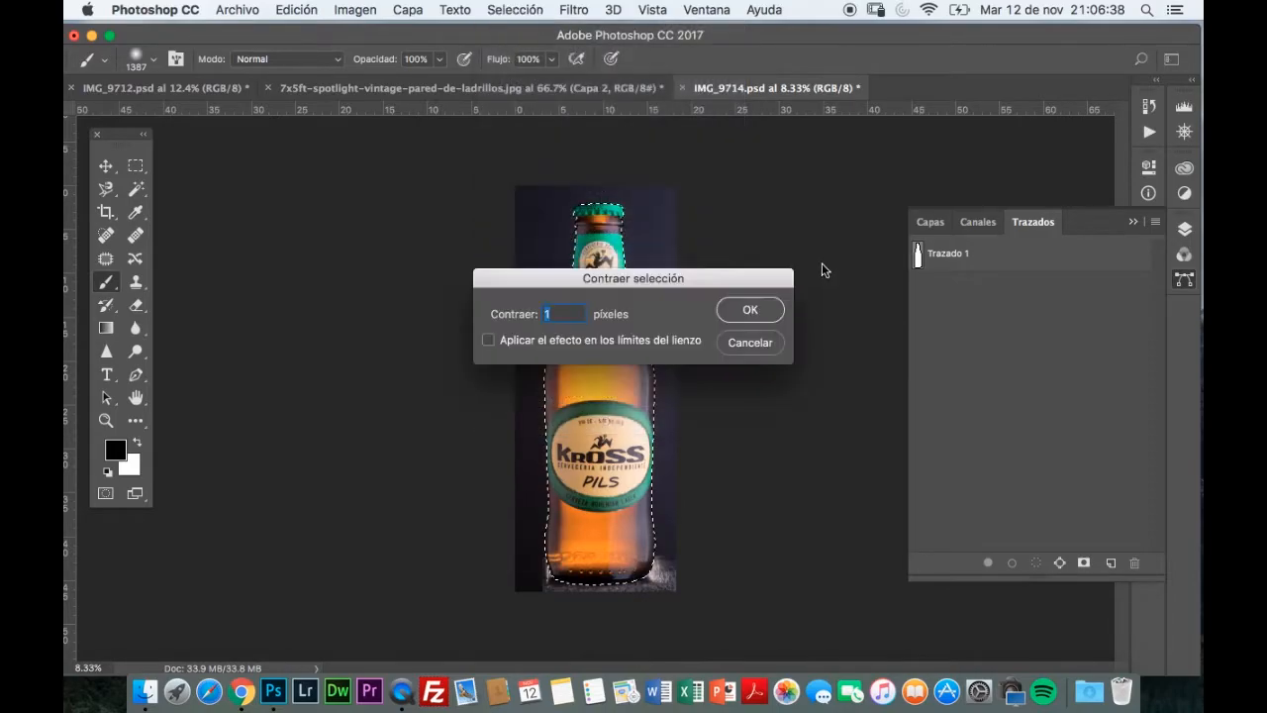
click(753, 310)
click(503, 8)
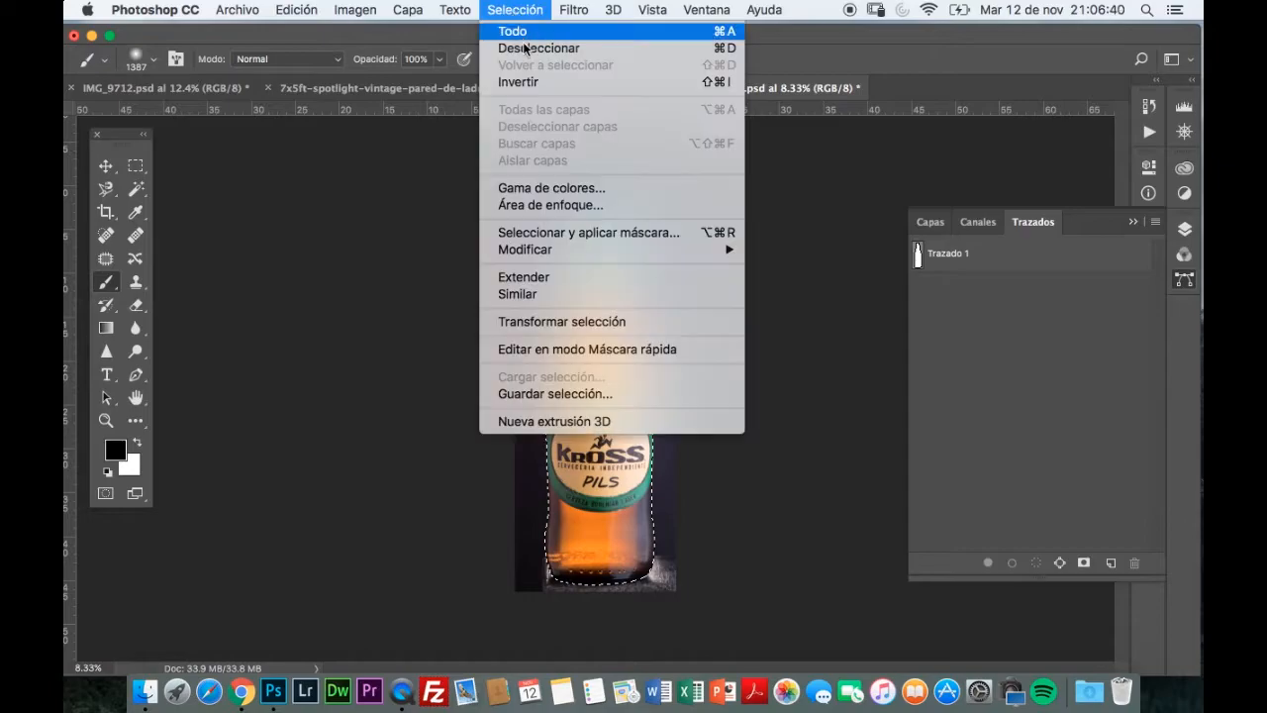
mouse_move(650, 251)
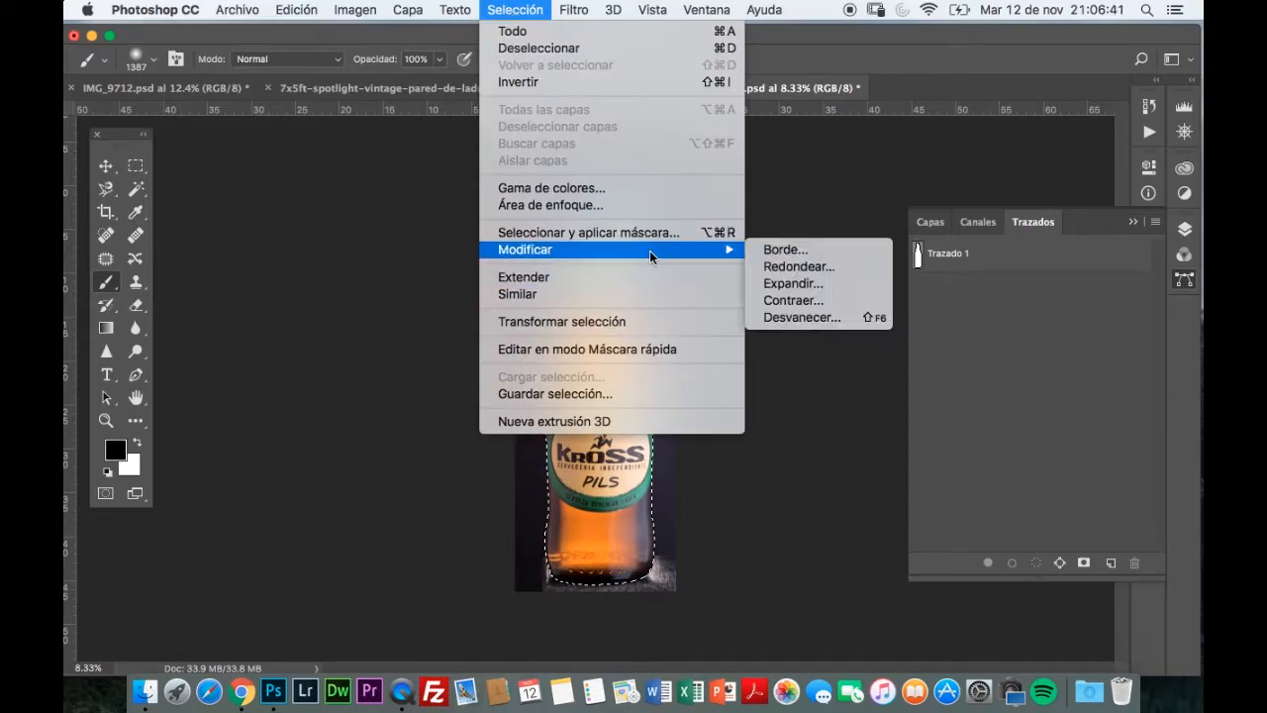
click(802, 317)
key(Return)
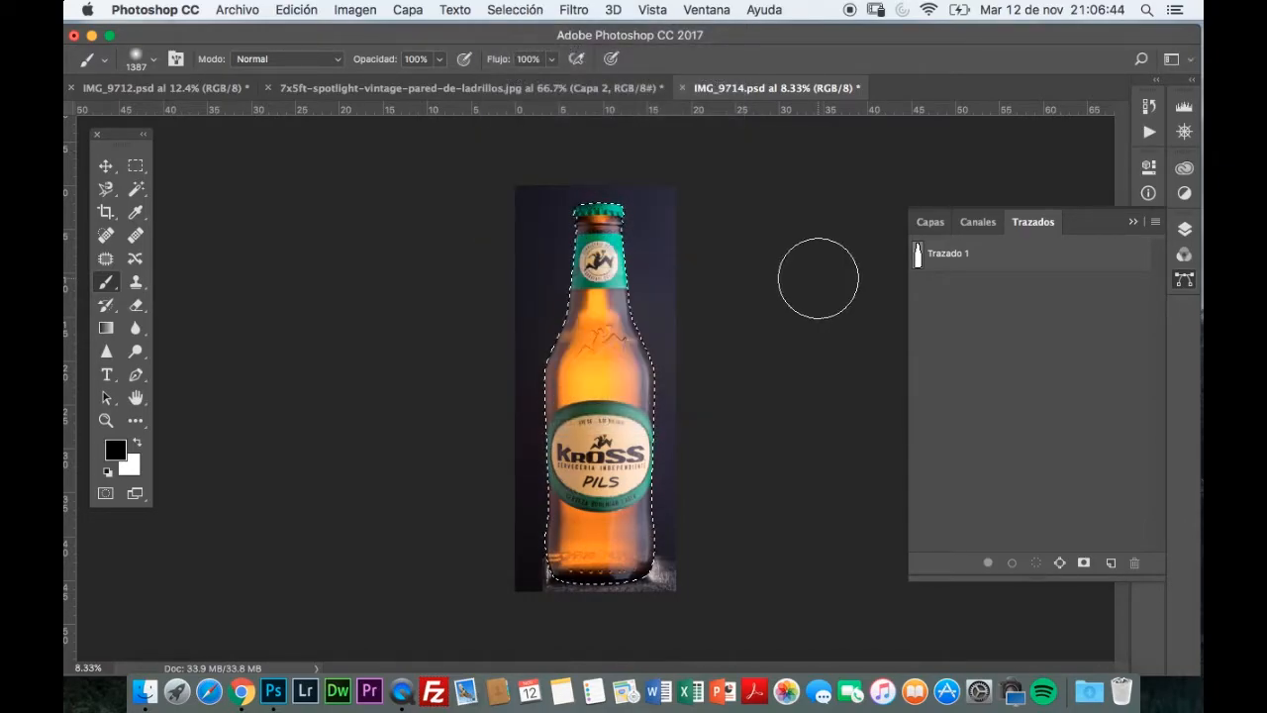
- Copy the selected Pils bottle and paste it into the brick wall image
click(297, 10)
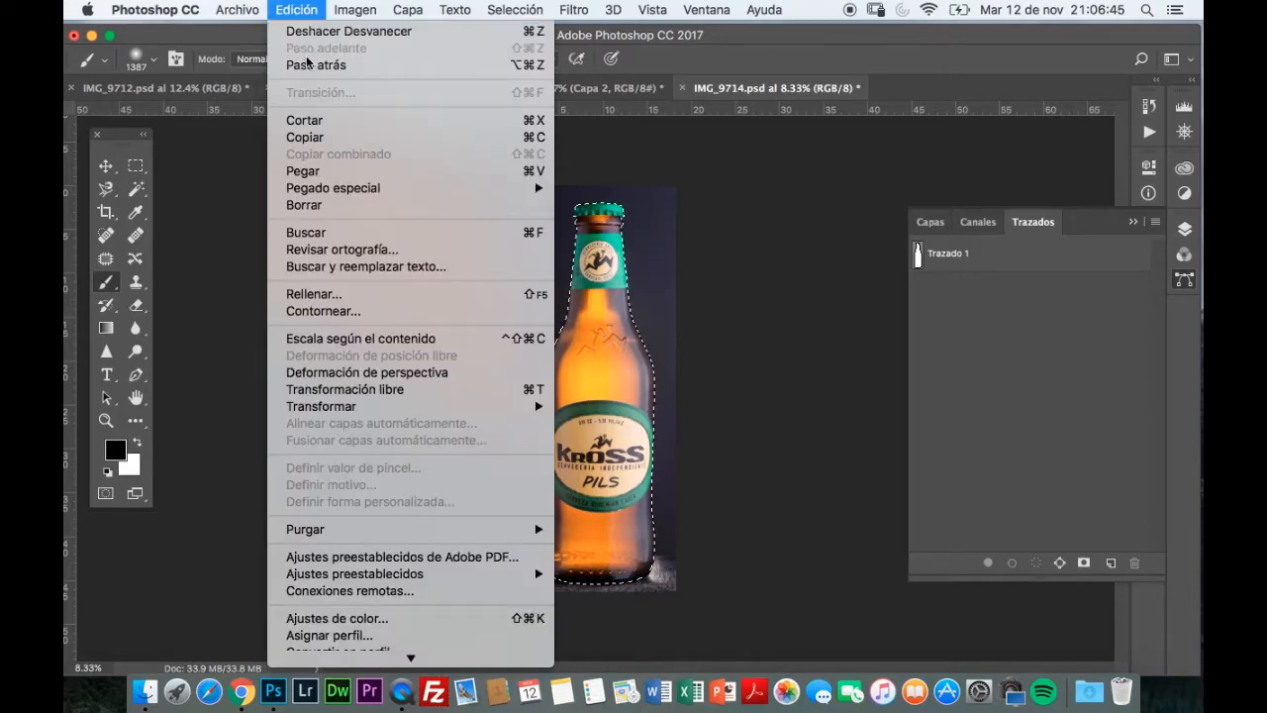
click(320, 136)
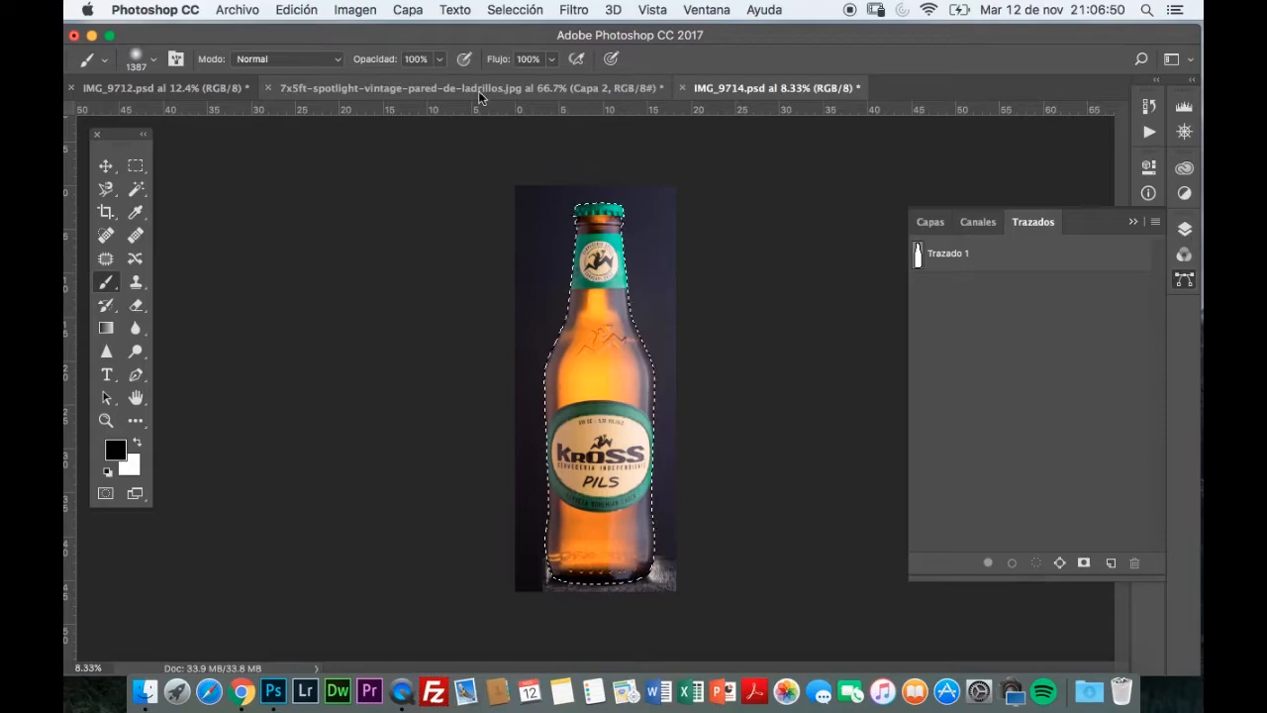
click(212, 88)
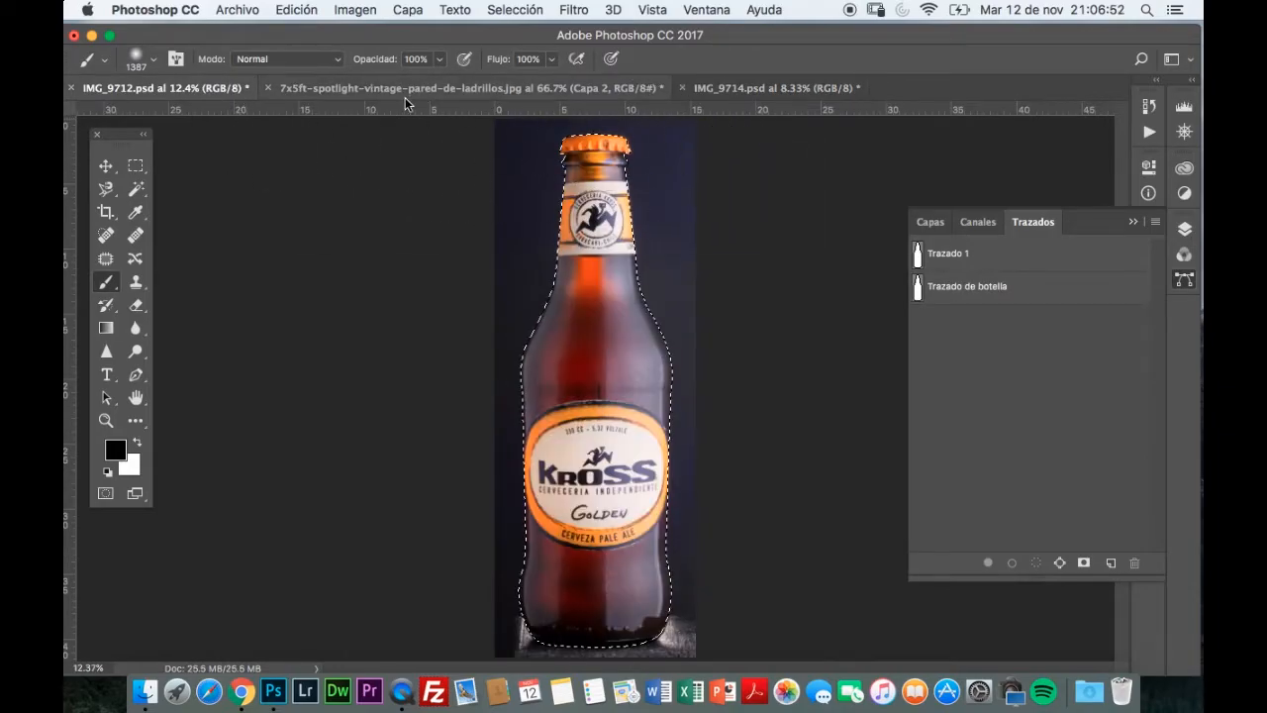
click(358, 89)
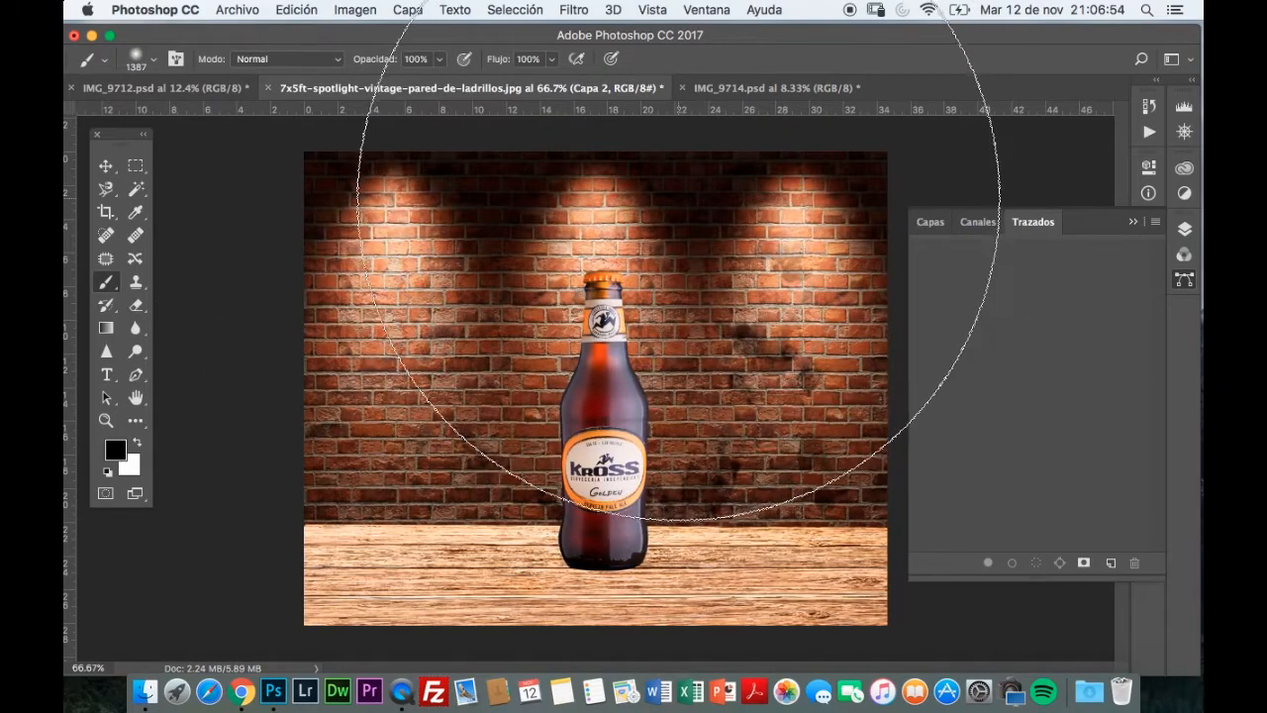
click(295, 10)
click(303, 170)
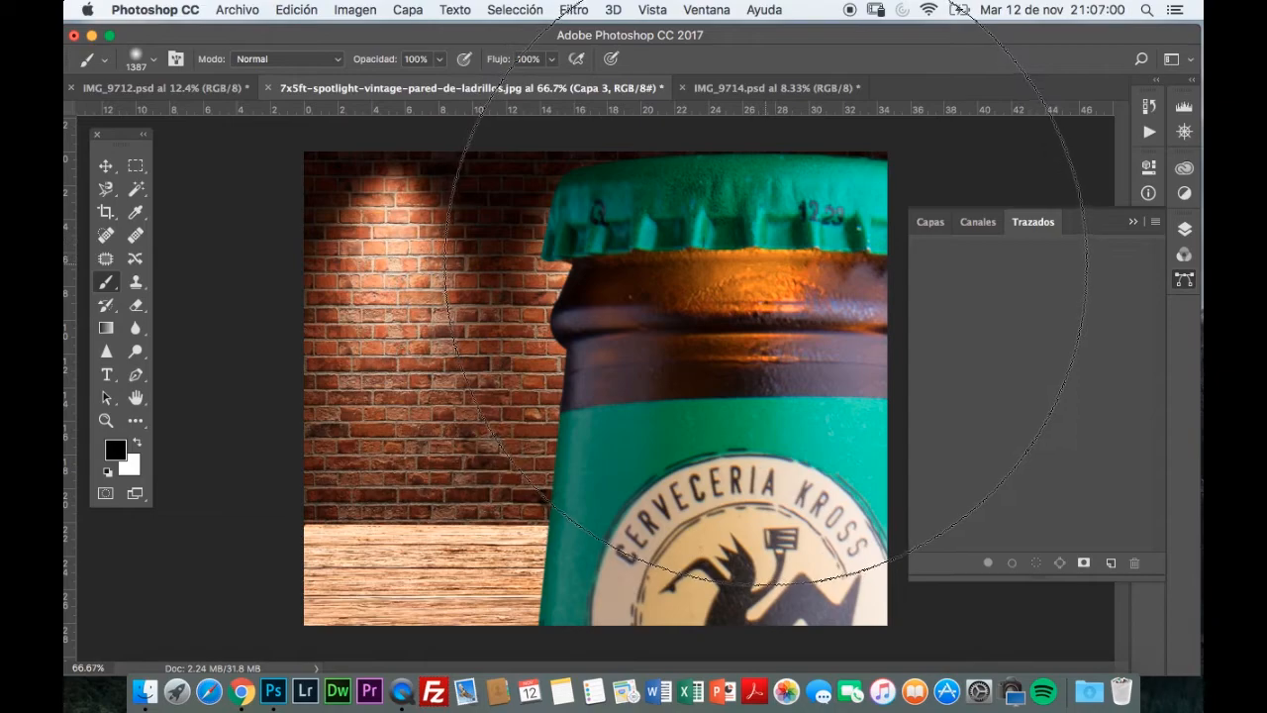
- Scale the pasted Pils bottle down to about 23% with Free Transform, repositioning it over the brick wall scene
key(super+t)
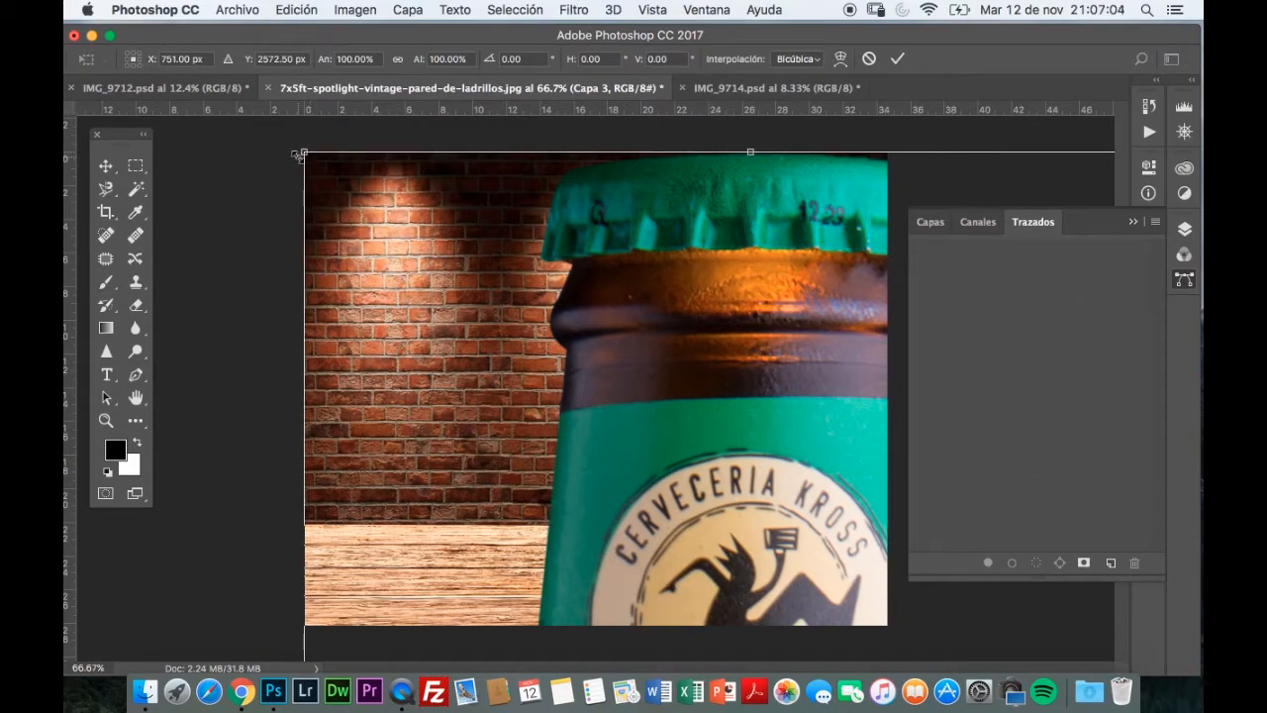
drag(303, 151, 691, 534)
drag(736, 602, 430, 201)
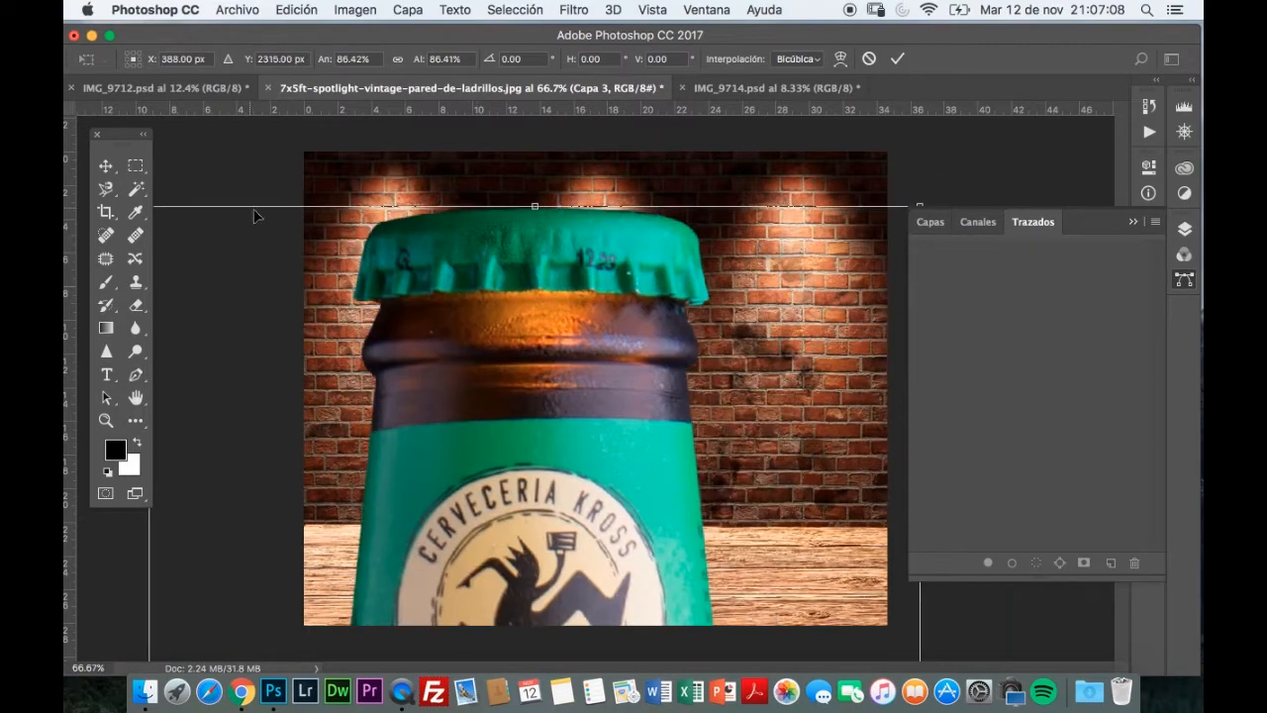
drag(425, 283, 591, 220)
drag(315, 142, 661, 481)
drag(737, 604, 597, 258)
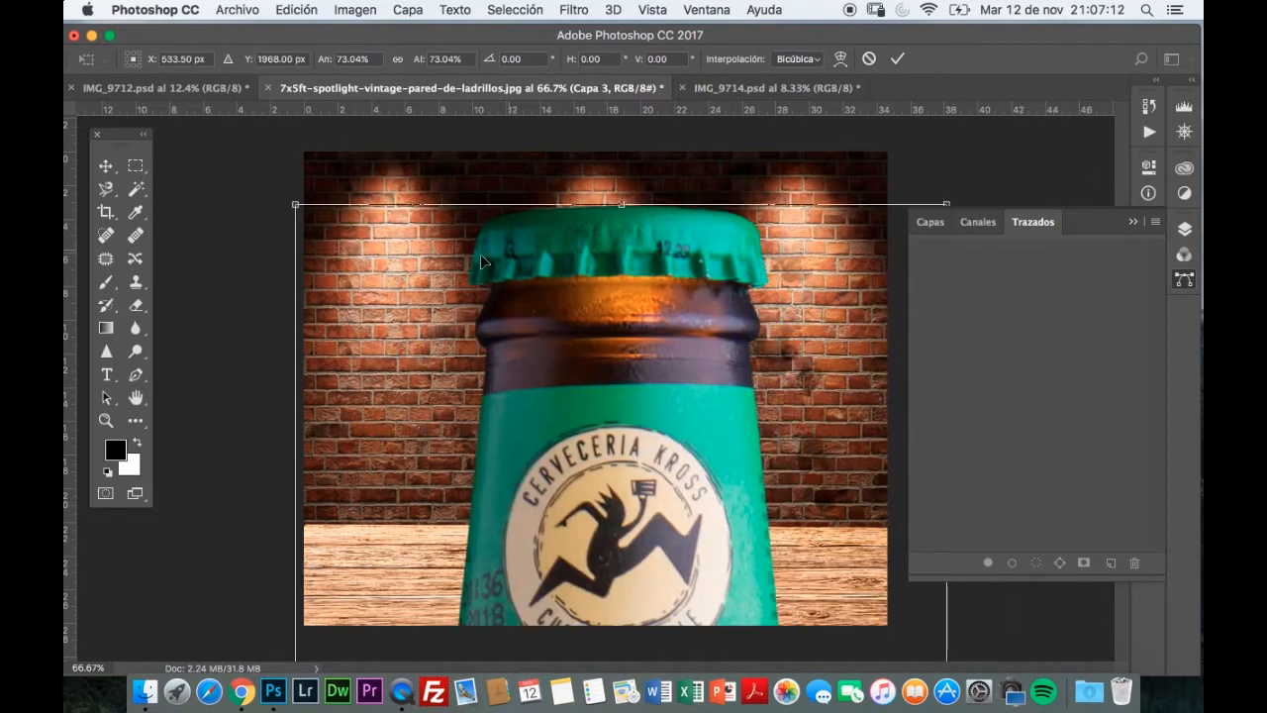
drag(297, 205, 592, 505)
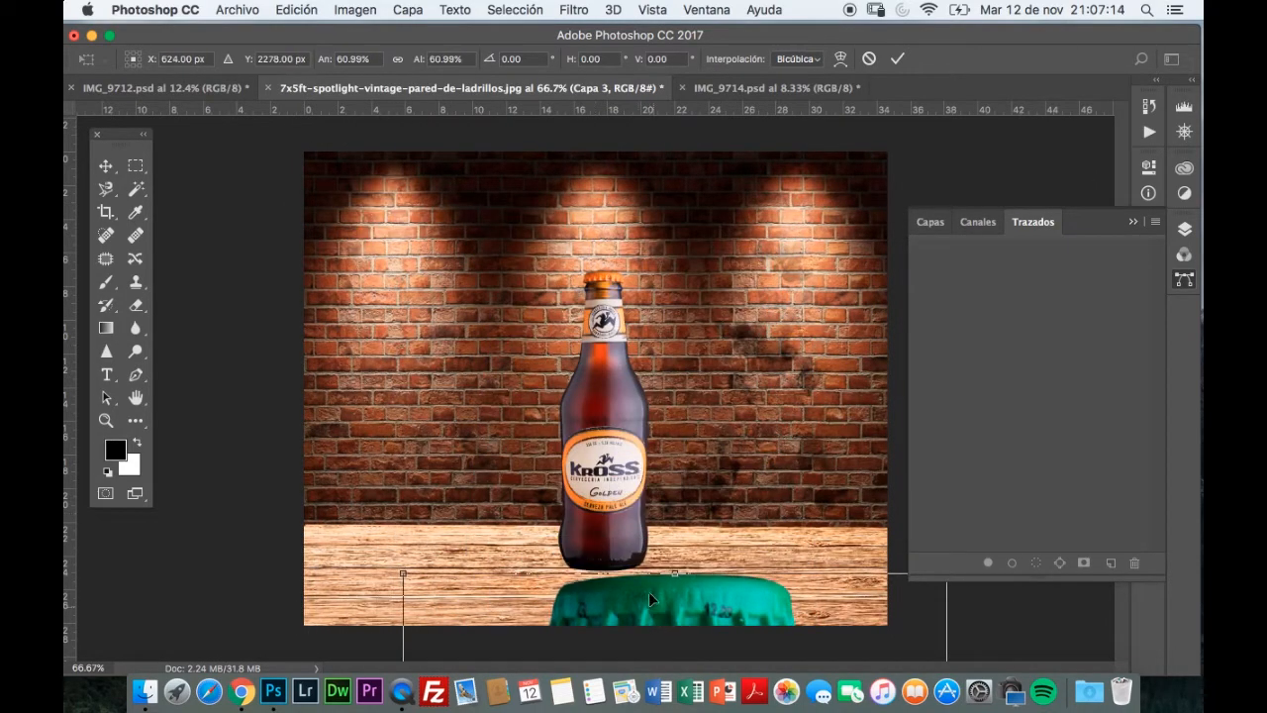
drag(653, 600, 587, 214)
drag(332, 183, 550, 557)
drag(699, 616, 527, 150)
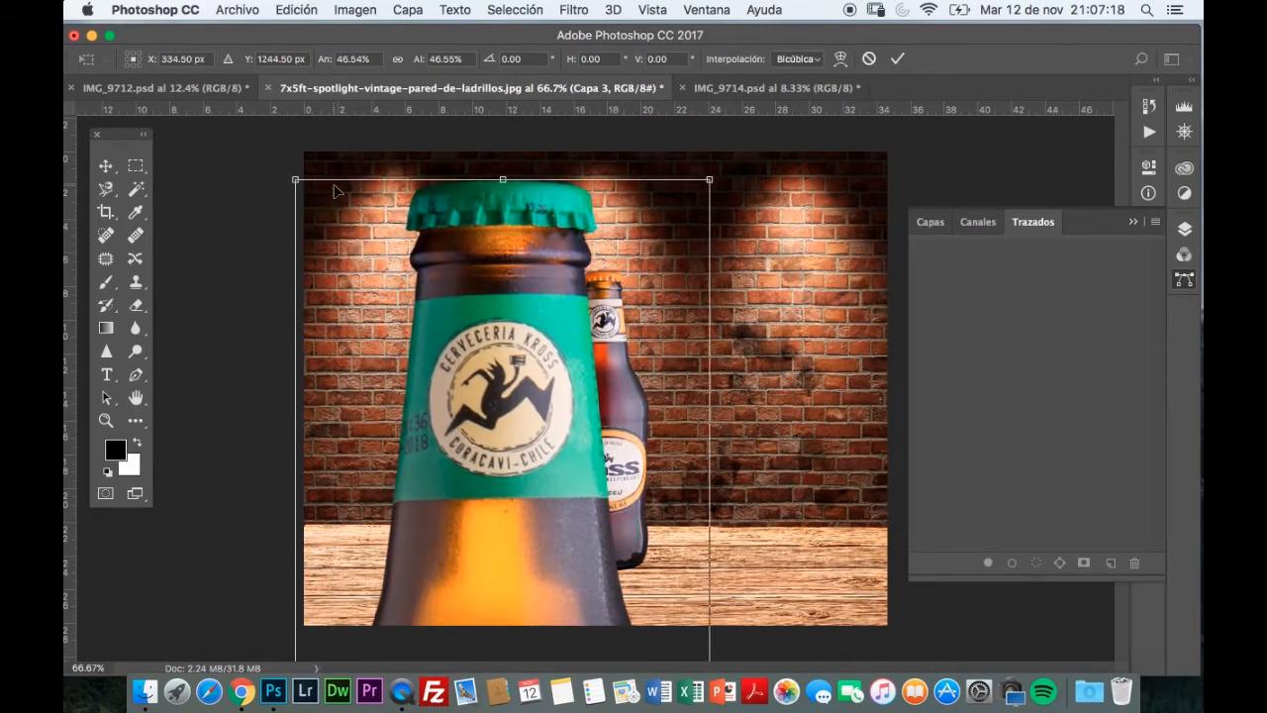
drag(294, 181, 567, 184)
drag(363, 207, 478, 576)
drag(604, 601, 483, 248)
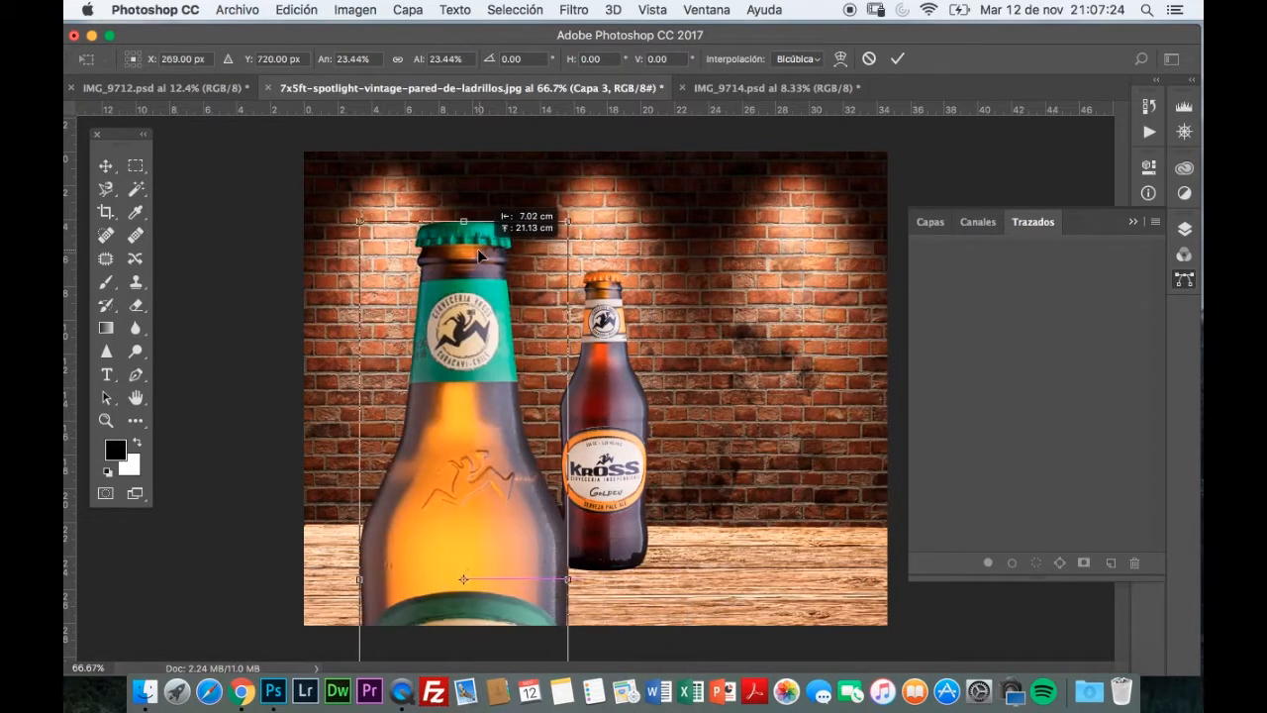
- Shrink the Pils bottle to about 10% to match the Golden bottle's height and stand it on the tabletop to its left
drag(566, 224, 580, 275)
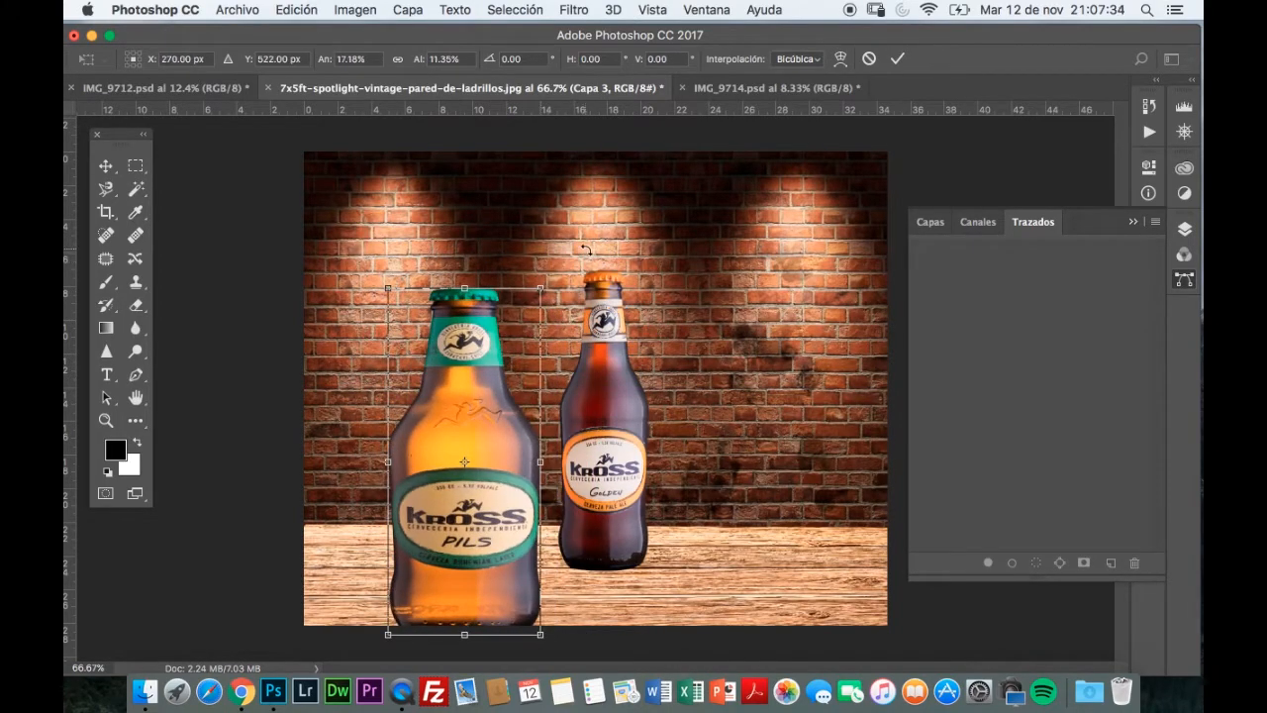
key(super+z)
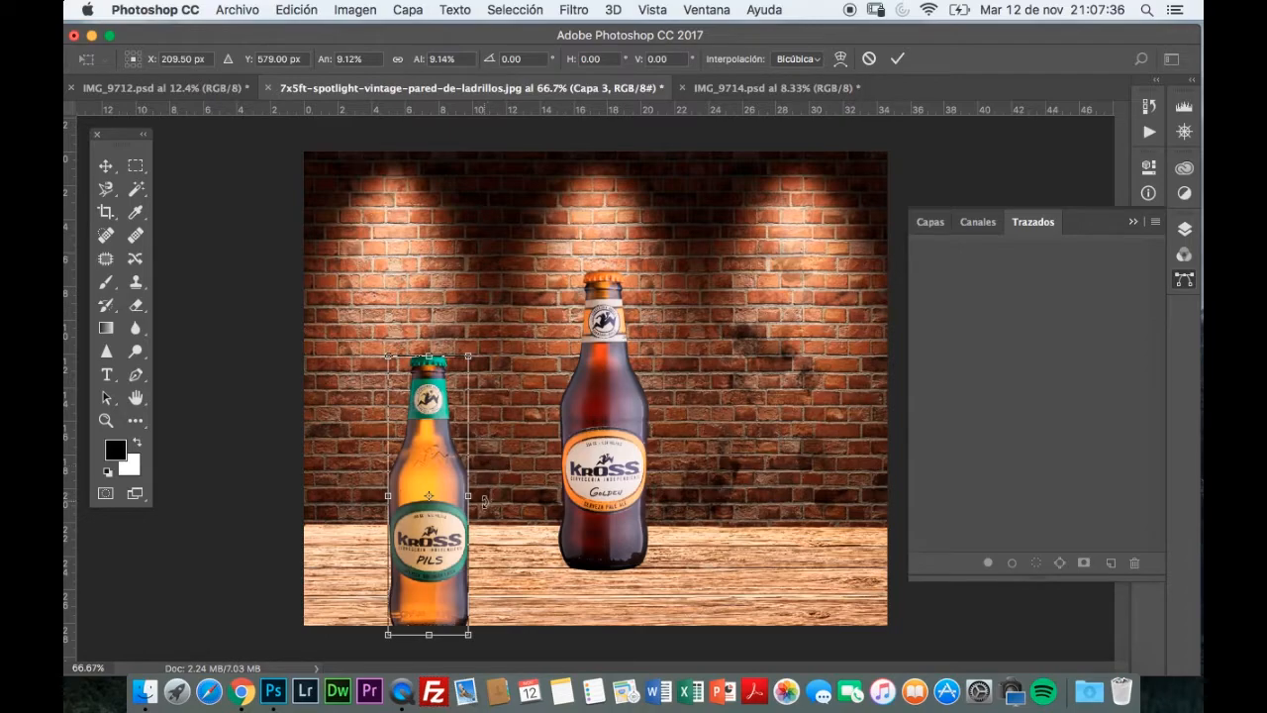
drag(468, 497, 474, 497)
drag(475, 356, 493, 288)
drag(467, 458, 485, 382)
drag(508, 228, 498, 279)
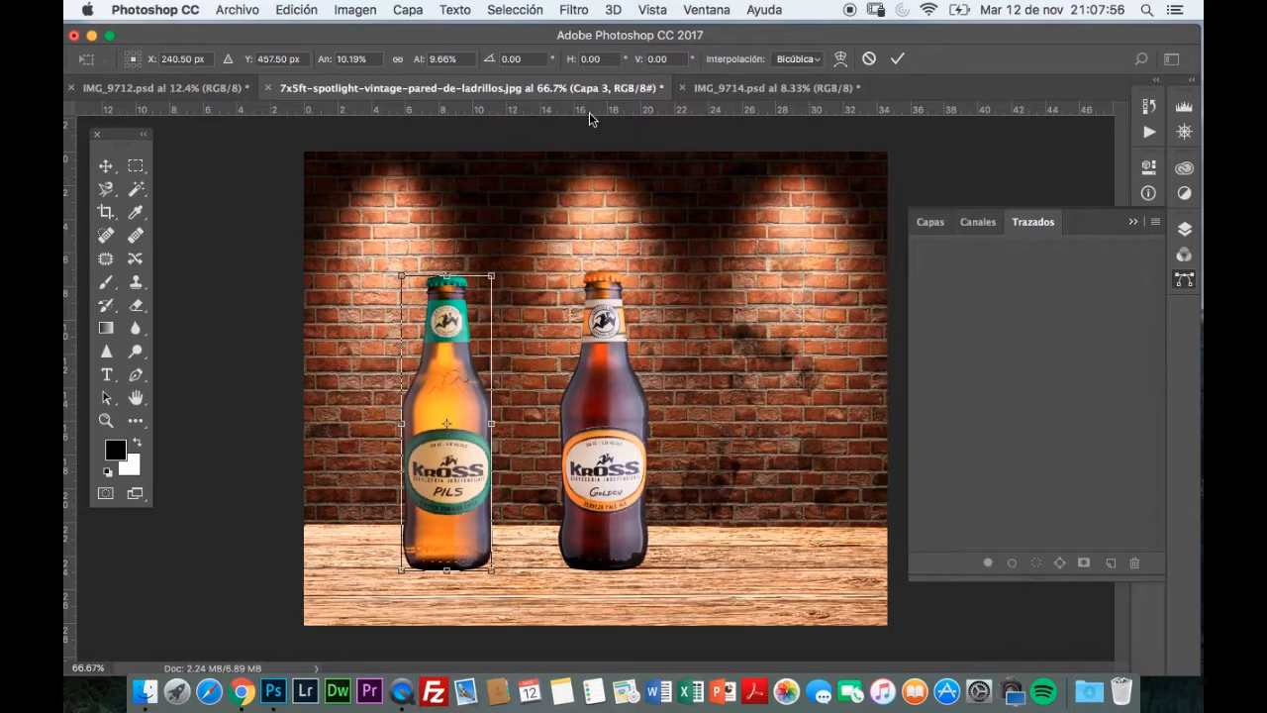
drag(589, 111, 683, 67)
key(Return)
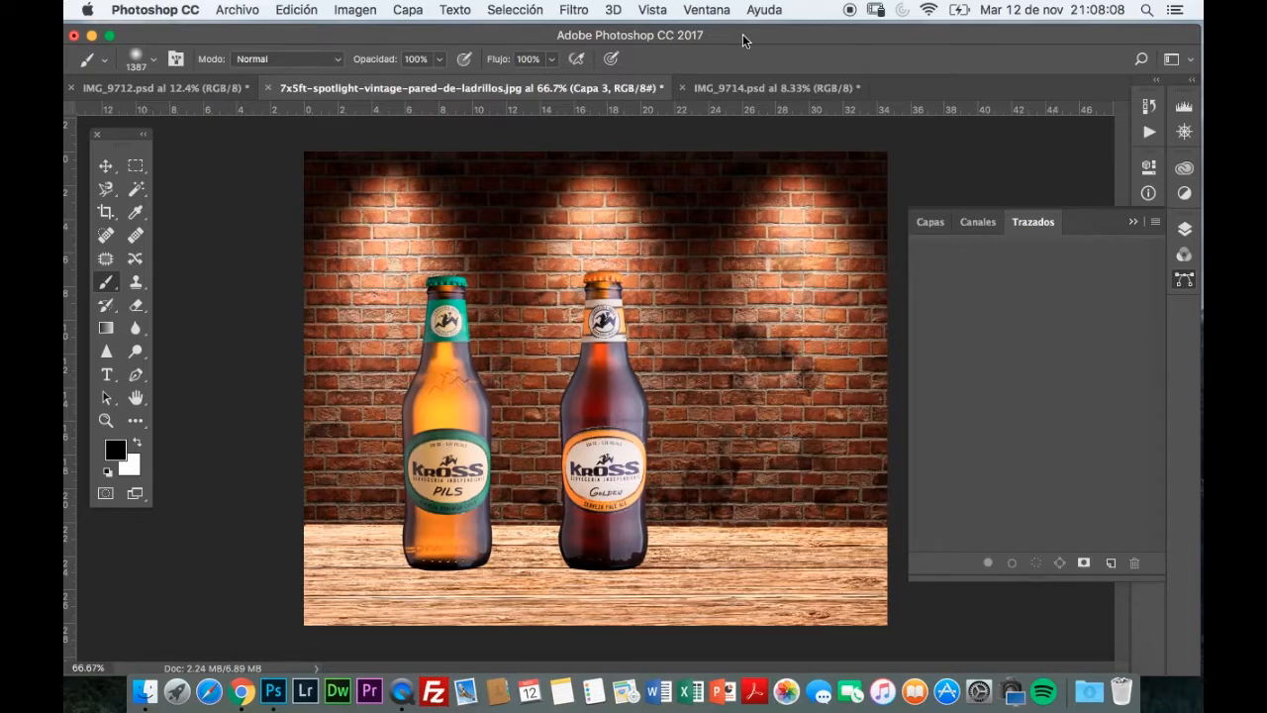
- Close IMG_9712.psd and IMG_9714.psd without saving their changes
click(221, 94)
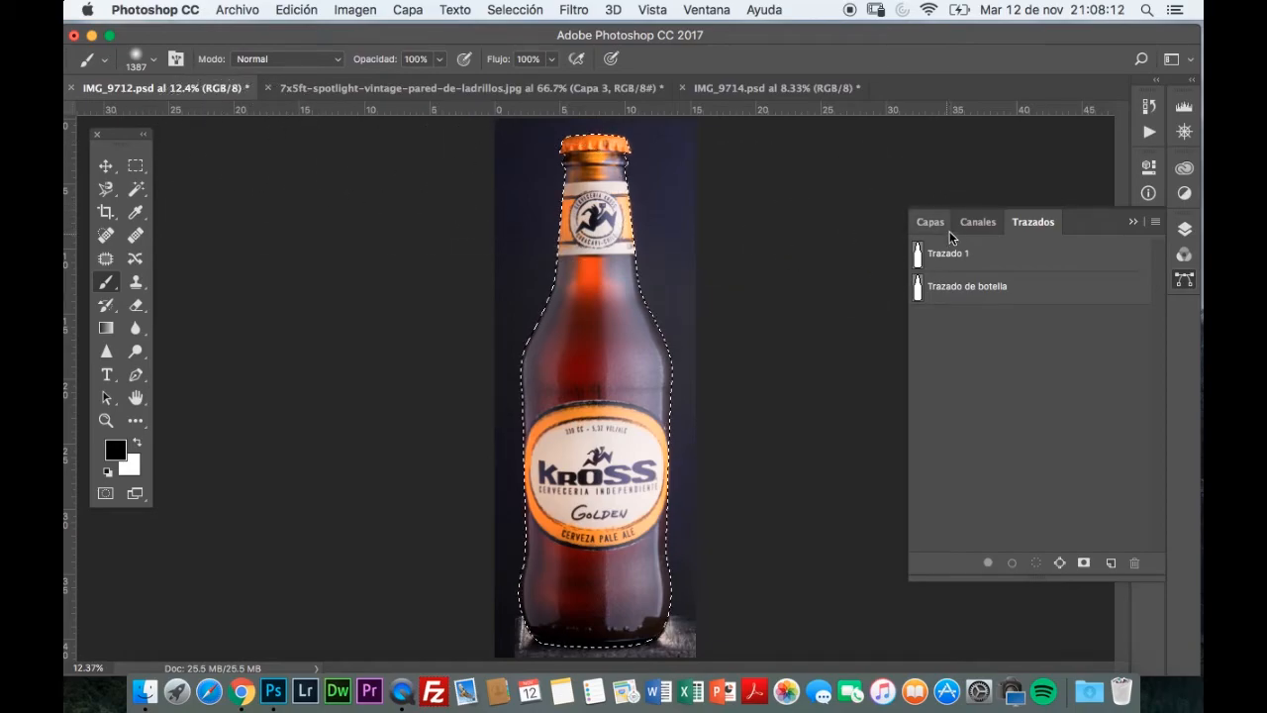
click(71, 89)
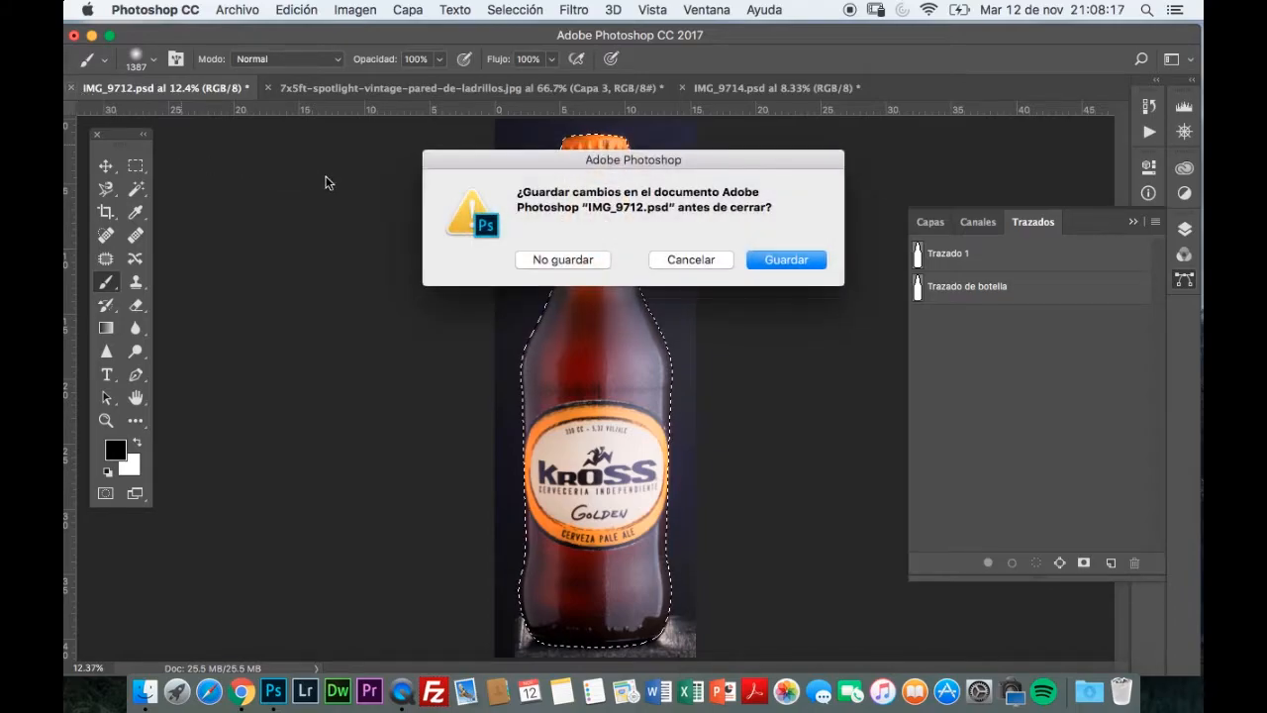
click(578, 259)
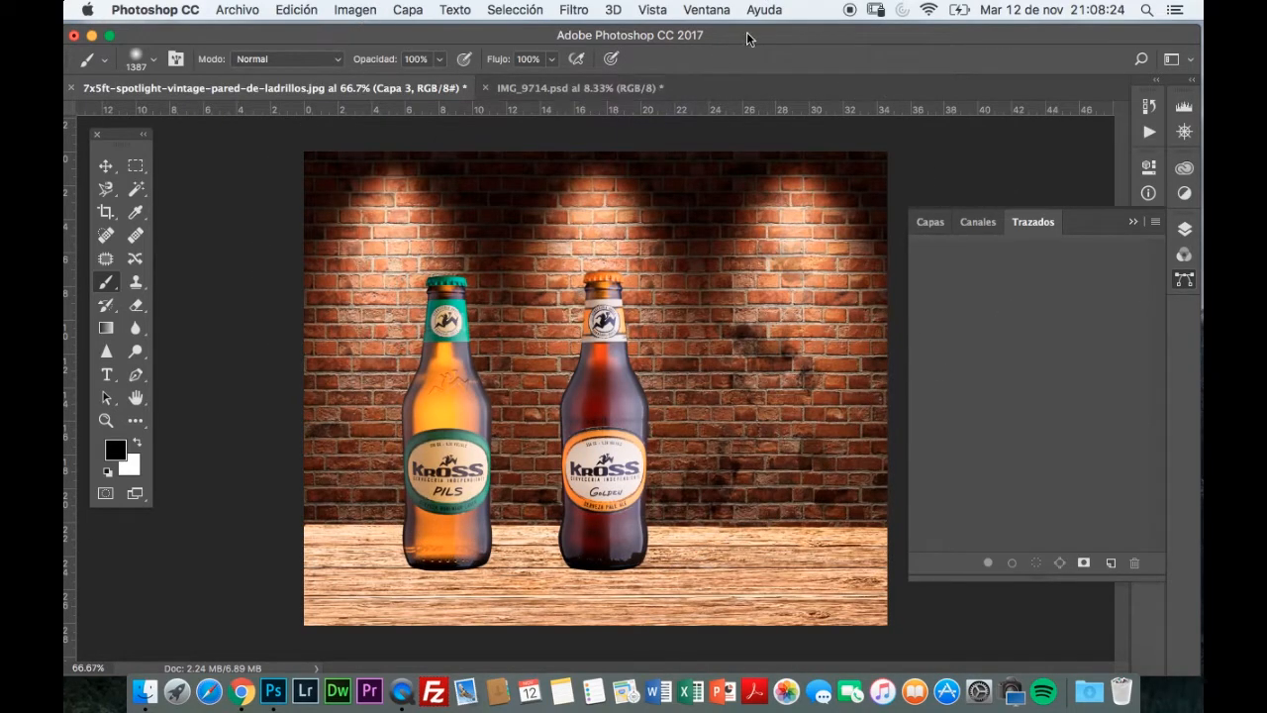
click(590, 91)
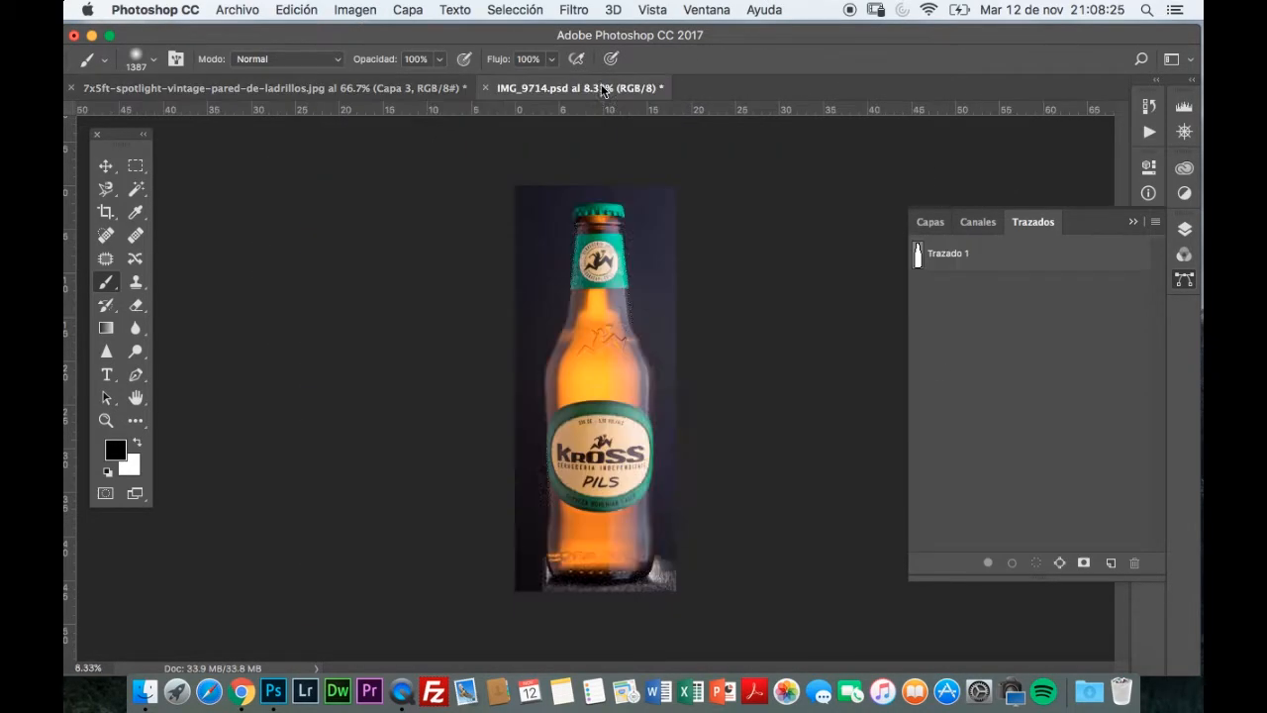
click(486, 87)
click(579, 261)
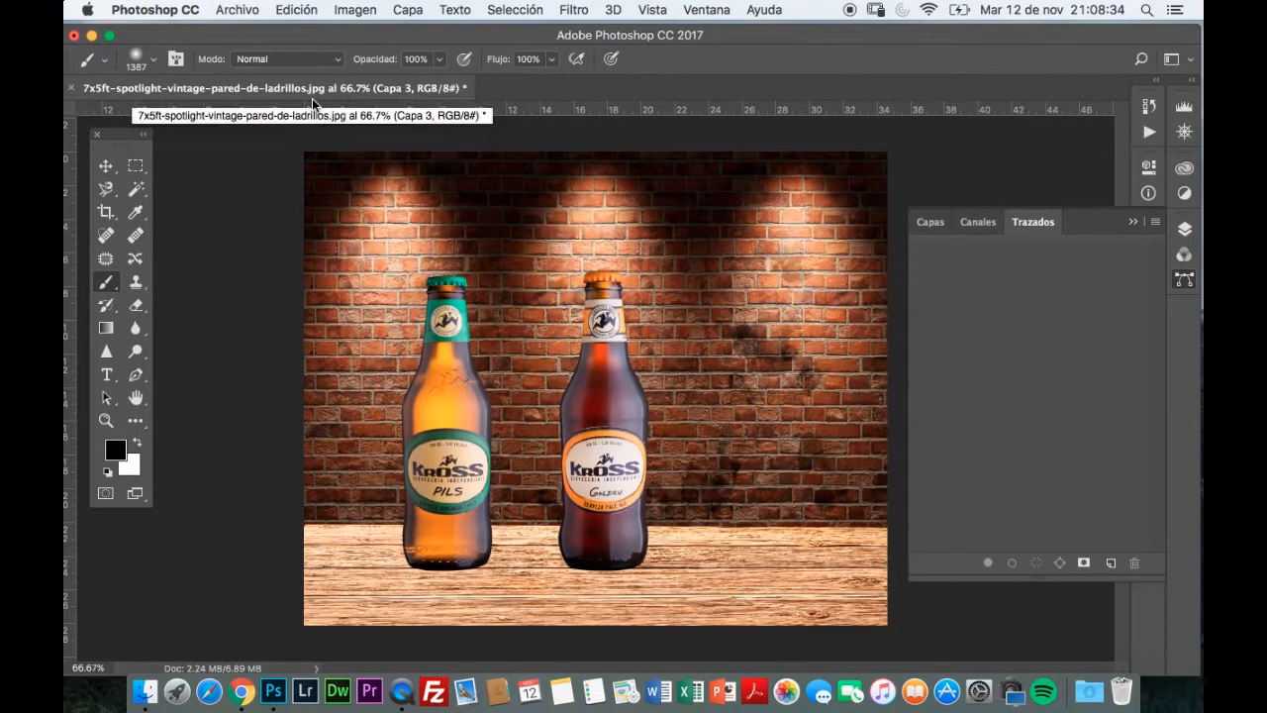
- Open IMG_9715.psd from the cerveza Kross folder
key(super+o)
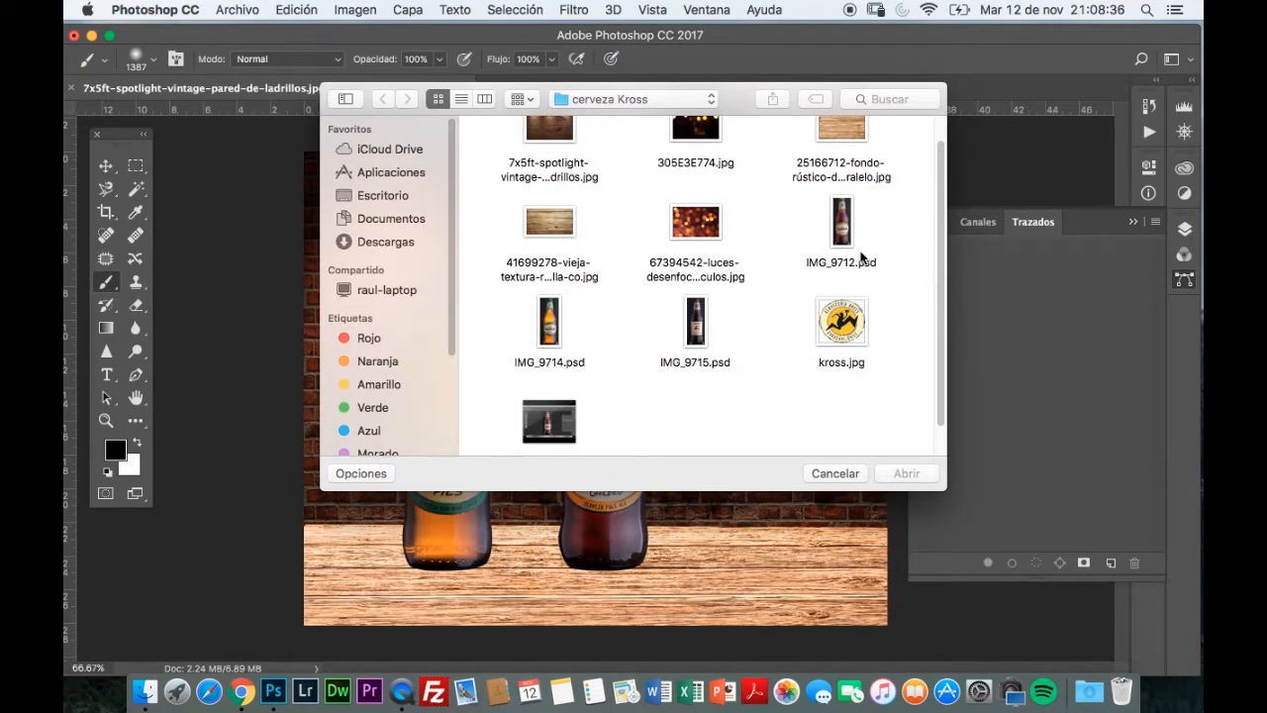
drag(744, 115, 979, 81)
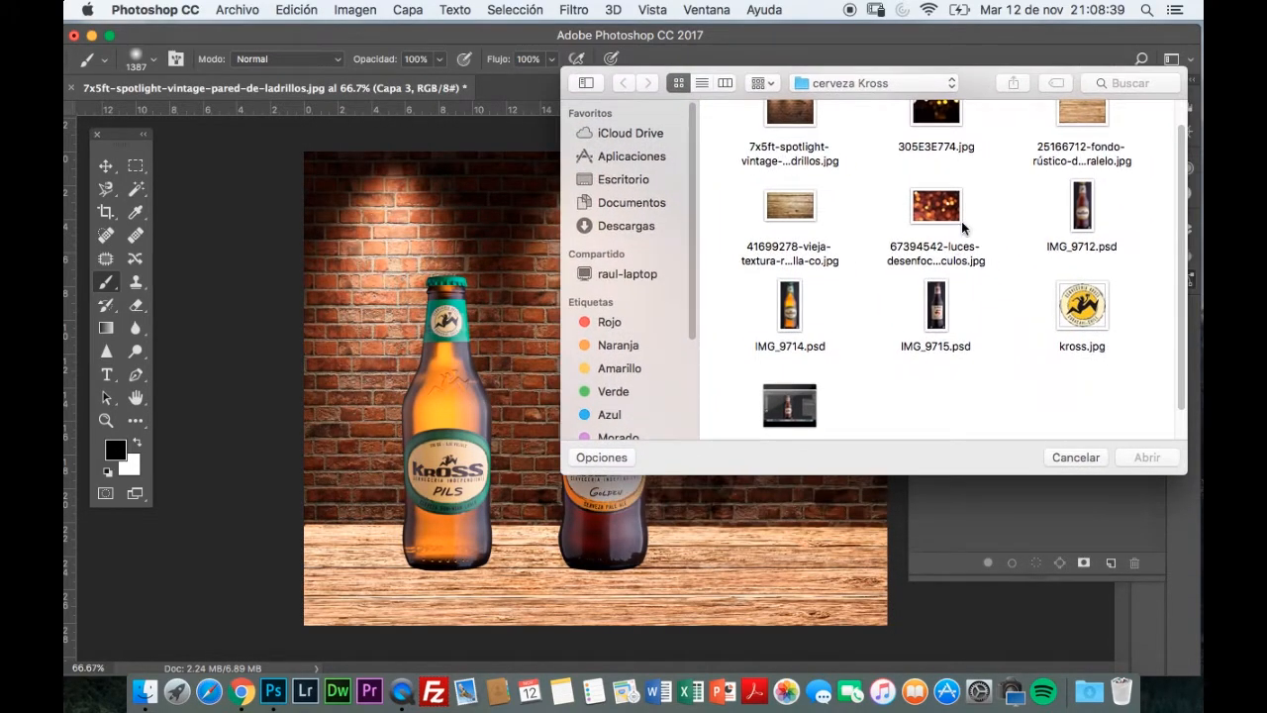
click(936, 307)
click(1148, 457)
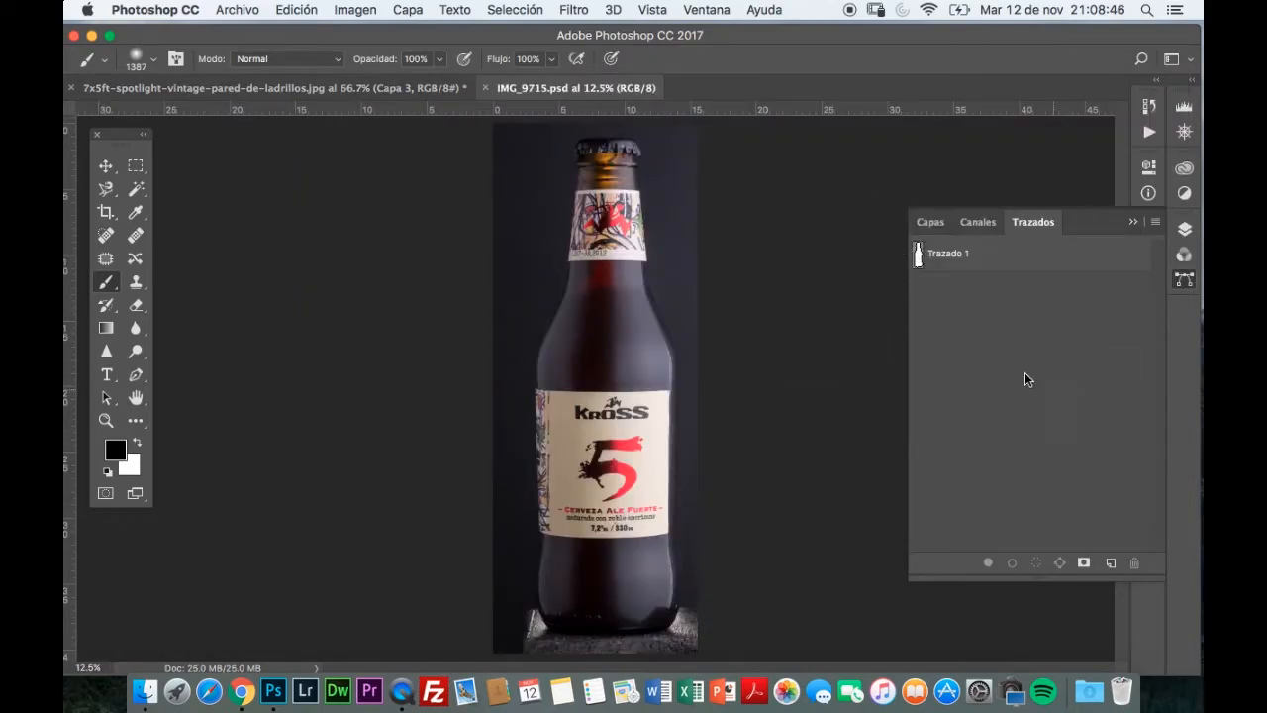
- Add a Tono/saturación adjustment layer above Fondo with the saturation set to +41
click(937, 223)
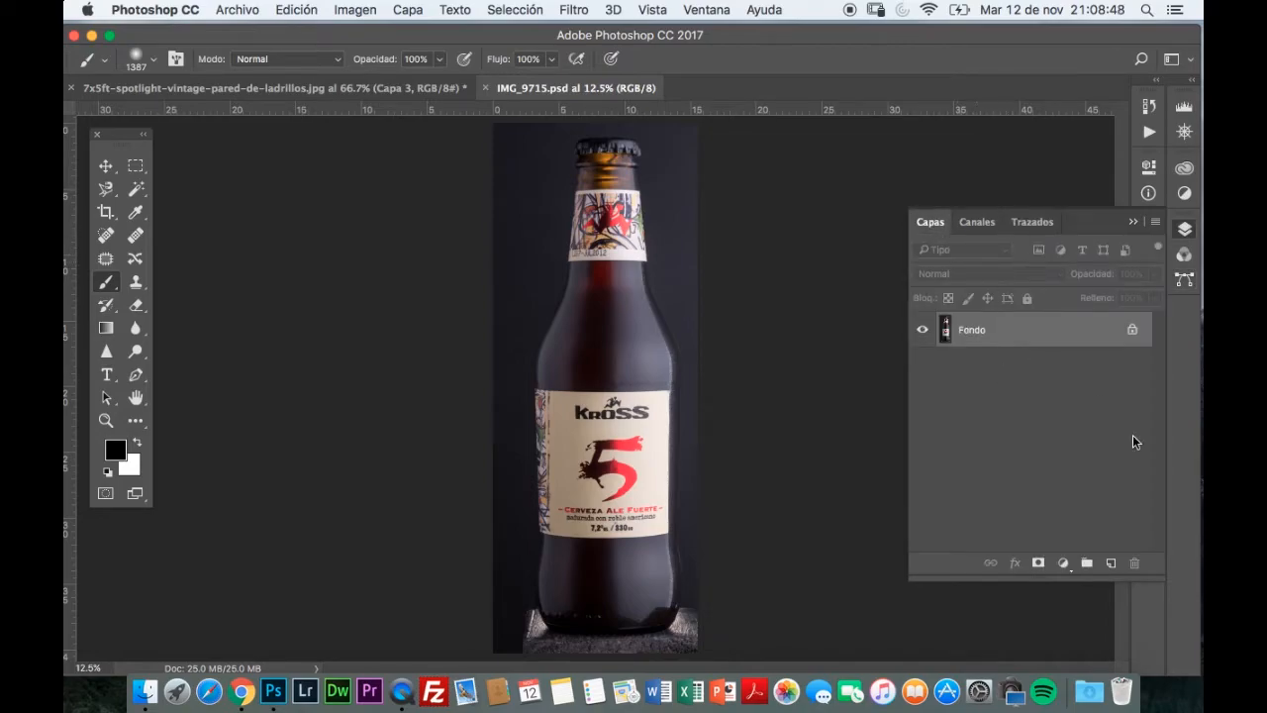
click(1062, 564)
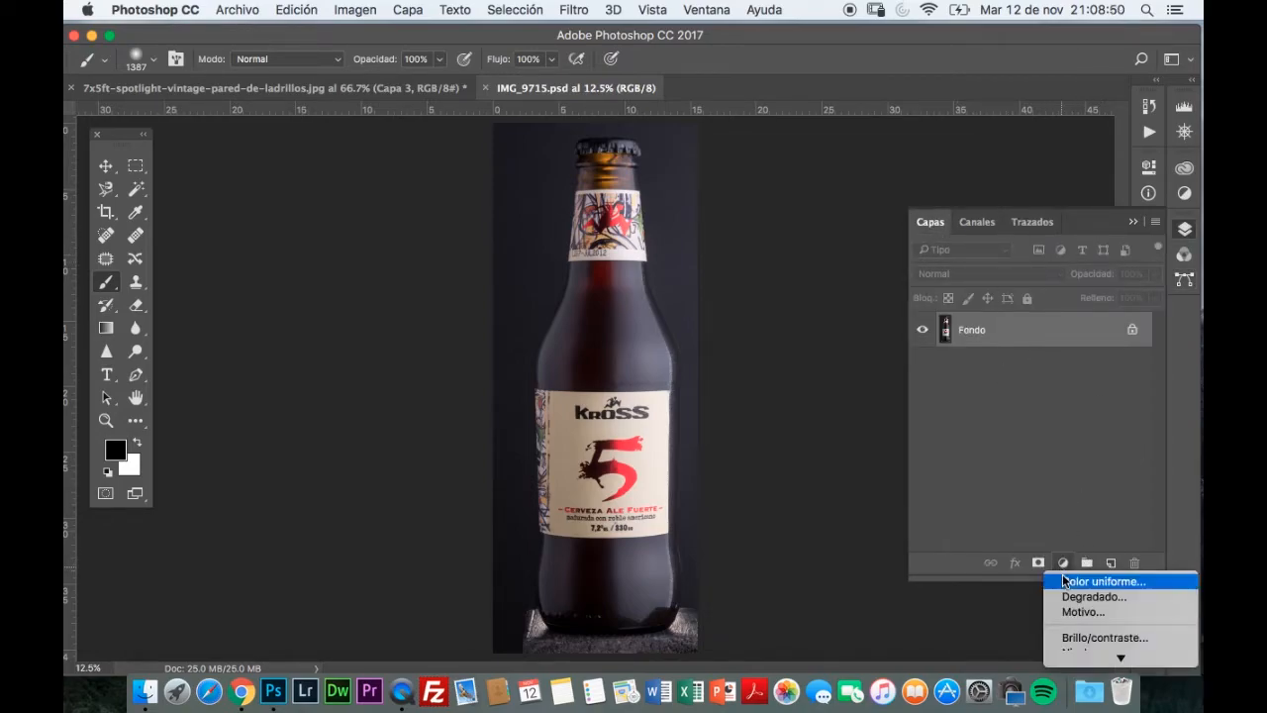
scroll(1068, 594, down, 5)
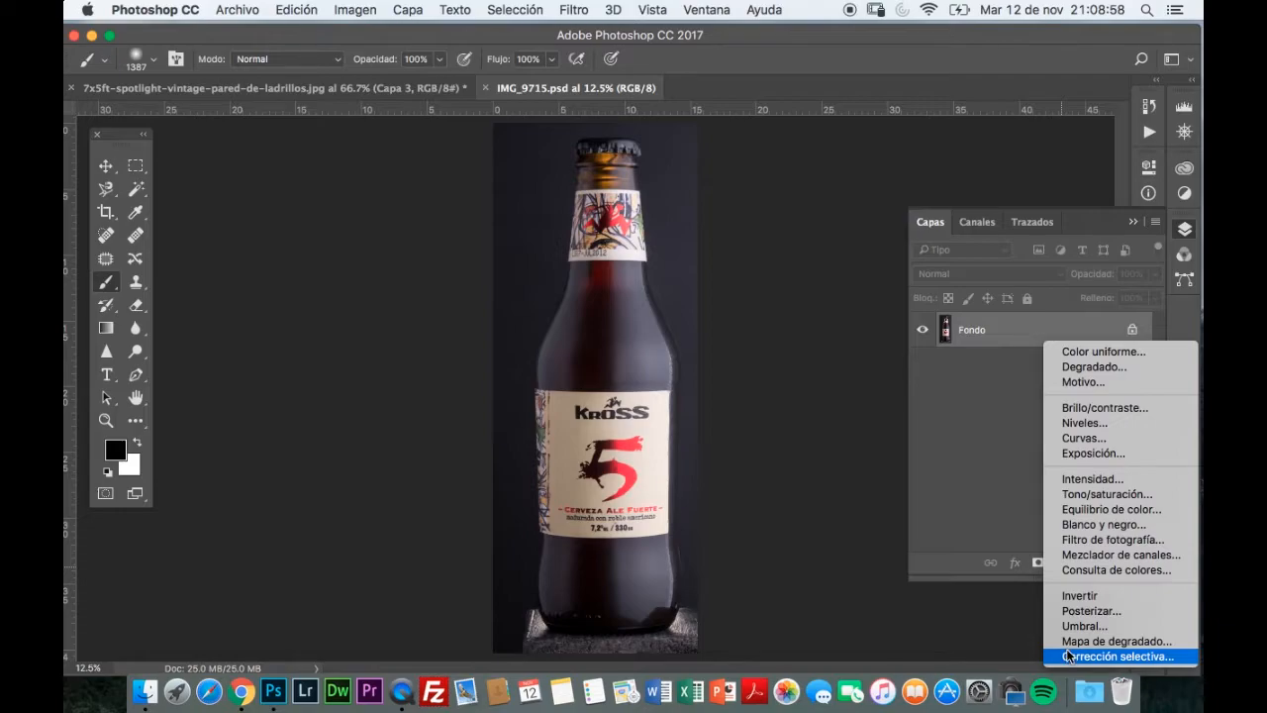
click(1088, 495)
drag(993, 319, 1040, 331)
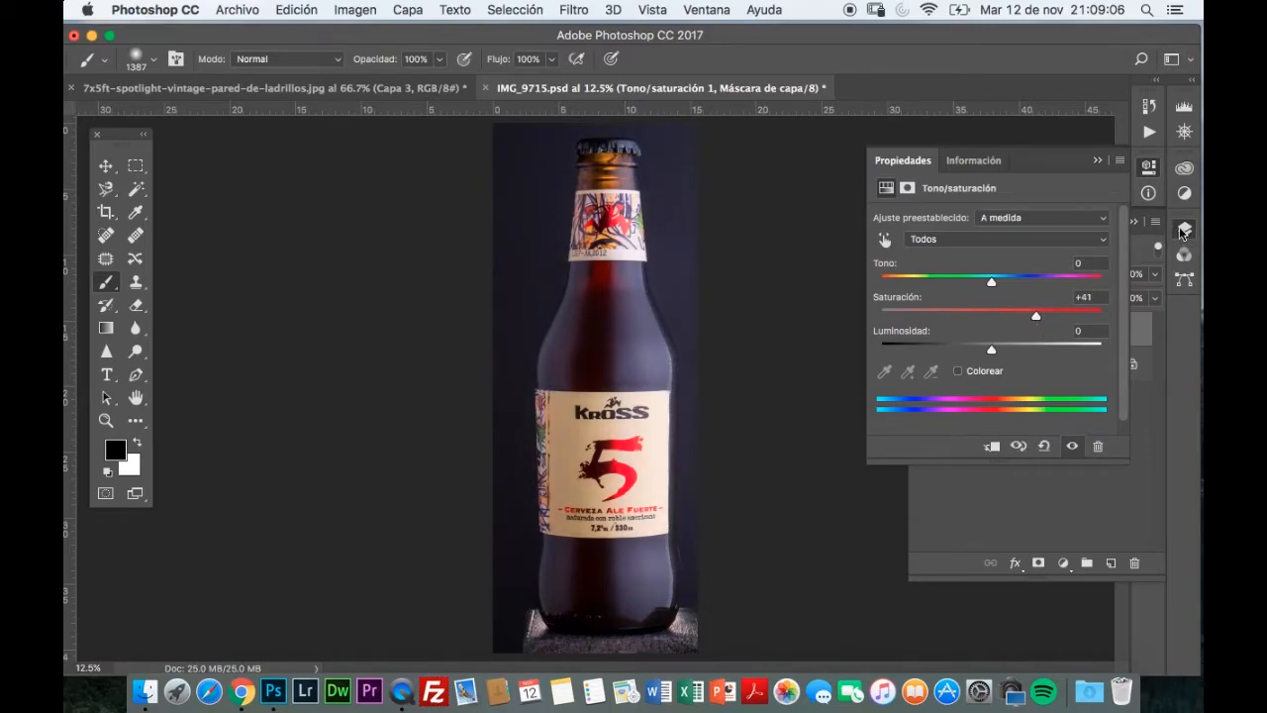
click(1150, 169)
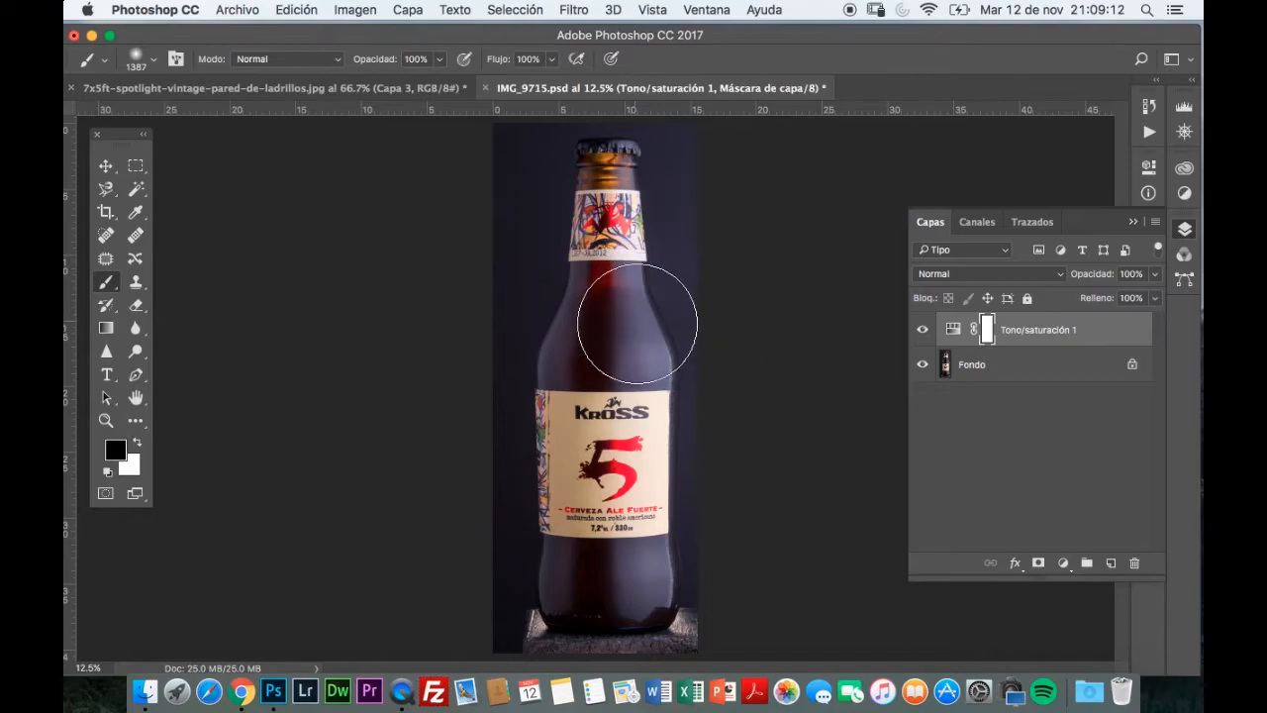
- Paint black on the Tono/saturación 1 mask over the bottle's dark glass and flatten the image
mouse_move(612, 320)
mouse_down()
mouse_move(553, 316)
mouse_move(643, 326)
mouse_move(531, 323)
mouse_move(675, 334)
mouse_move(601, 320)
mouse_up()
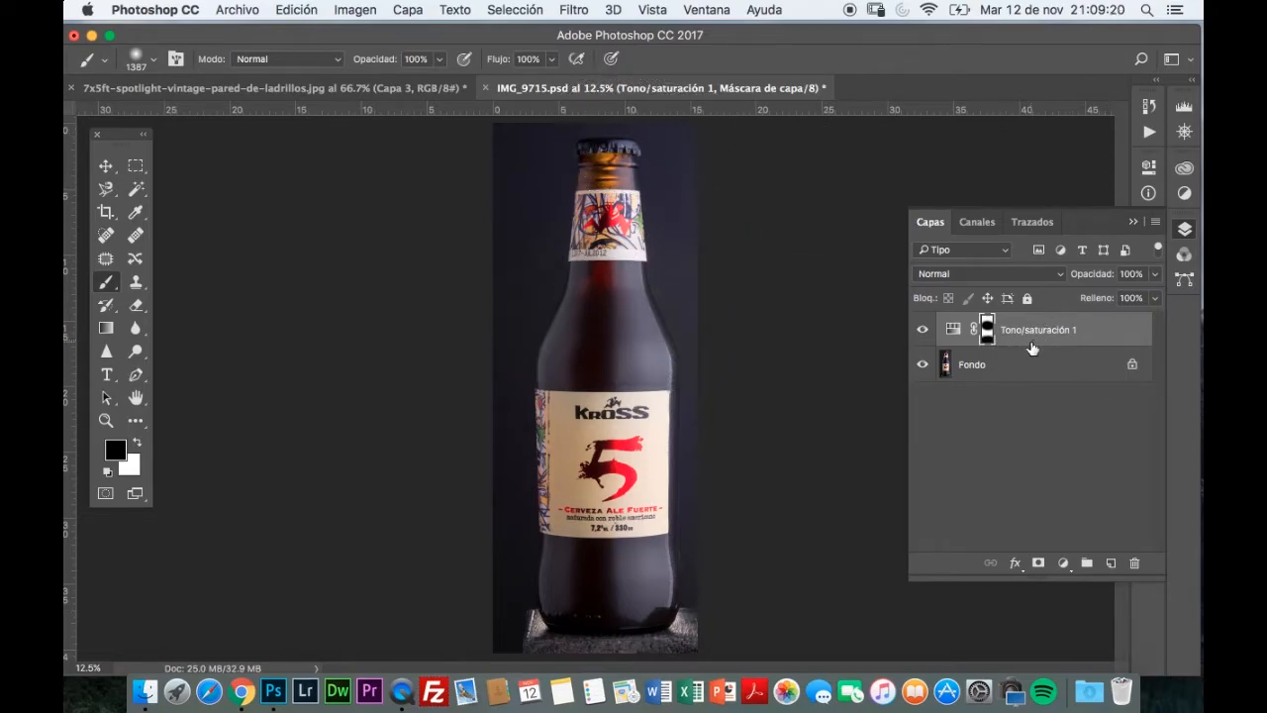
click(1156, 225)
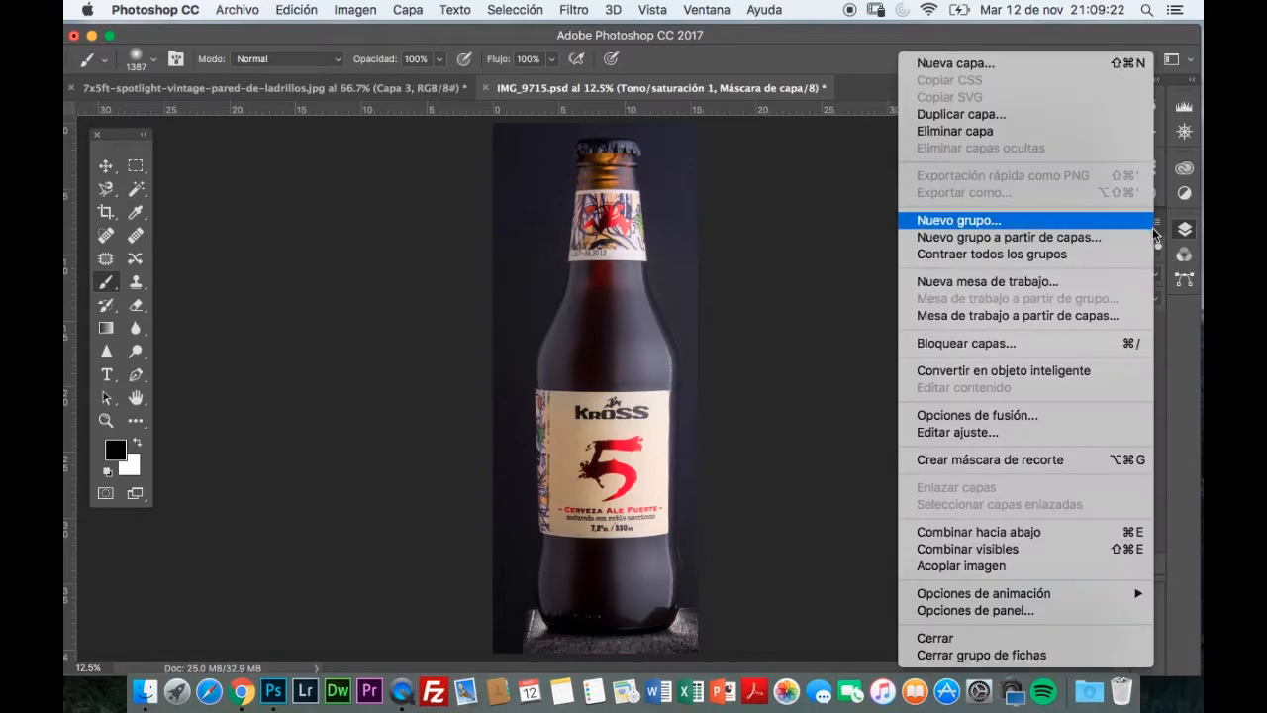
click(1009, 566)
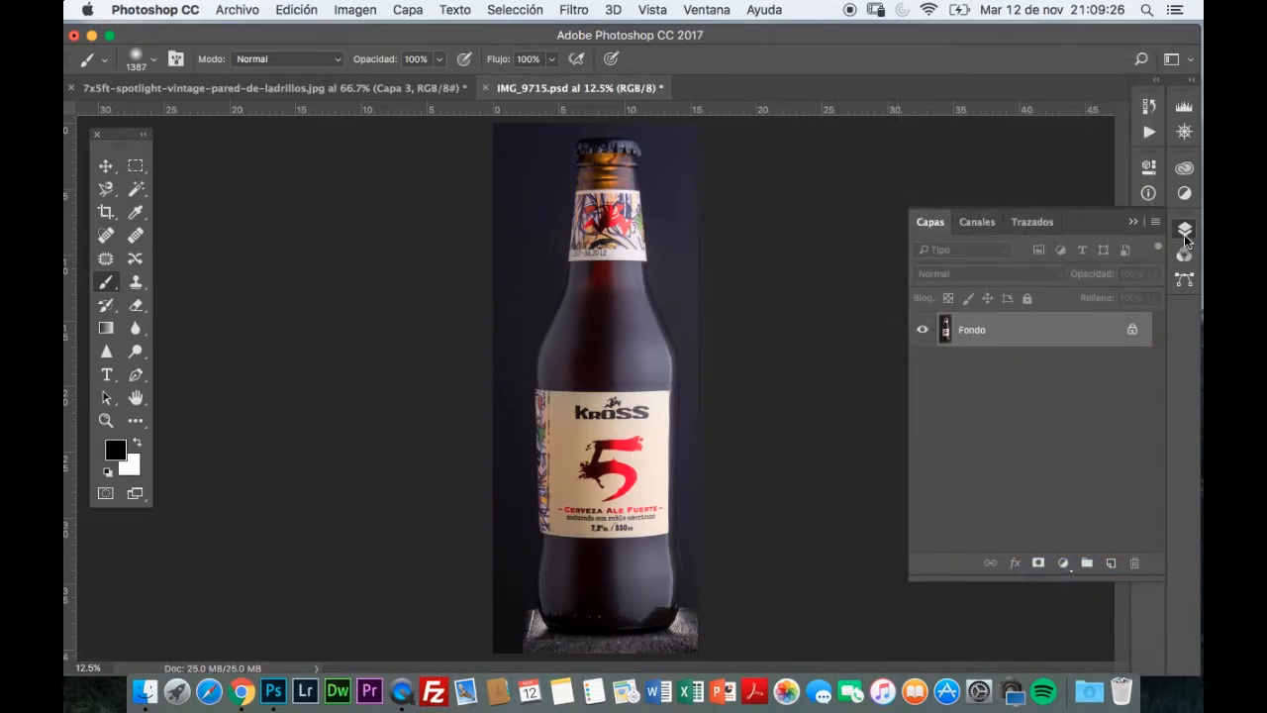
- Load the Trazado 1 path as a selection around the Kross 5 bottle
click(1033, 221)
click(983, 263)
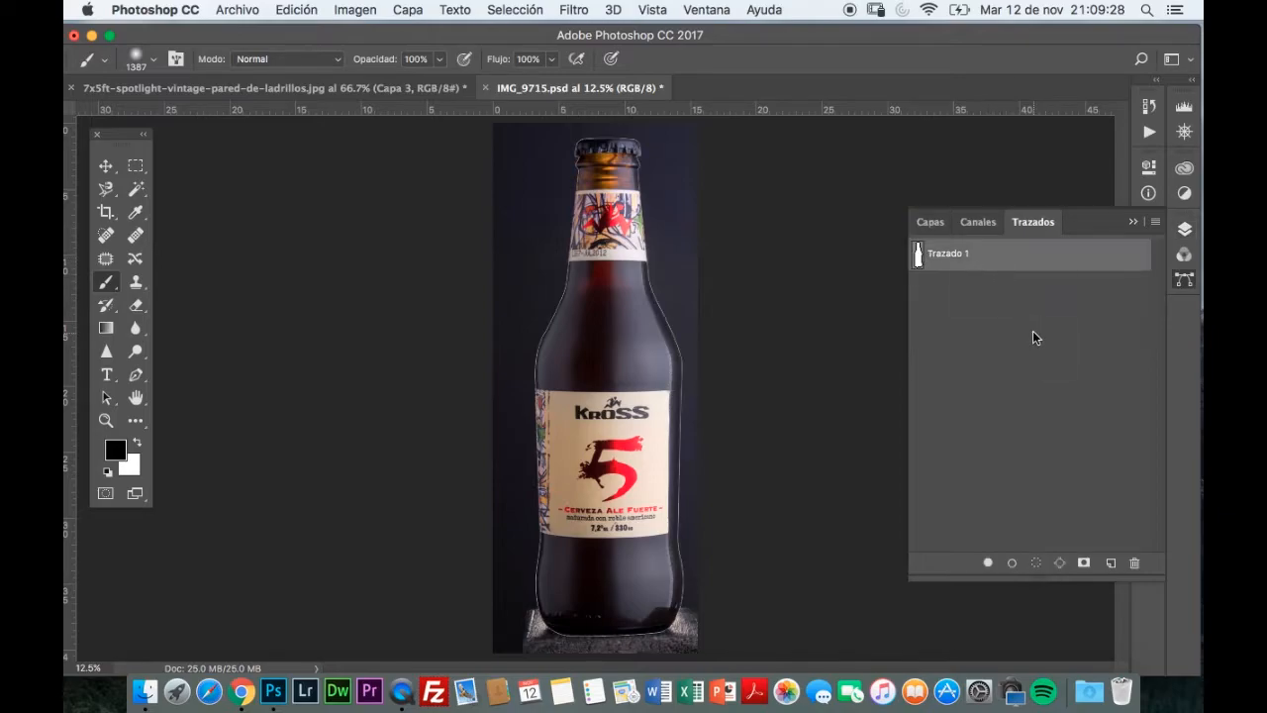
click(981, 311)
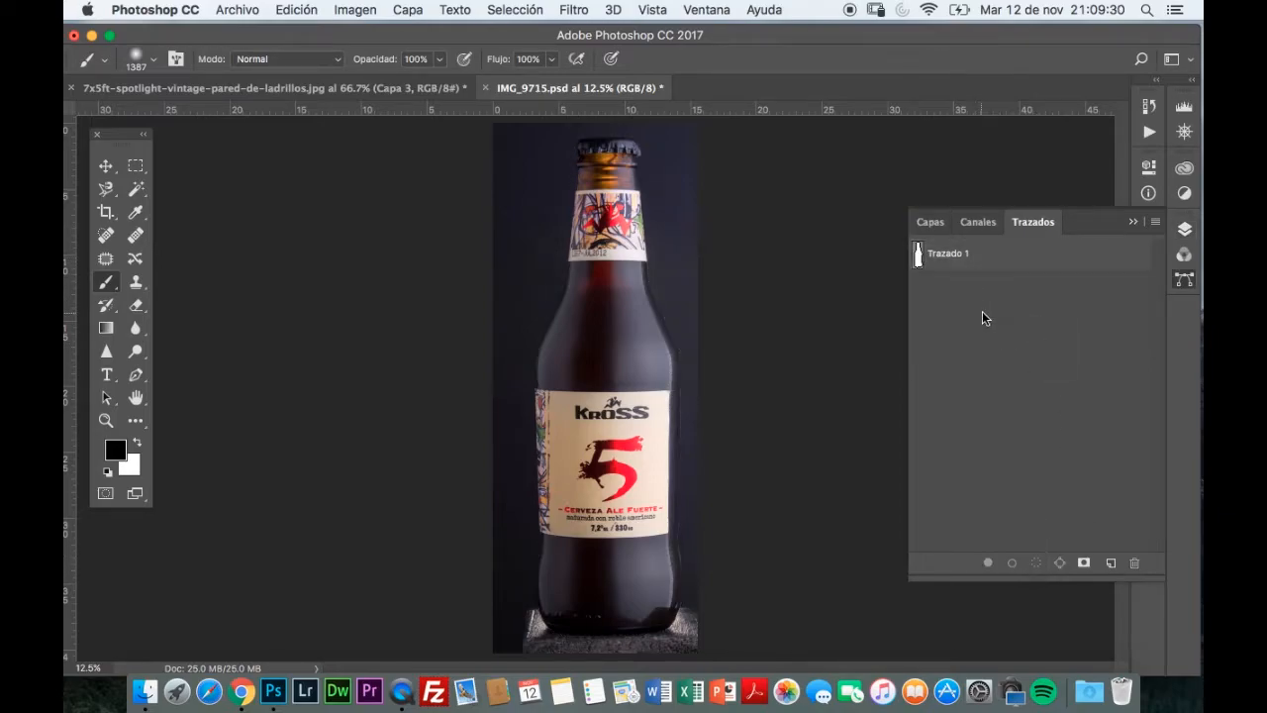
click(983, 263)
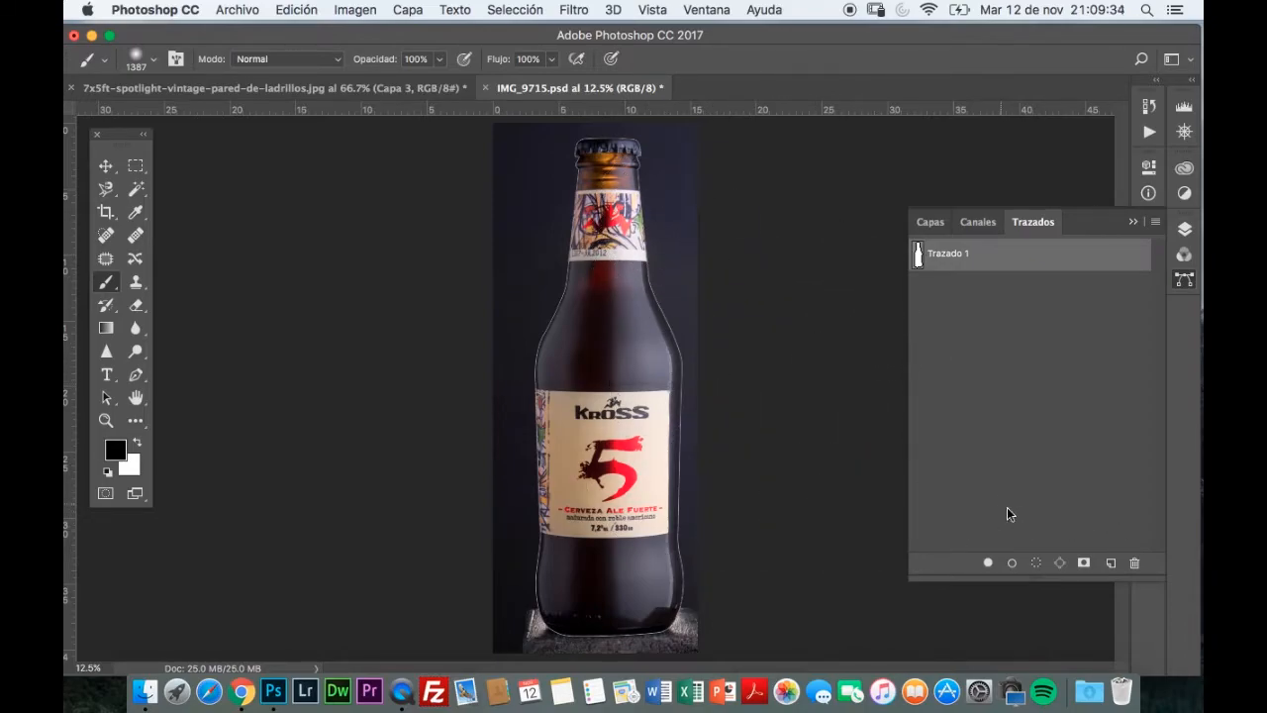
click(1037, 562)
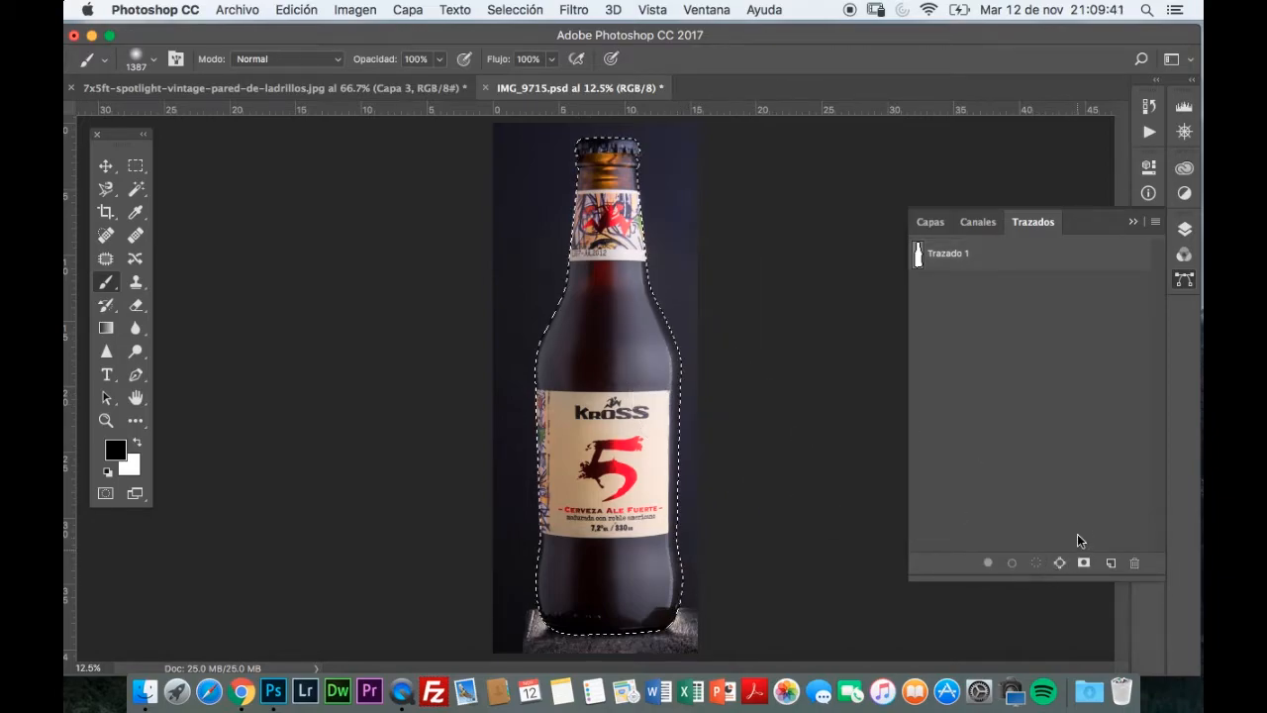
- Contract the Kross 5 bottle selection by 1 pixel and feather its edge
click(517, 11)
mouse_move(681, 247)
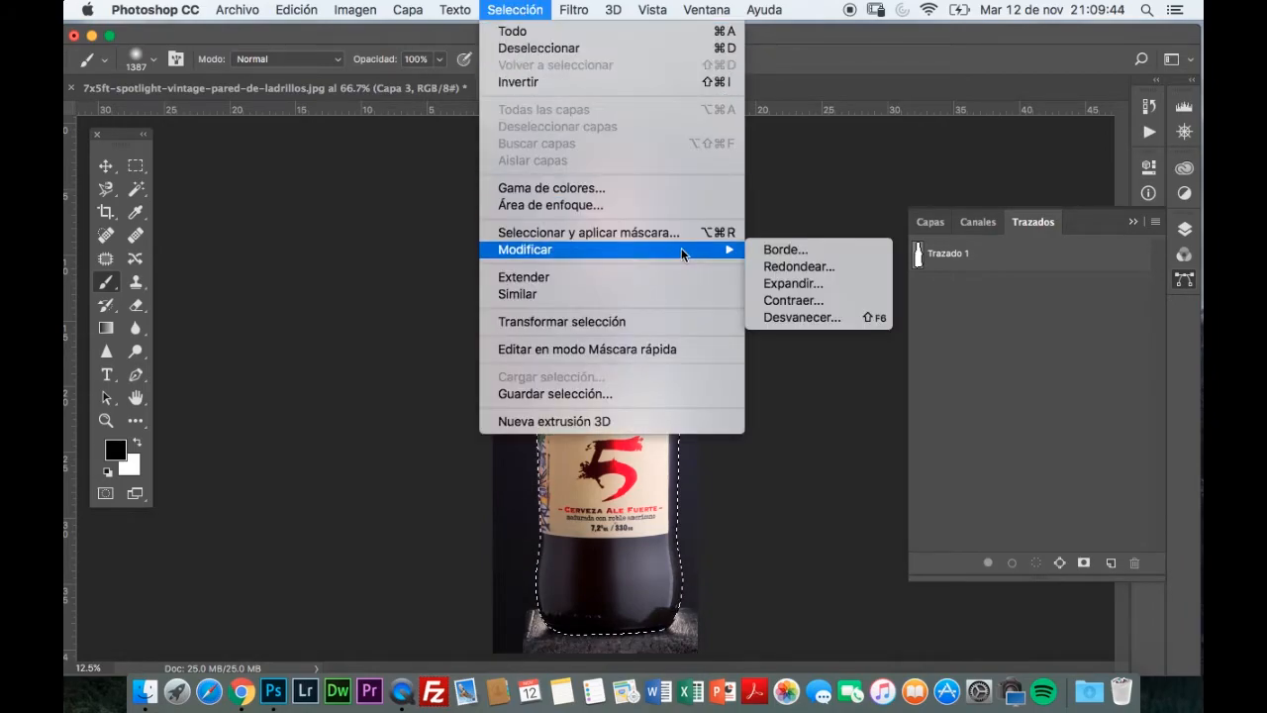
click(806, 301)
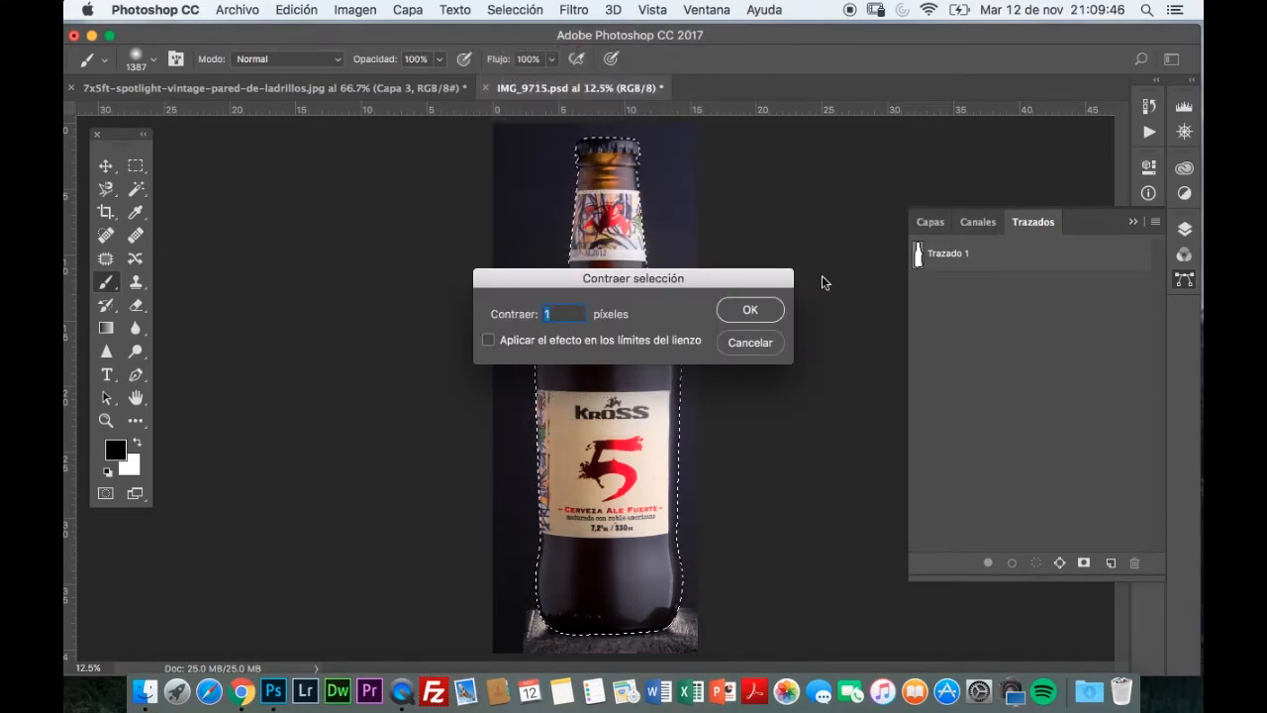
key(Return)
click(516, 10)
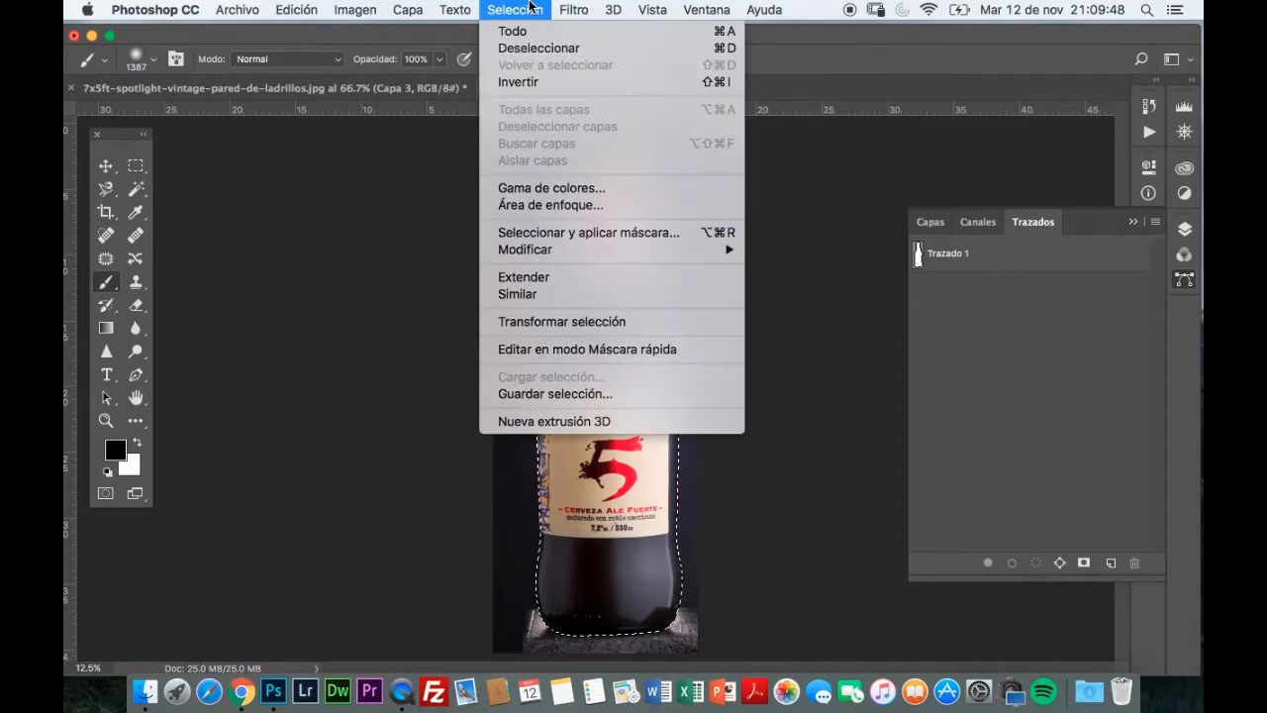
mouse_move(617, 249)
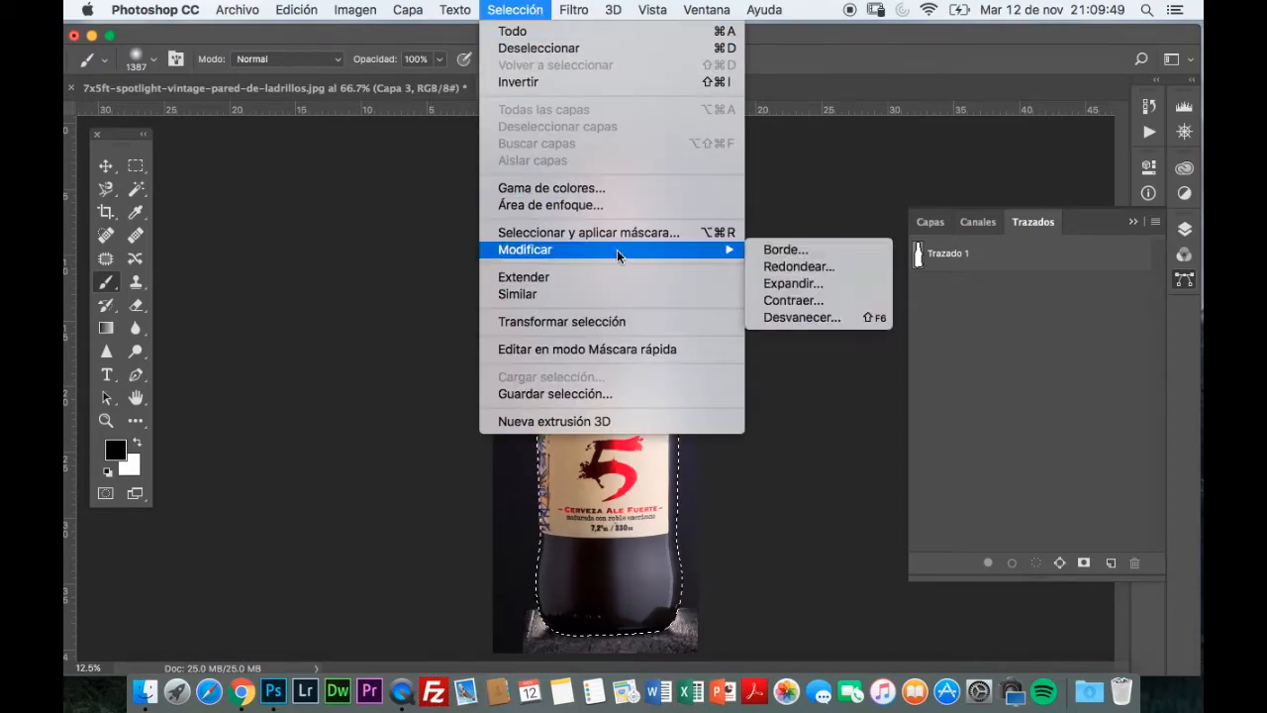
click(768, 318)
click(764, 321)
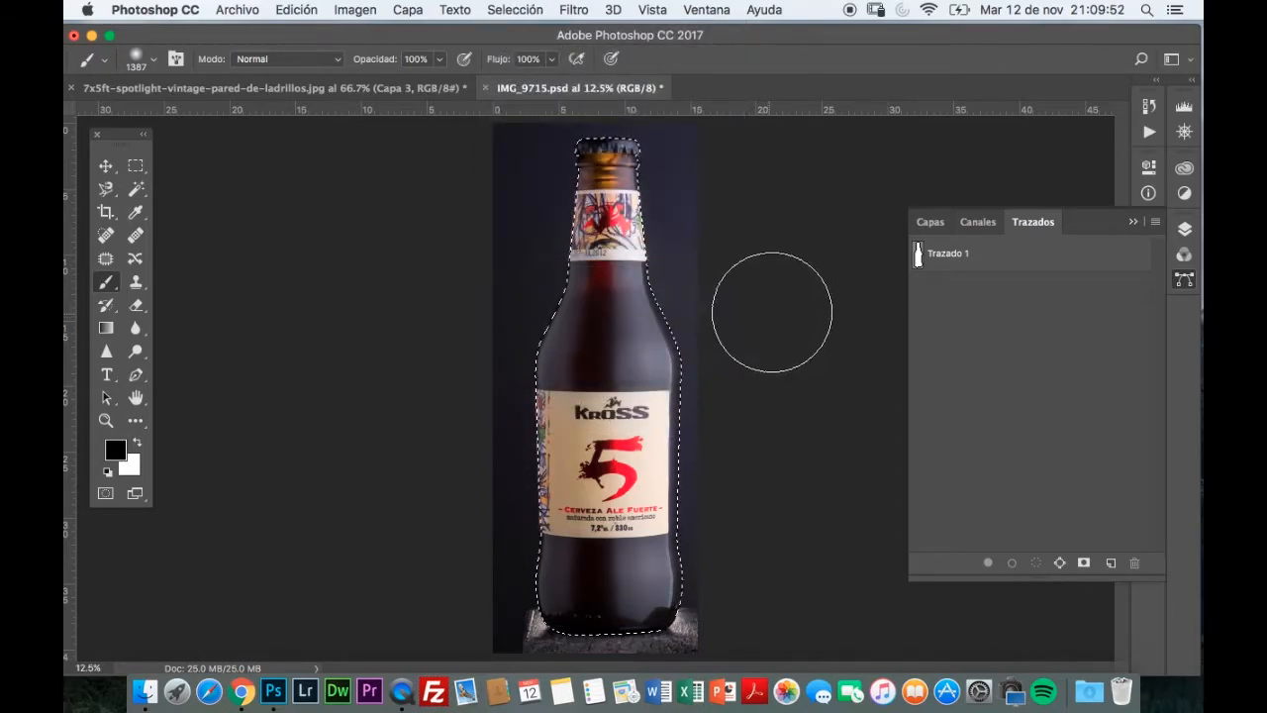
- Copy the selected Kross 5 bottle and paste it into the brick wall composition as a new layer
click(295, 9)
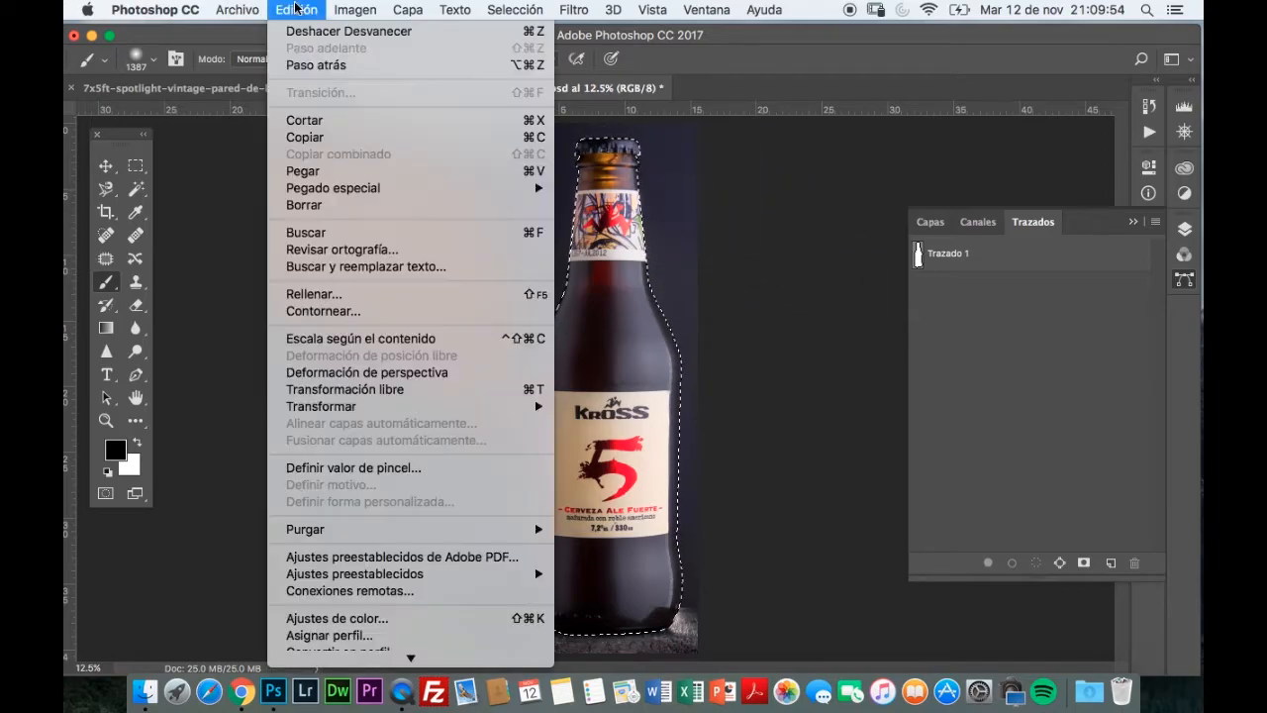
click(297, 139)
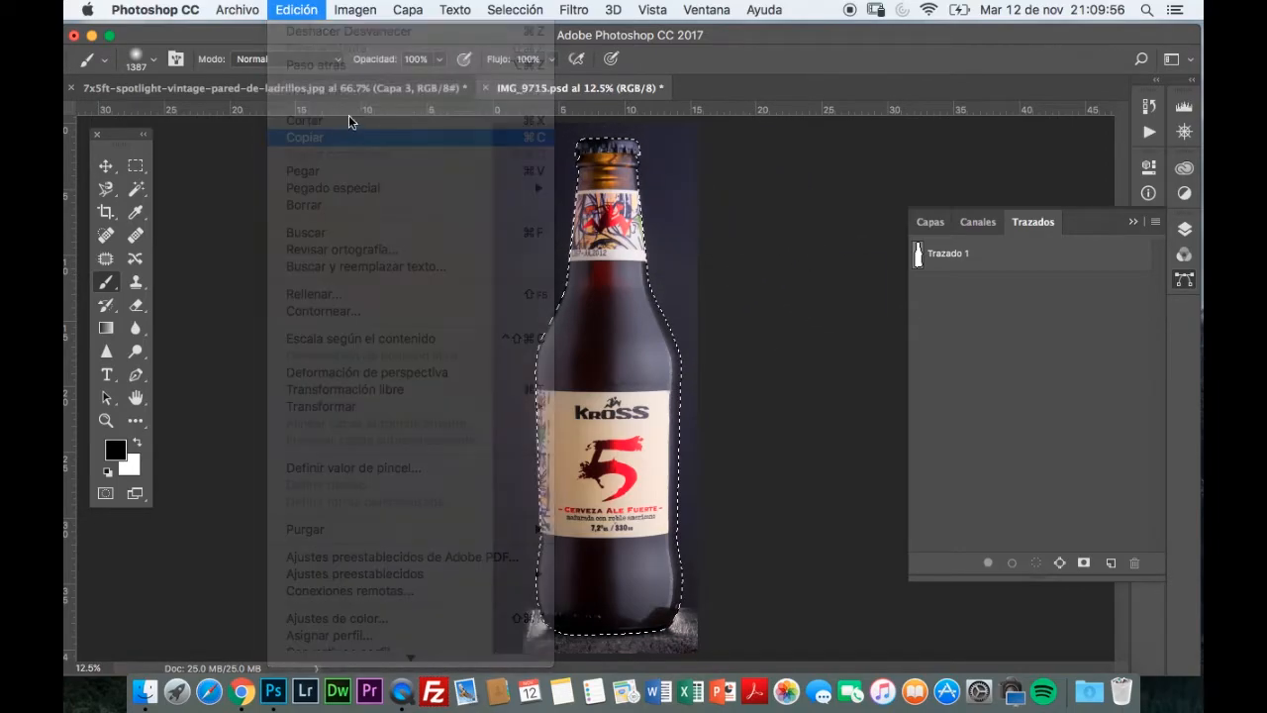
click(426, 89)
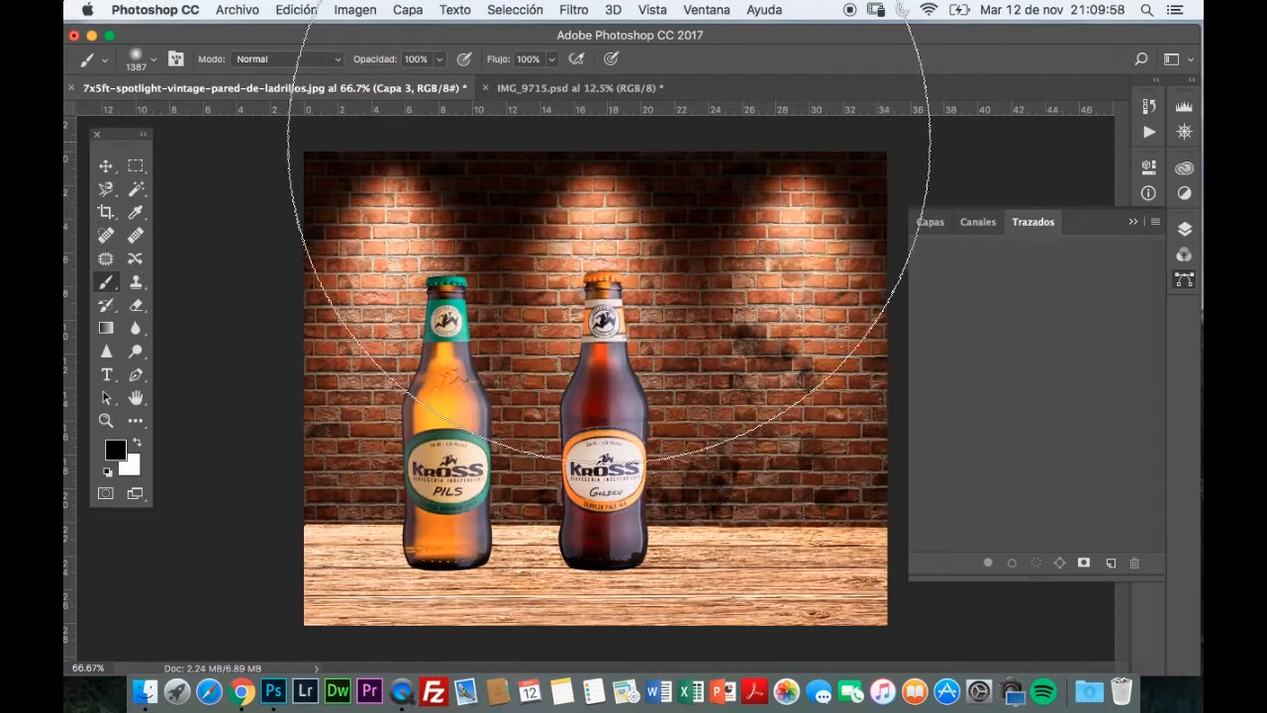
click(297, 9)
click(337, 174)
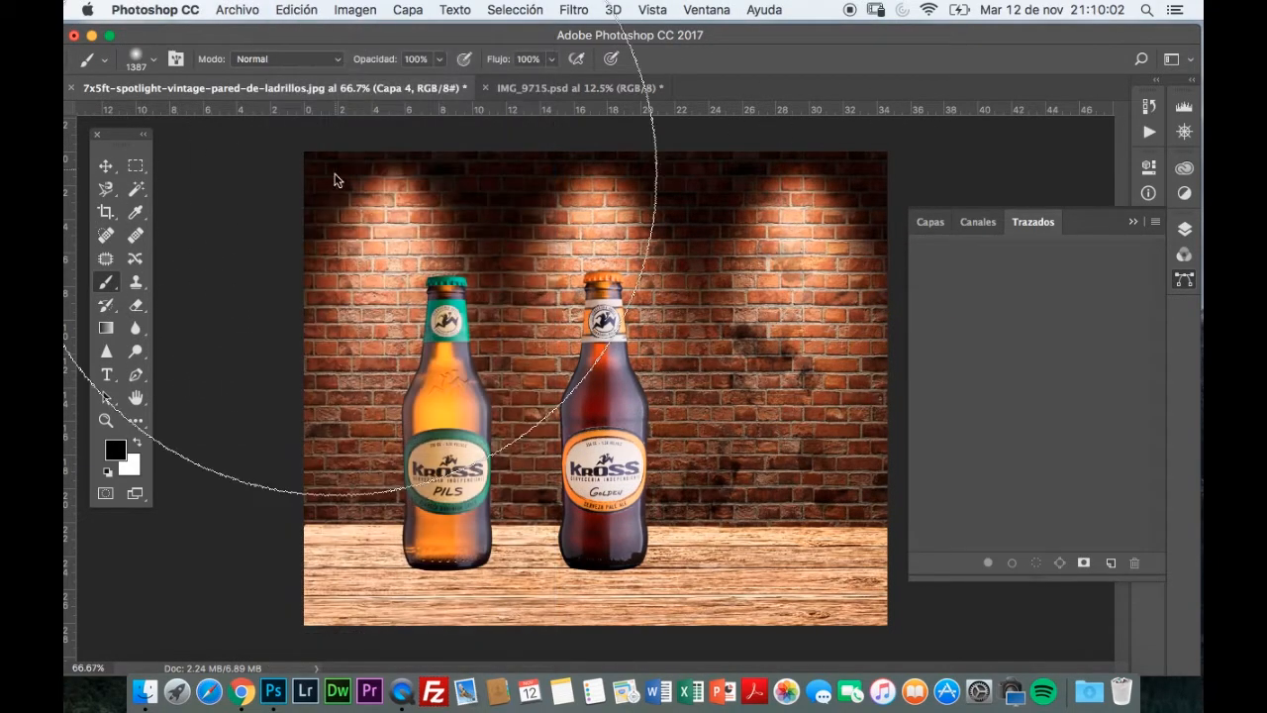
- Scale the pasted Kross 5 bottle down proportionally to about 42% with Free Transform, moving its cap back inside the canvas
key(super+t)
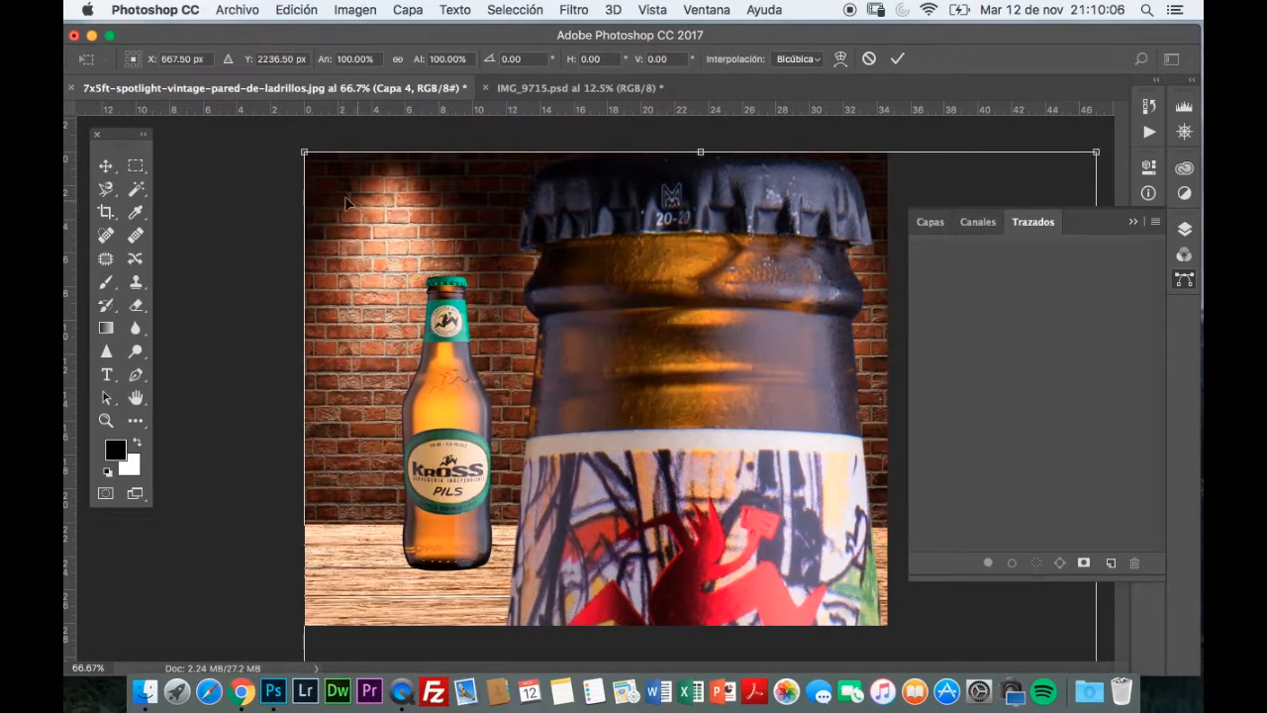
drag(306, 153, 536, 452)
drag(630, 502, 456, 169)
drag(232, 166, 562, 590)
drag(597, 644, 497, 213)
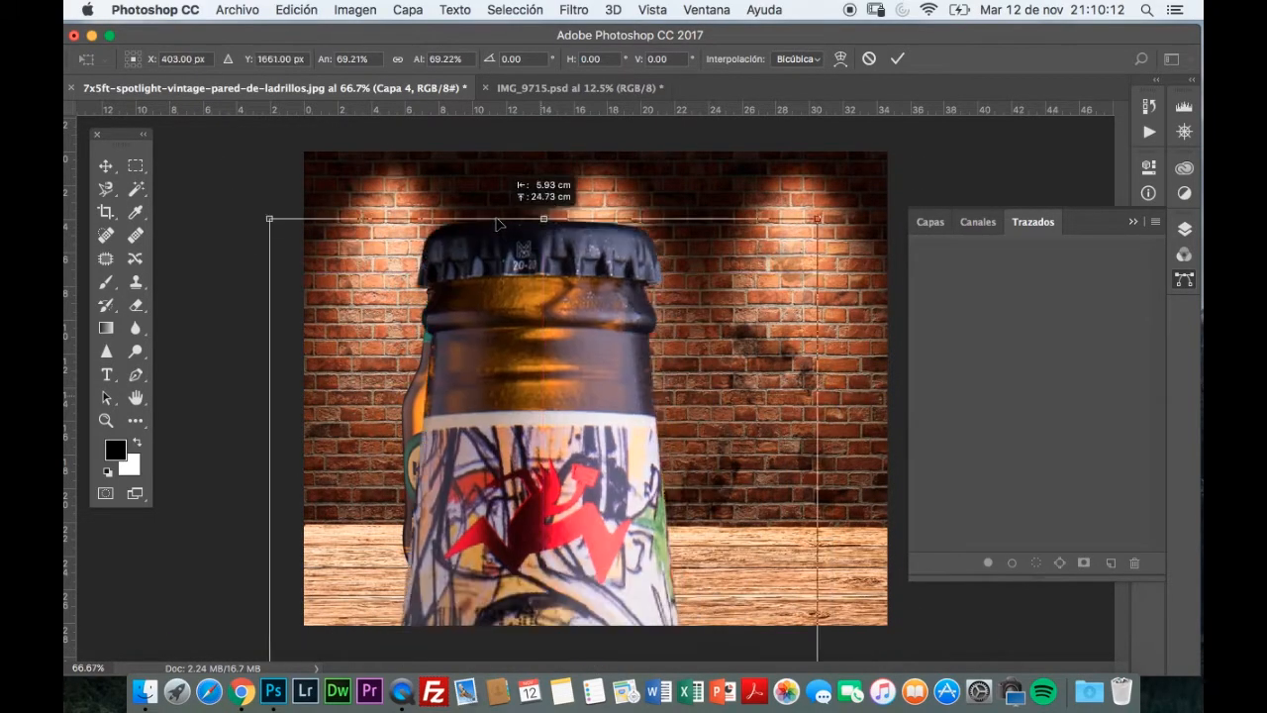
drag(265, 203, 490, 147)
drag(326, 133, 570, 483)
drag(580, 556, 441, 190)
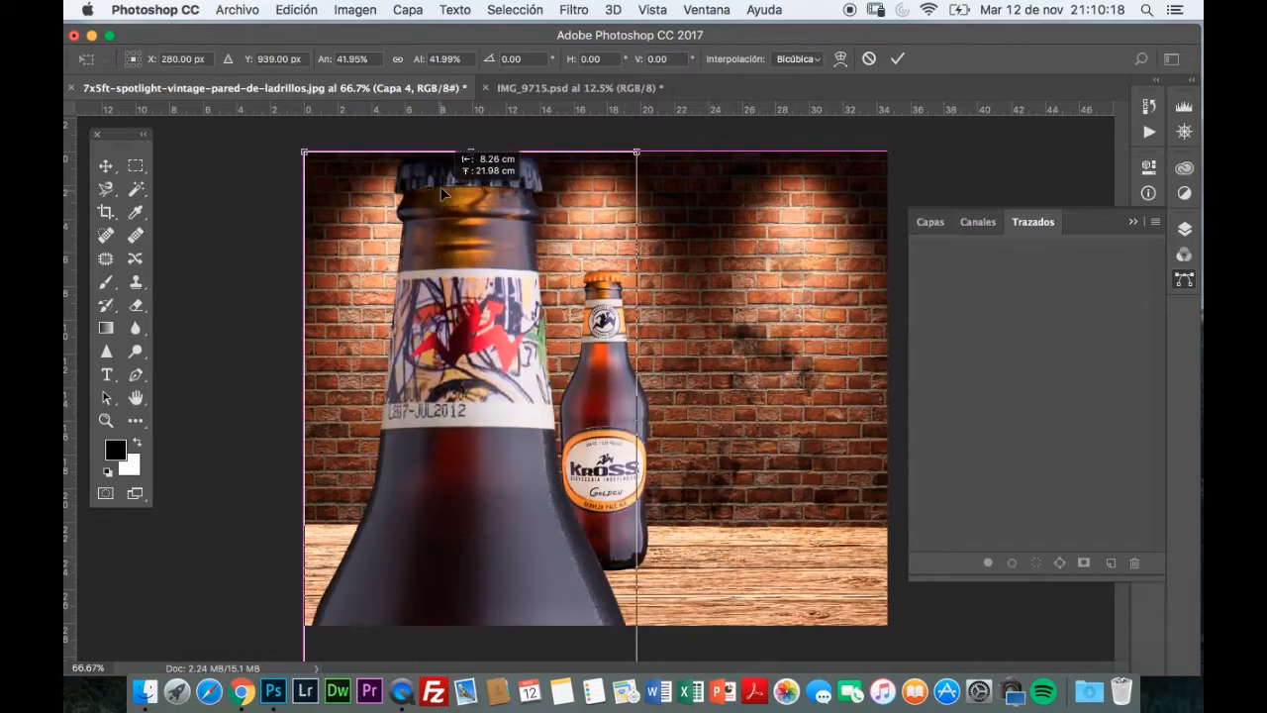
- Scale the dark Kross 5 bottle to about 11% and stand it on the wooden base beside the Golden bottle
drag(305, 153, 512, 536)
drag(545, 588, 704, 235)
drag(797, 198, 691, 550)
drag(644, 591, 760, 255)
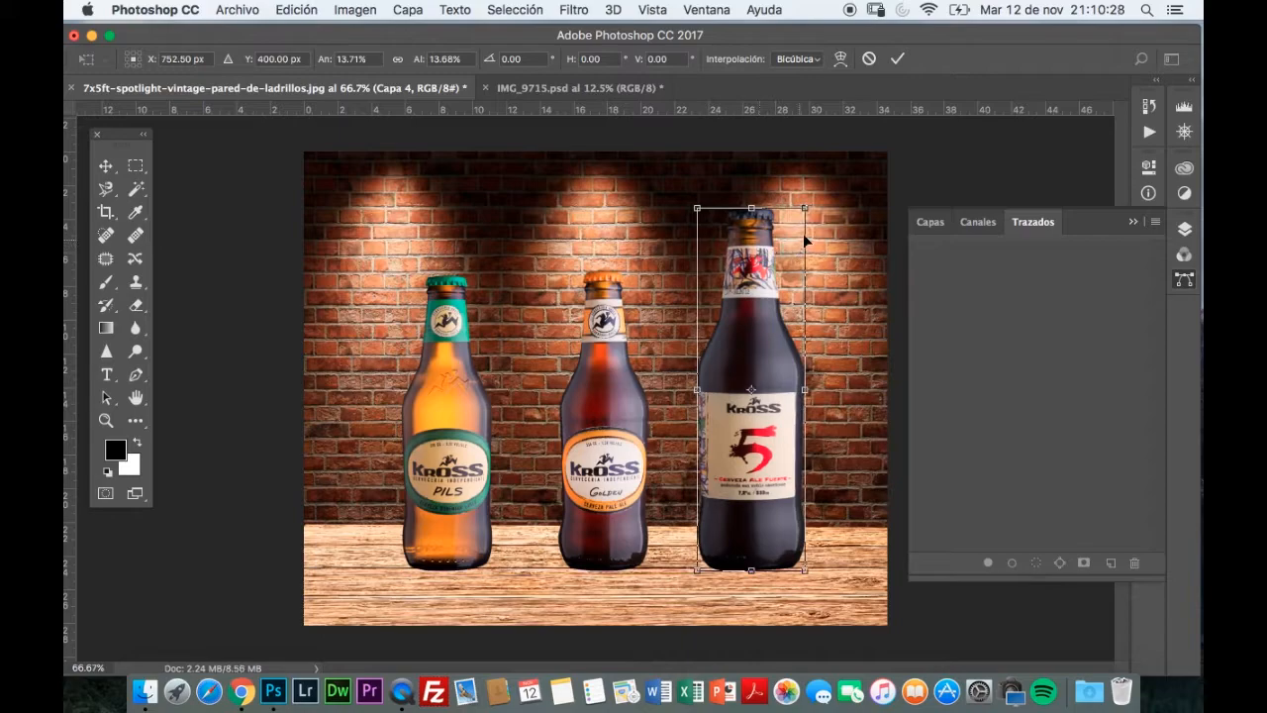
drag(807, 210, 772, 281)
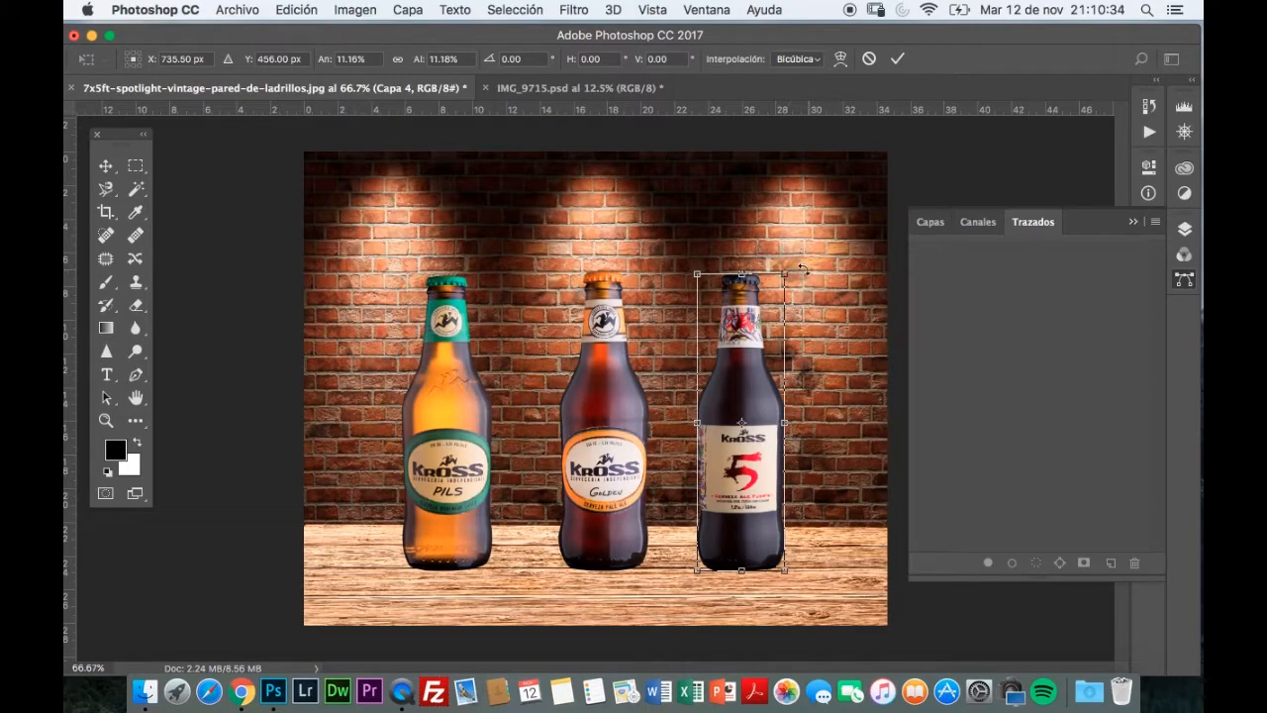
key(Return)
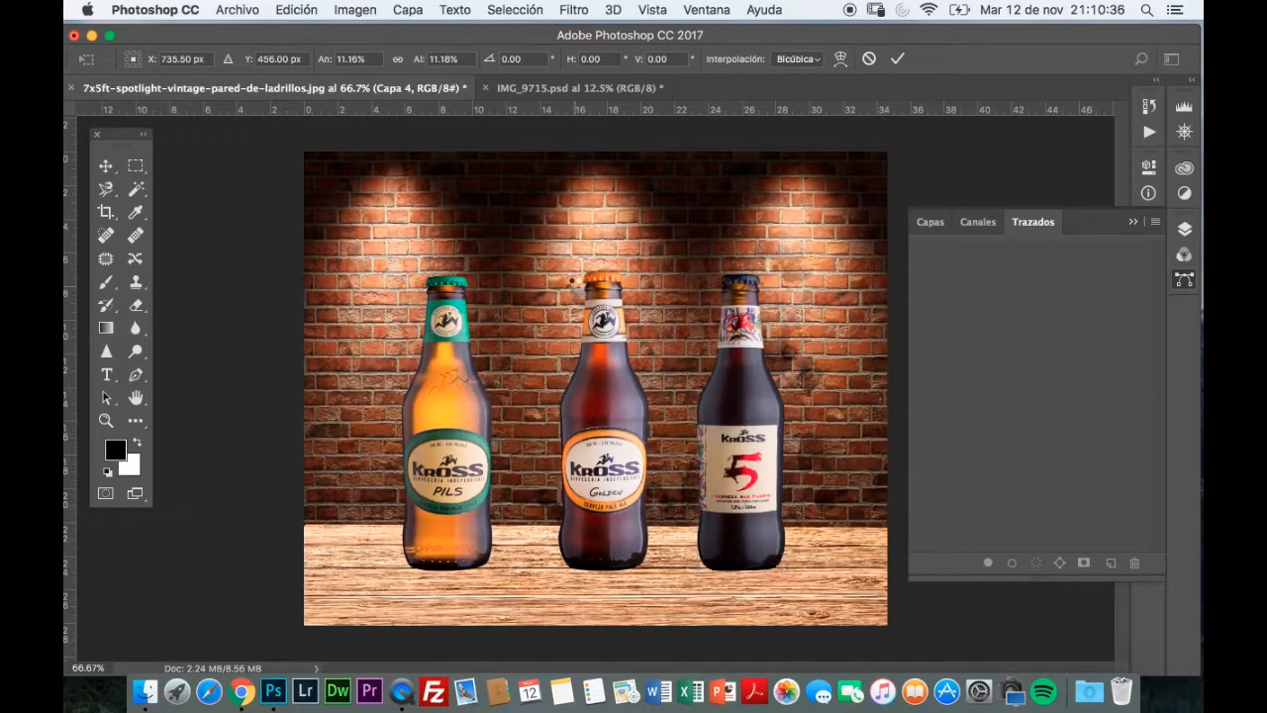
- Move the Kross 5 bottle further right so it stands beneath the right-hand spotlight
key(b)
key(v)
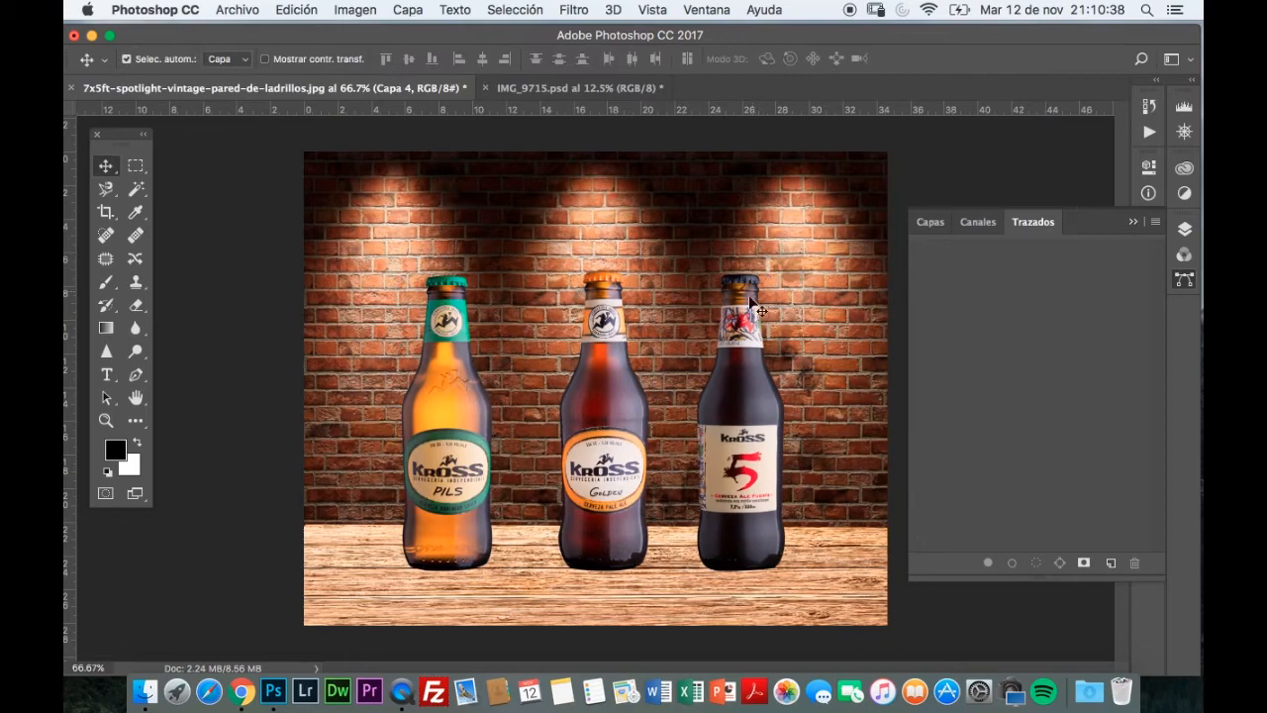
drag(757, 436, 780, 435)
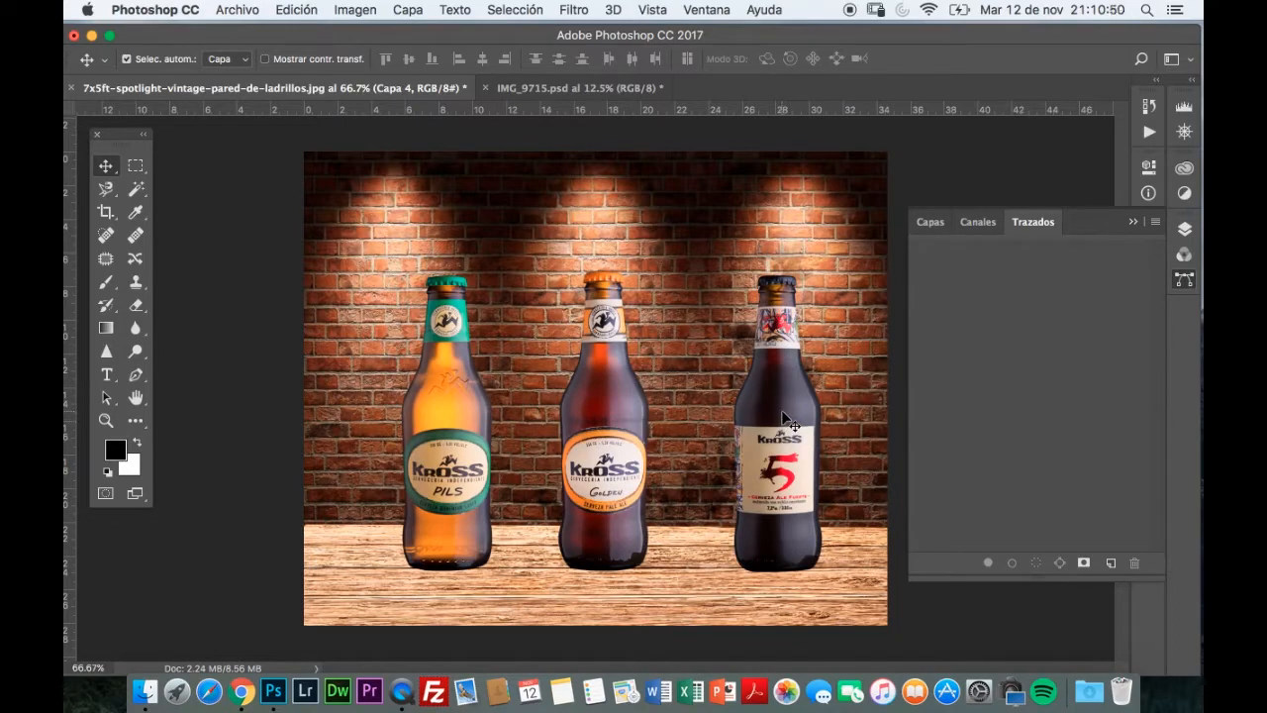
drag(782, 404, 787, 406)
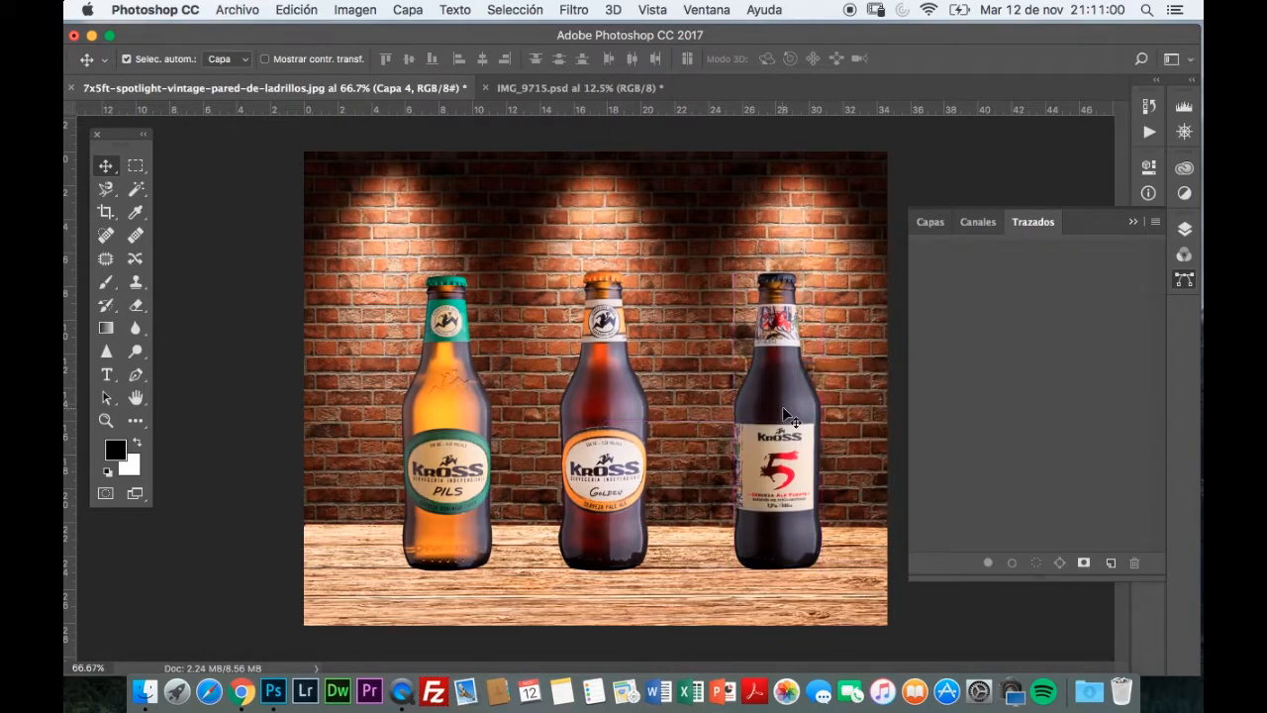
- Identify the Kross 5 bottle's layer by toggling its visibility and rename Capa 4 as "botella 3"
click(925, 221)
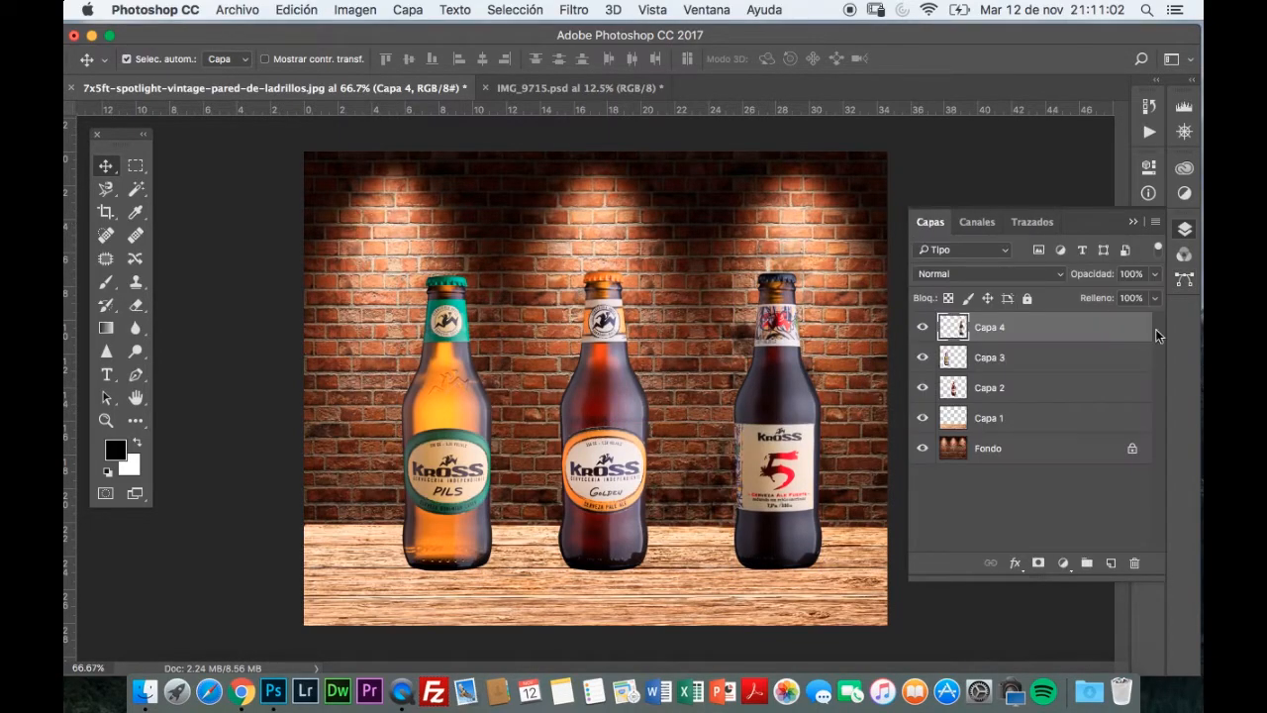
click(923, 328)
click(923, 328)
double_click(1002, 330)
text(L)
- Rename layer Capa 2 as "botella 2" and toggle its visibility to check that it holds the middle bottle
click(994, 363)
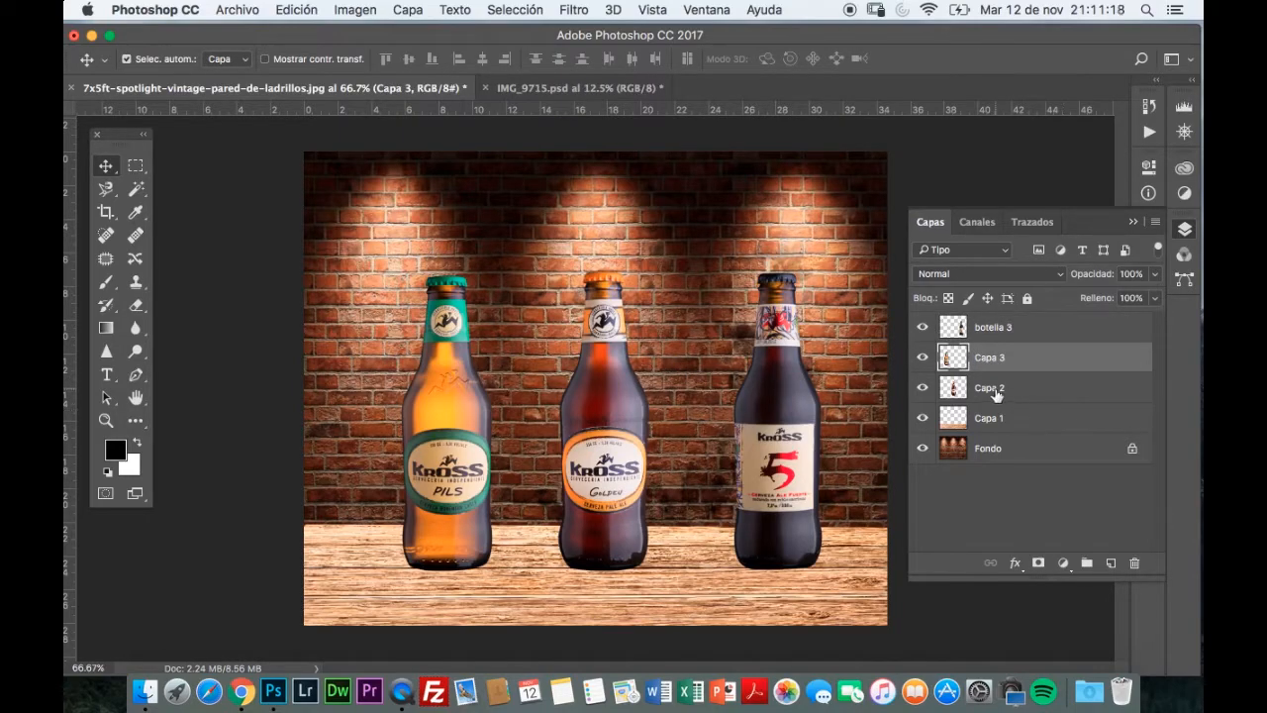
double_click(992, 389)
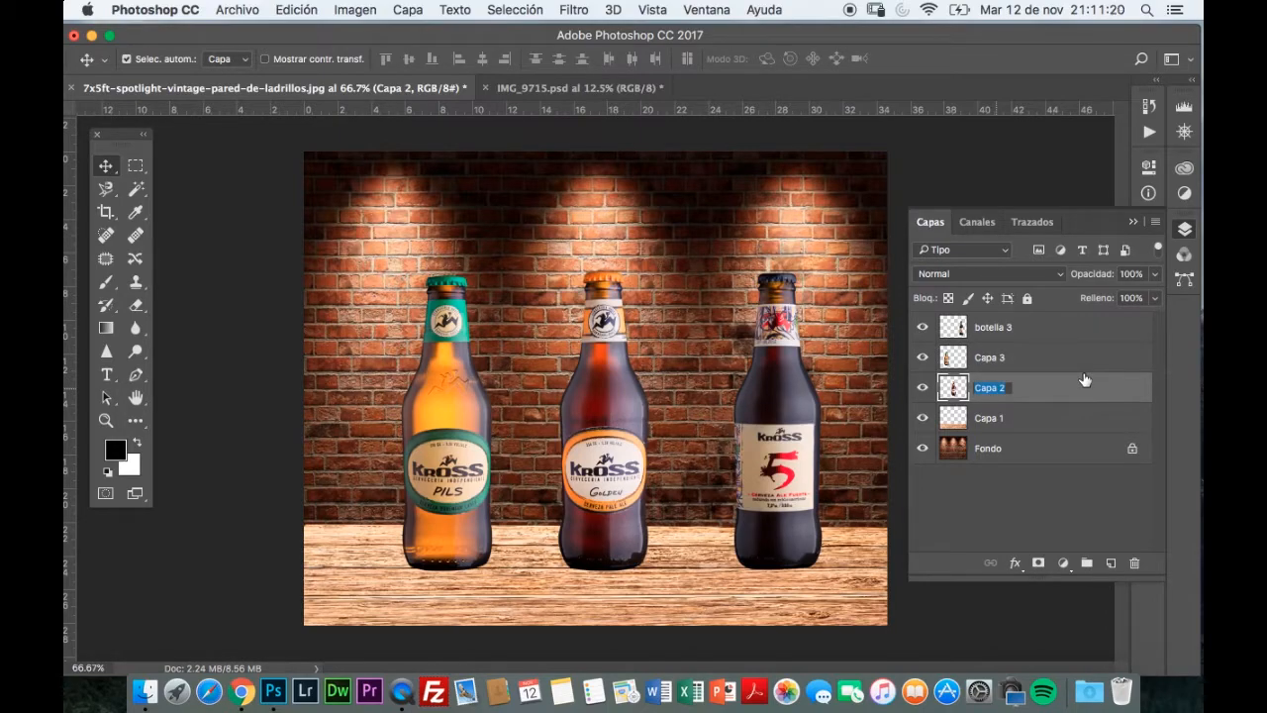
text(botell)
click(923, 388)
click(923, 388)
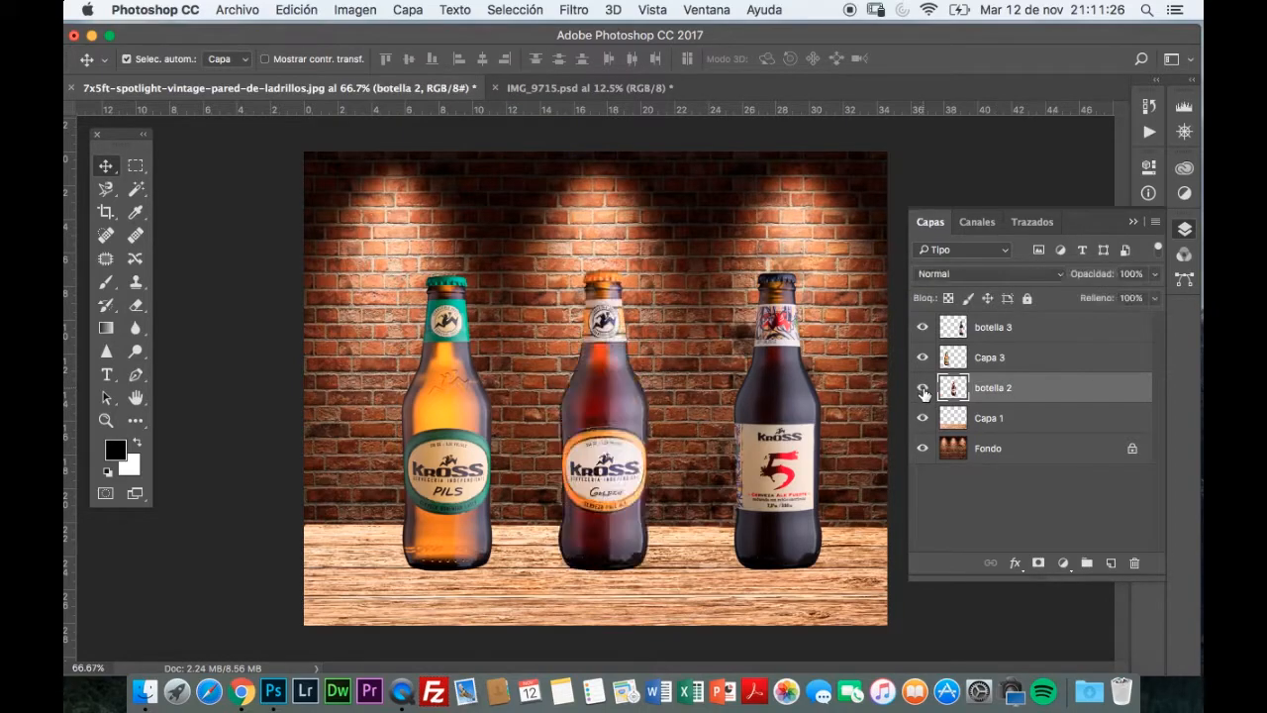
- Rename layer Capa 3, which holds the Pils bottle, as "botella 1"
double_click(990, 357)
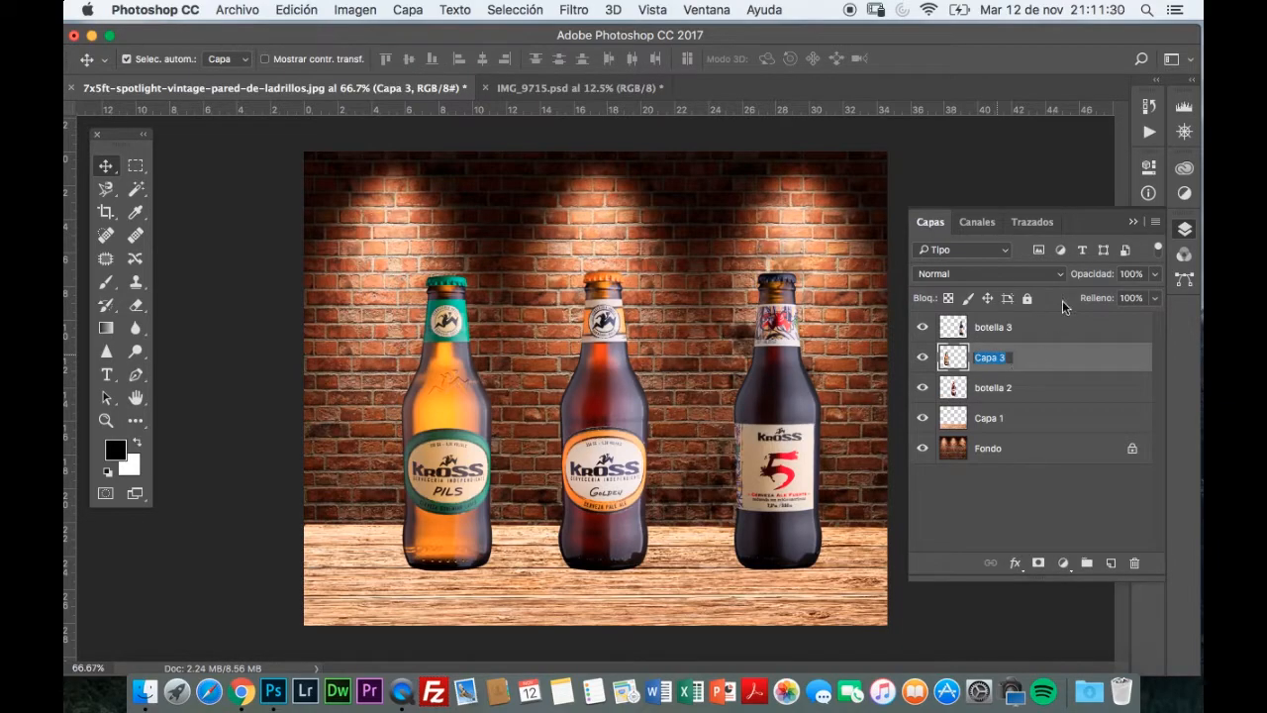
text(bot)
key(Return)
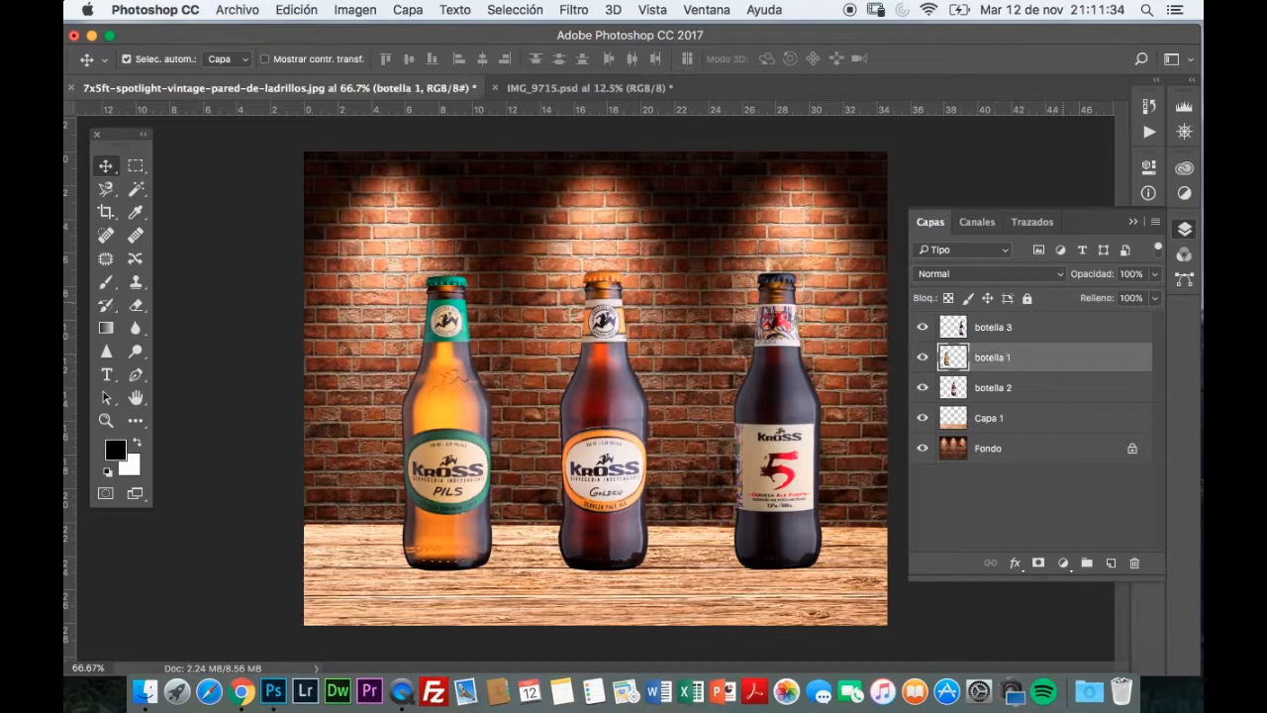
- Rename layer Capa 1, which holds the wooden surface, as "base madera"
double_click(990, 418)
text(ba)
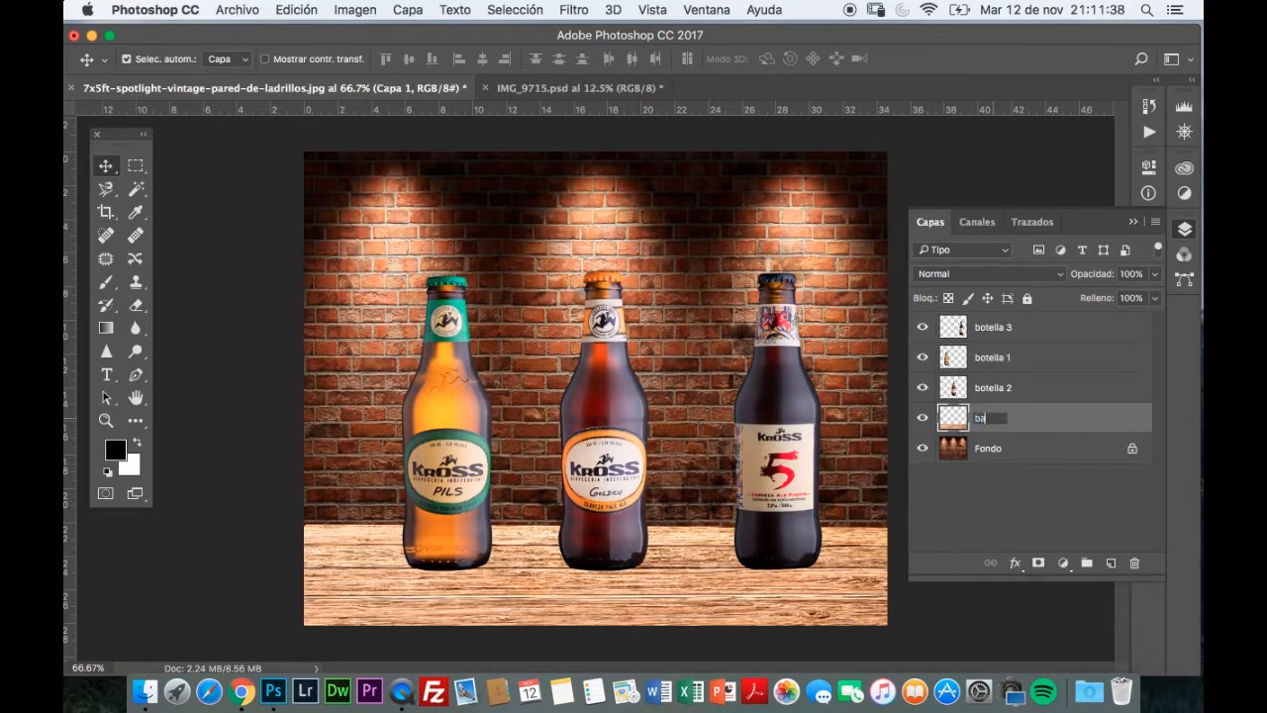
text(se madera)
key(Return)
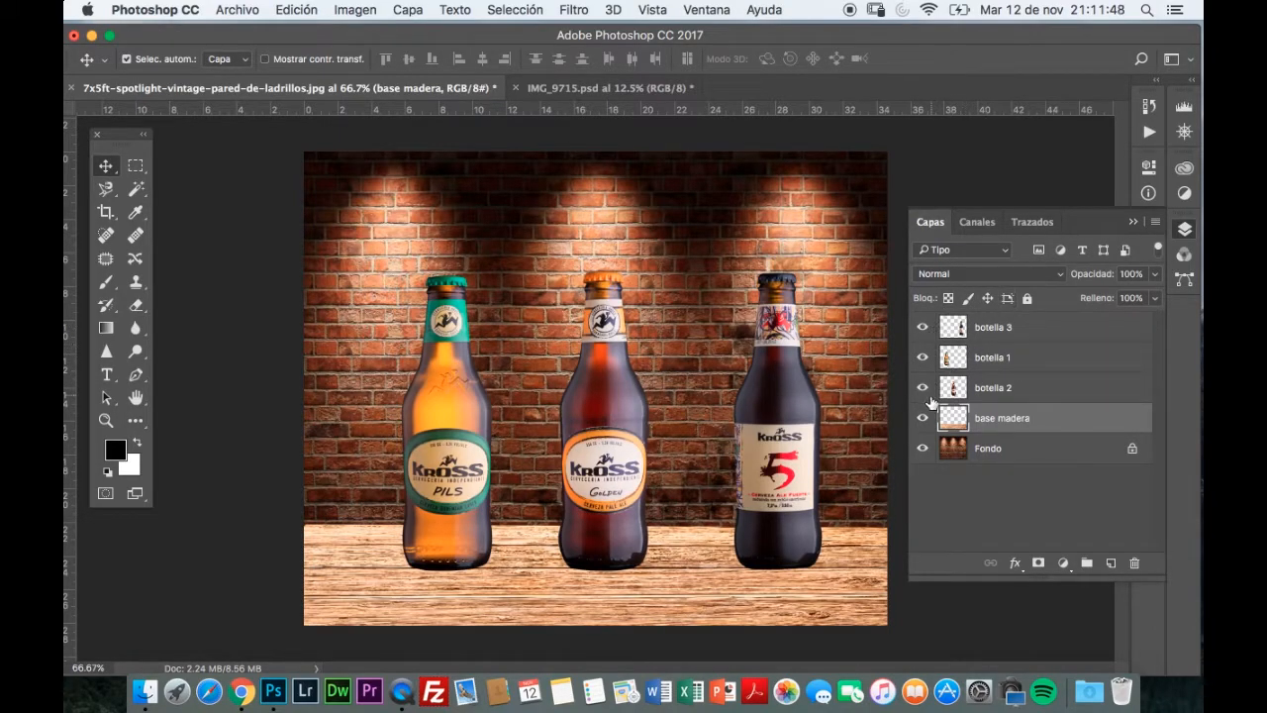
- Move the Pils bottle on layer botella 1 slightly up and nudge it left to even out the bottle spacing
click(964, 360)
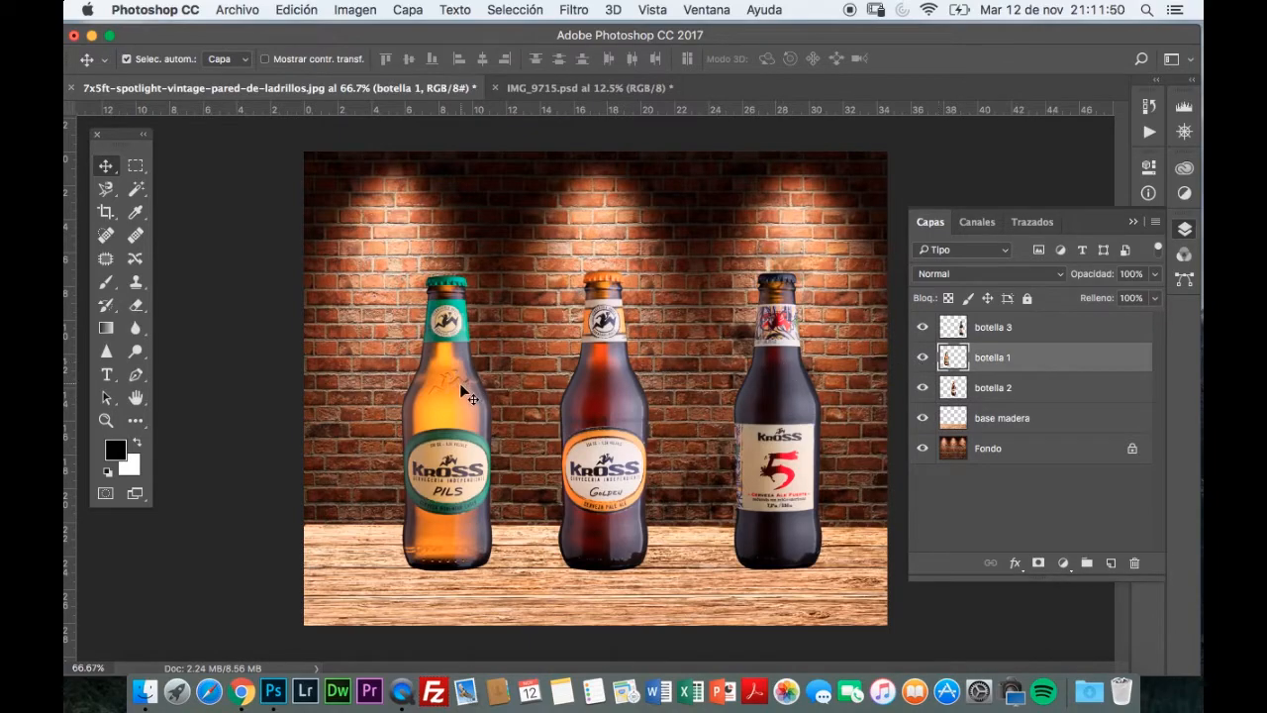
drag(457, 389, 457, 395)
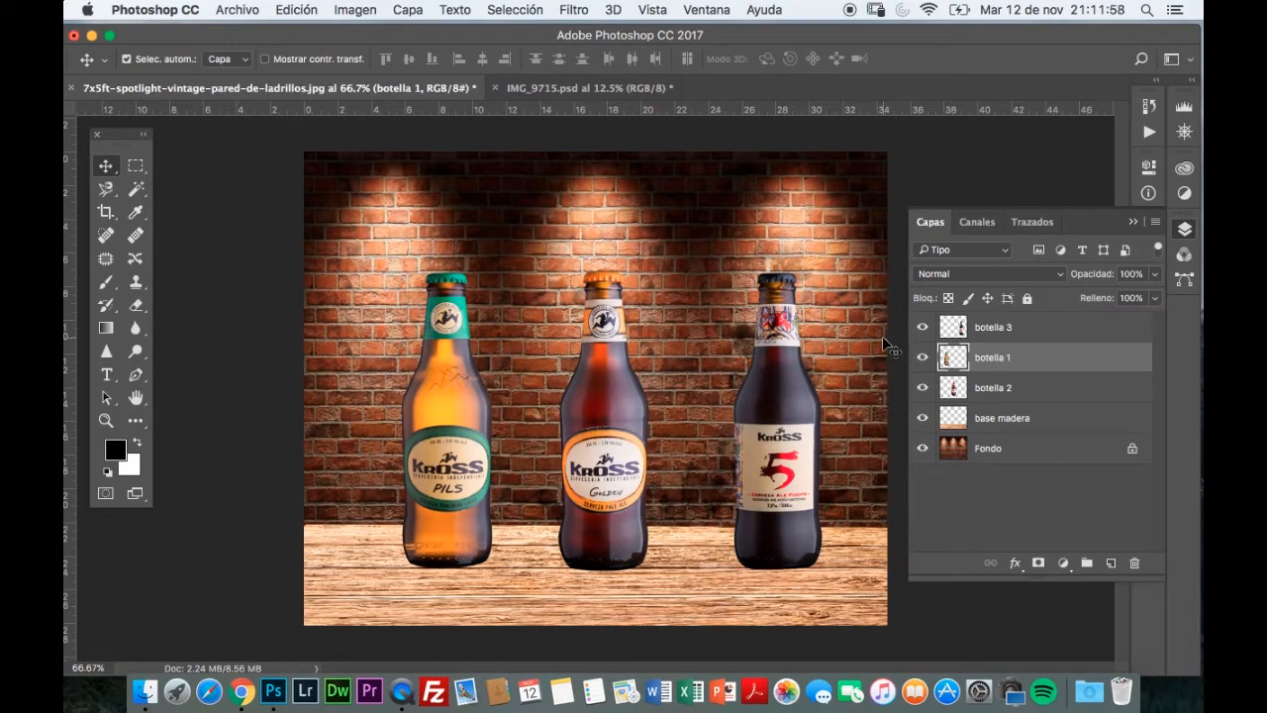
key(Left)
key(Left)
key(Left)
key(Left)
key(Left)
key(Left)
key(Left)
key(Left)
key(Left)
key(Left)
key(Left)
key(Left)
key(Left)
key(Left)
key(Left)
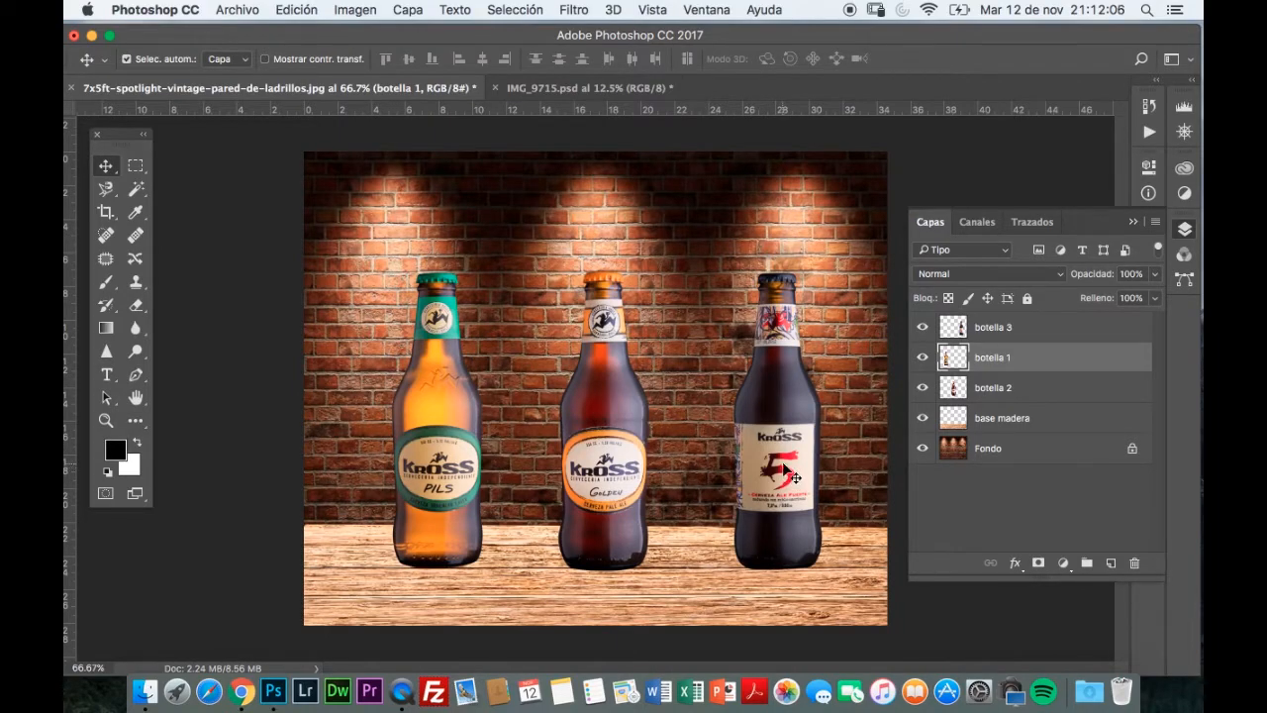
- Scale the botella 3 layer down slightly to 99.33% width and 99.40% height
click(1008, 330)
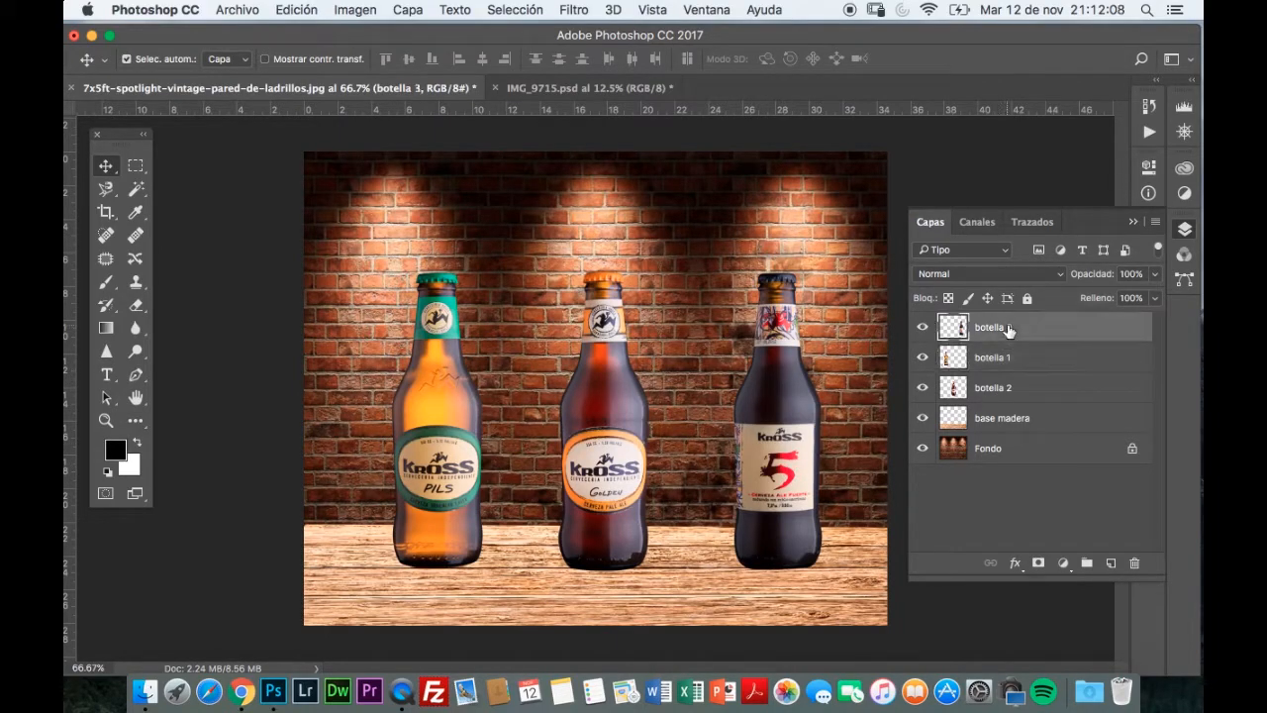
key(super+t)
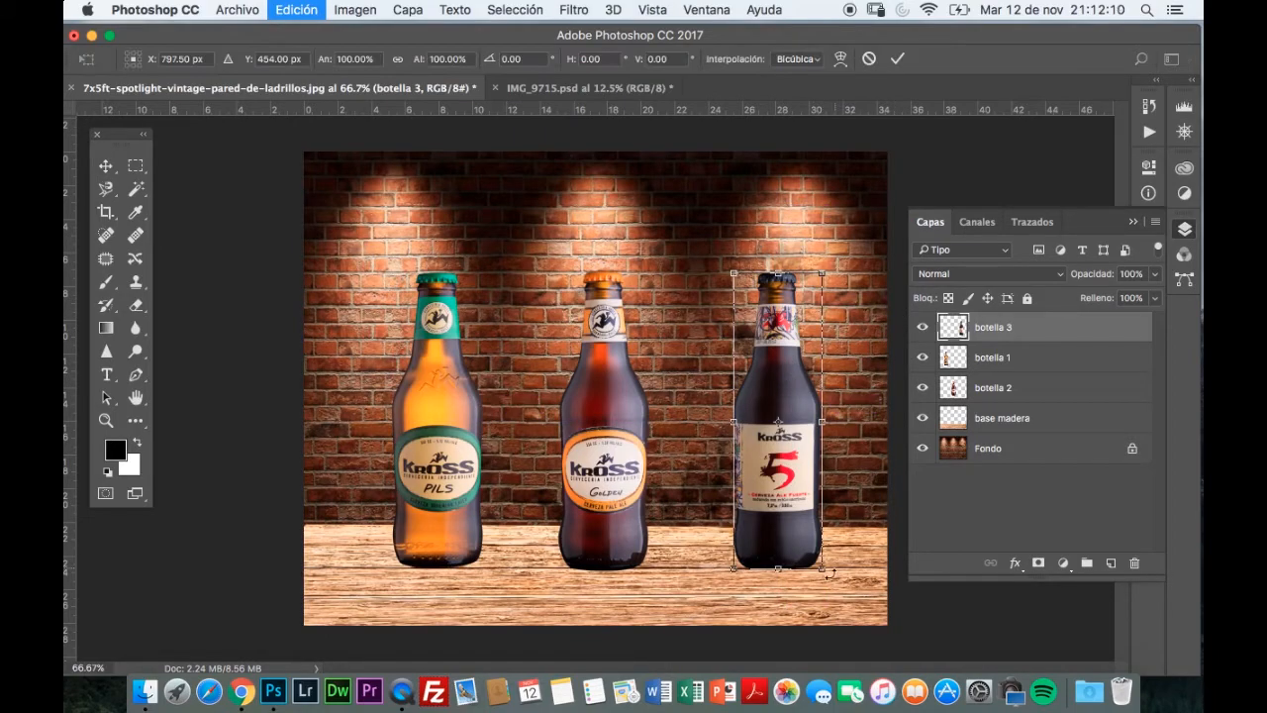
drag(823, 567, 821, 565)
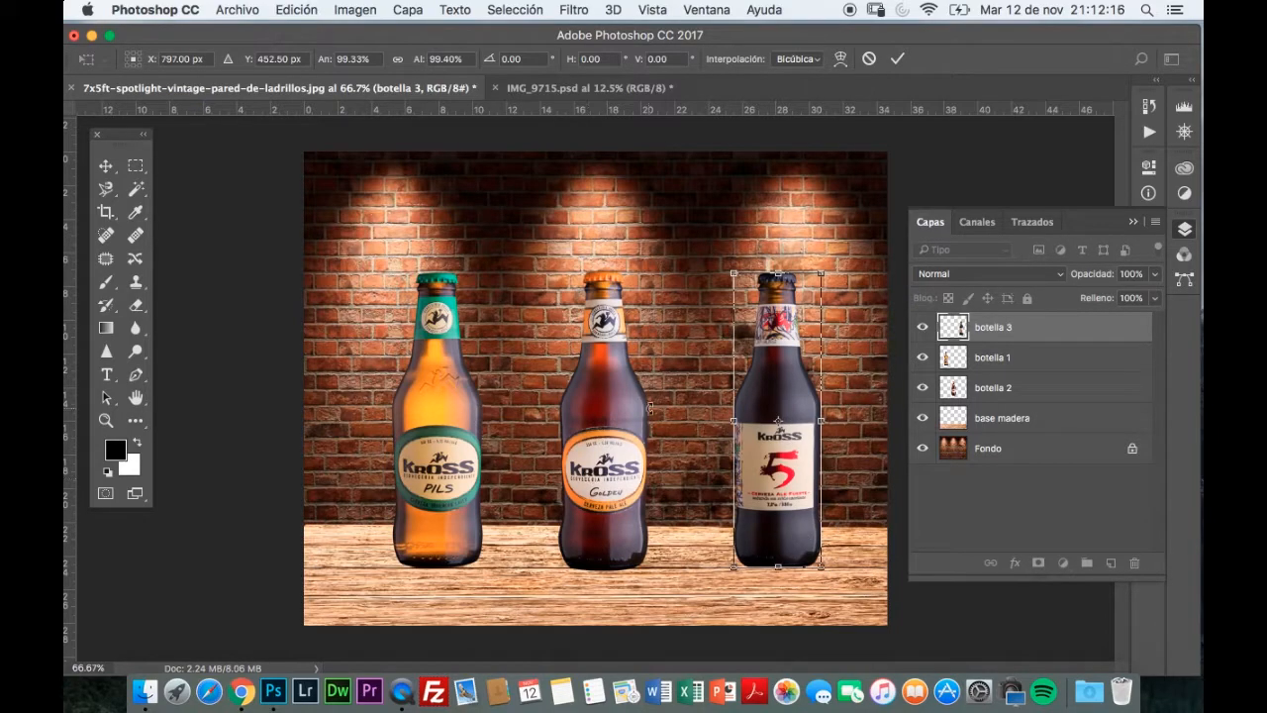
key(Return)
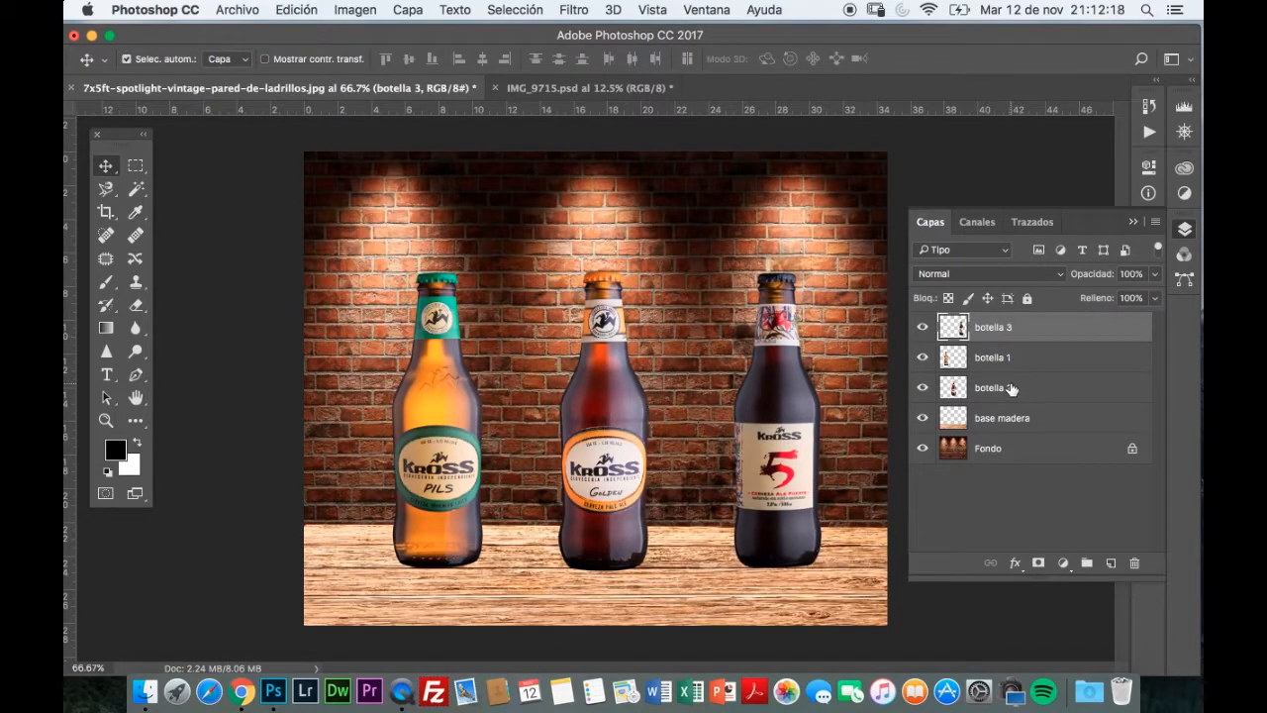
- Select the botella 2 layer and toggle its visibility to check the middle bottle
click(967, 392)
click(922, 387)
click(921, 387)
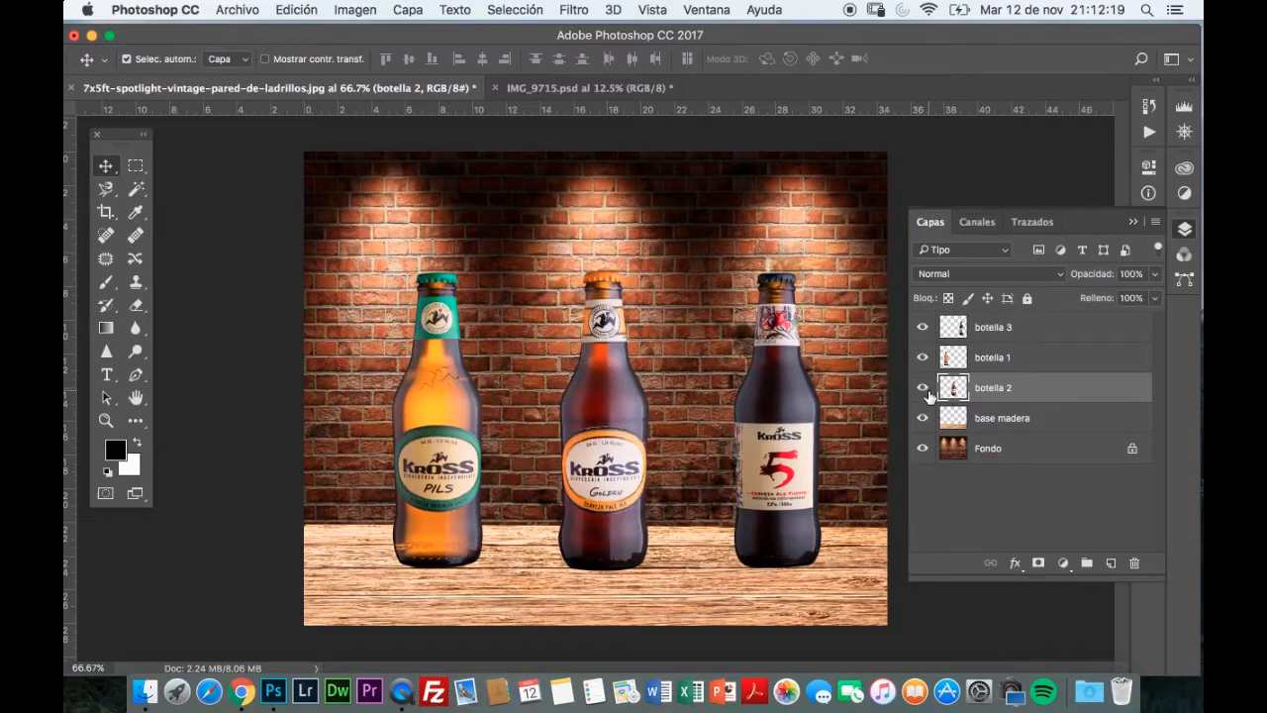
- Reorder the bottle layers so botella 1 is uppermost, followed by botella 2 and botella 3
click(1012, 336)
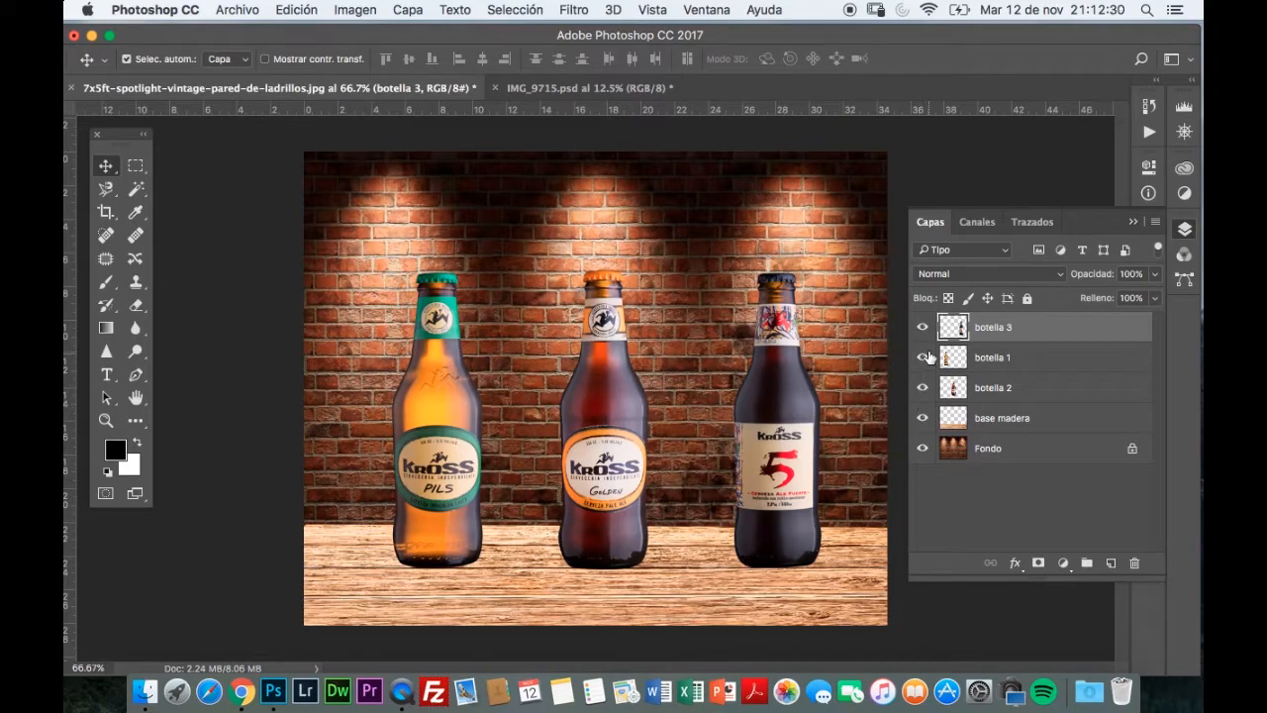
click(985, 360)
drag(957, 359, 985, 319)
drag(992, 392, 992, 357)
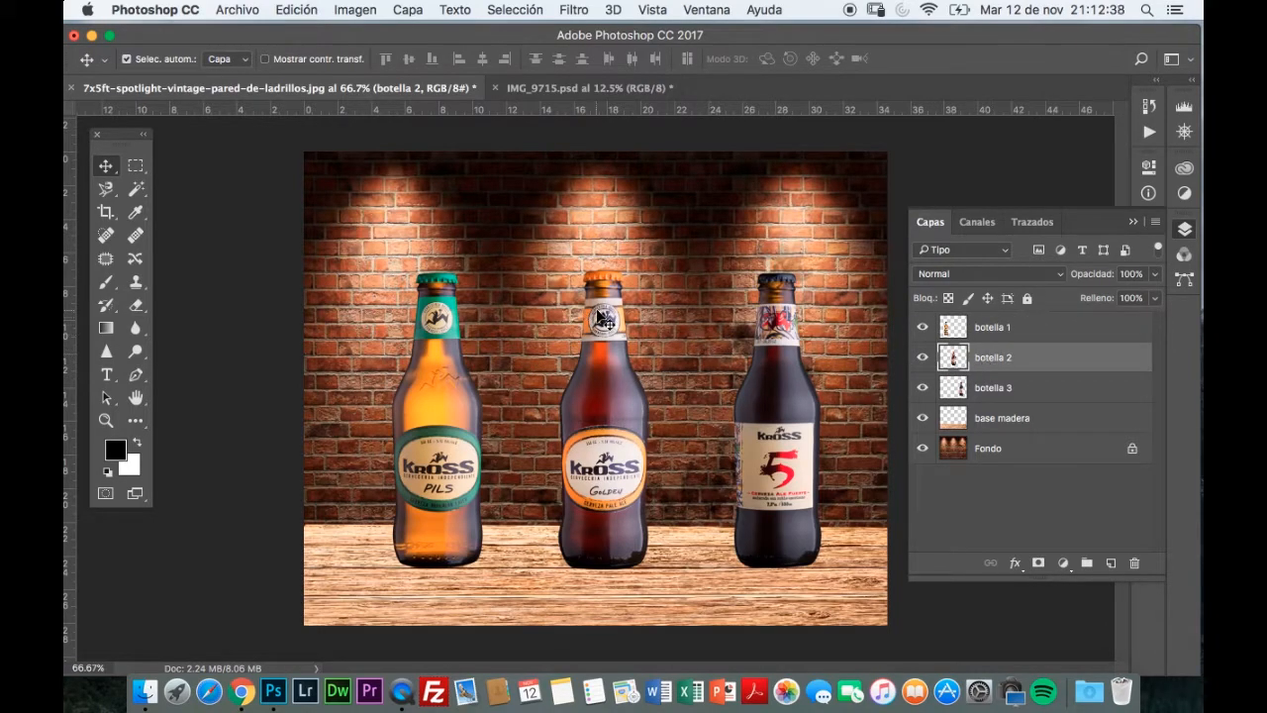
- Zoom to 100% on the botella 1 bottle and set up the Burn tool (Subexponer) with an 89 px brush
click(983, 338)
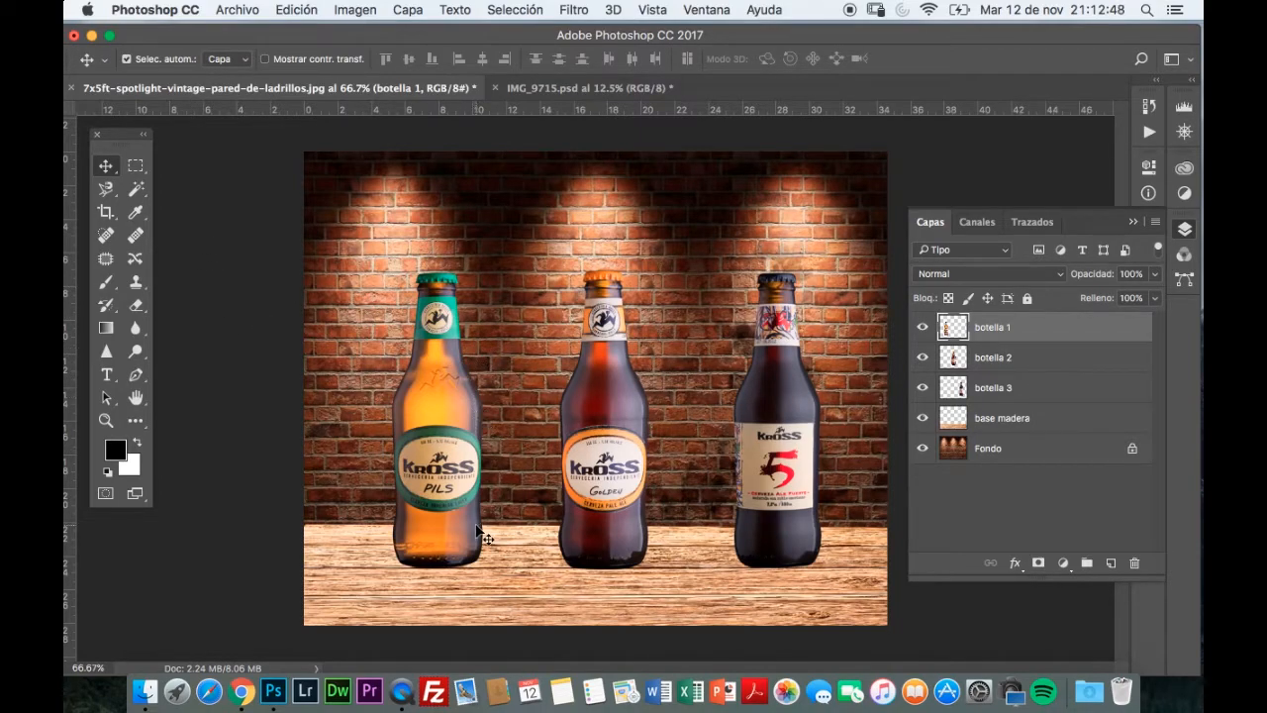
key(super+space)
click(448, 437)
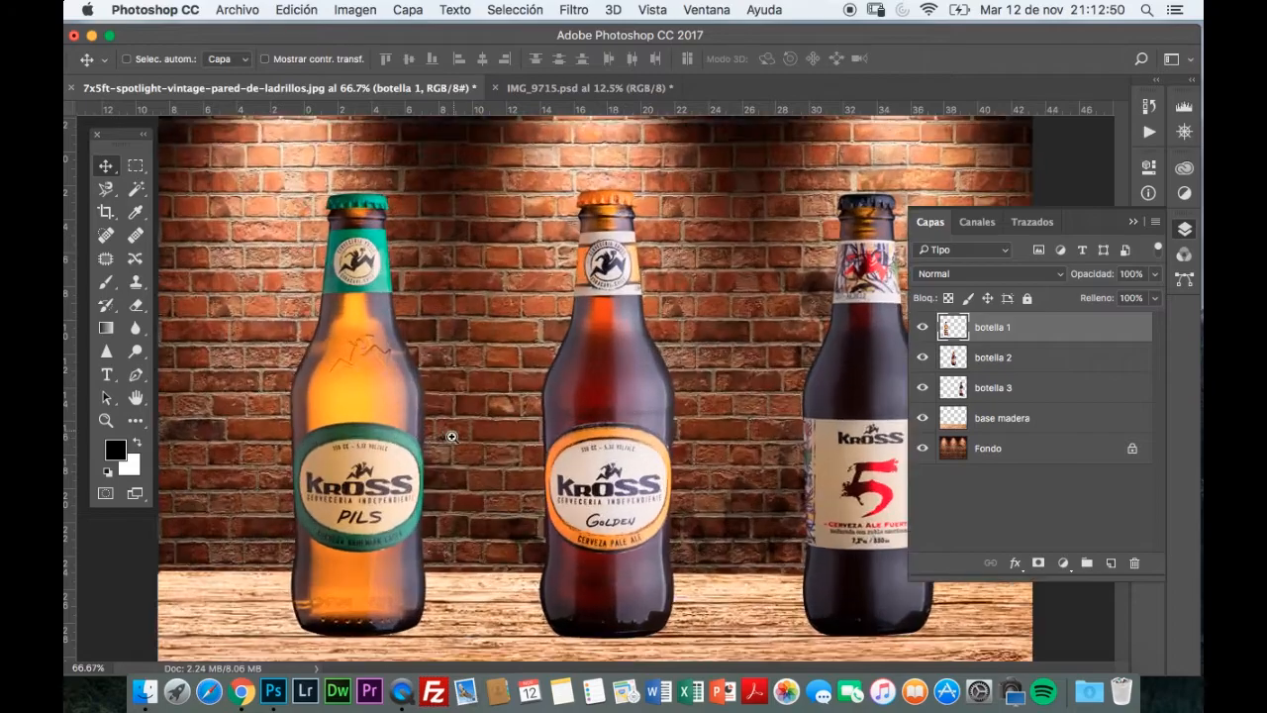
click(447, 435)
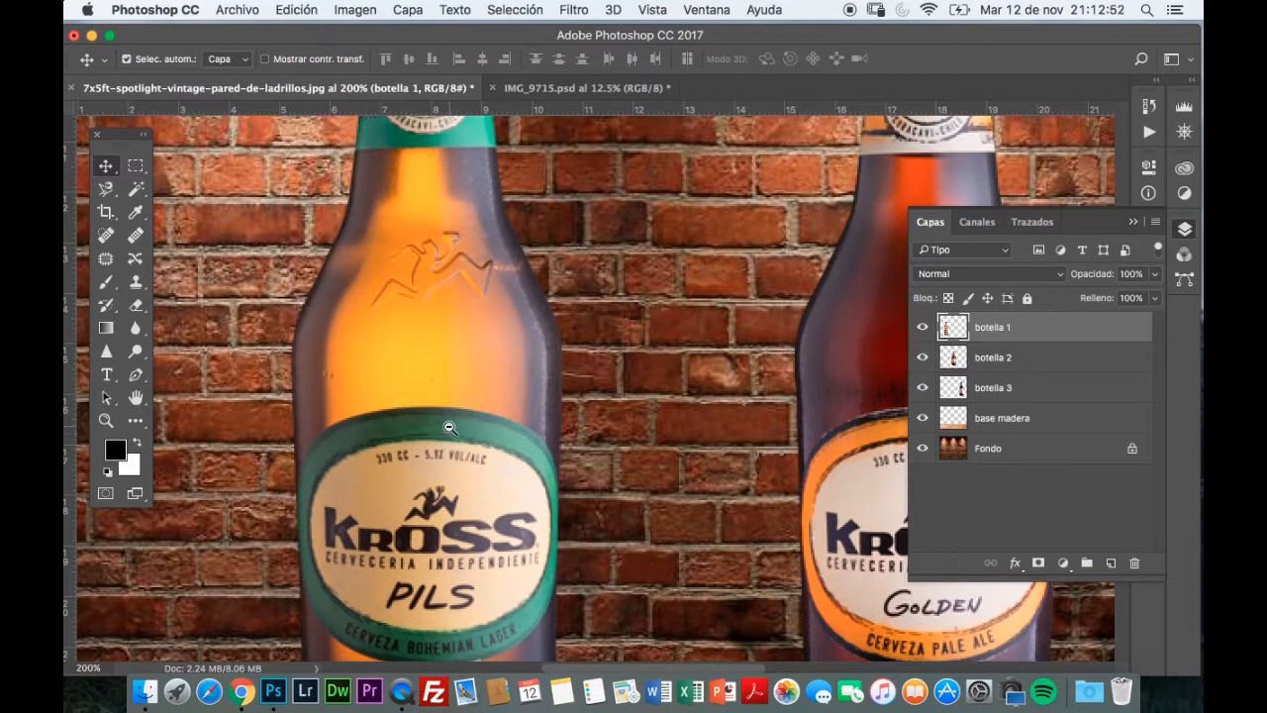
alt+super+click(450, 427)
drag(488, 388, 492, 391)
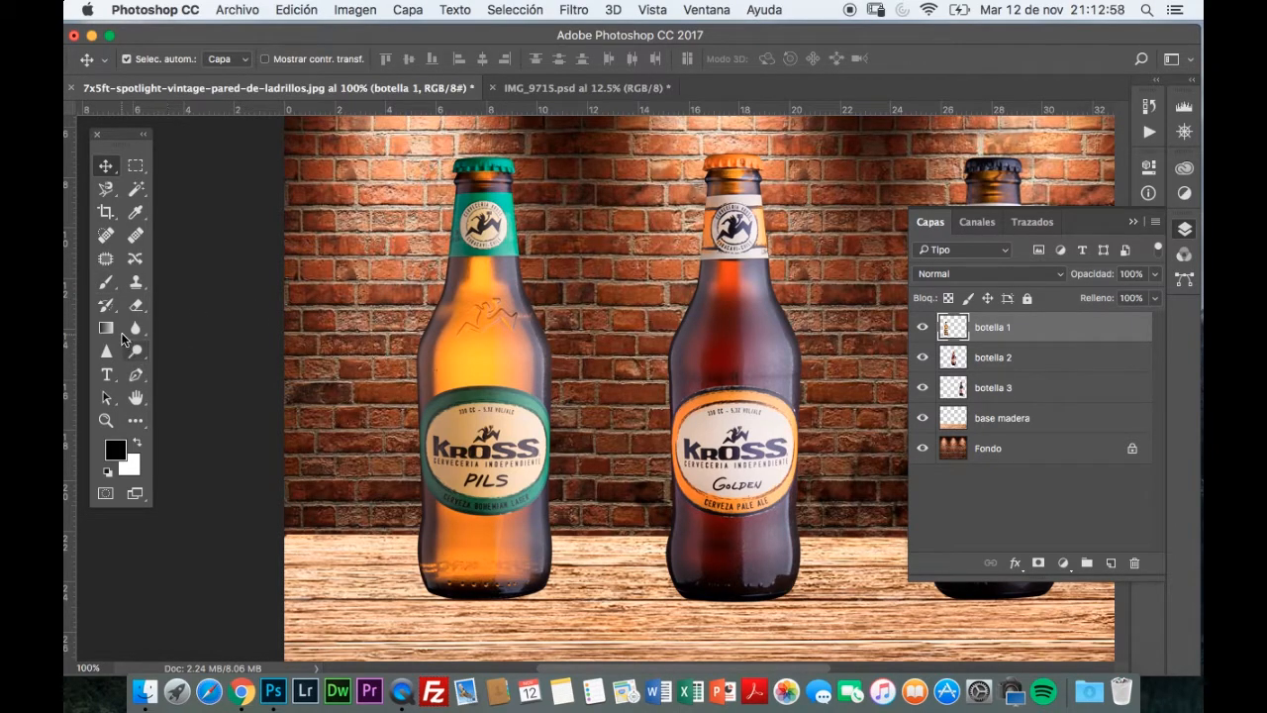
click(137, 353)
click(137, 352)
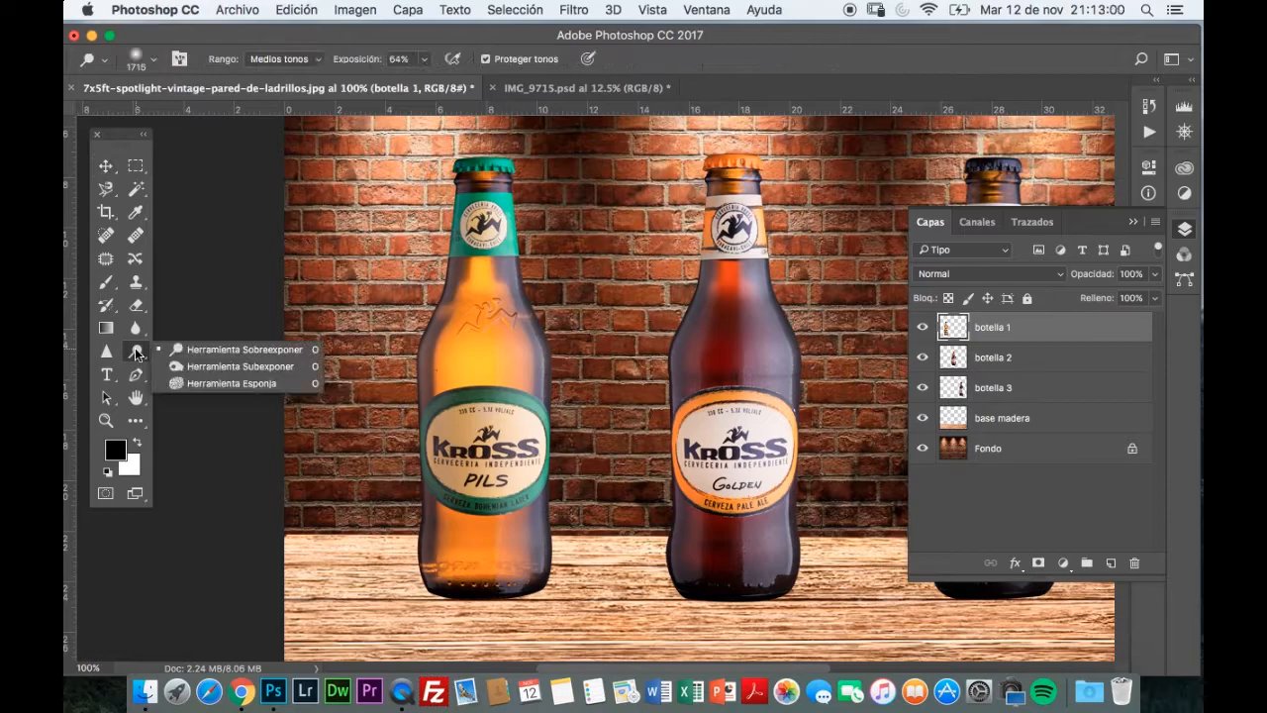
click(198, 368)
right_click(535, 347)
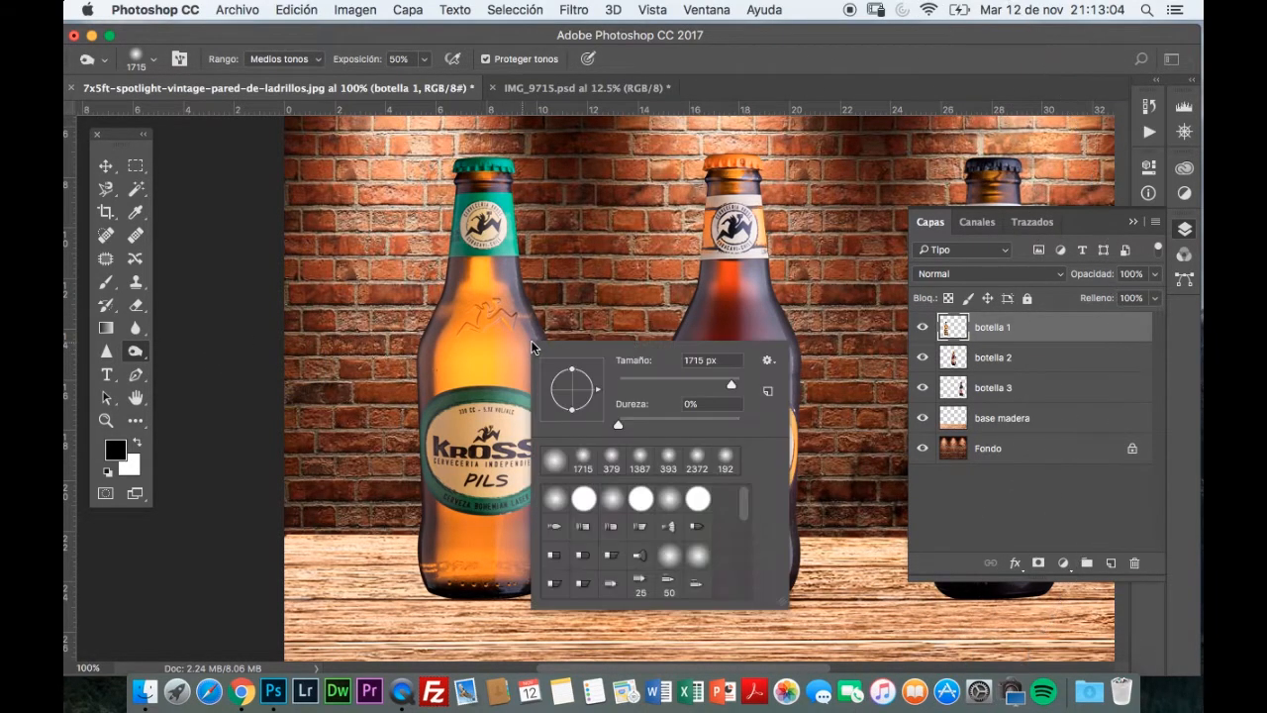
drag(735, 394, 670, 386)
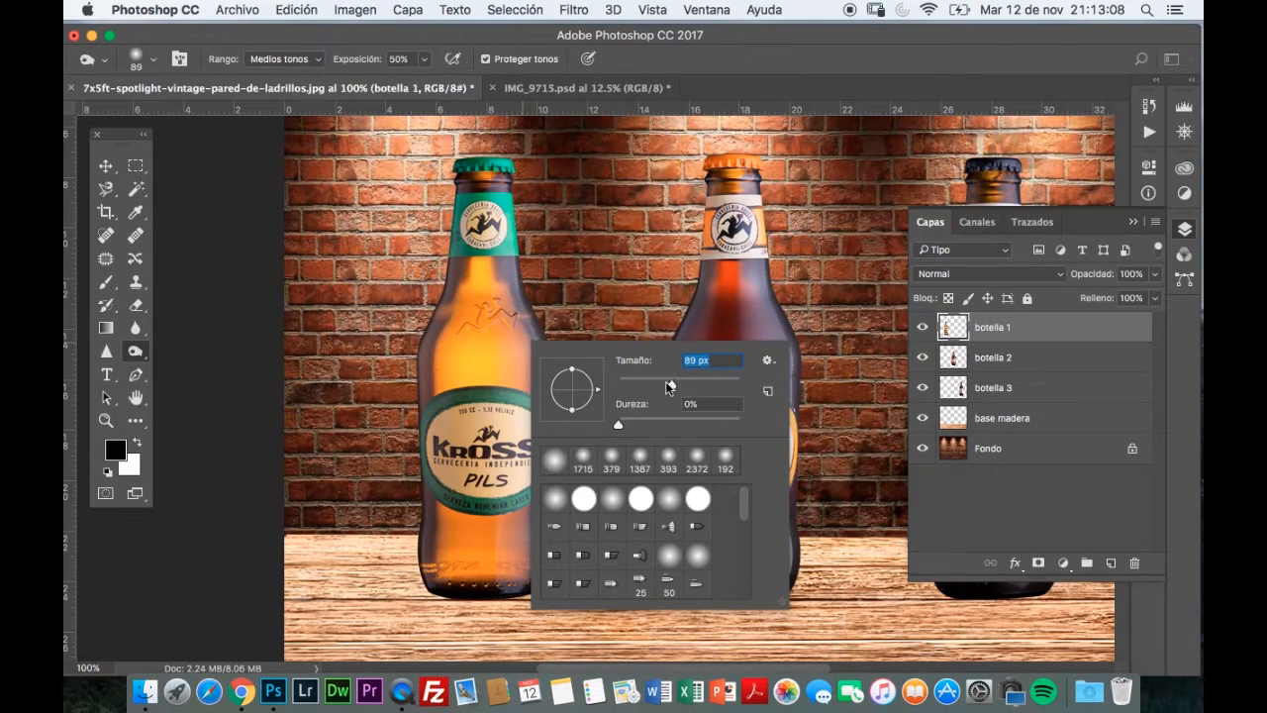
- Darken the edges of the Pils bottle on layer botella 1 with Burn strokes from neck to base
click(774, 60)
drag(440, 263, 427, 365)
mouse_move(404, 424)
mouse_down()
mouse_move(410, 546)
mouse_move(439, 601)
mouse_move(558, 578)
mouse_move(537, 587)
mouse_move(566, 407)
mouse_move(524, 275)
mouse_move(554, 285)
mouse_move(545, 158)
mouse_move(525, 171)
mouse_move(468, 155)
mouse_move(446, 171)
mouse_move(442, 238)
mouse_move(421, 261)
mouse_move(438, 206)
mouse_move(419, 288)
mouse_move(381, 357)
mouse_move(425, 304)
mouse_move(395, 416)
mouse_move(416, 533)
mouse_move(430, 517)
mouse_move(426, 629)
mouse_up()
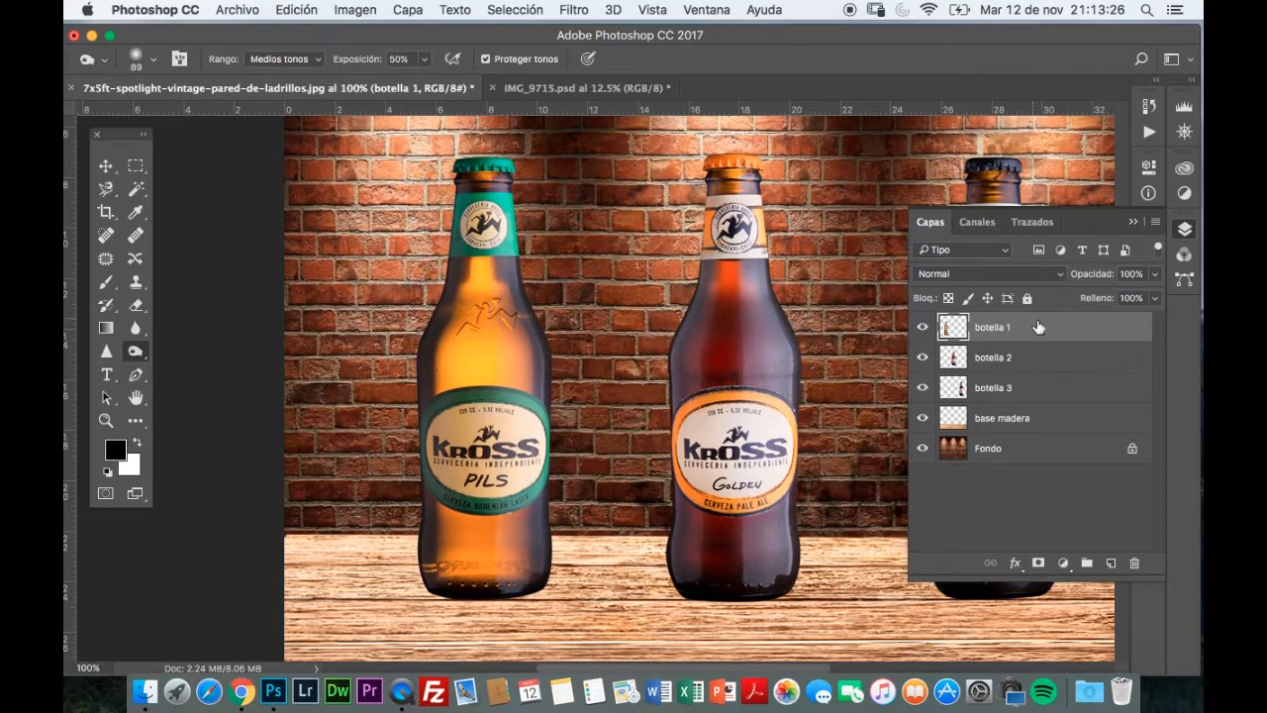
- Darken the edges of the Golden bottle on layer botella 2 with the Burn tool
click(1014, 362)
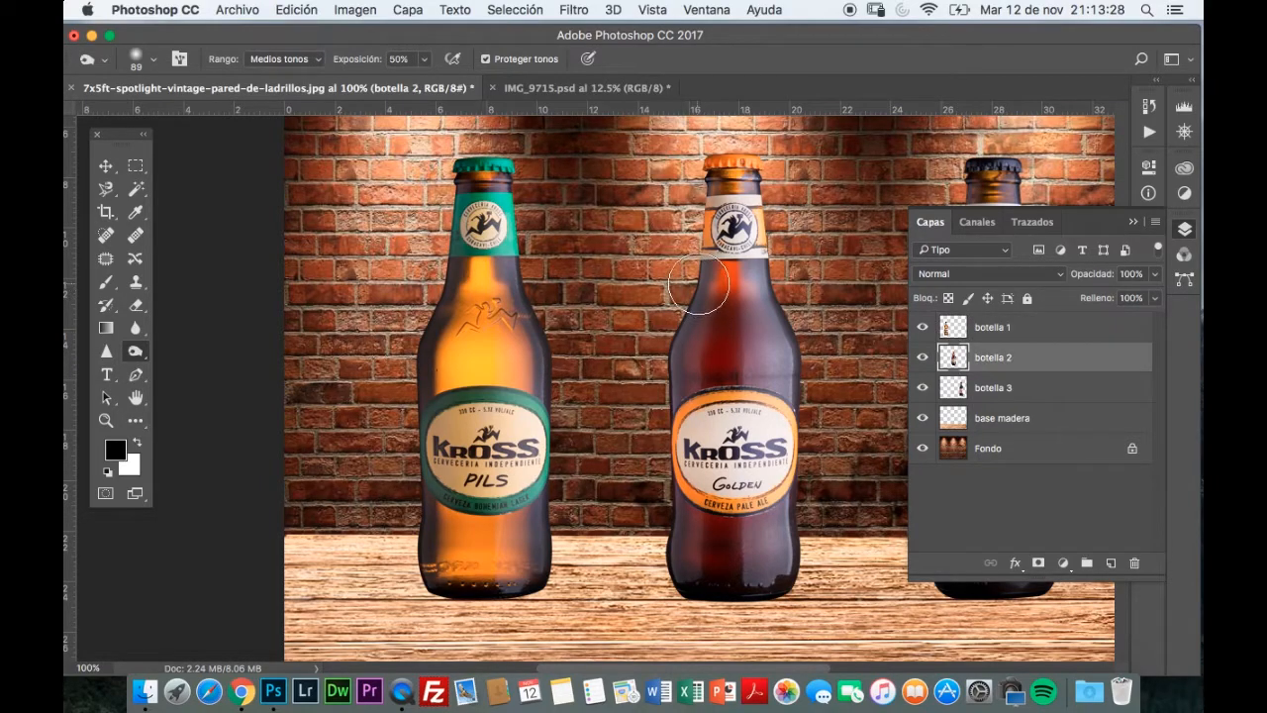
mouse_move(711, 285)
mouse_down()
mouse_move(668, 377)
mouse_move(696, 278)
mouse_move(683, 300)
mouse_move(659, 401)
mouse_move(677, 324)
mouse_move(659, 561)
mouse_move(678, 601)
mouse_move(716, 339)
mouse_move(695, 338)
mouse_move(719, 129)
mouse_up()
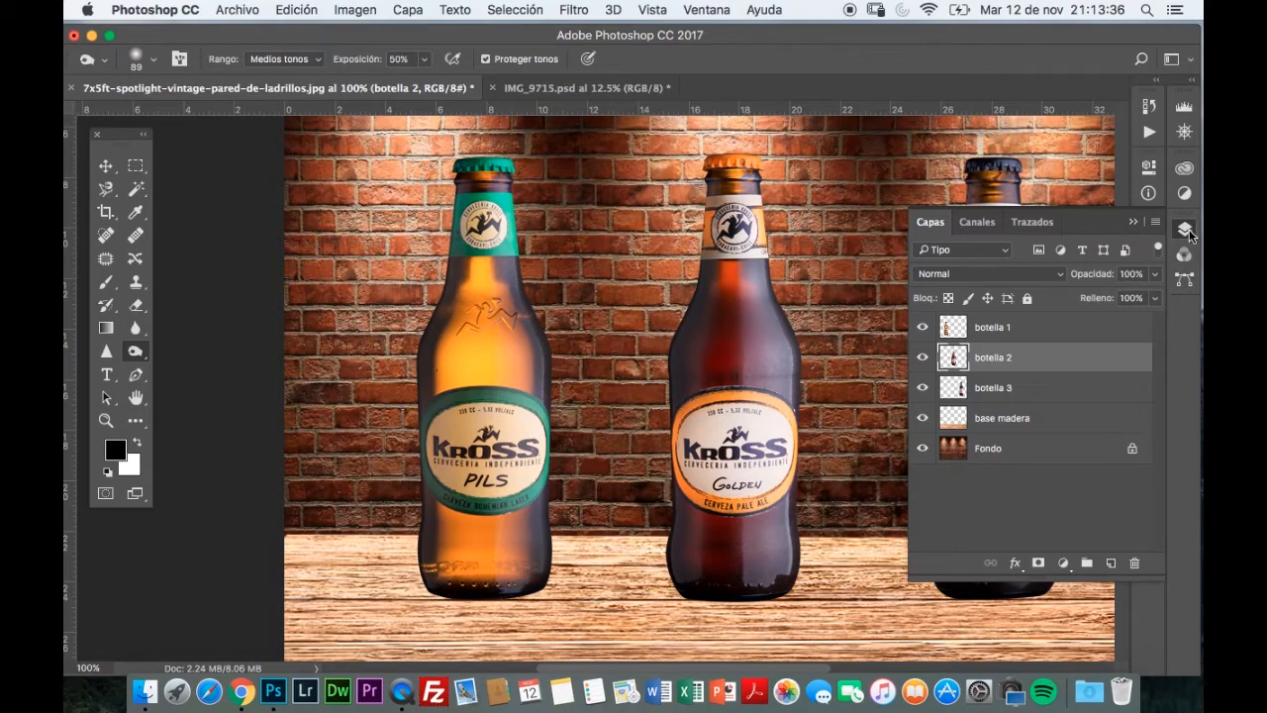
- Darken the edges of the Kross 5 bottle on layer botella 3 with Burn strokes and undo the last stroke
click(1042, 389)
click(1185, 230)
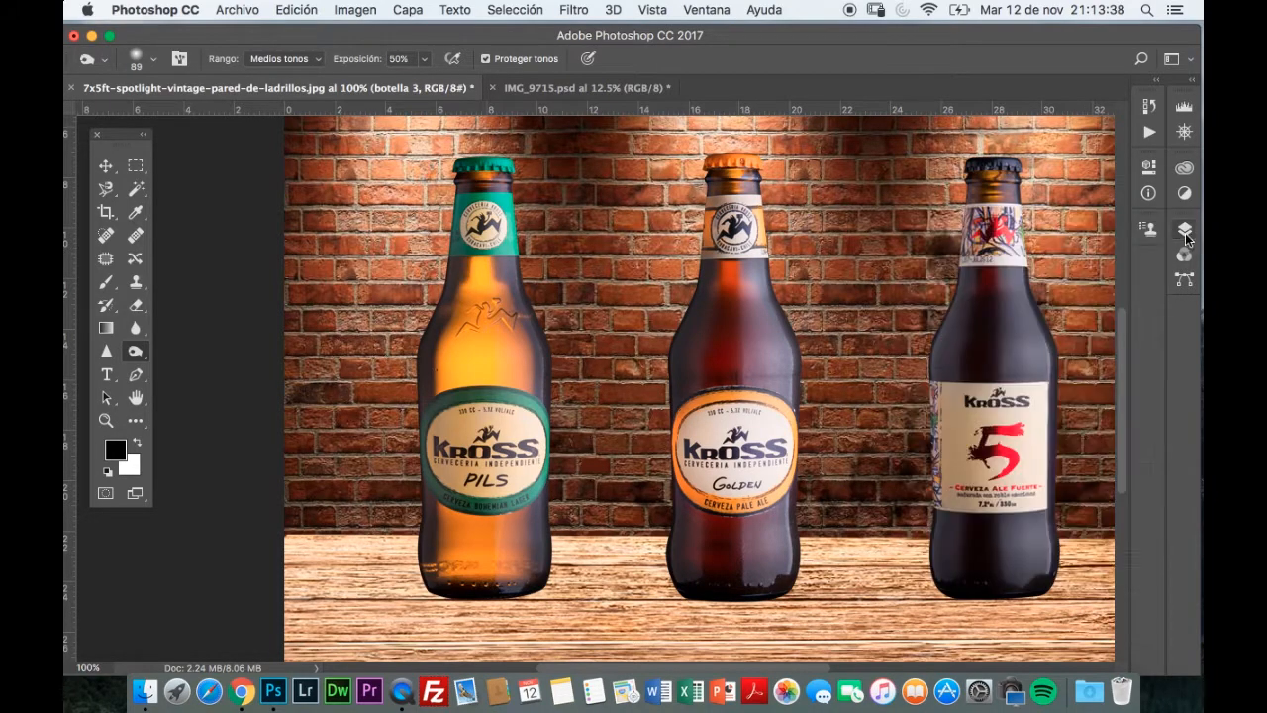
drag(1010, 365, 926, 354)
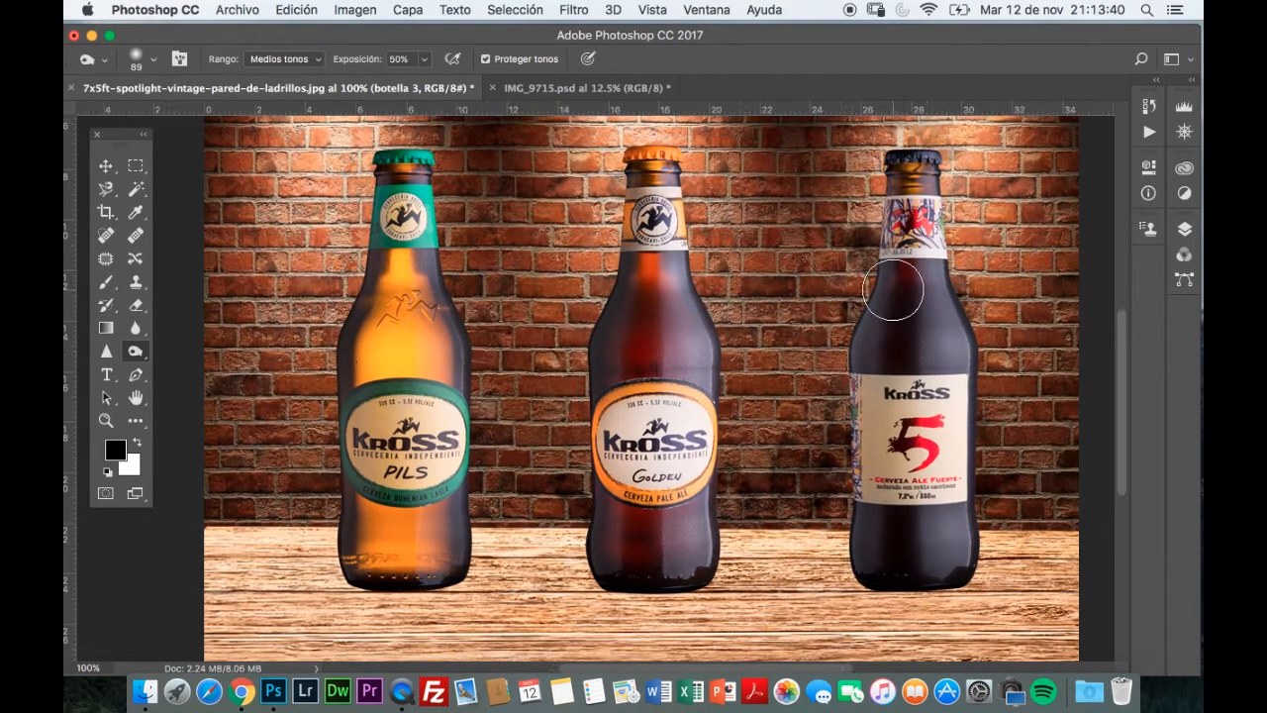
mouse_move(961, 294)
mouse_down()
mouse_move(995, 380)
mouse_move(988, 495)
mouse_move(959, 533)
mouse_move(957, 582)
mouse_move(882, 604)
mouse_move(872, 570)
mouse_move(920, 586)
mouse_up()
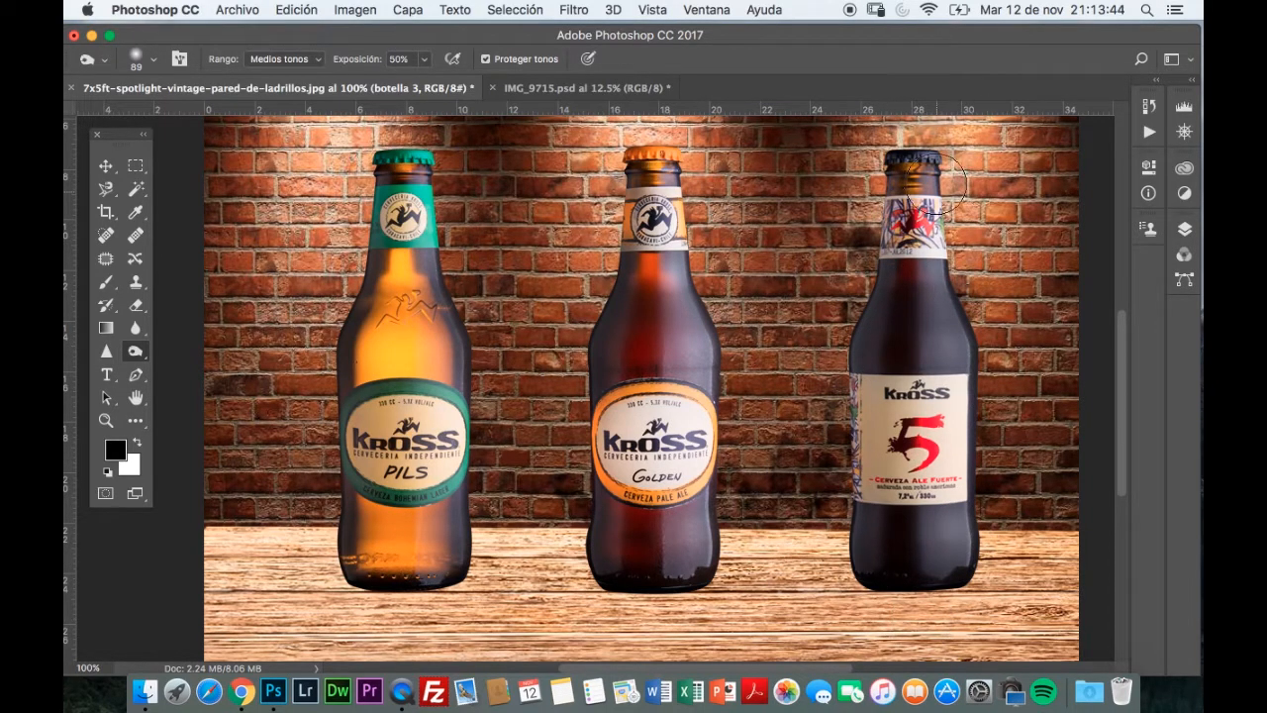
drag(874, 398, 868, 466)
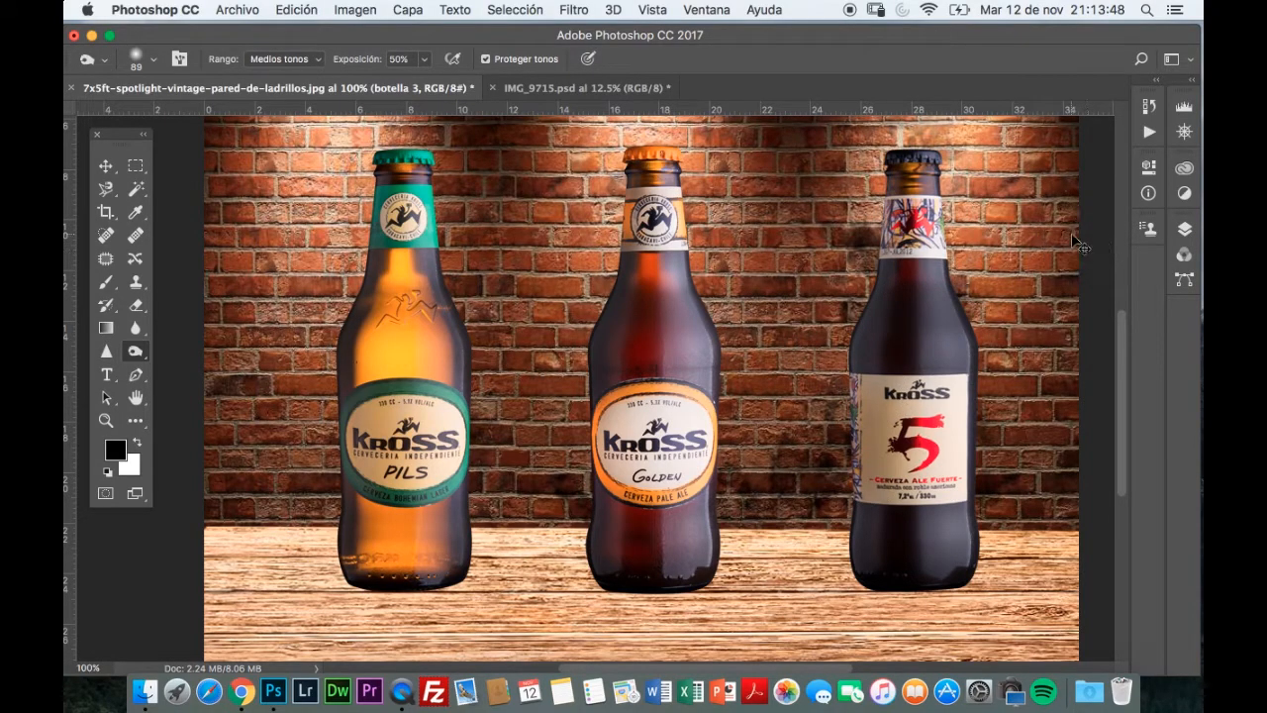
key(super+z)
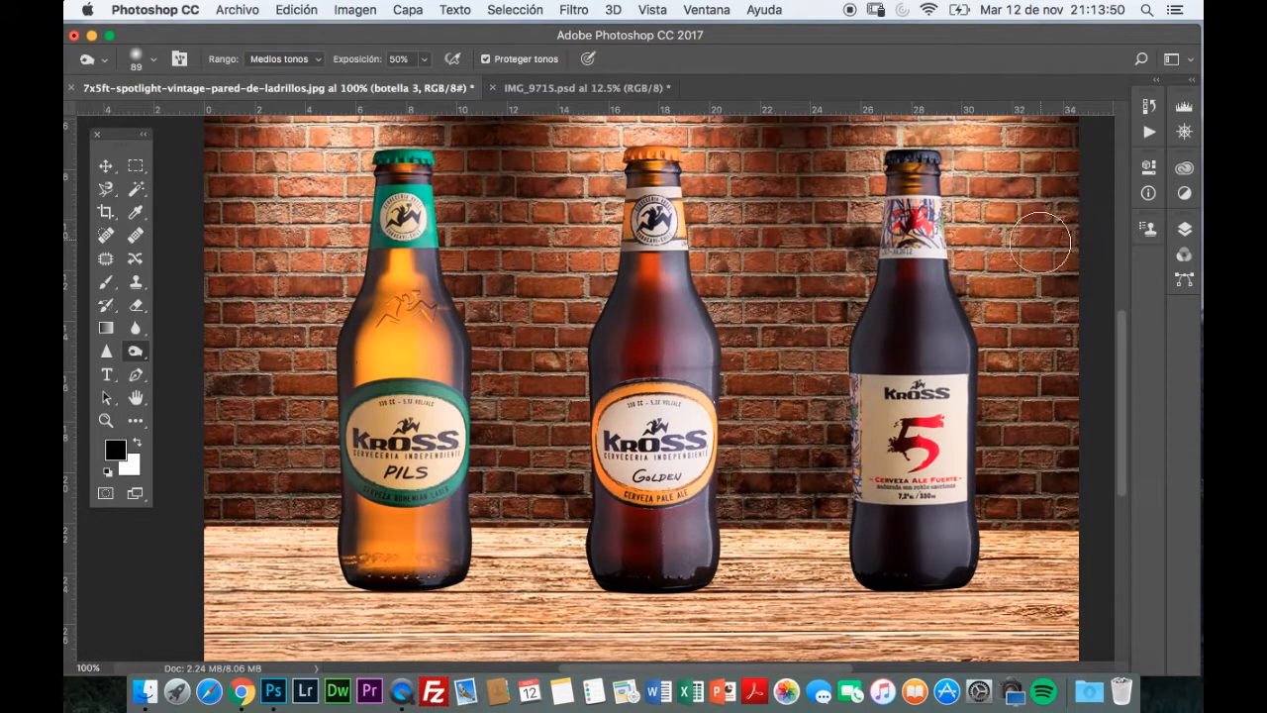
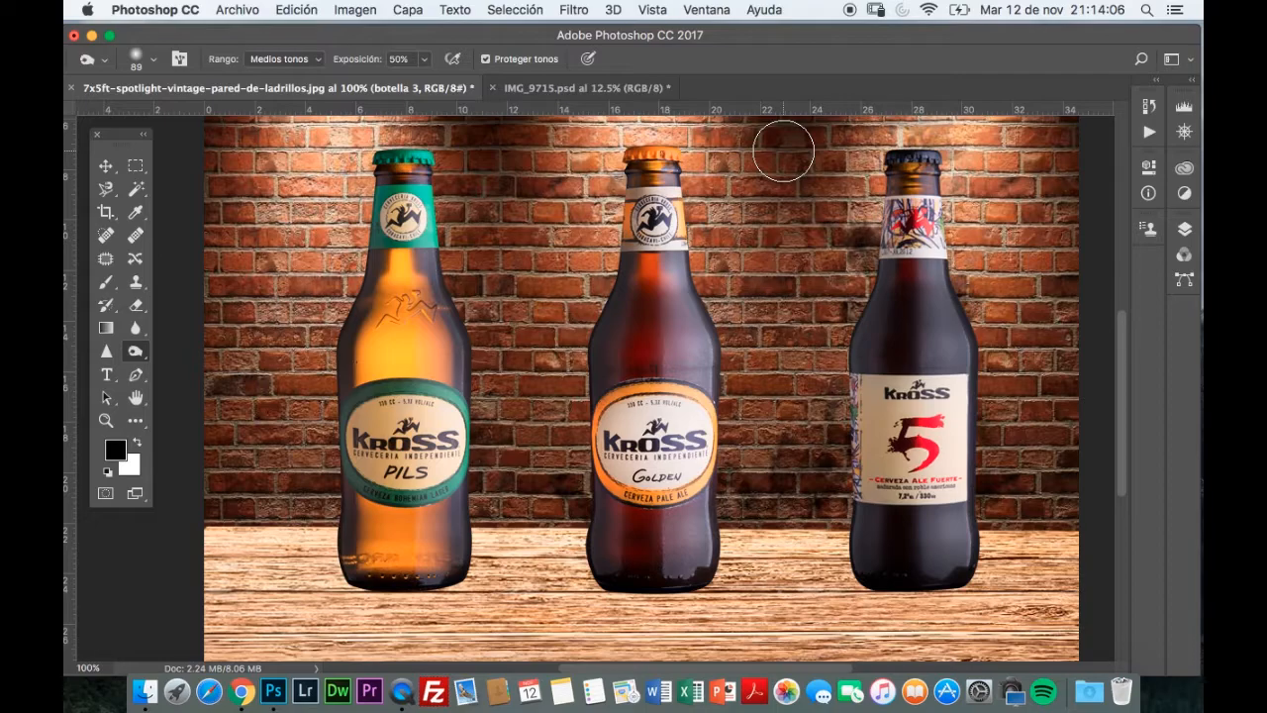
- Move the Pils bottle (botella 1) left and the Kross 5 bottle (botella 3) slightly right so each stands beneath its spotlight
key(super+minus)
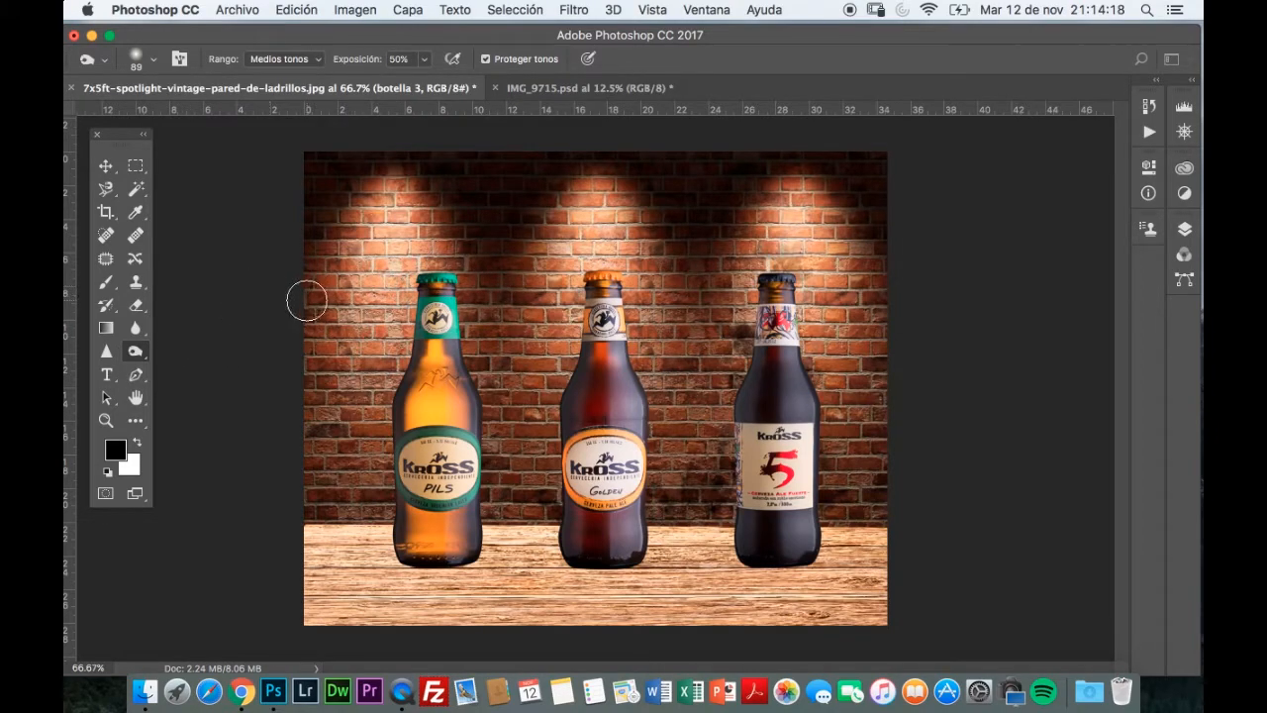
key(v)
click(1182, 230)
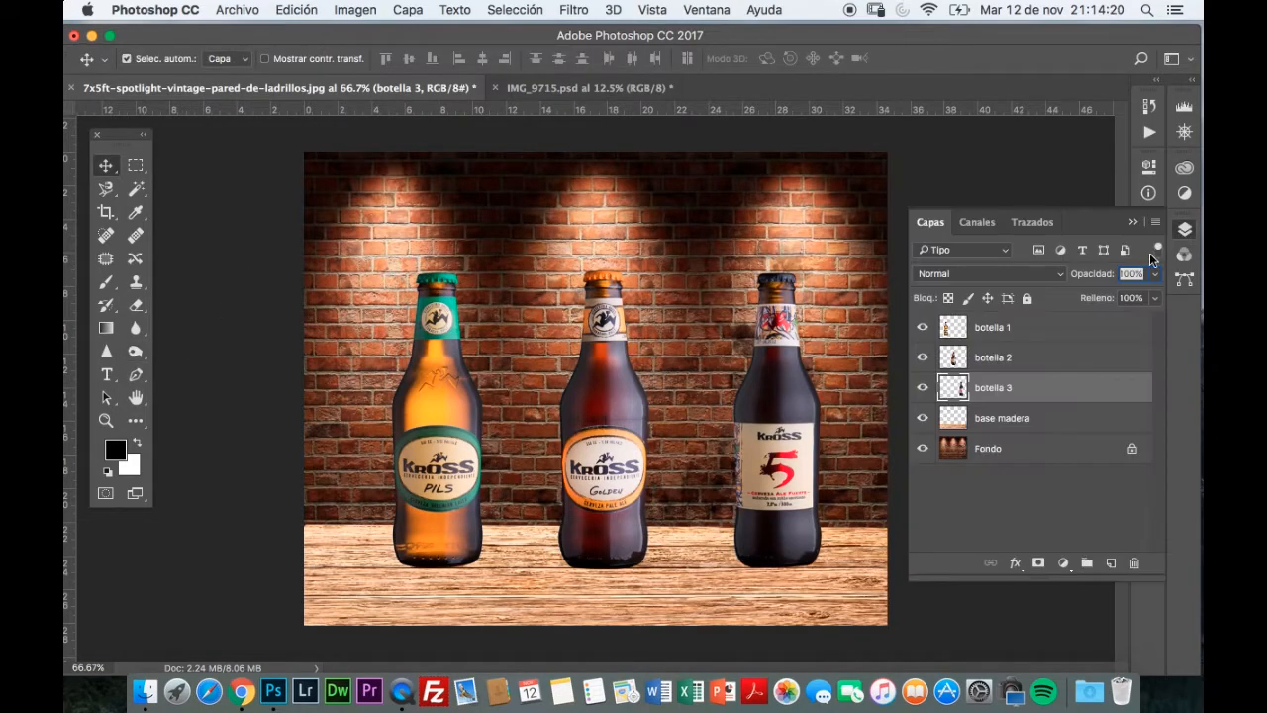
click(994, 332)
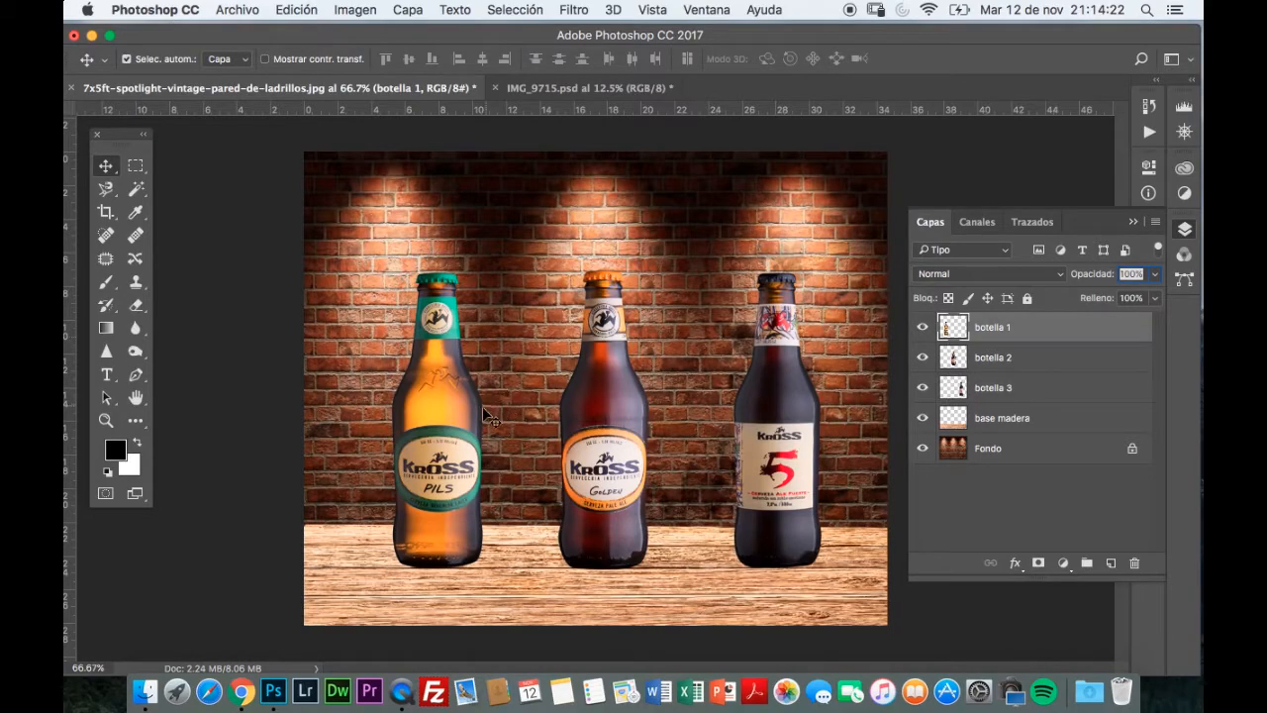
drag(445, 427, 403, 428)
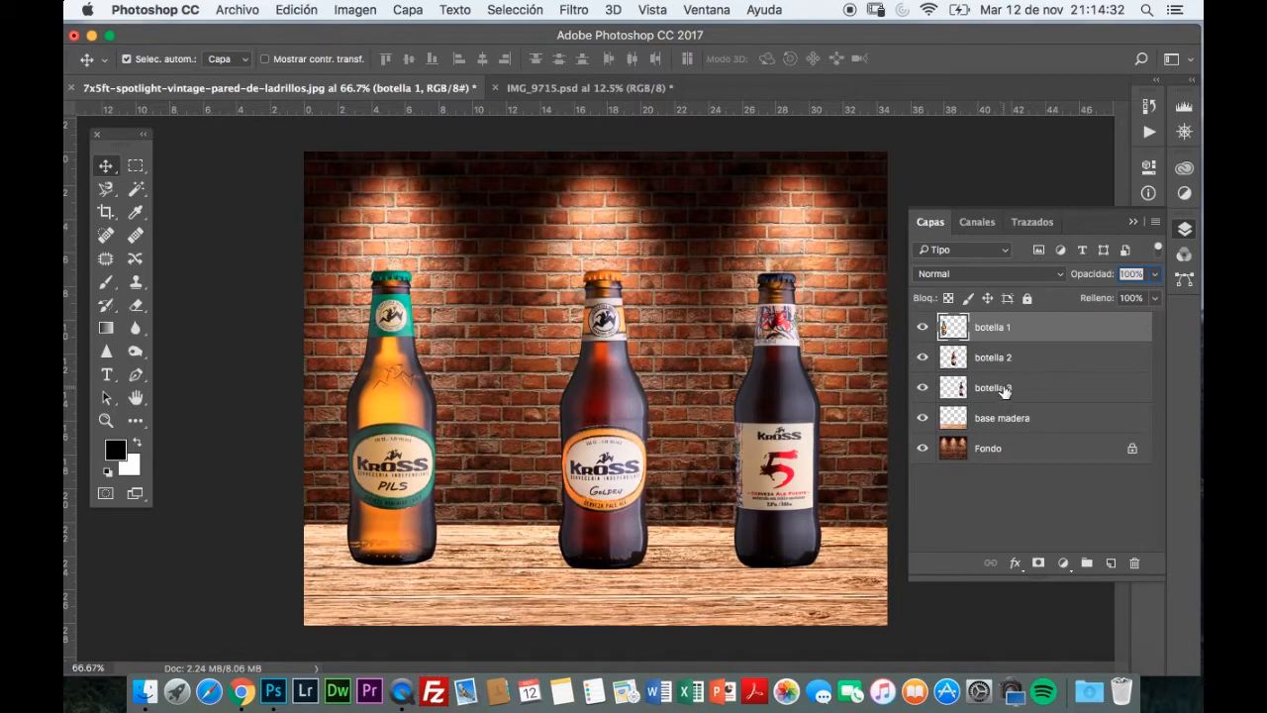
click(1000, 390)
drag(789, 425, 802, 426)
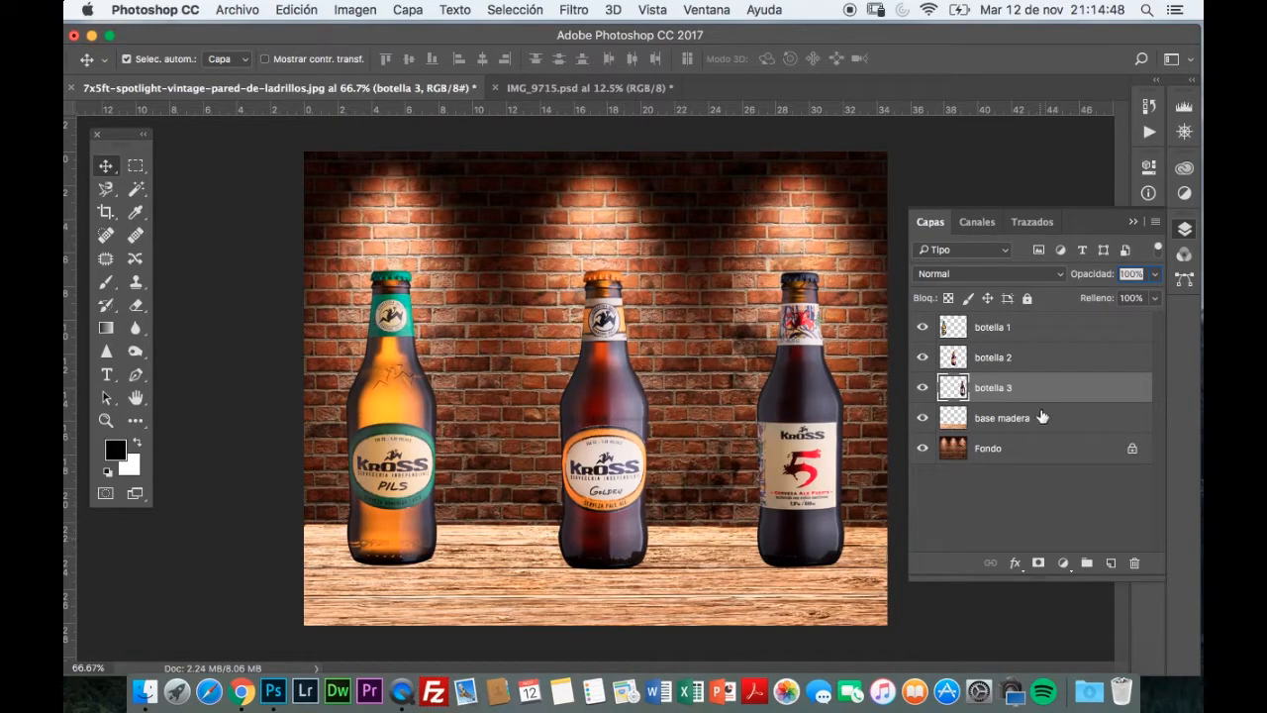
- Add a new layer directly above base madera and name it "sombra fondo"
click(1016, 424)
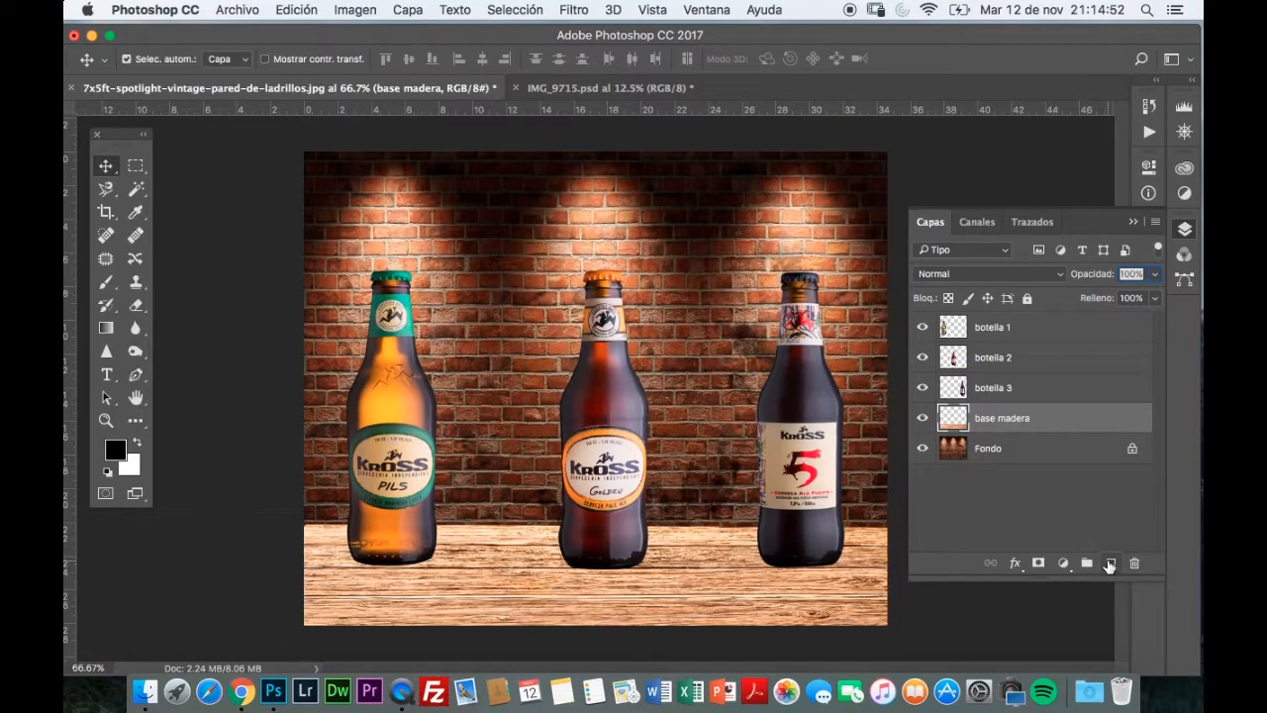
click(1111, 563)
double_click(992, 423)
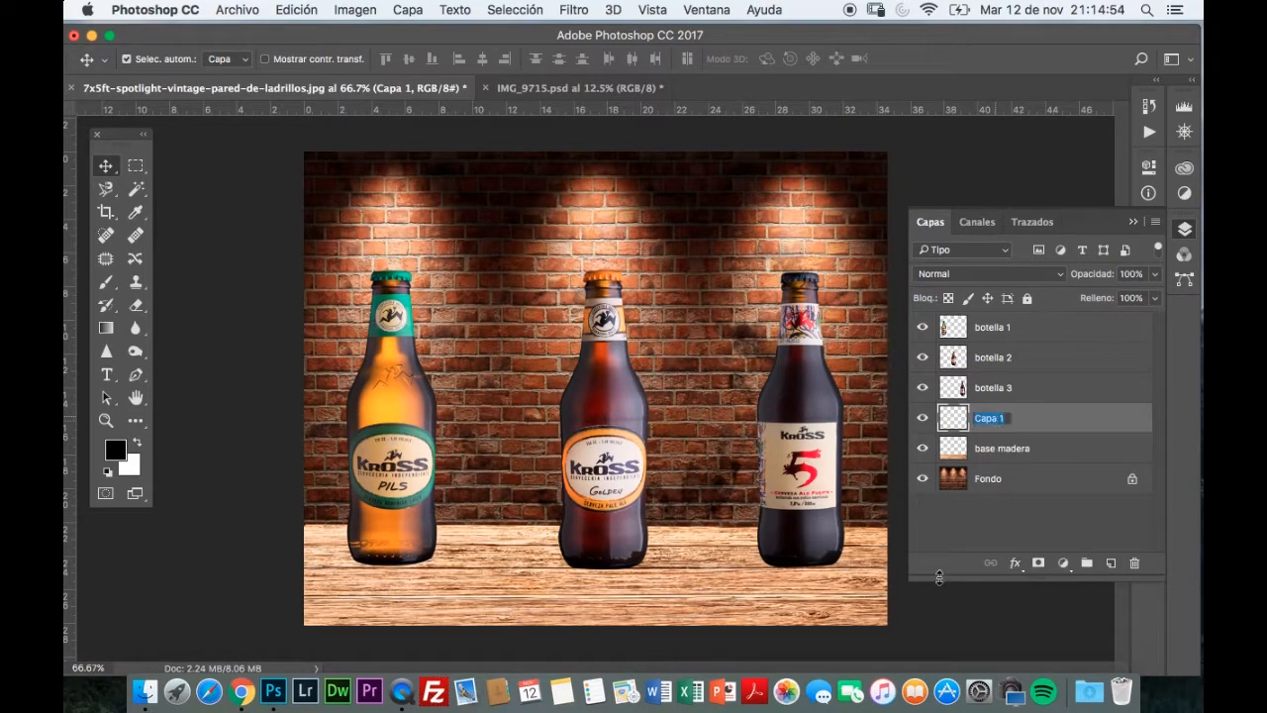
text(sombra fondo)
key(Return)
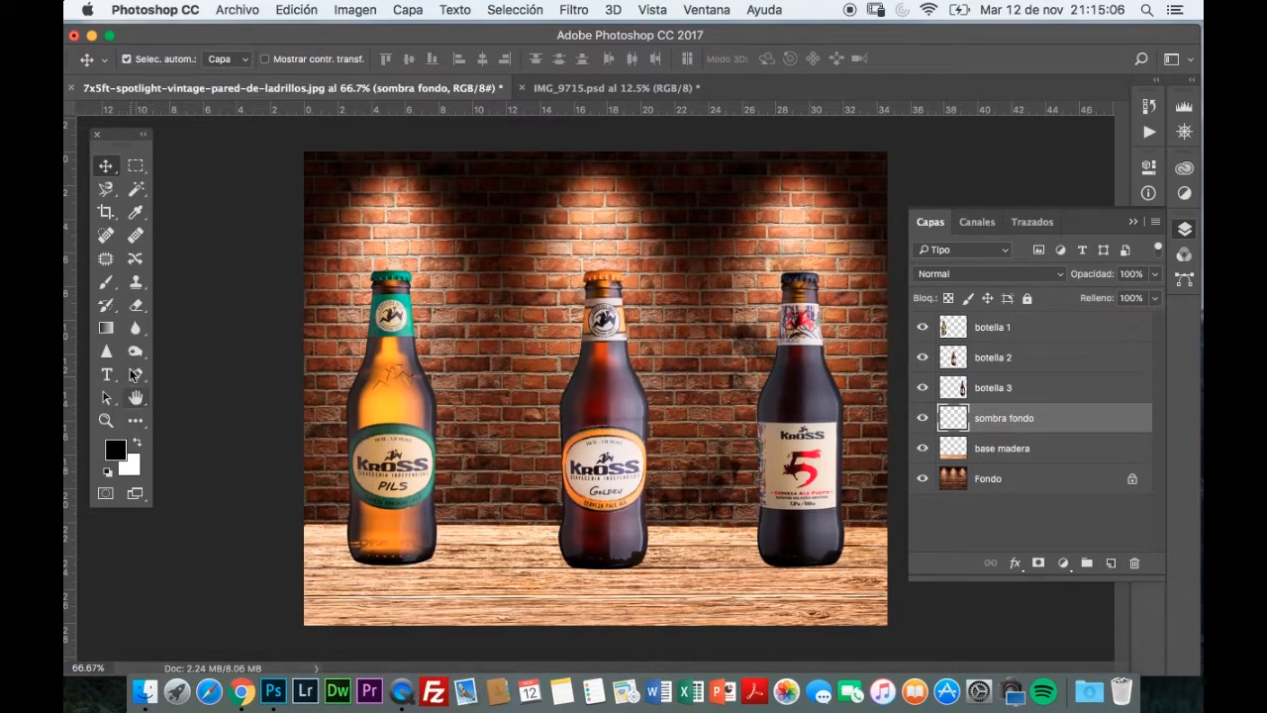
- Paint a horizontal shadow band across the wall-to-wood junction on sombra fondo, using a 320 px brush and a dark brown sampled from the bricks
click(106, 282)
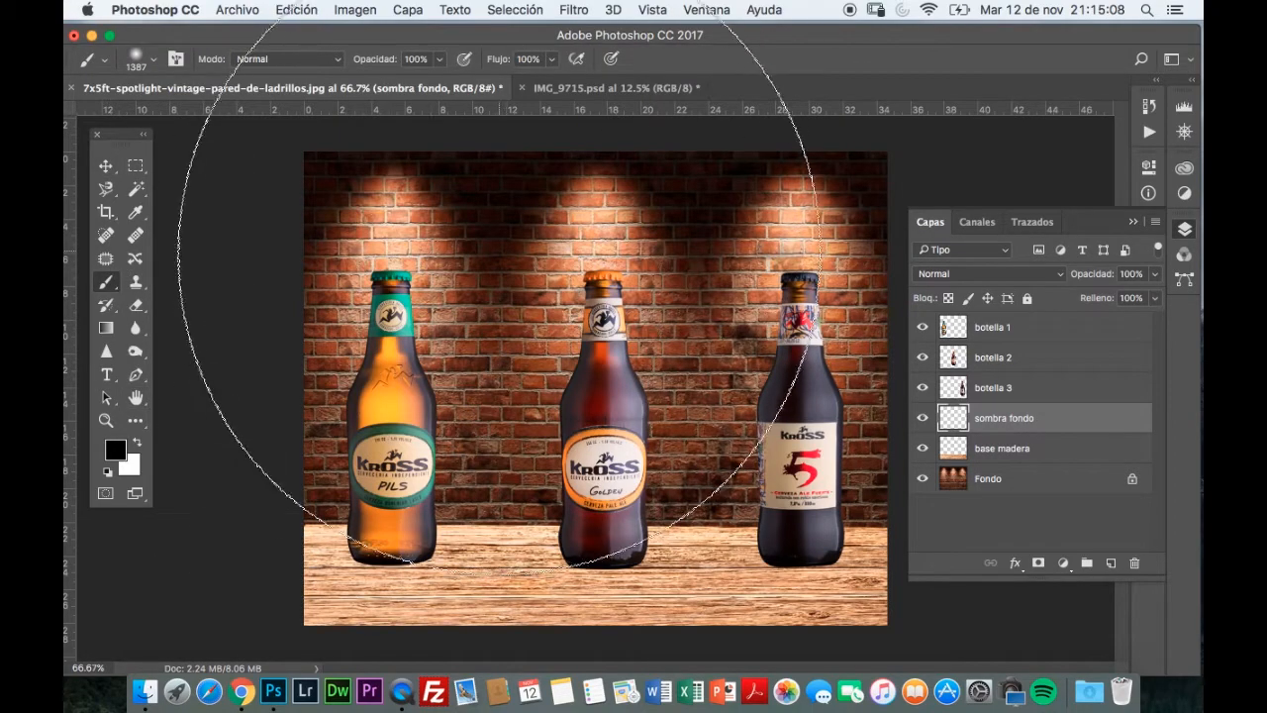
right_click(576, 319)
drag(772, 368, 759, 367)
click(843, 70)
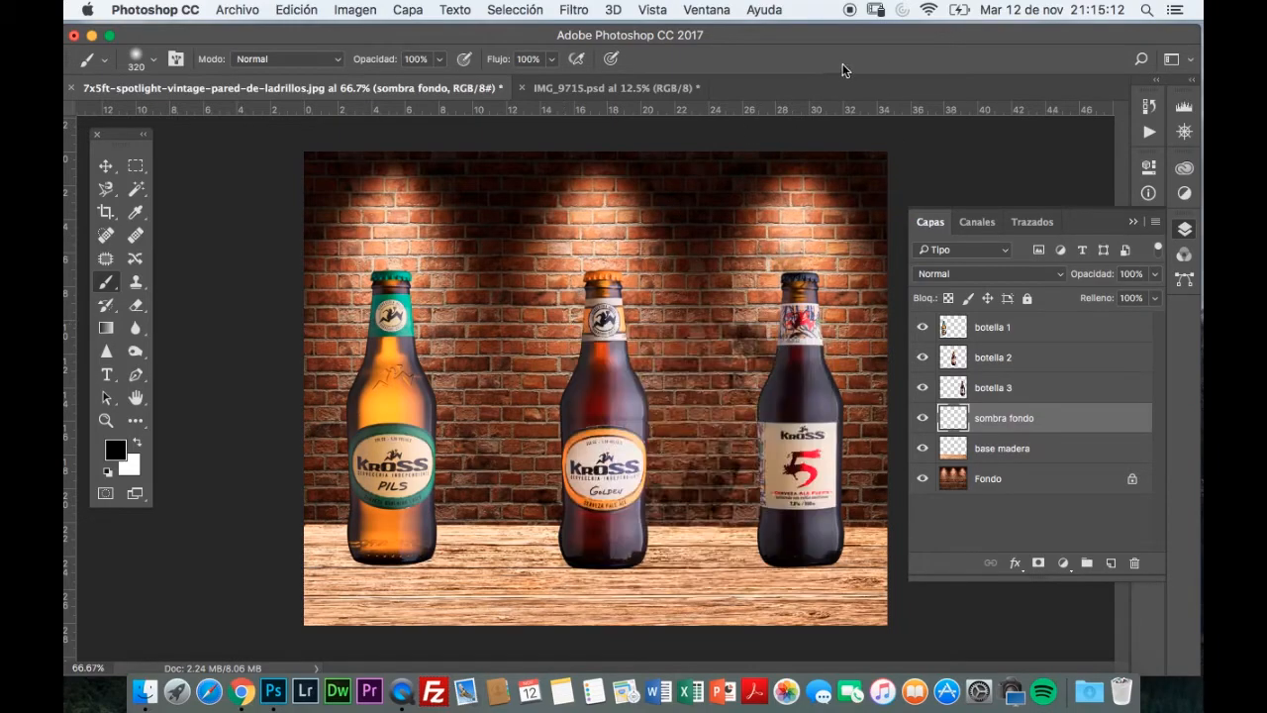
click(1184, 230)
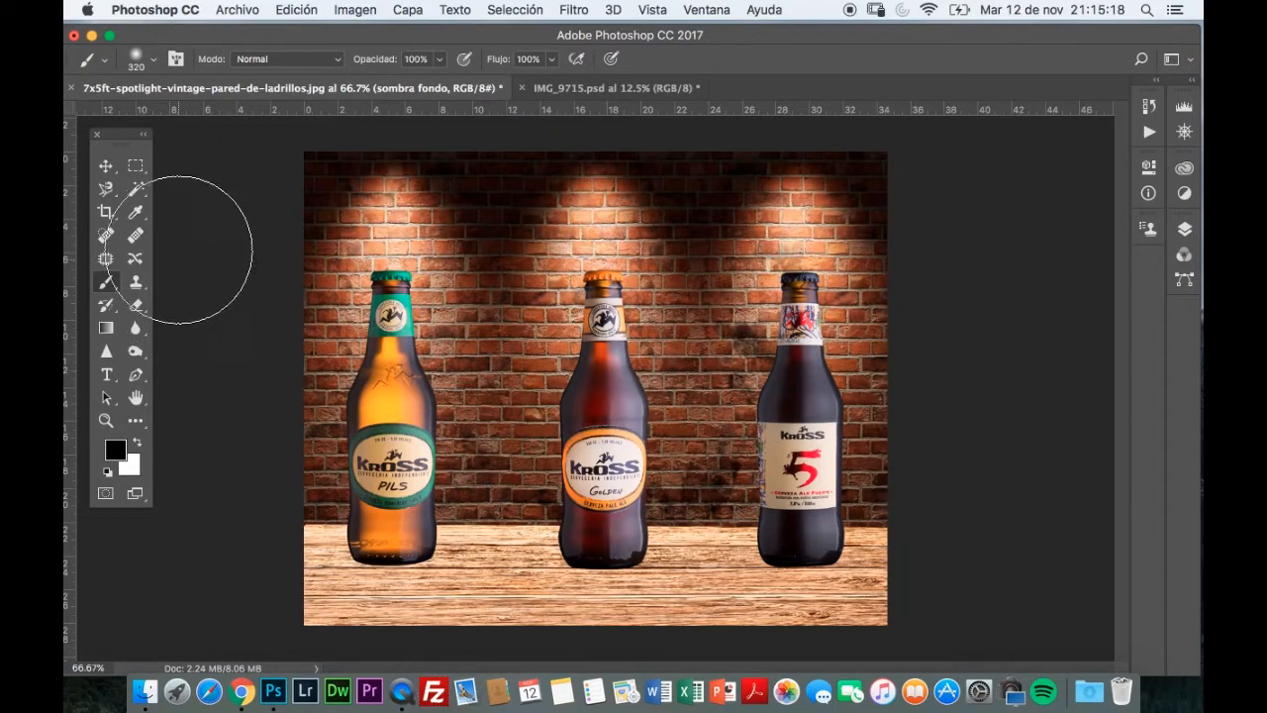
click(135, 212)
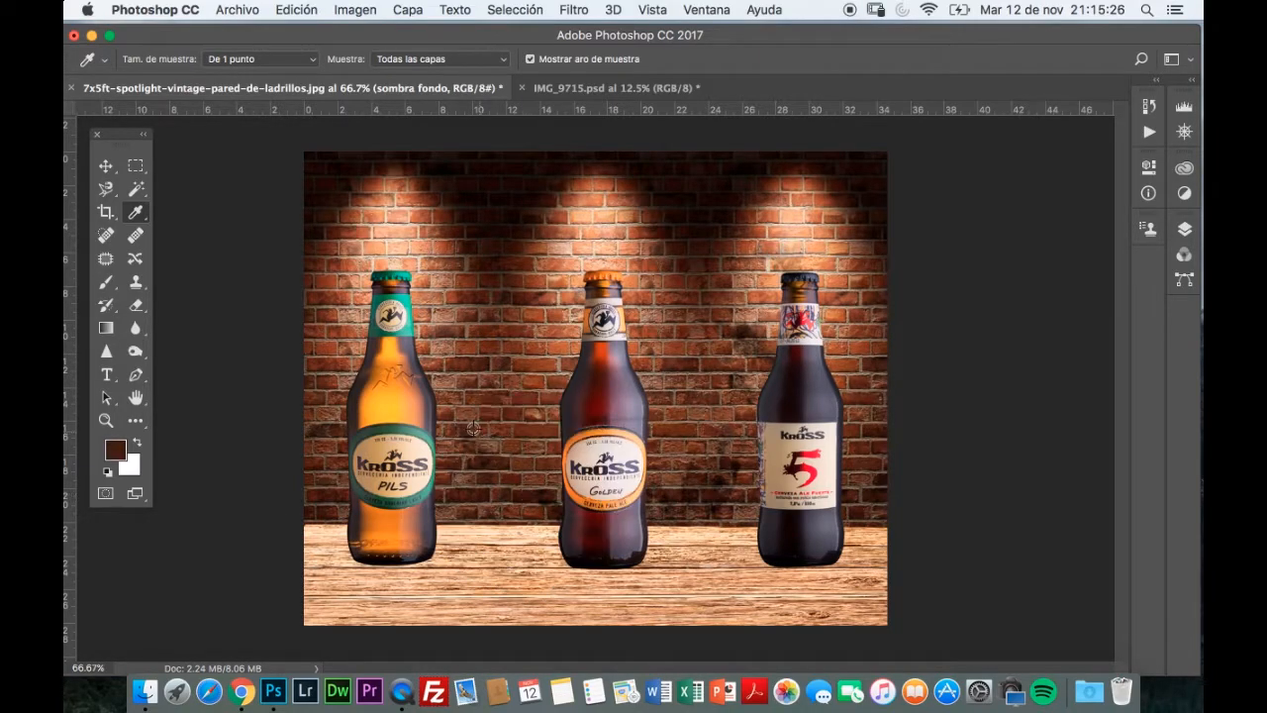
key(b)
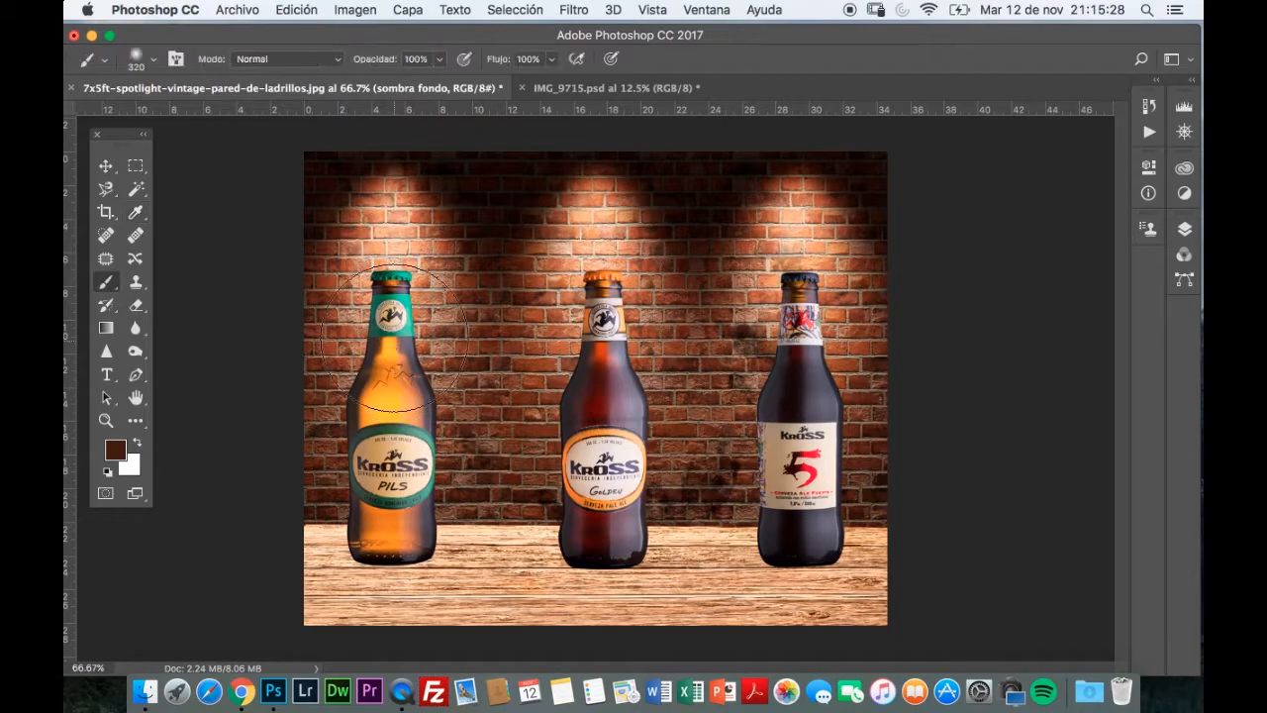
mouse_move(315, 506)
mouse_down()
mouse_move(297, 504)
mouse_move(950, 505)
mouse_up()
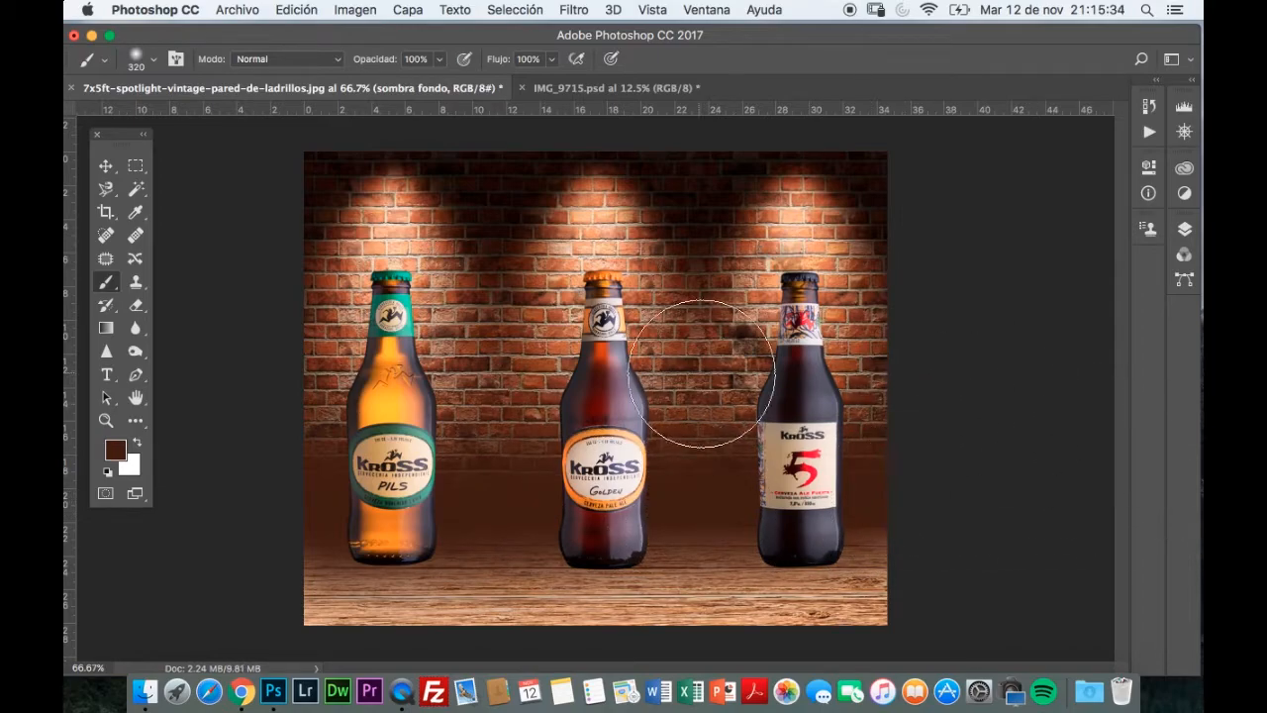
- Try the Multiplicar blend mode on the sombra fondo layer and settle on Superponer
click(1188, 233)
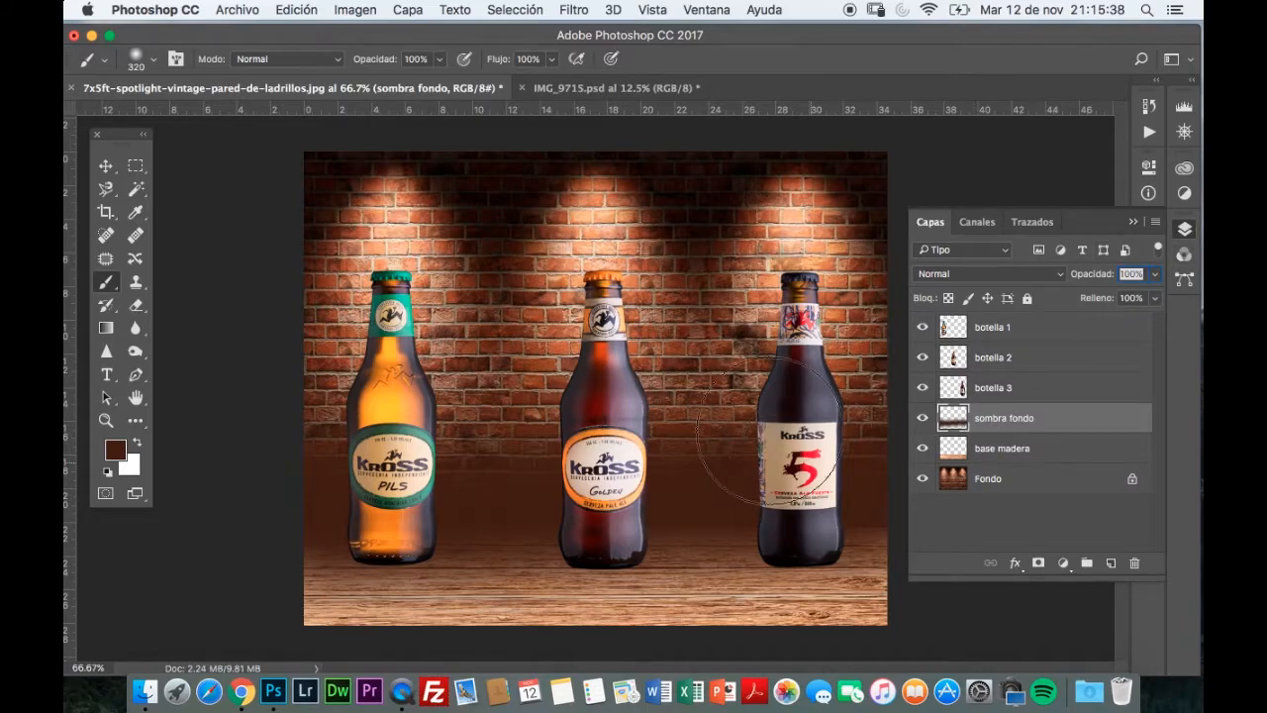
click(977, 276)
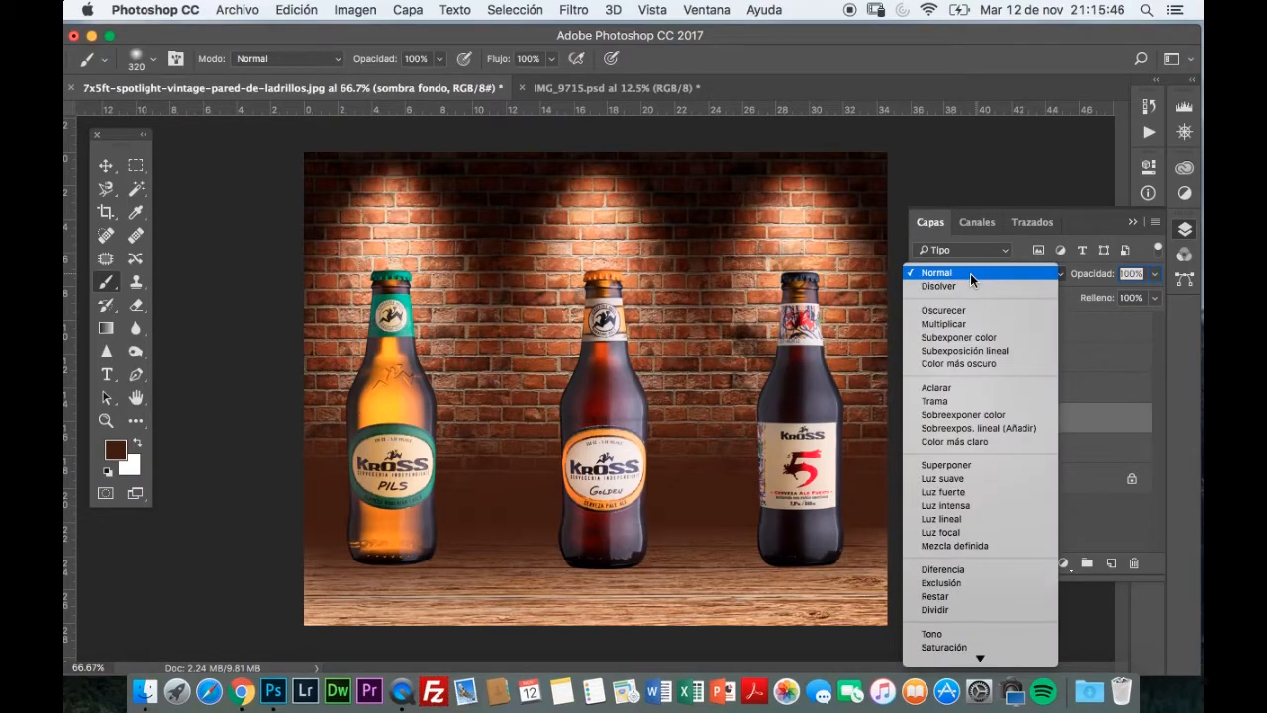
click(964, 325)
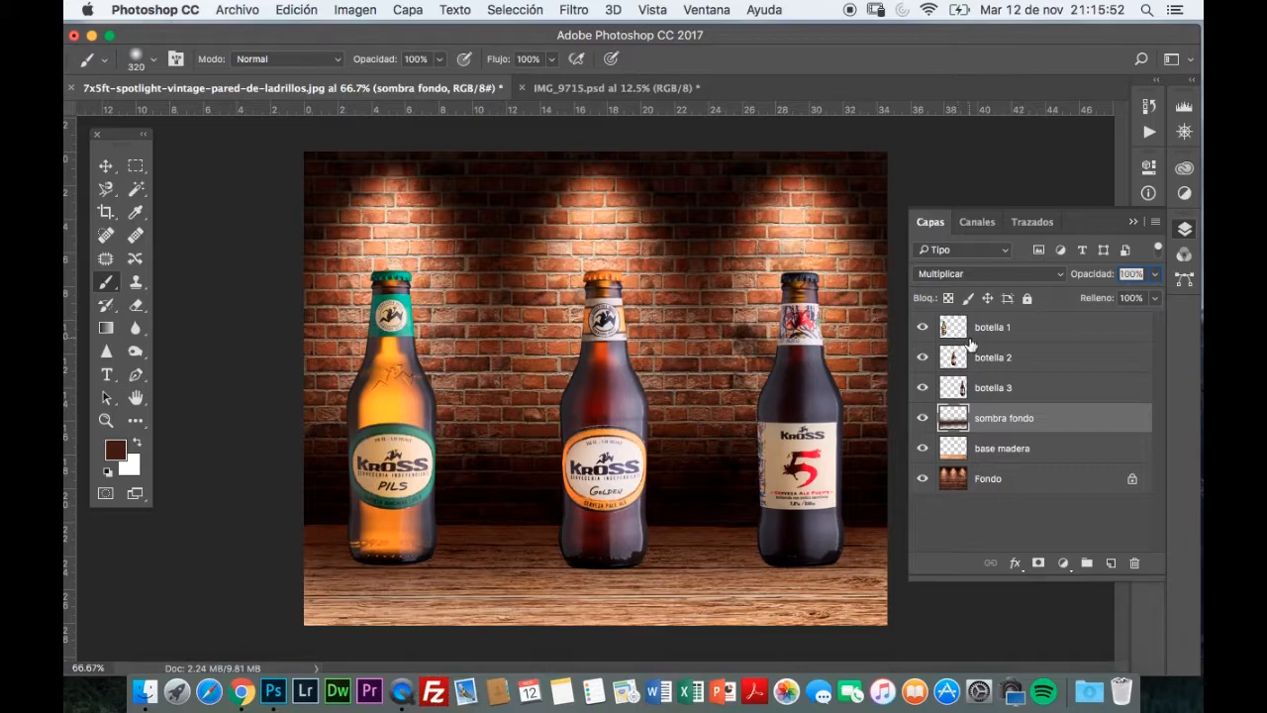
click(984, 274)
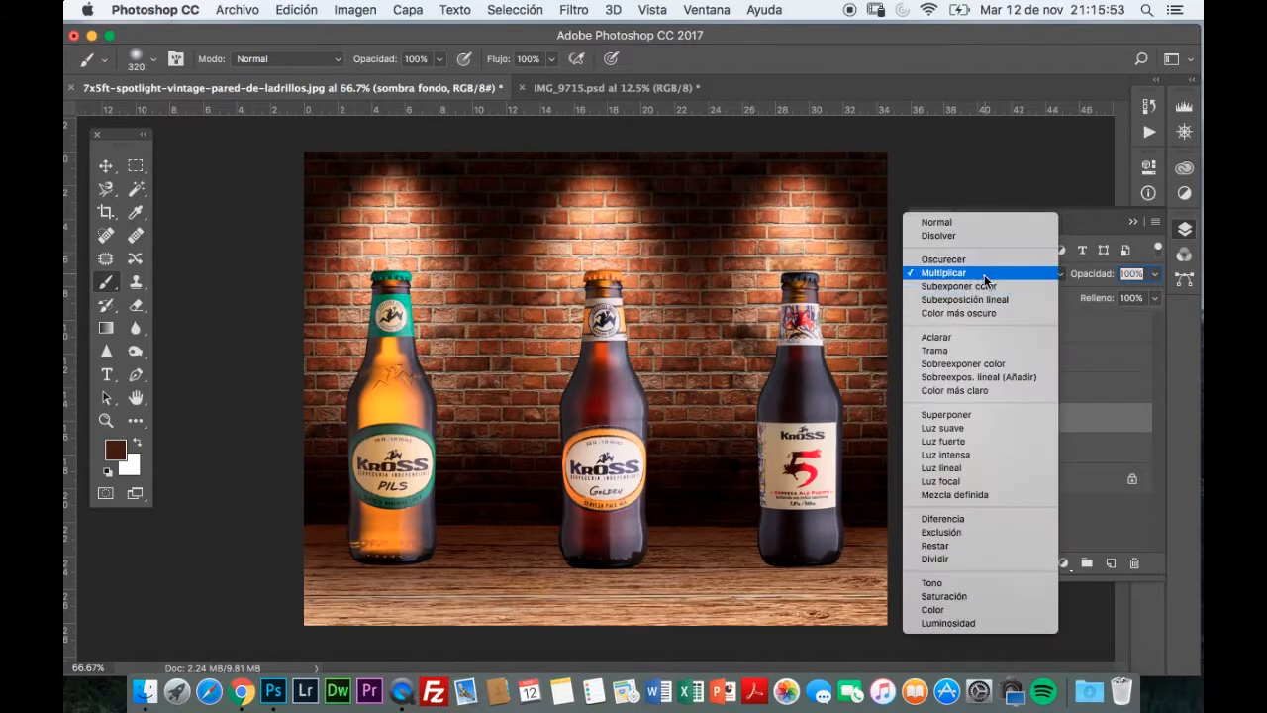
click(951, 417)
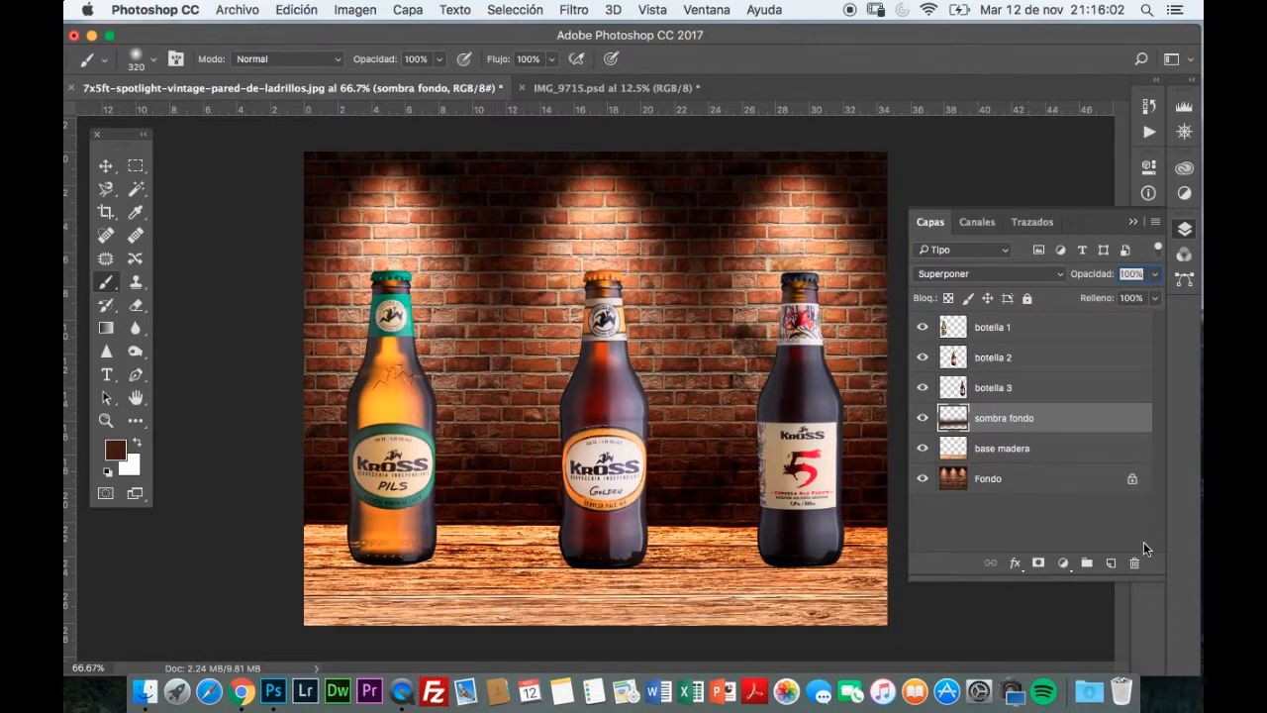
- Add a new layer above sombra fondo, paint a second dark brown band along the wall's base, and set its blend mode to Multiplicar
click(1110, 564)
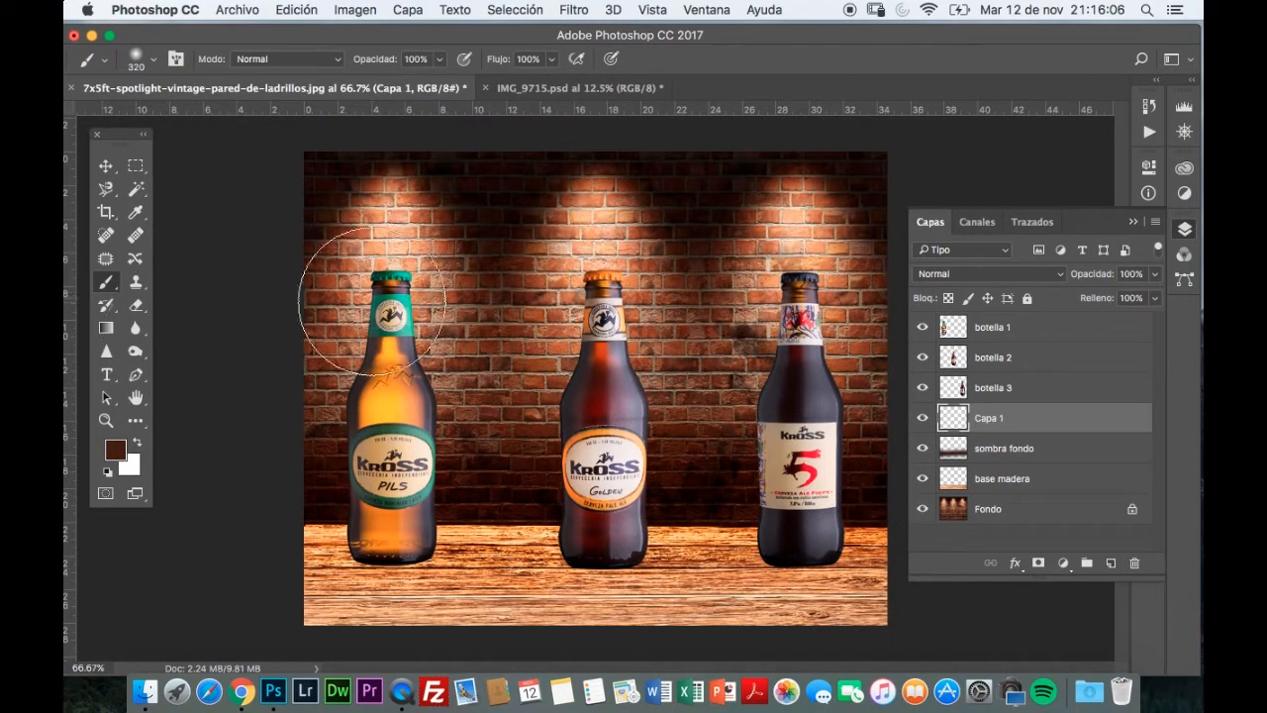
mouse_move(865, 551)
mouse_down()
mouse_move(815, 552)
mouse_move(870, 546)
mouse_move(367, 522)
mouse_up()
key(super+z)
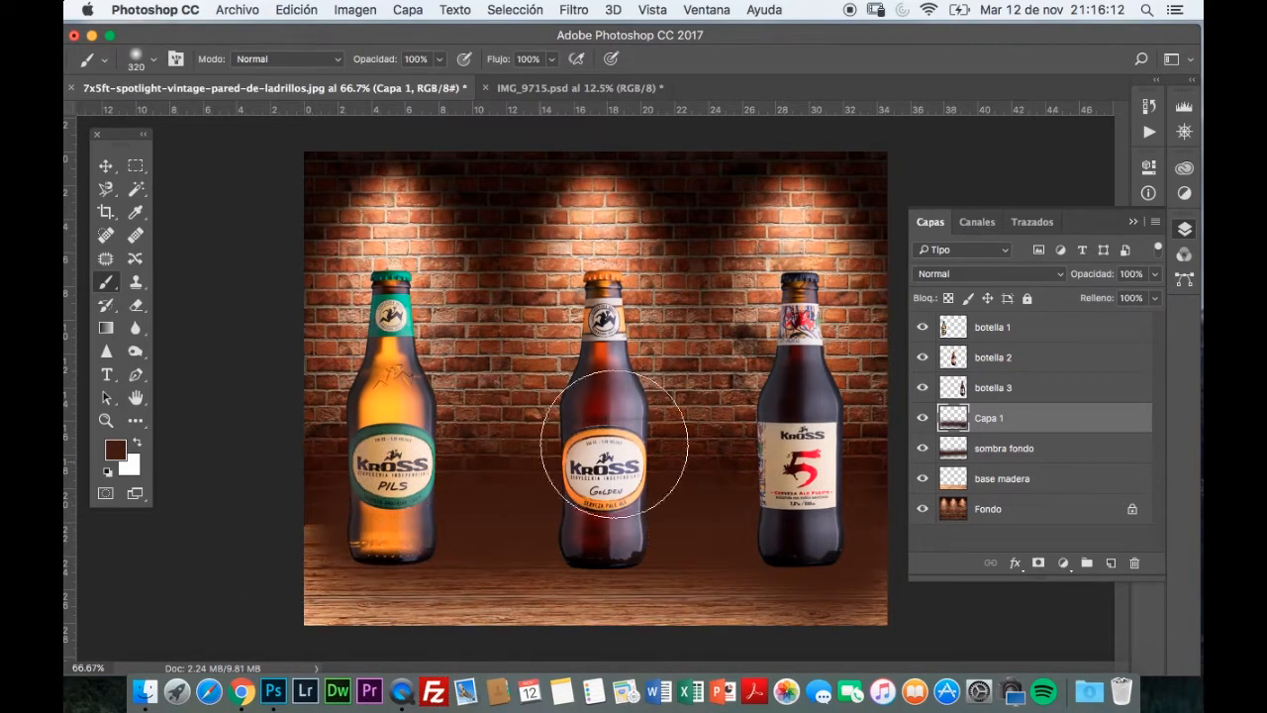
click(305, 542)
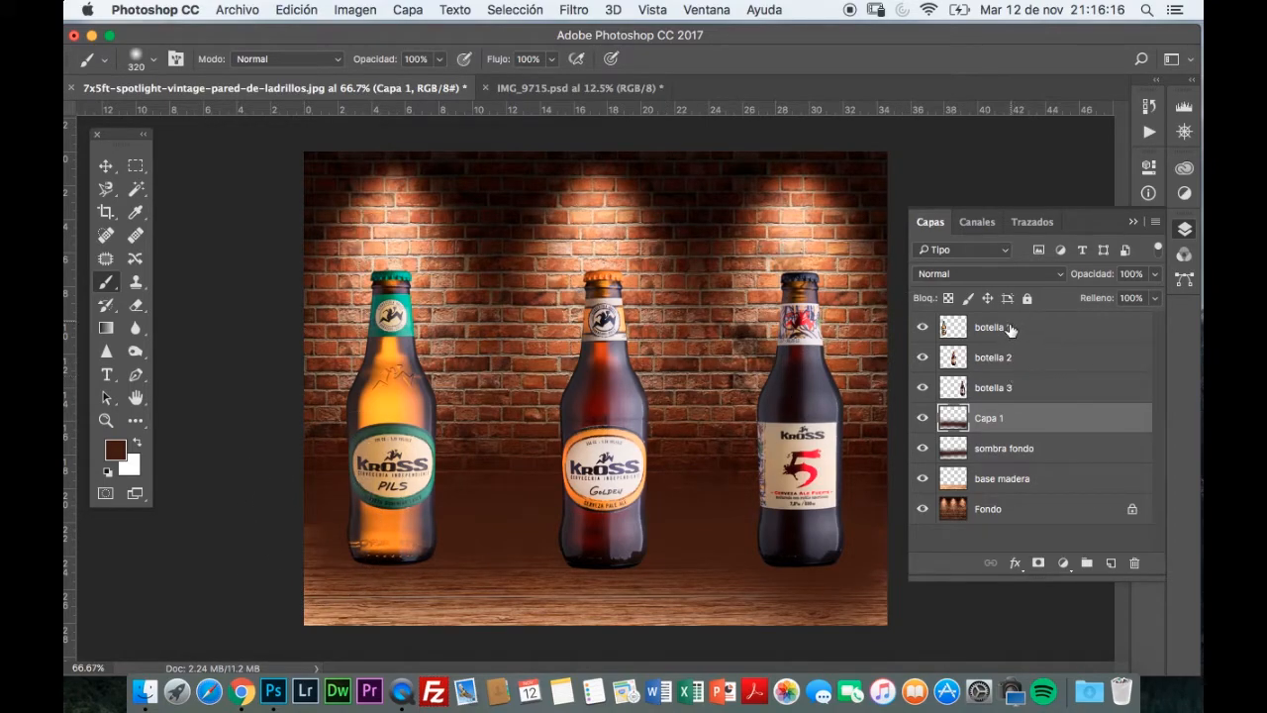
click(995, 274)
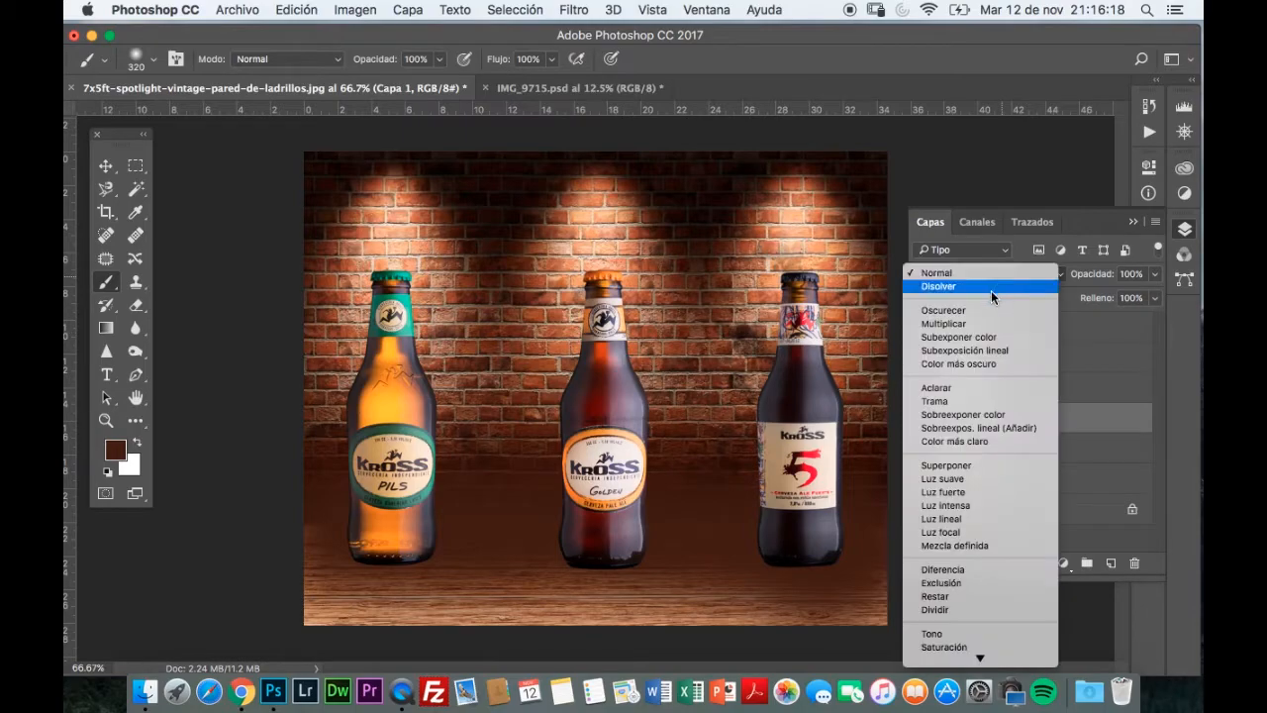
click(944, 305)
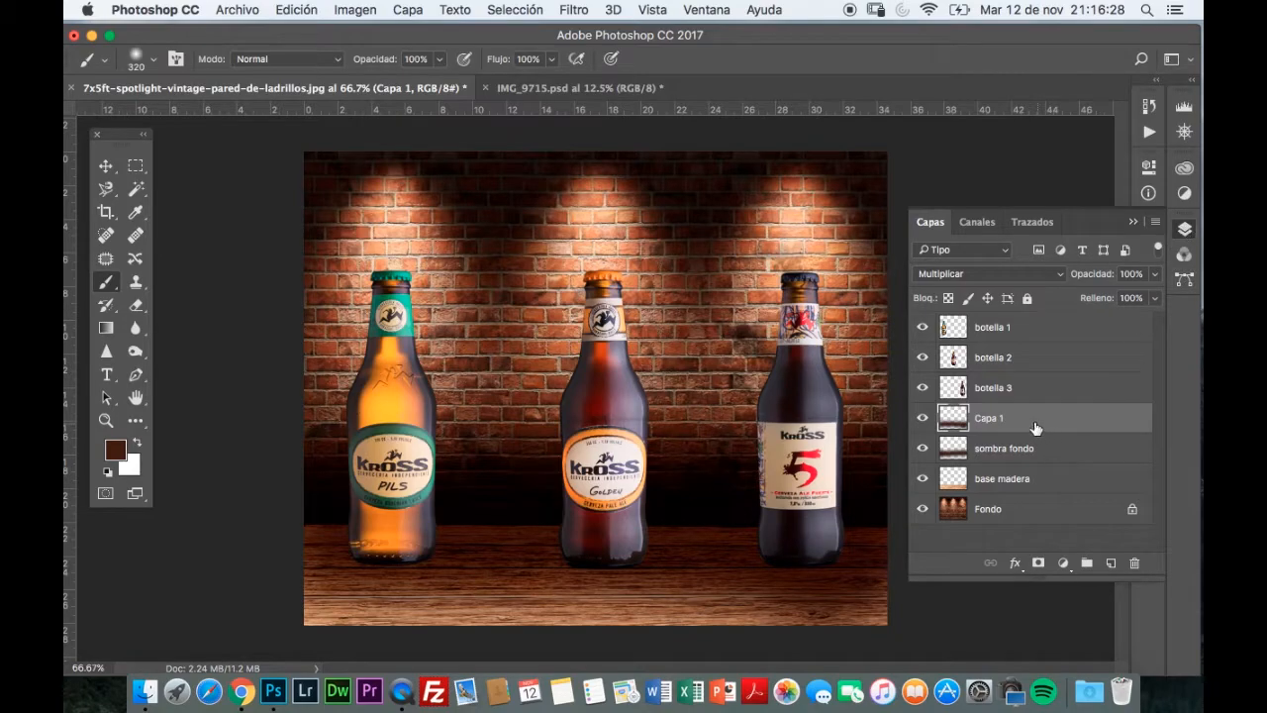
- Add a layer mask to Capa 1 and soften its shadow over the lower brick wall with a black 320 px brush at 60% opacity
click(1037, 563)
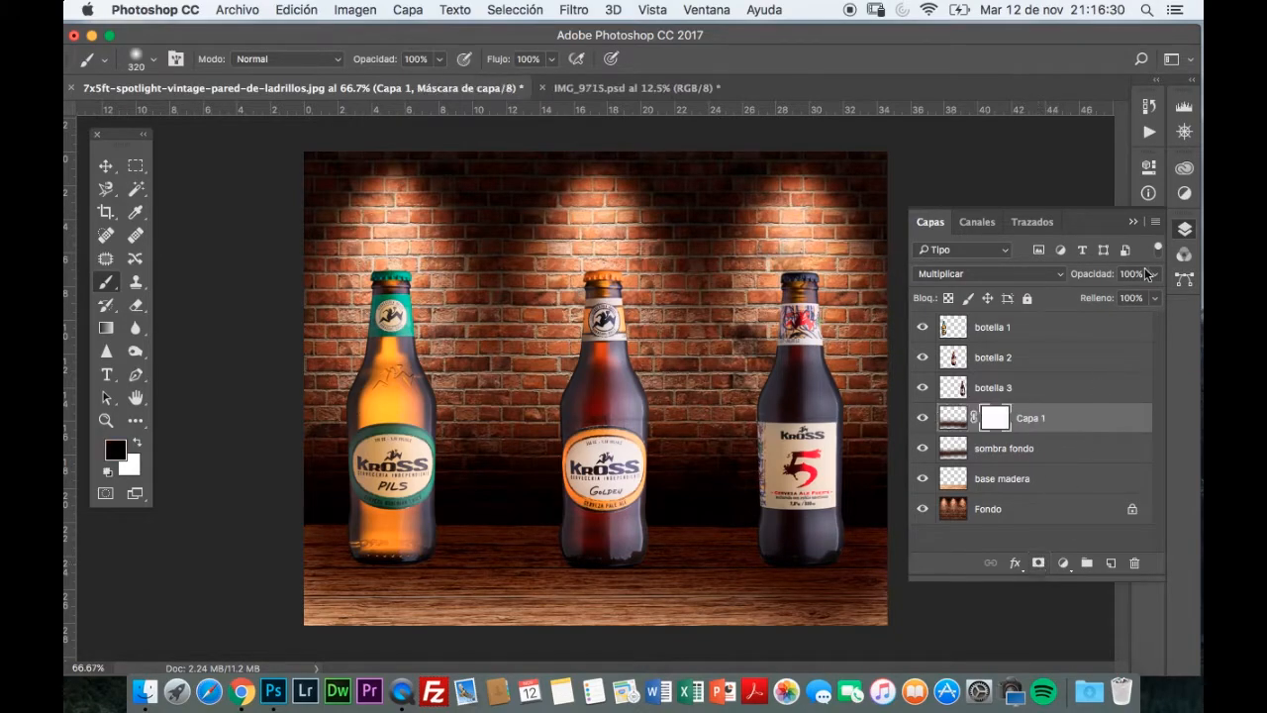
click(1184, 230)
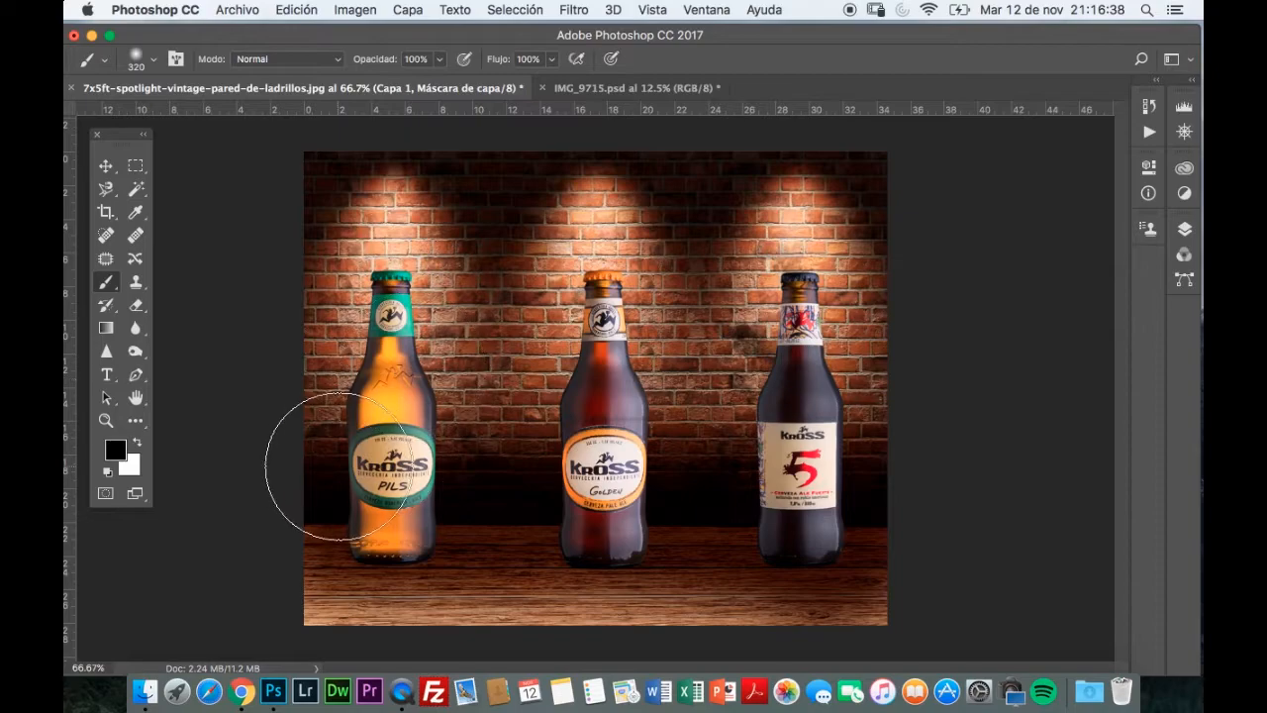
click(440, 60)
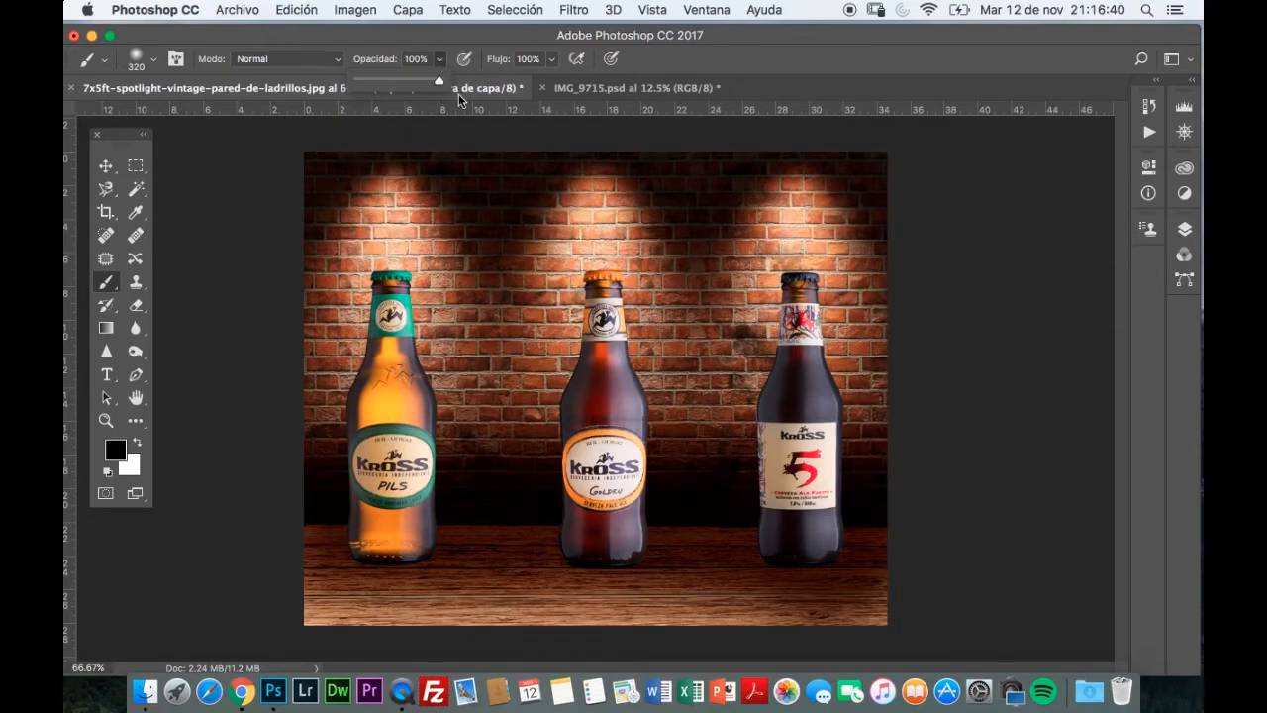
click(417, 42)
drag(342, 444, 324, 458)
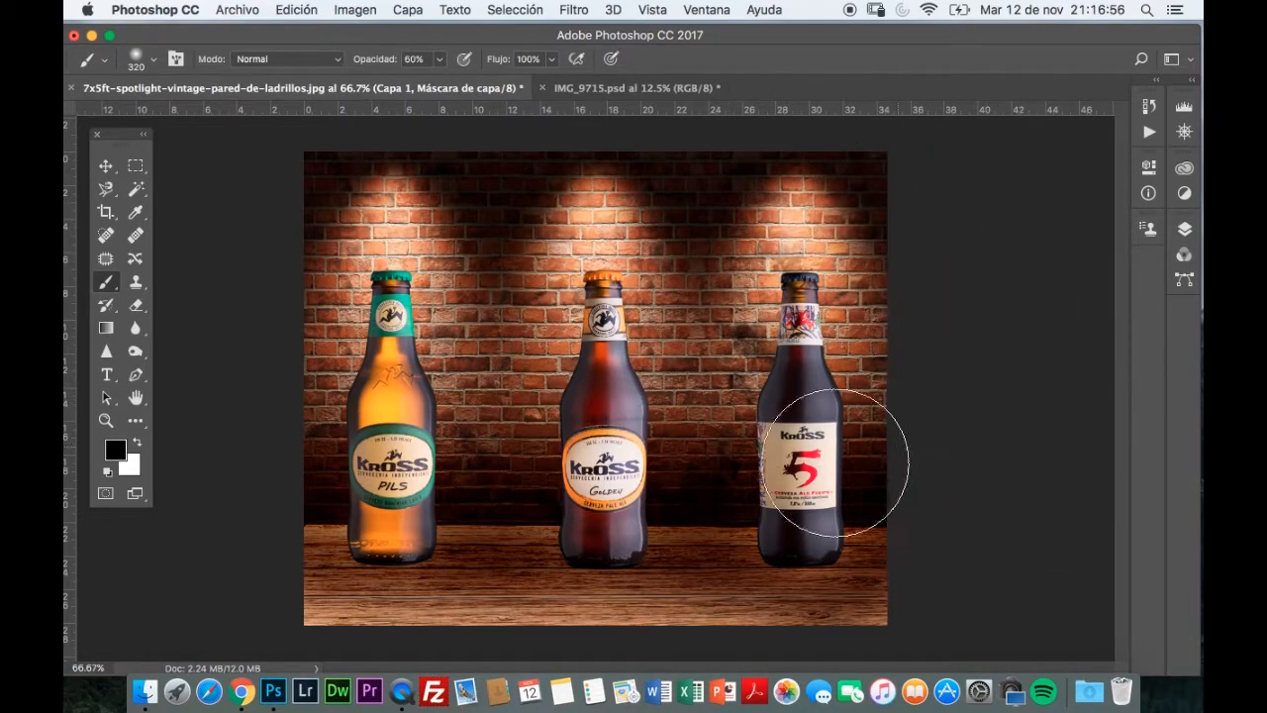
double_click(106, 421)
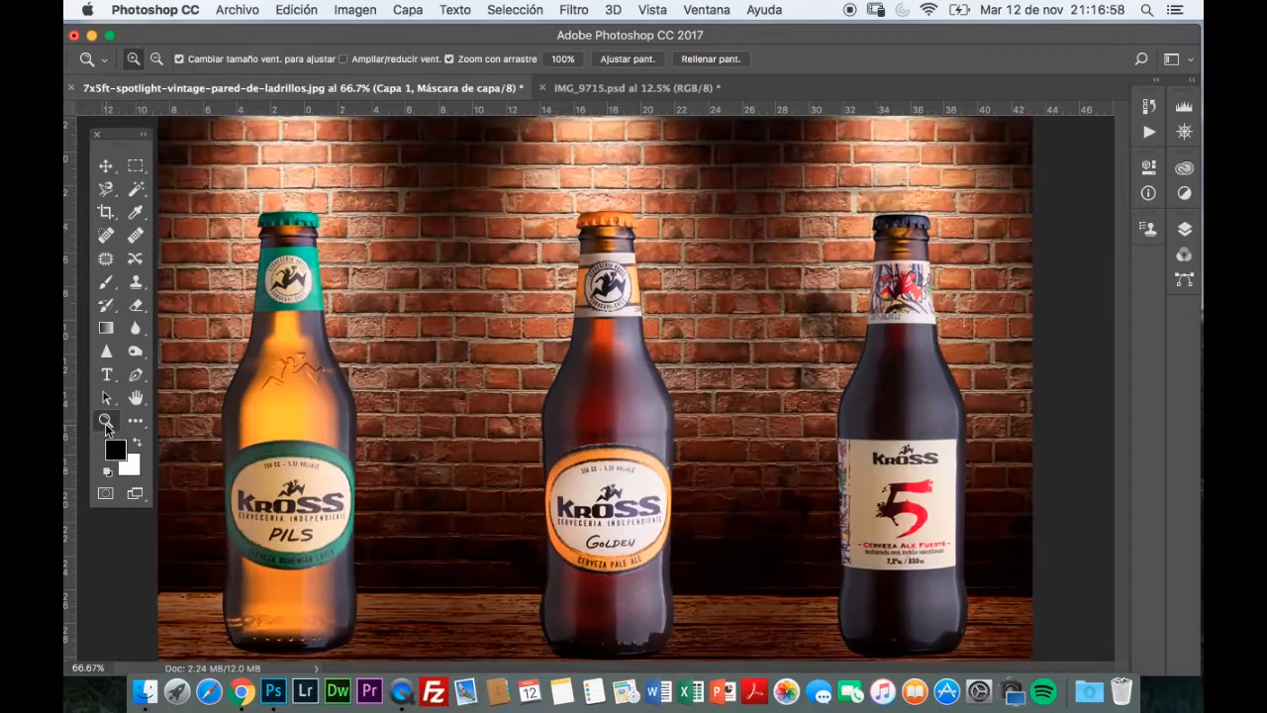
- Examine the bottles against the wood and wall, comparing the scene with and without Capa 1's shadow
click(137, 398)
double_click(137, 397)
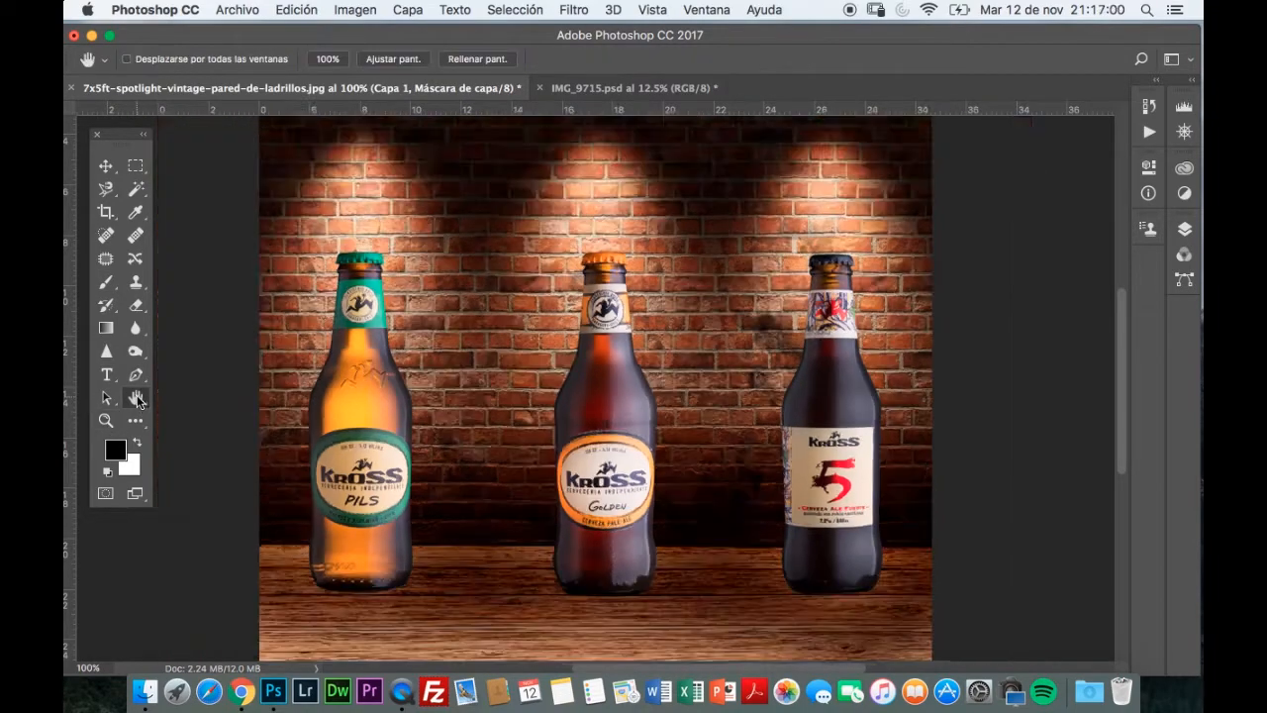
drag(429, 466, 432, 387)
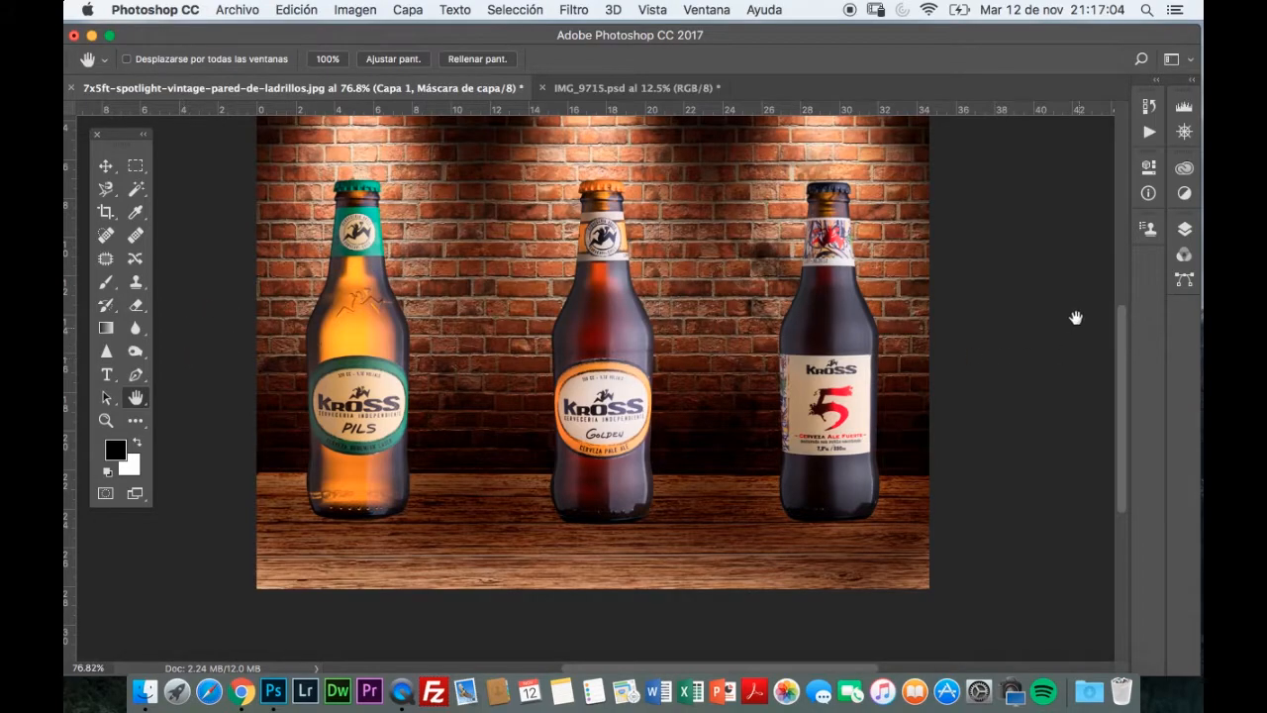
click(1184, 237)
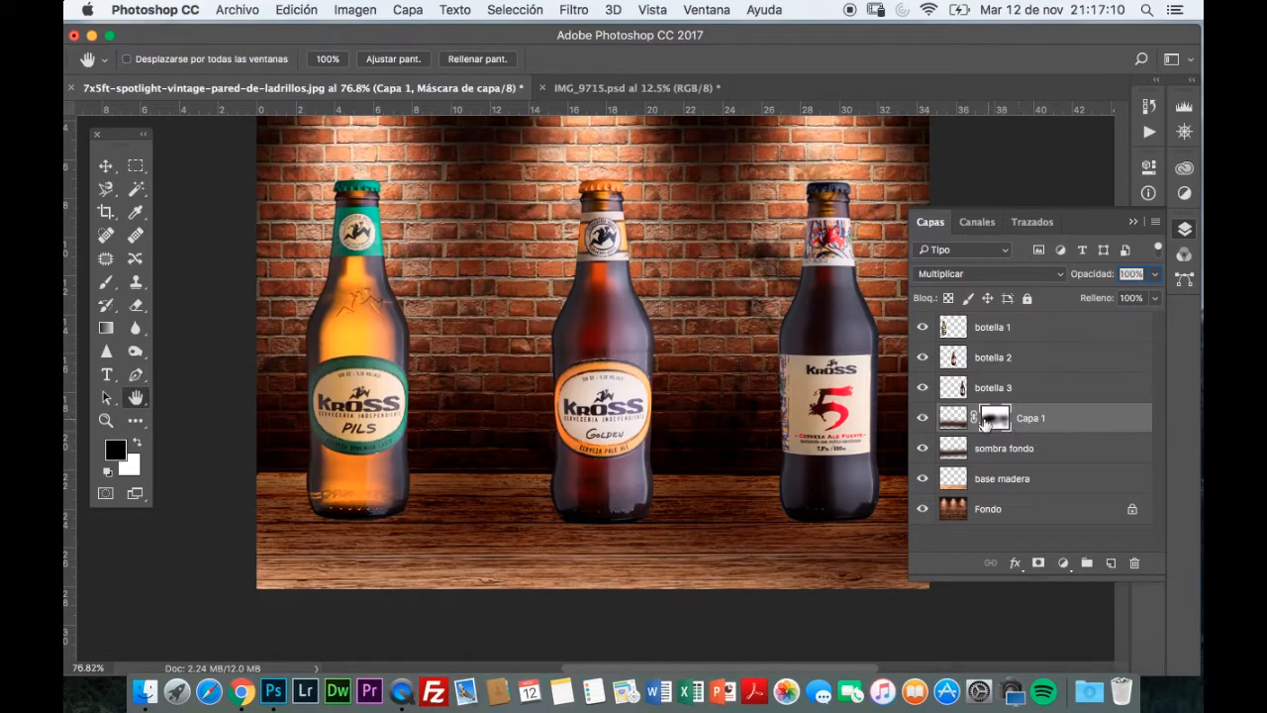
click(923, 418)
click(922, 417)
click(922, 418)
click(923, 417)
click(923, 419)
click(923, 419)
click(923, 419)
click(923, 419)
- On Capa 1's mask, lighten the wood around the bottle bases with a soft black brush flattened to an ellipse at 379 px
key(b)
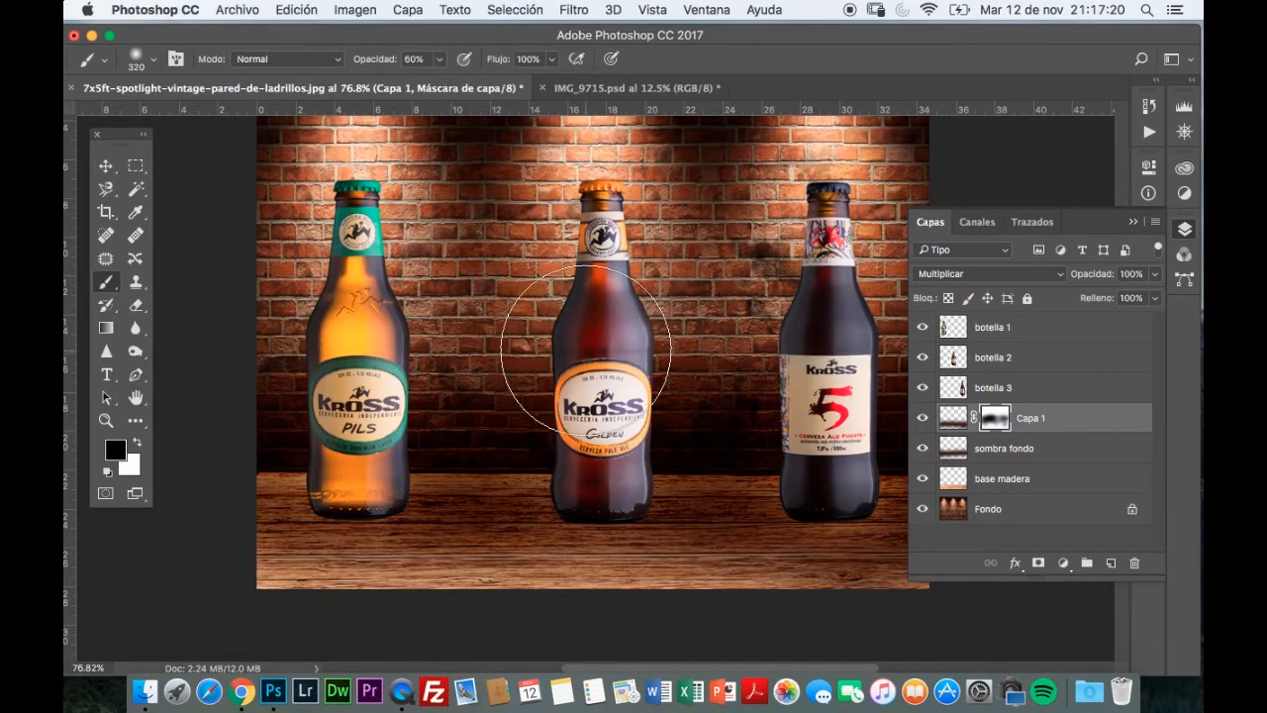
right_click(664, 381)
drag(797, 408, 747, 405)
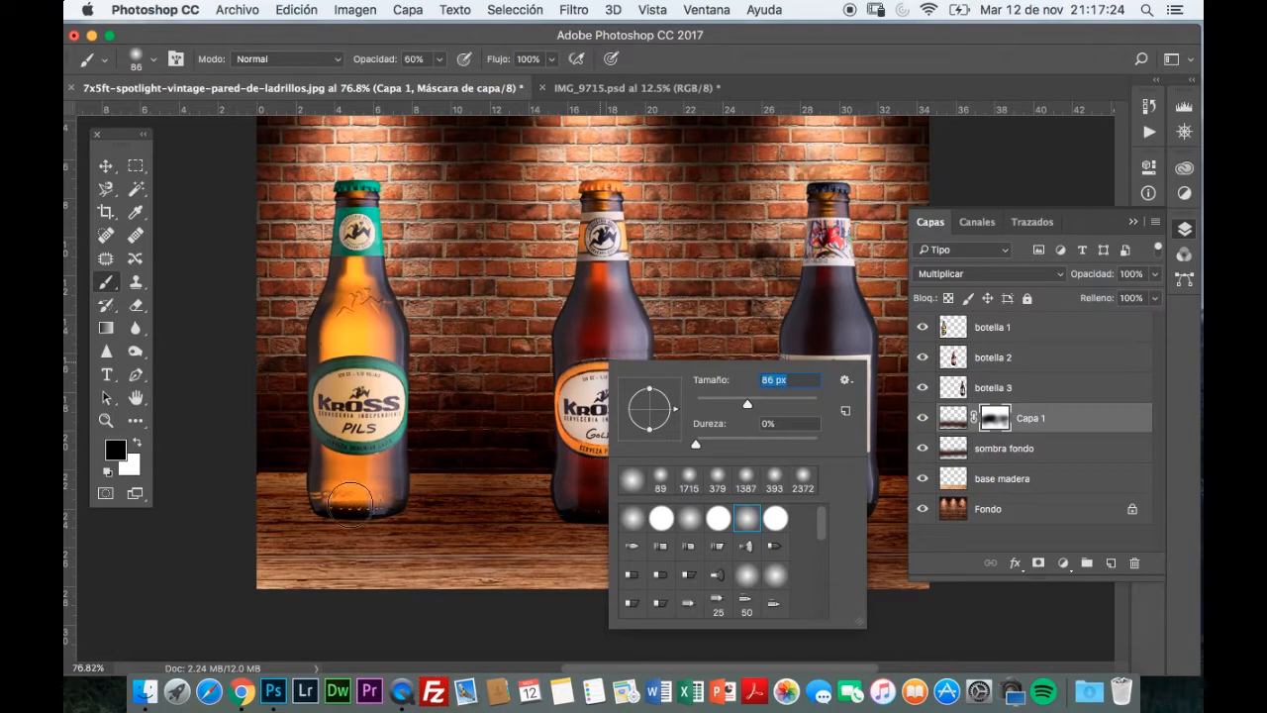
click(351, 503)
mouse_move(345, 492)
mouse_down()
mouse_move(392, 487)
mouse_move(322, 480)
mouse_up()
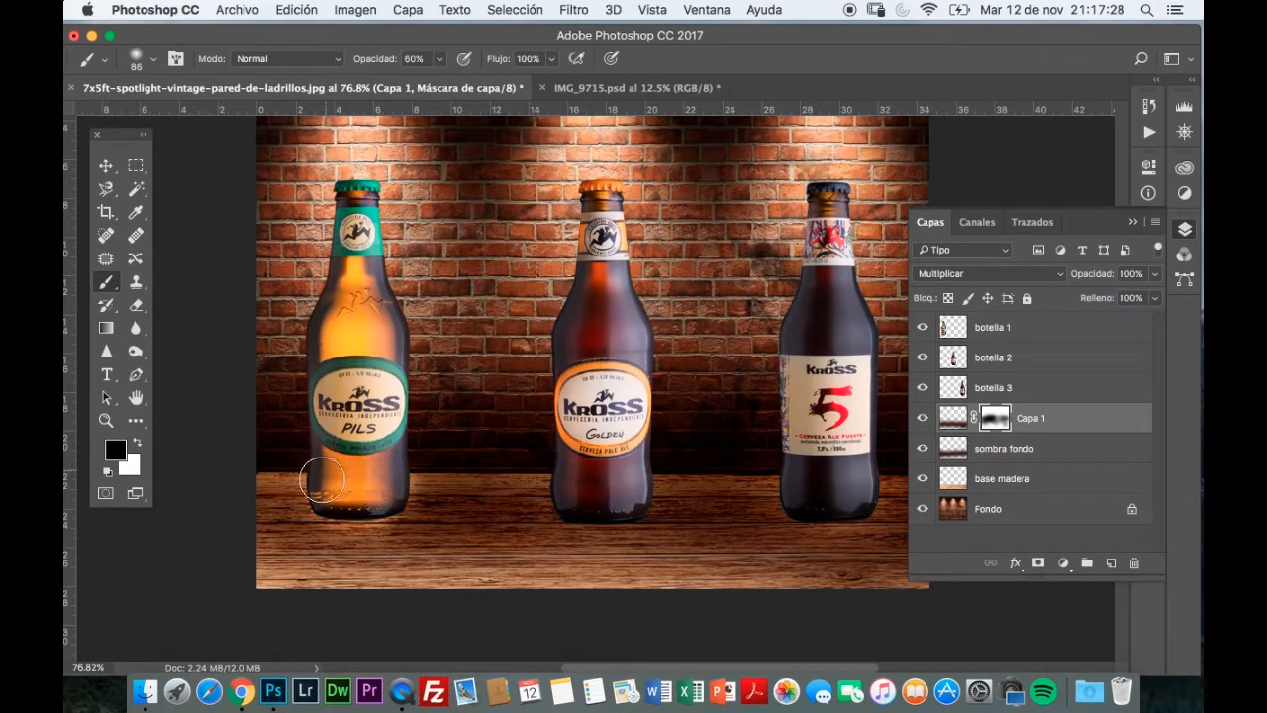
right_click(394, 451)
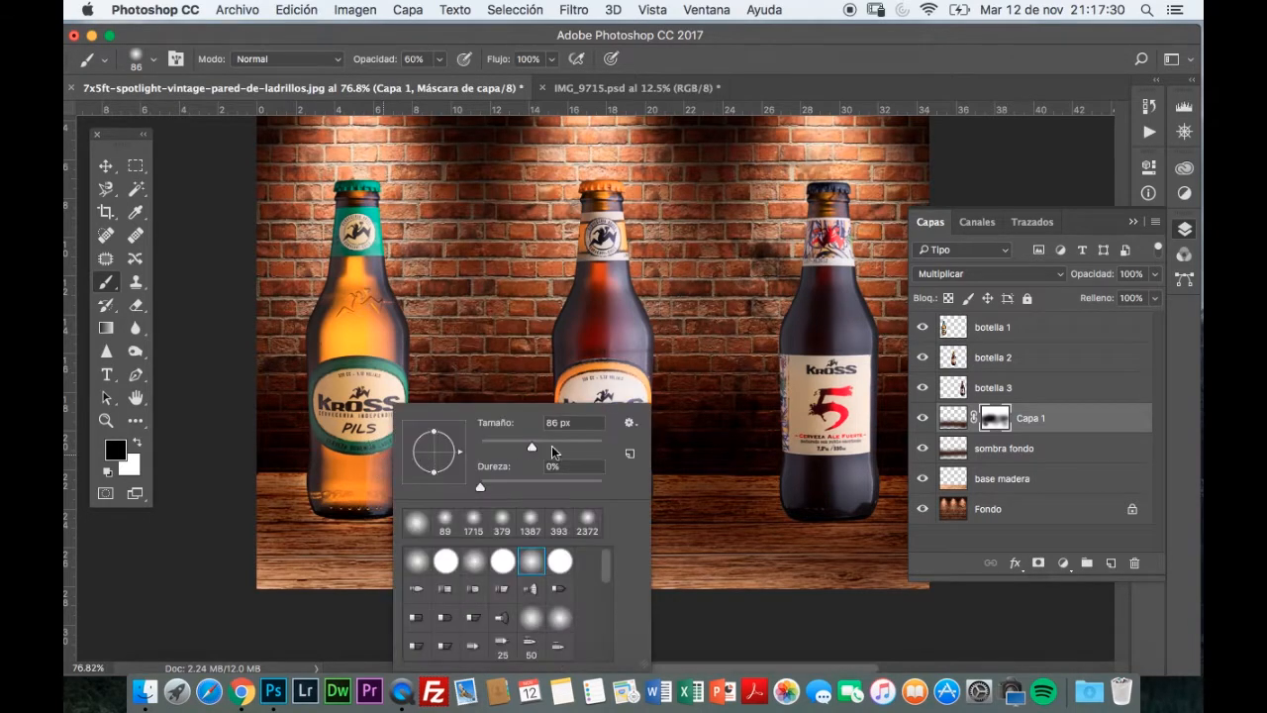
mouse_move(435, 479)
mouse_down()
mouse_move(432, 464)
mouse_move(467, 450)
mouse_move(437, 456)
mouse_up()
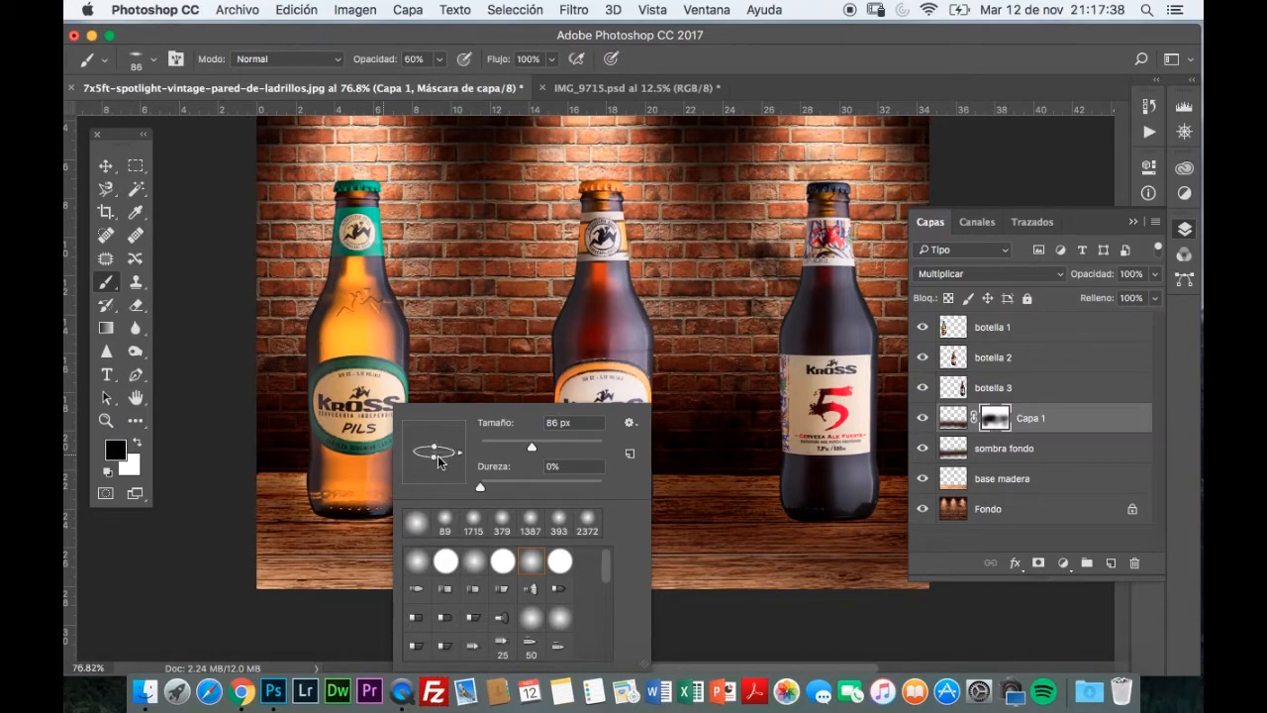
drag(551, 453, 582, 448)
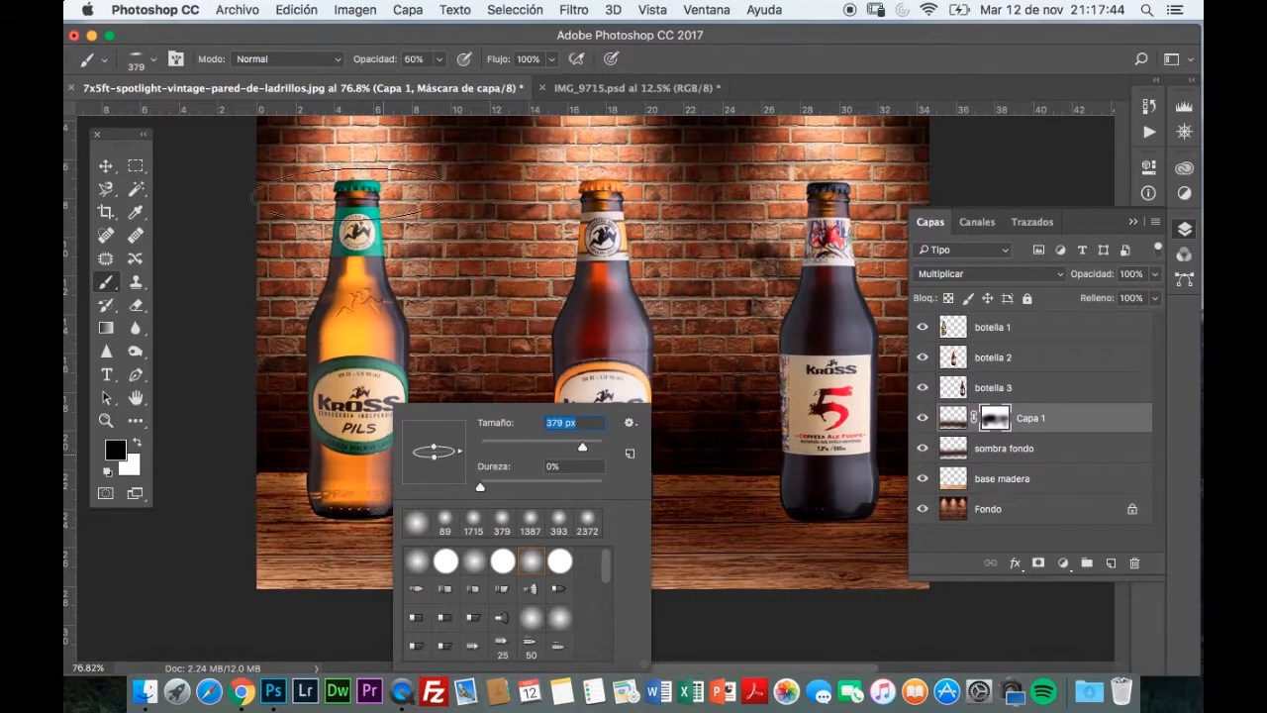
click(343, 503)
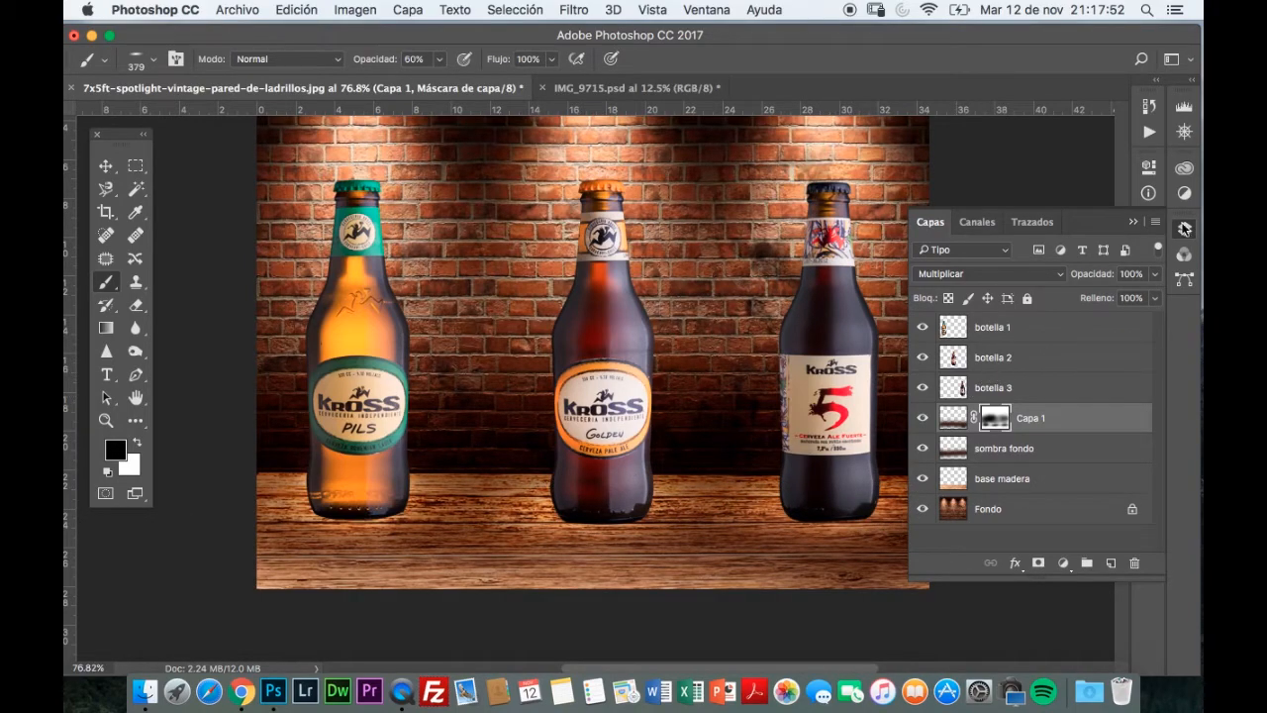
click(1185, 229)
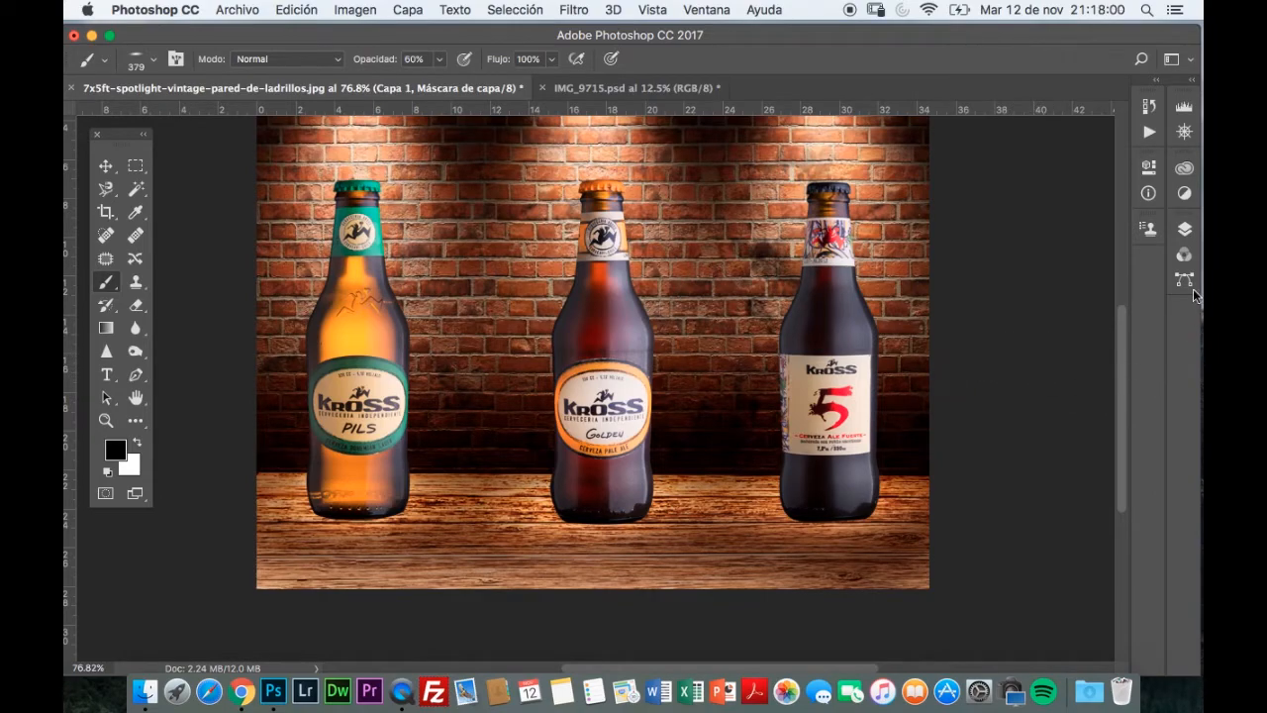
- Add a layer mask to sombra fondo and lighten its shadow over the wood around the bottle bases with the flattened 379 px black brush
click(1186, 230)
click(922, 418)
click(923, 418)
click(923, 449)
click(922, 449)
click(980, 456)
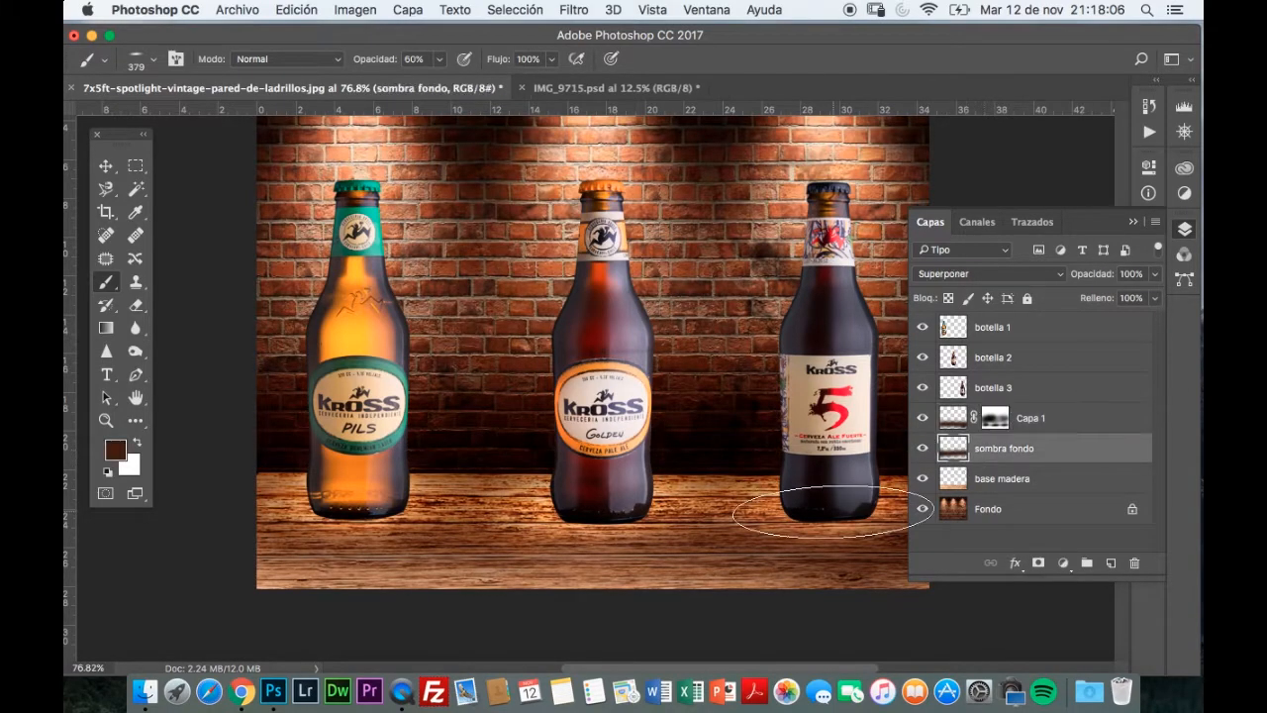
click(1039, 563)
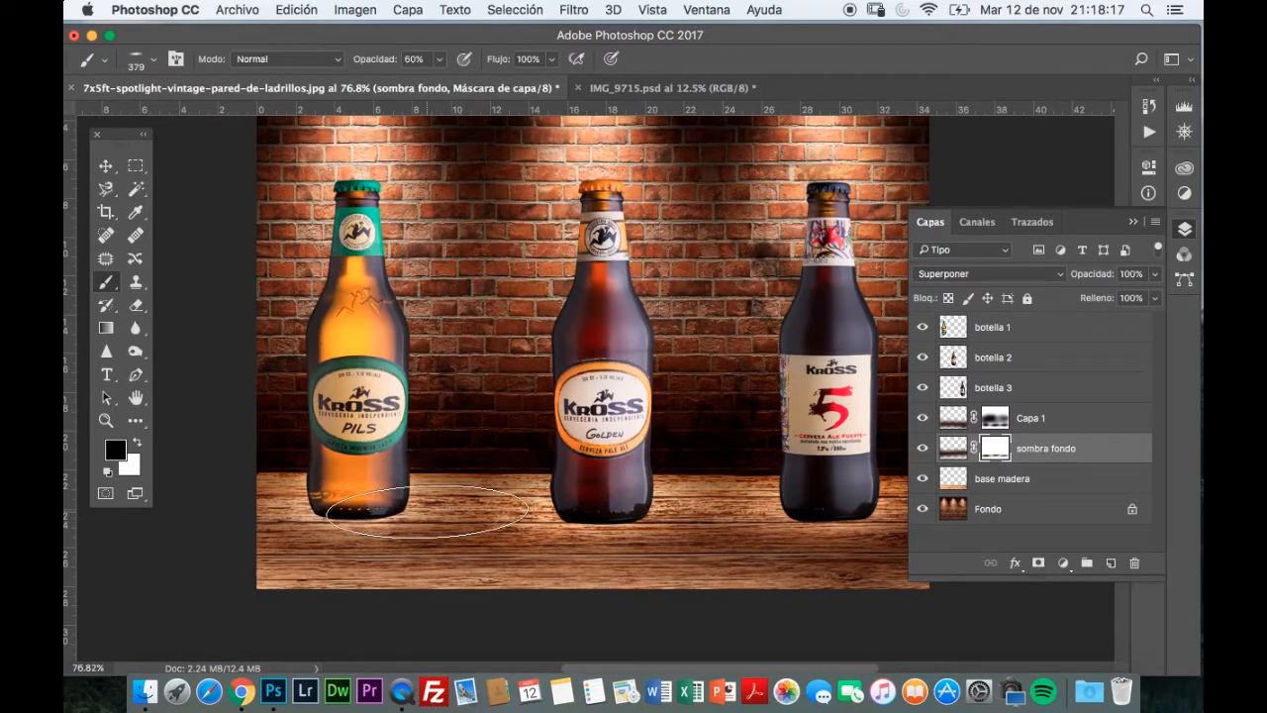
click(1190, 242)
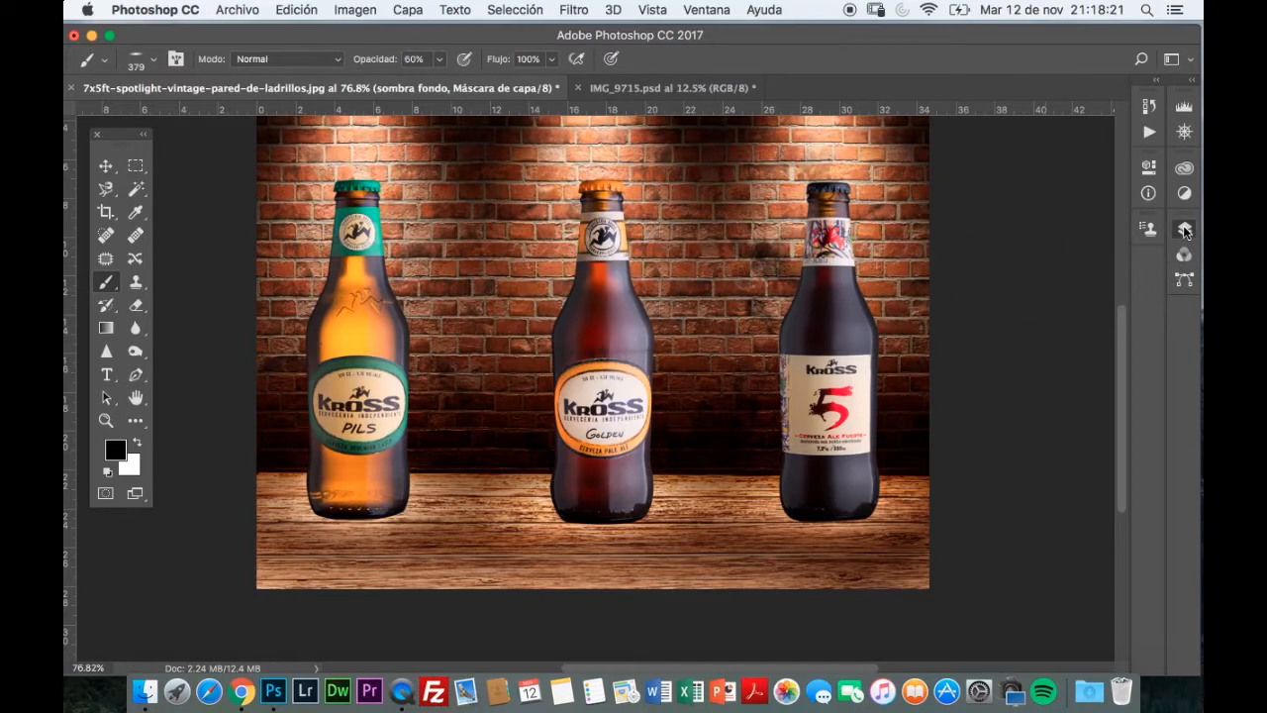
click(1185, 231)
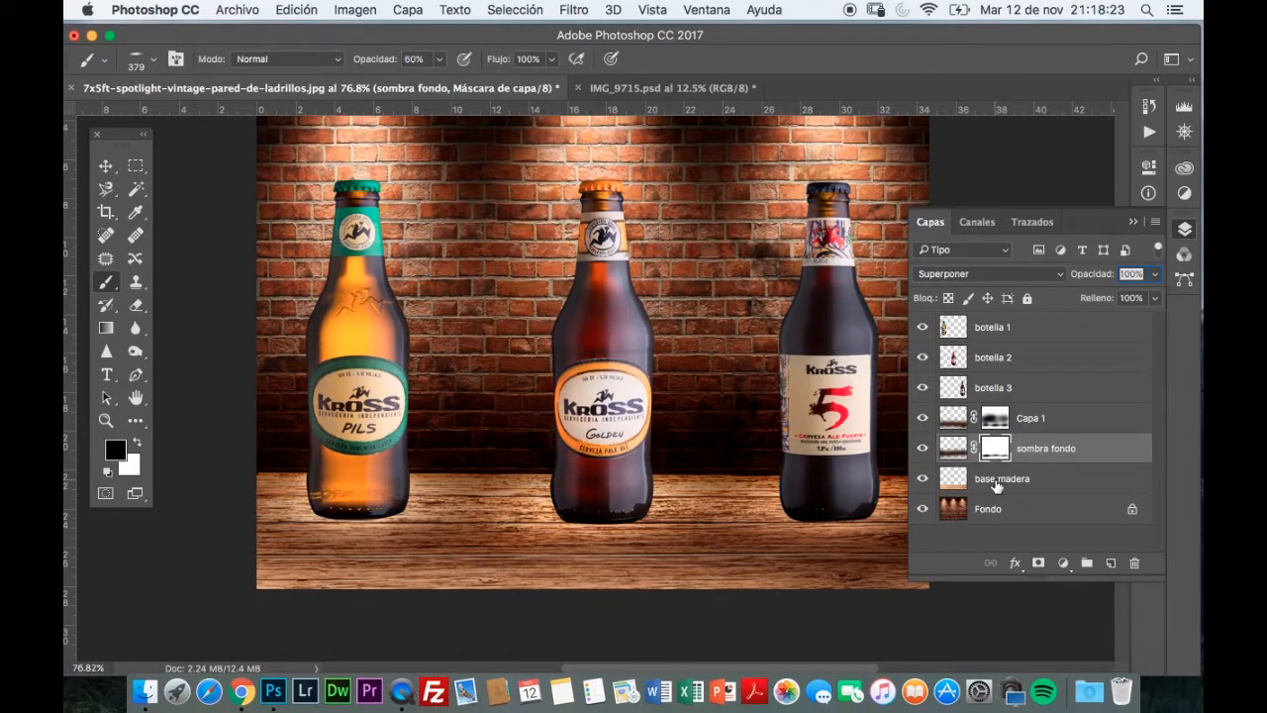
- Add a new layer directly above base madera and name it sombra de botellas
click(996, 482)
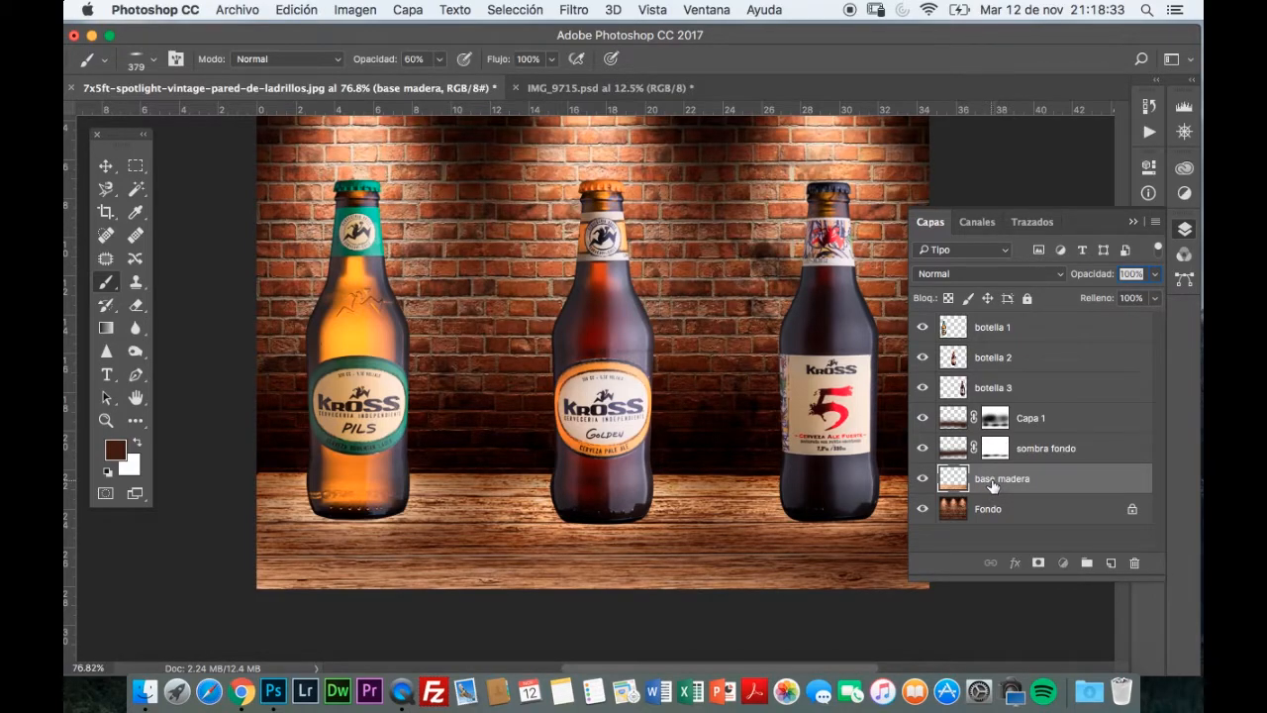
click(1110, 562)
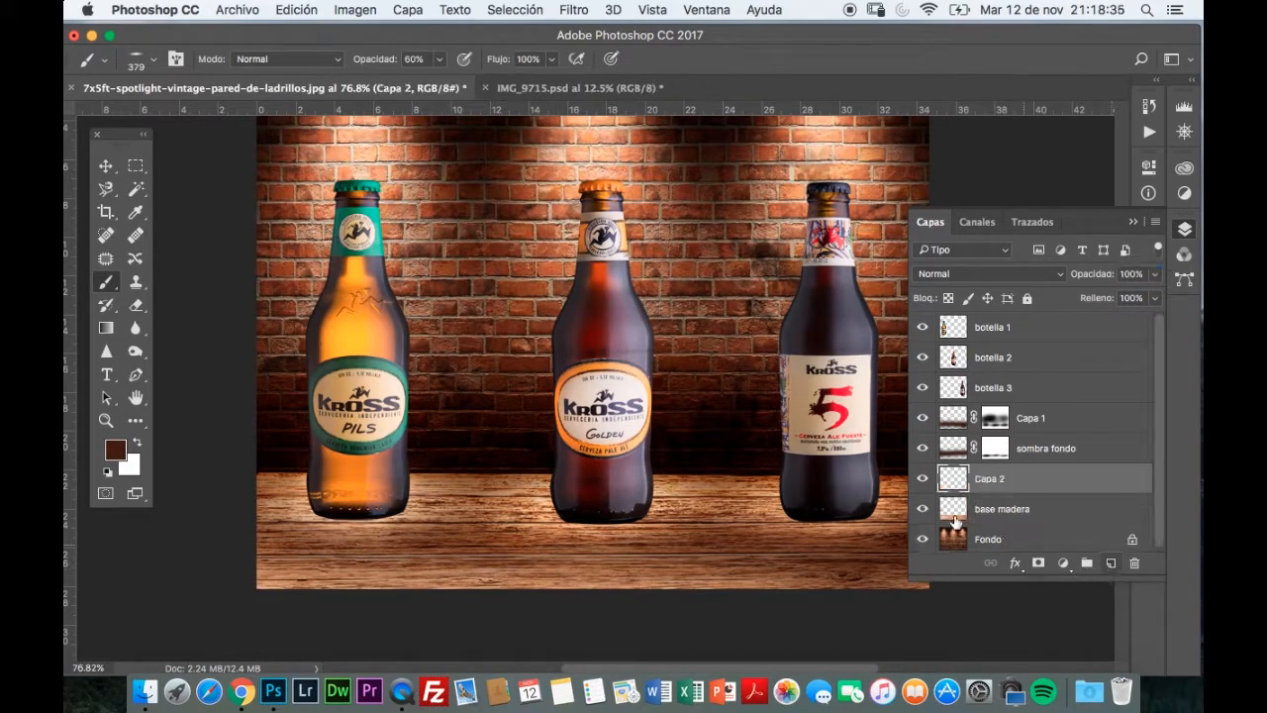
double_click(990, 480)
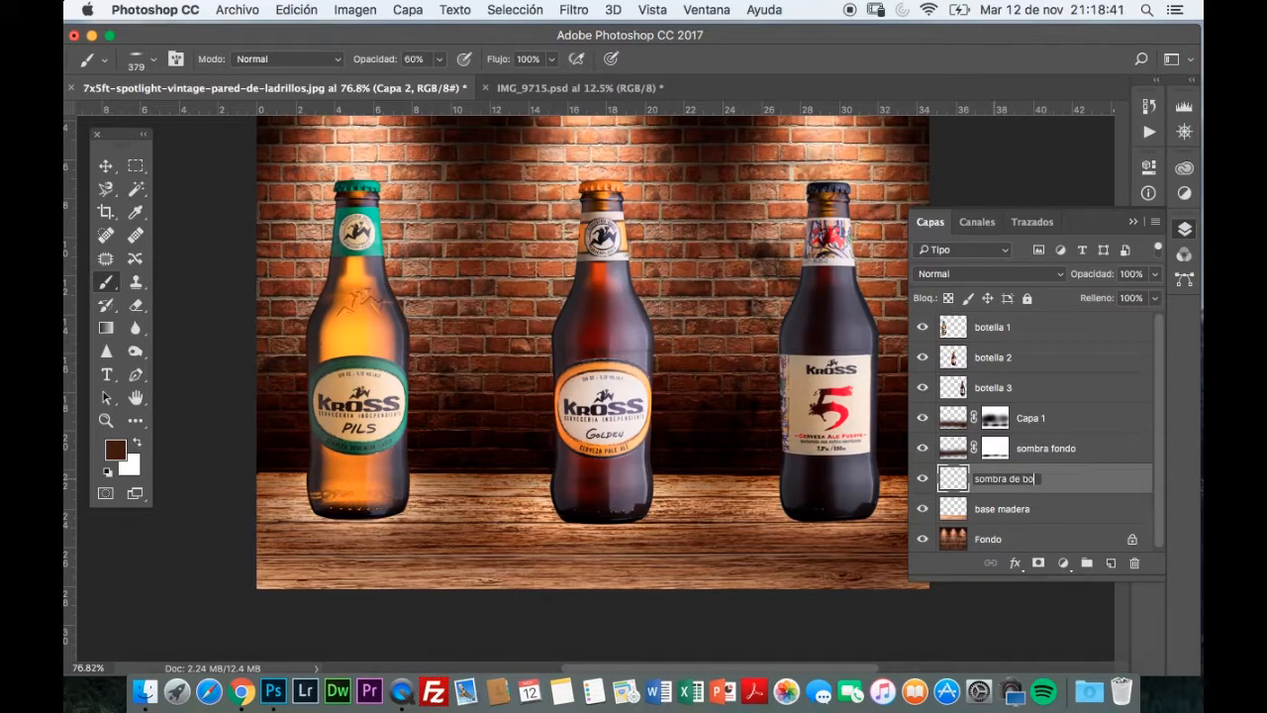
text(sombra de botellas)
key(Return)
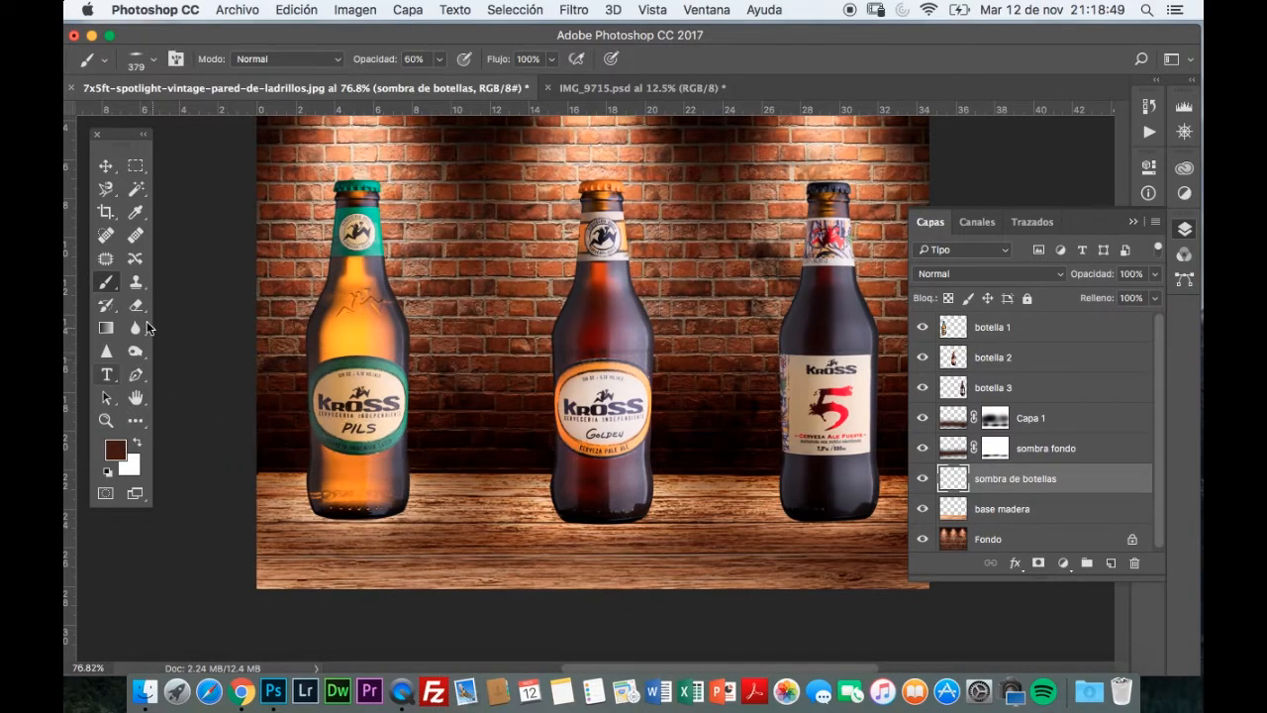
- Sample a very dark brown from the upper brick wall and set the brush to a thinner elliptical tip of 177 px
click(136, 212)
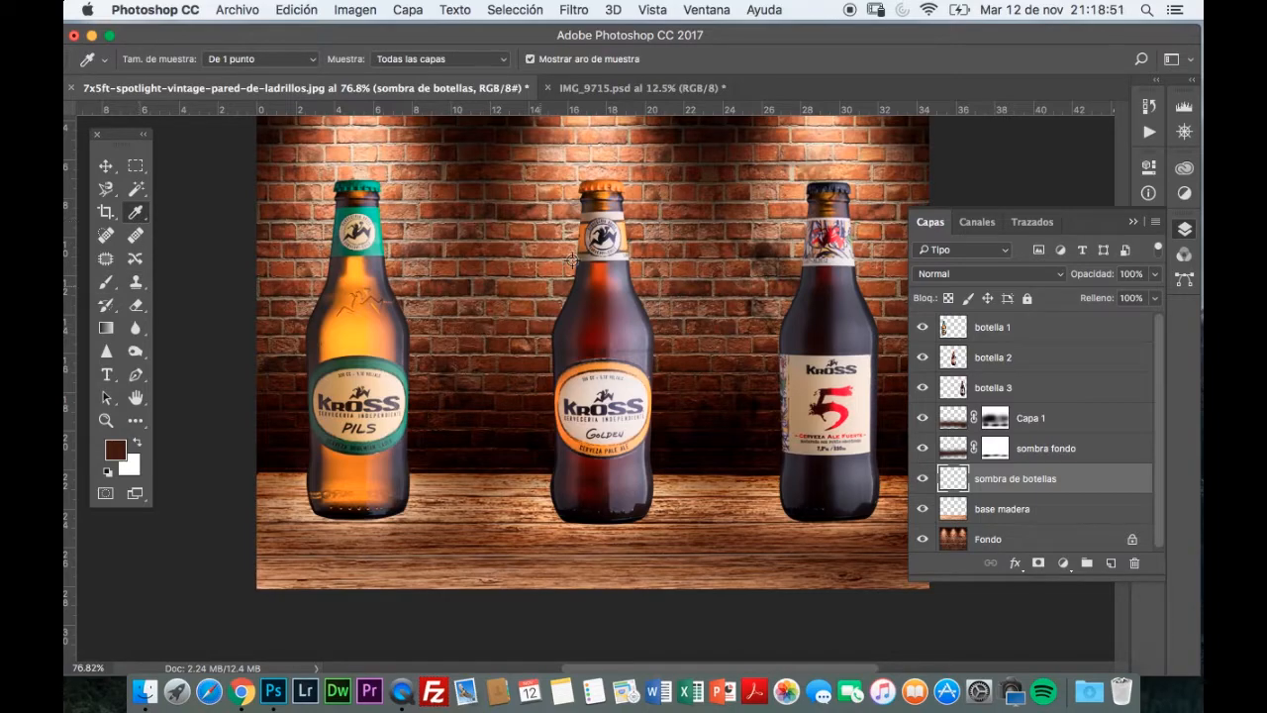
click(720, 142)
click(107, 283)
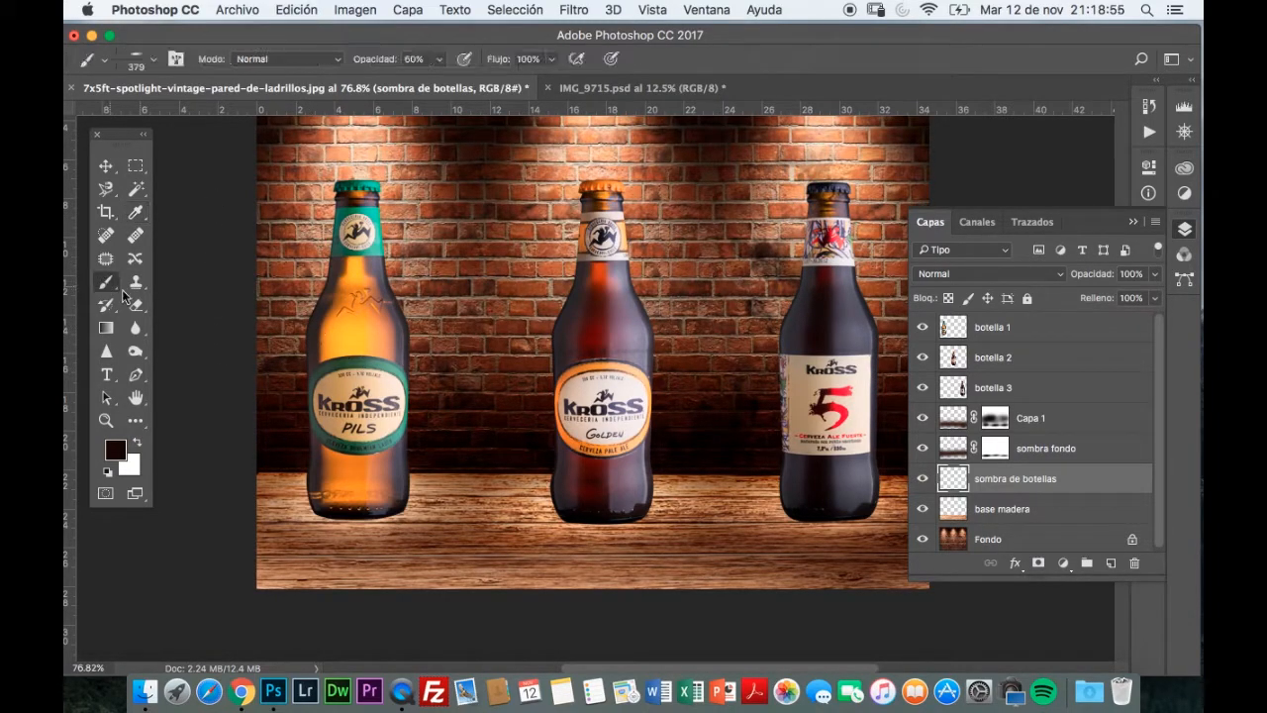
right_click(530, 330)
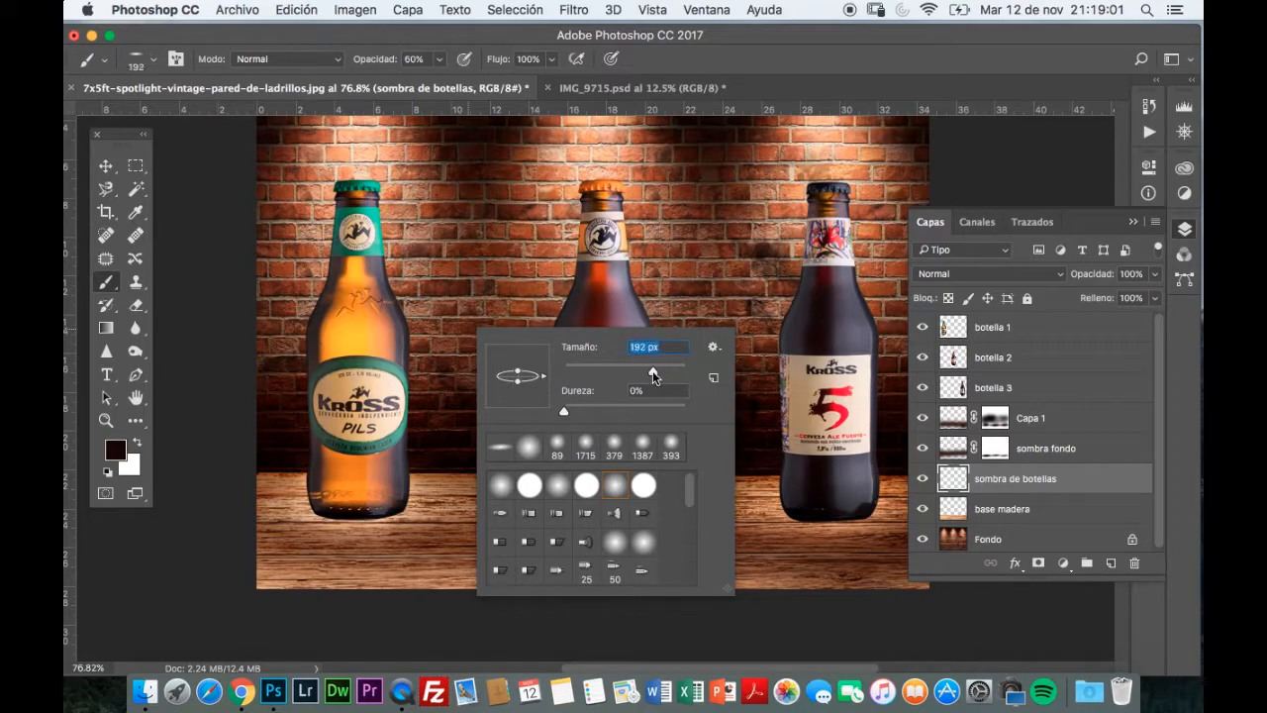
drag(564, 372, 661, 372)
drag(517, 390, 517, 384)
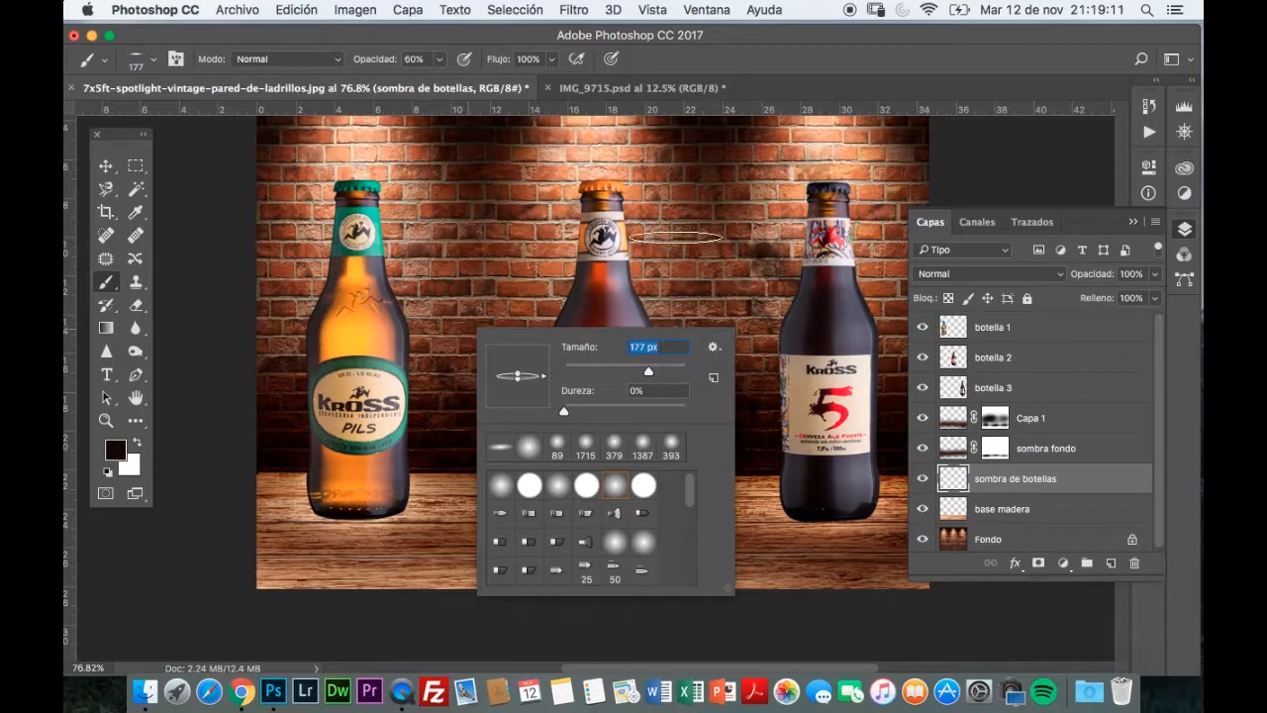
click(816, 62)
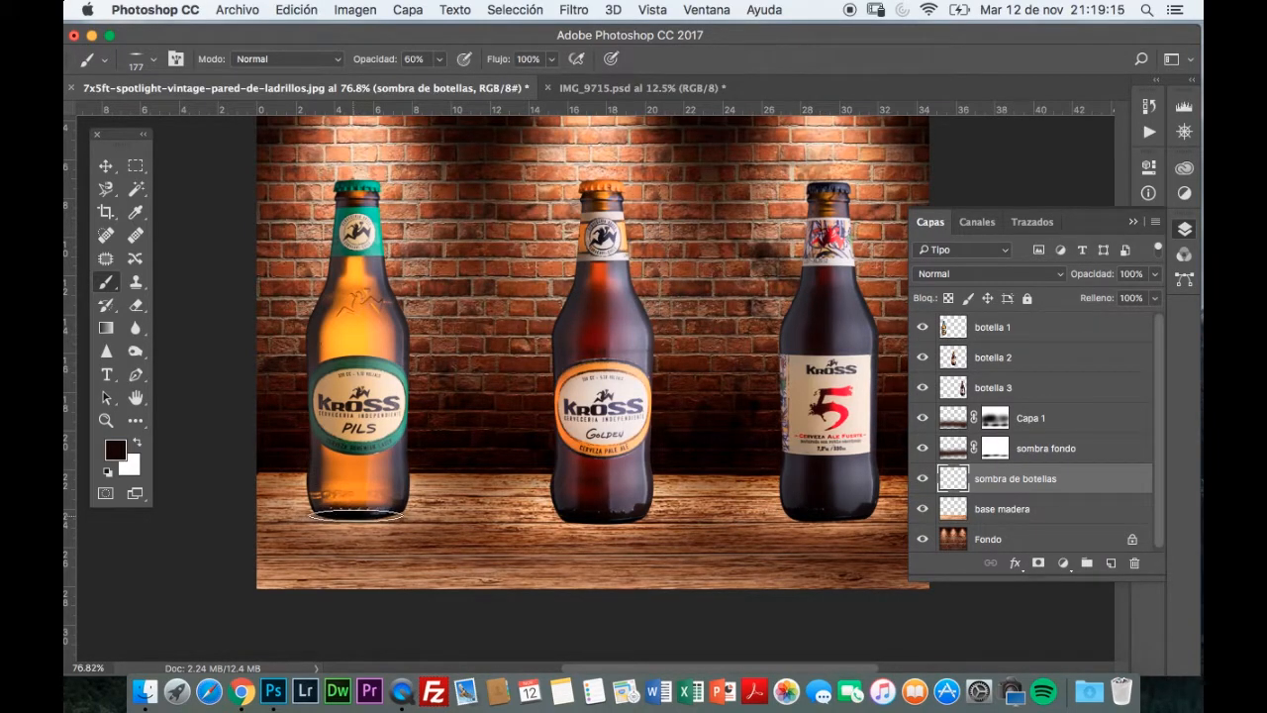
- Paint a contact shadow beneath each of the three bottles on sombra de botellas and set the layer's blend mode to Multiplicar
click(361, 514)
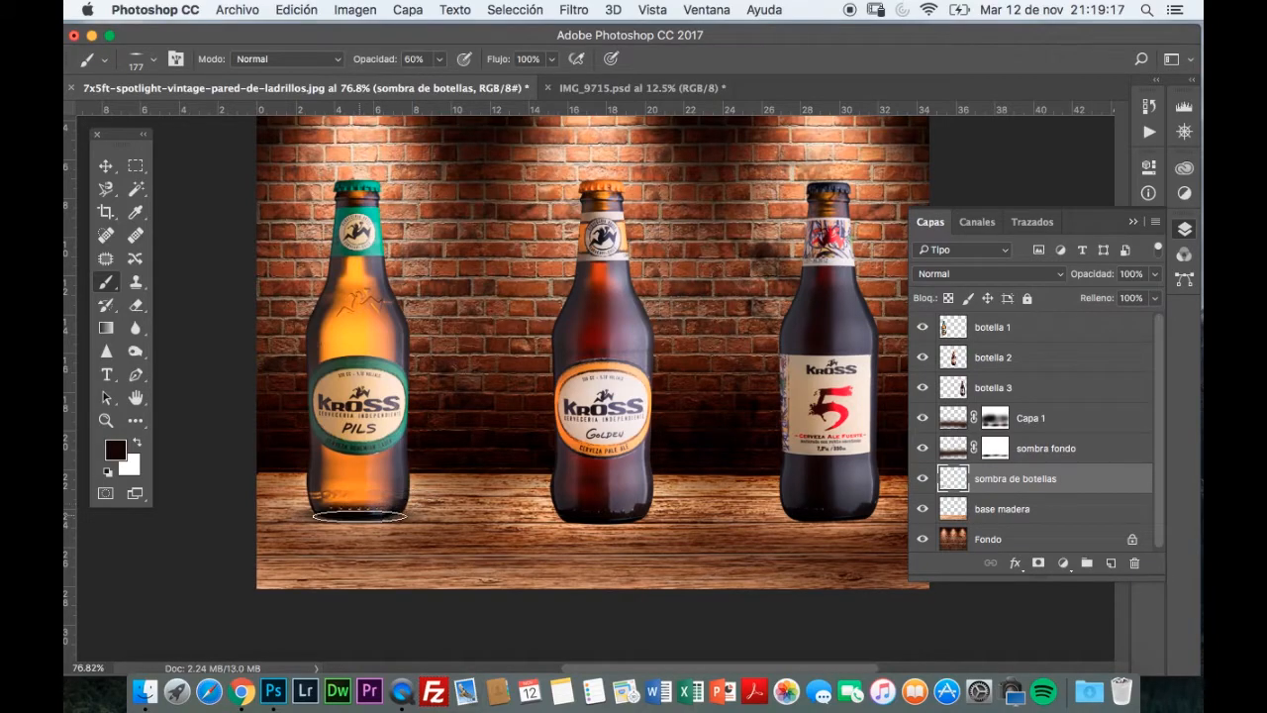
click(609, 519)
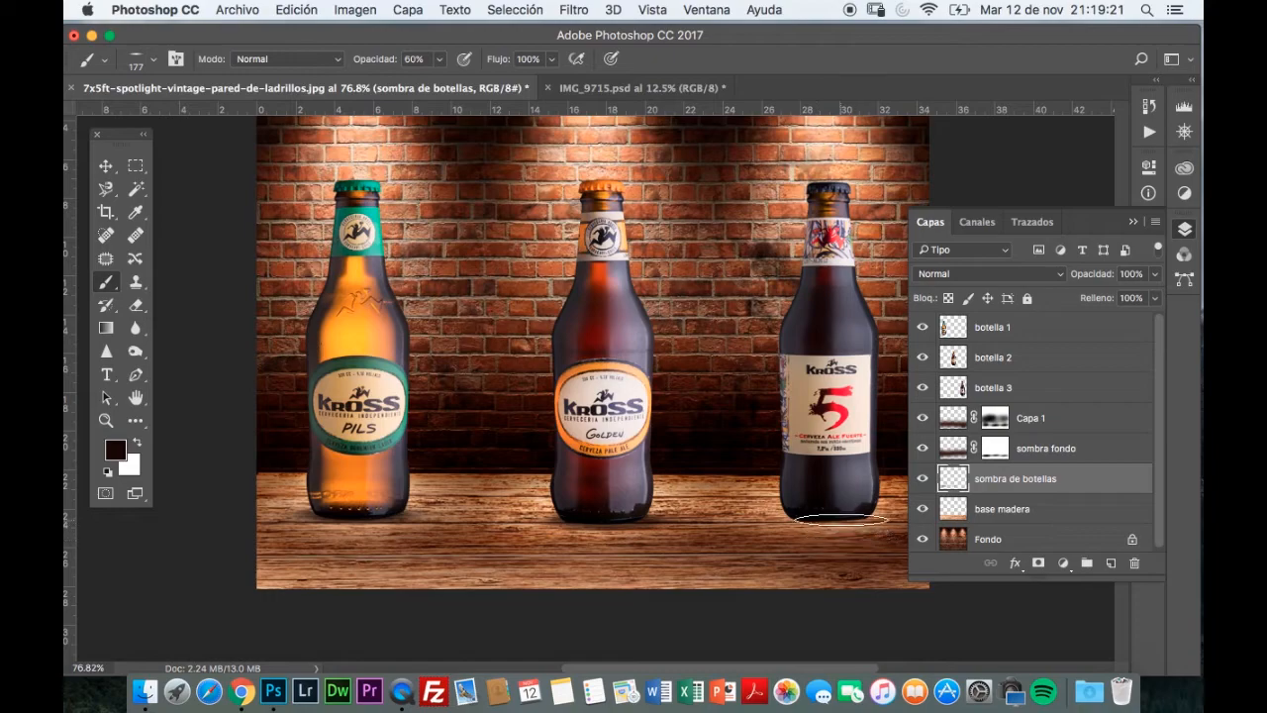
click(832, 519)
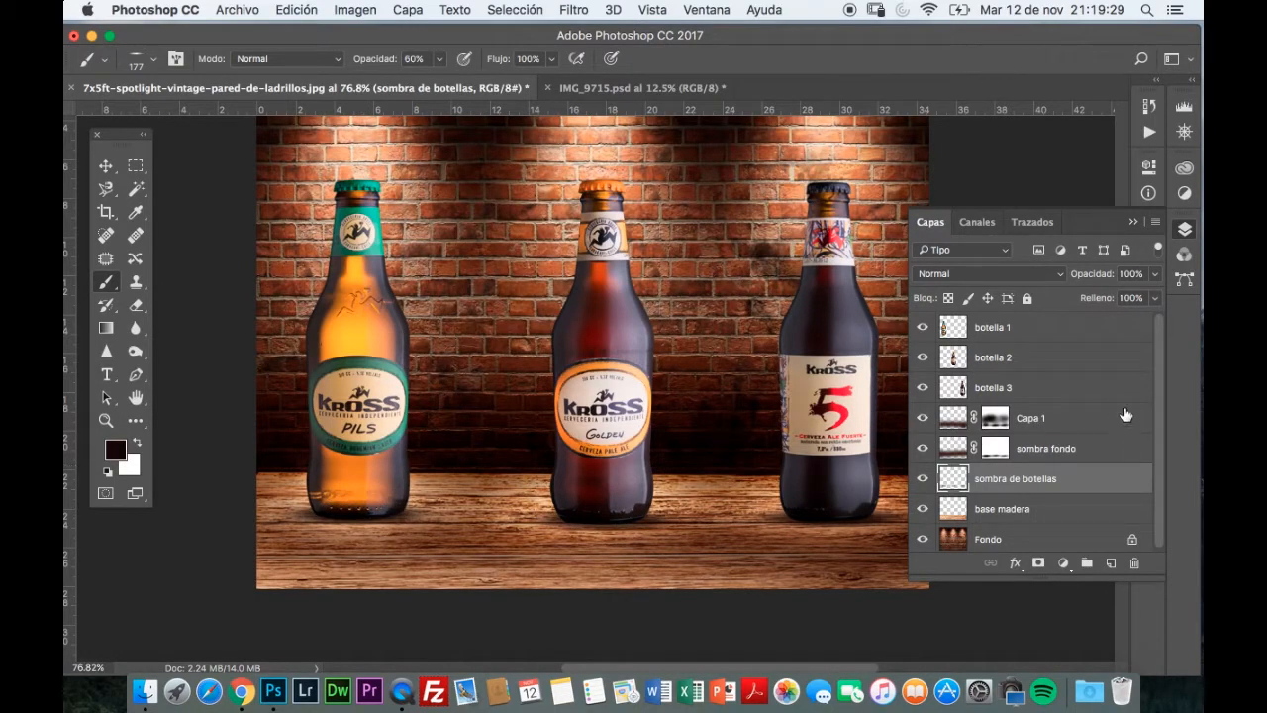
click(1038, 279)
click(997, 325)
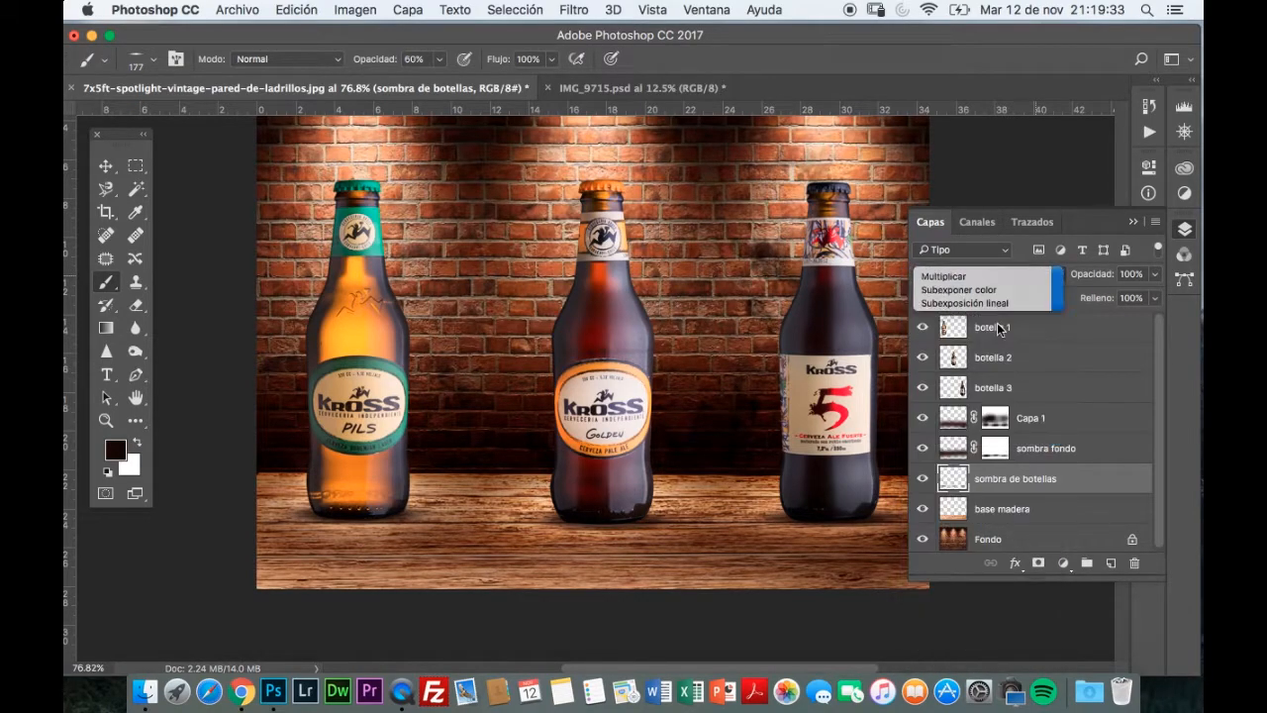
- Examine the contact shadows under the bottles at close range and check the whole composition
double_click(106, 419)
click(136, 397)
drag(362, 484, 399, 436)
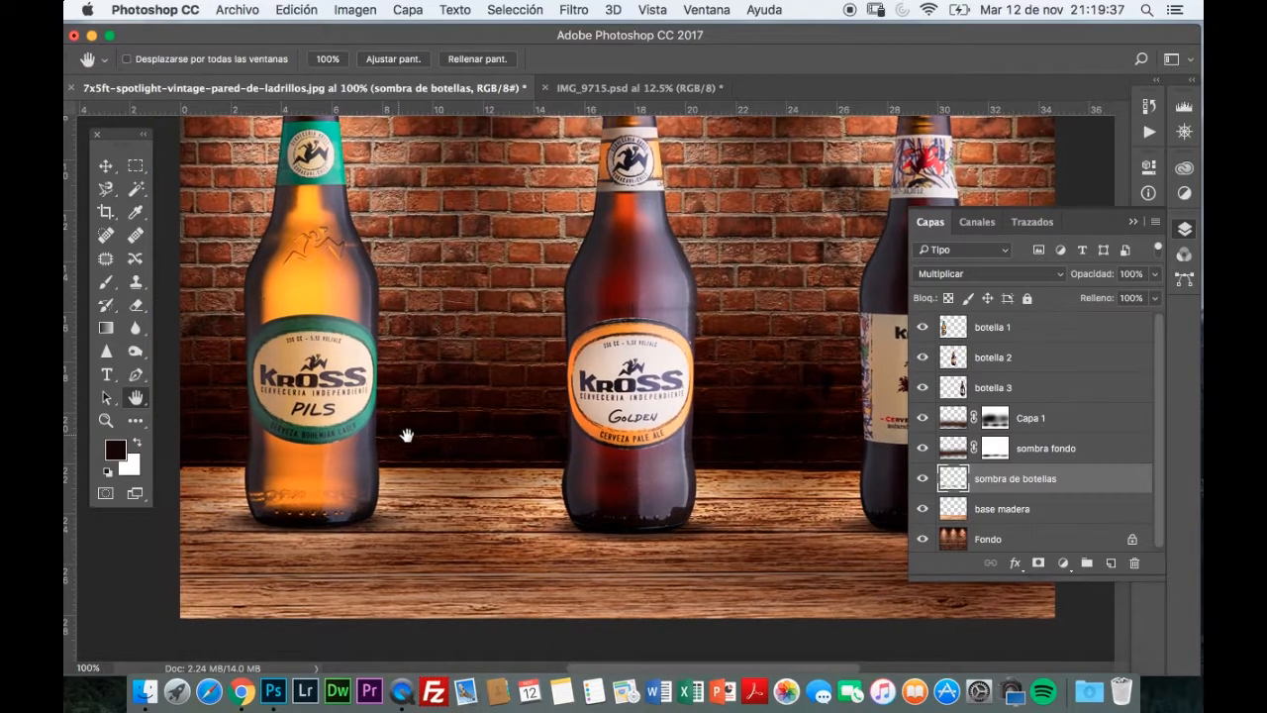
drag(750, 554, 460, 518)
drag(486, 460, 616, 458)
drag(541, 413, 673, 421)
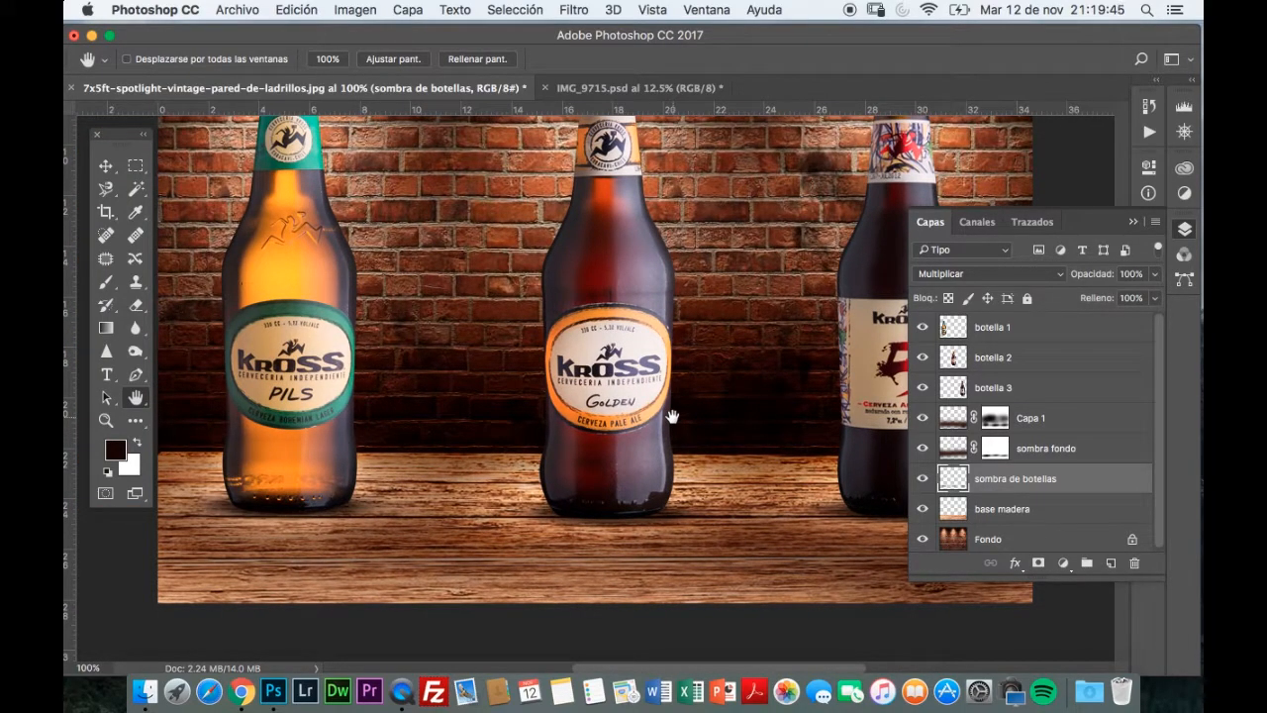
key(super+0)
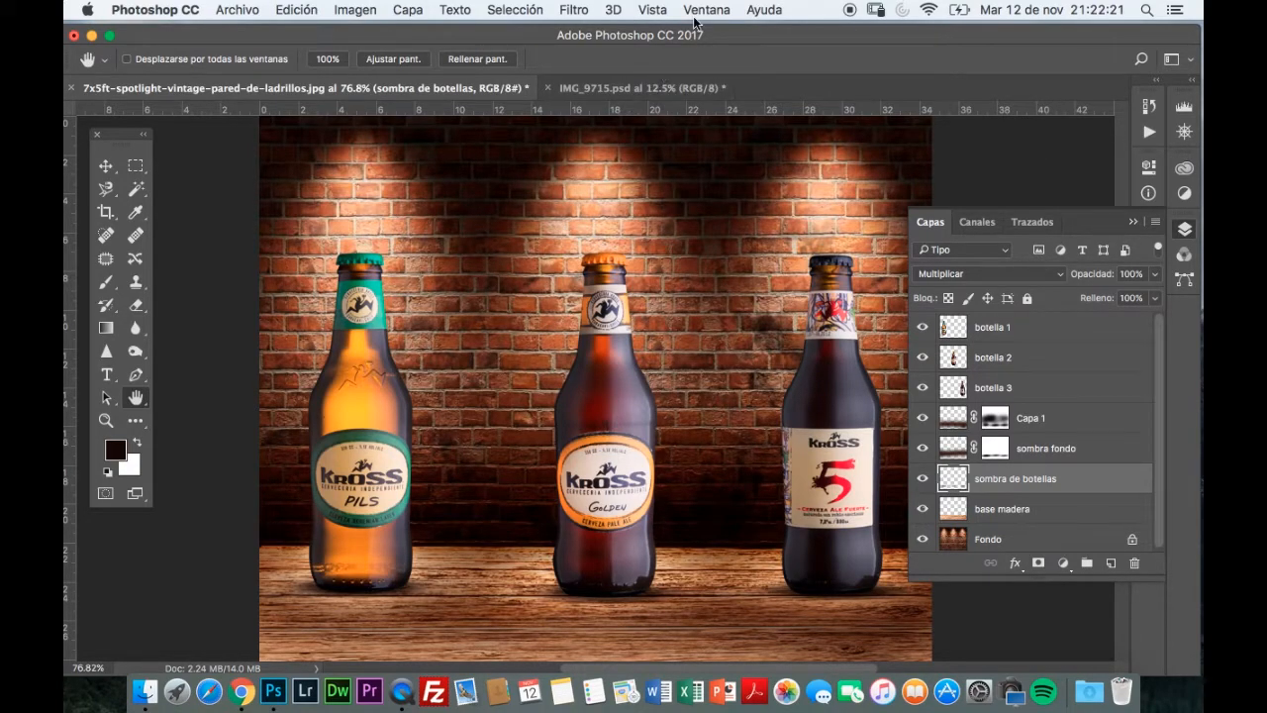
- Open the logo image kross.jpg from the cerveza Kross folder, keeping its embedded colour profile
key(super+o)
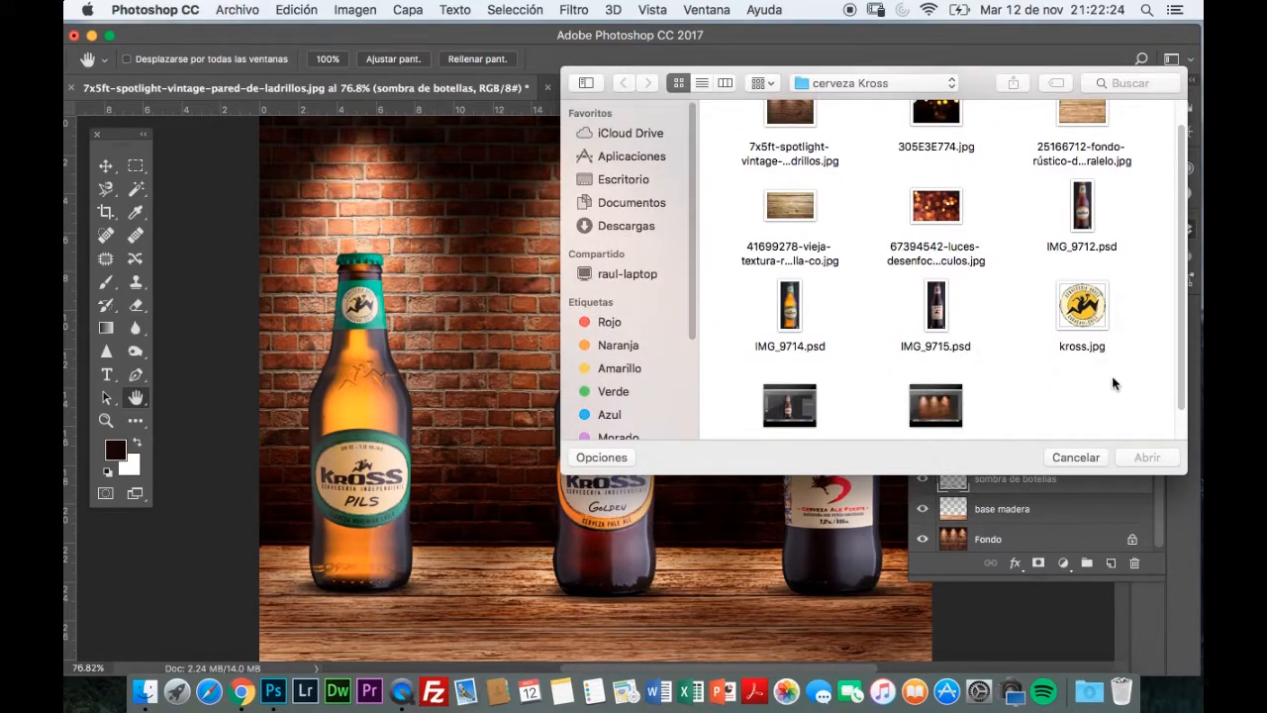
click(1091, 317)
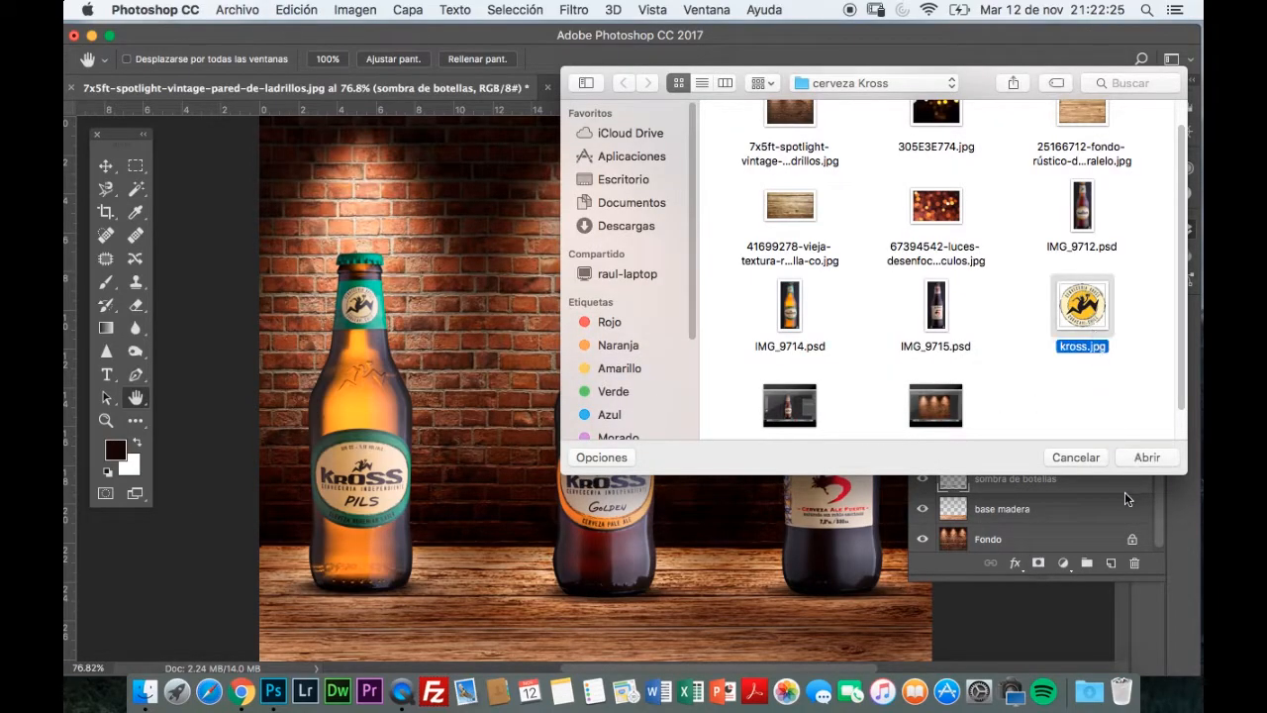
click(1146, 458)
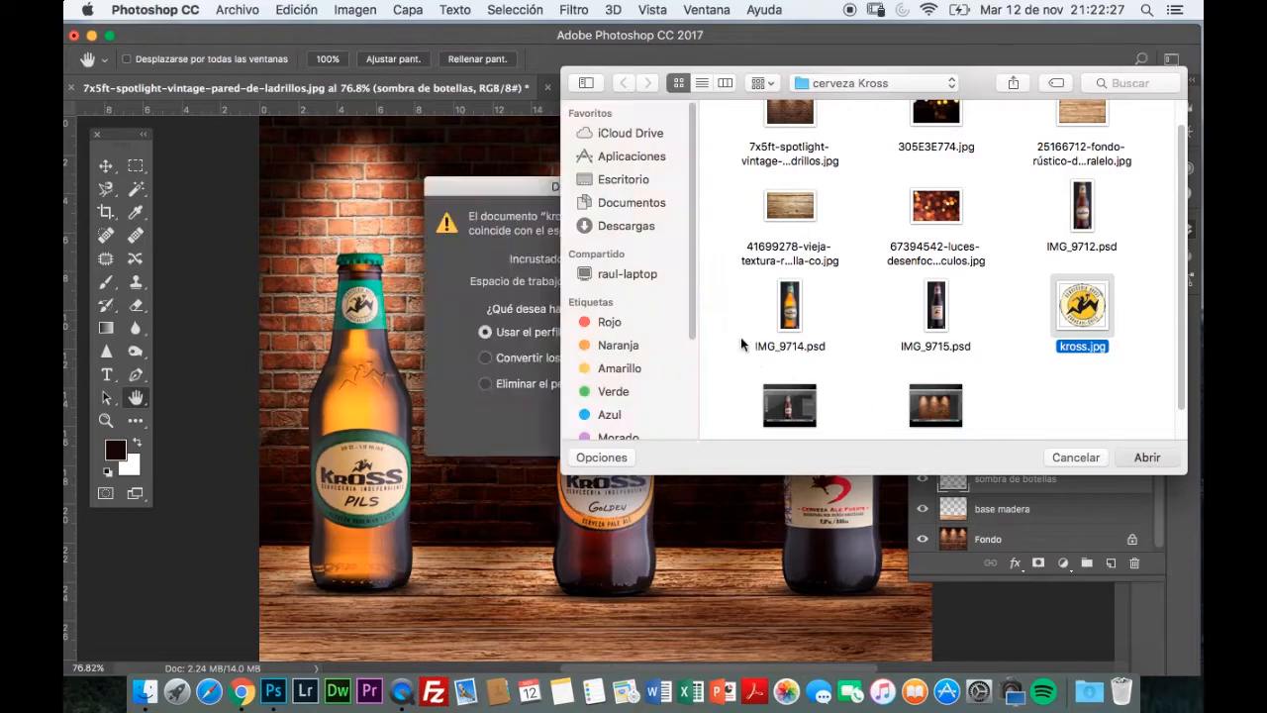
click(813, 433)
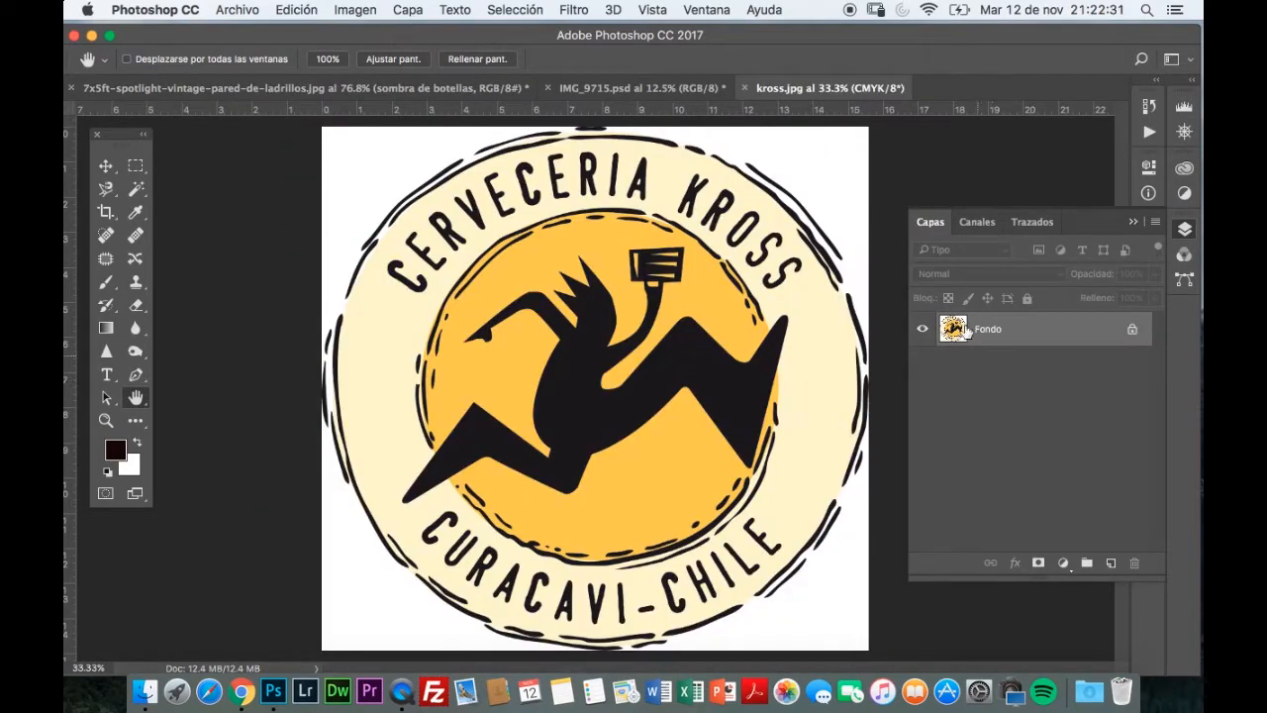
- Select the white background on both sides of the round logo with the Magic Wand, then invert the selection
click(133, 194)
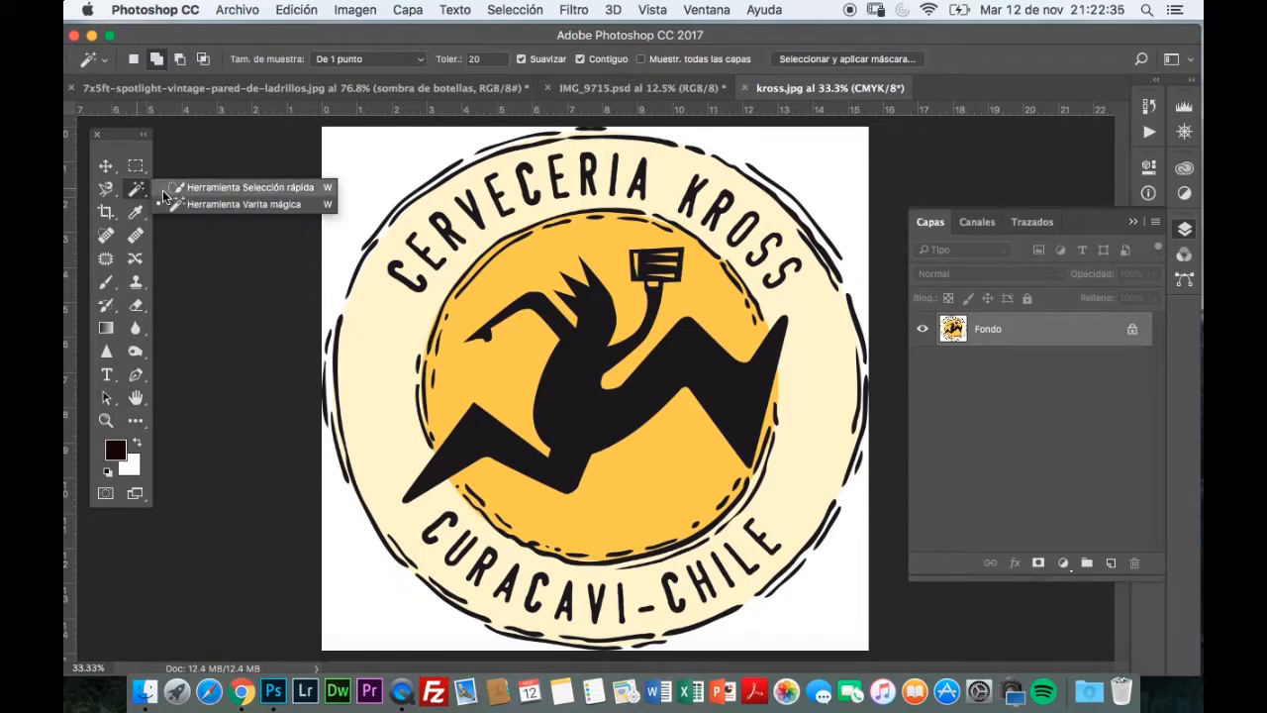
click(193, 204)
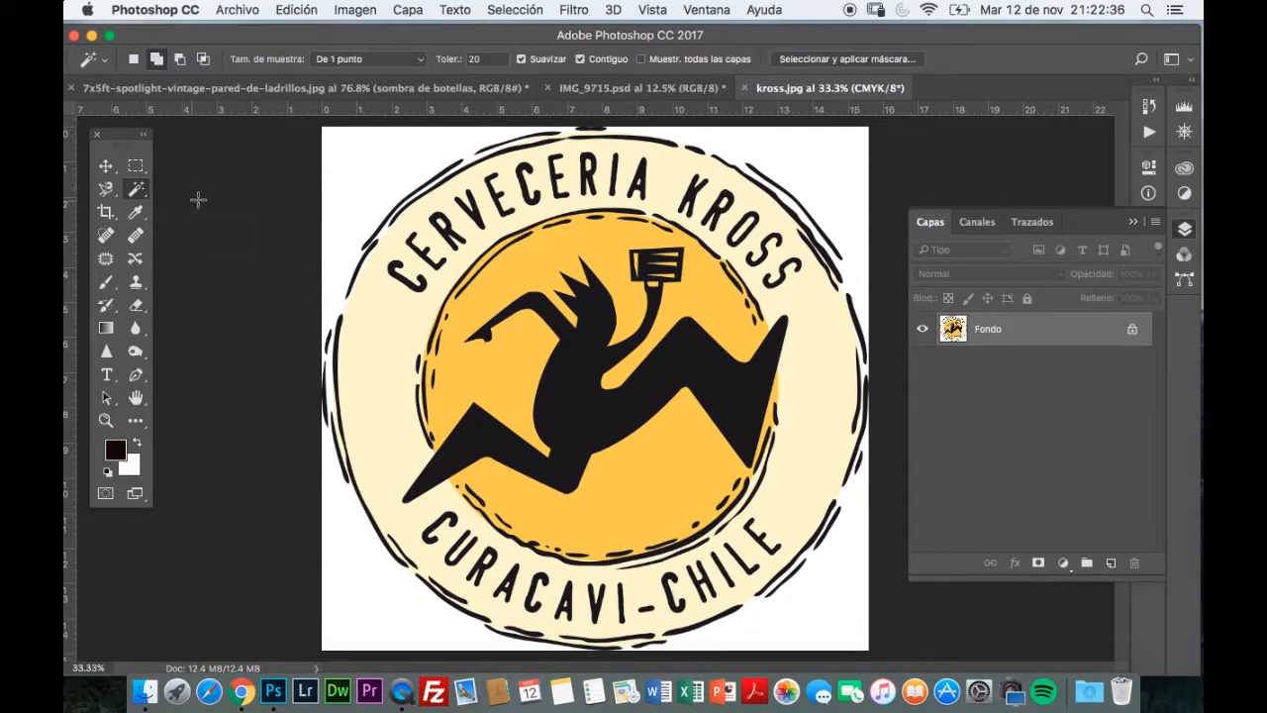
click(365, 173)
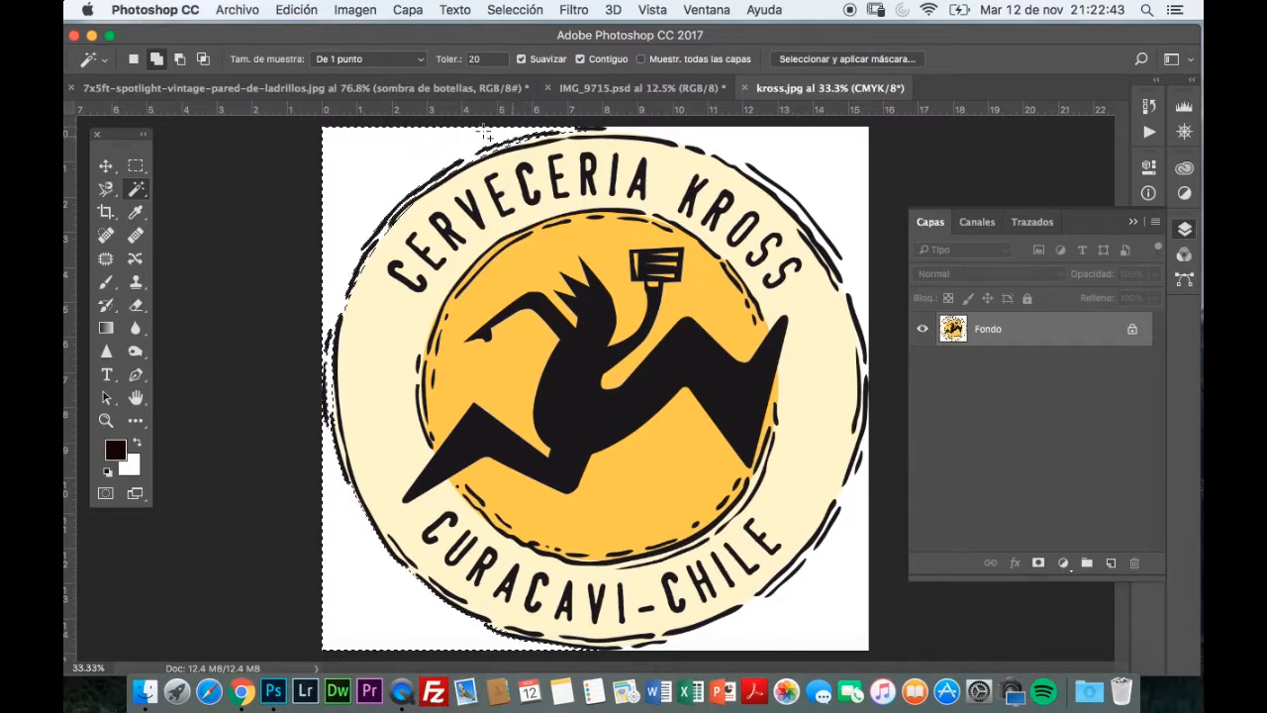
click(133, 59)
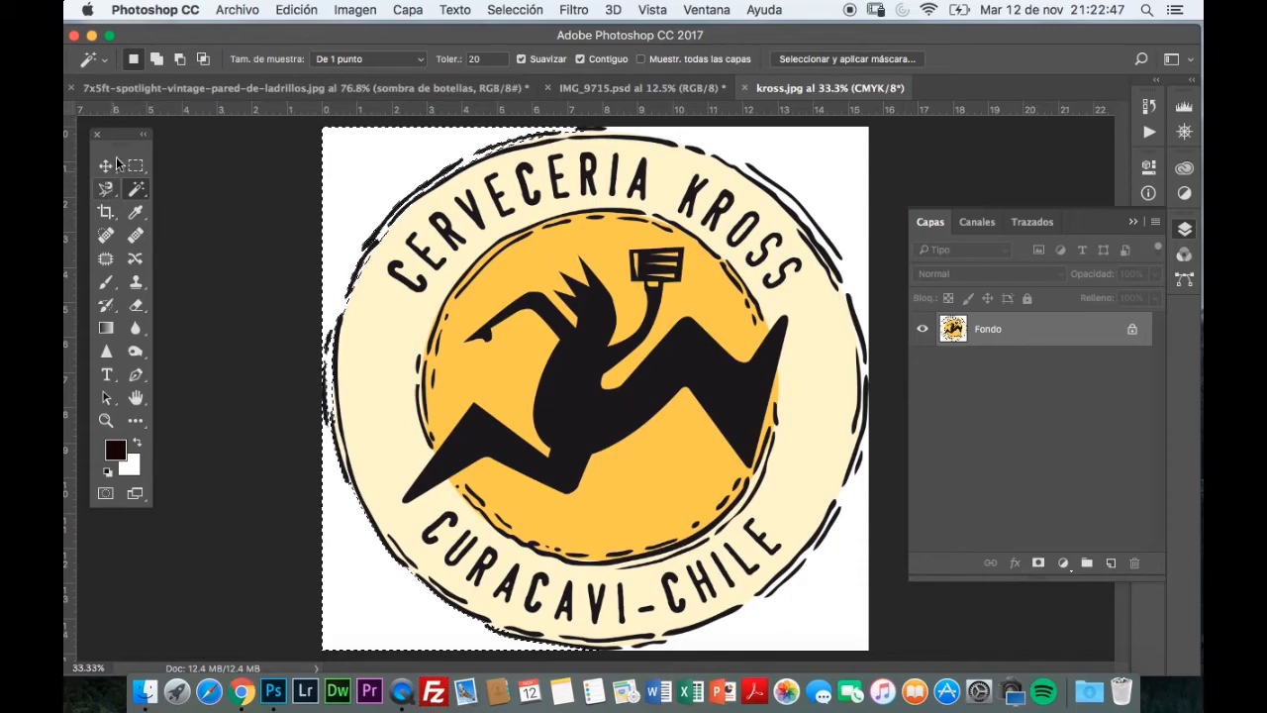
click(156, 61)
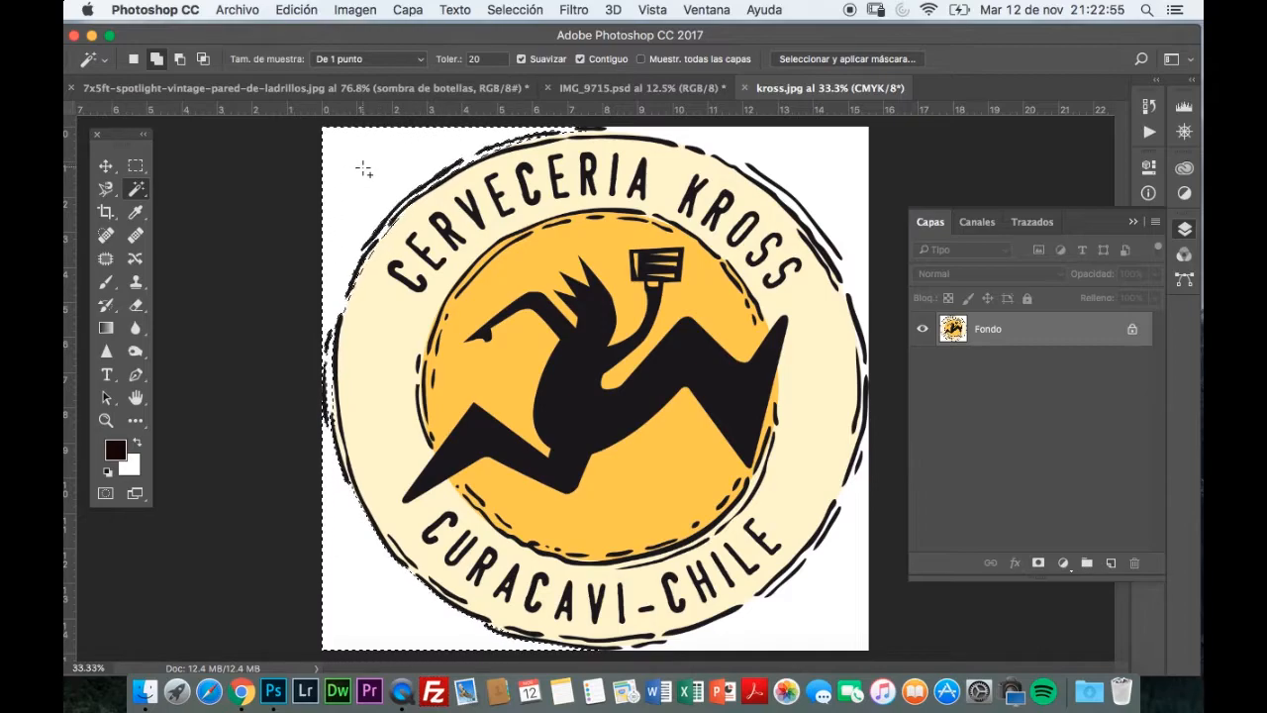
click(805, 170)
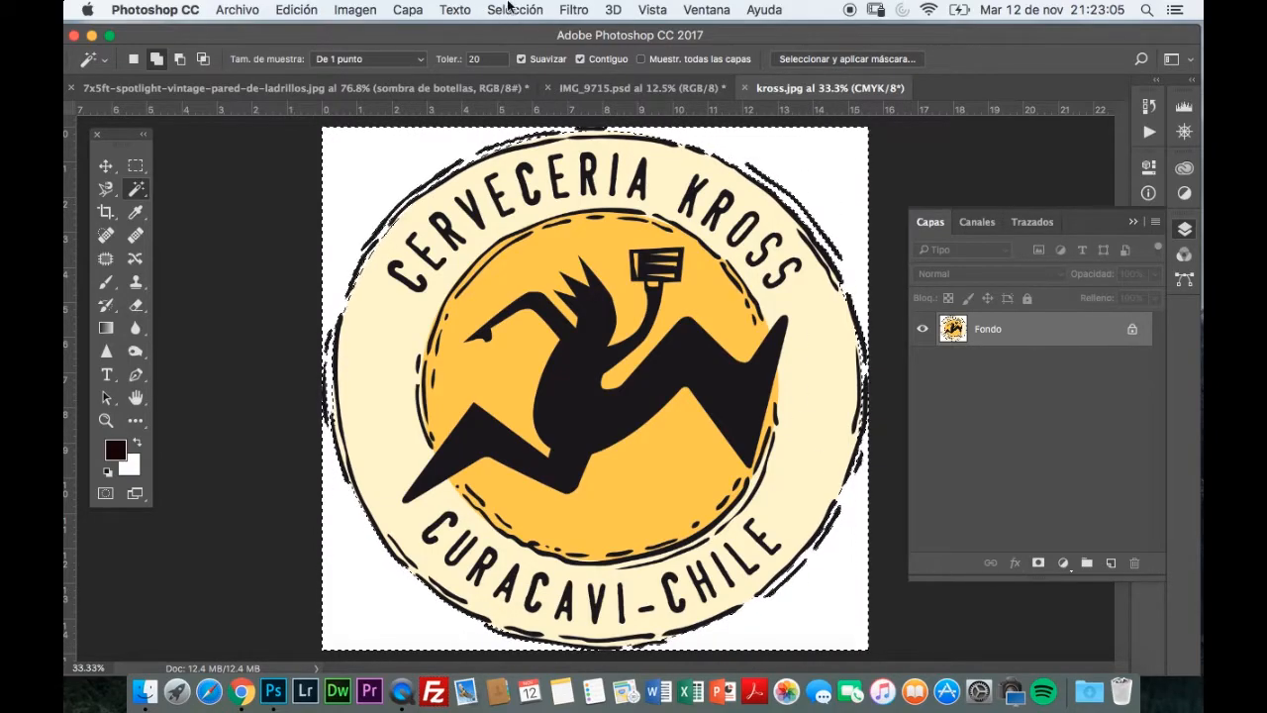
click(511, 7)
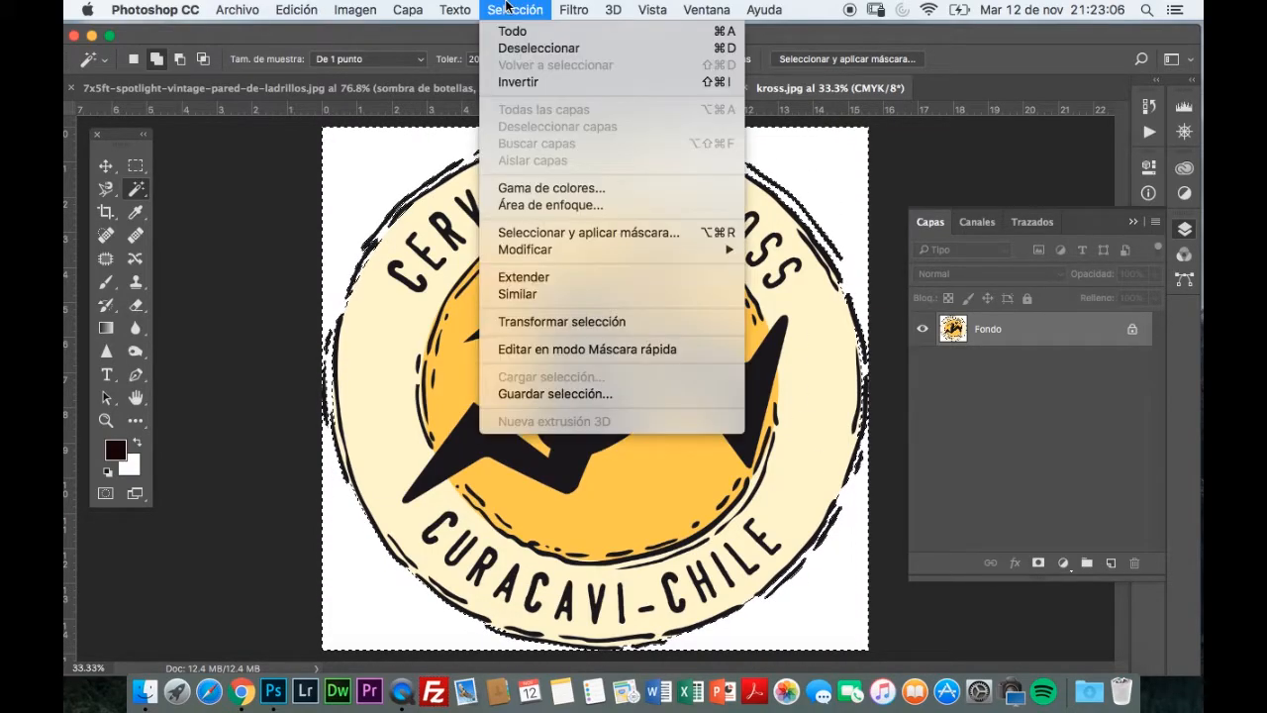
click(515, 83)
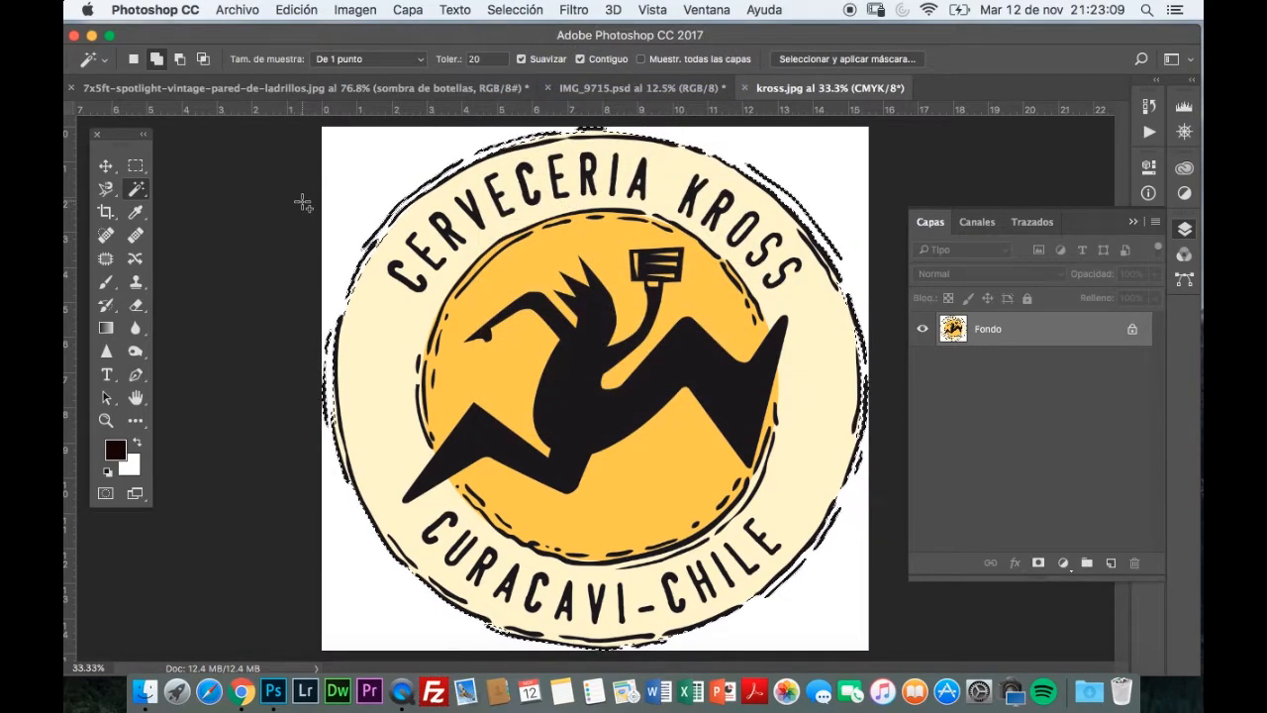
- Contract the logo selection by 1 pixel and feather its edge
click(519, 12)
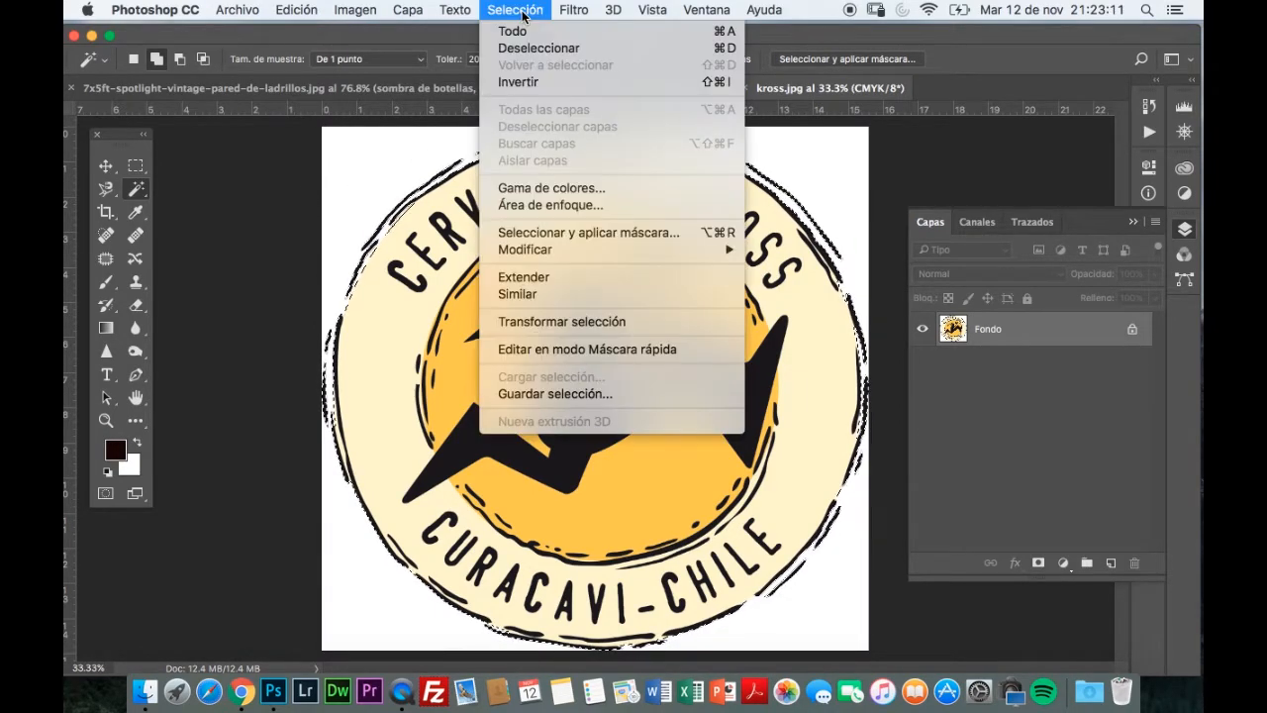
mouse_move(580, 252)
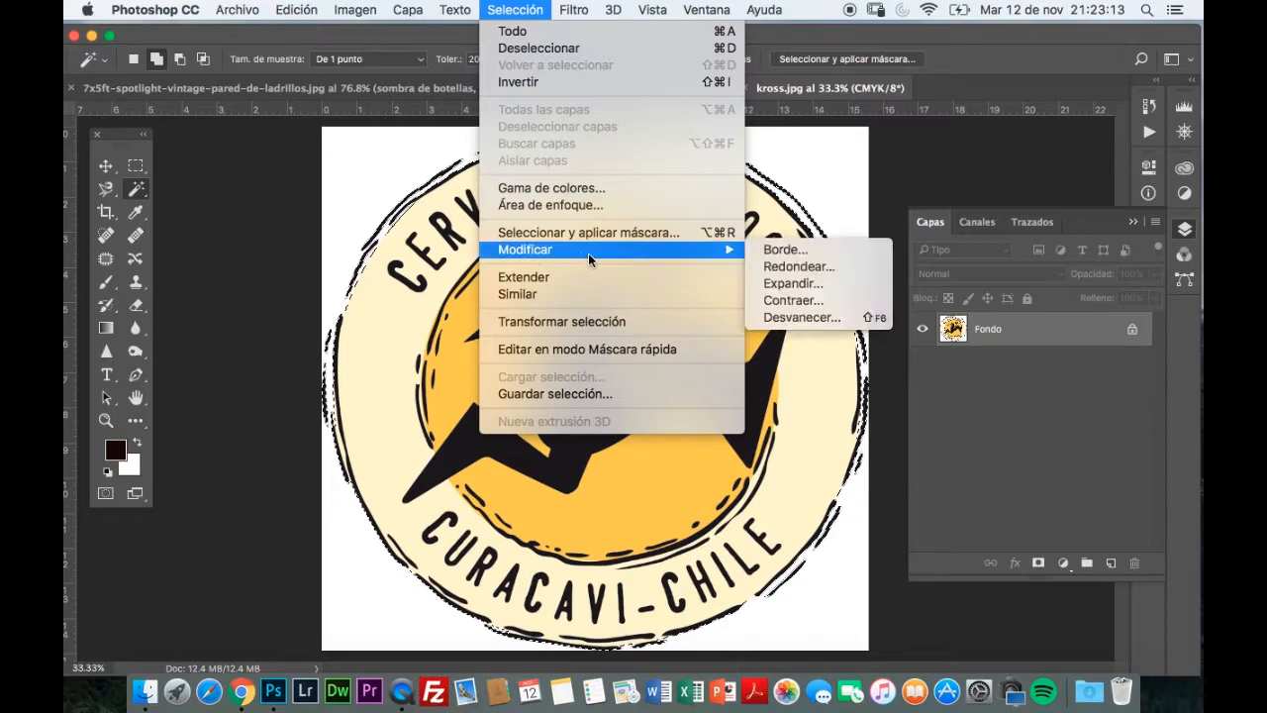
click(794, 301)
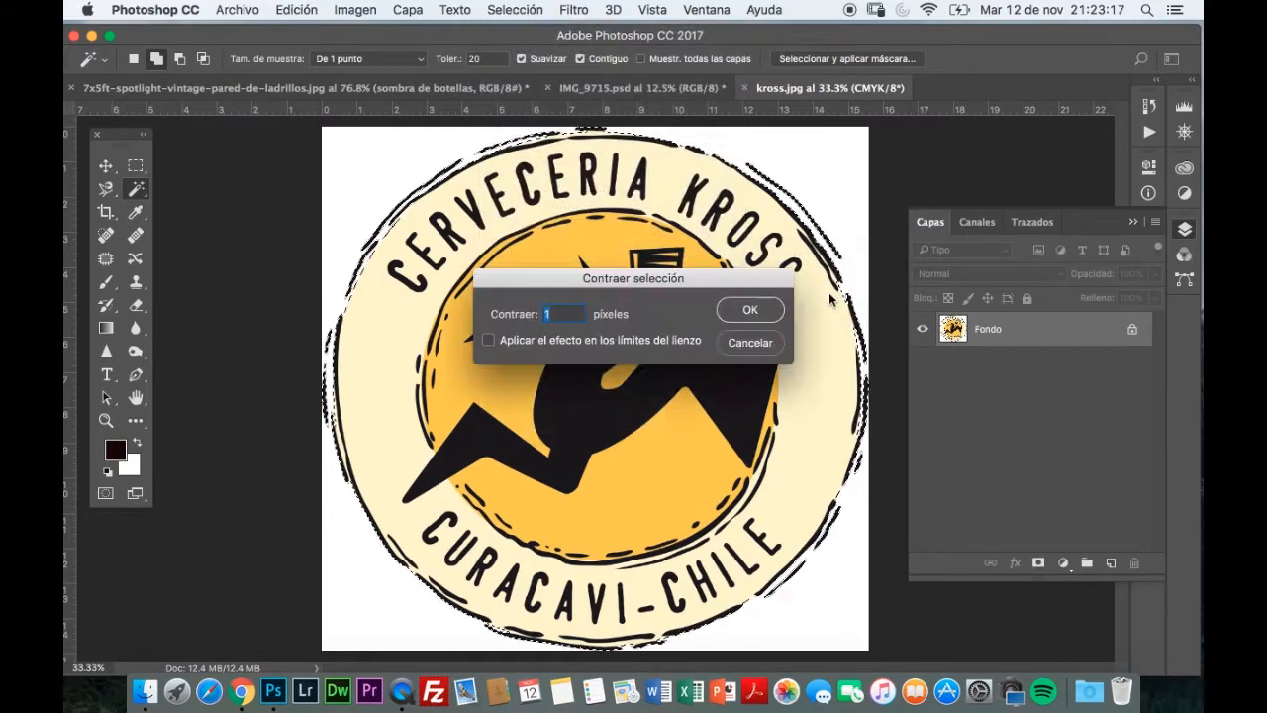
click(749, 308)
click(515, 9)
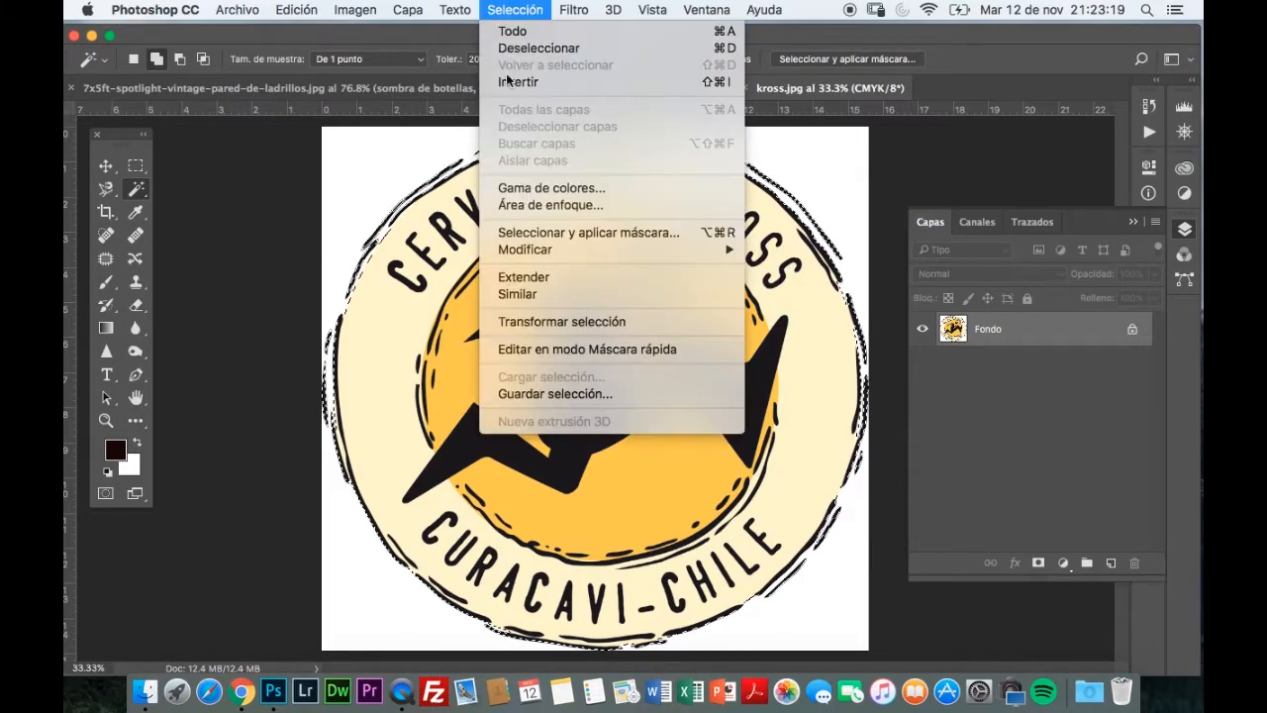
mouse_move(617, 252)
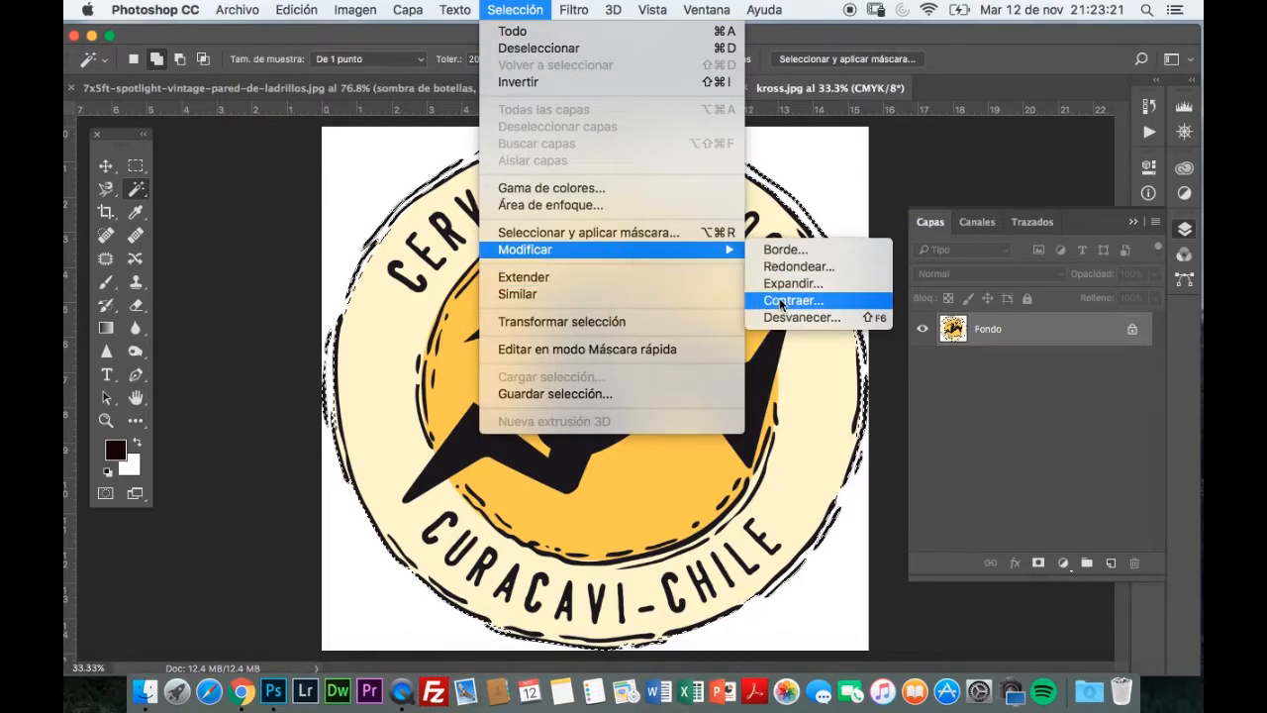
click(841, 317)
click(759, 313)
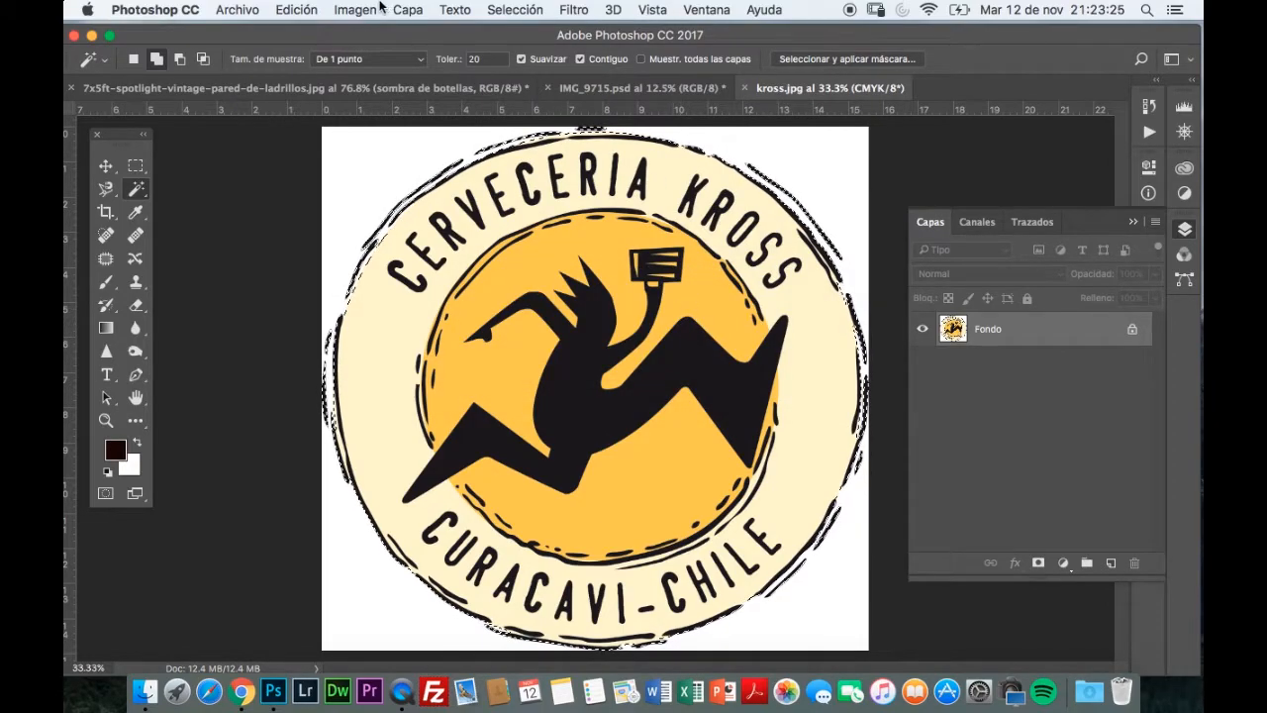
- Copy the selected logo and close the IMG_9715.psd document
click(296, 10)
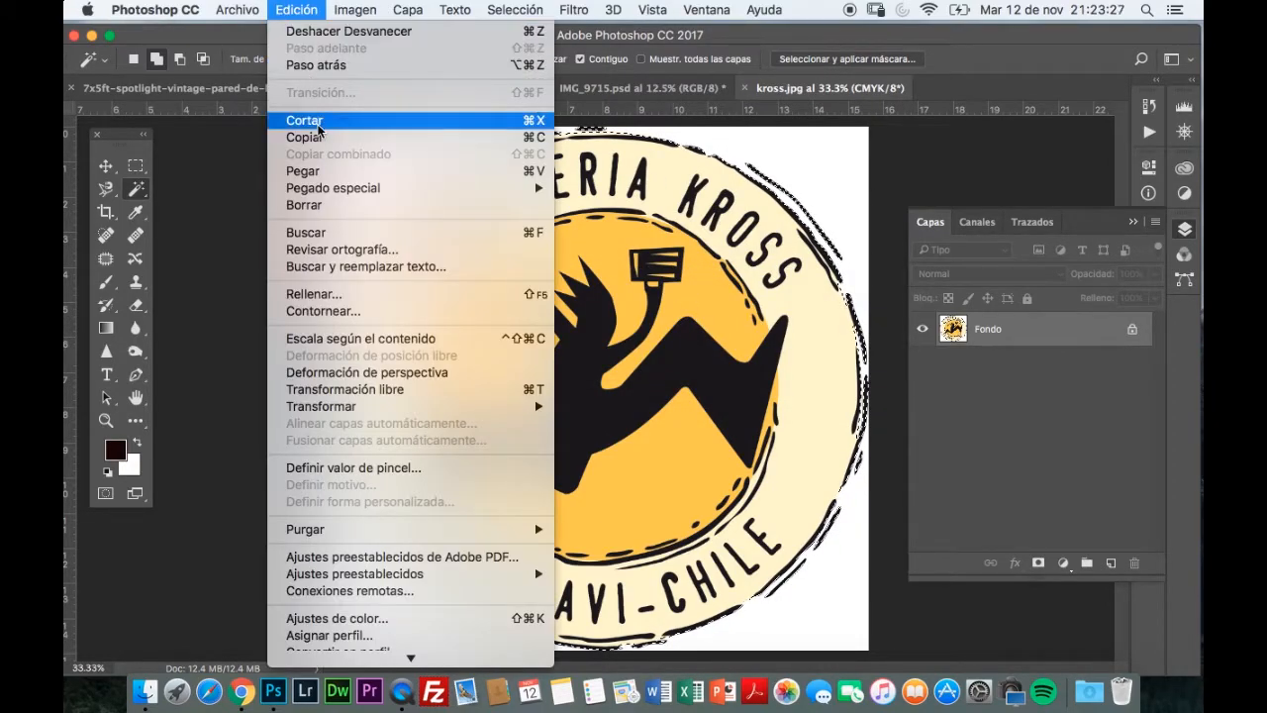
click(304, 140)
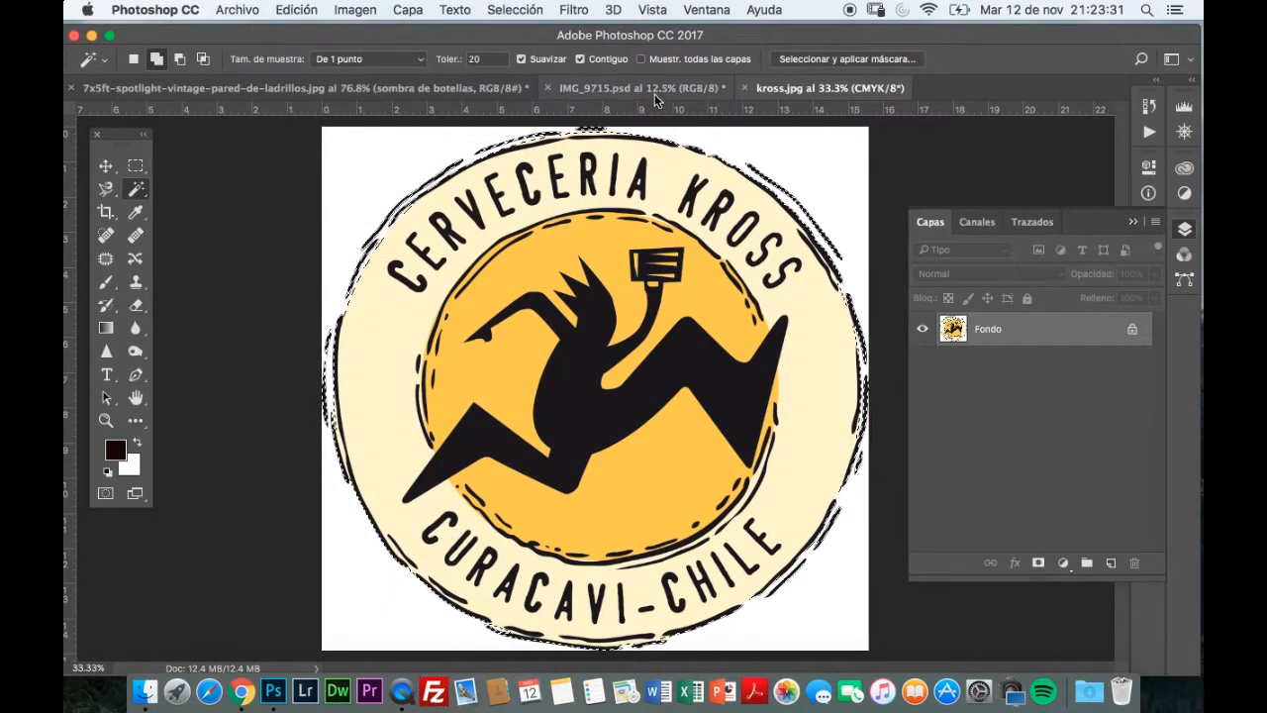
click(574, 88)
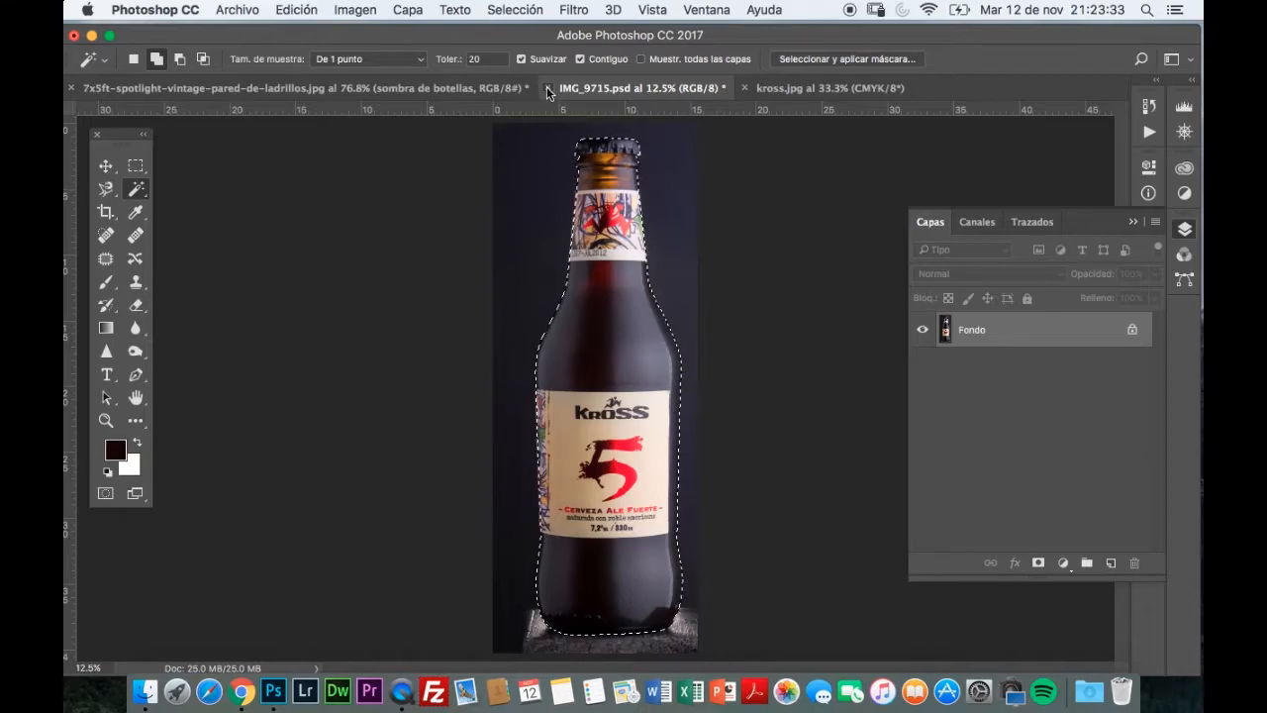
click(547, 87)
click(559, 259)
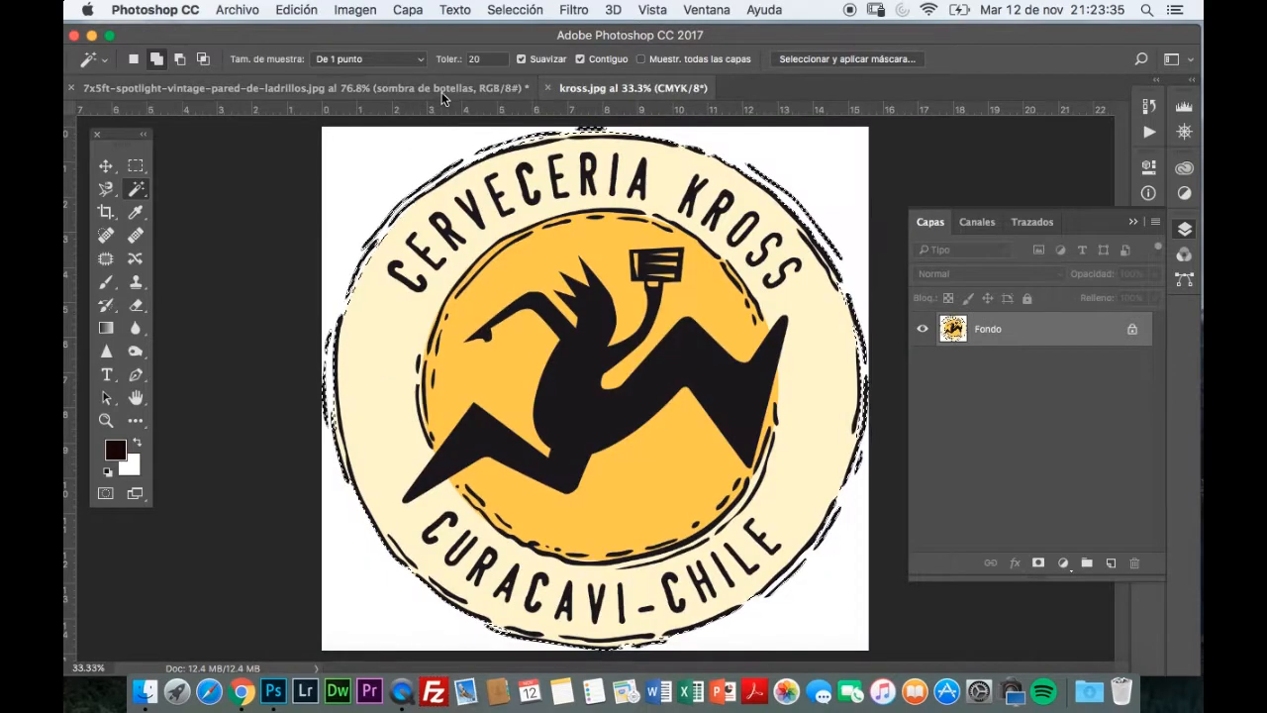
- Paste the logo into the brick wall composition and place its layer directly below botella 3
click(297, 88)
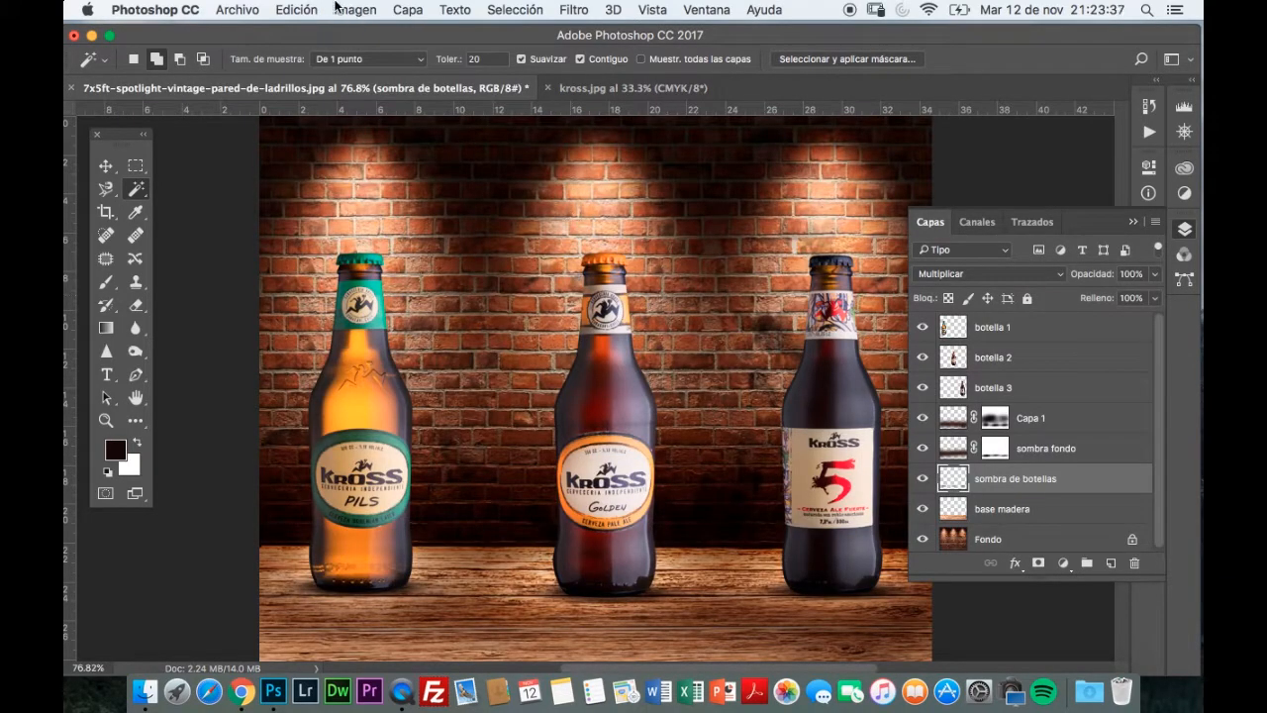
click(297, 9)
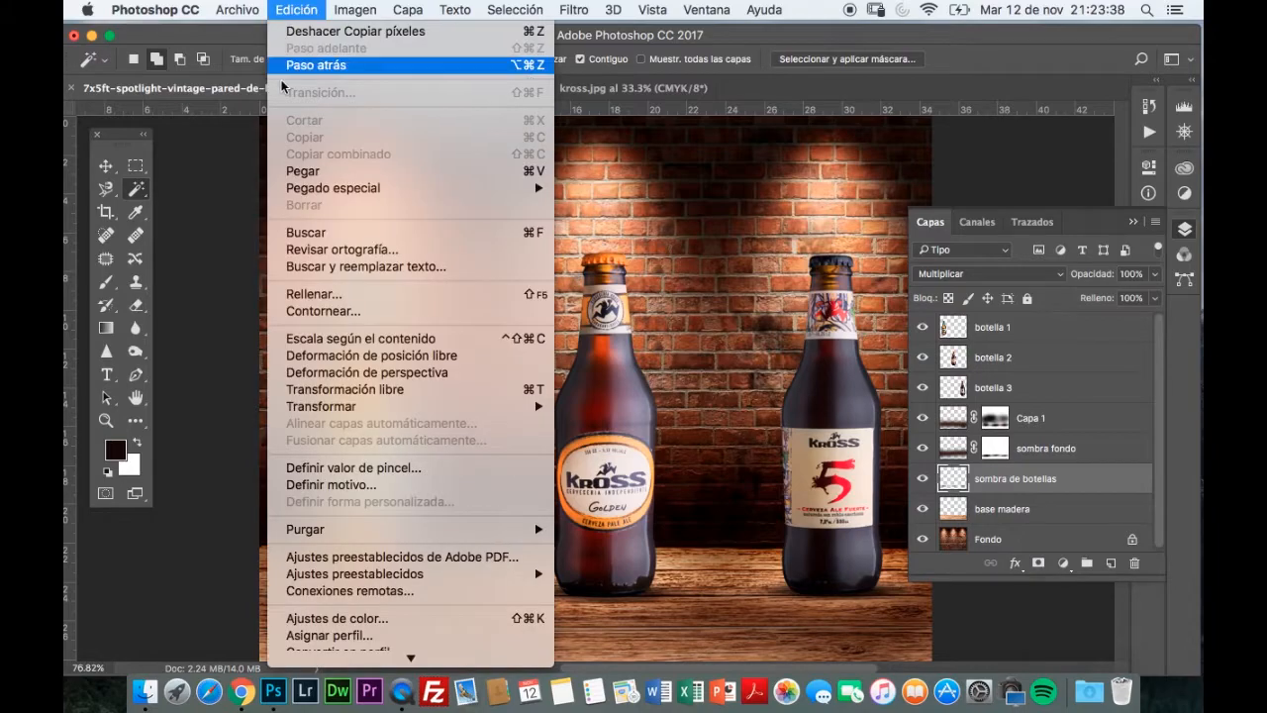
click(303, 174)
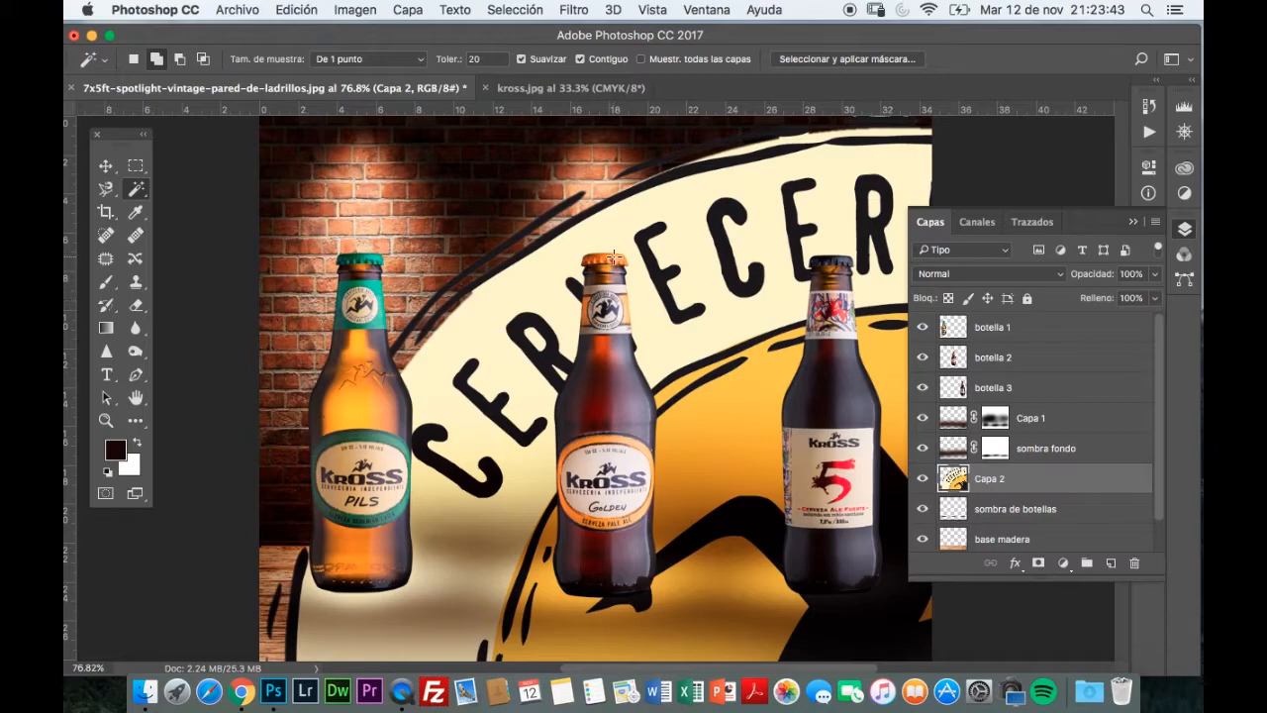
drag(1026, 485, 1030, 408)
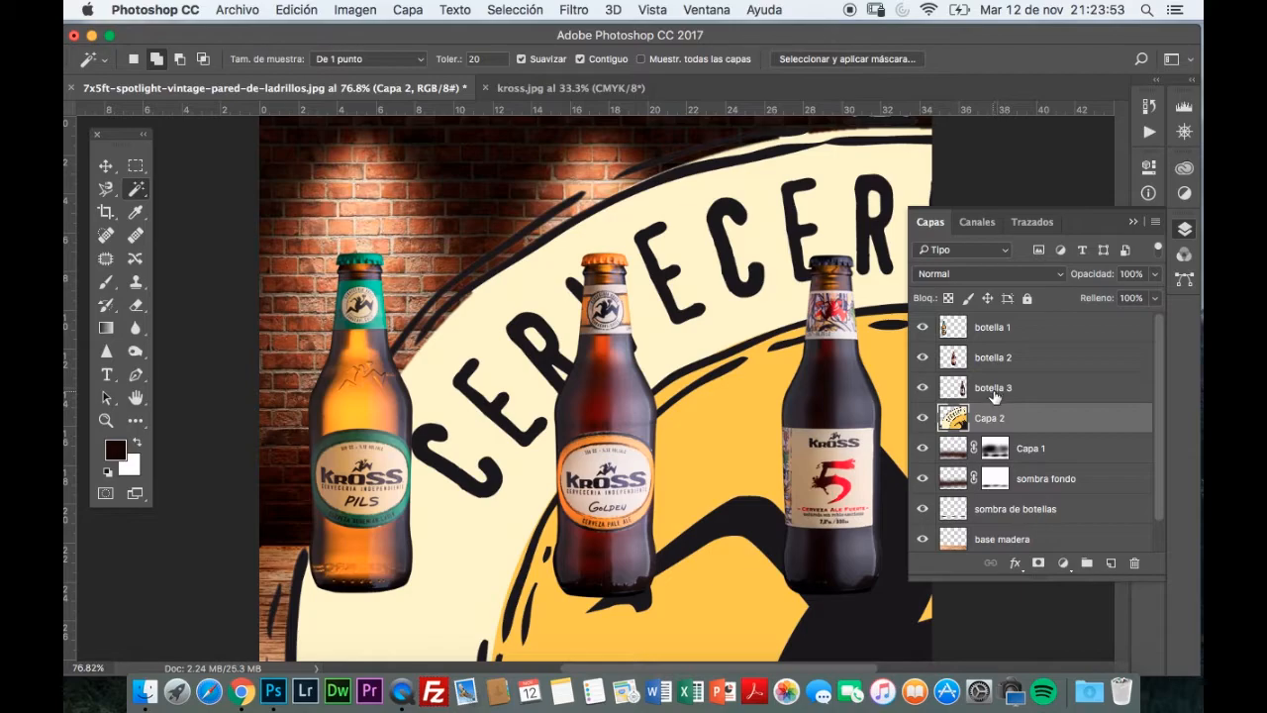
- Scale the logo down to a small badge and place it in the lower-right corner of the image, over the wooden base
key(super+t)
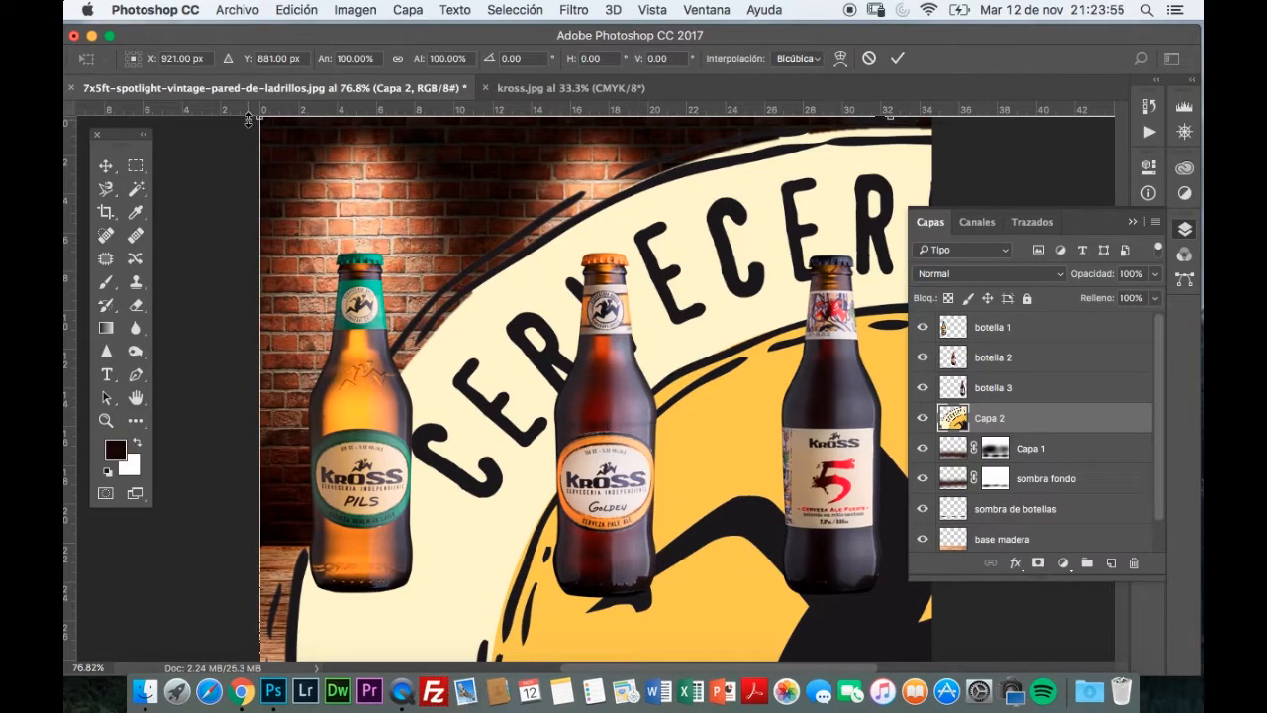
drag(262, 120, 624, 465)
drag(738, 547, 456, 310)
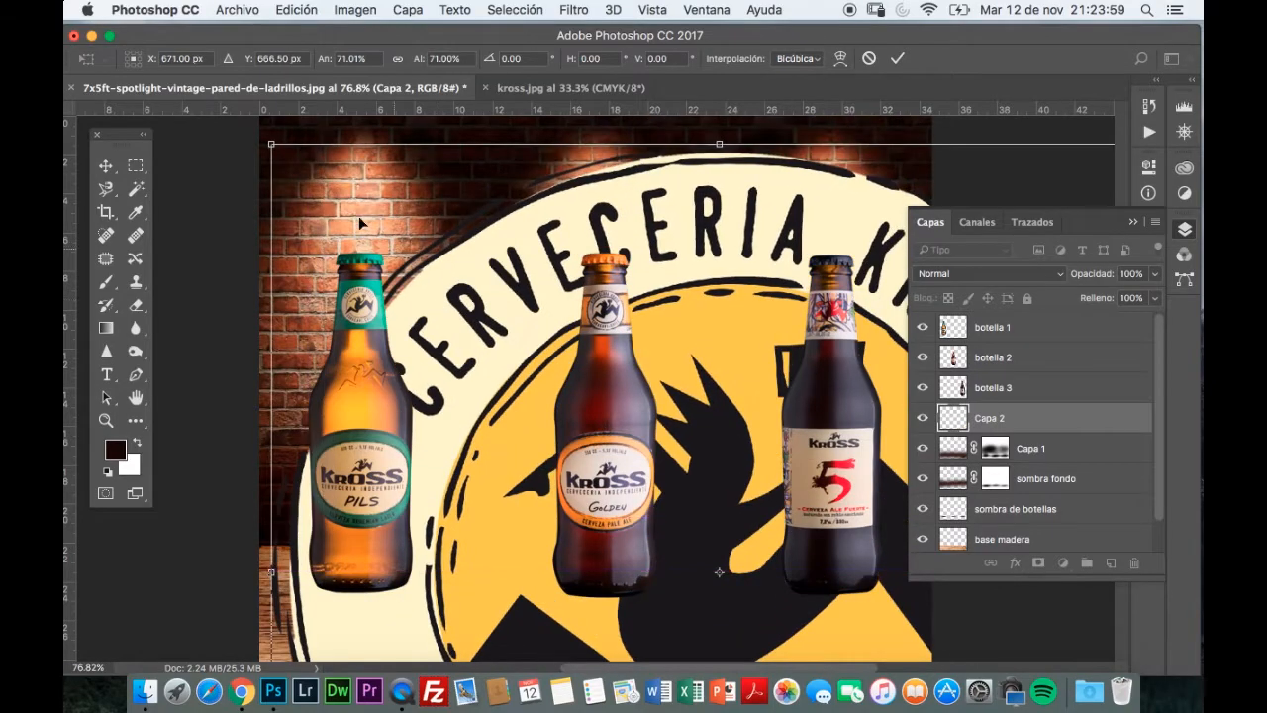
drag(273, 145, 641, 500)
drag(732, 637, 485, 289)
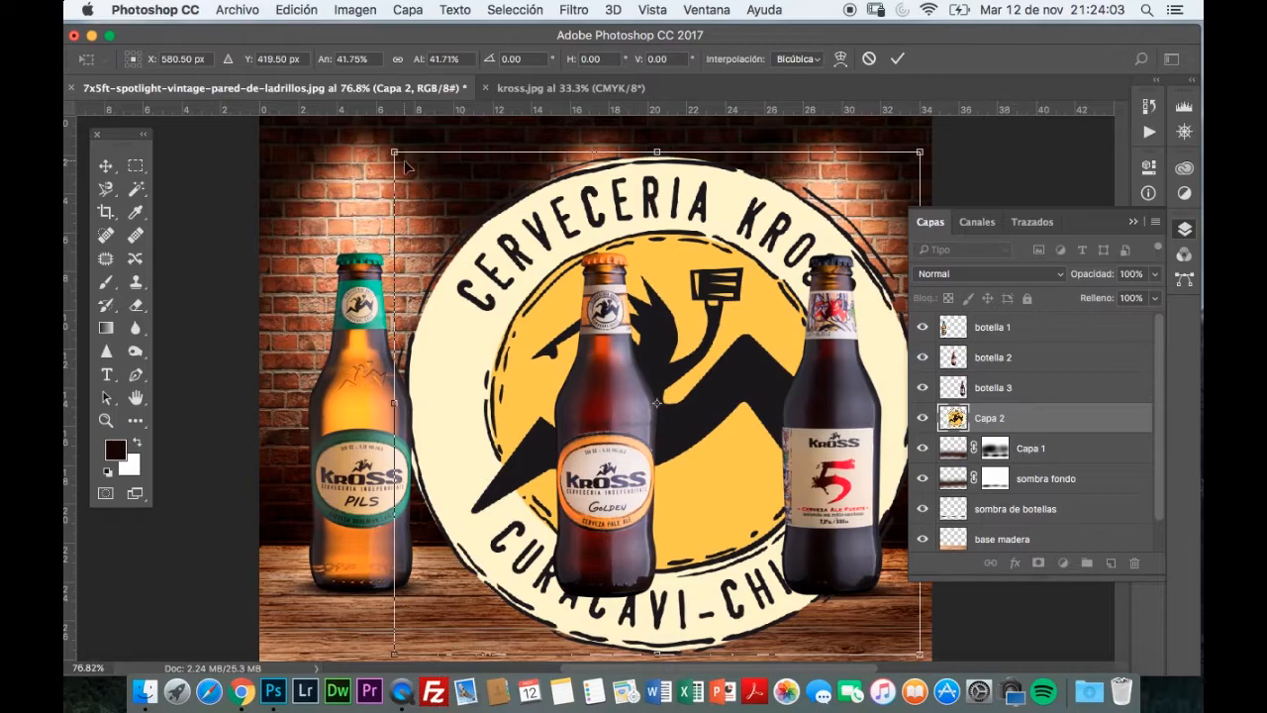
drag(394, 152, 676, 459)
drag(815, 526, 644, 280)
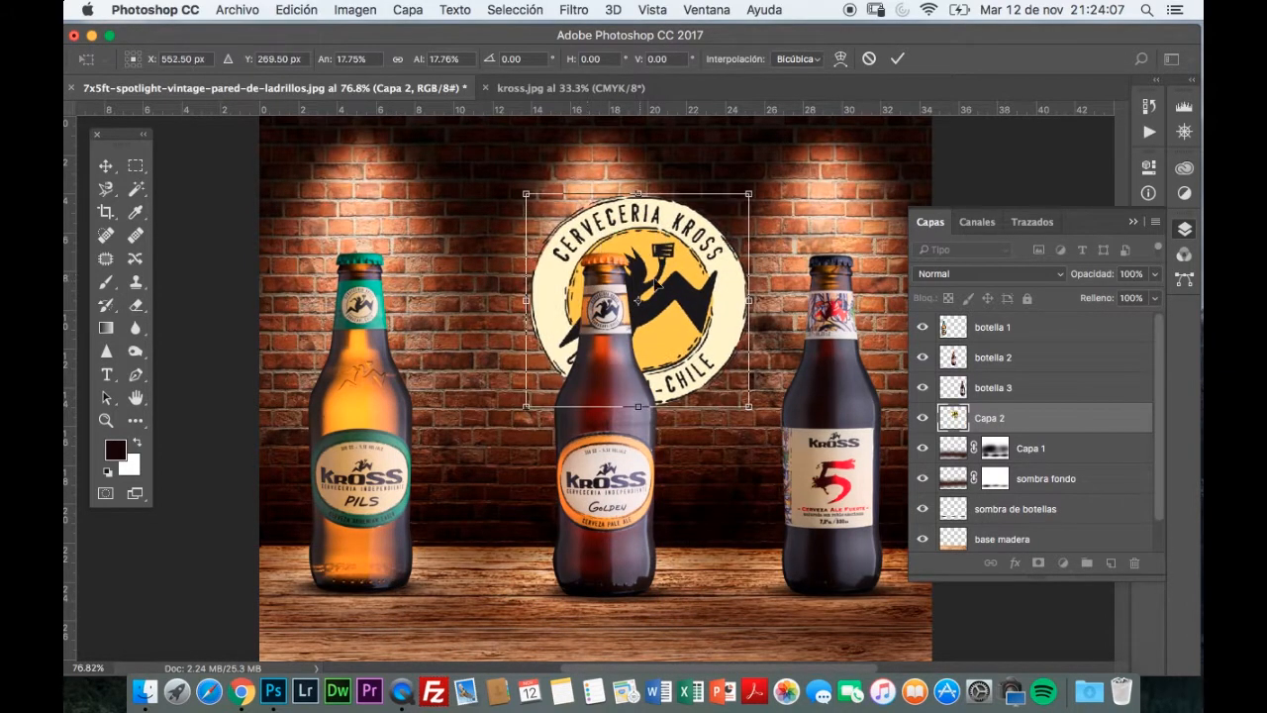
drag(527, 194, 641, 307)
drag(724, 357, 886, 606)
key(Return)
- Move the logo layer between botella 1 and botella 2, in front of the third bottle, and check the whole composition
key(w)
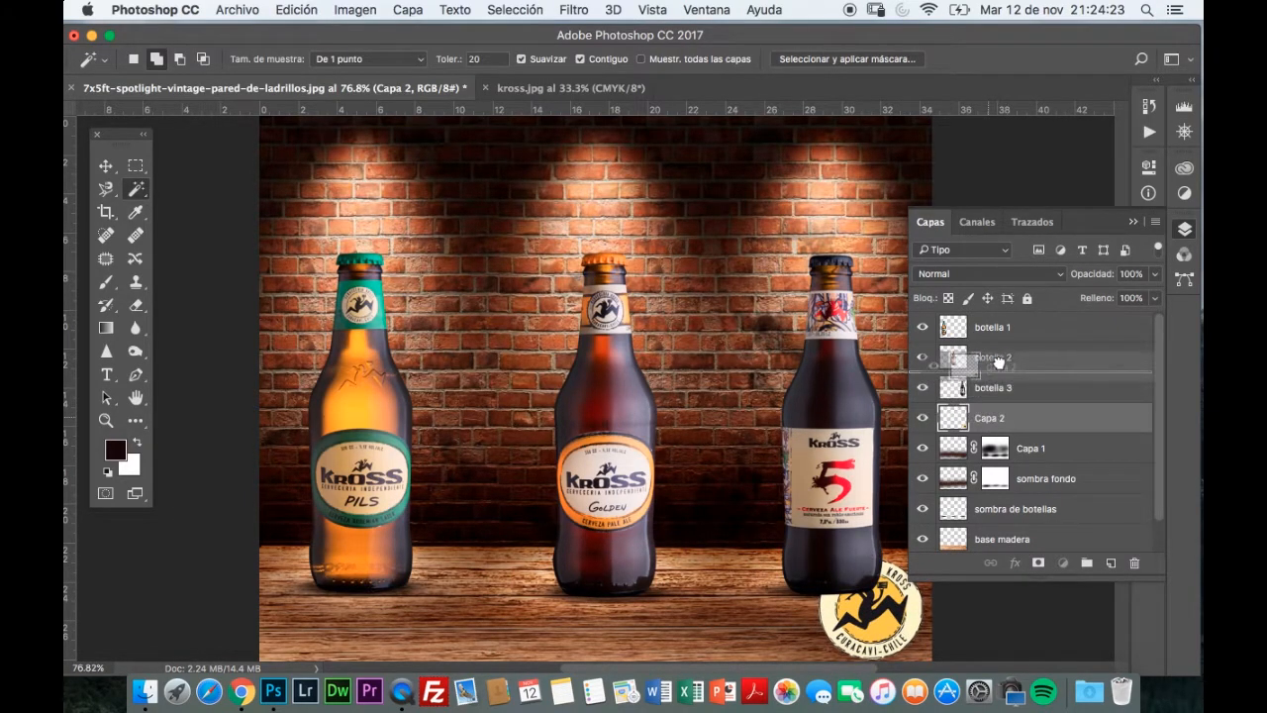
drag(985, 330, 985, 342)
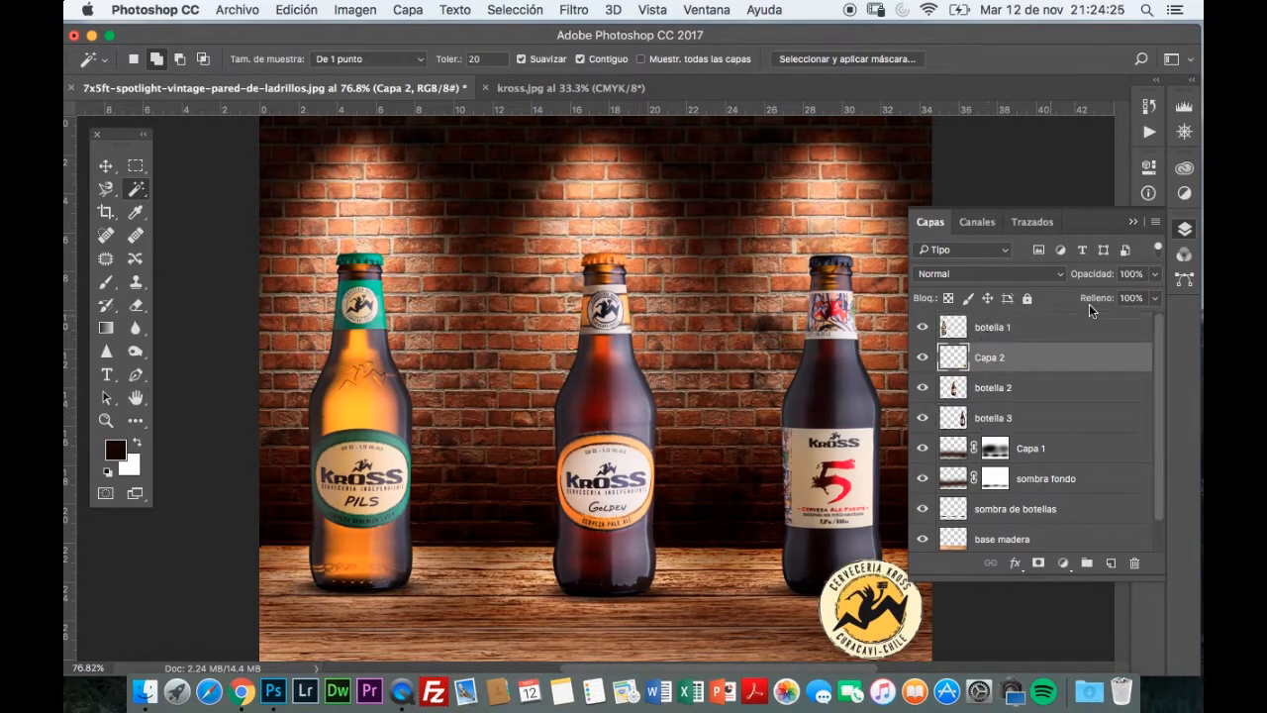
click(1184, 229)
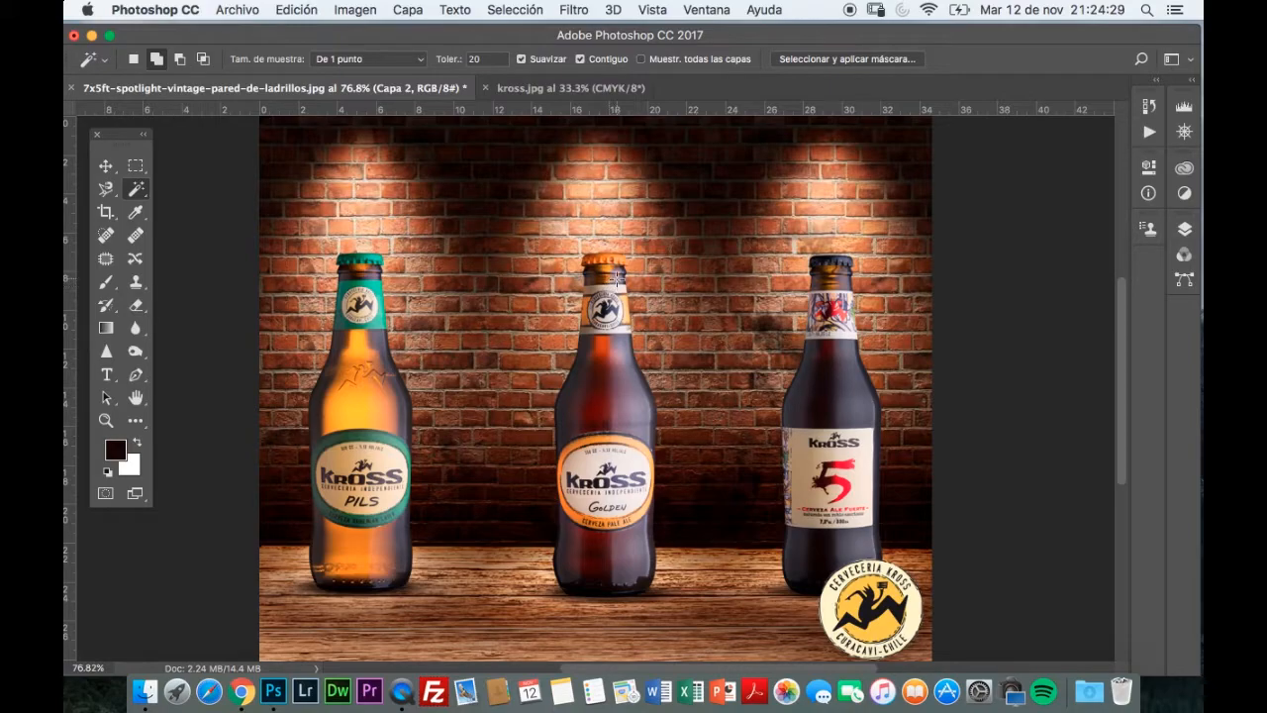
click(1185, 232)
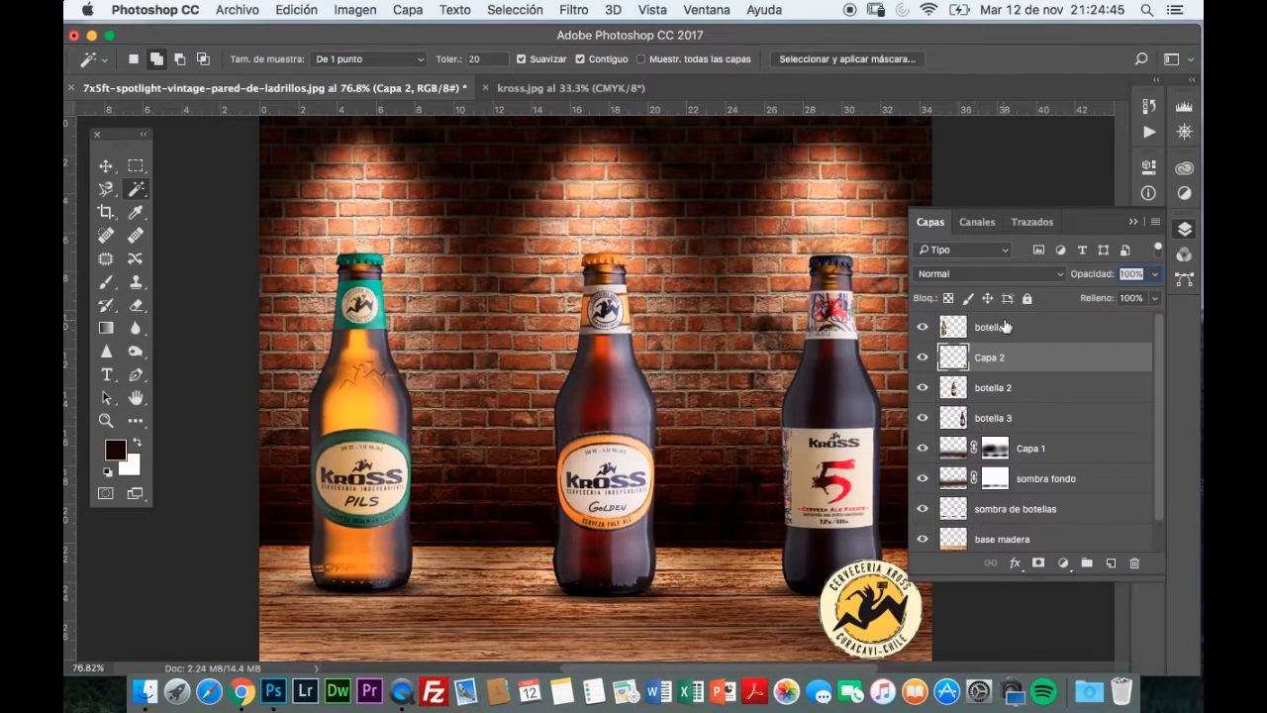
- Hide the Capa 2 logo layer and move the three bottles with Capa 1, sombra fondo and sombra de botellas slightly up on the wooden base
click(923, 358)
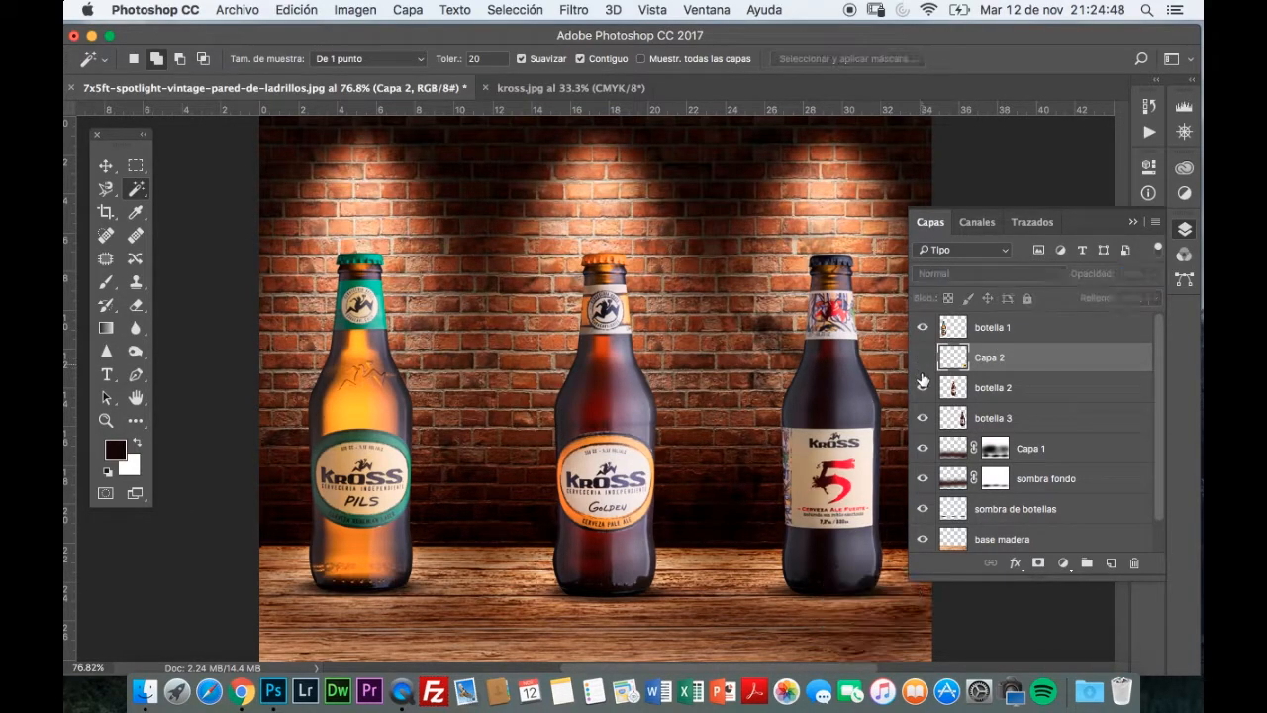
click(993, 335)
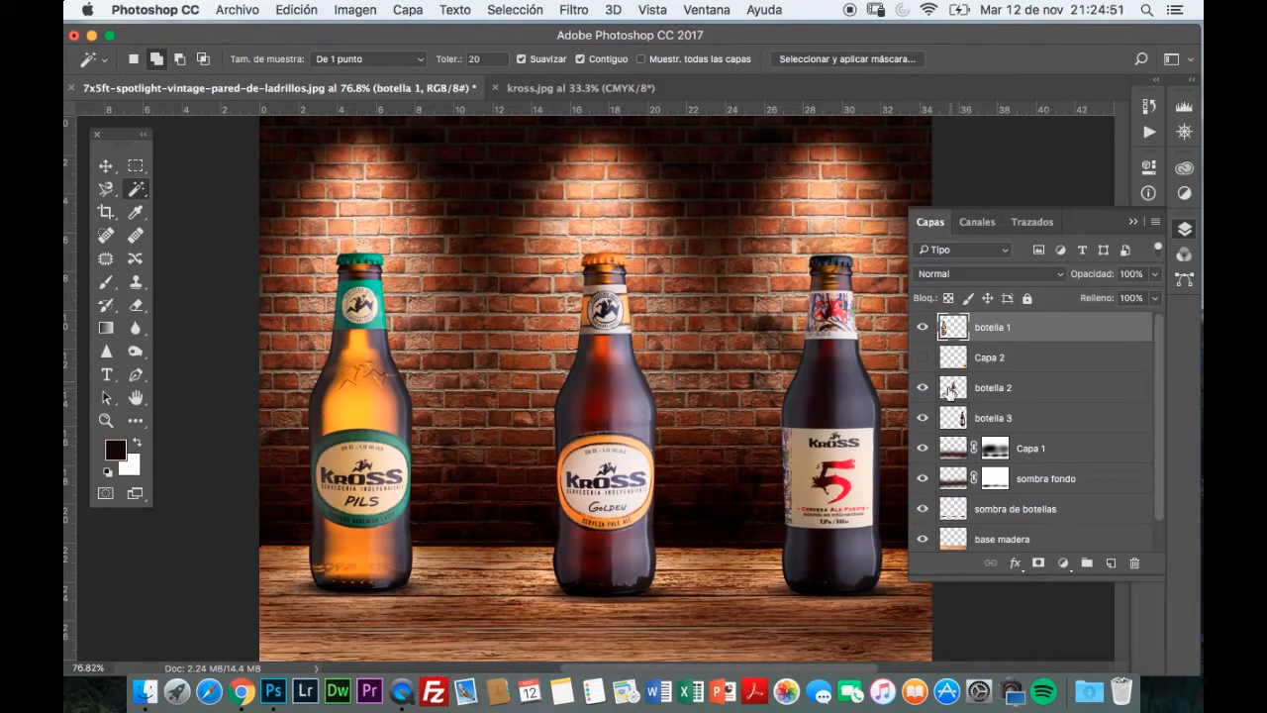
super+click(1018, 389)
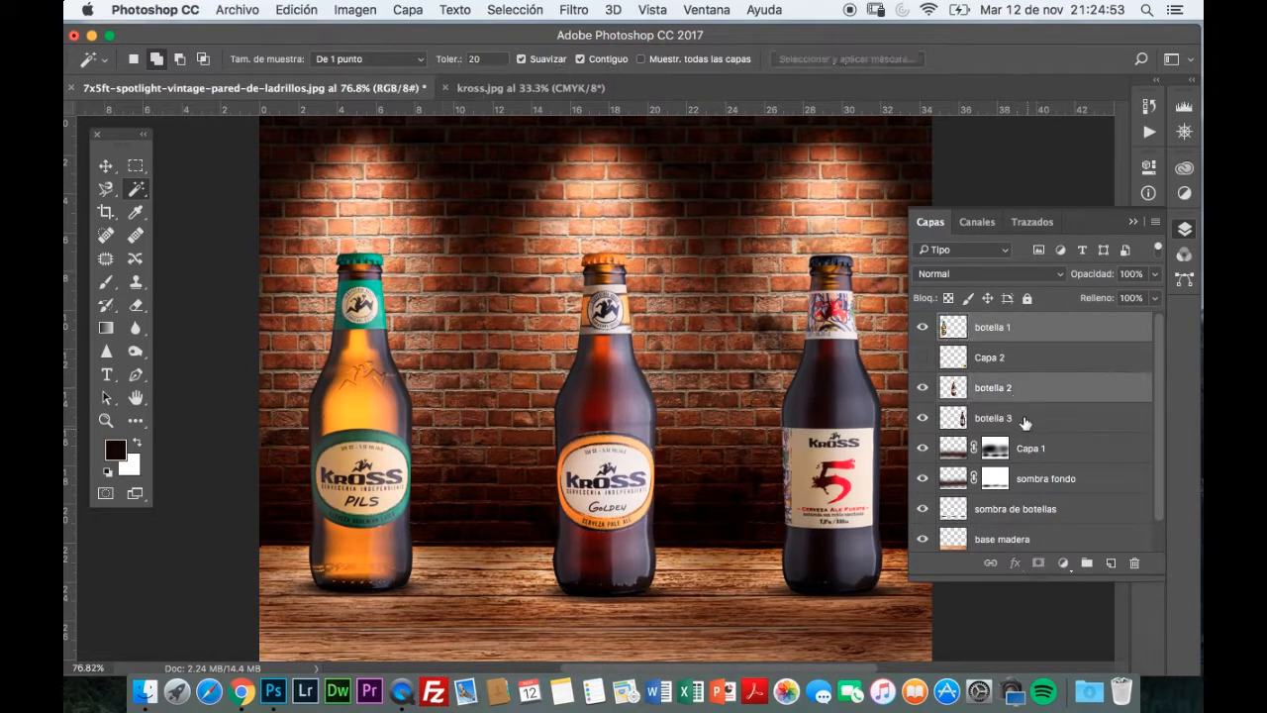
super+click(1028, 422)
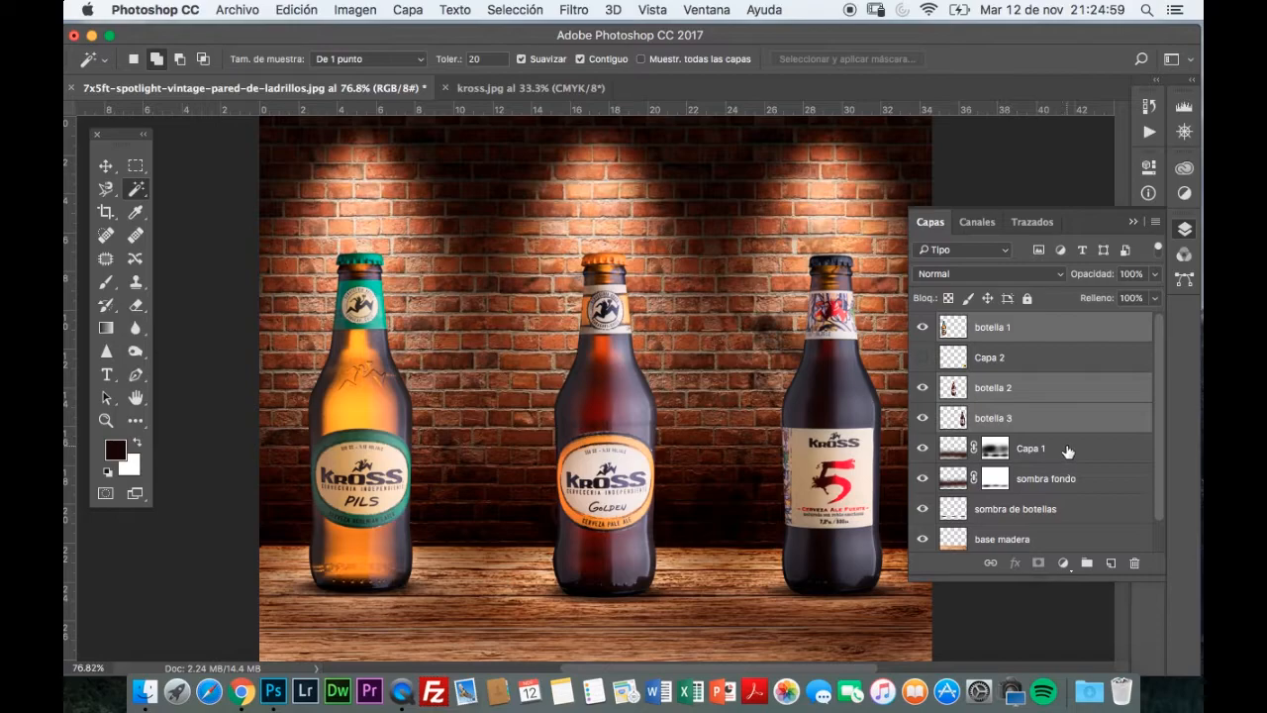
super+click(1069, 452)
super+click(1096, 485)
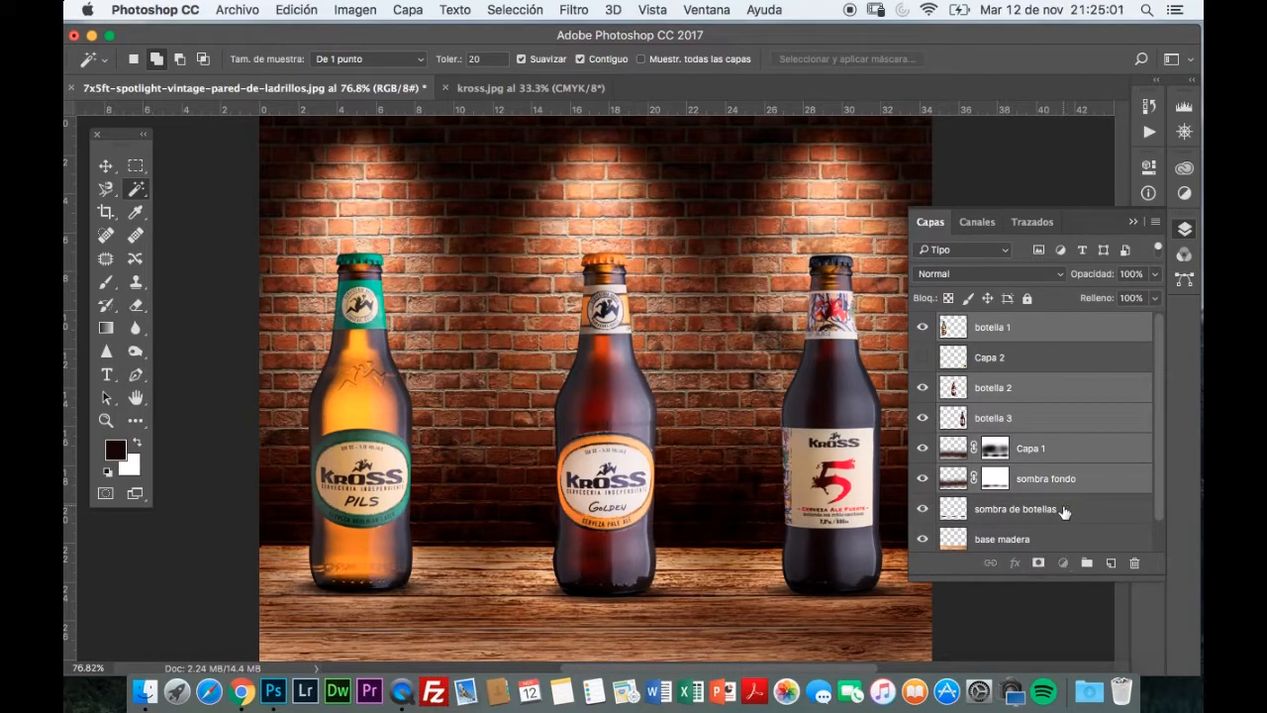
super+click(1067, 509)
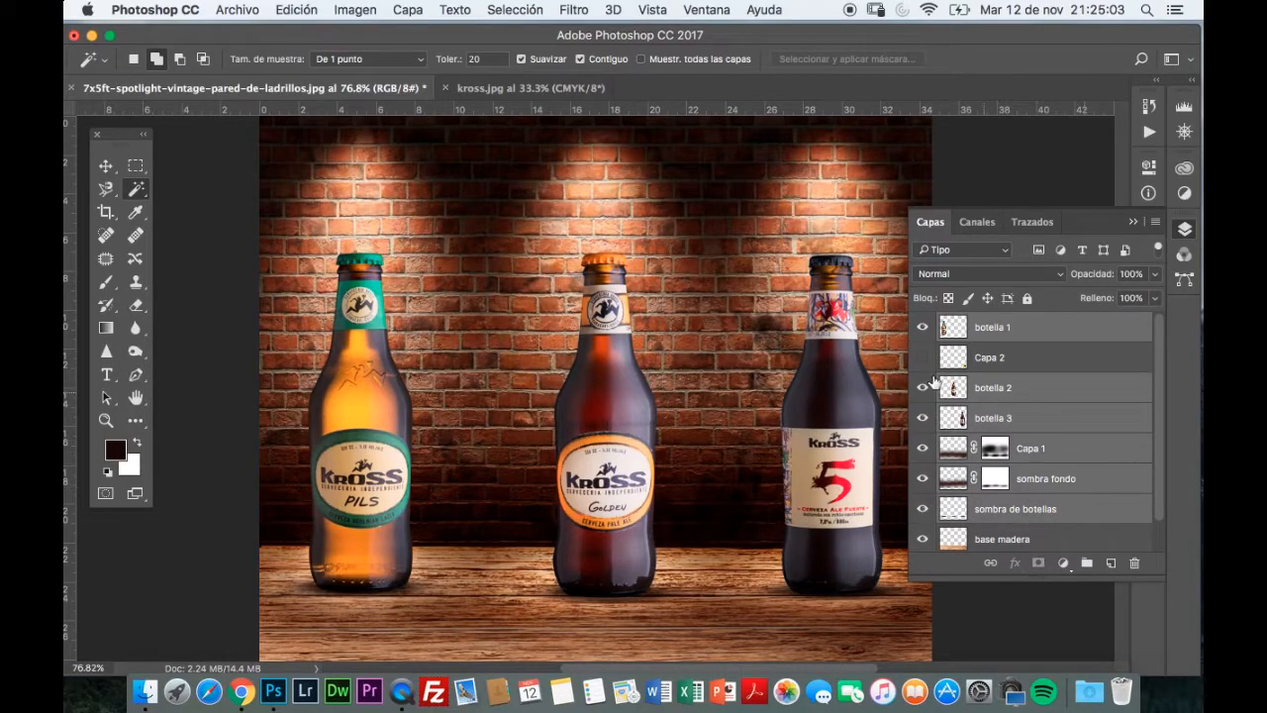
click(106, 166)
drag(634, 459, 627, 433)
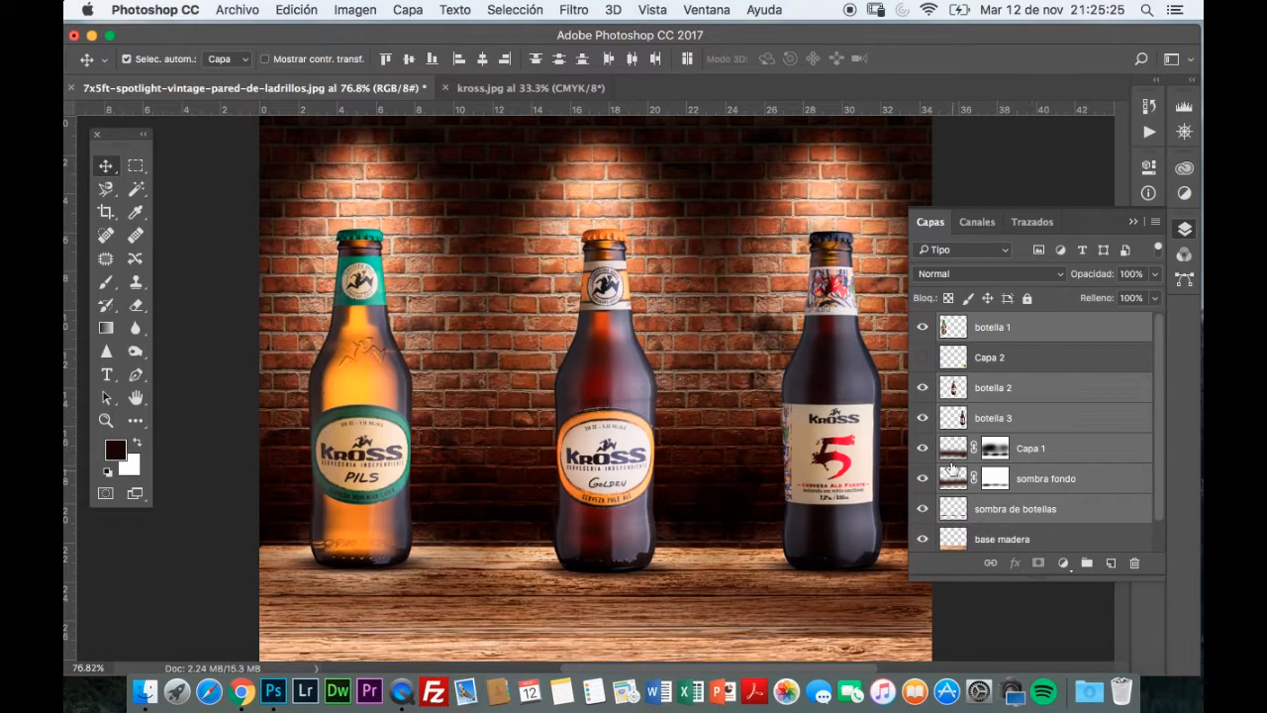
- Compare the image with the Capa 1 and sombra fondo shadow layers switched off and on
double_click(1031, 448)
click(1034, 478)
click(1053, 451)
click(923, 449)
click(922, 448)
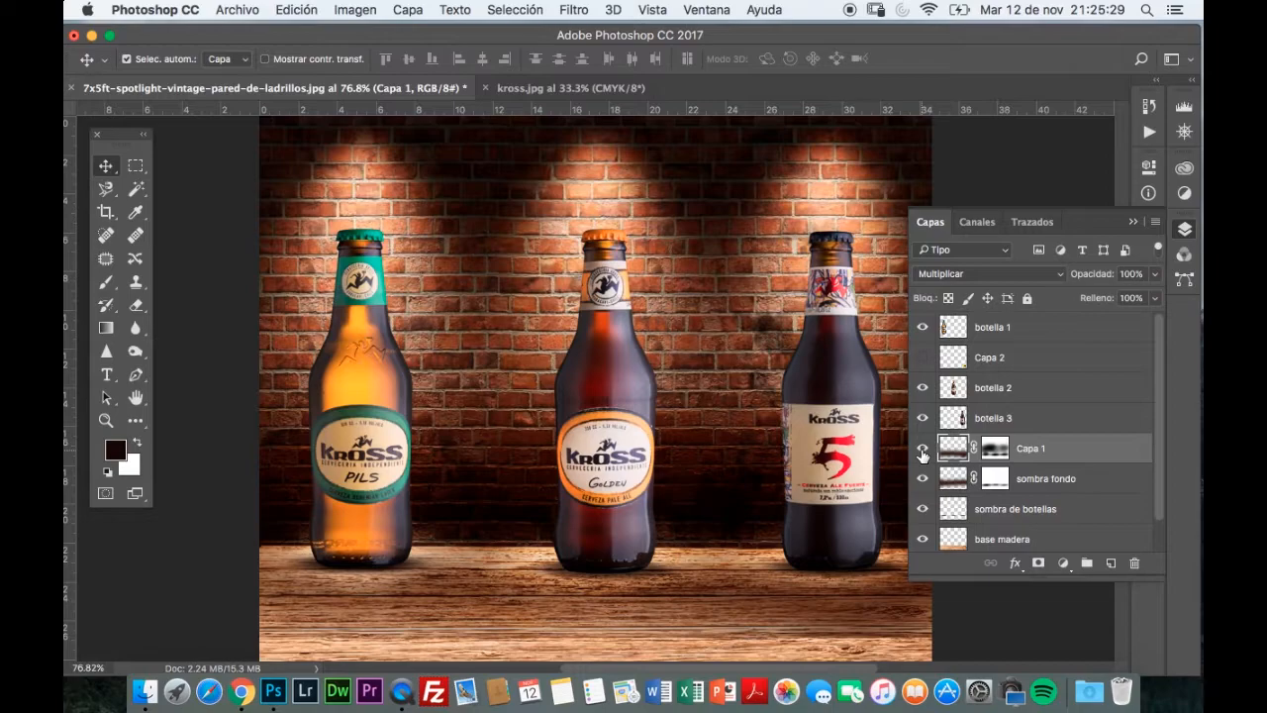
click(922, 479)
click(923, 479)
click(924, 449)
click(923, 449)
click(924, 449)
click(925, 449)
- Paint black on the Capa 1 layer mask over the wooden base in front of the bottles, using a round soft 192 px brush at 60% opacity
click(995, 451)
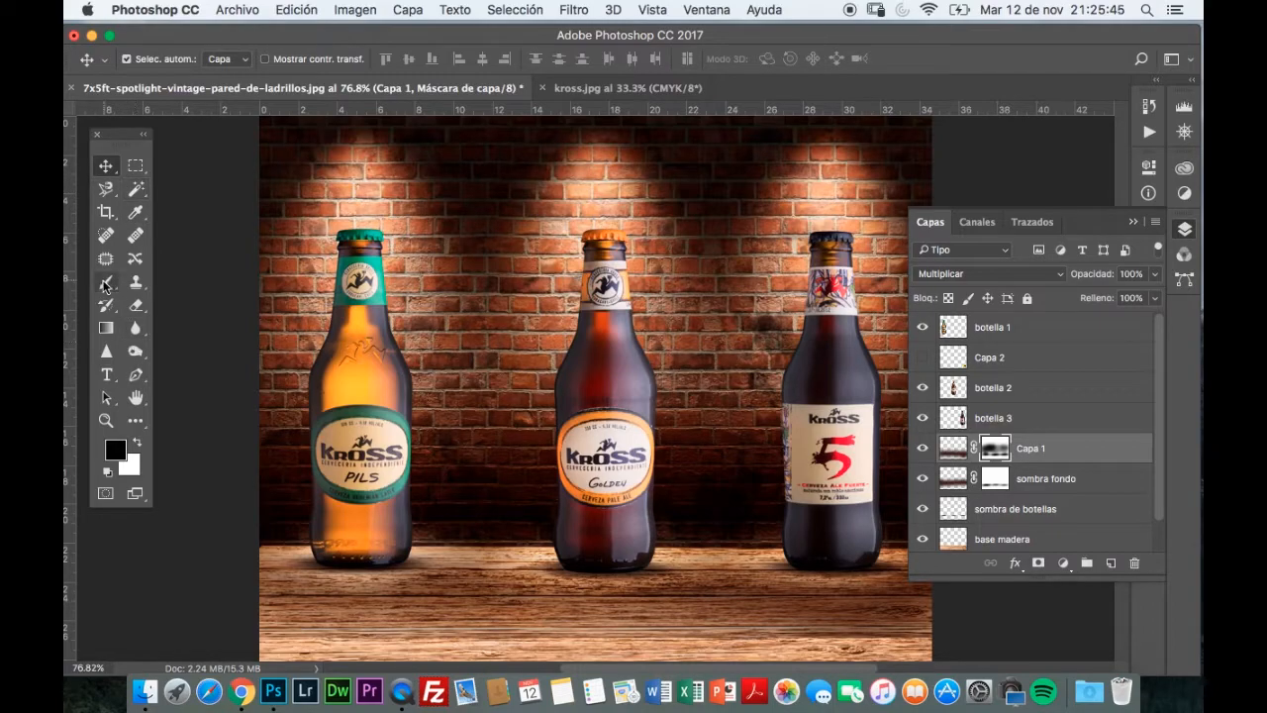
click(106, 281)
right_click(480, 459)
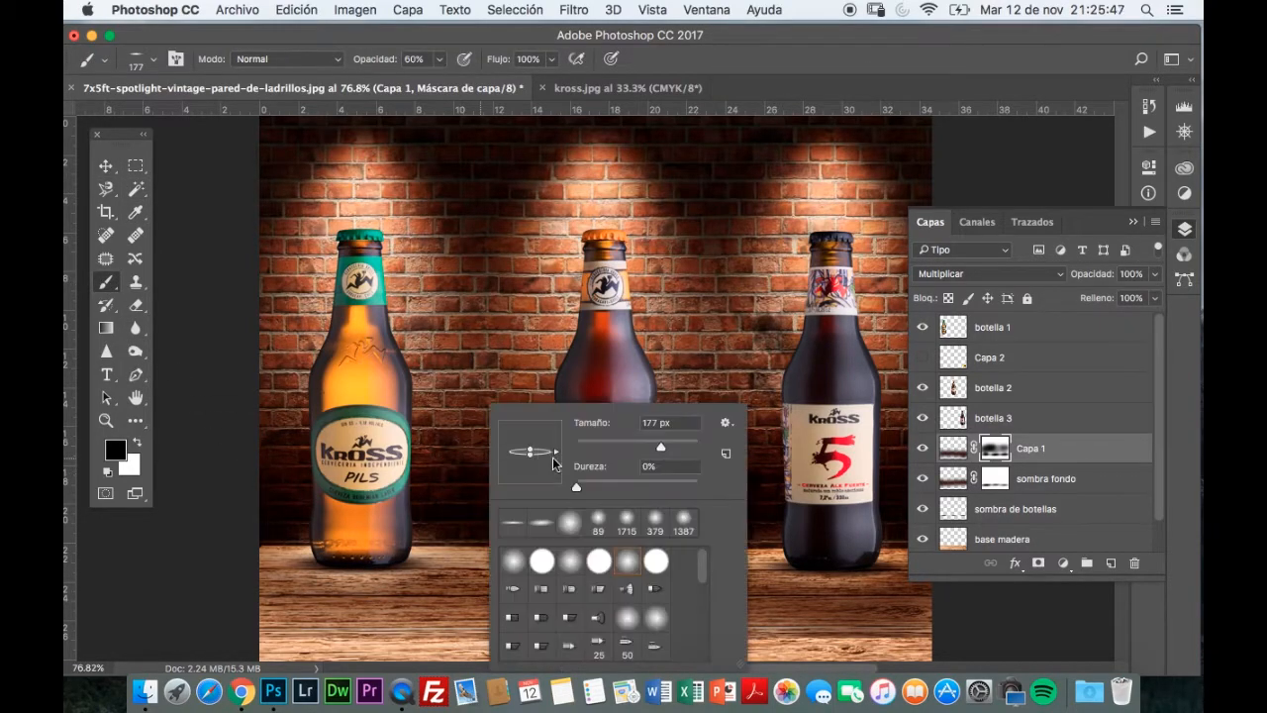
drag(530, 459, 537, 479)
drag(663, 457, 679, 453)
click(779, 72)
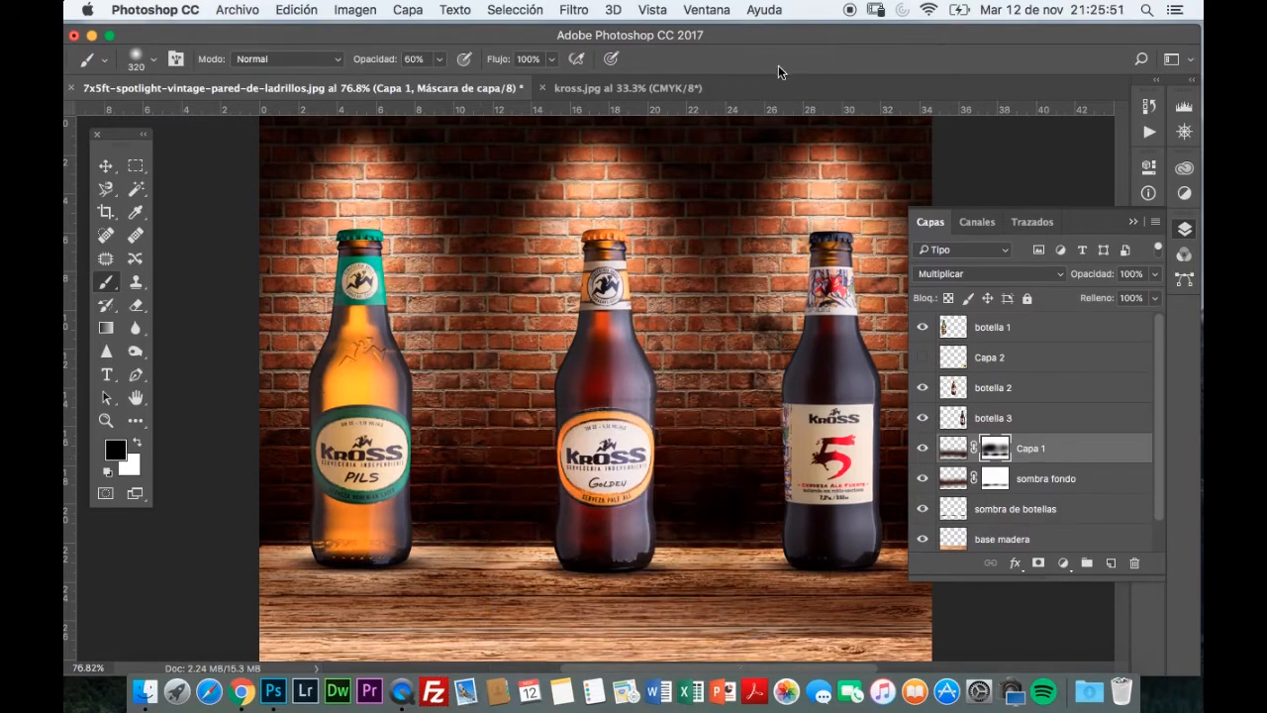
click(552, 60)
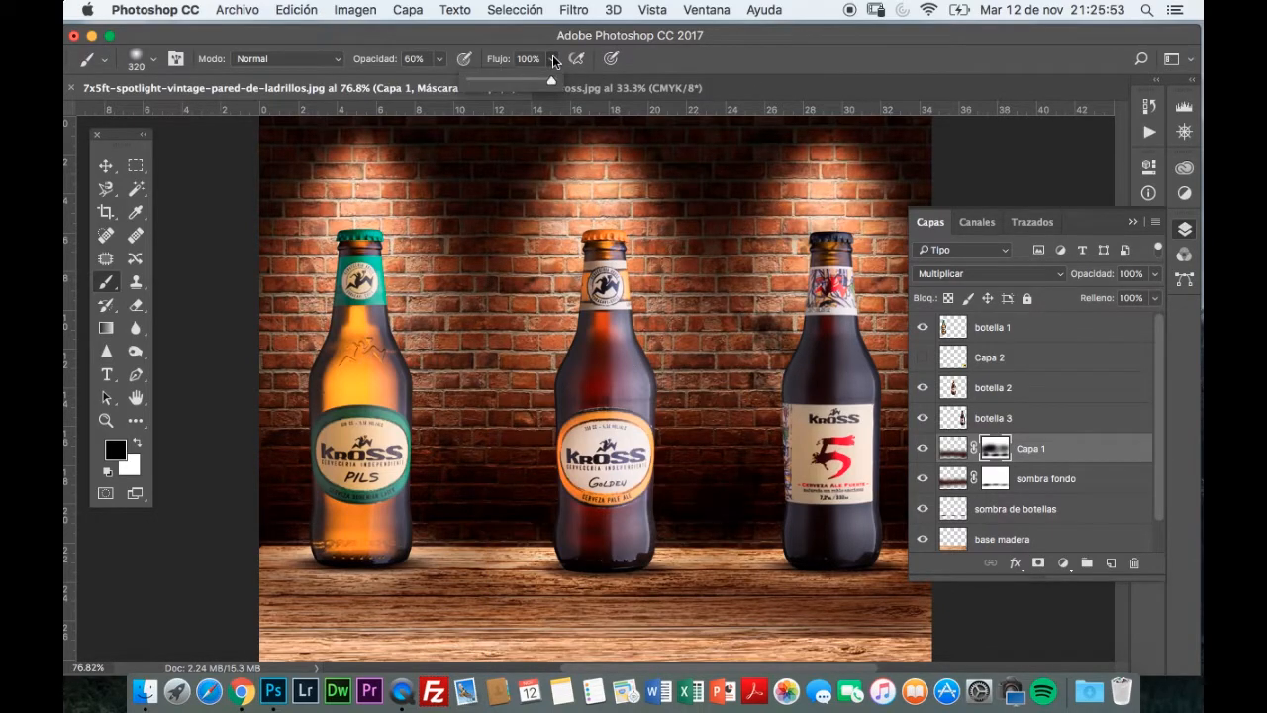
click(441, 61)
click(733, 37)
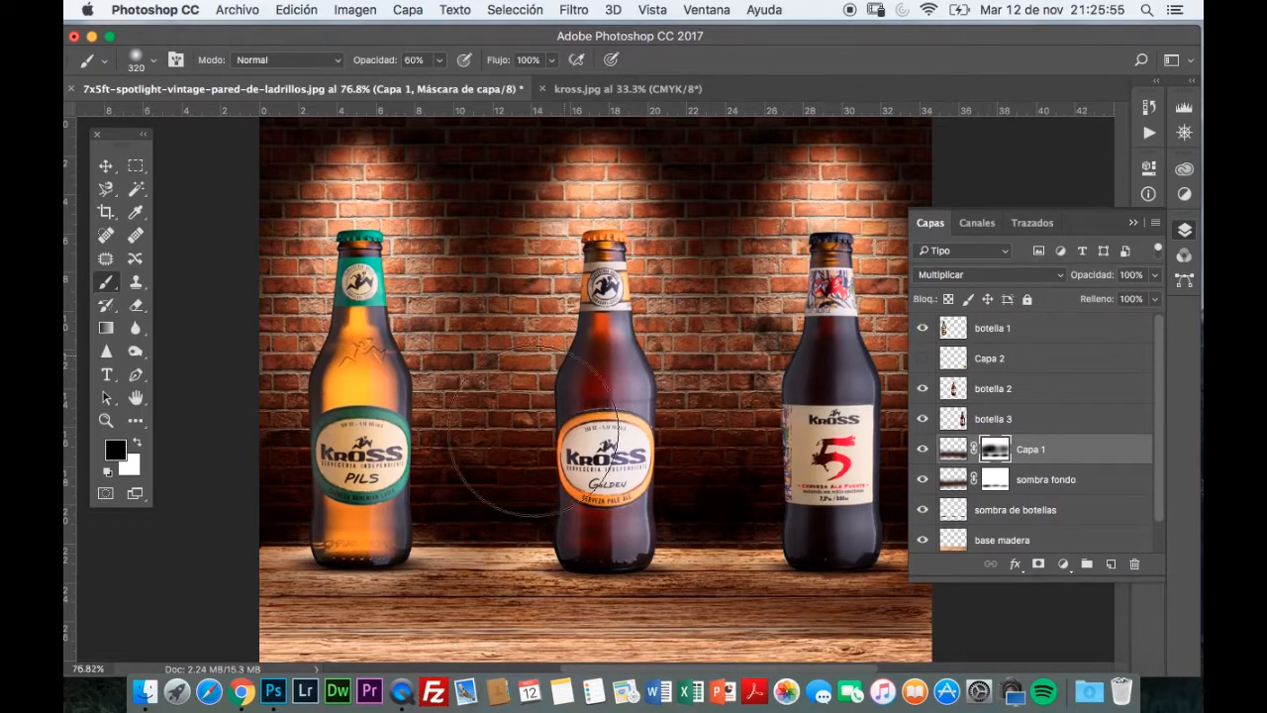
right_click(533, 537)
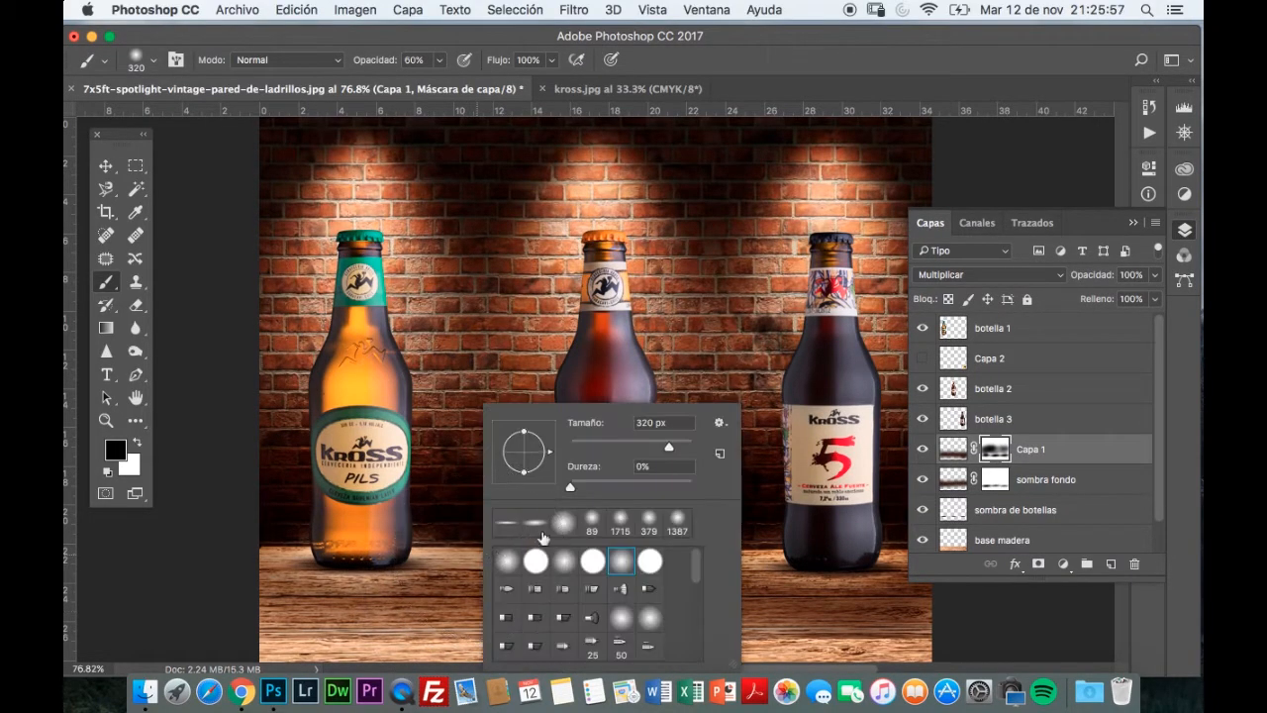
drag(669, 450, 659, 449)
click(367, 617)
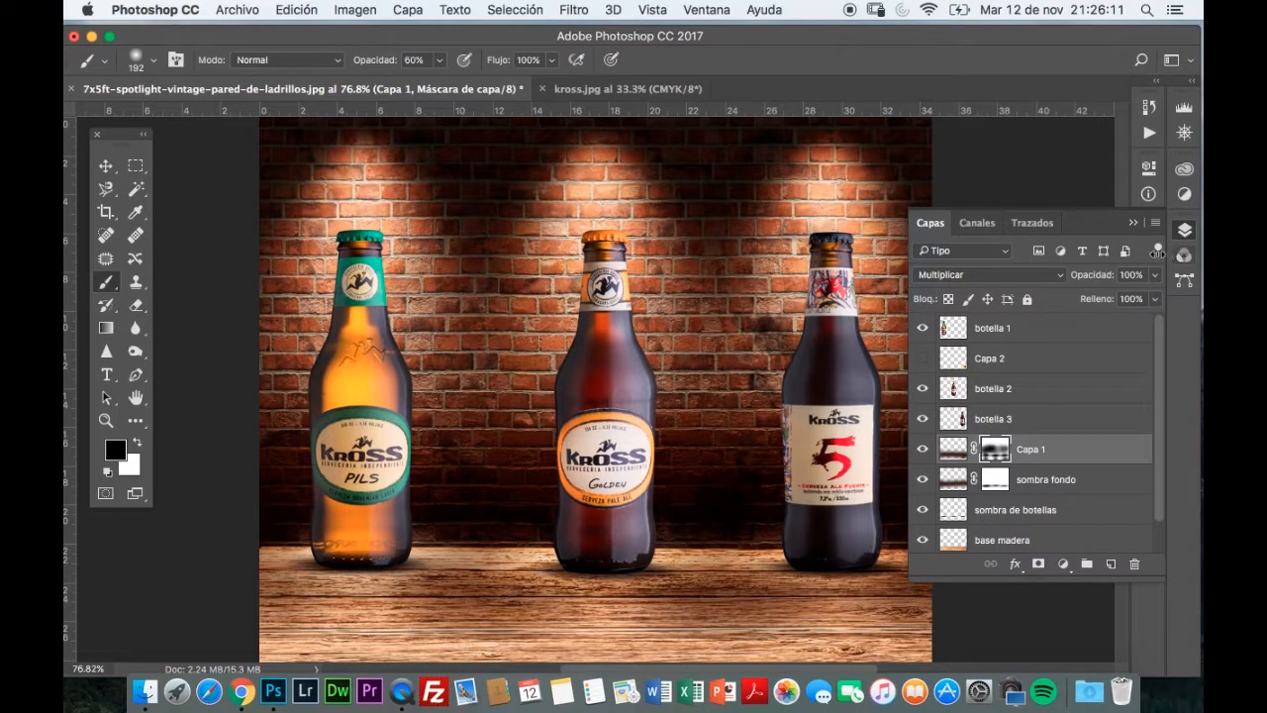
- Show the Capa 2 logo layer again, select it and check the composition
click(923, 358)
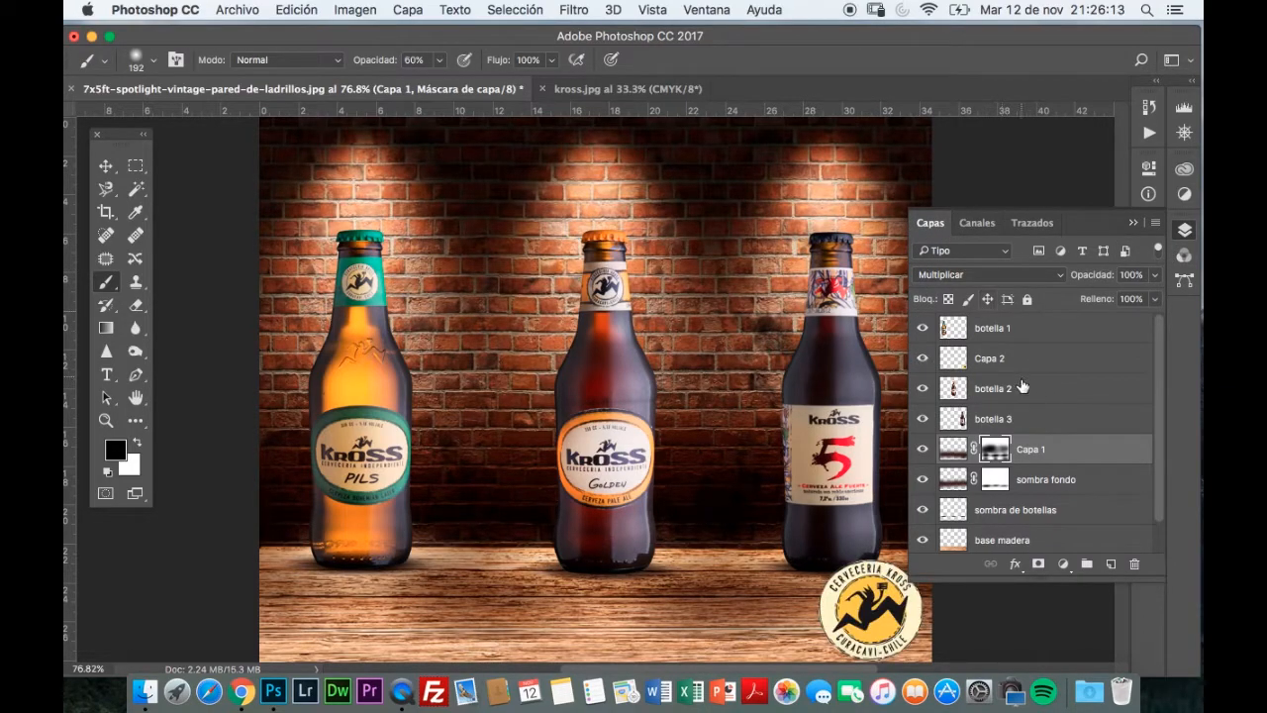
click(1020, 358)
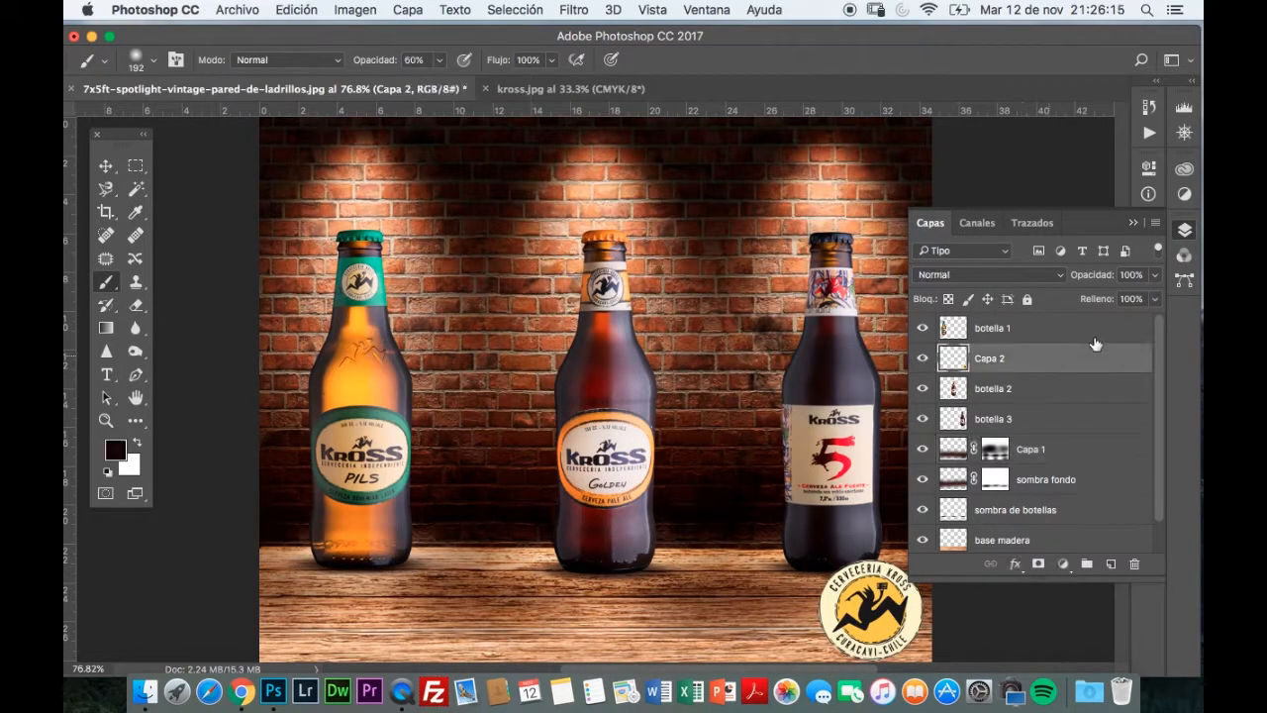
click(1185, 229)
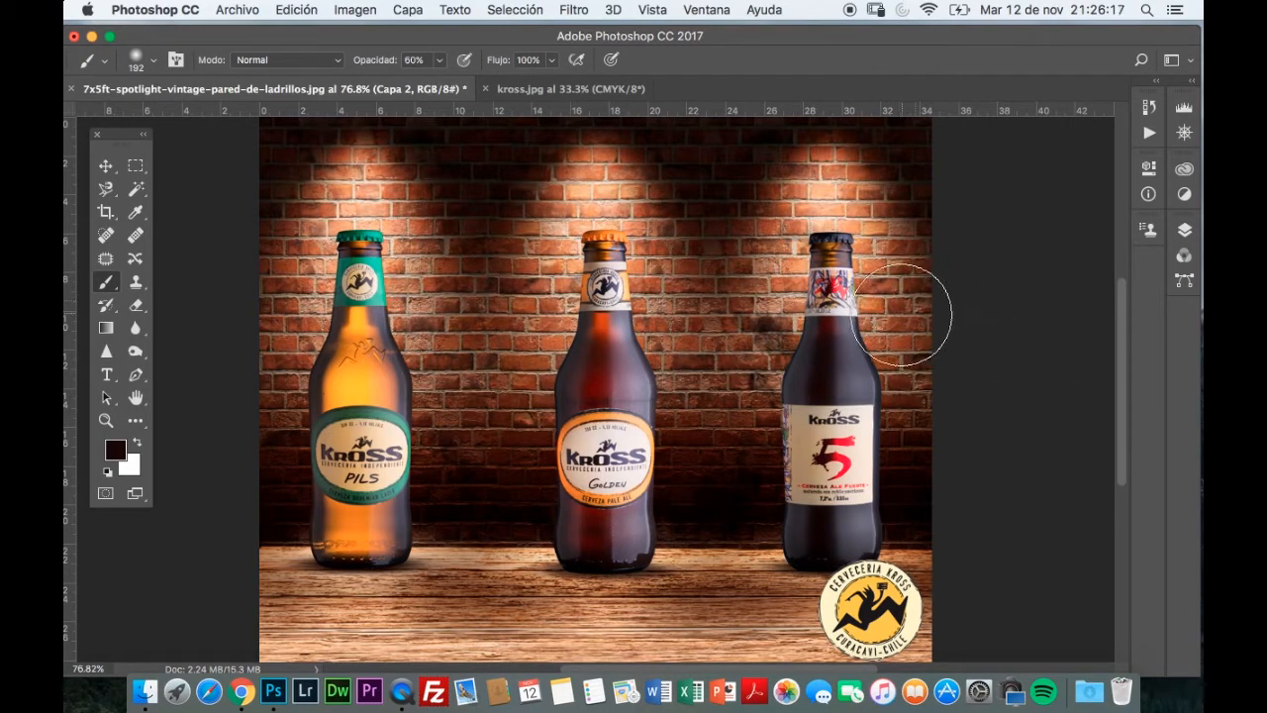
click(1184, 232)
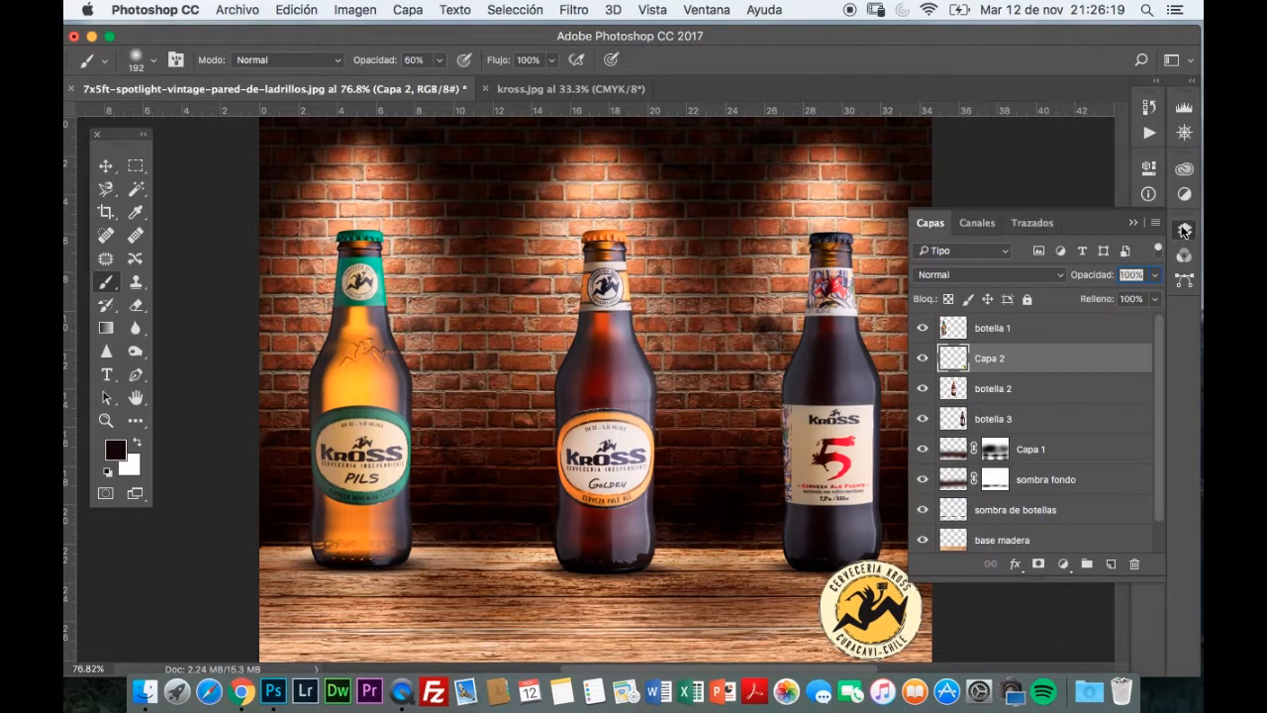
click(1185, 229)
- Scale the logo down to about 82% and shift it slightly up and toward the image's right edge
key(super+t)
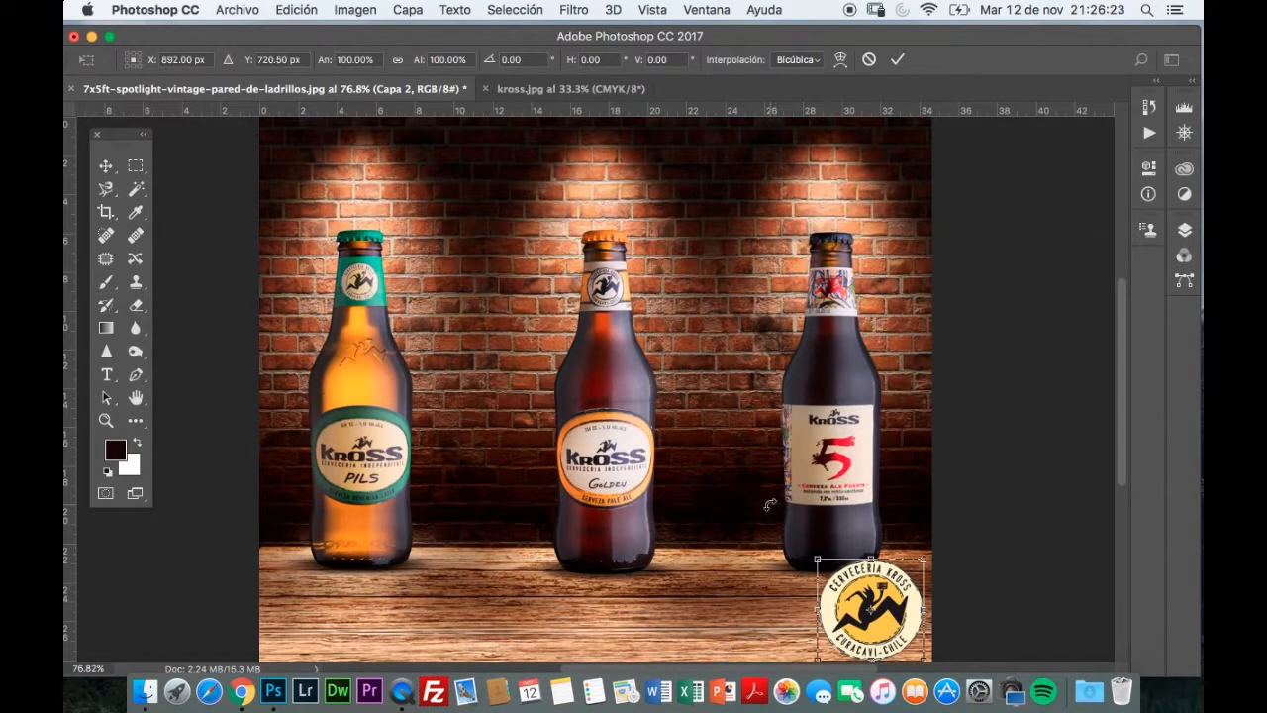
drag(817, 560, 838, 578)
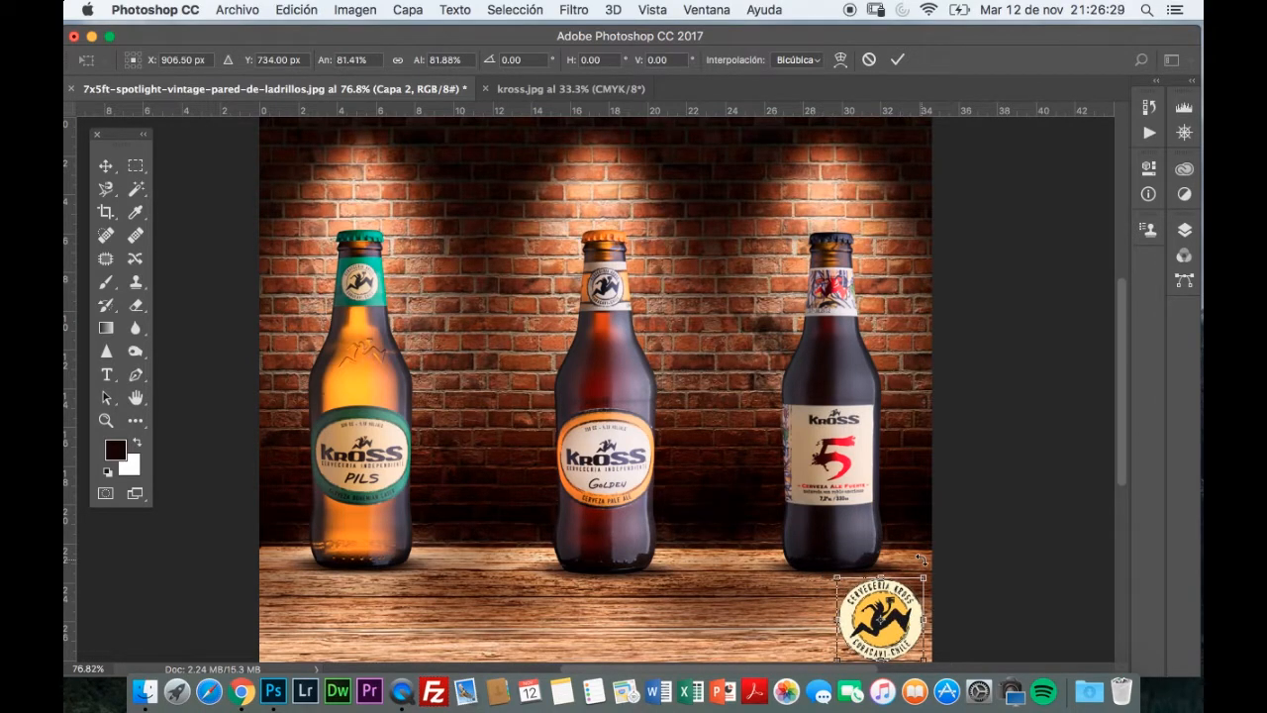
drag(878, 616, 884, 612)
key(Right)
key(Right)
key(Right)
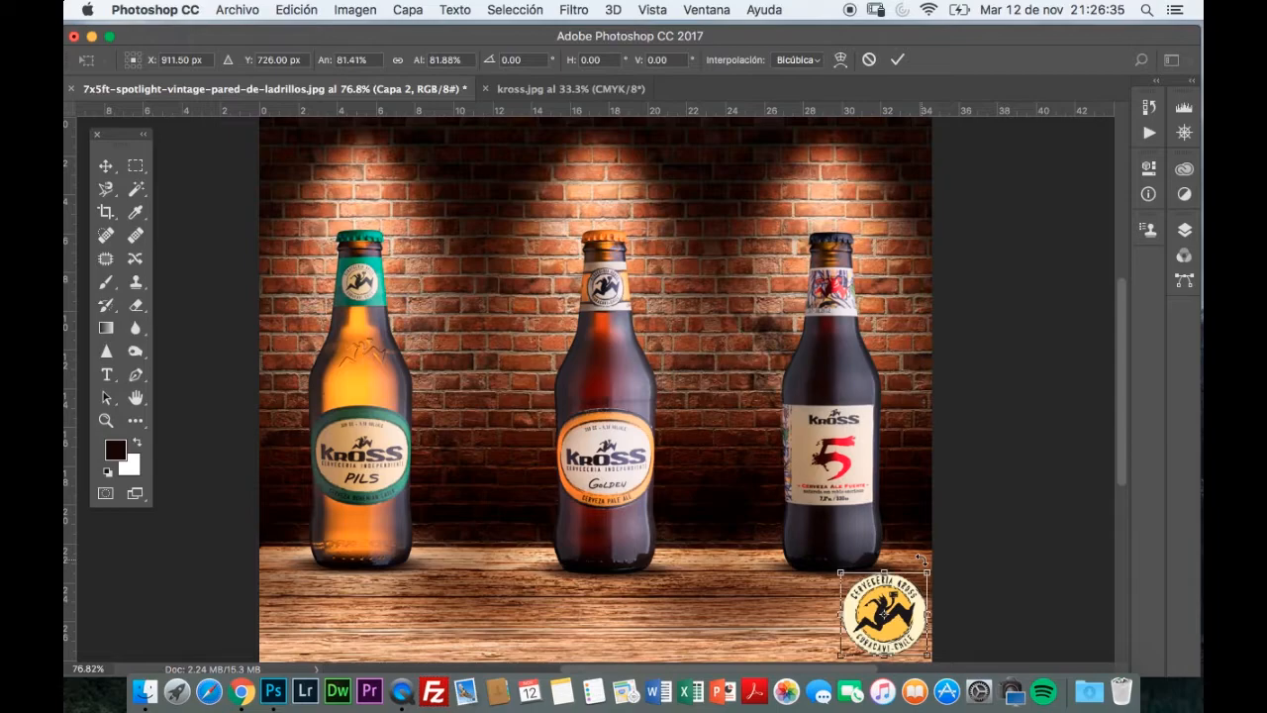
key(Return)
key(b)
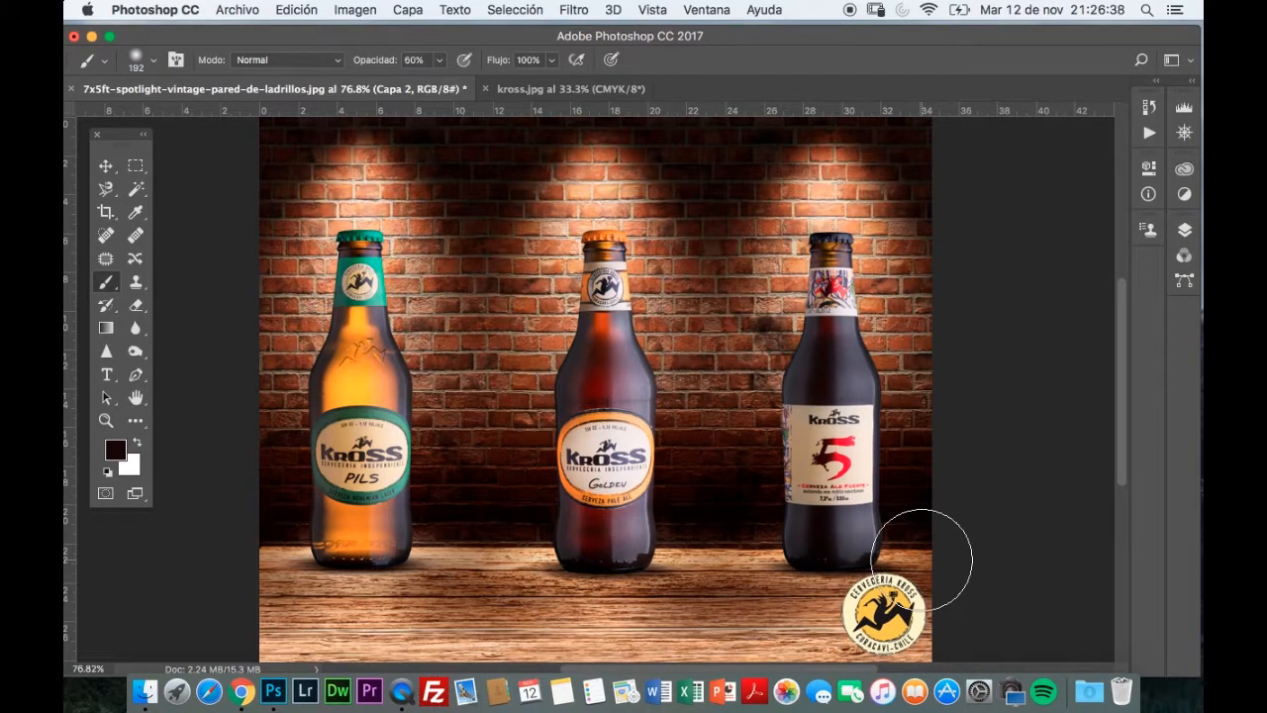
- Inspect the bottle bases, wooden base and logo at 100%, and fit the whole image back in view
click(105, 420)
double_click(106, 420)
key(space)
drag(433, 447, 501, 241)
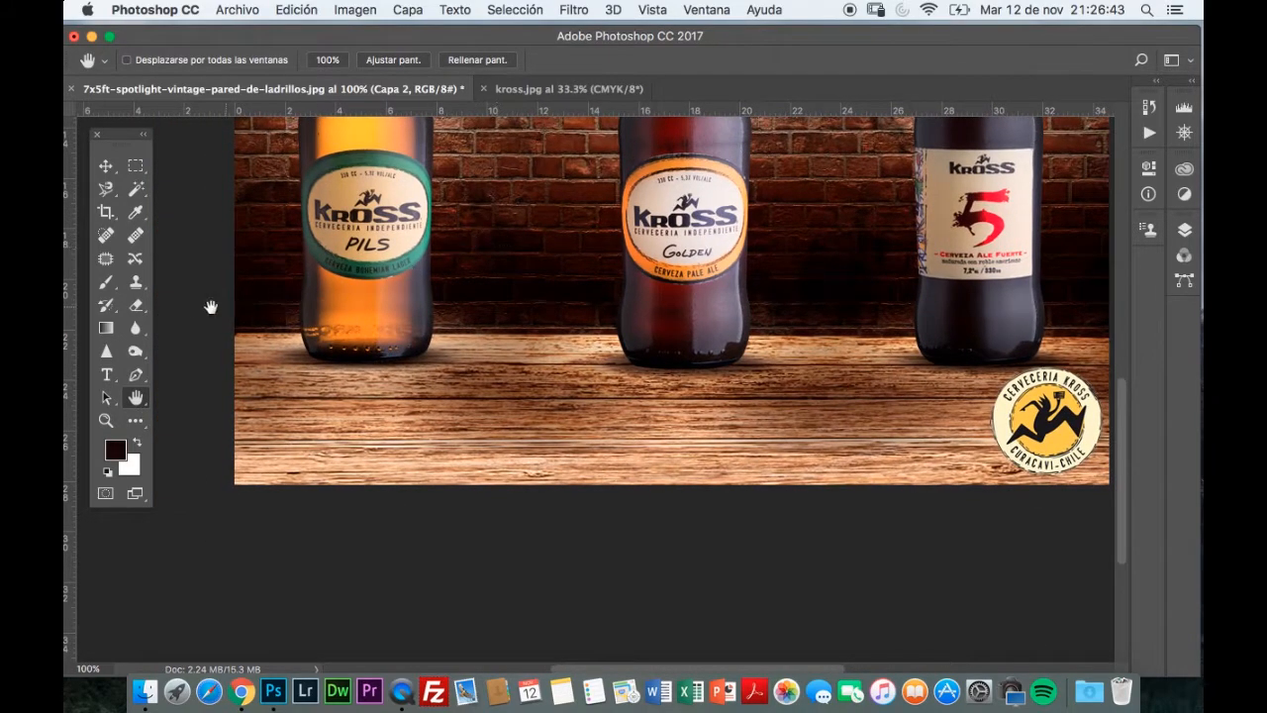
click(111, 420)
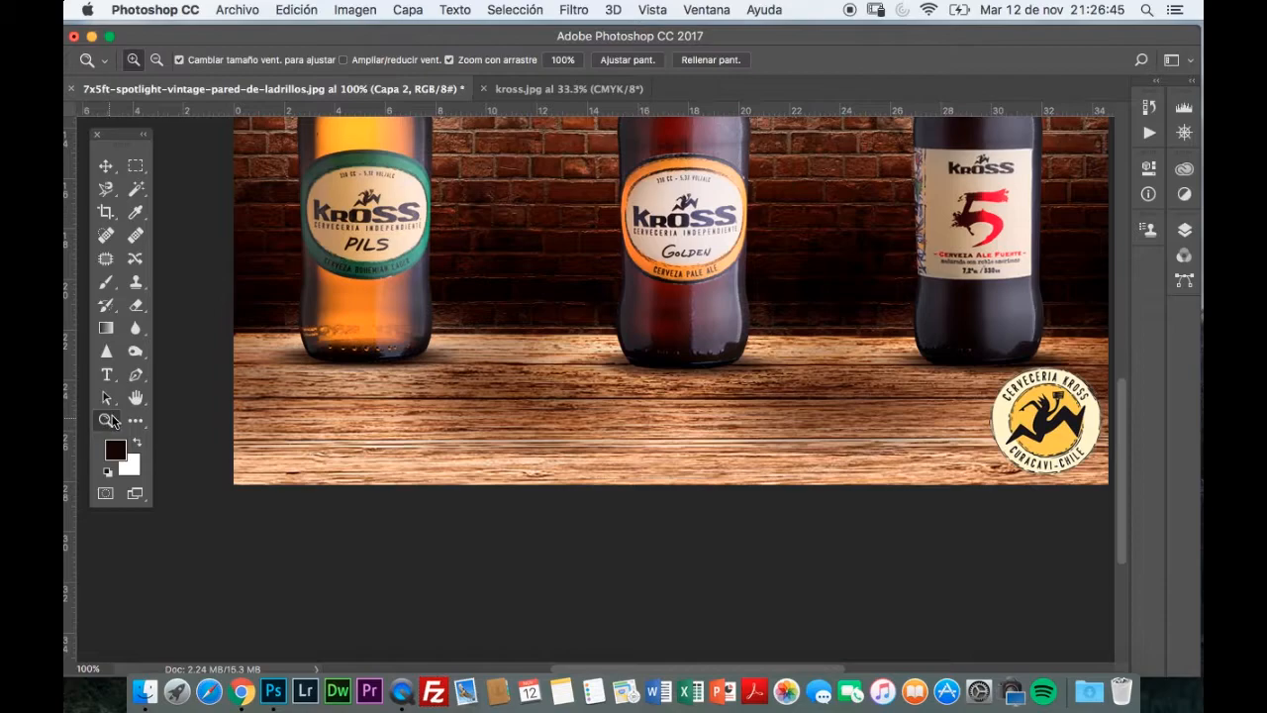
key(super+0)
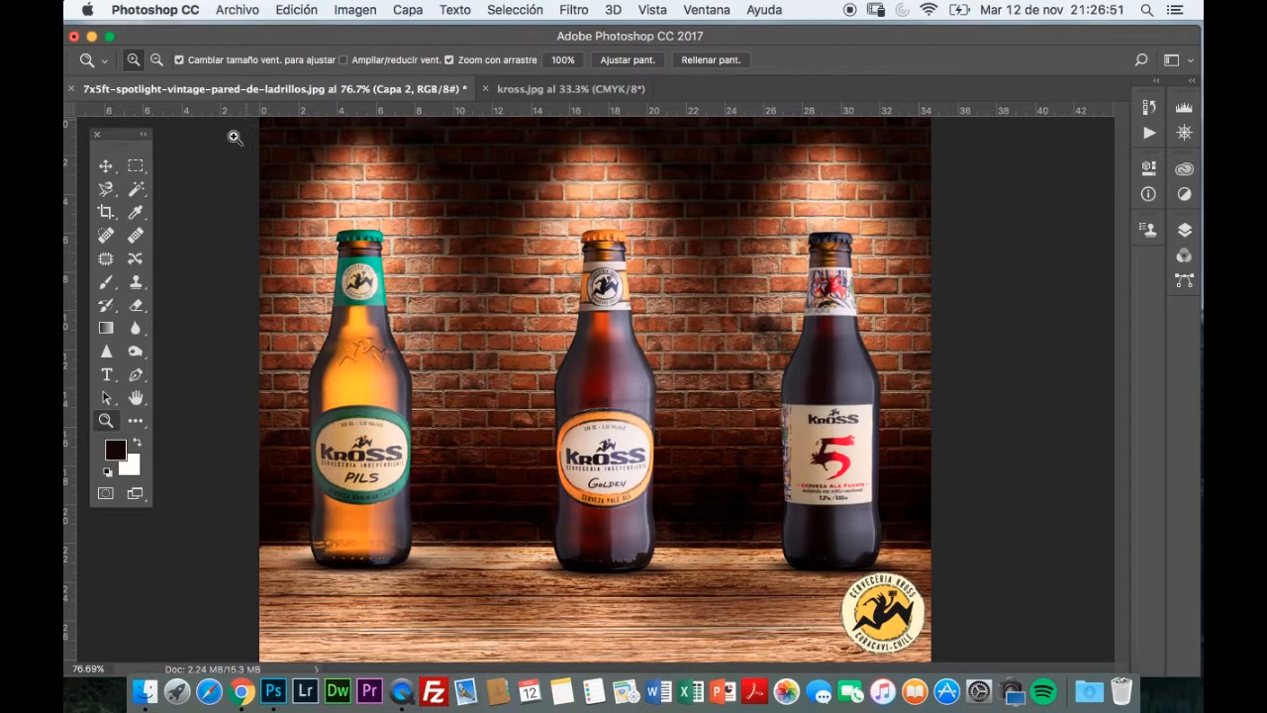
- Set the text colour to the logo's yellow, eec940, sampled from the badge
click(108, 382)
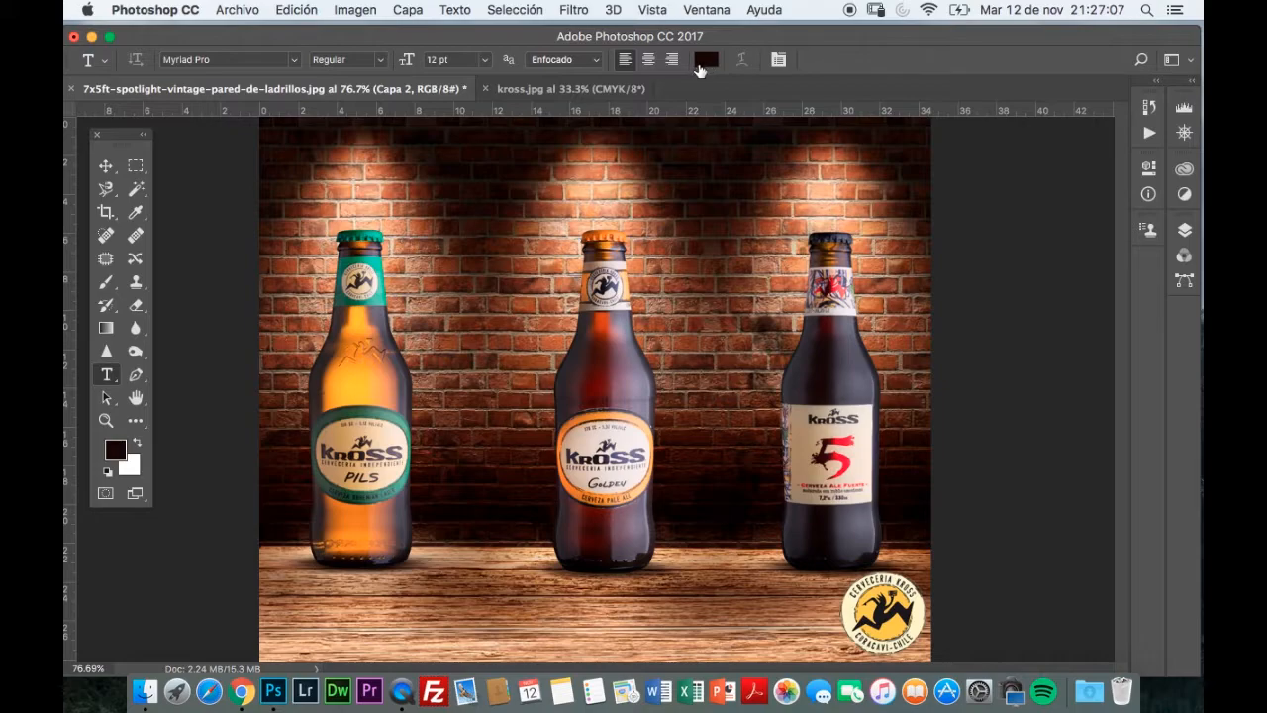
click(706, 61)
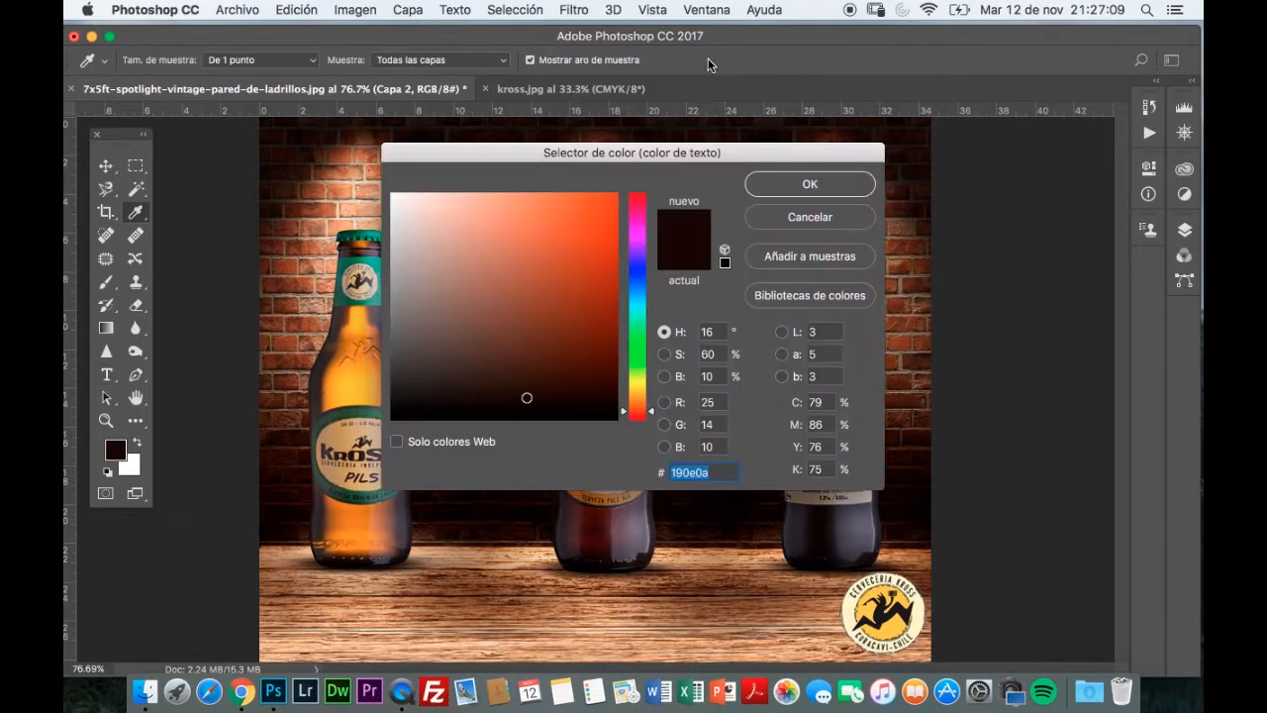
drag(651, 414, 653, 390)
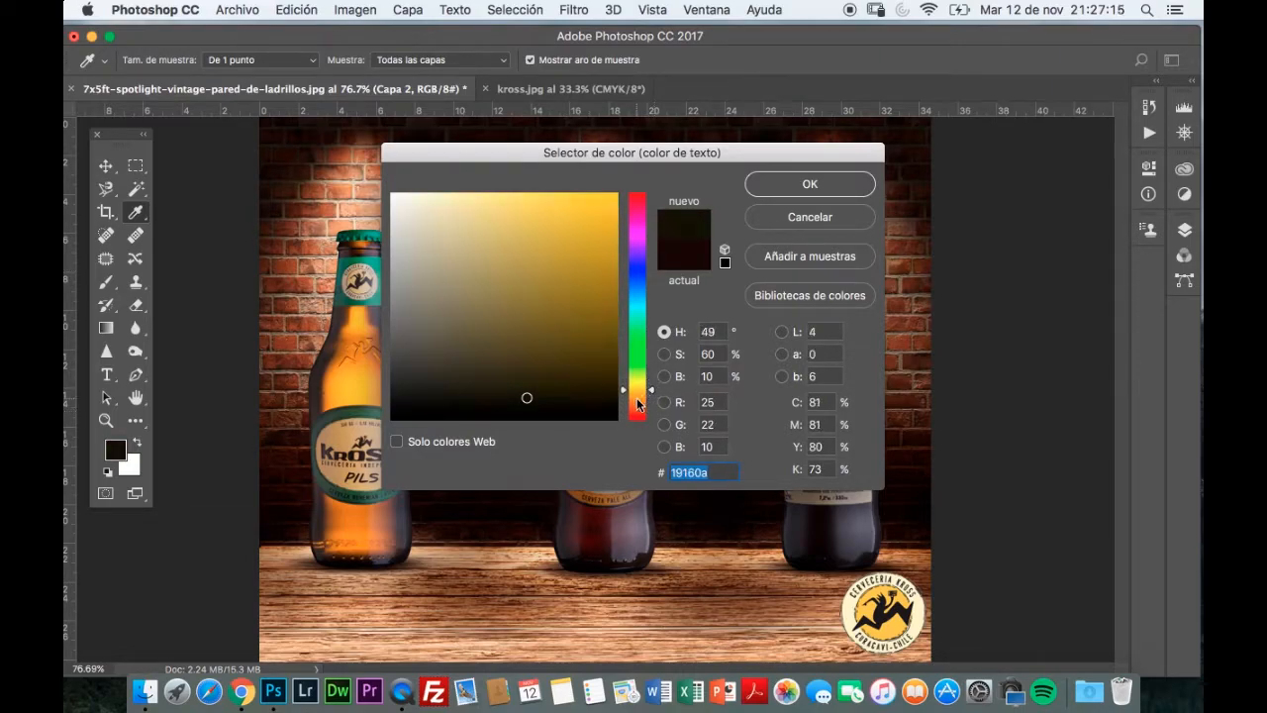
click(574, 339)
drag(587, 322, 612, 232)
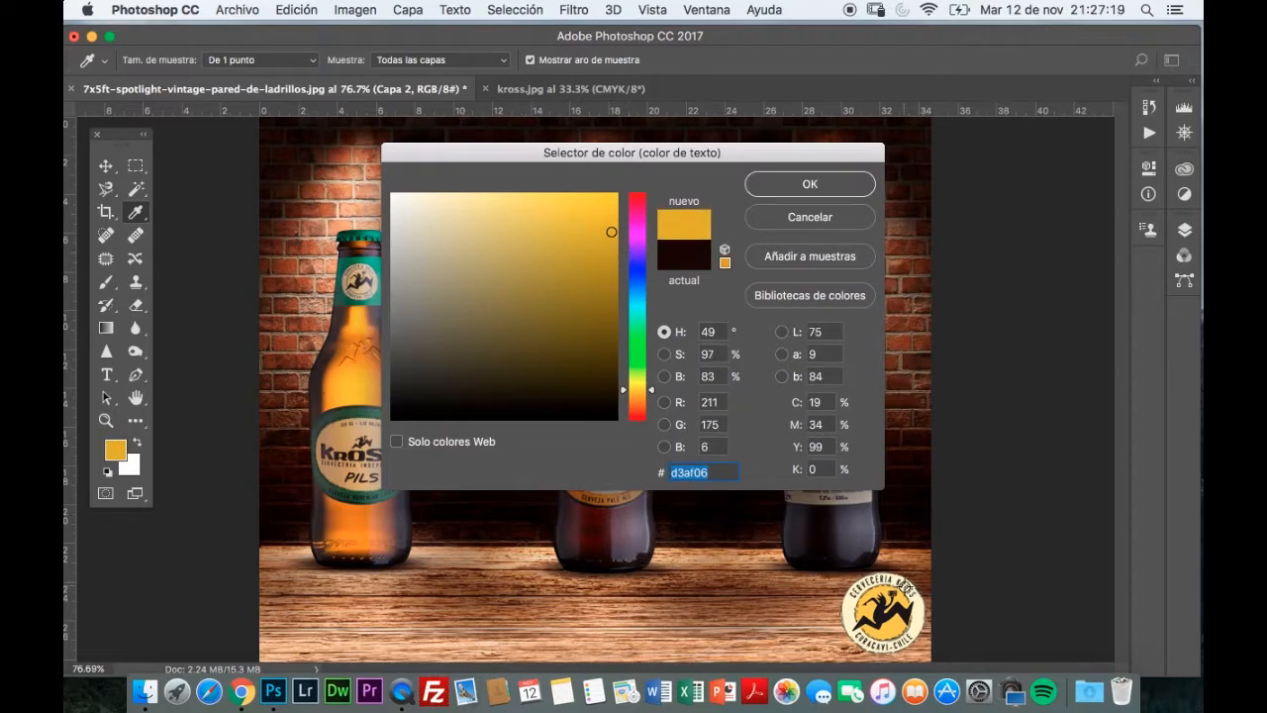
click(888, 631)
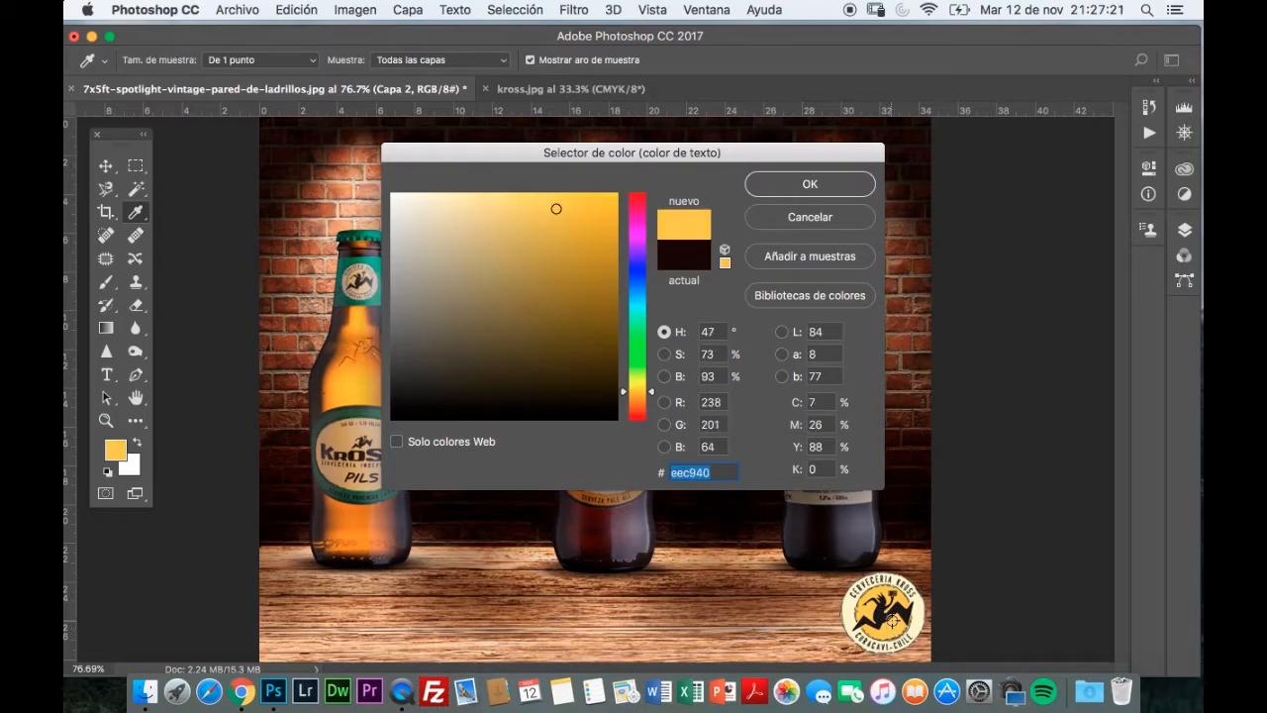
click(810, 185)
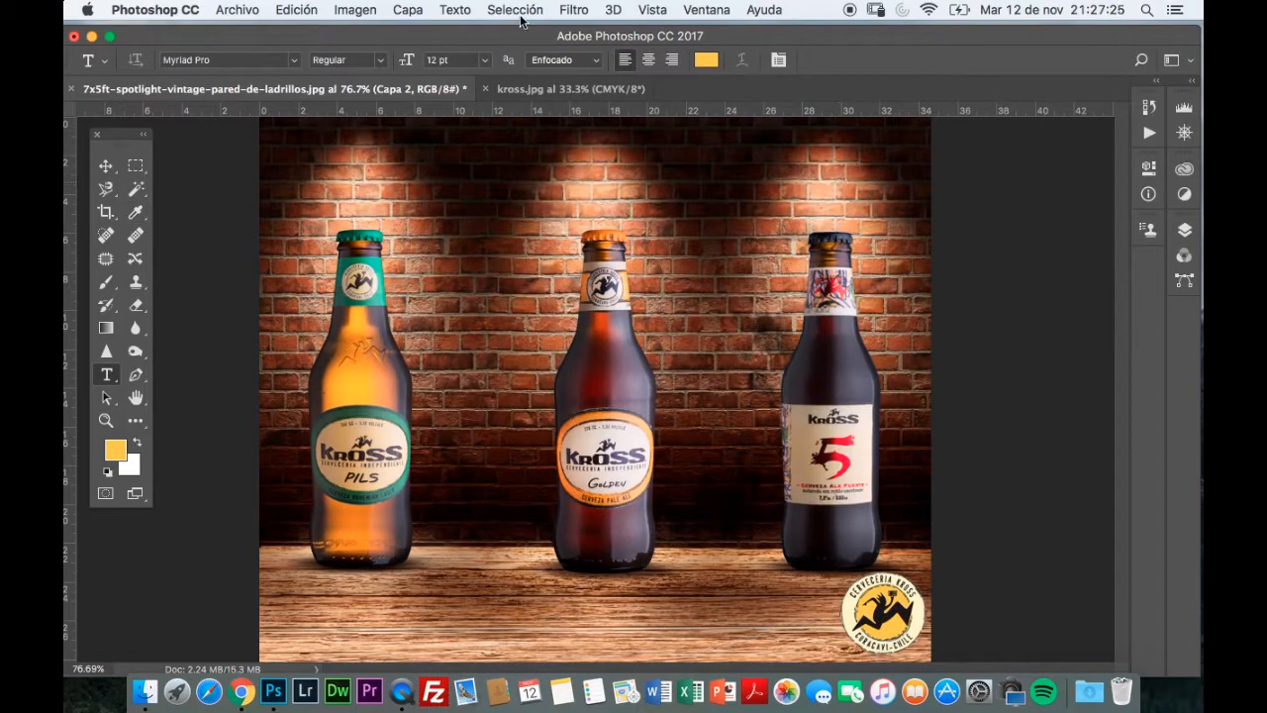
- Add the 30 pt caption "La Mejor Cerveza Artesanal" on the wooden base below the bottles
click(372, 613)
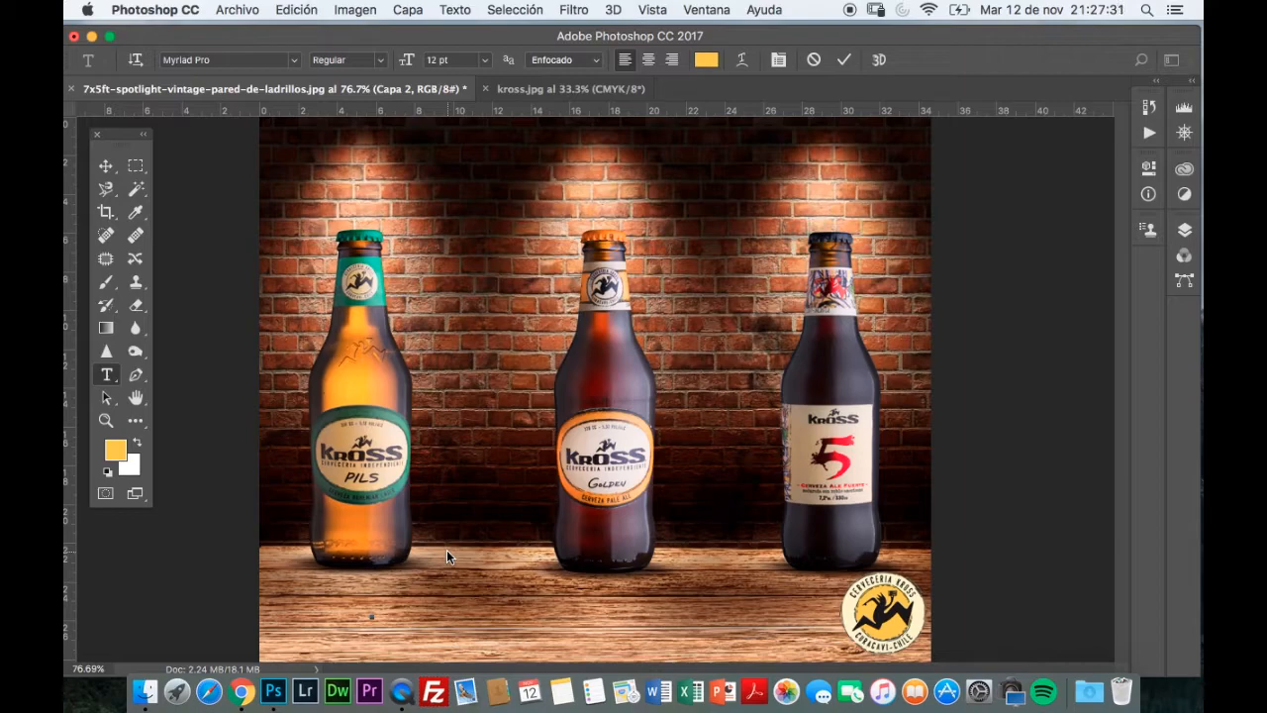
click(484, 60)
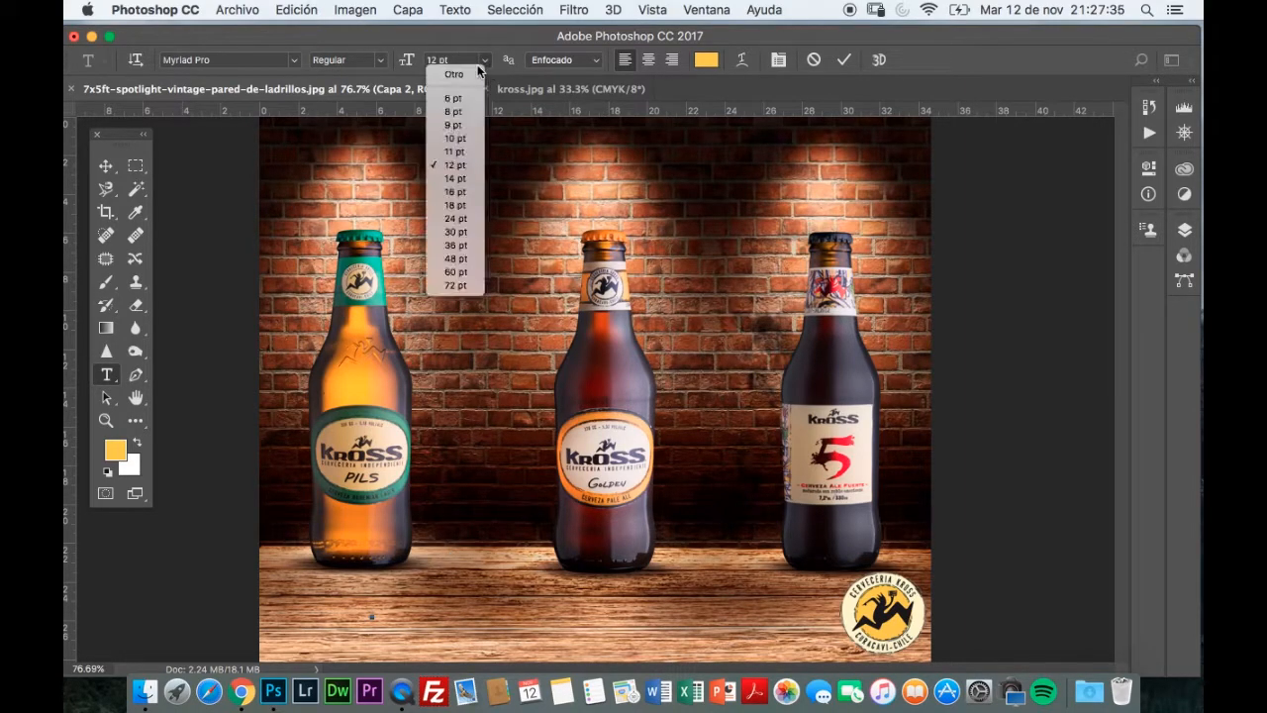
click(457, 233)
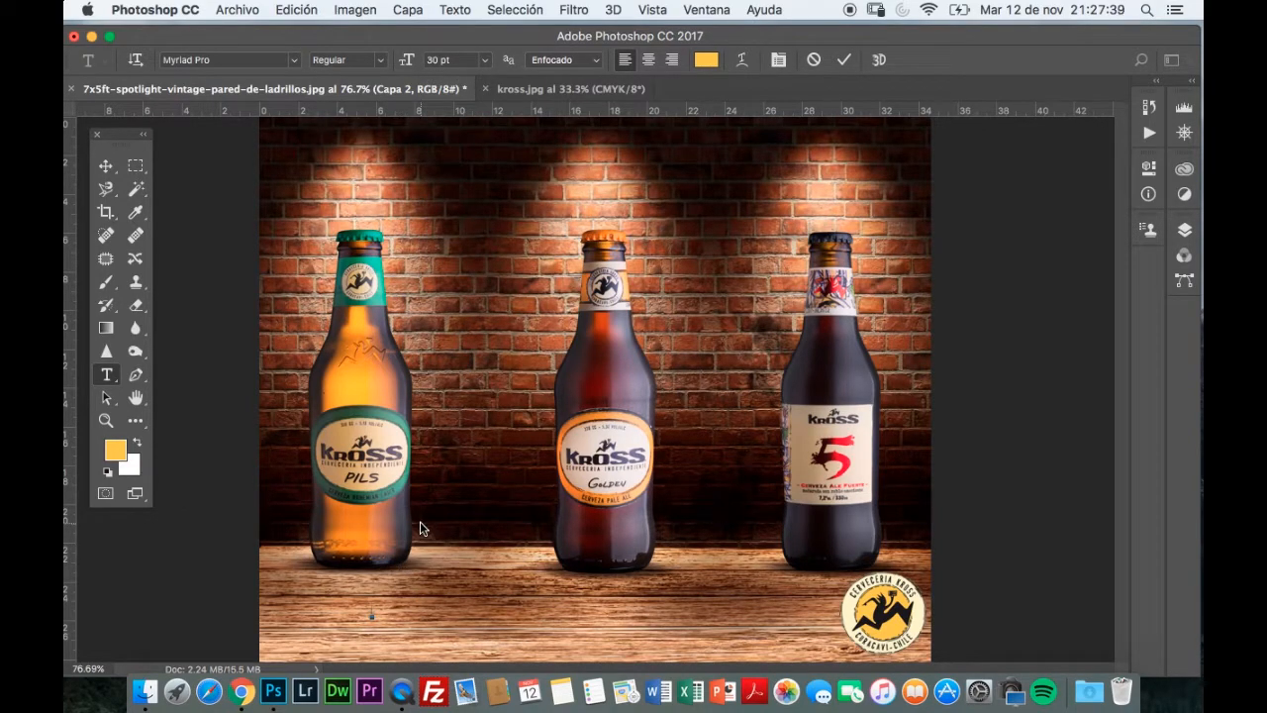
text(La Mejor Cerveza Ae)
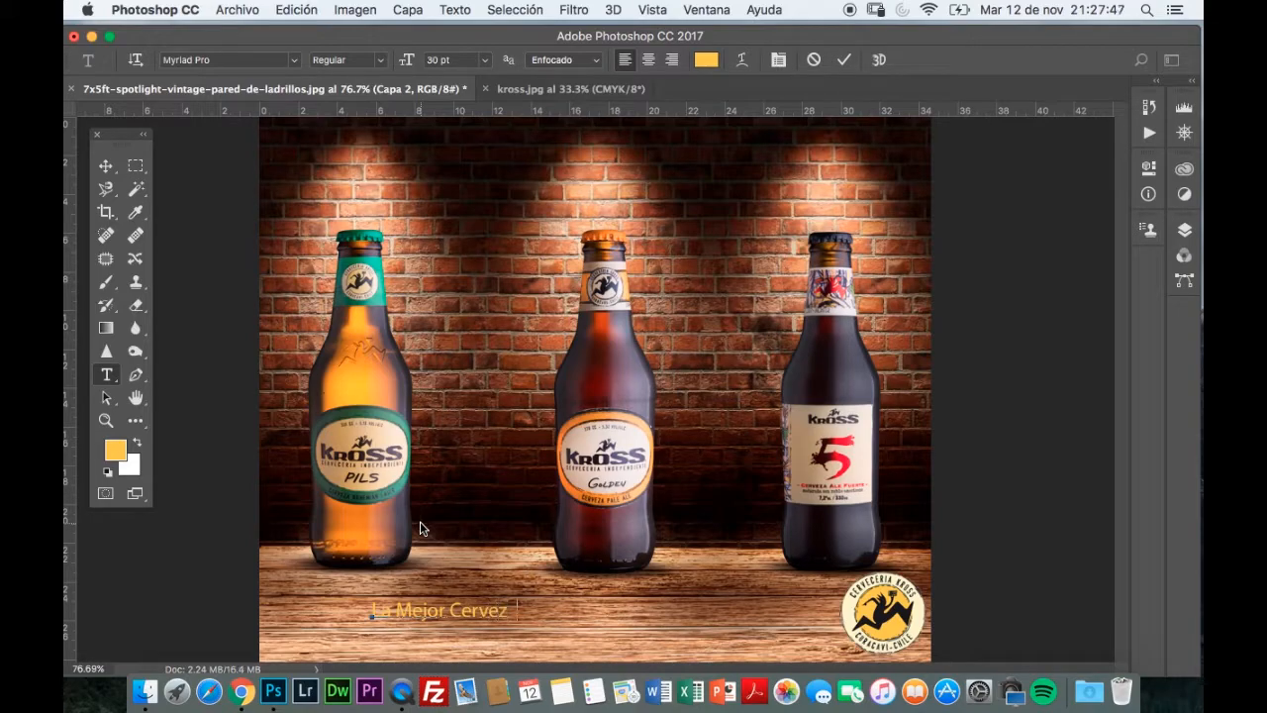
key(BackSpace)
text(rtesanal)
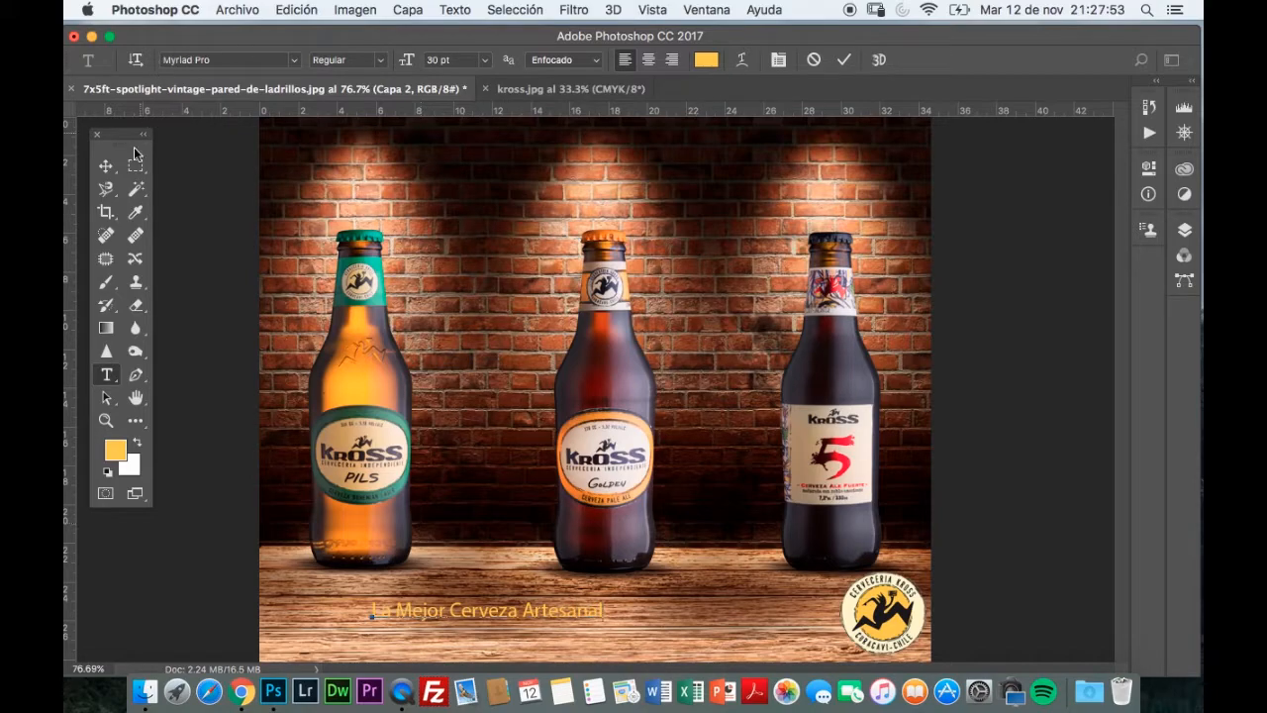
- Move the caption down and left on the wooden base, and enlarge it proportionally to about 62 pt so it ends just before the logo
click(106, 167)
drag(509, 609, 457, 629)
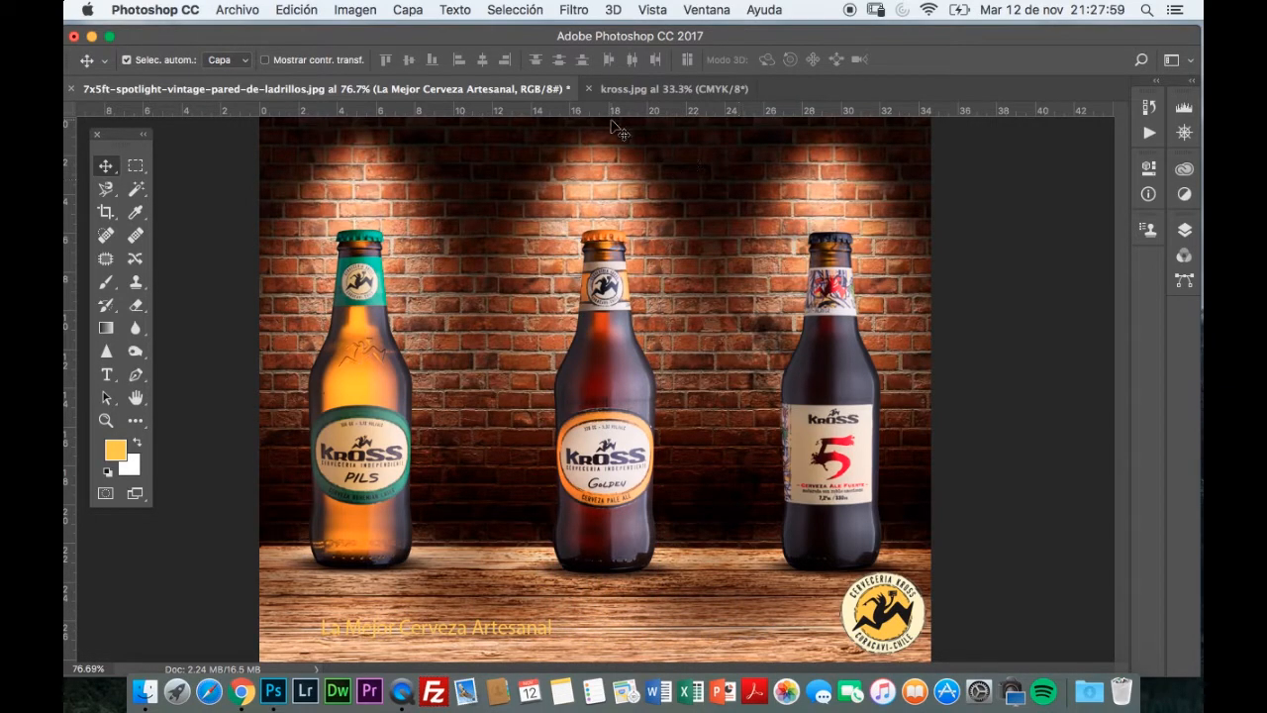
key(super)
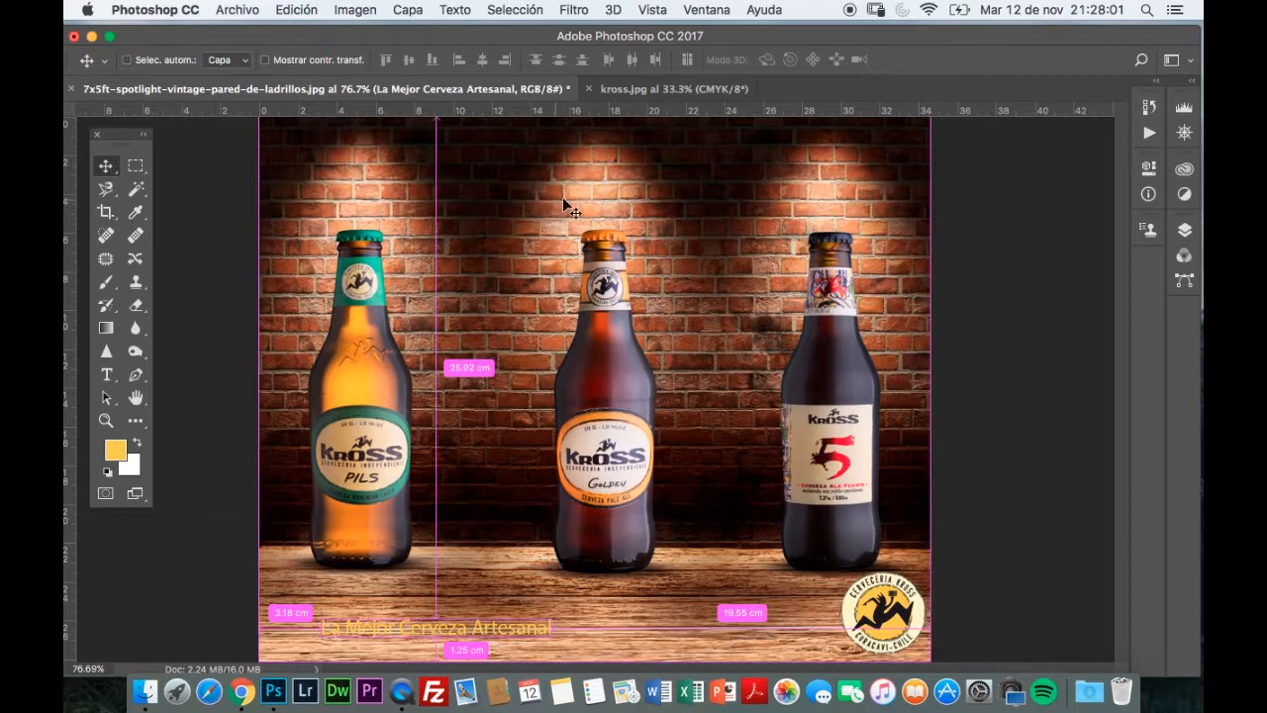
key(super+t)
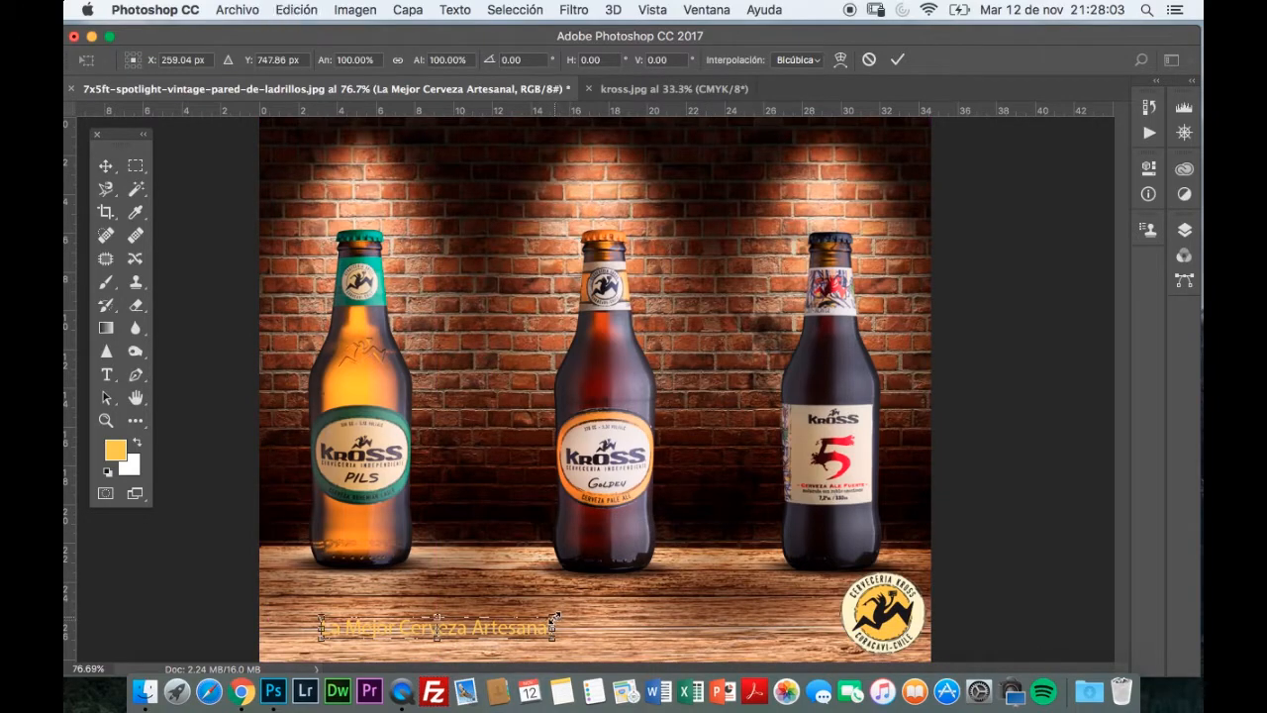
drag(553, 616, 798, 586)
key(Return)
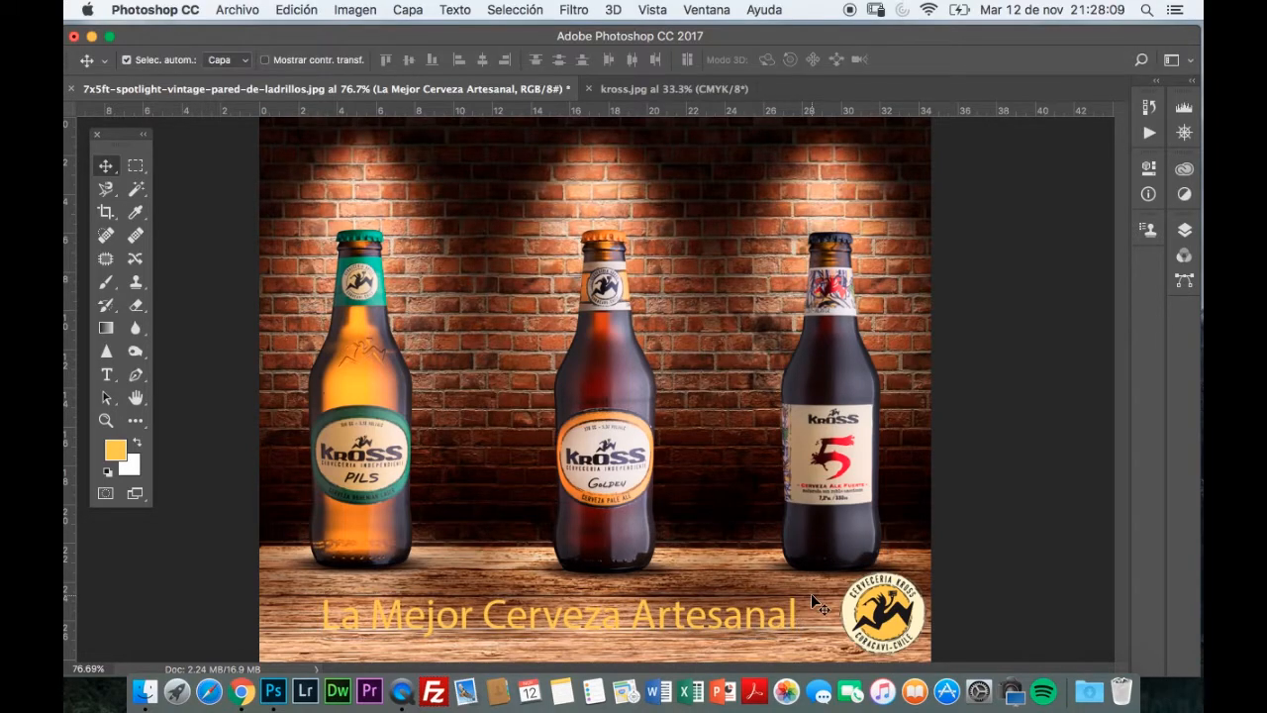
- Move the caption's text layer above botella 1, to the top of the layer stack
click(1185, 234)
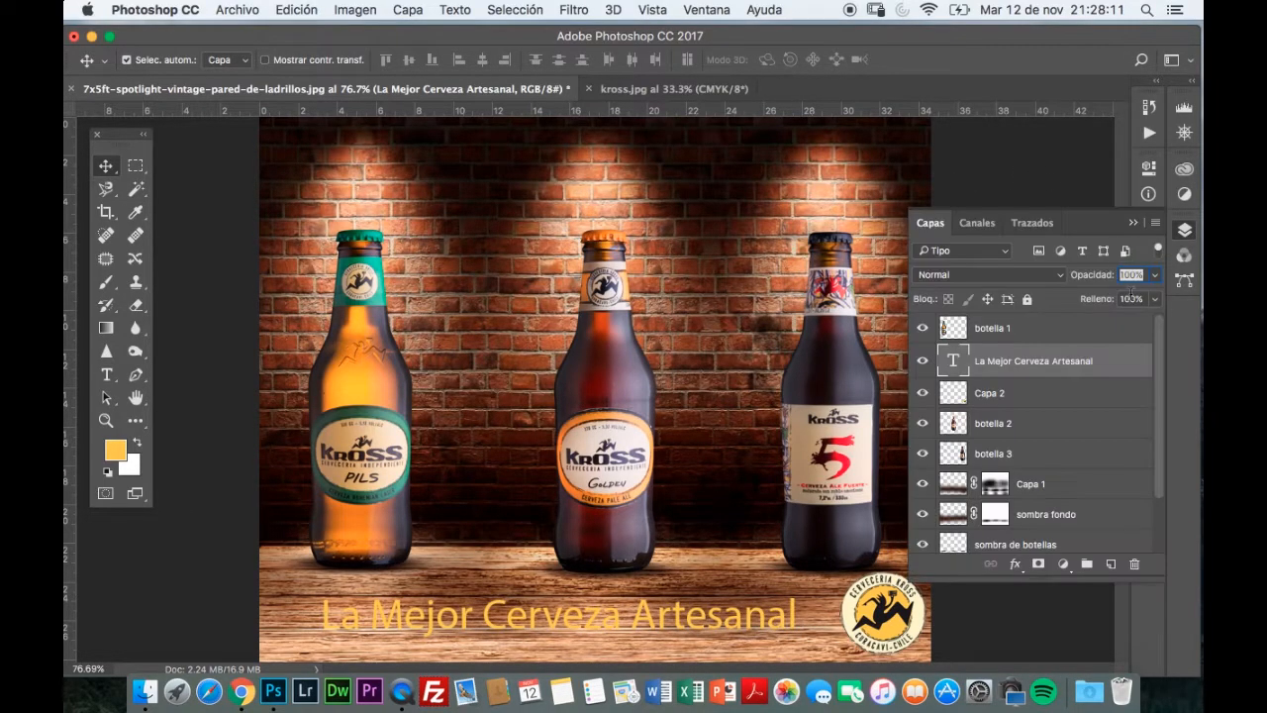
drag(1011, 362, 1010, 326)
drag(1009, 319, 1010, 361)
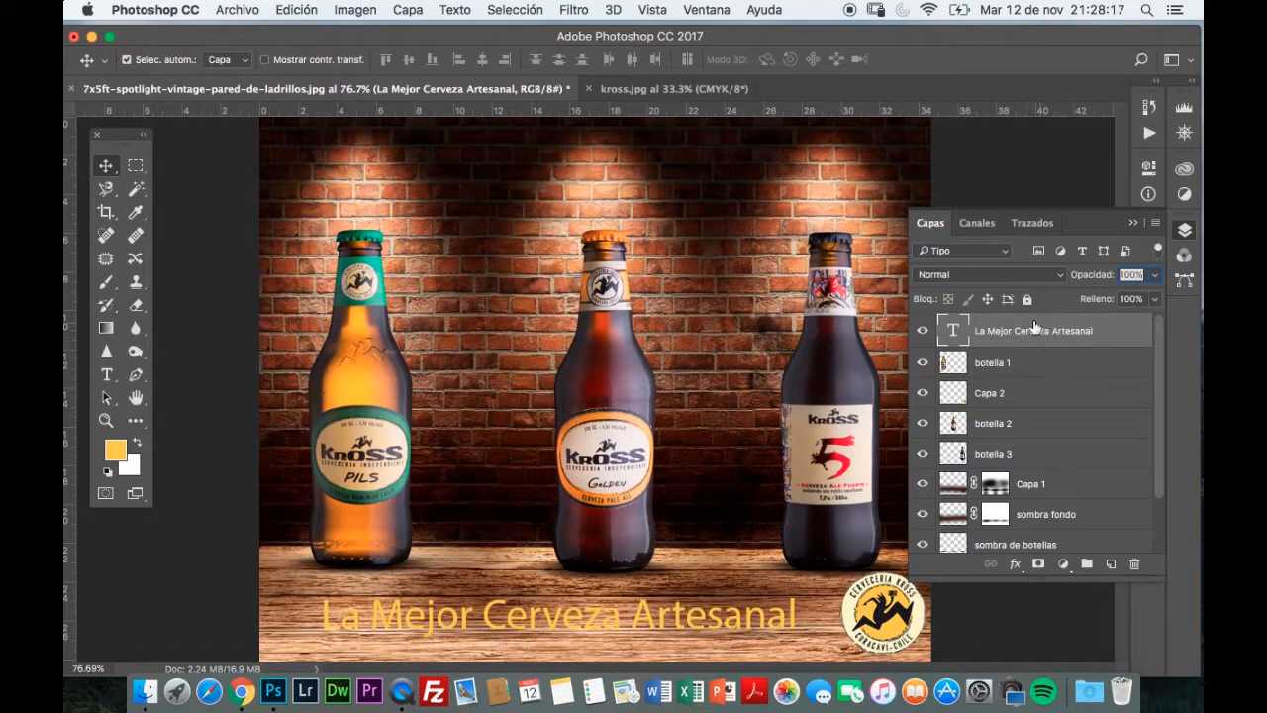
double_click(956, 335)
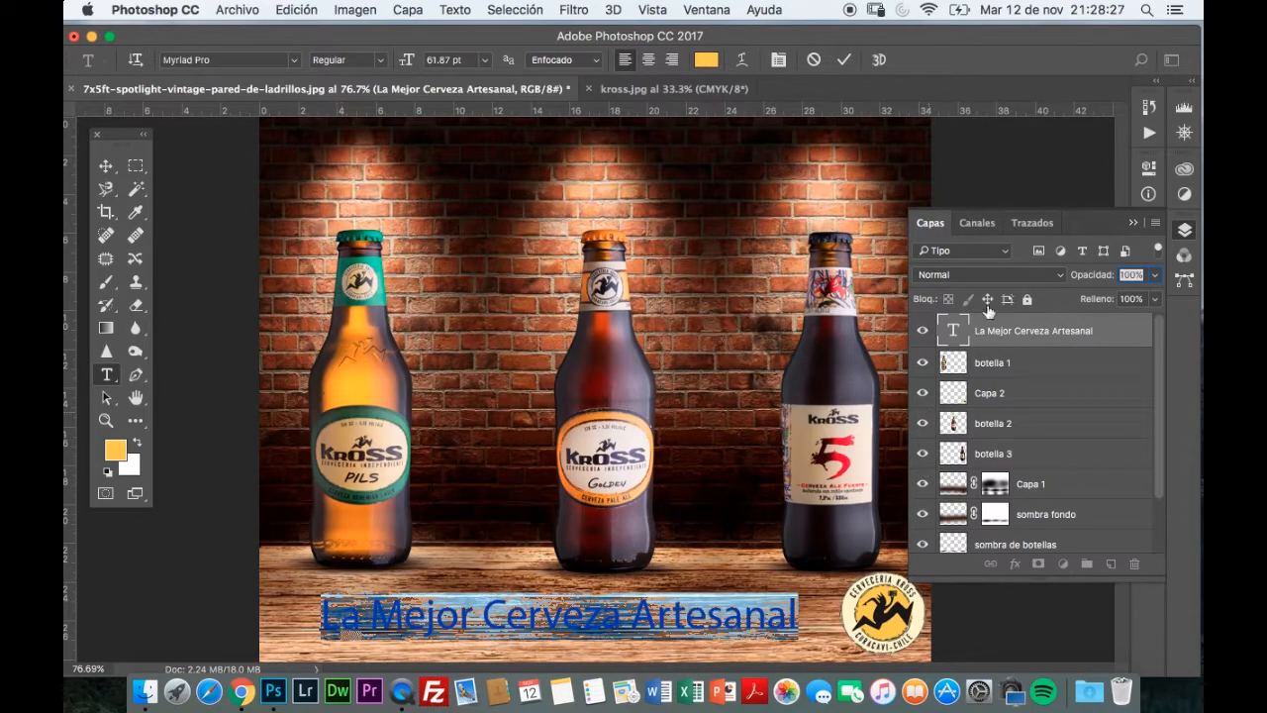
click(1039, 367)
key(v)
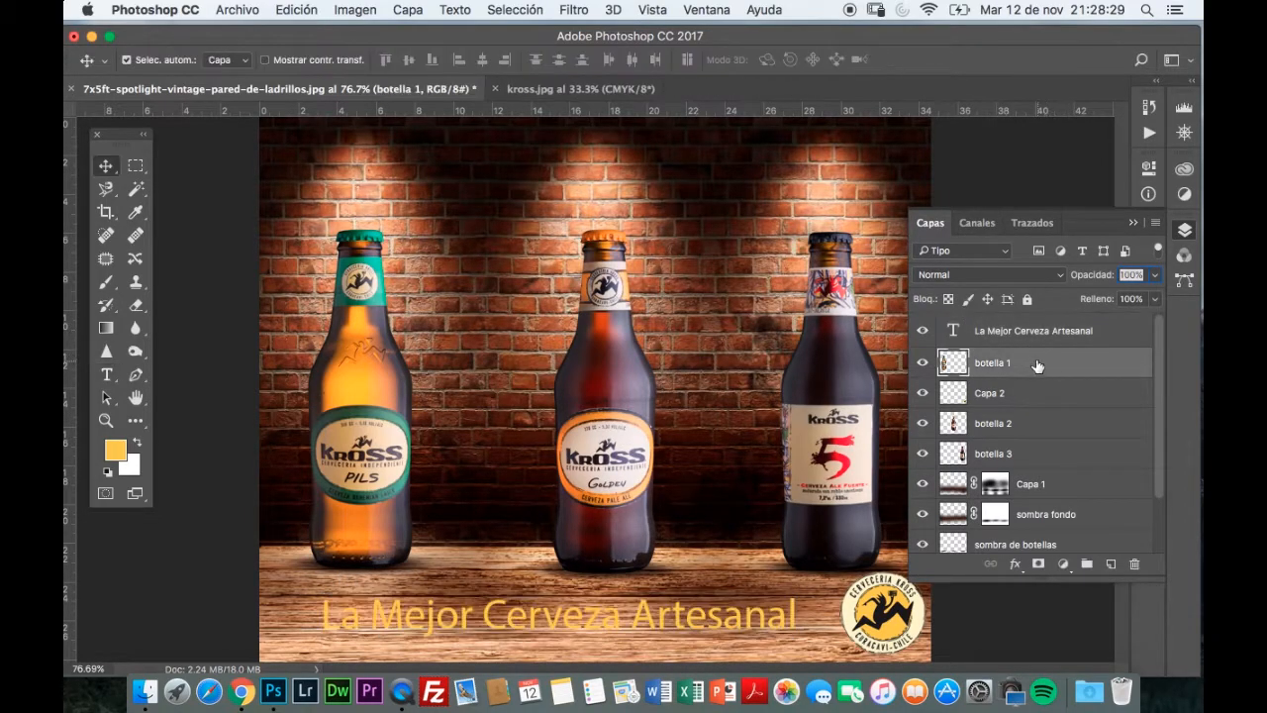
click(1026, 335)
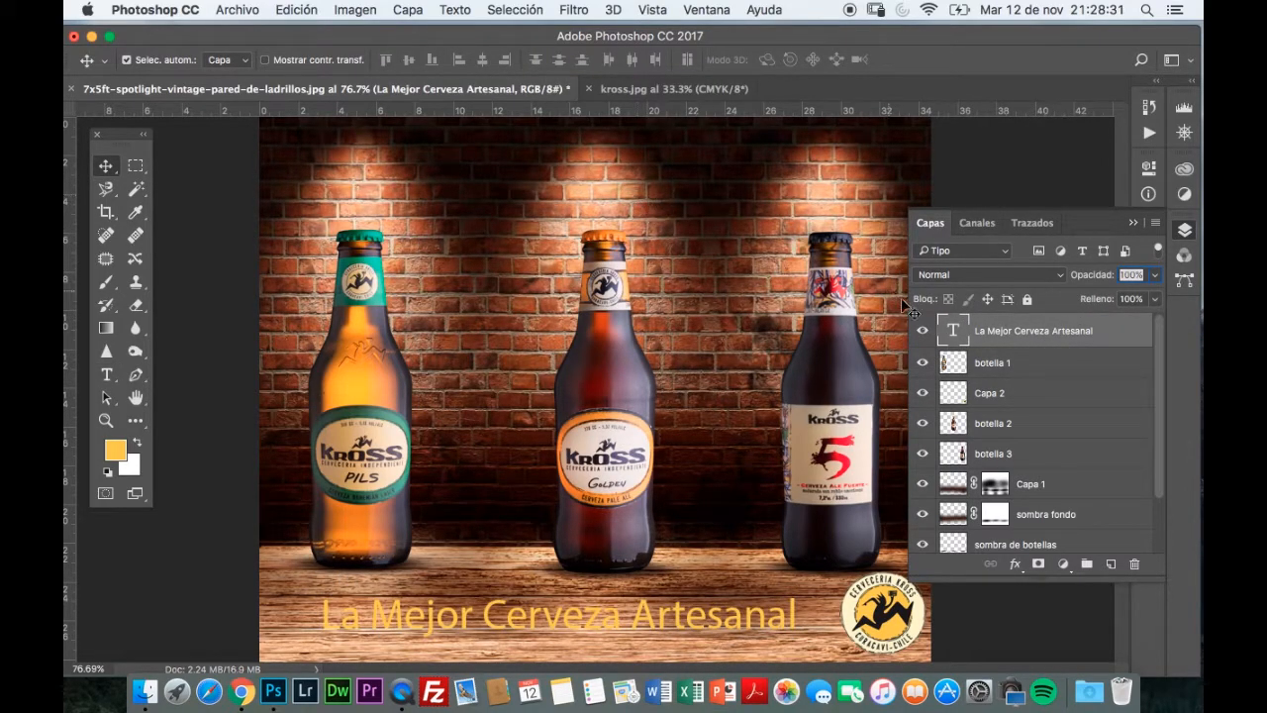
- Set the whole caption's font to Lithos Pro Regular
double_click(953, 330)
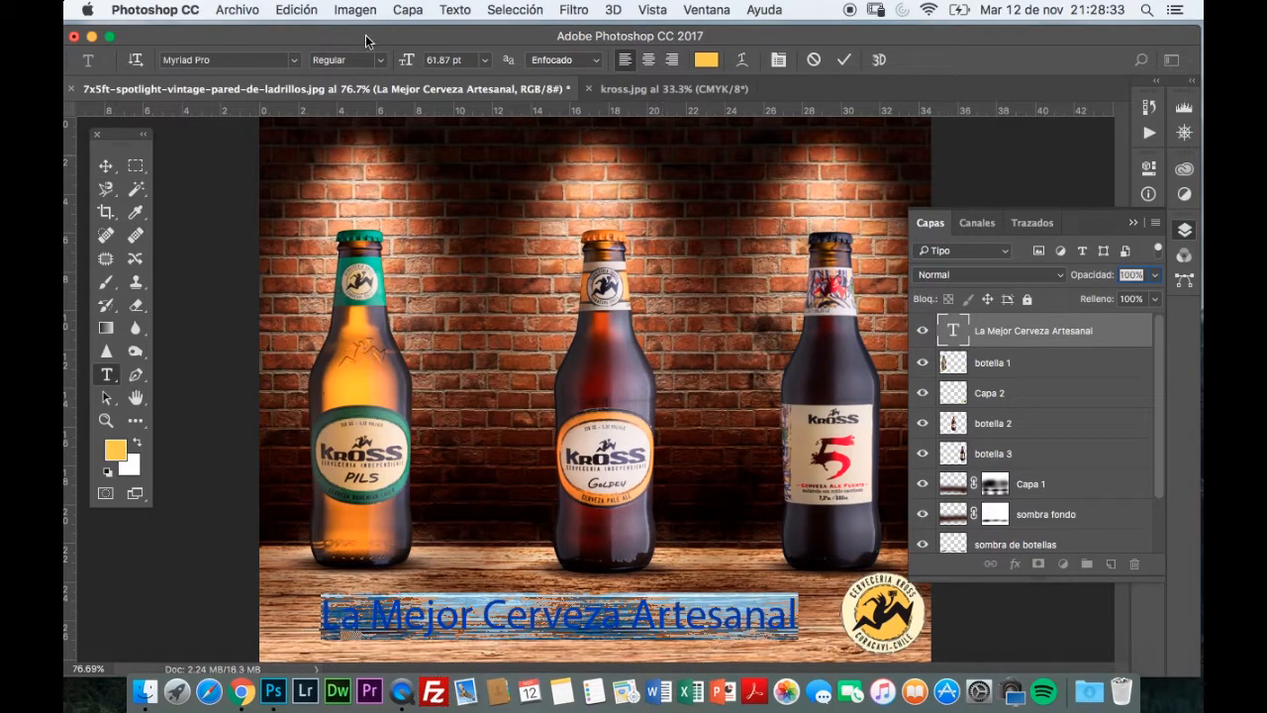
click(293, 61)
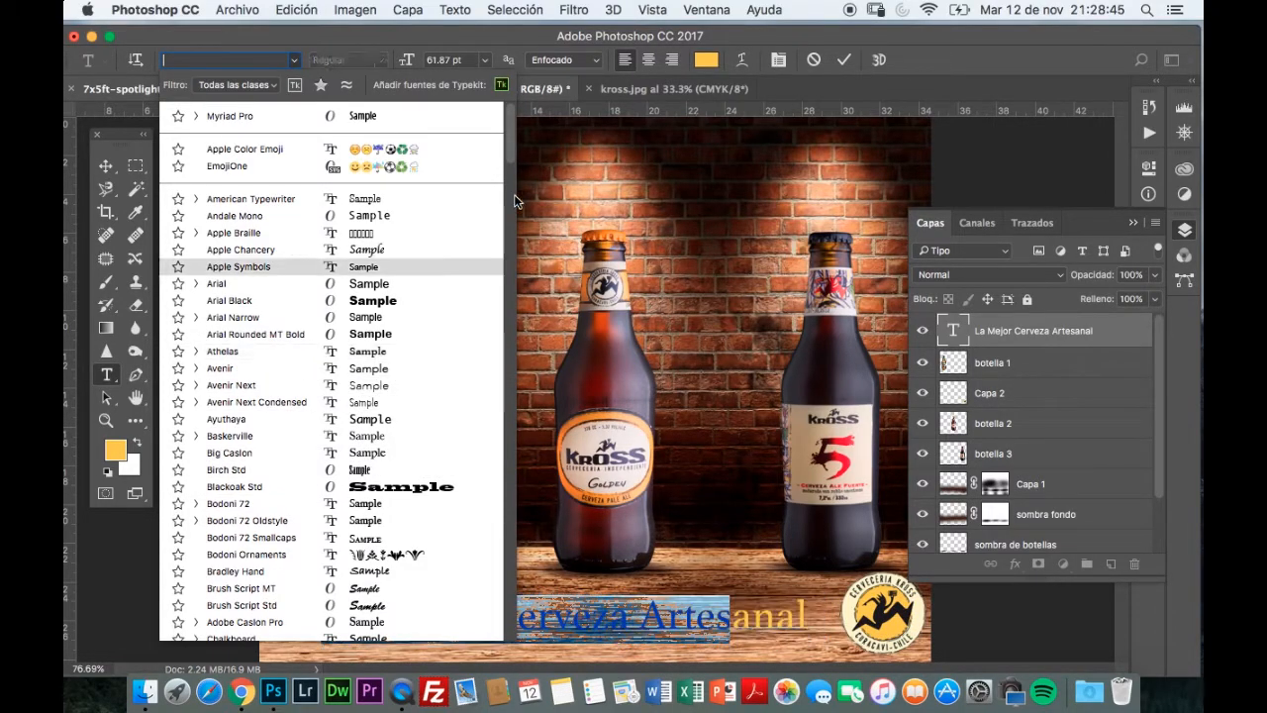
drag(510, 146, 510, 249)
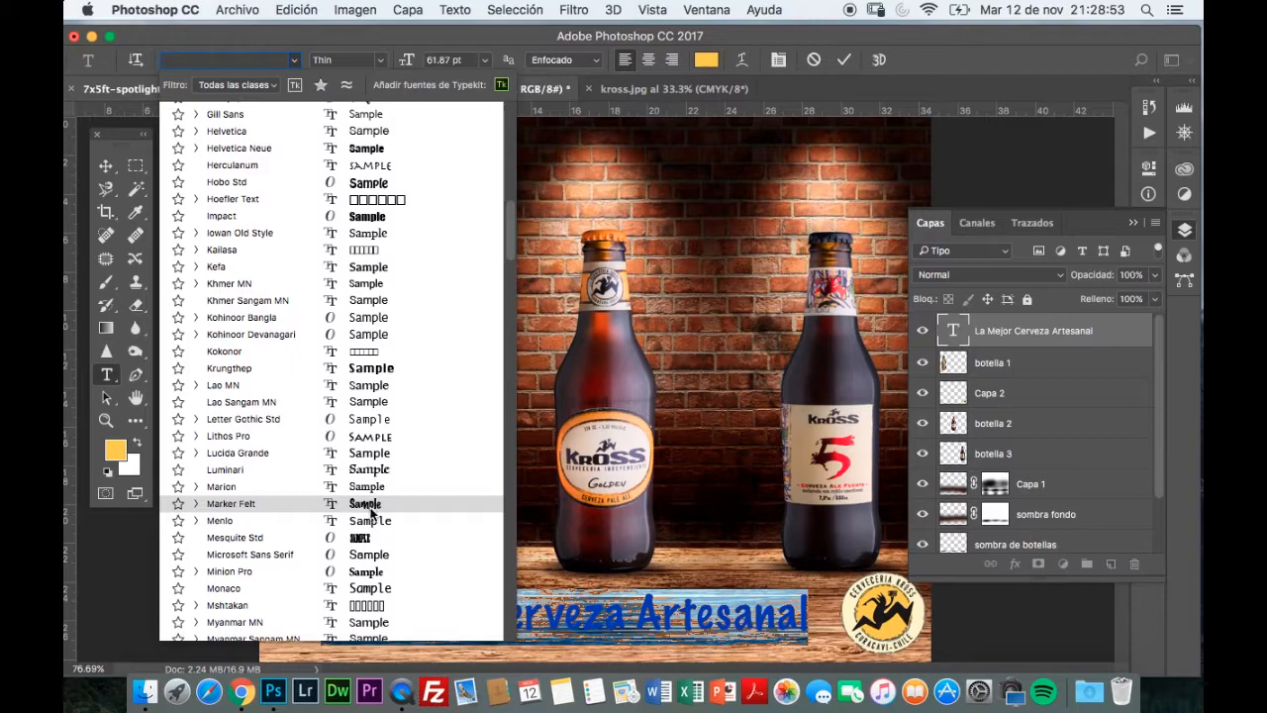
click(372, 440)
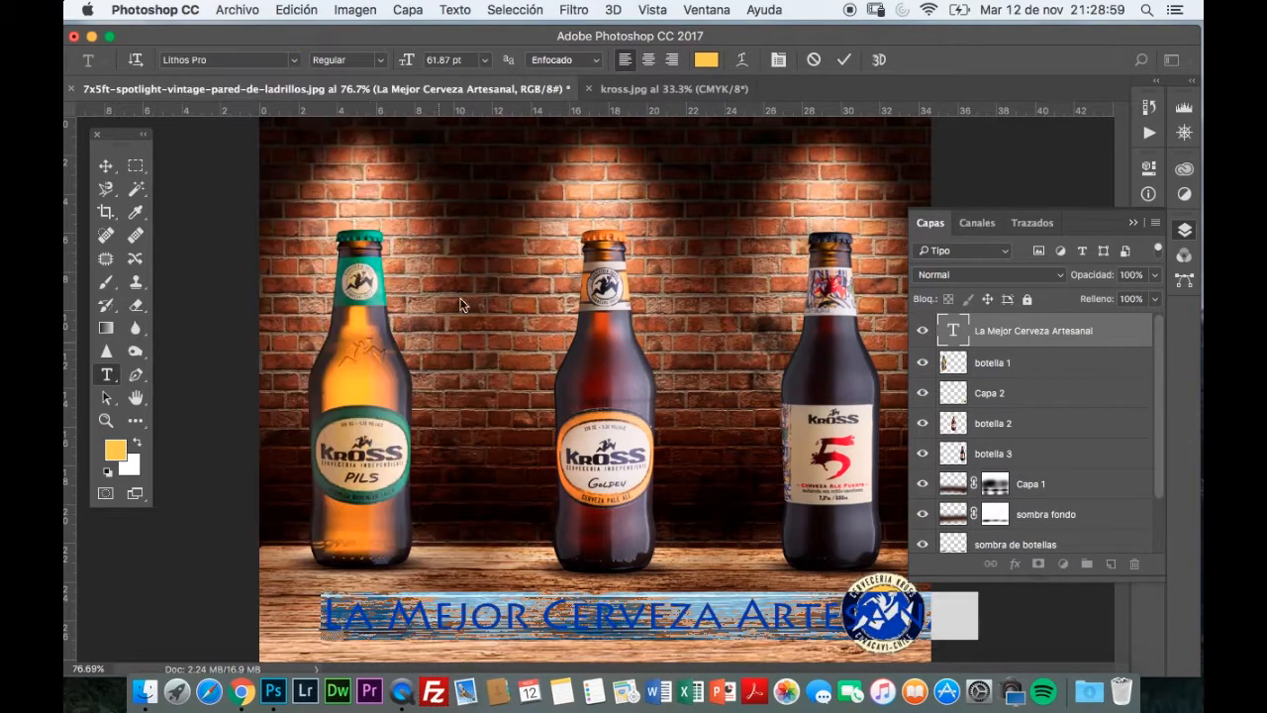
click(105, 165)
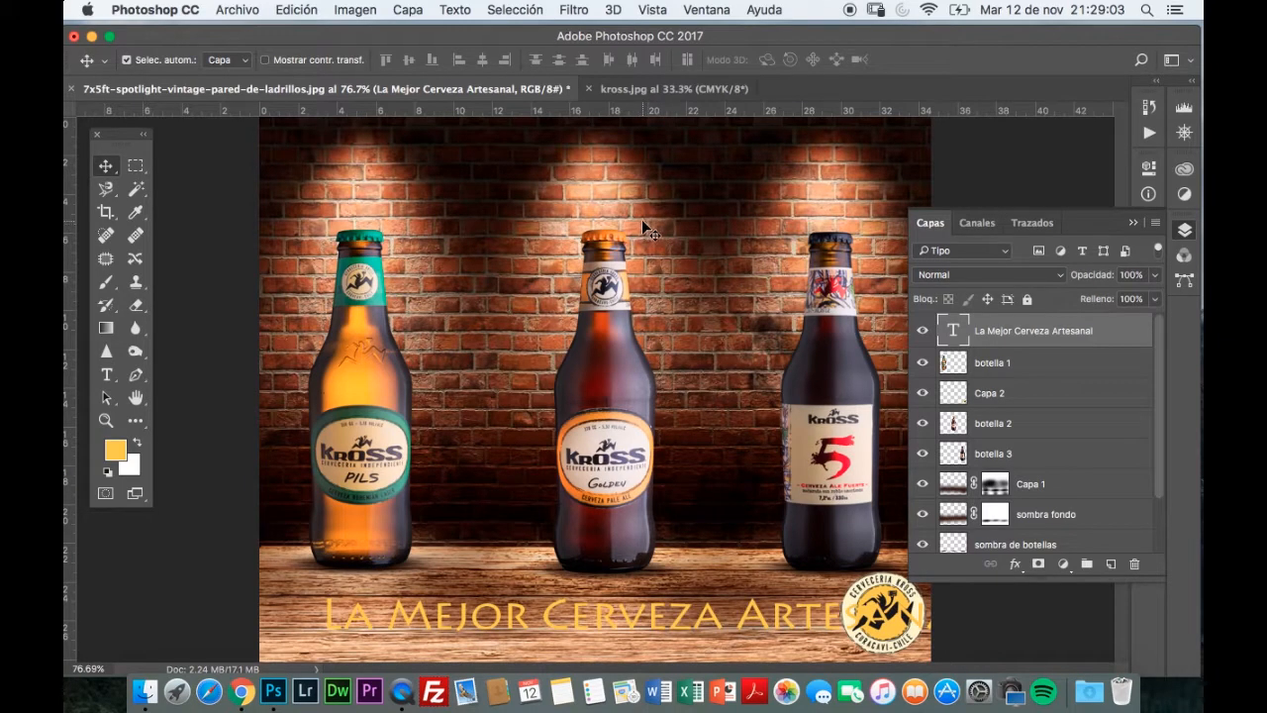
- Scale the caption down to about 52.5 pt and position it between the image's left edge and the logo
key(super+t)
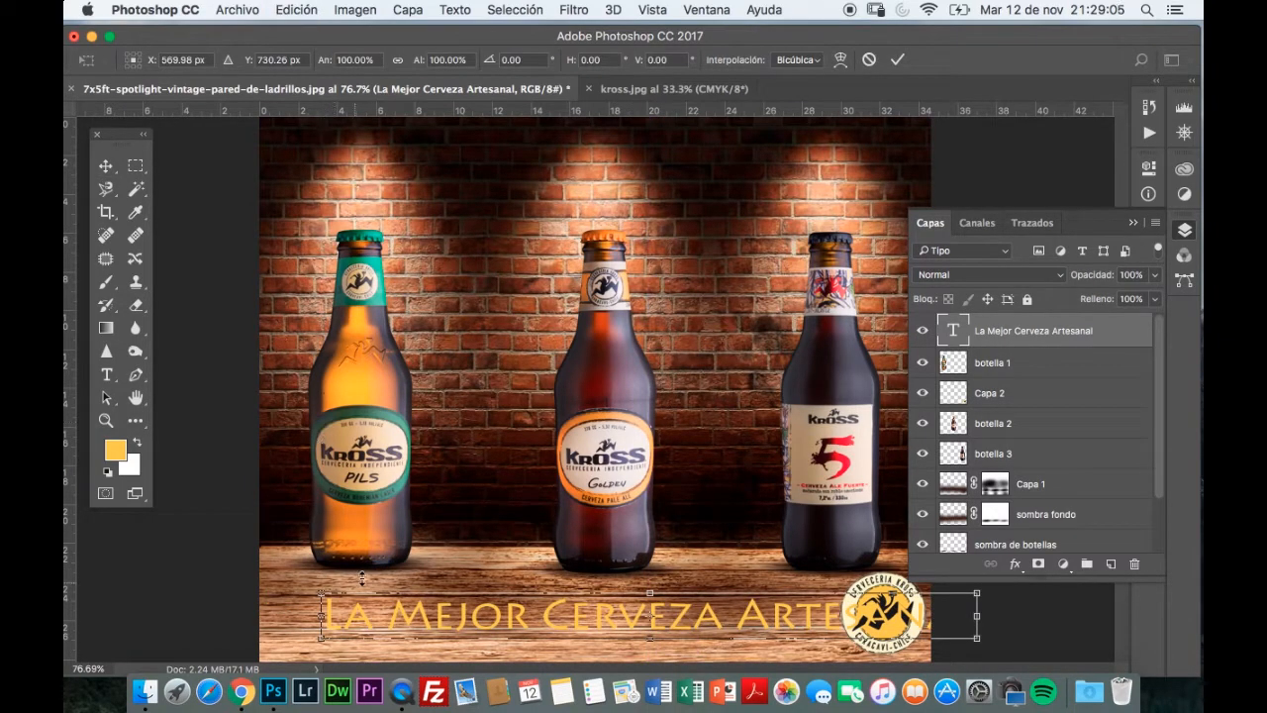
drag(322, 593, 386, 597)
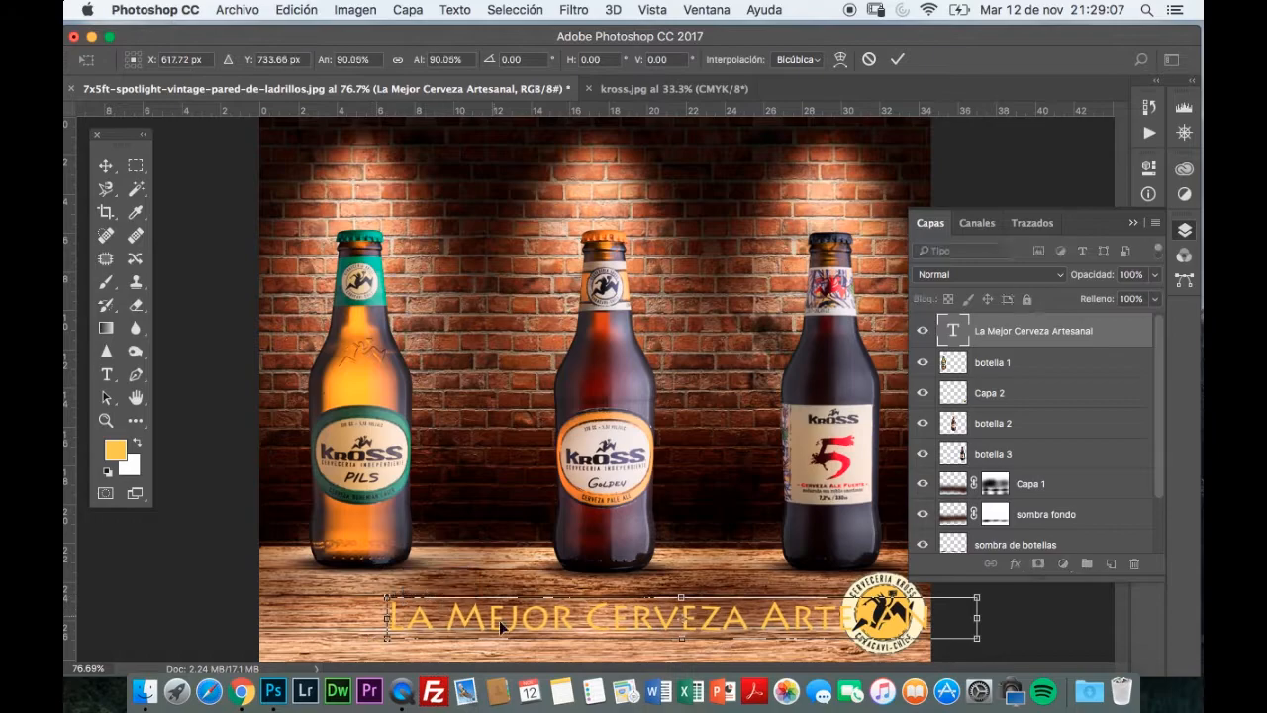
drag(523, 621, 403, 617)
drag(863, 598, 835, 605)
key(Return)
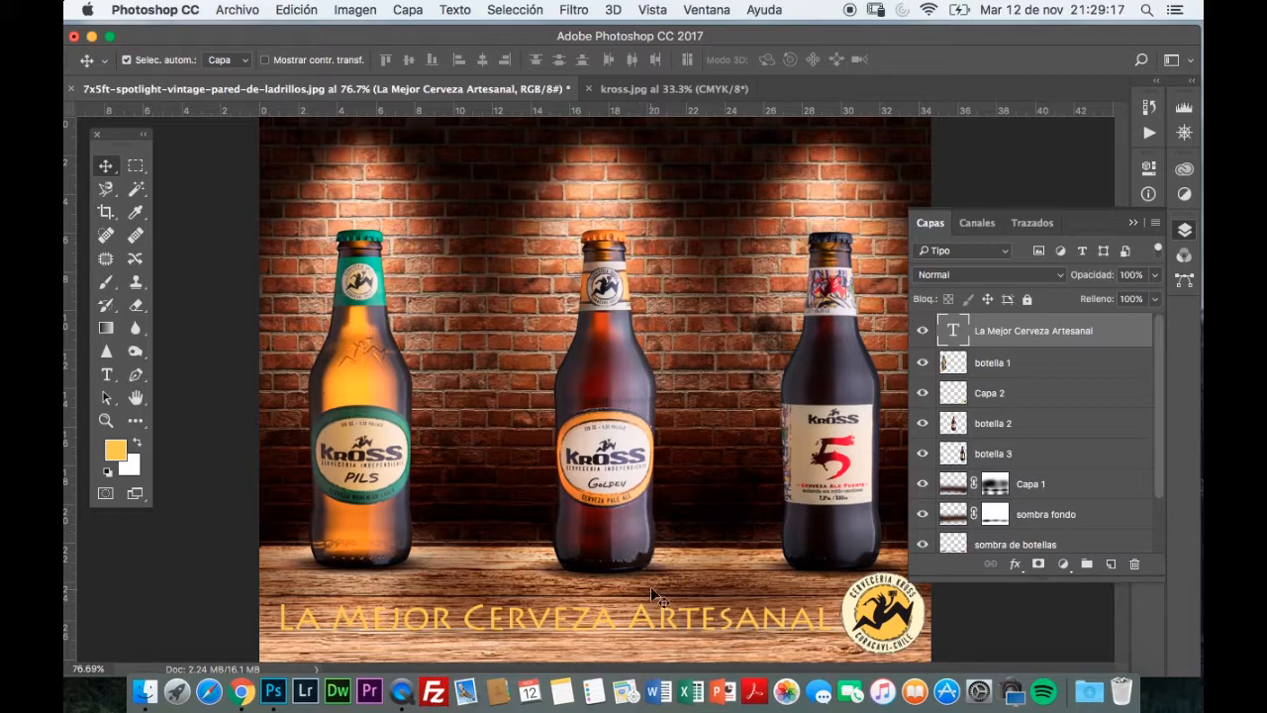
mouse_move(702, 619)
mouse_down()
mouse_move(705, 634)
mouse_move(706, 621)
mouse_up()
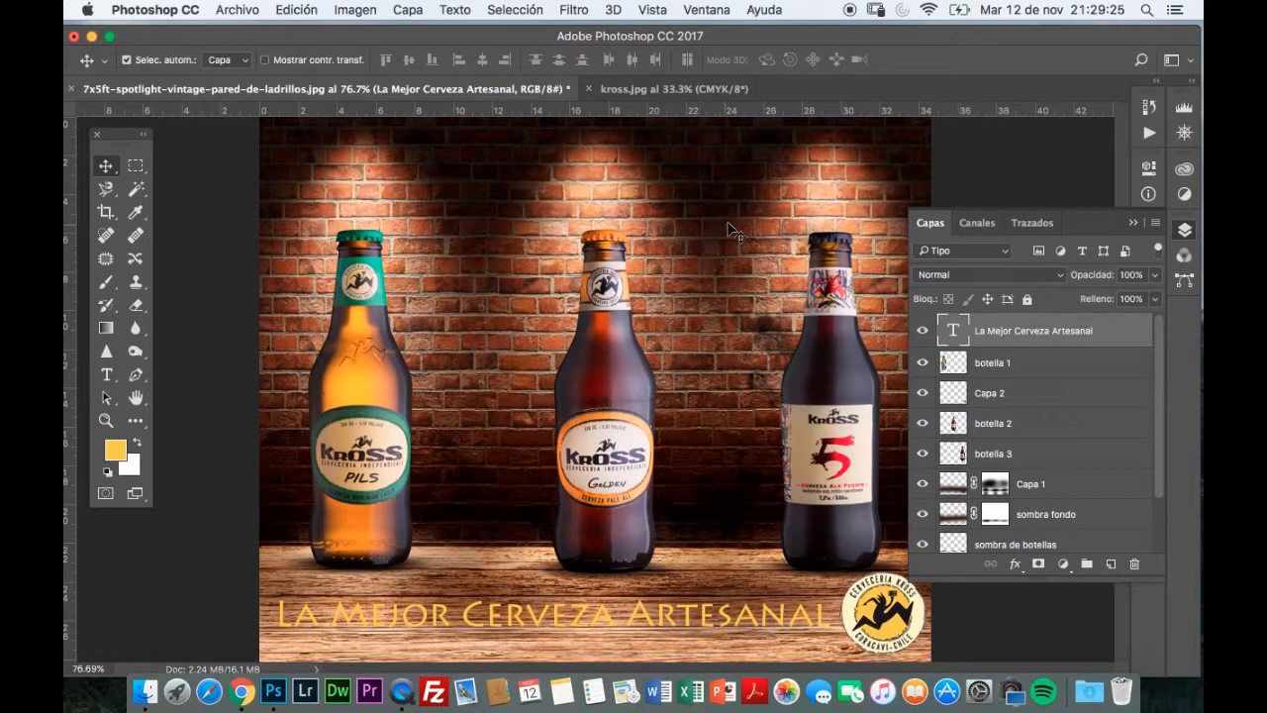
- Try black, dark brown 441c09 and the logo's cream fcf6c8 as the caption's text colour
double_click(952, 330)
click(705, 57)
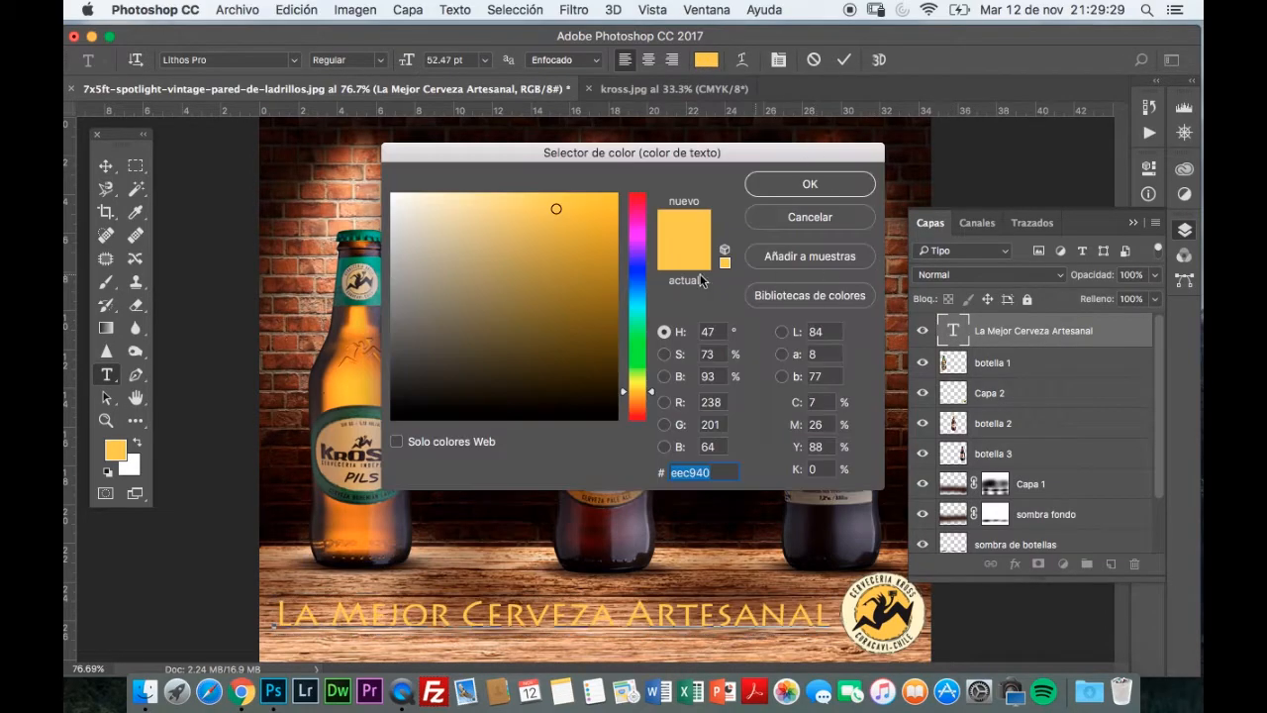
drag(651, 395, 643, 409)
drag(606, 243, 516, 278)
drag(522, 334, 538, 422)
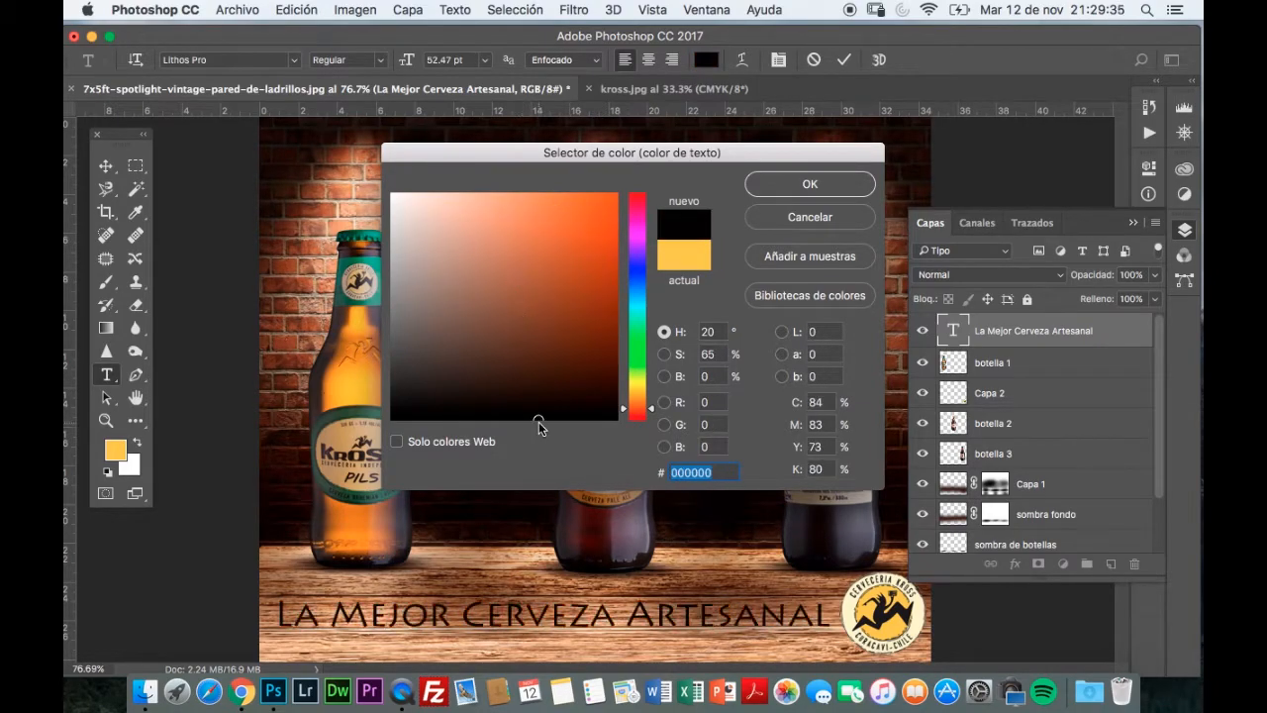
drag(591, 368, 601, 353)
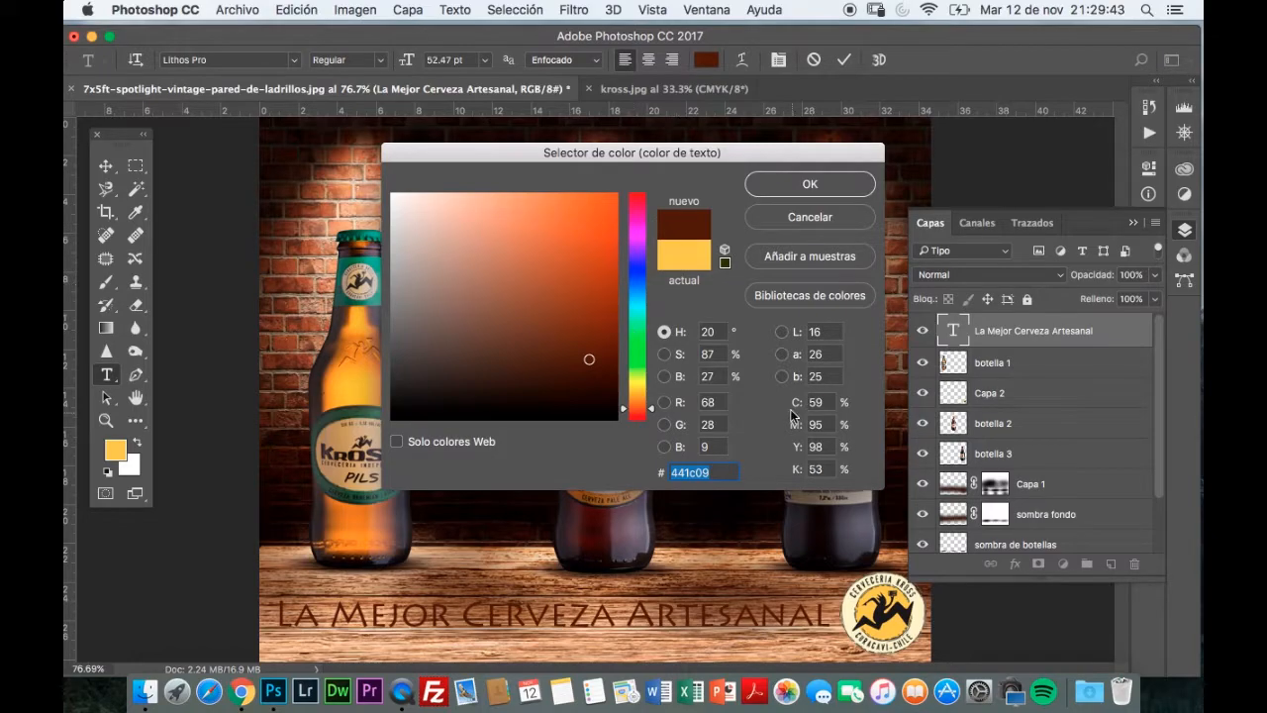
click(850, 611)
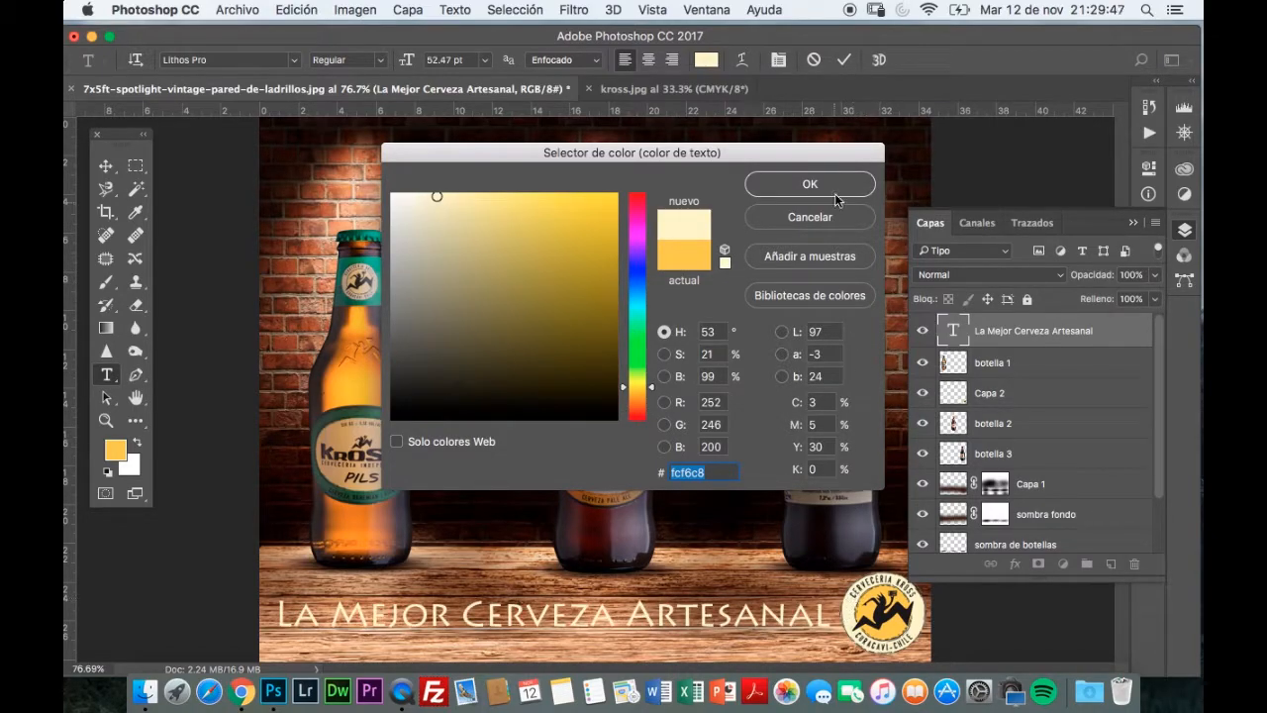
- Resample the logo's yellow for the caption and darken it to deb623
click(871, 612)
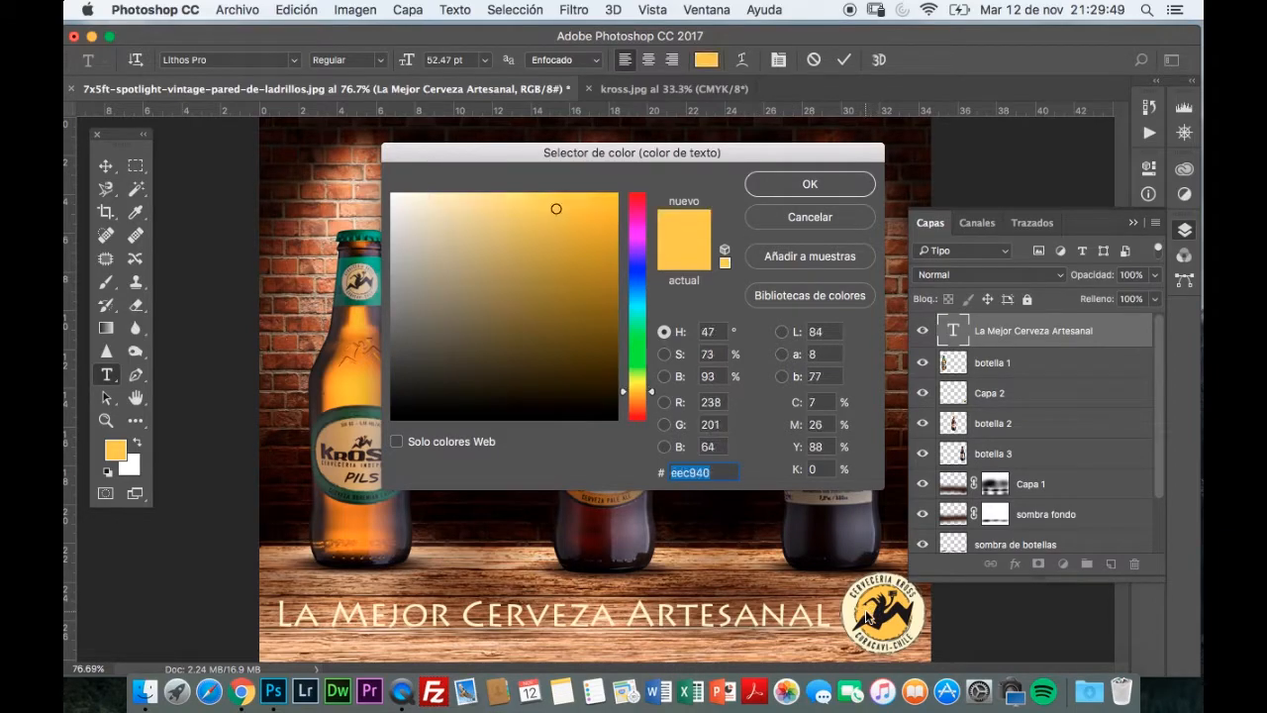
drag(559, 204, 582, 222)
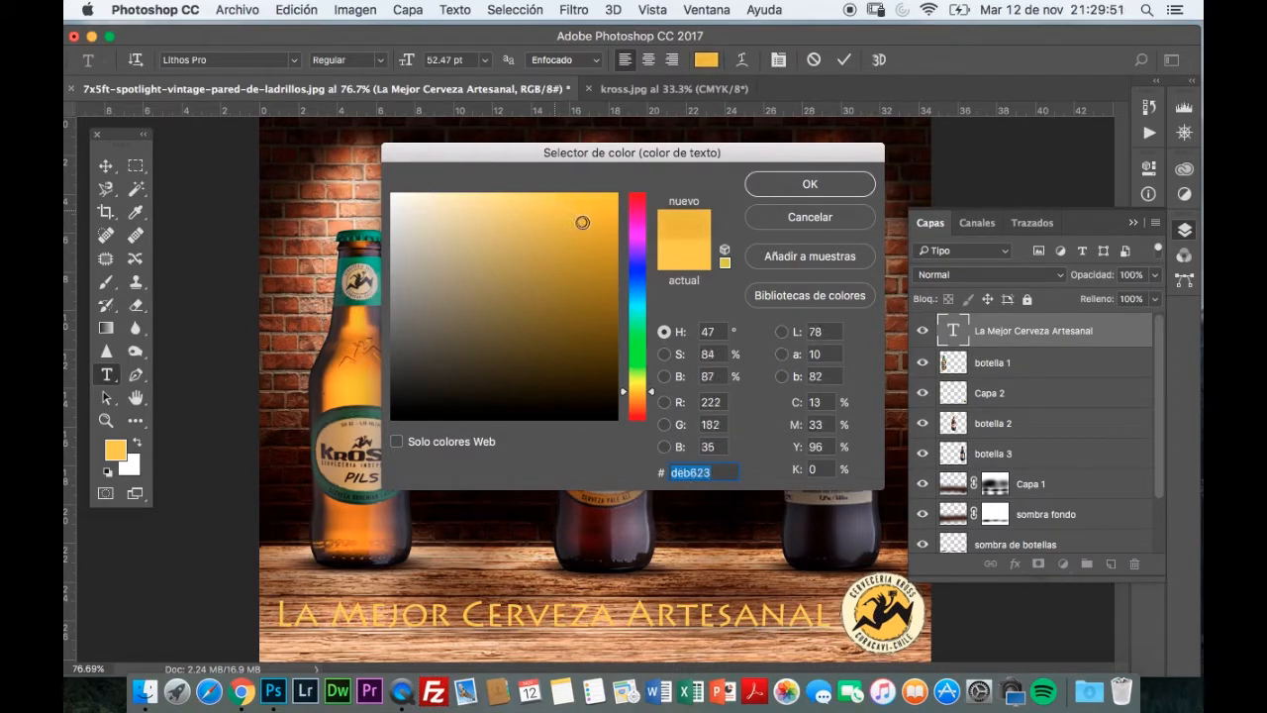
click(809, 184)
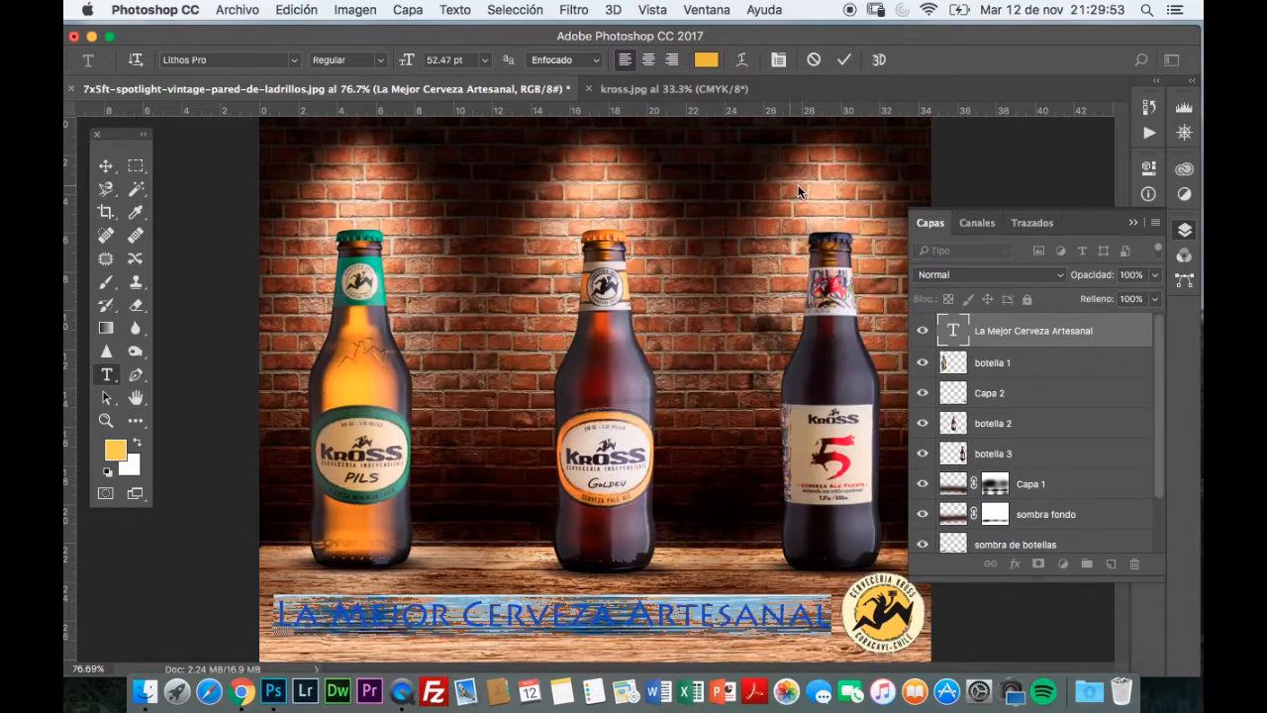
click(106, 166)
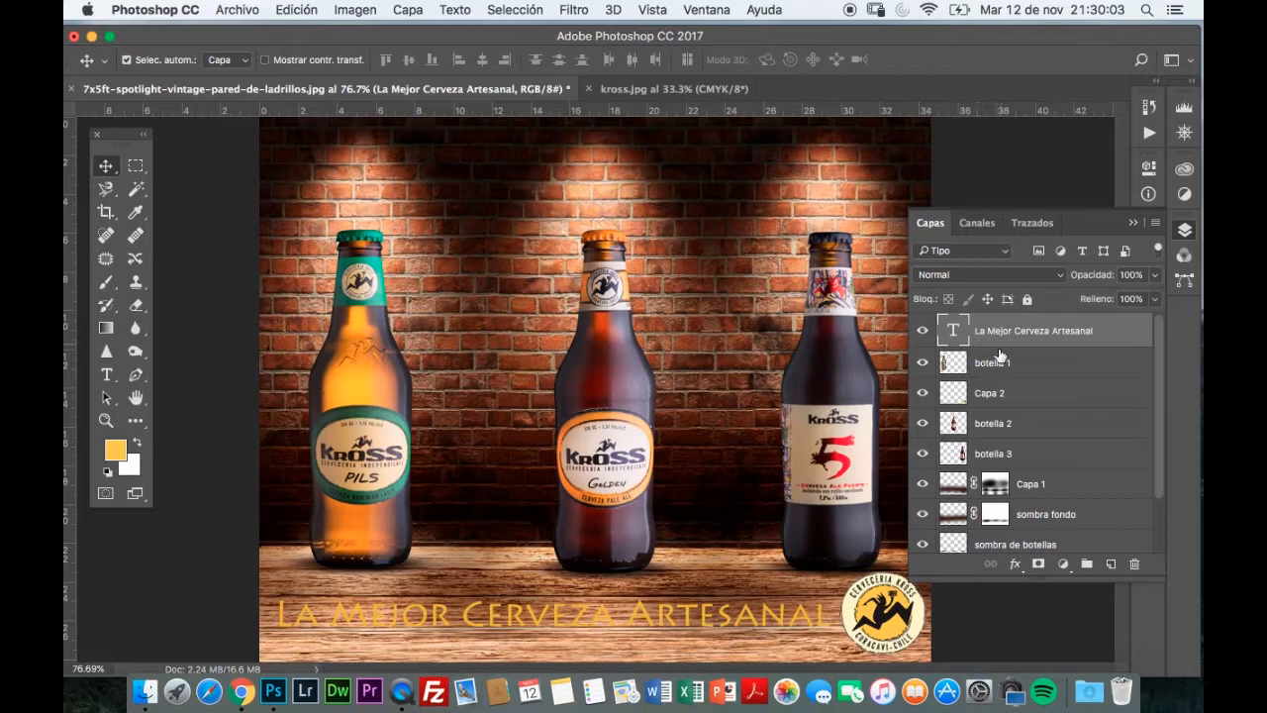
- Add Bisel y relieve and Sombra paralela effects to the caption's text layer
click(1015, 563)
mouse_move(1026, 658)
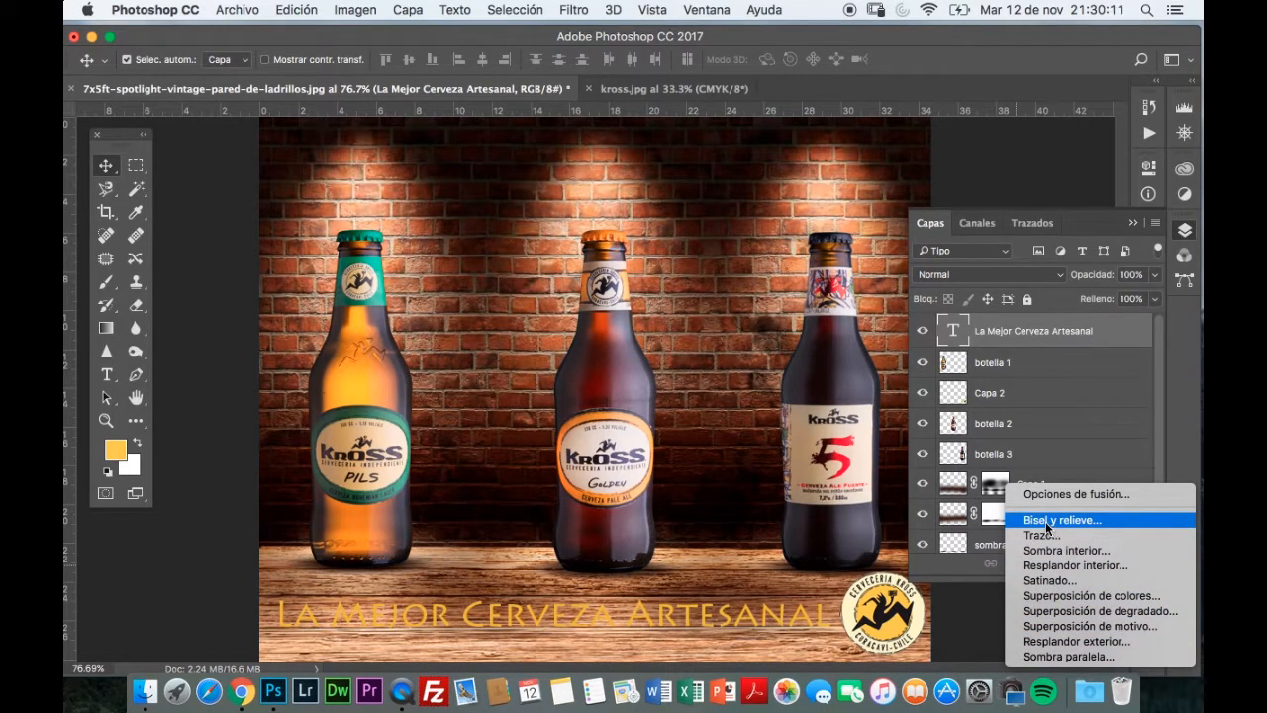
click(1043, 519)
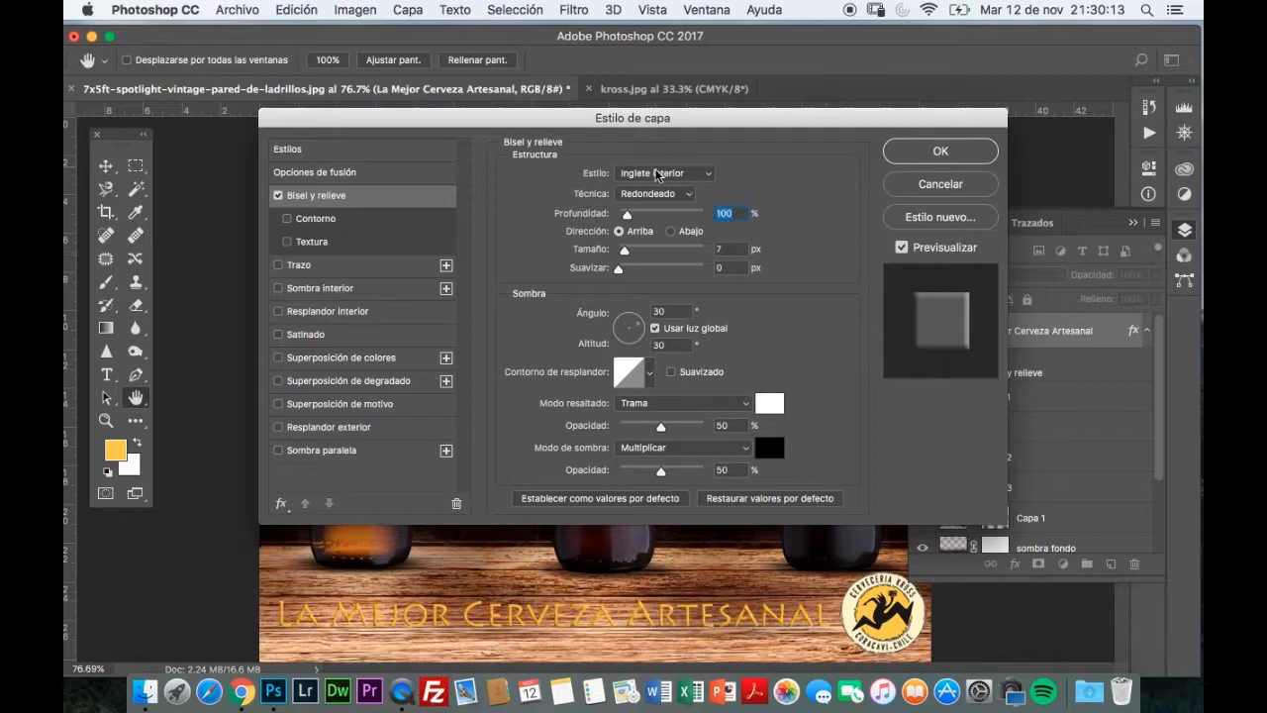
click(287, 243)
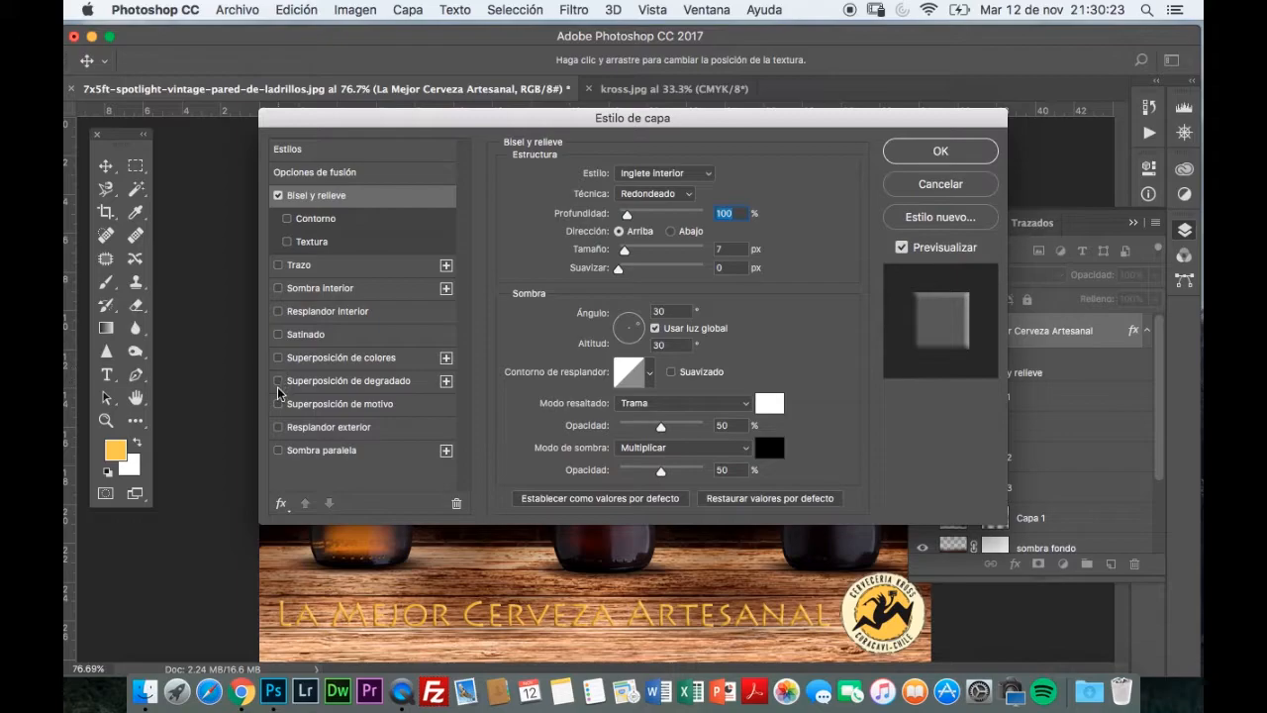
click(279, 451)
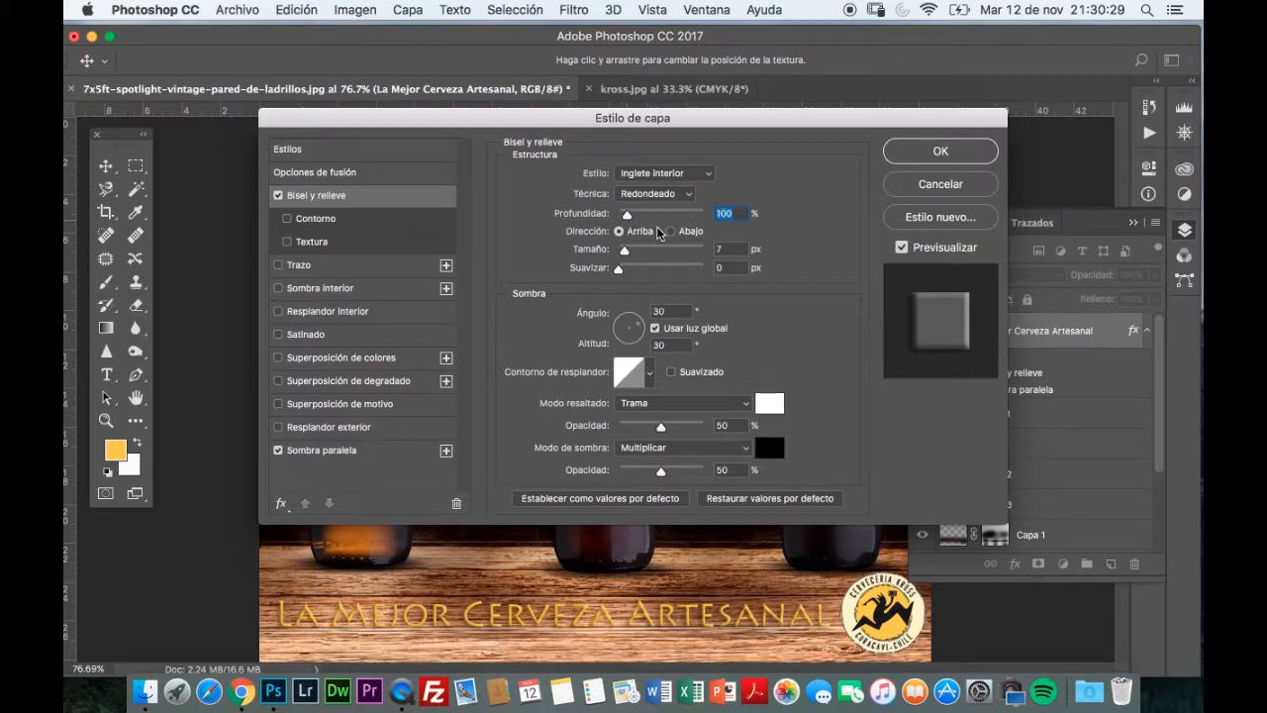
- Set the caption's bevel to 168% depth, 6 px size, 2 px soften, angle -4° and altitude 16°, and compare it on and off
drag(627, 217, 629, 278)
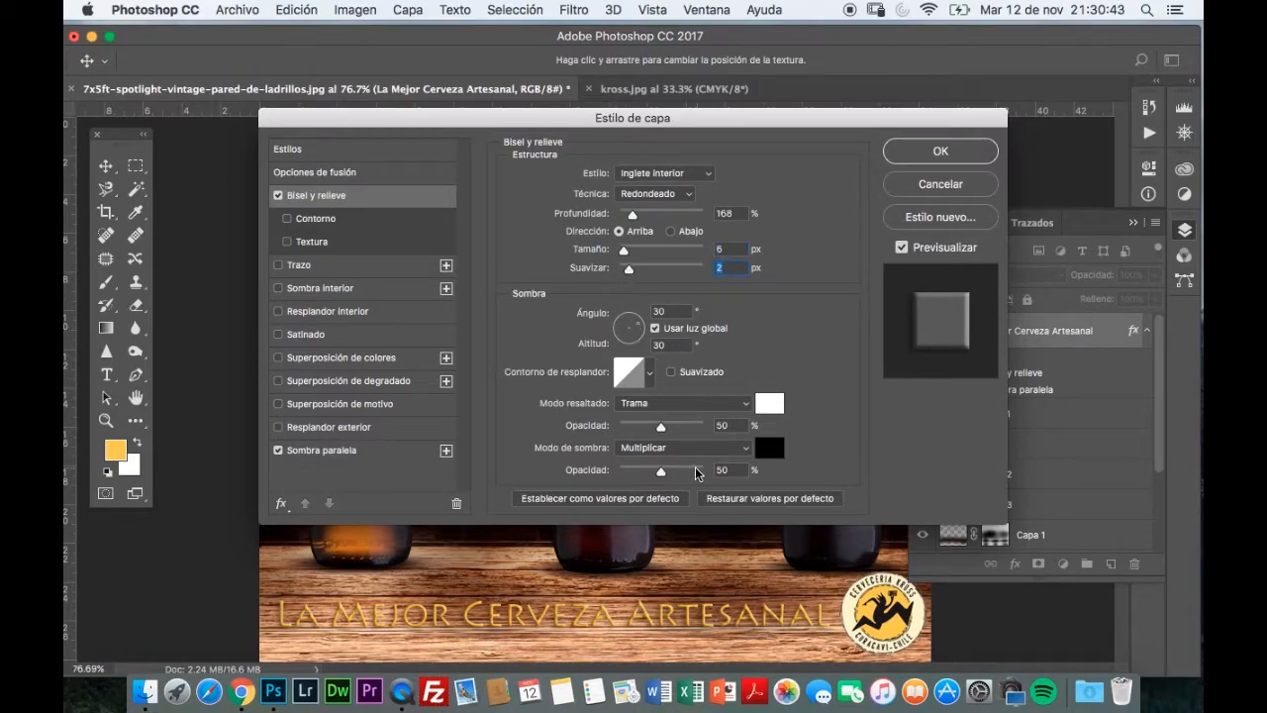
mouse_move(644, 333)
mouse_down()
mouse_move(638, 349)
mouse_move(643, 335)
mouse_up()
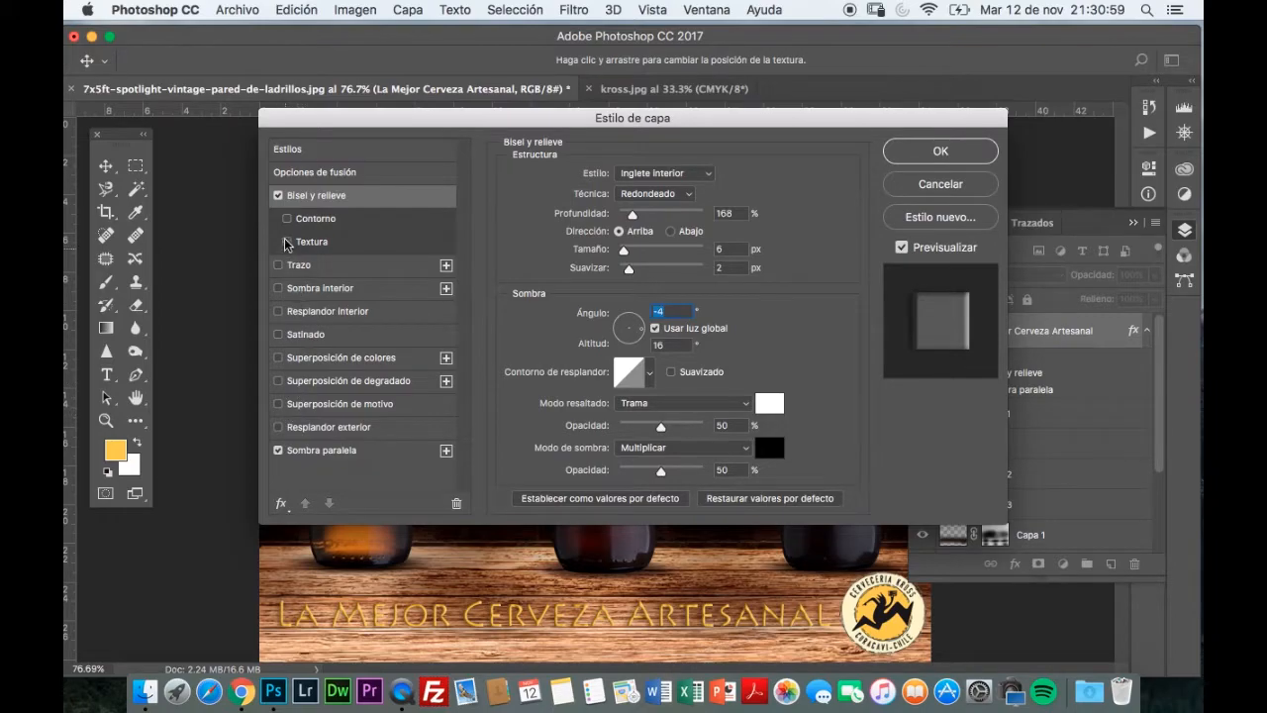
click(279, 197)
click(279, 197)
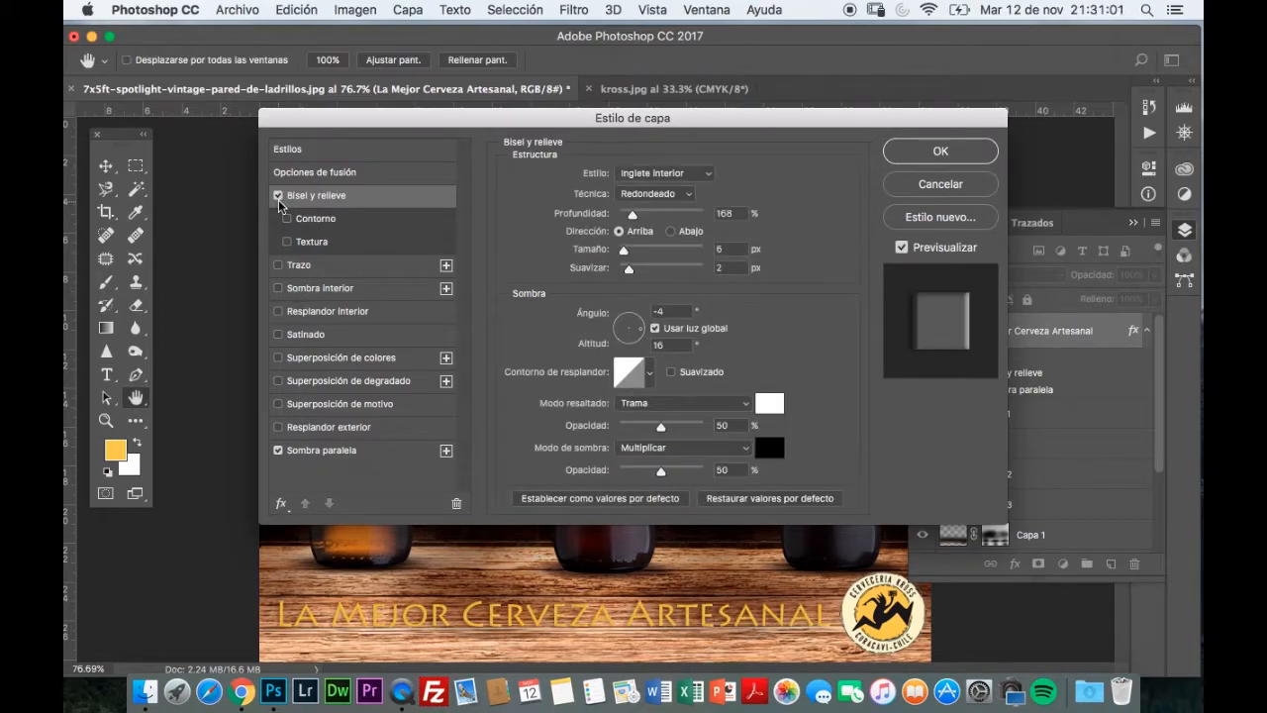
click(278, 196)
click(278, 196)
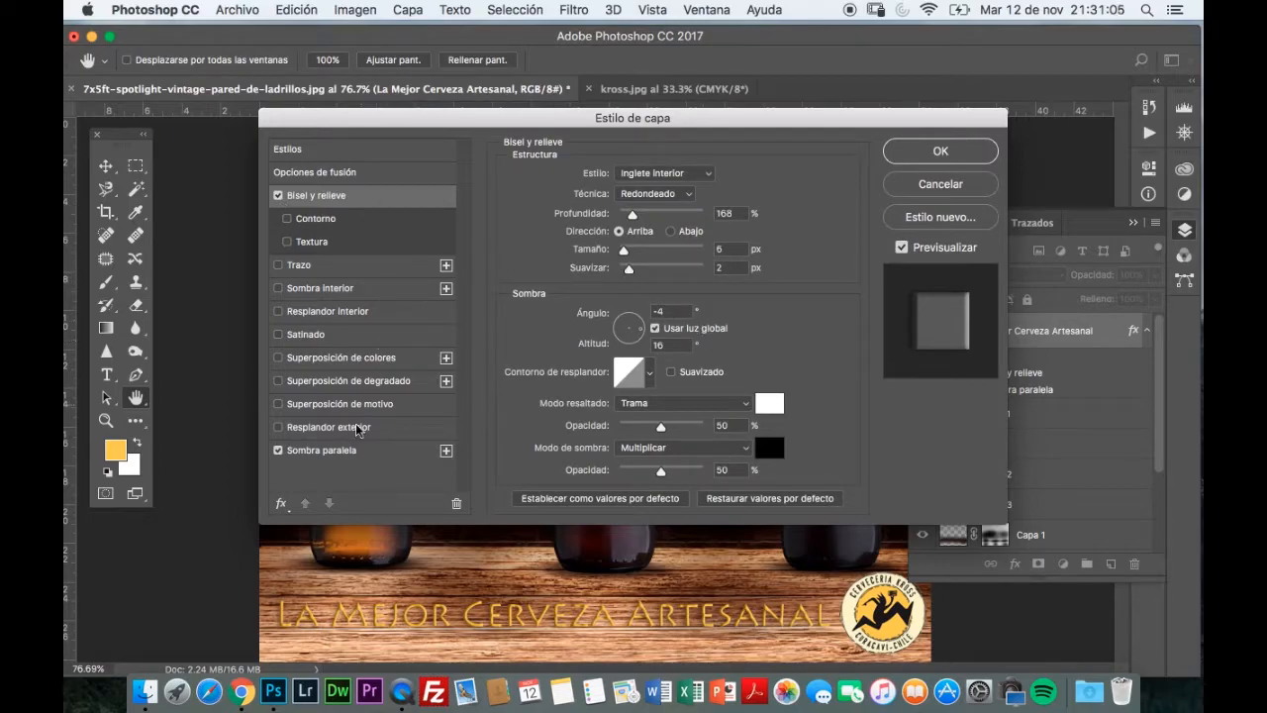
- Set the caption's drop shadow to 10 px distance and 30% spread, and apply the layer style
click(339, 453)
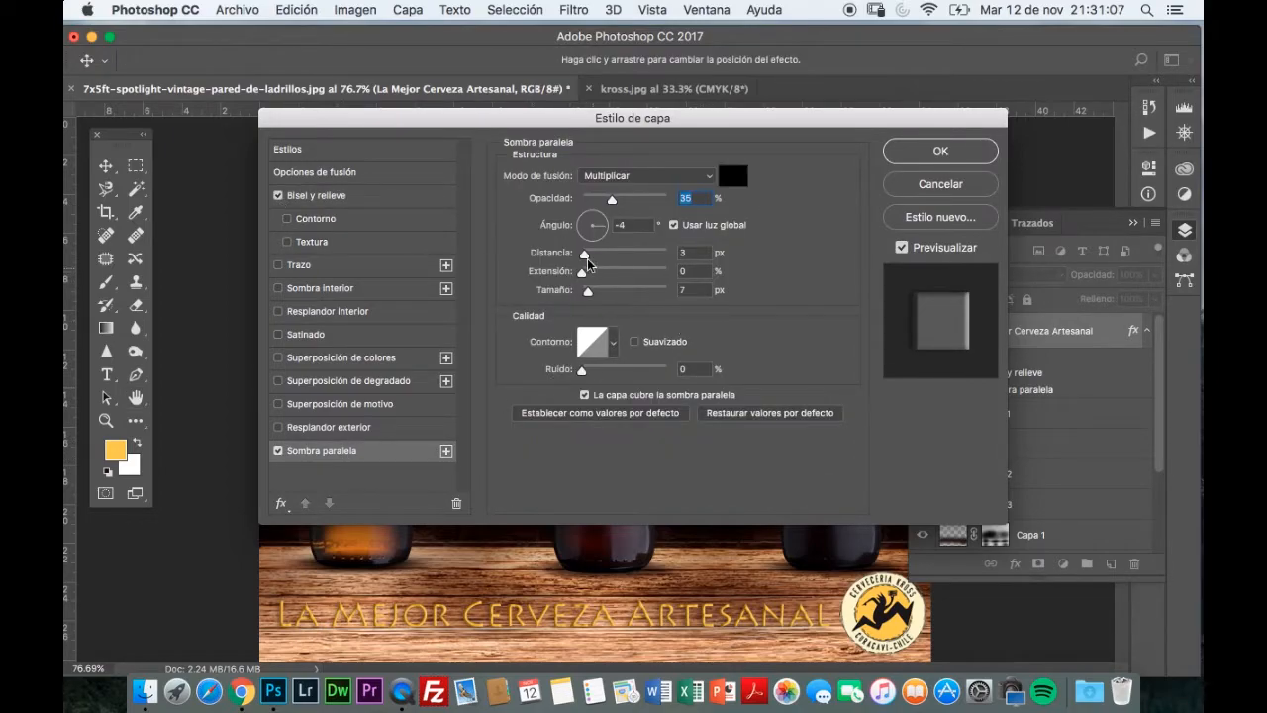
mouse_move(584, 254)
mouse_down()
mouse_move(602, 259)
mouse_move(587, 265)
mouse_move(595, 277)
mouse_move(628, 283)
mouse_move(588, 297)
mouse_move(592, 263)
mouse_up()
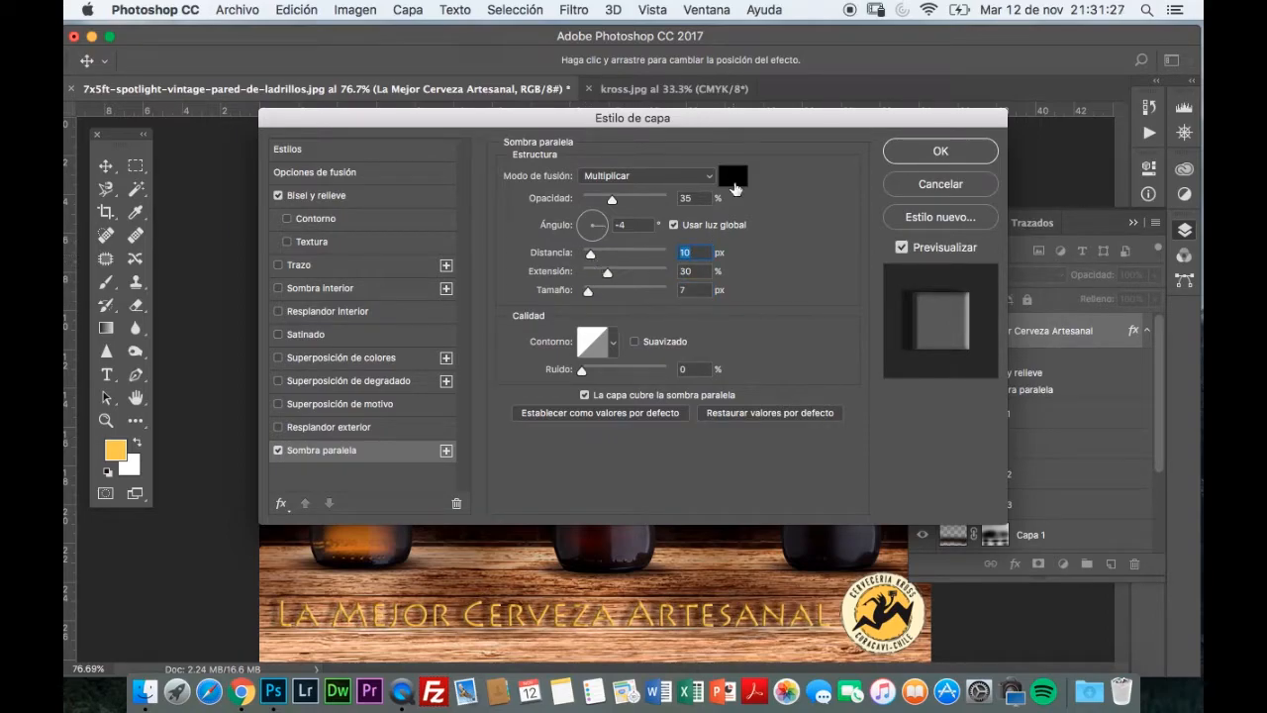
click(927, 152)
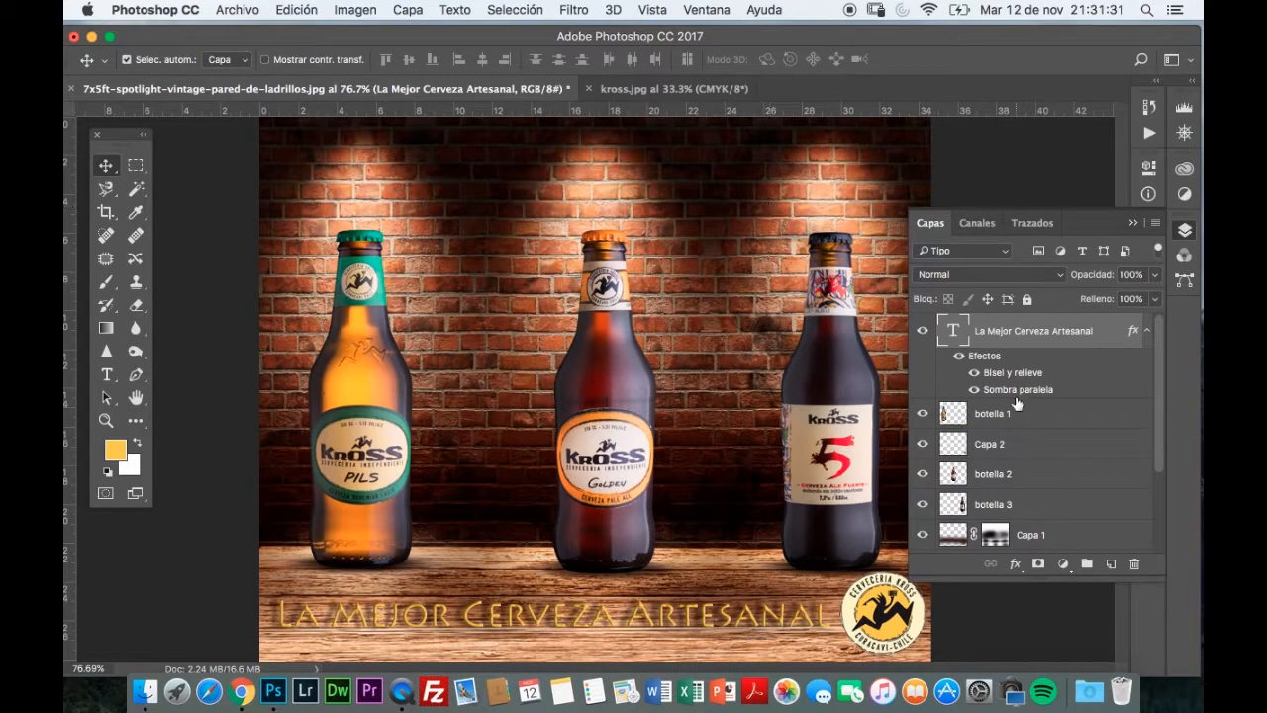
- Compare the caption with and without its bevel, and with all its layer effects hidden and shown
click(974, 374)
click(975, 373)
click(975, 373)
click(958, 355)
click(958, 356)
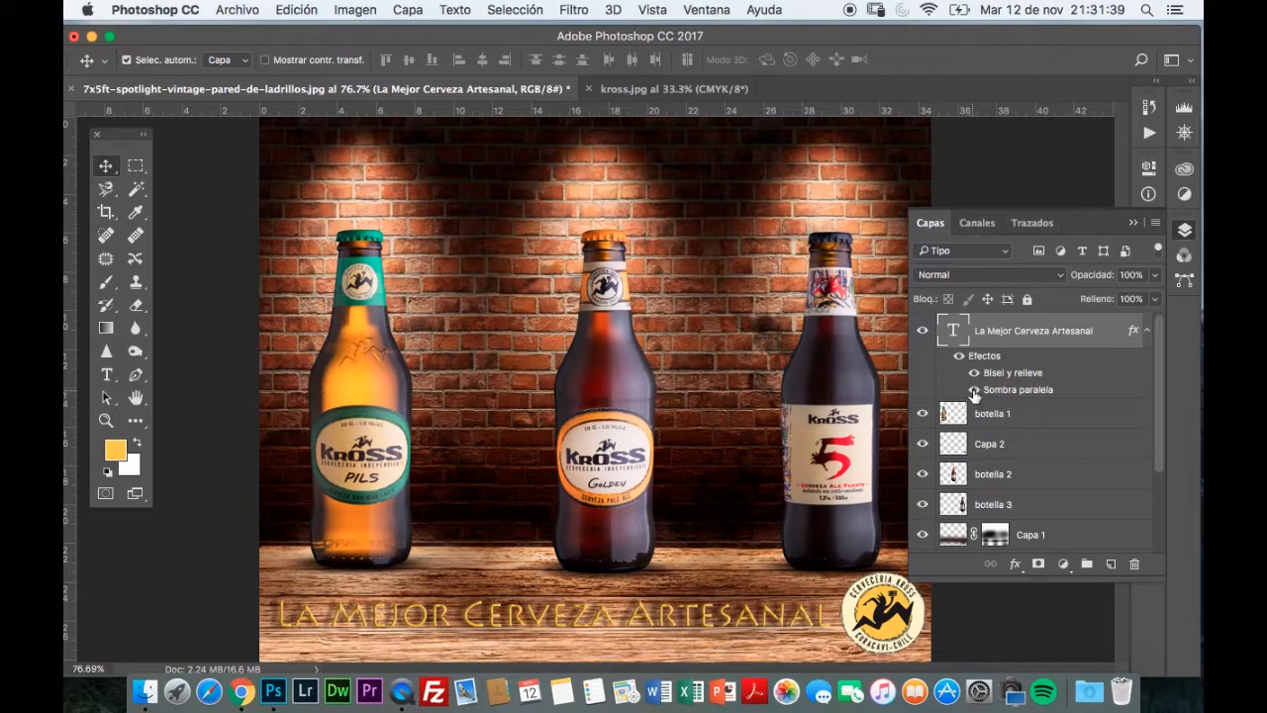